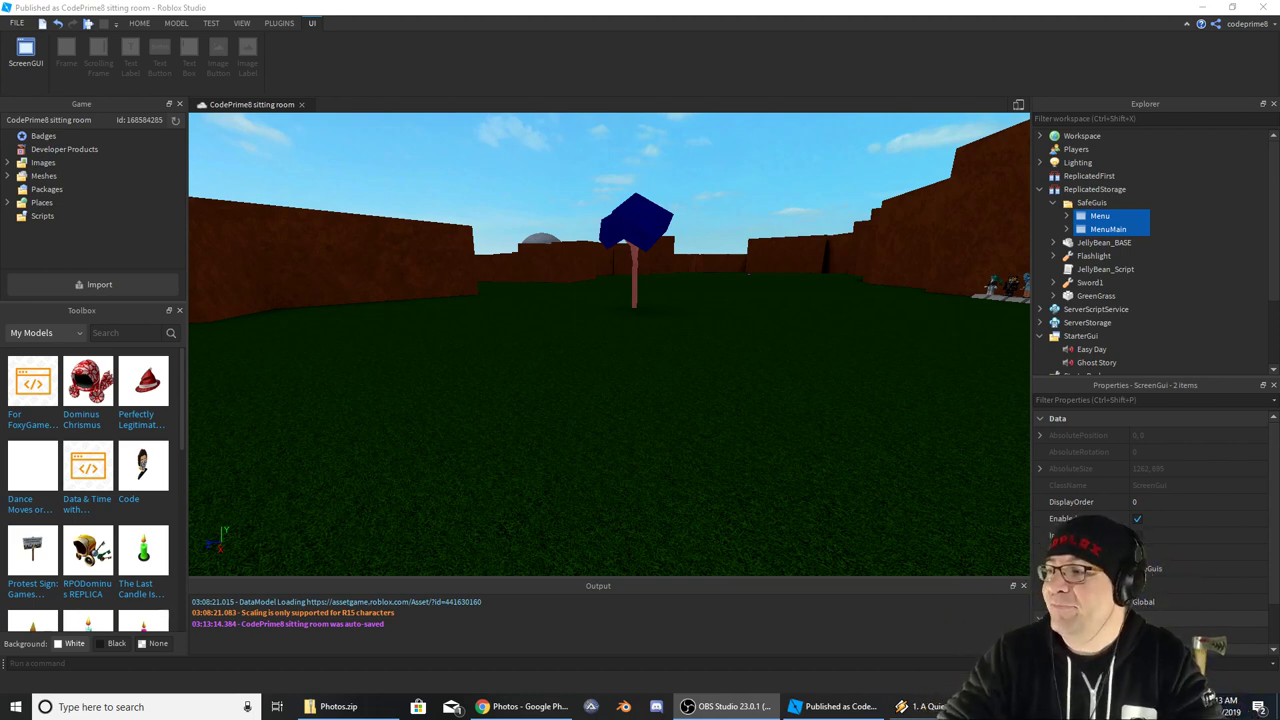
{"action": "right_click_drag", "start_coordinate": [722, 385], "coordinate": [672, 383]}
{"action": "key", "text": "w"}
{"action": "key", "text": "w"}
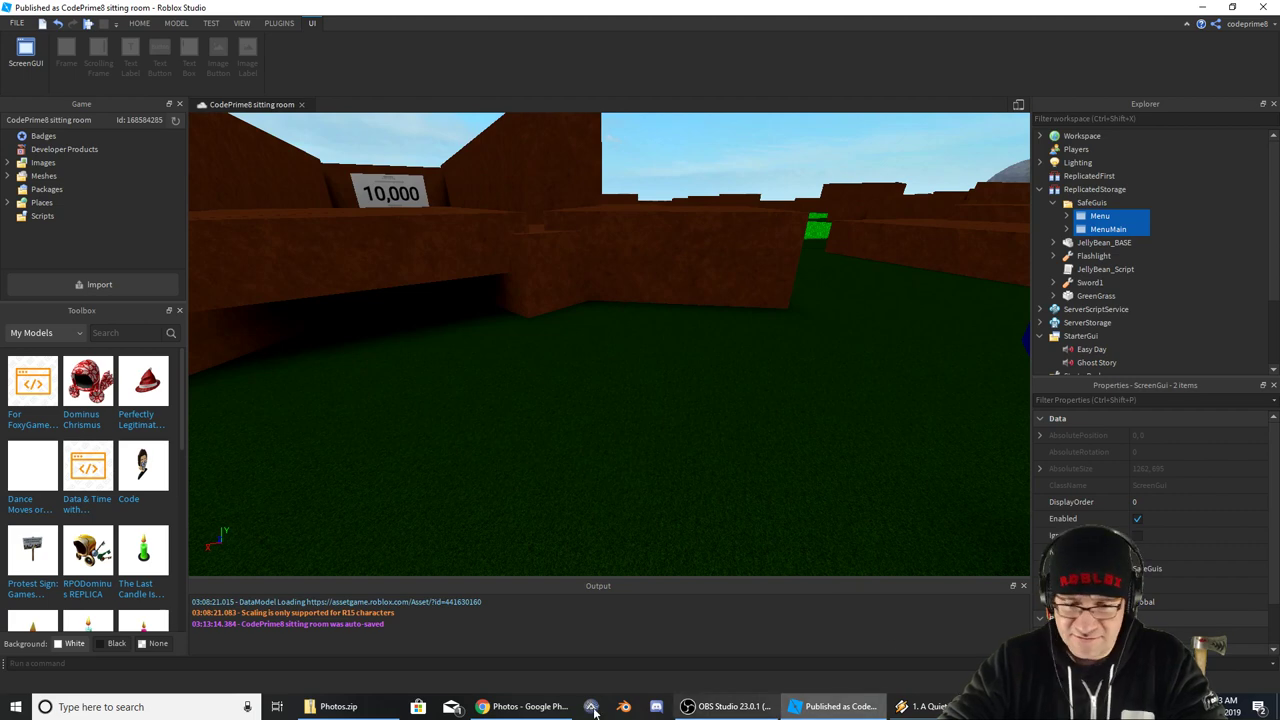
Switch to GIMP and bring the Photos.zip folder window in front of it
{"action": "left_click", "coordinate": [348, 712]}
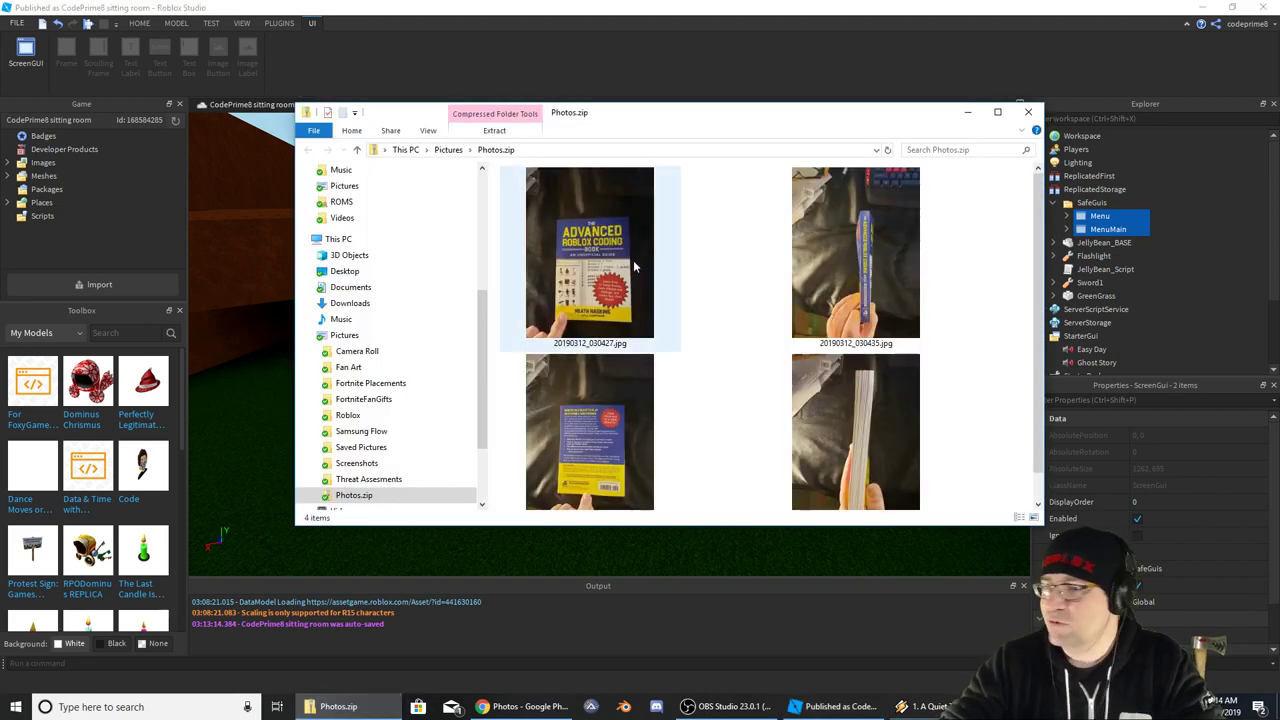
{"action": "left_click", "coordinate": [1040, 706]}
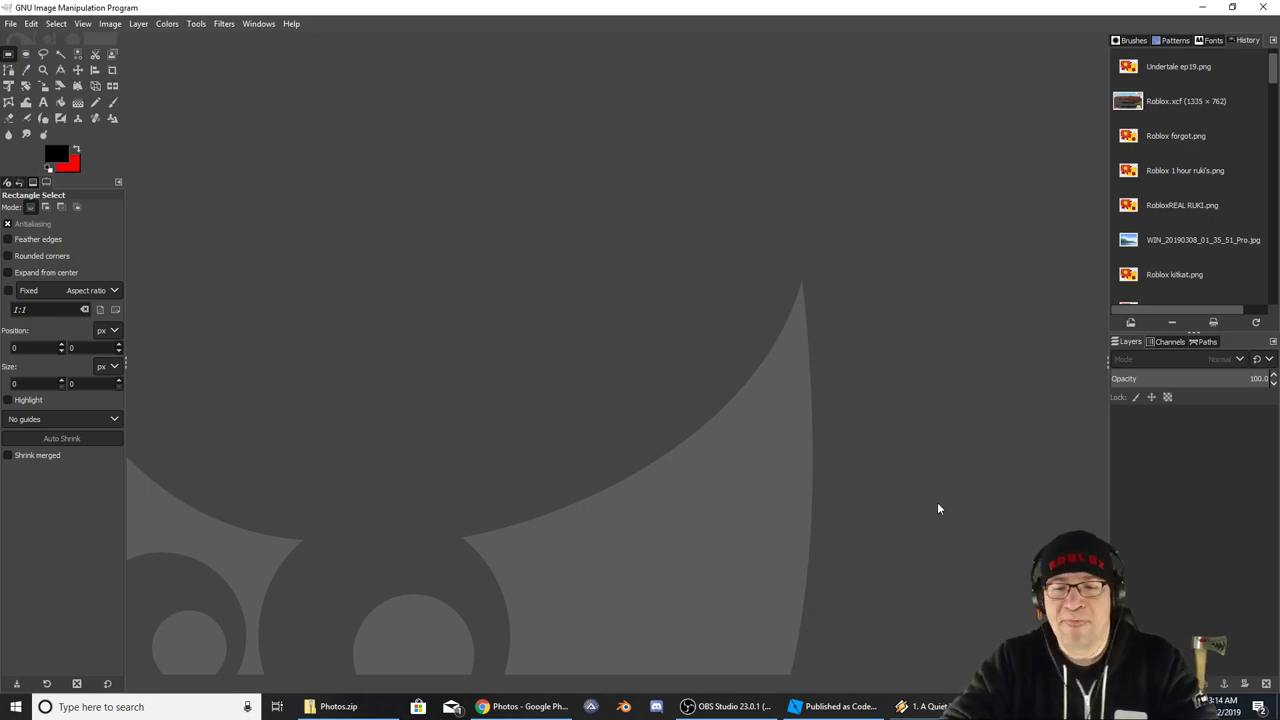
{"action": "mouse_move", "coordinate": [946, 706]}
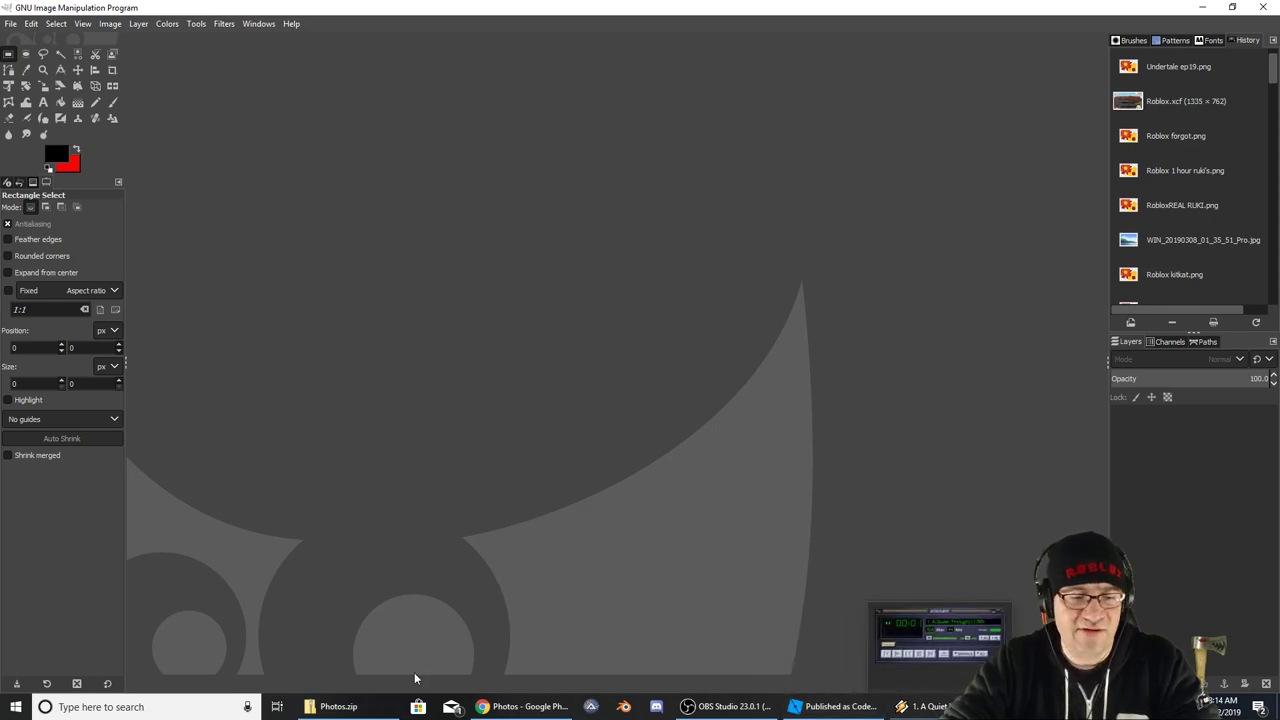
{"action": "left_click", "coordinate": [333, 706]}
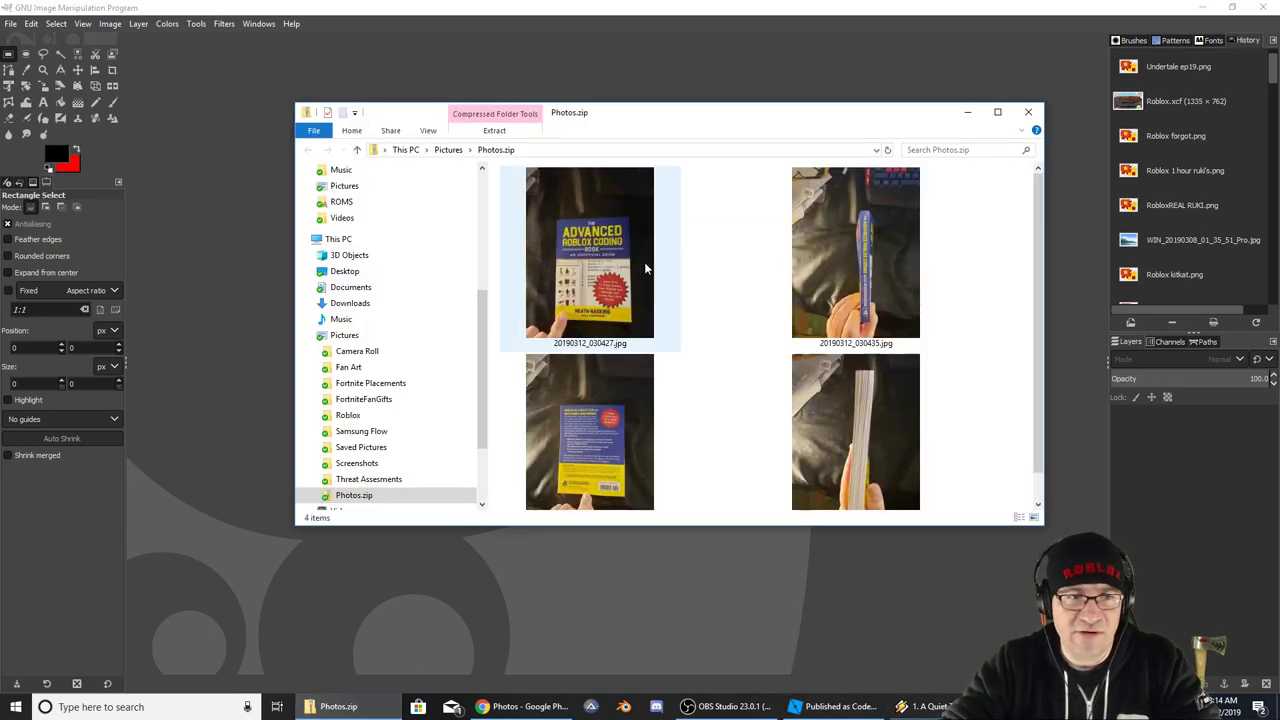
{"action": "left_click_drag", "start_coordinate": [621, 124], "coordinate": [888, 141]}
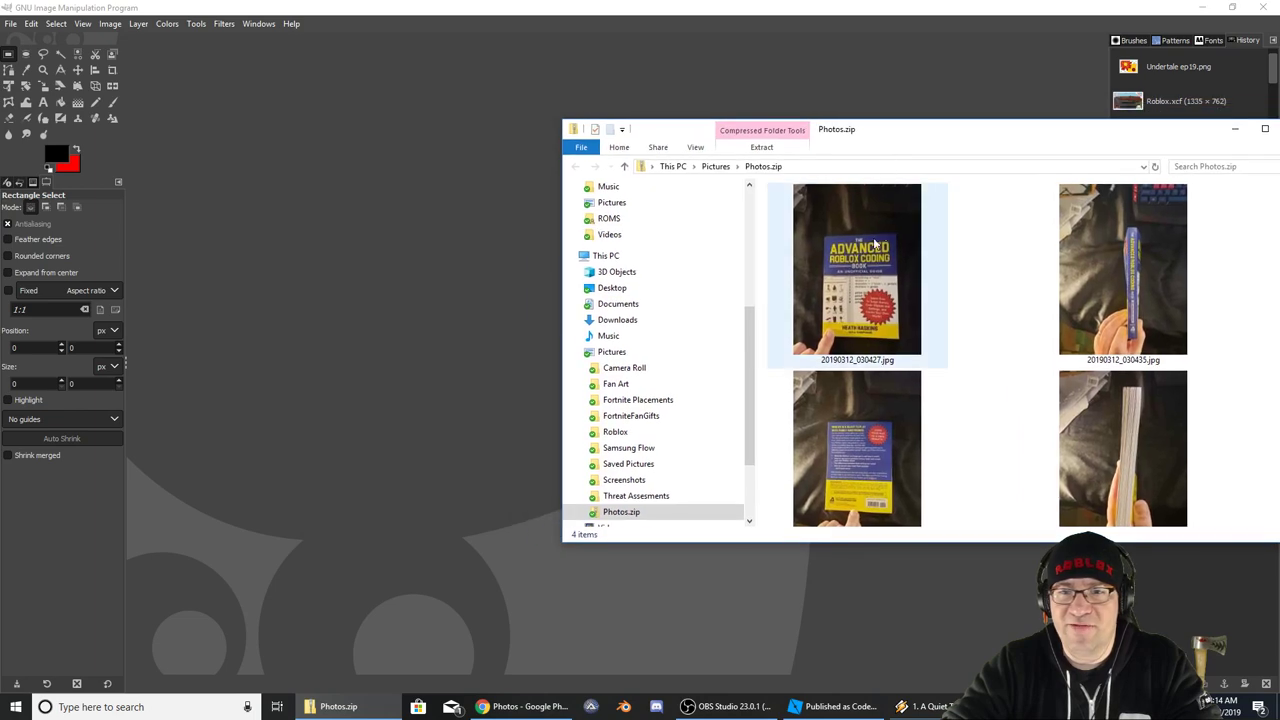
{"action": "left_click", "coordinate": [860, 280]}
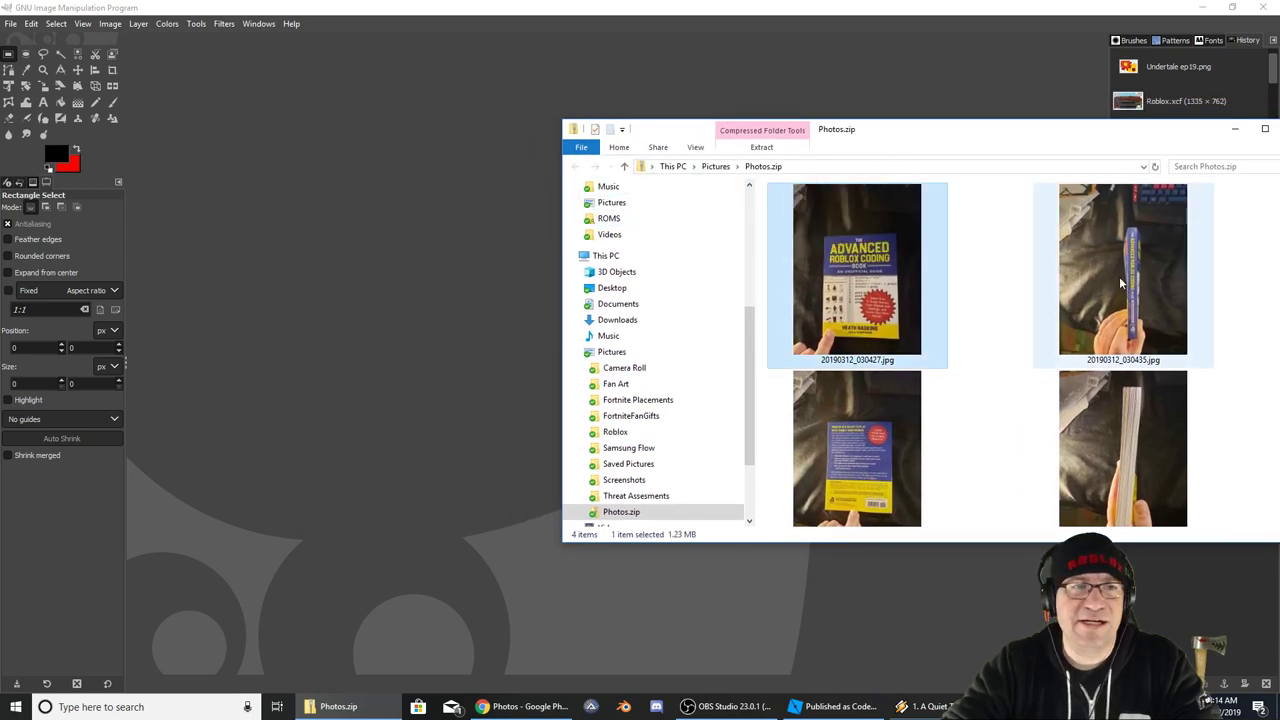
{"action": "left_click_drag", "start_coordinate": [895, 135], "coordinate": [695, 110]}
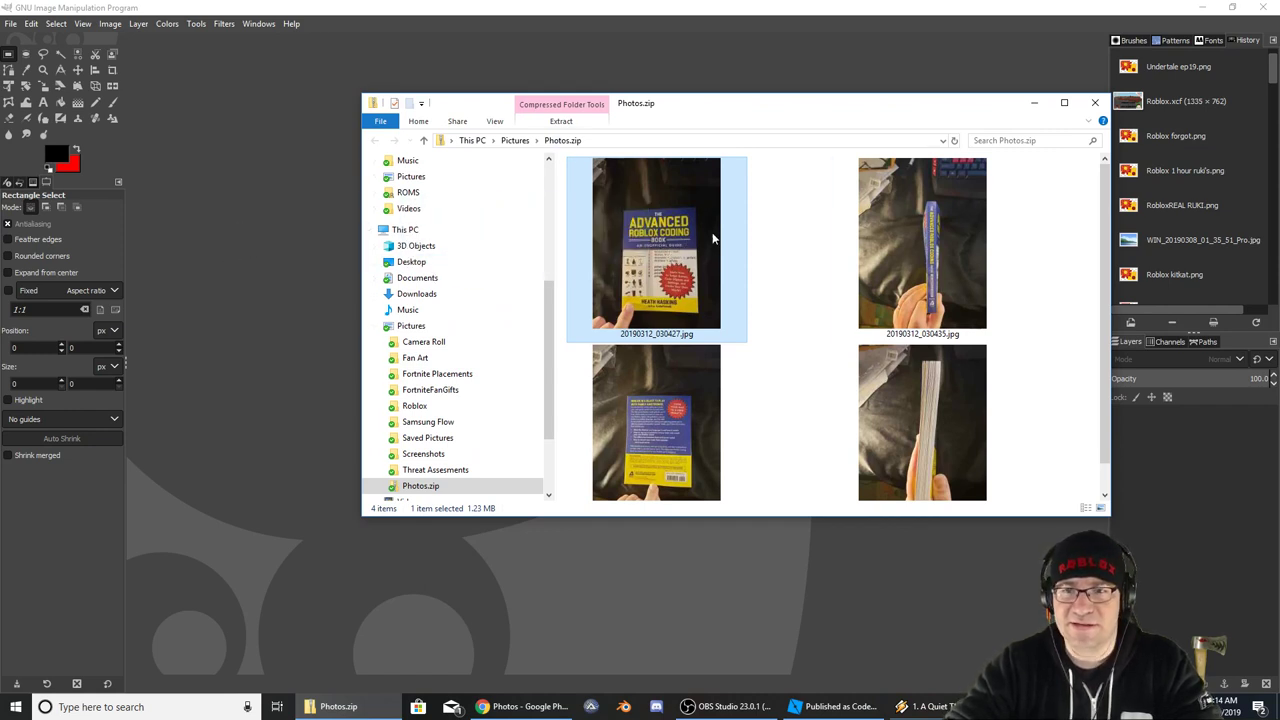
{"action": "left_click", "coordinate": [899, 237], "text": "shift"}
{"action": "left_click", "coordinate": [897, 412], "text": "shift"}
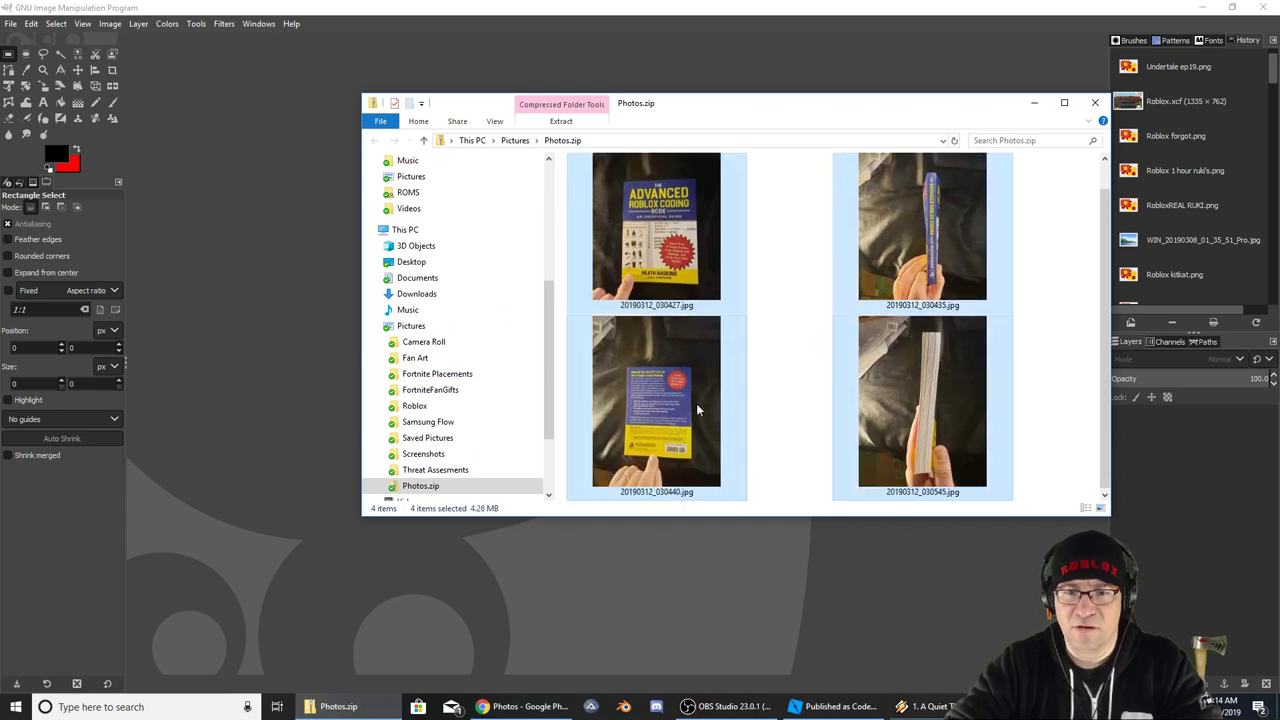
{"action": "right_click", "coordinate": [678, 374]}
{"action": "left_click", "coordinate": [782, 284]}
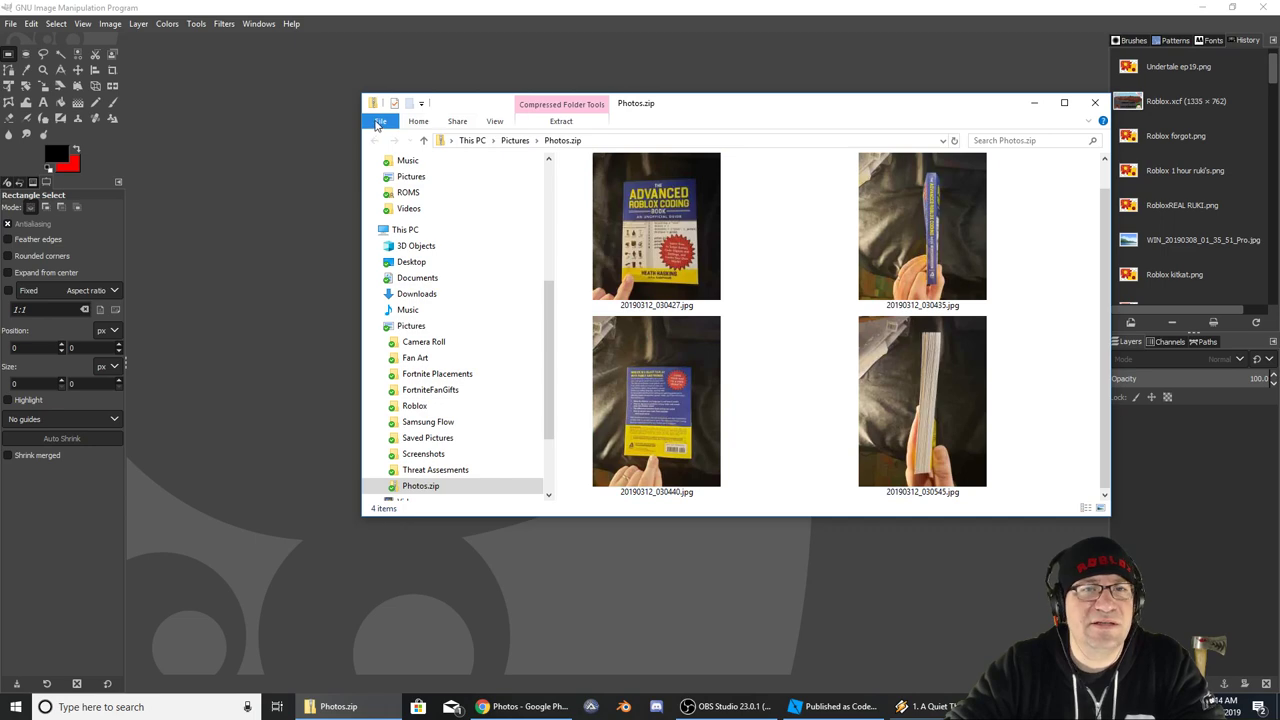
Extract all files of Photos.zip into the Pictures\Photos folder, keeping the option to show the extracted files
{"action": "left_click", "coordinate": [378, 123]}
{"action": "left_click", "coordinate": [746, 122]}
{"action": "left_click", "coordinate": [561, 123]}
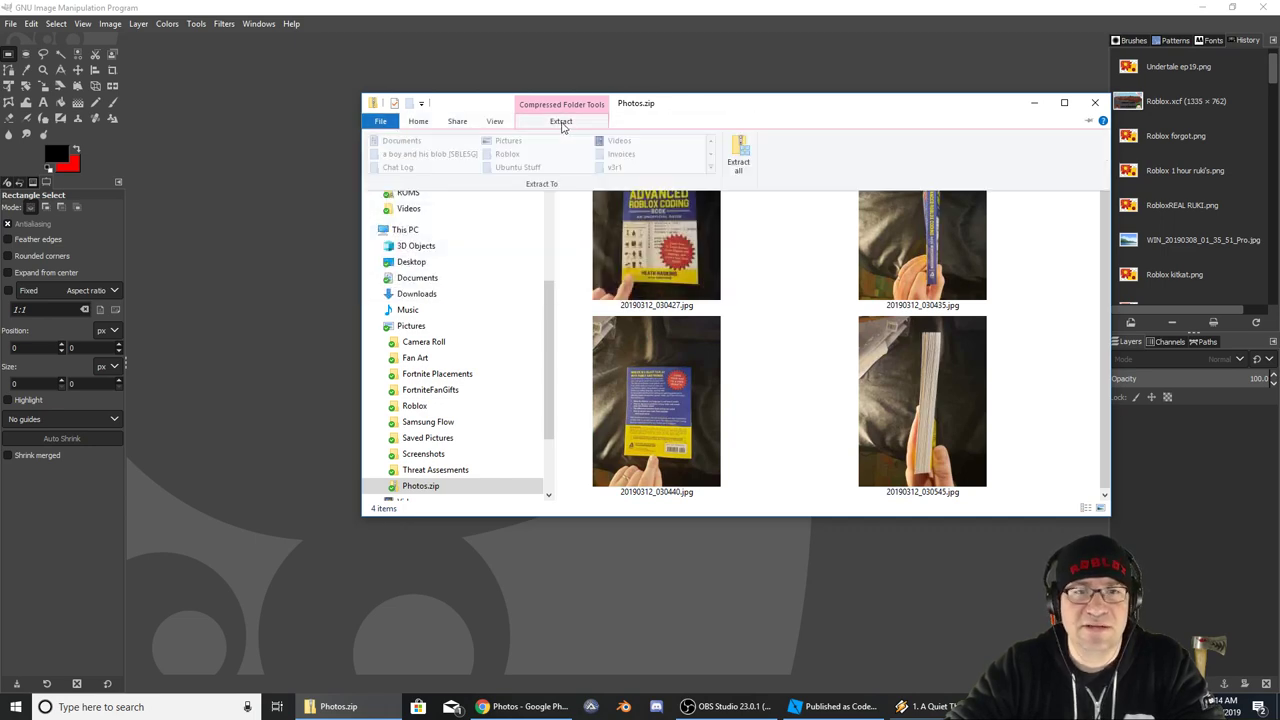
{"action": "left_click", "coordinate": [738, 152]}
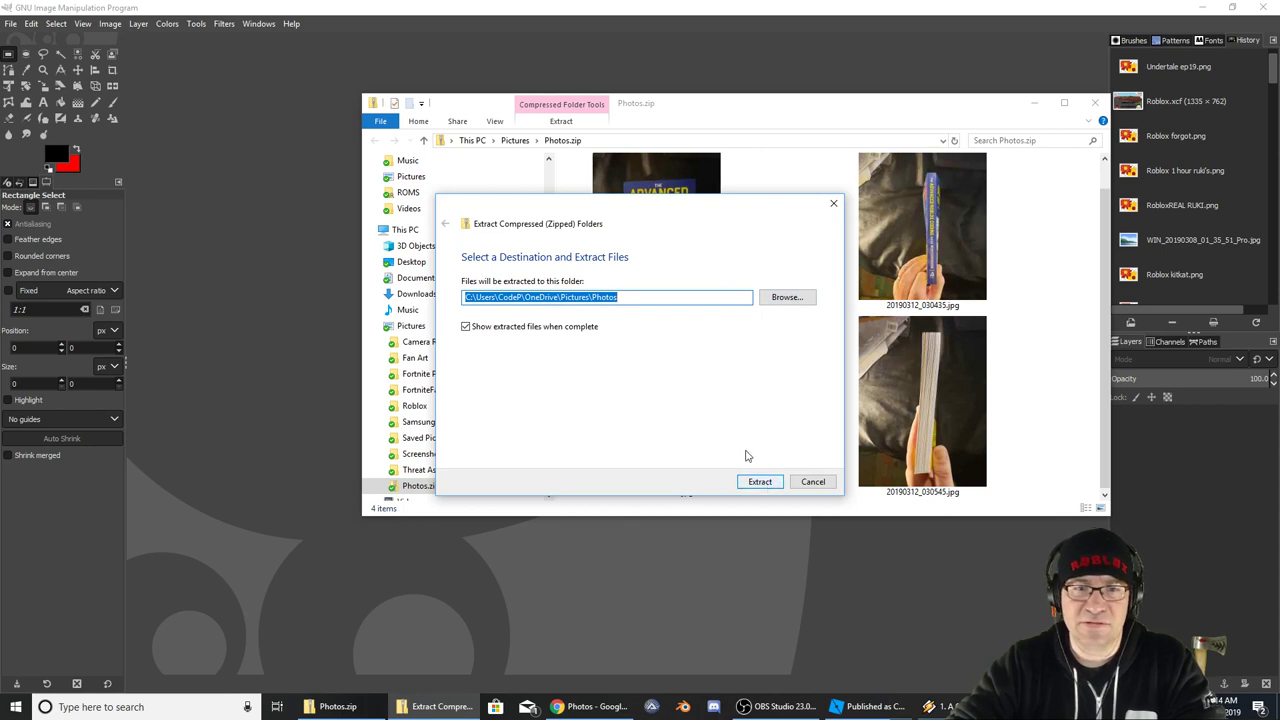
{"action": "left_click", "coordinate": [626, 296]}
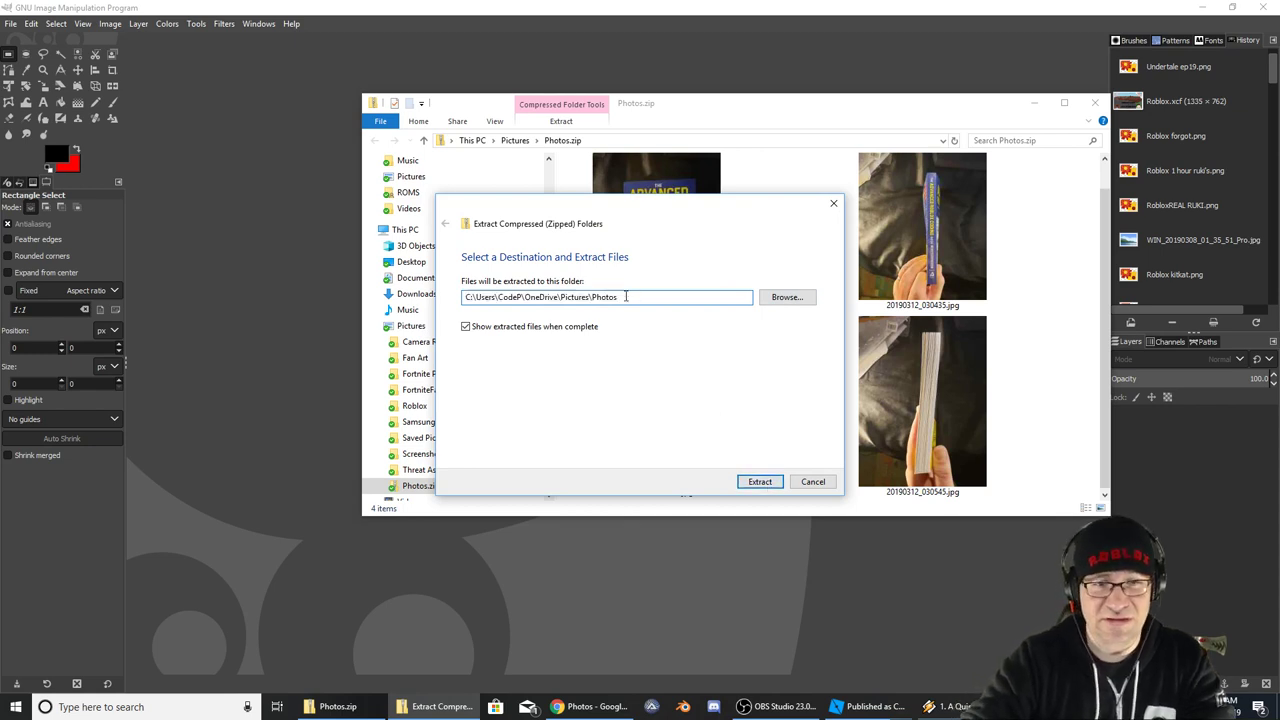
{"action": "left_click", "coordinate": [762, 482]}
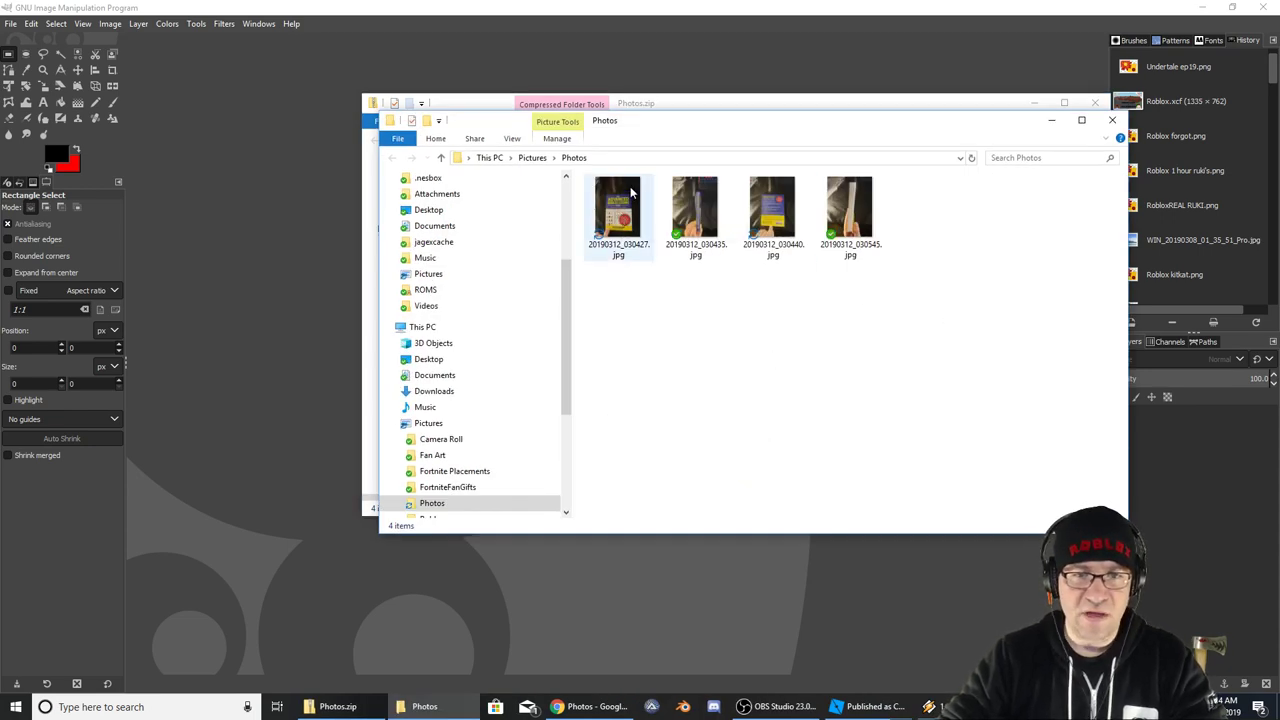
Load the four extracted book photos into one GIMP image as layers, rotating each by its Exif orientation, and minimize the folder windows
{"action": "left_click_drag", "start_coordinate": [618, 212], "coordinate": [265, 280]}
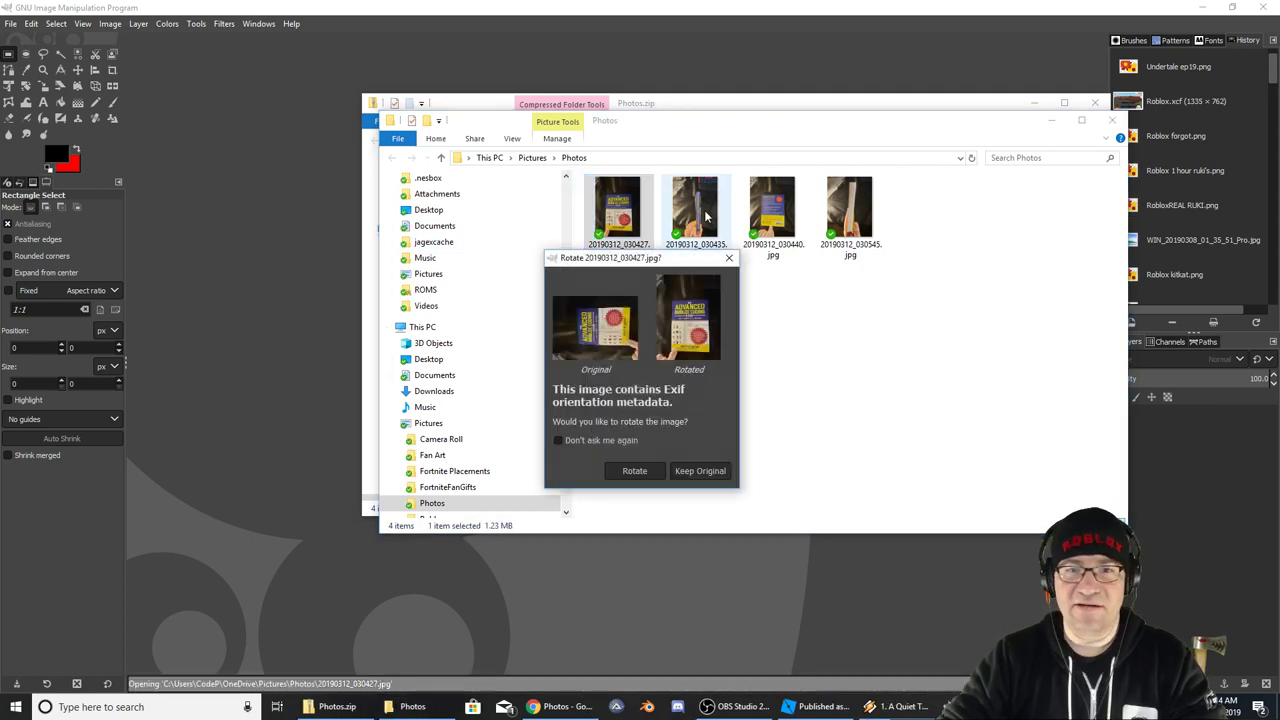
{"action": "left_click", "coordinate": [634, 471]}
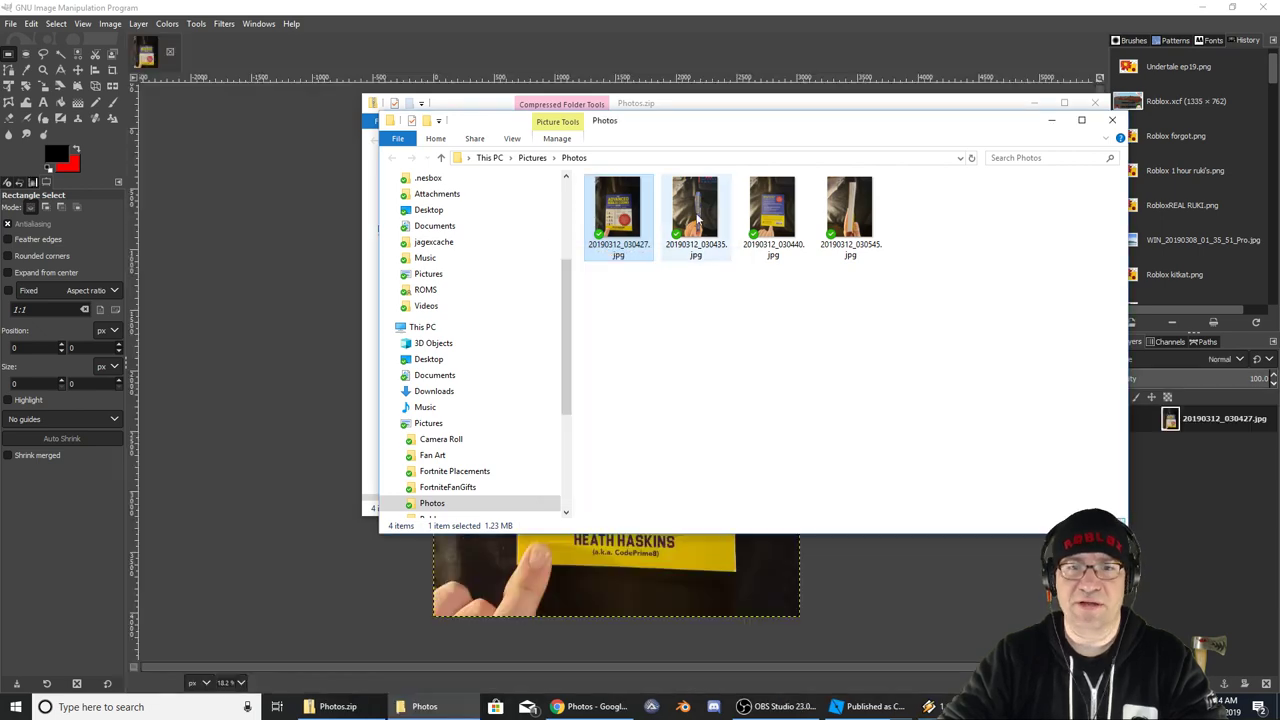
{"action": "left_click_drag", "start_coordinate": [695, 210], "coordinate": [275, 325]}
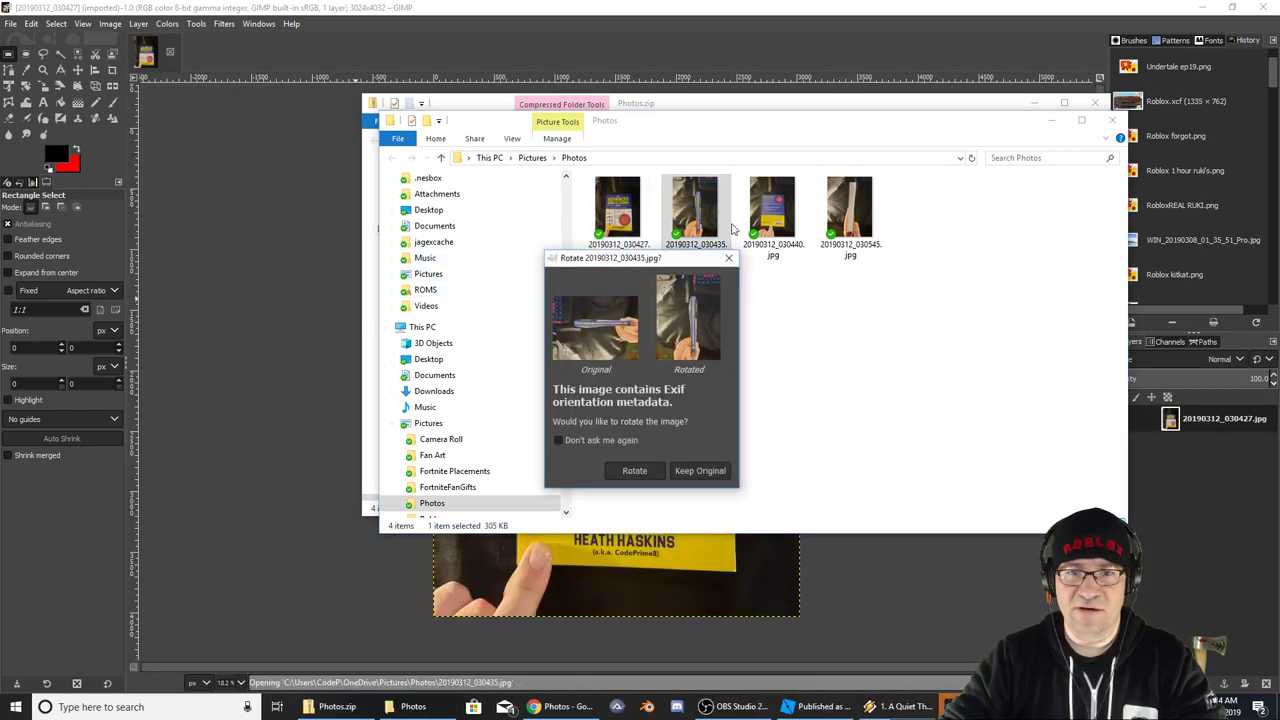
{"action": "left_click", "coordinate": [636, 471]}
{"action": "left_click_drag", "start_coordinate": [772, 210], "coordinate": [252, 350]}
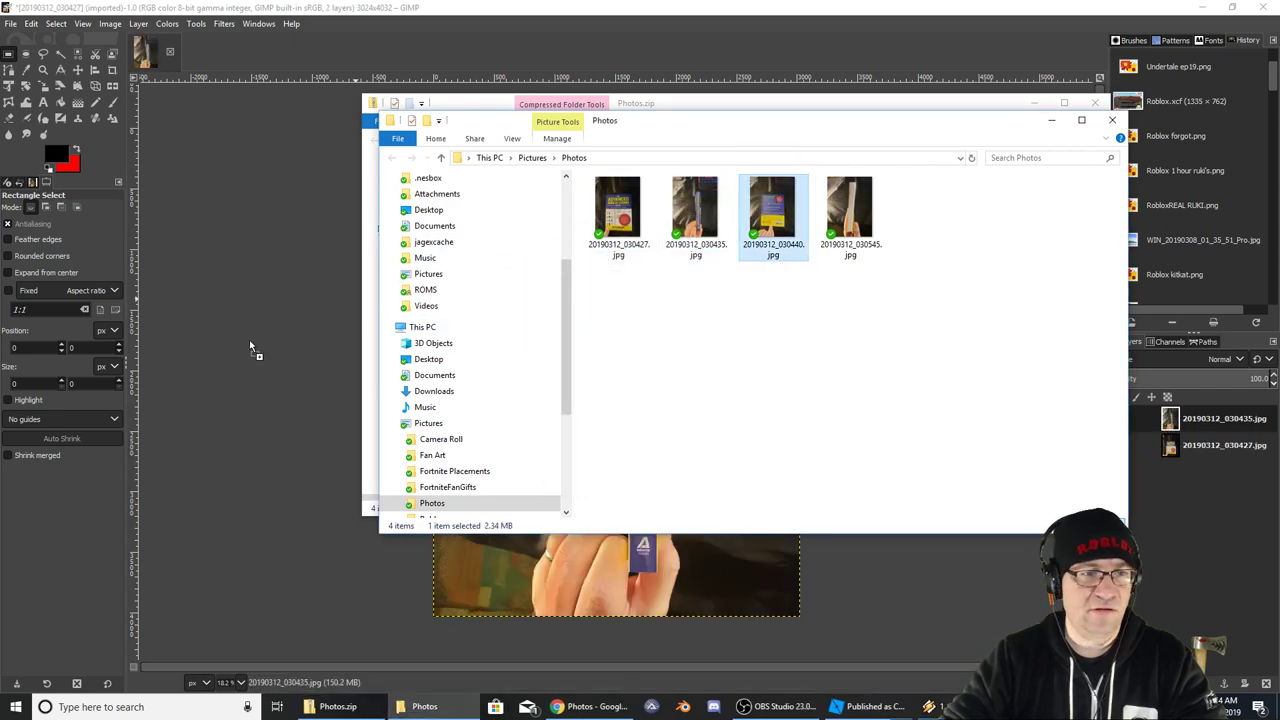
{"action": "left_click", "coordinate": [634, 469]}
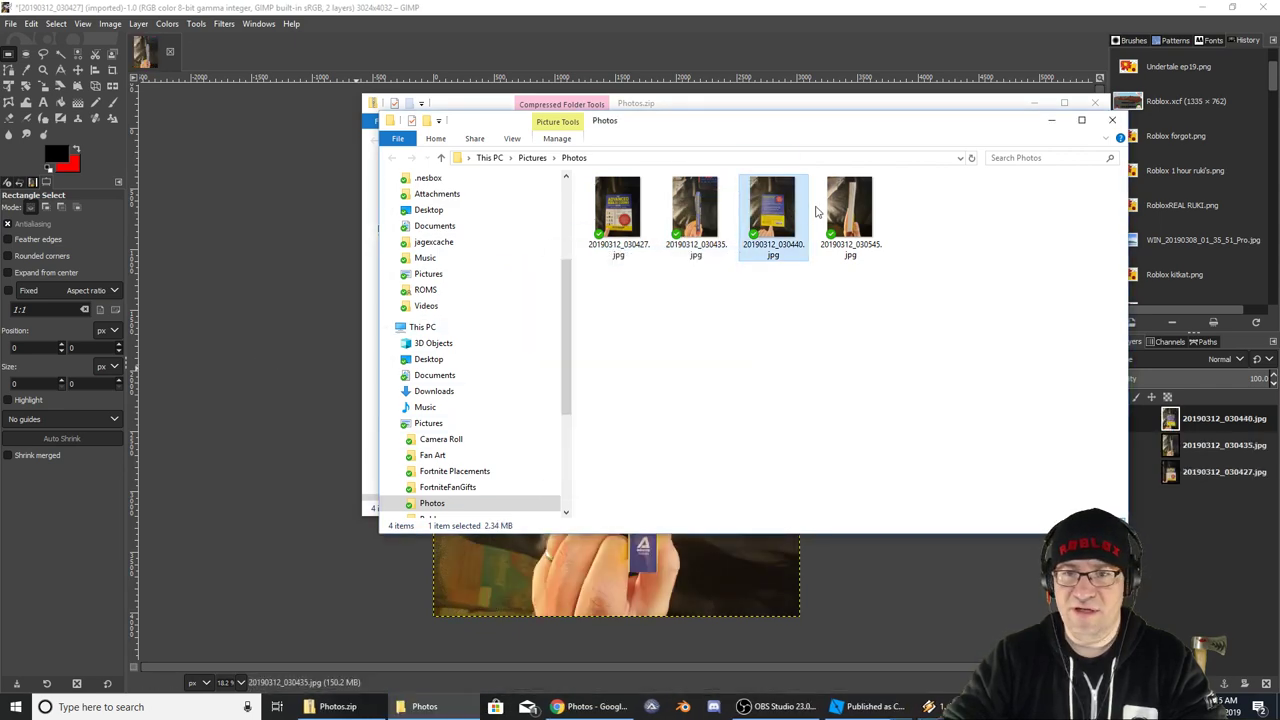
{"action": "left_click_drag", "start_coordinate": [840, 212], "coordinate": [295, 341]}
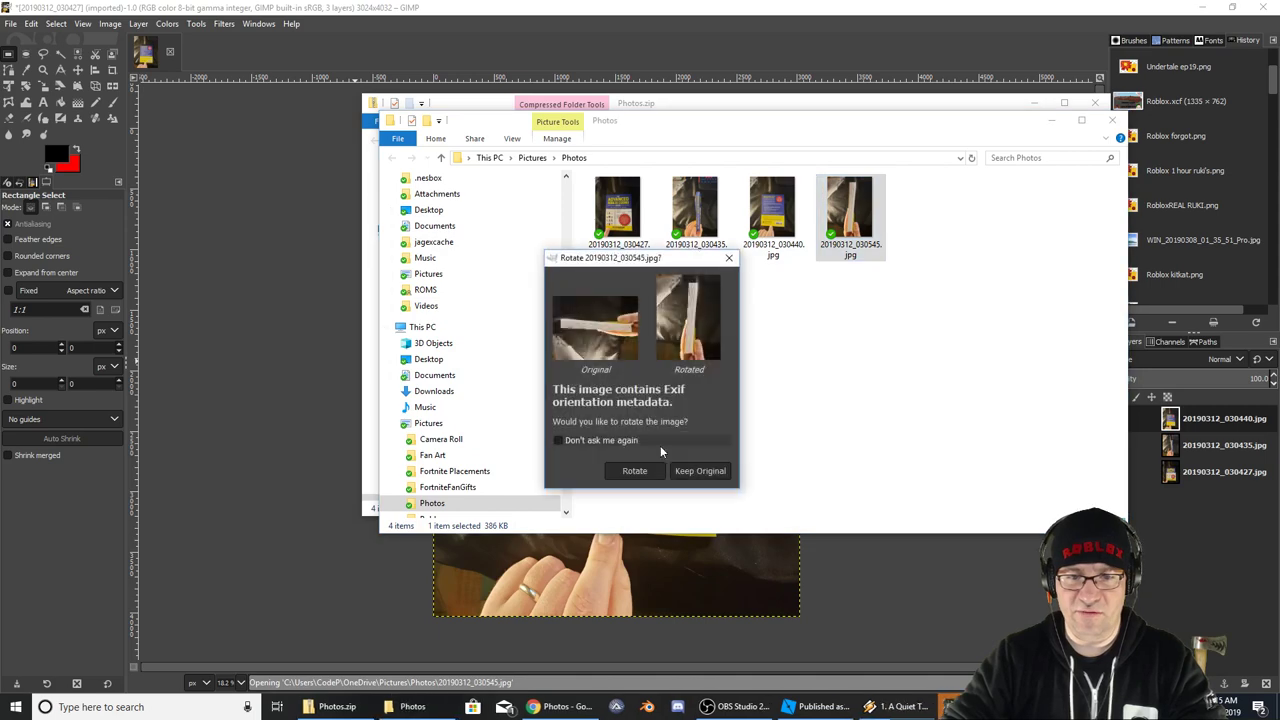
{"action": "left_click", "coordinate": [634, 469]}
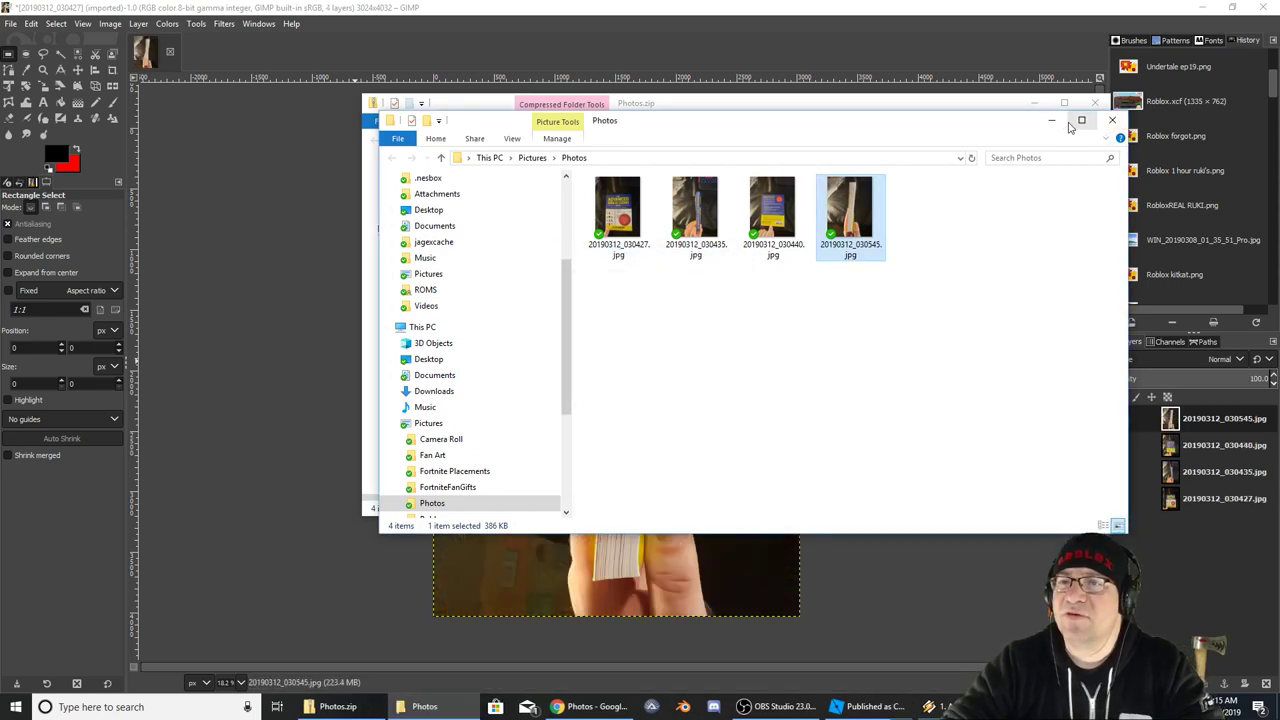
{"action": "left_click", "coordinate": [1051, 120]}
{"action": "left_click", "coordinate": [1034, 103]}
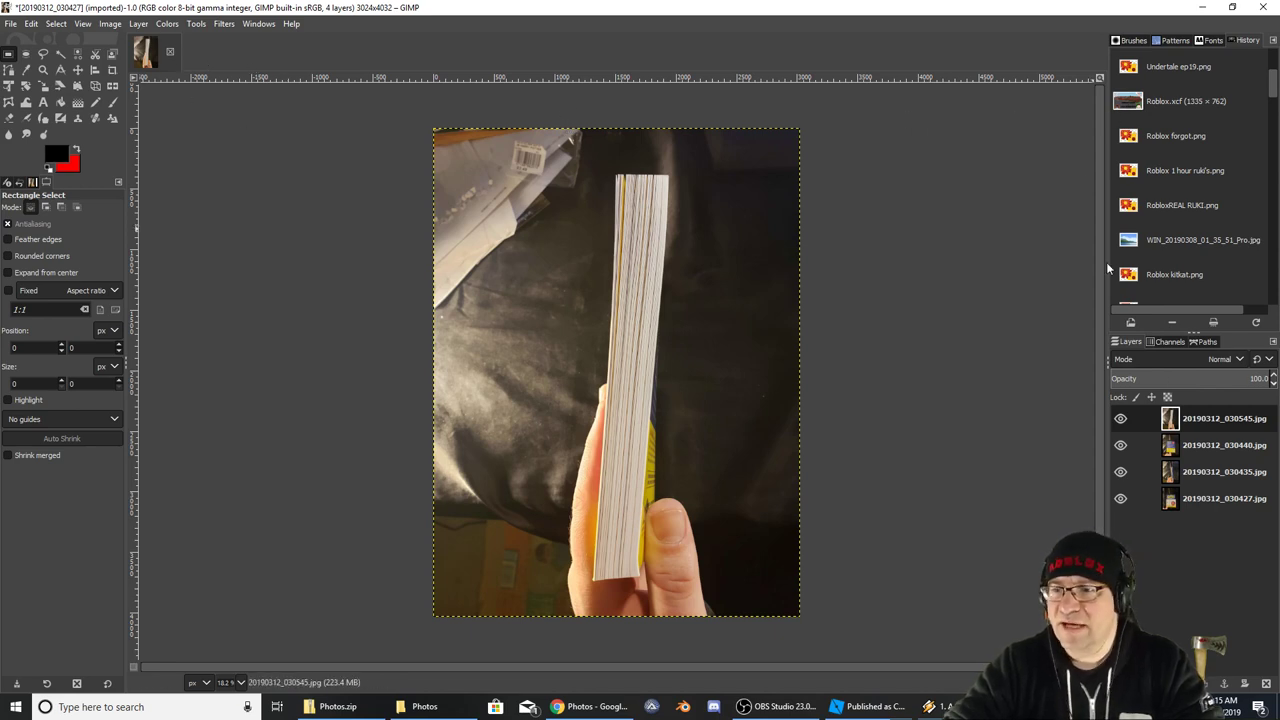
Hide the 20190312_030545.jpg, 20190312_030440.jpg and 20190312_030435.jpg layers, leaving only the front-cover photo 20190312_030427.jpg shown
{"action": "left_click", "coordinate": [1205, 444]}
{"action": "left_click", "coordinate": [1120, 419]}
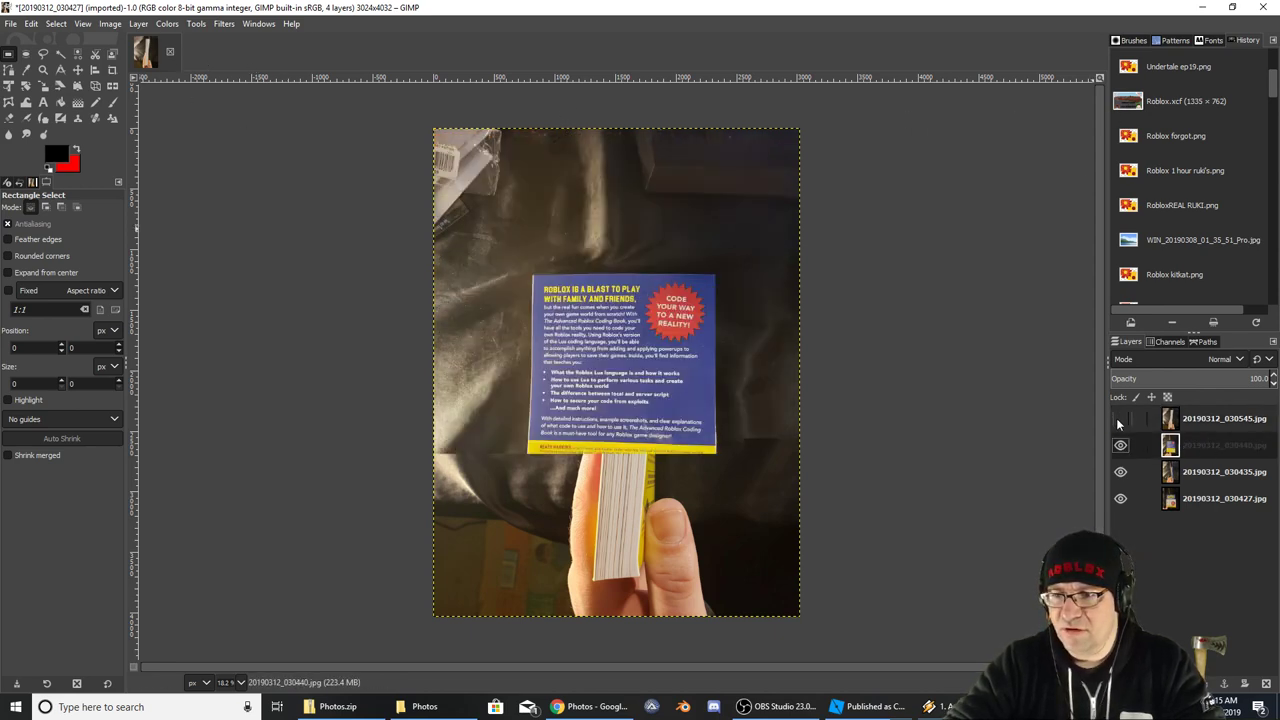
{"action": "left_click", "coordinate": [1120, 445]}
{"action": "left_click", "coordinate": [1120, 472]}
{"action": "left_click", "coordinate": [1120, 445]}
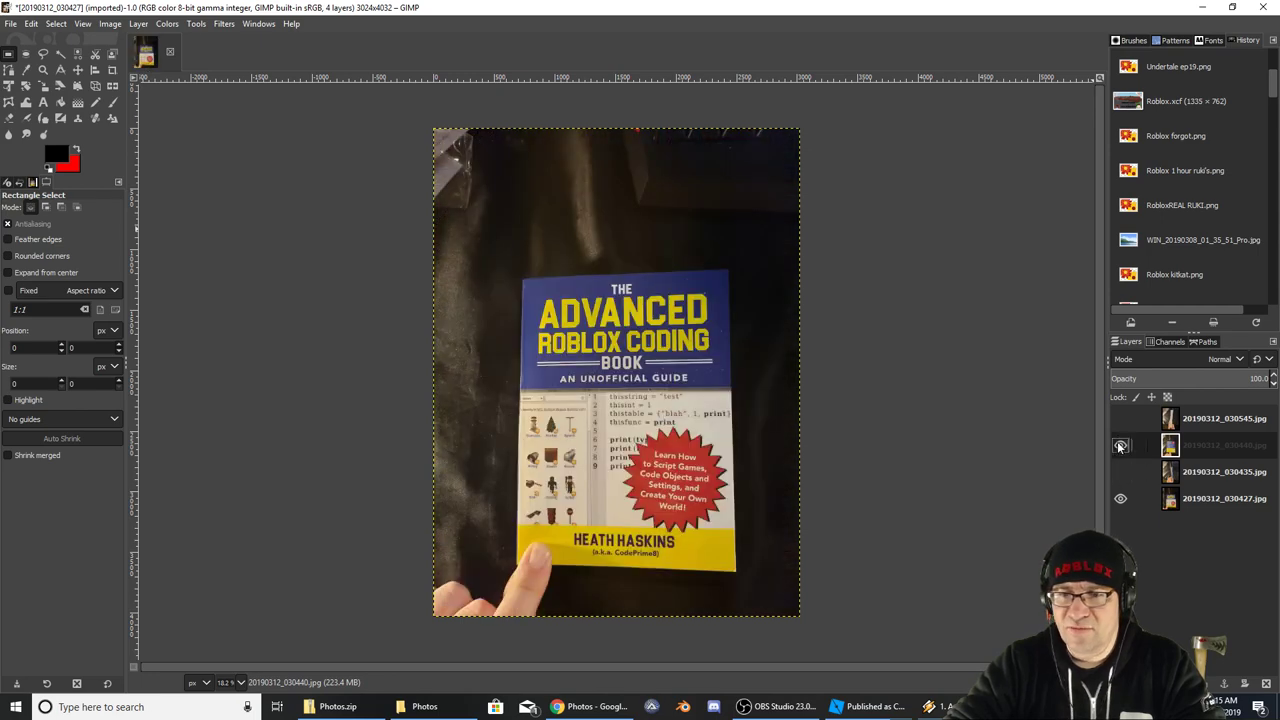
{"action": "left_click", "coordinate": [1120, 445]}
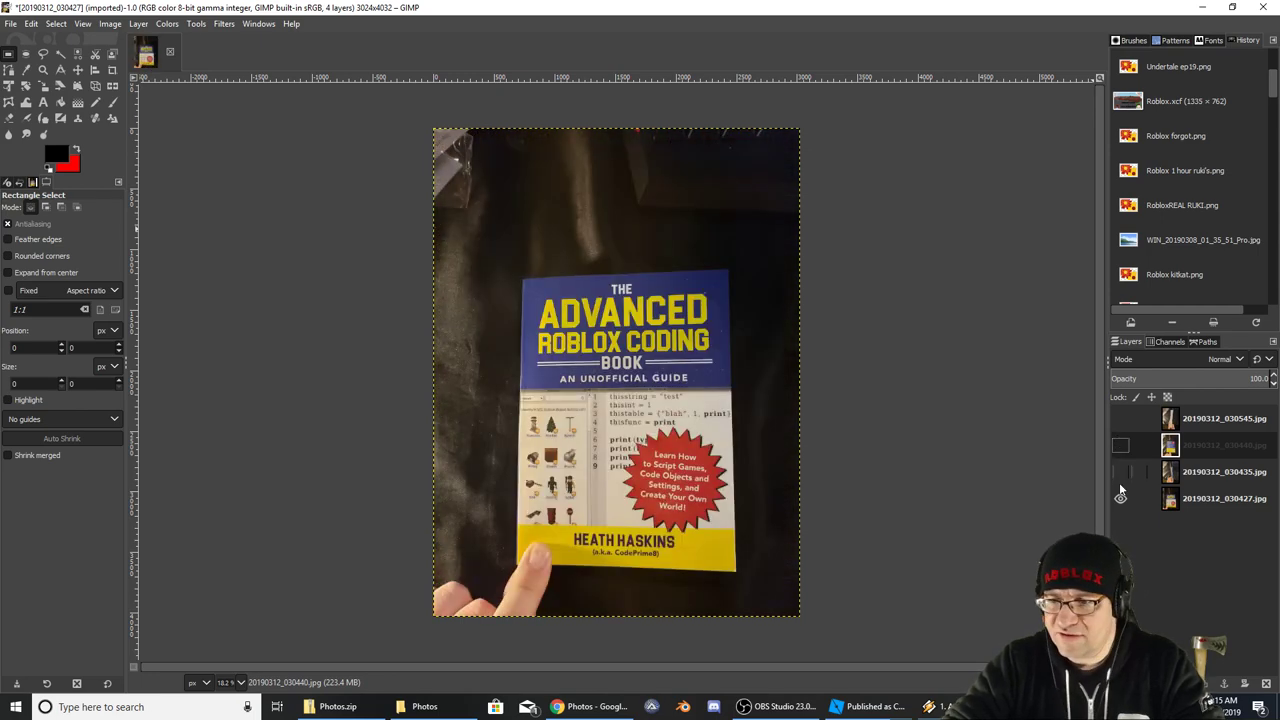
{"action": "left_click", "coordinate": [1120, 498]}
{"action": "left_click", "coordinate": [1120, 498]}
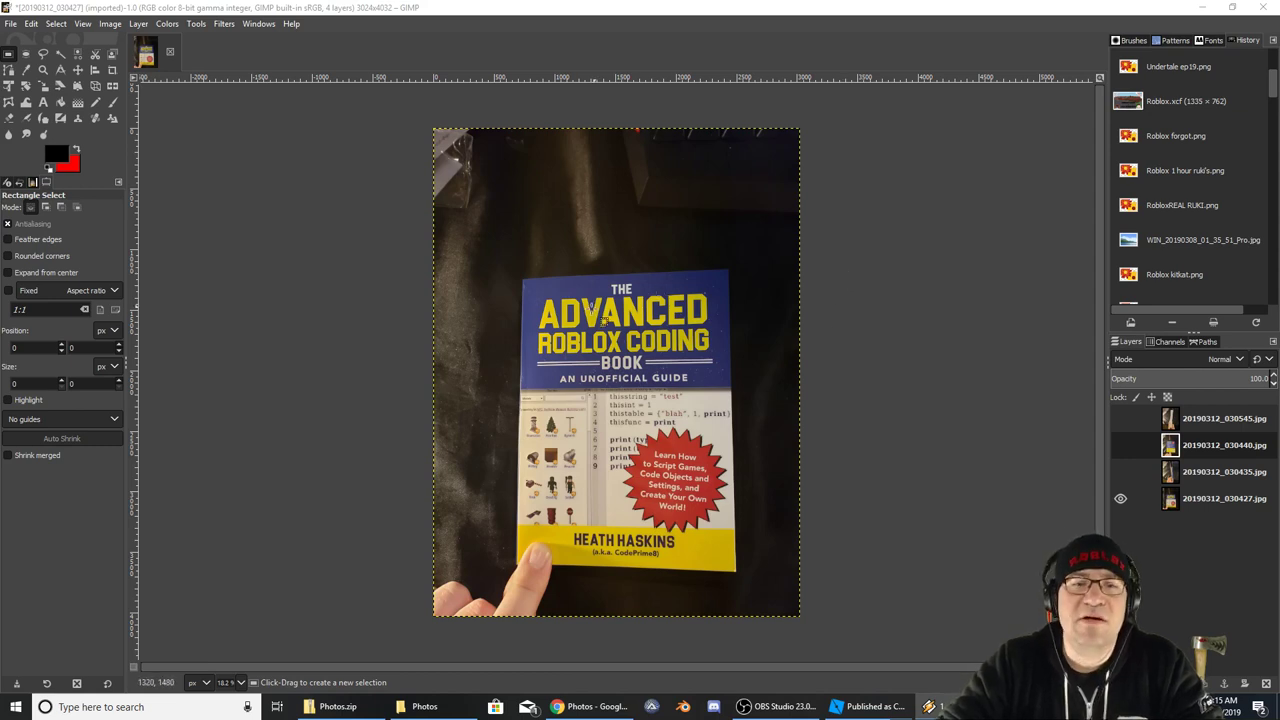
Draw a rectangular selection of about 1908 × 2546 px closely around the book's front cover, adjusting its corners to enclose the whole cover
{"action": "left_click_drag", "start_coordinate": [524, 273], "coordinate": [739, 572]}
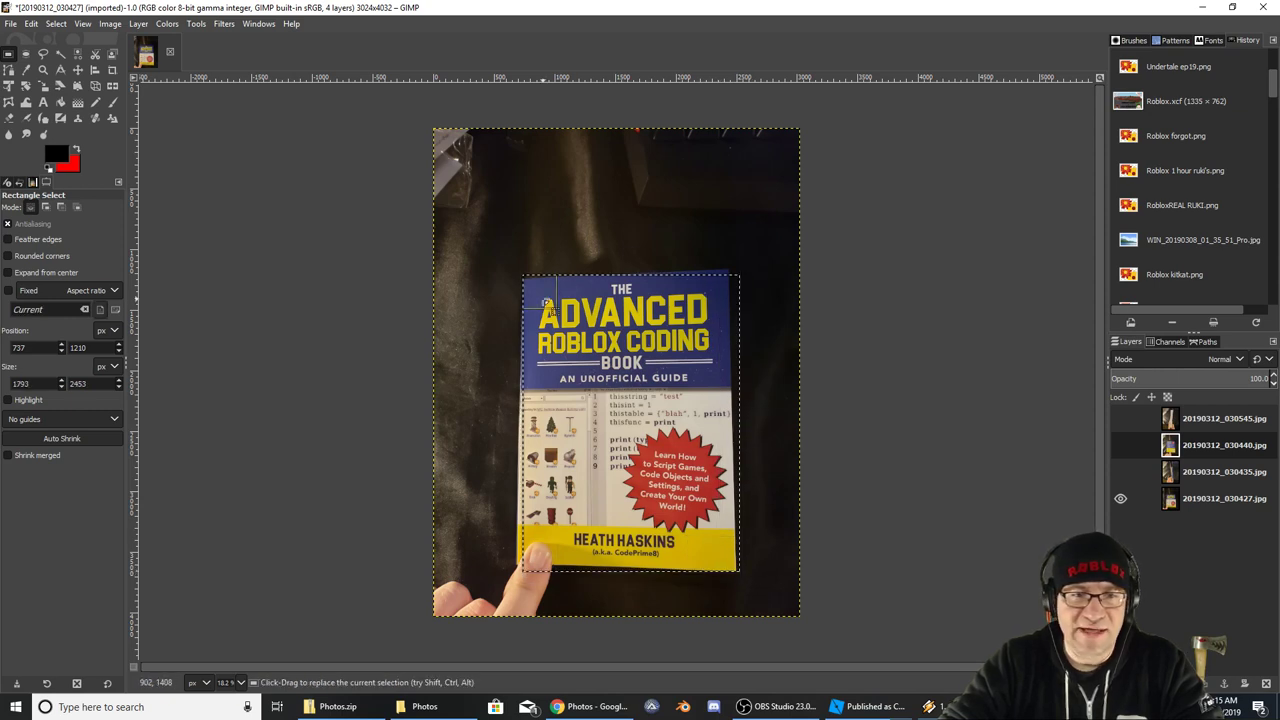
{"action": "mouse_move", "coordinate": [543, 298]}
{"action": "left_mouse_down"}
{"action": "mouse_move", "coordinate": [524, 289]}
{"action": "mouse_move", "coordinate": [535, 296]}
{"action": "left_mouse_up"}
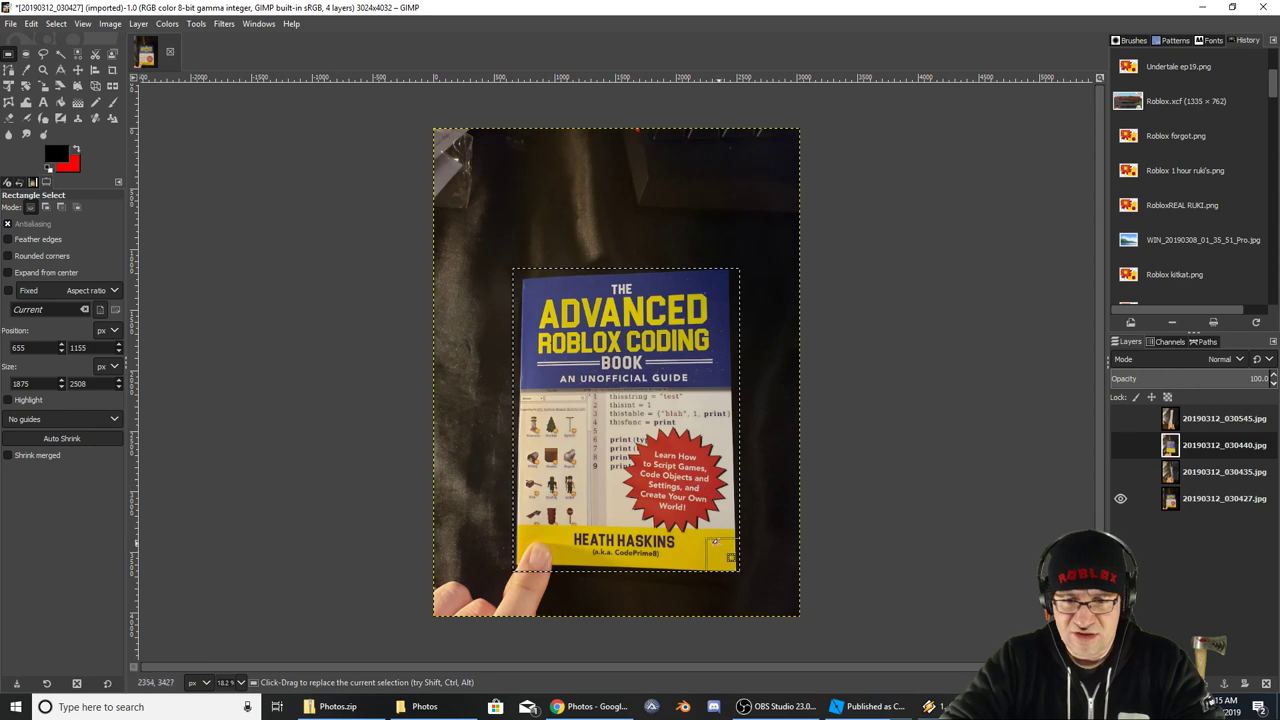
{"action": "left_click_drag", "start_coordinate": [714, 540], "coordinate": [716, 543]}
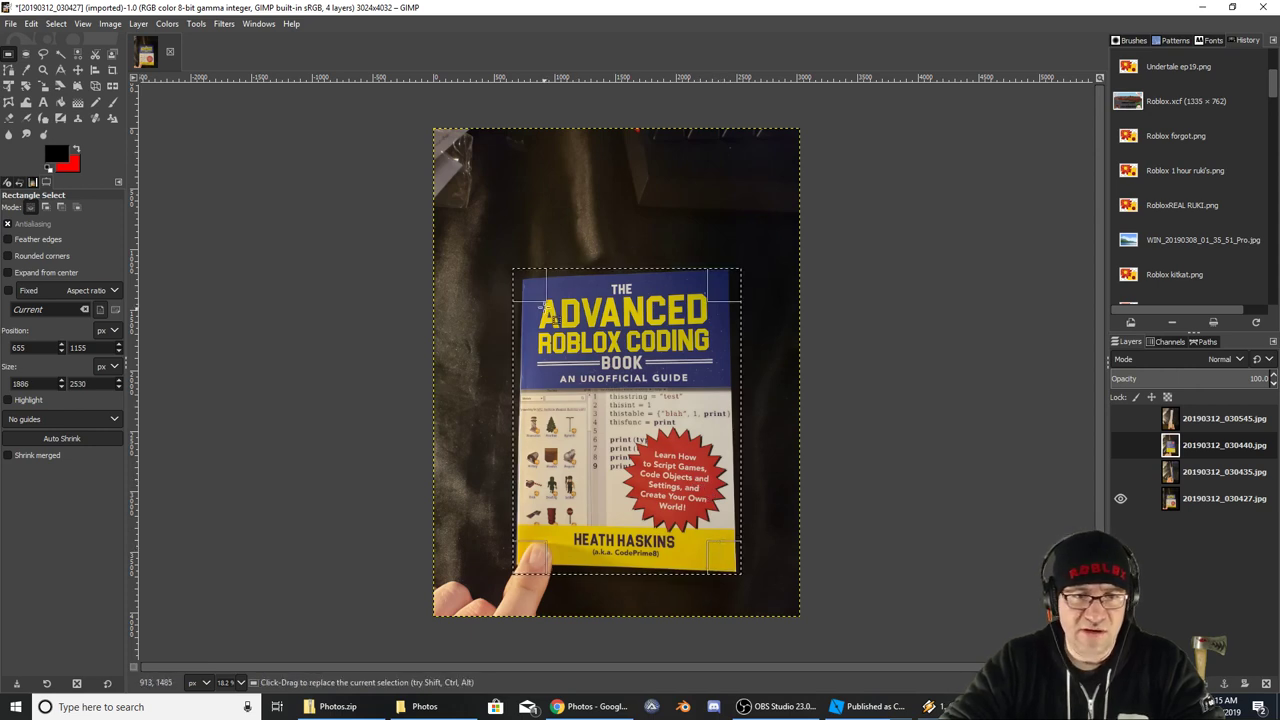
{"action": "left_click_drag", "start_coordinate": [539, 302], "coordinate": [537, 300]}
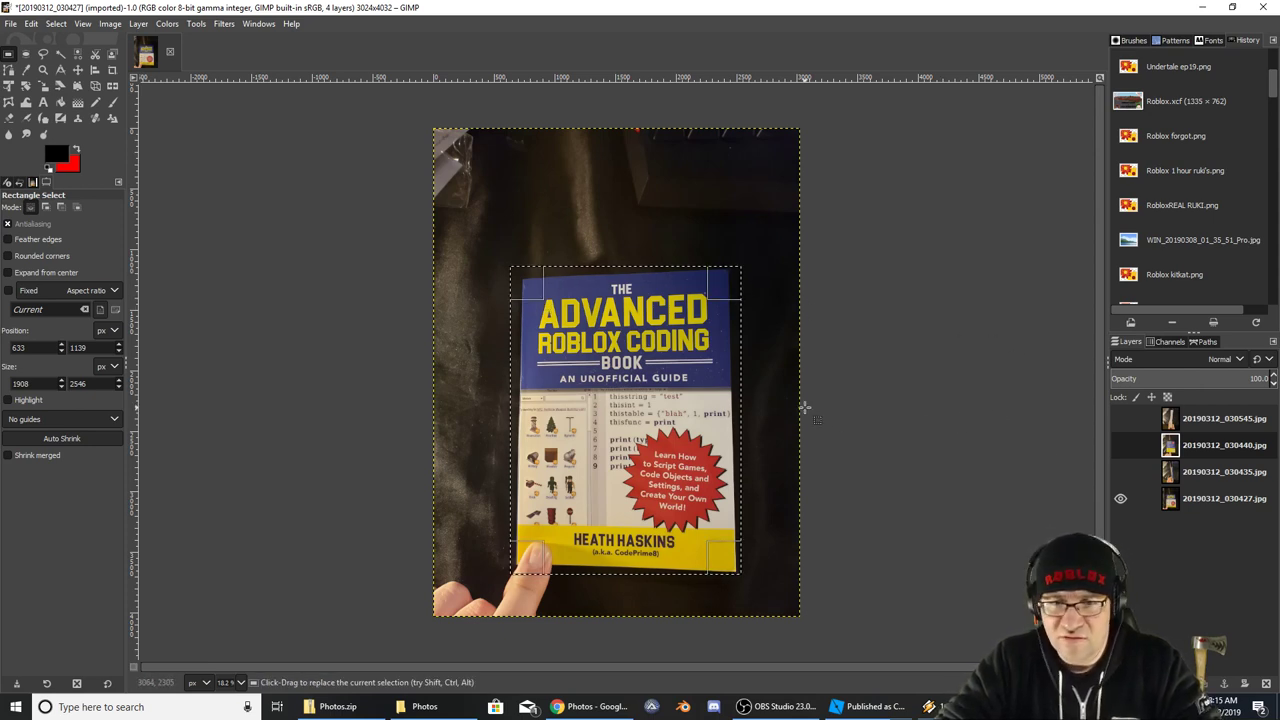
Make 20190312_030427.jpg the active layer and crop the image to the front-cover selection
{"action": "left_click", "coordinate": [1222, 498]}
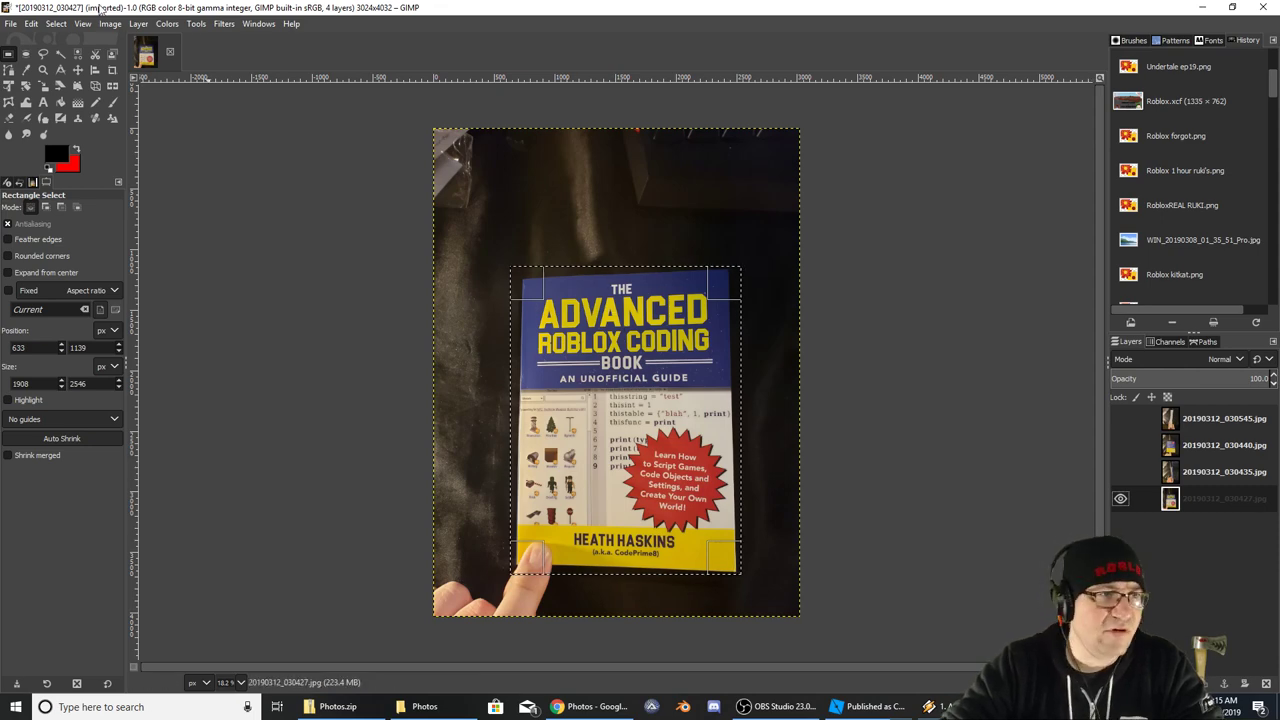
{"action": "left_click", "coordinate": [109, 22]}
{"action": "mouse_move", "coordinate": [78, 21]}
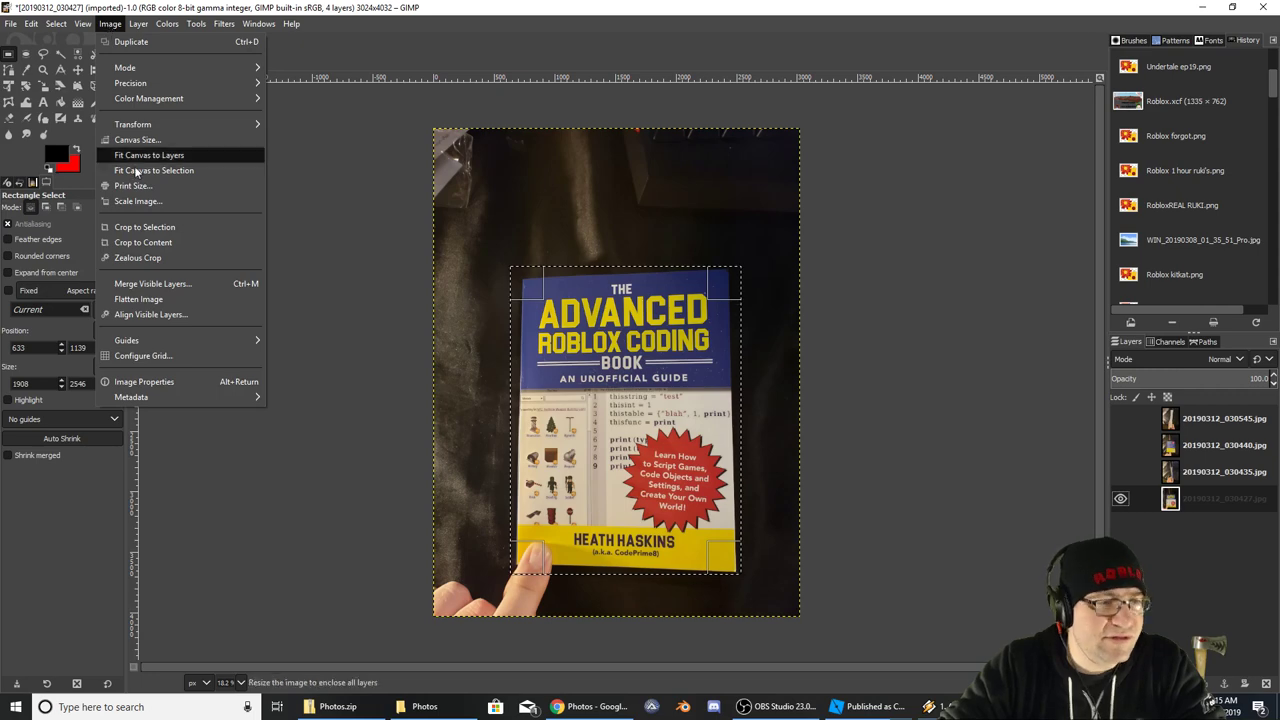
{"action": "left_click", "coordinate": [171, 227]}
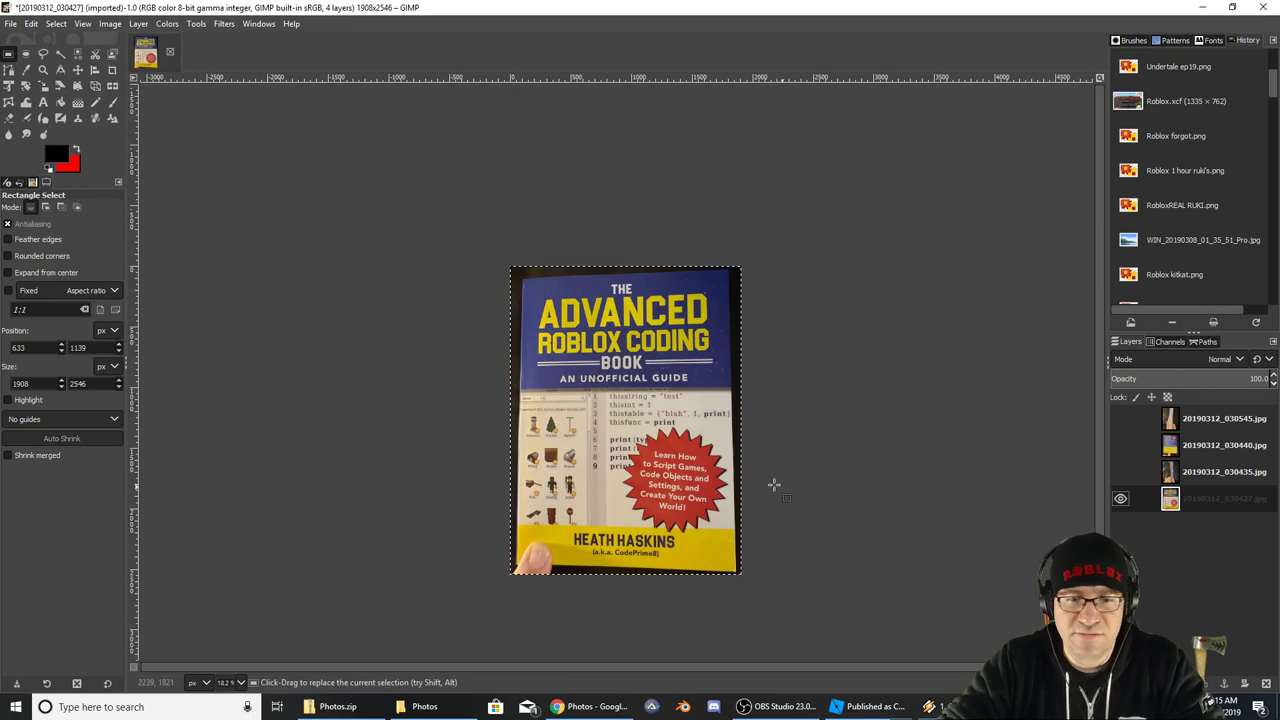
Perspective-transform the front-cover selection, pulling its upper corners outward until the book's edges line up with the canvas
{"action": "scroll", "coordinate": [702, 455], "scroll_direction": "up", "scroll_amount": 2, "text": "ctrl"}
{"action": "scroll", "coordinate": [685, 361], "scroll_direction": "down", "scroll_amount": 1, "text": "ctrl"}
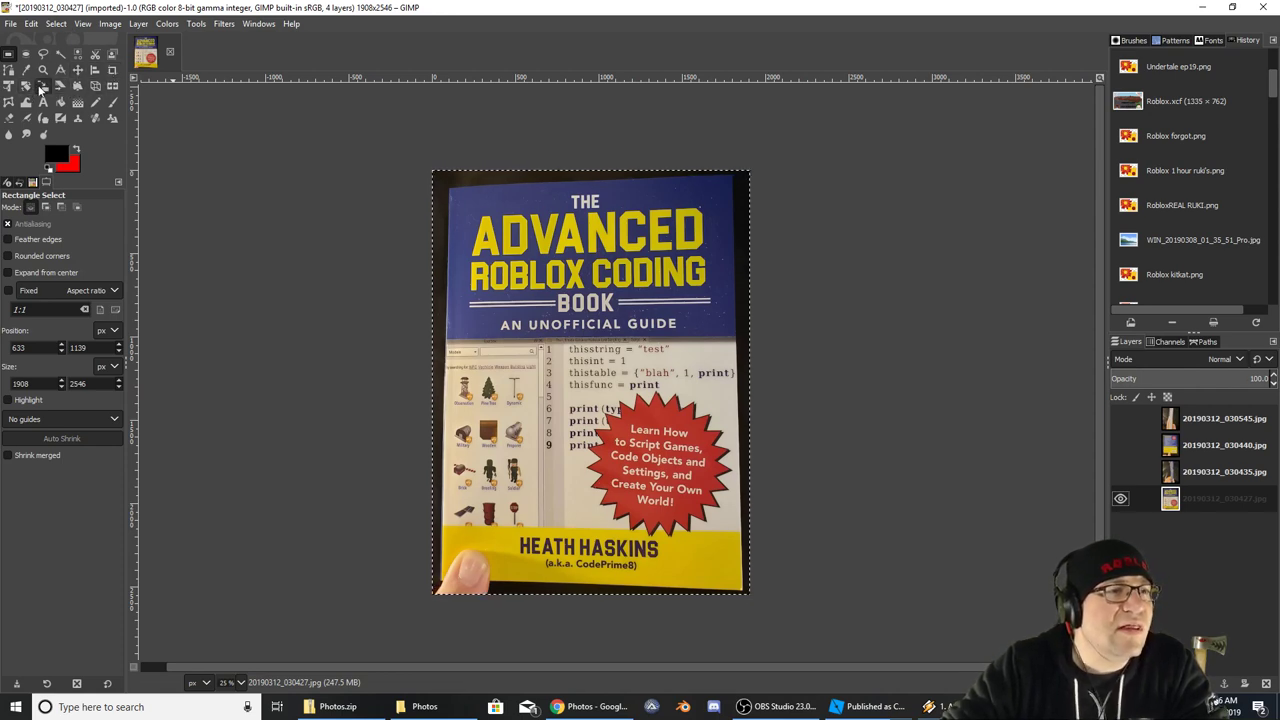
{"action": "left_click", "coordinate": [95, 86]}
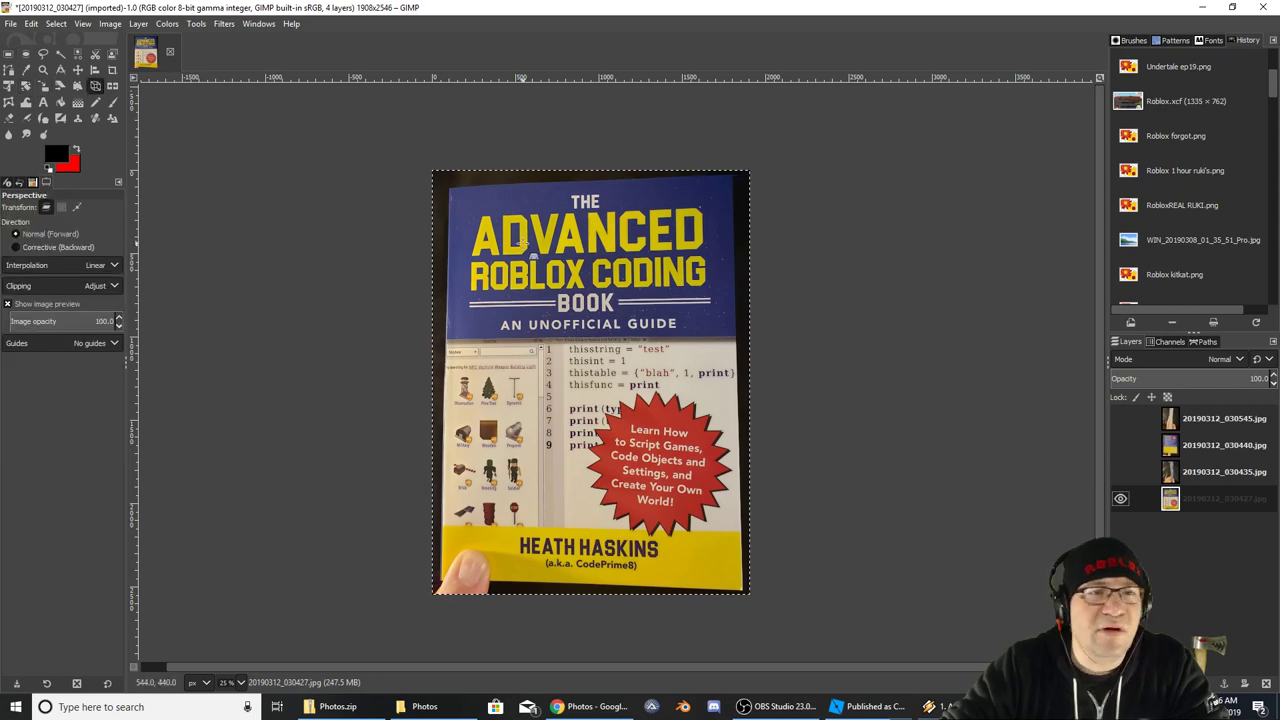
{"action": "left_click", "coordinate": [514, 242]}
{"action": "left_click_drag", "start_coordinate": [432, 172], "coordinate": [410, 146]}
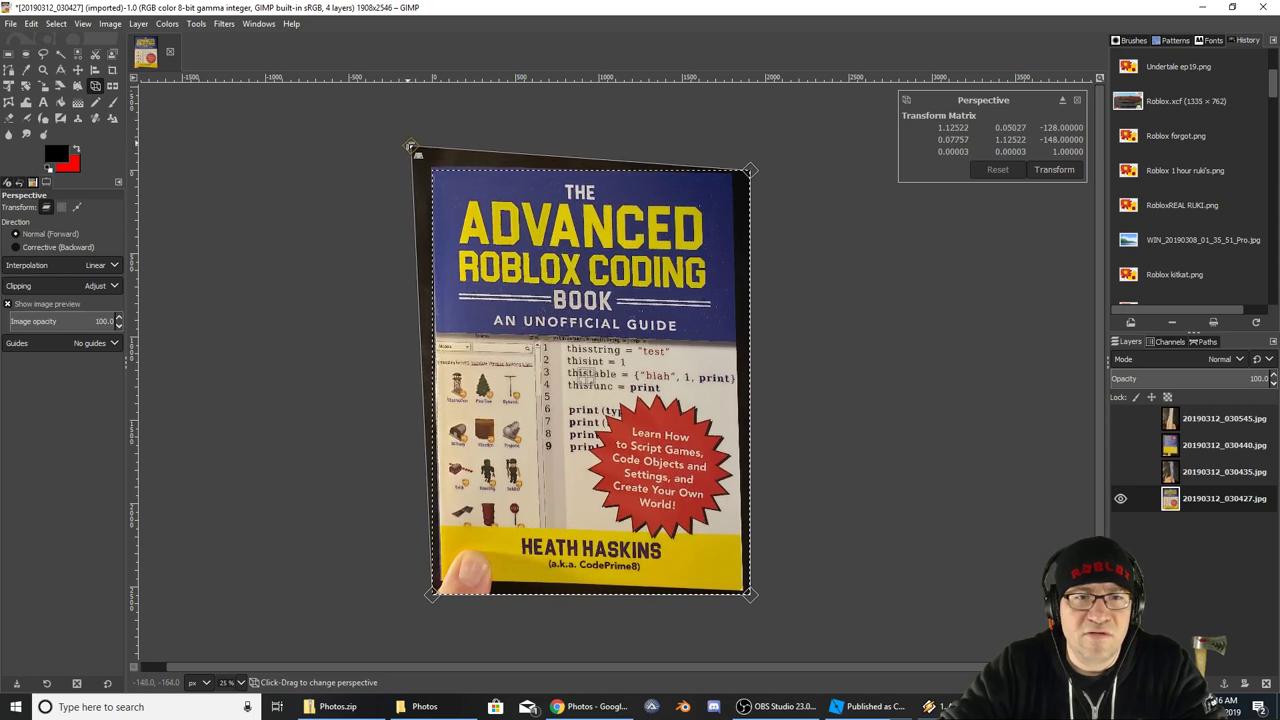
{"action": "left_click_drag", "start_coordinate": [753, 172], "coordinate": [760, 166]}
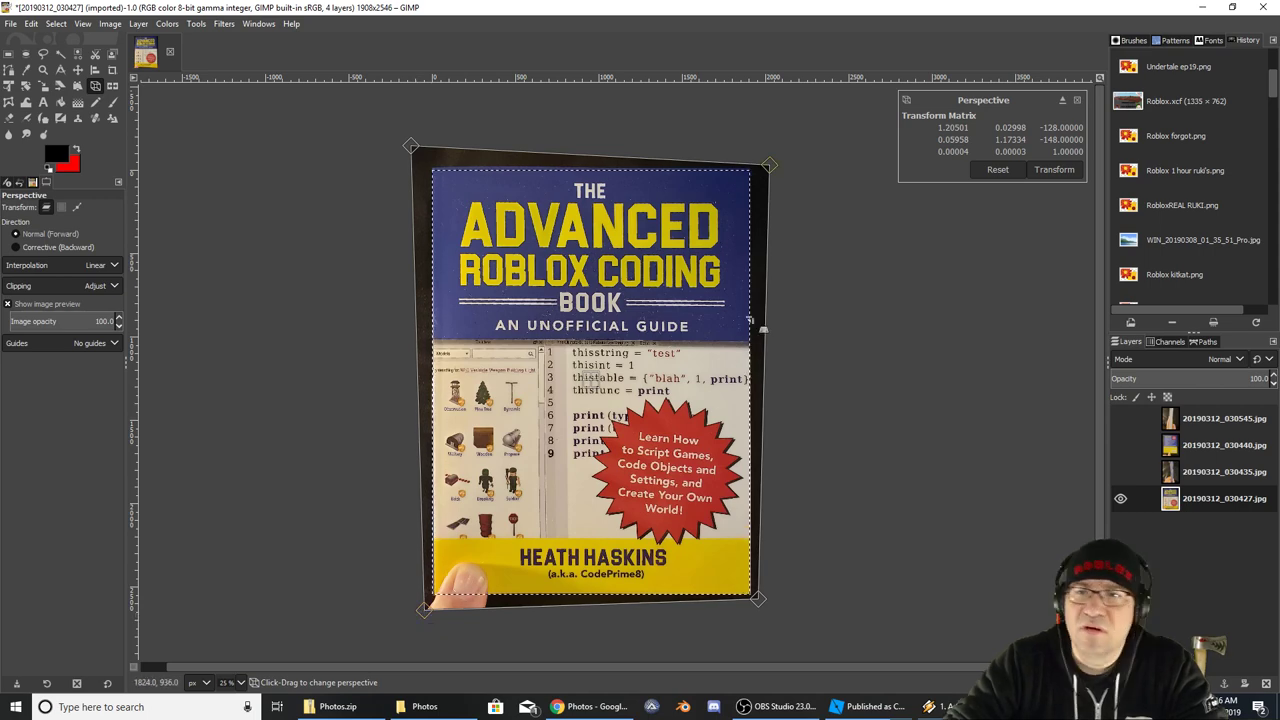
{"action": "left_click", "coordinate": [1055, 170]}
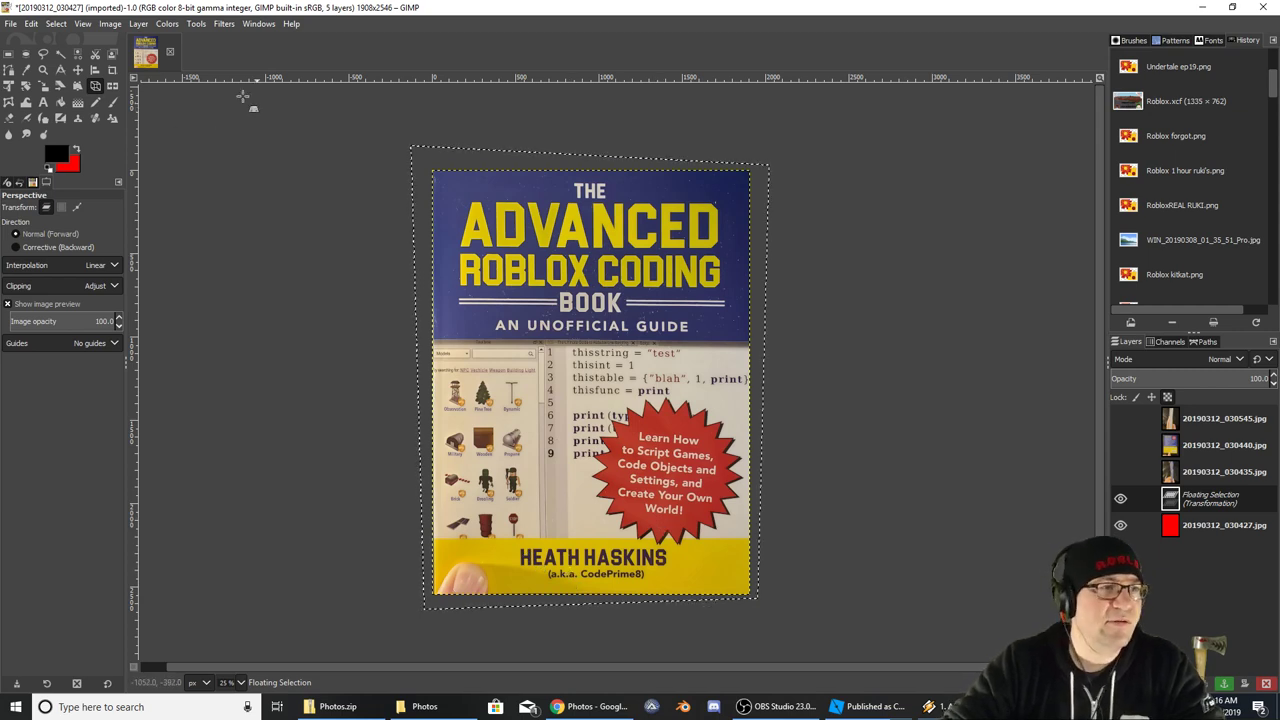
Anchor the transformed floating selection onto the 20190312_030427.jpg layer
{"action": "key", "text": "r"}
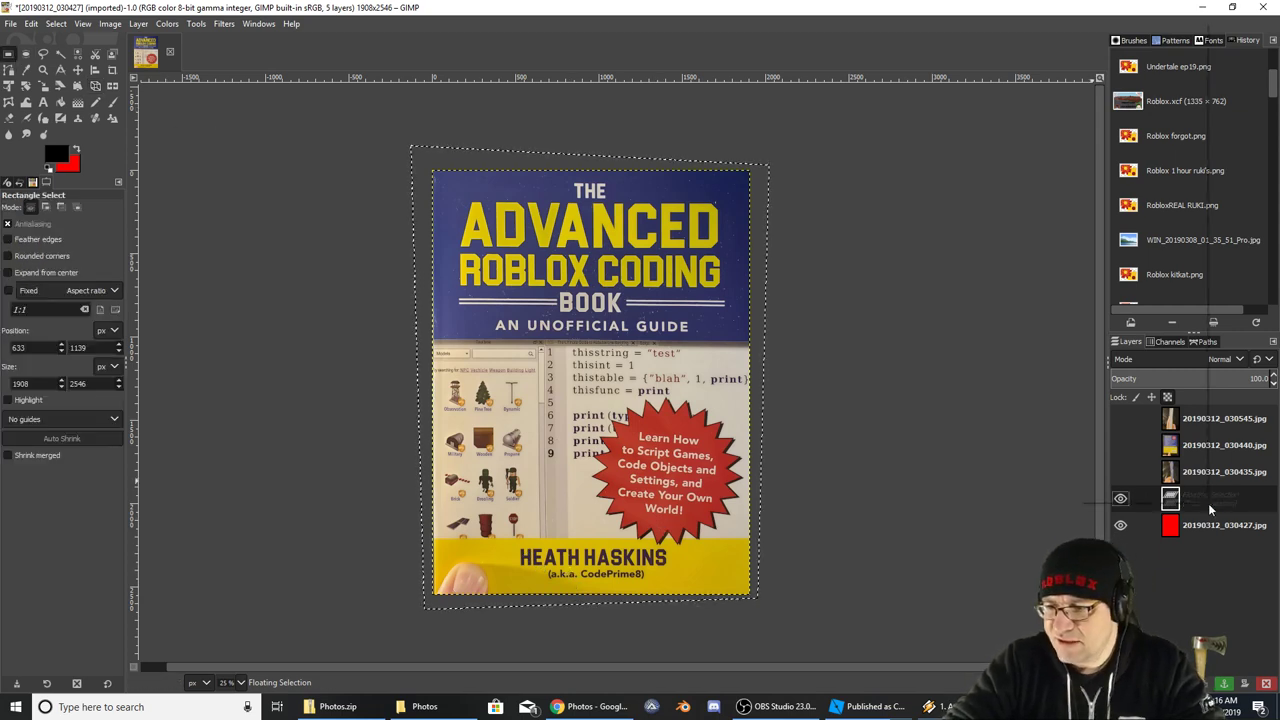
{"action": "right_click", "coordinate": [1168, 503]}
{"action": "left_click", "coordinate": [1120, 179]}
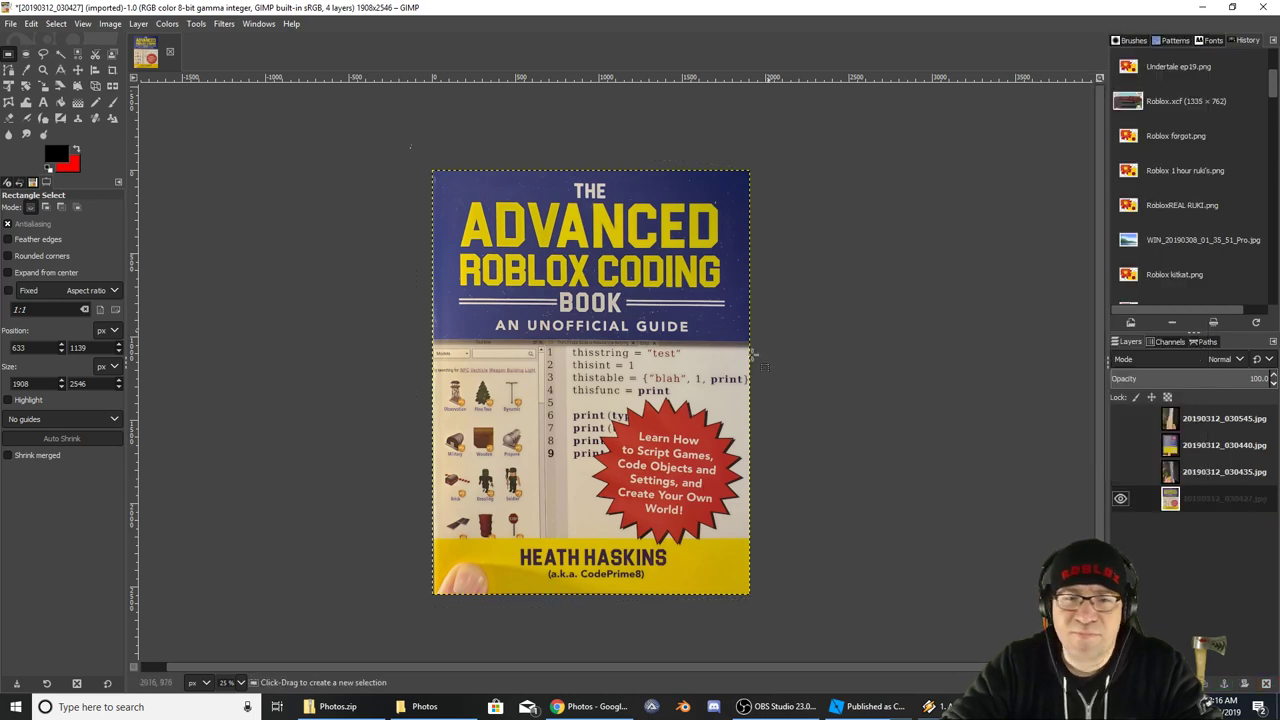
Copy a clean strip of the yellow band, about 476 × 94 px, above the thumb and paste it over the thumb area
{"action": "scroll", "coordinate": [580, 540], "scroll_direction": "up", "scroll_amount": 5, "text": "ctrl"}
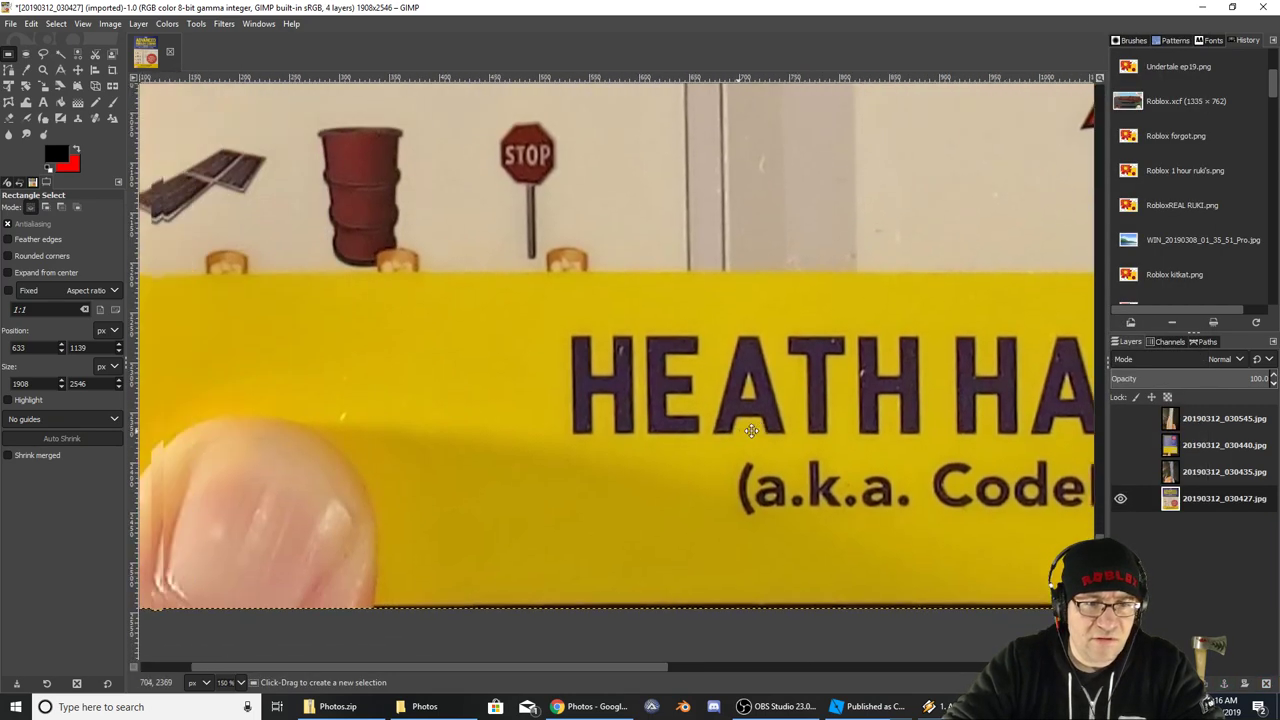
{"action": "middle_click_drag", "start_coordinate": [751, 430], "coordinate": [868, 402]}
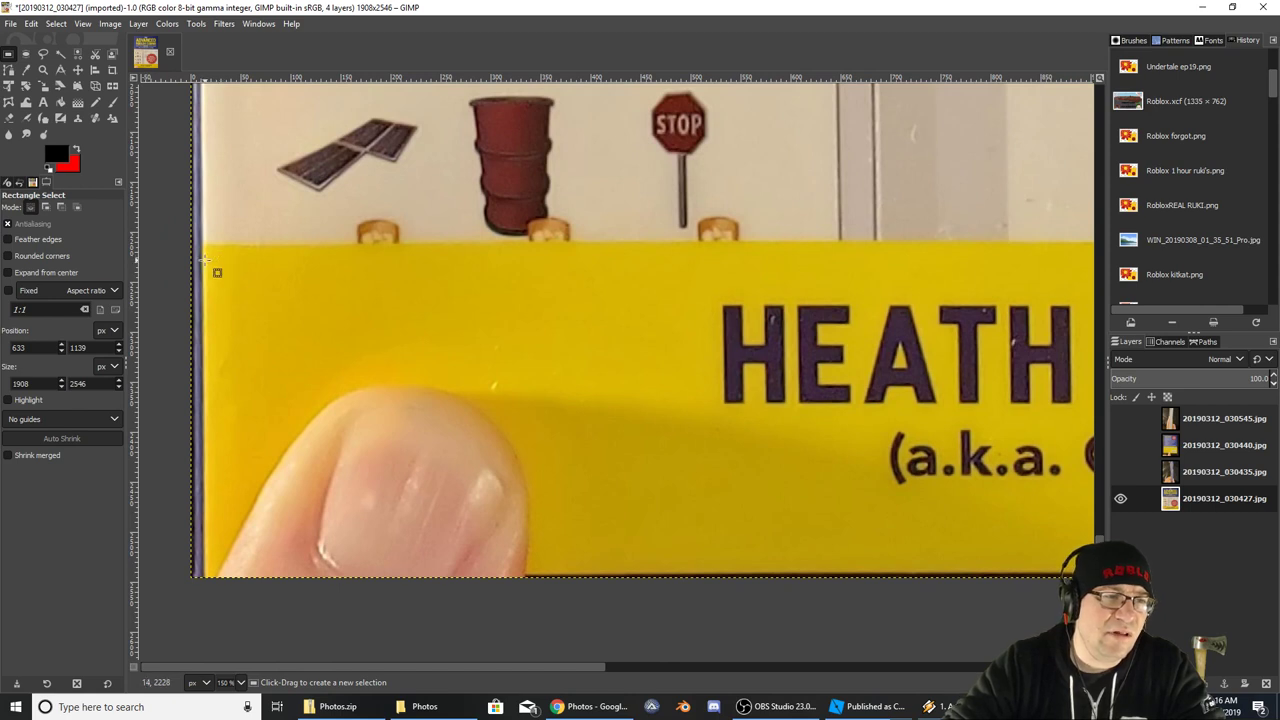
{"action": "left_click_drag", "start_coordinate": [204, 262], "coordinate": [681, 354]}
{"action": "key", "text": "ctrl+c"}
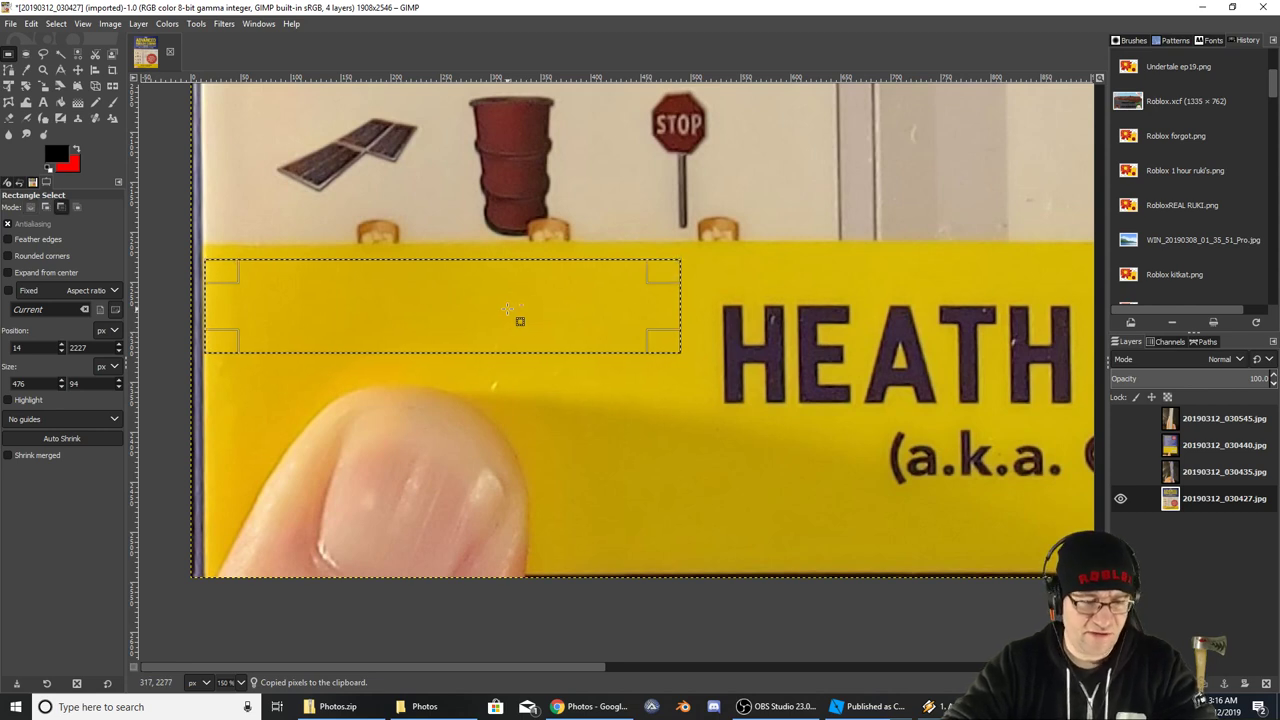
{"action": "key", "text": "ctrl+v"}
{"action": "left_click_drag", "start_coordinate": [466, 305], "coordinate": [460, 521]}
{"action": "left_click", "coordinate": [714, 474]}
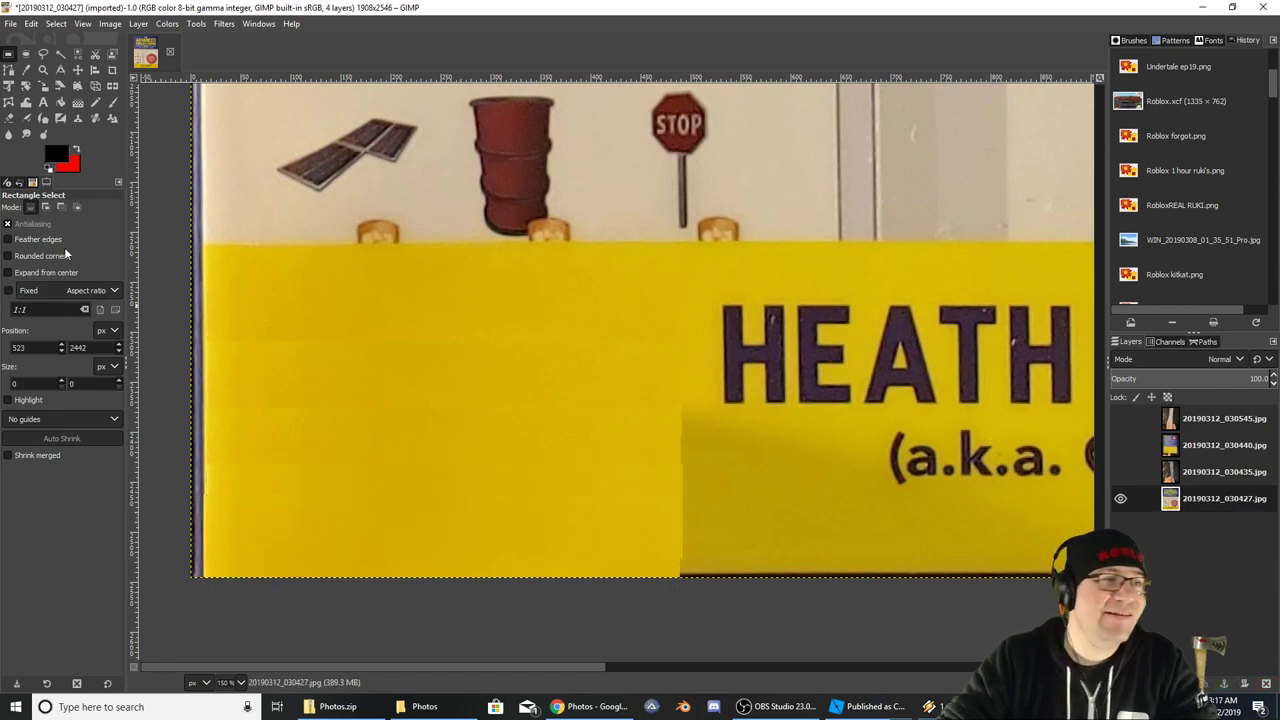
Smudge the seams of the yellow patch, the shadow beside it and the dark line along the cover's lower edge with a Hardness 075 brush
{"action": "left_click", "coordinate": [27, 135]}
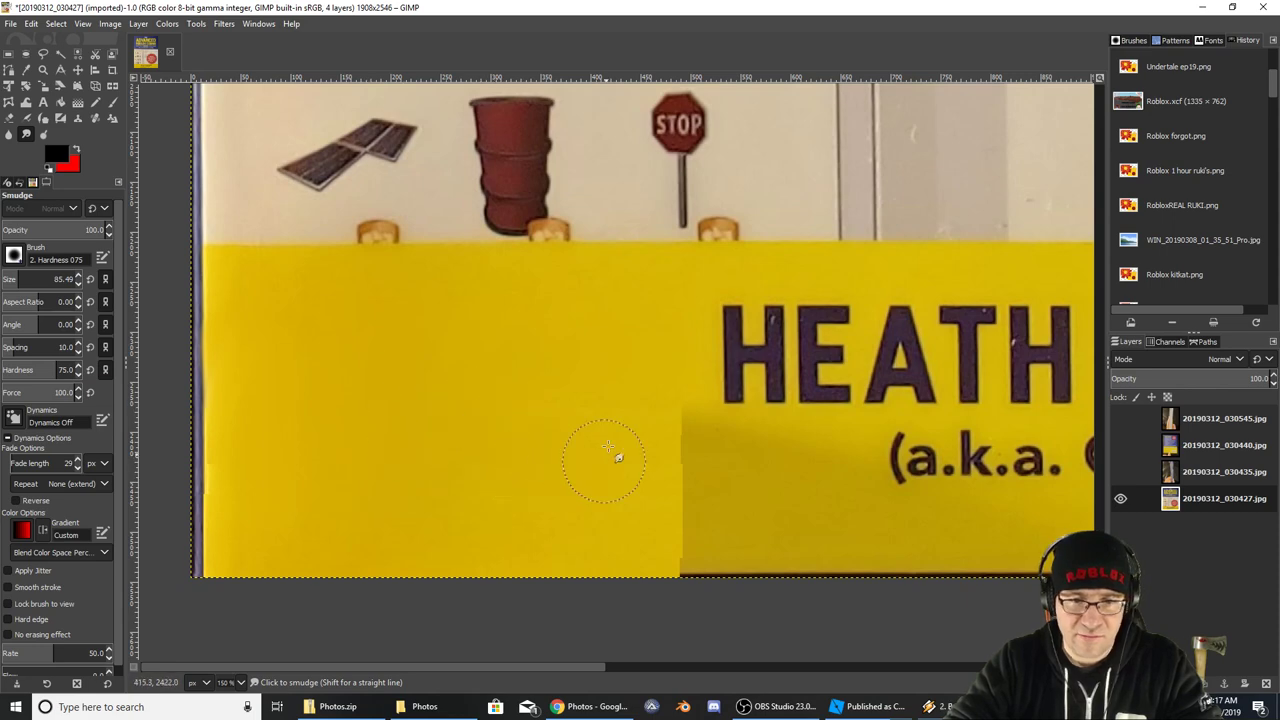
{"action": "middle_click_drag", "start_coordinate": [769, 460], "coordinate": [321, 376]}
{"action": "scroll", "coordinate": [340, 390], "scroll_direction": "up", "scroll_amount": 2}
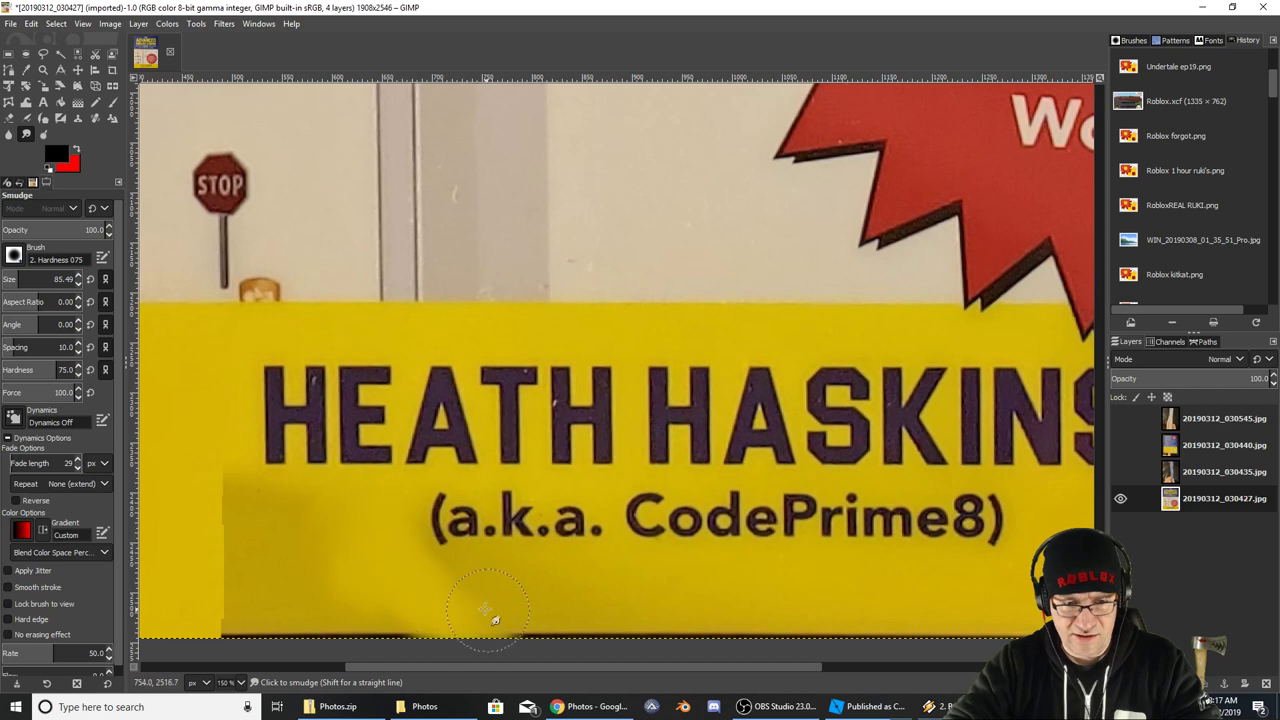
{"action": "left_click_drag", "start_coordinate": [483, 586], "coordinate": [443, 623]}
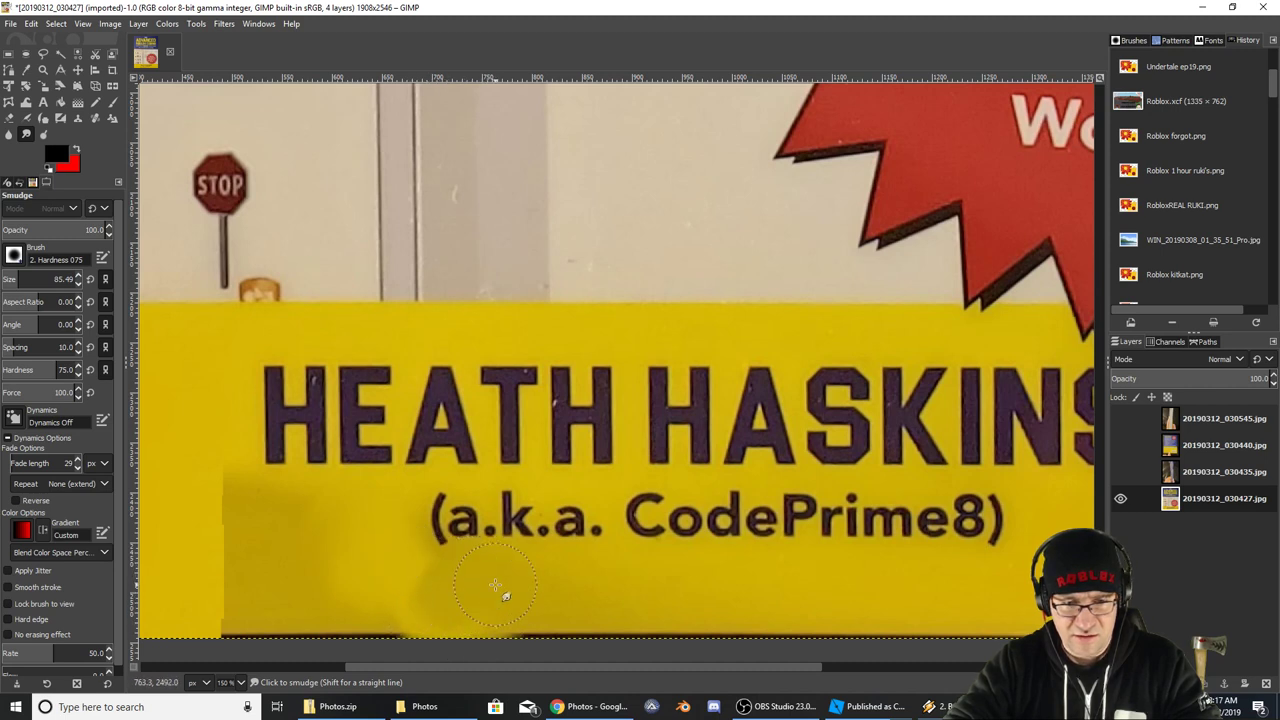
{"action": "mouse_move", "coordinate": [495, 585]}
{"action": "left_mouse_down"}
{"action": "mouse_move", "coordinate": [610, 603]}
{"action": "mouse_move", "coordinate": [380, 583]}
{"action": "mouse_move", "coordinate": [500, 643]}
{"action": "mouse_move", "coordinate": [586, 606]}
{"action": "mouse_move", "coordinate": [491, 608]}
{"action": "mouse_move", "coordinate": [520, 623]}
{"action": "left_mouse_up"}
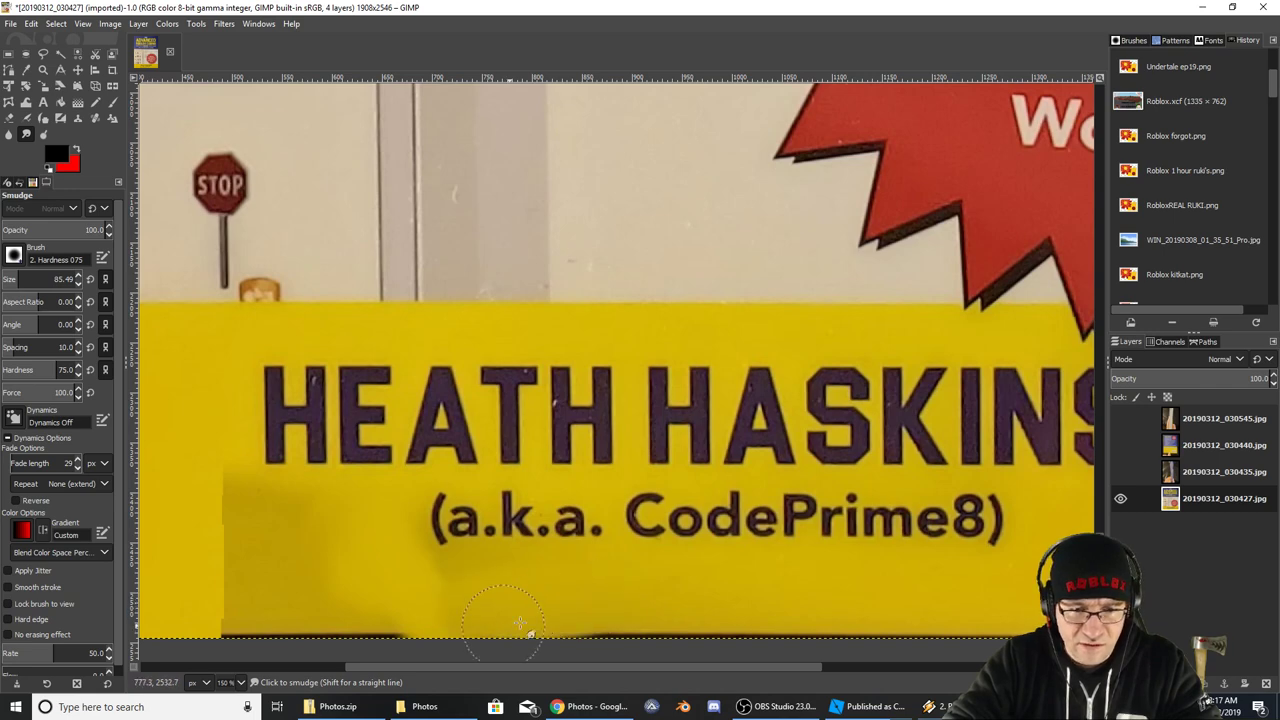
{"action": "scroll", "coordinate": [690, 590], "scroll_direction": "down", "scroll_amount": 1, "text": "ctrl"}
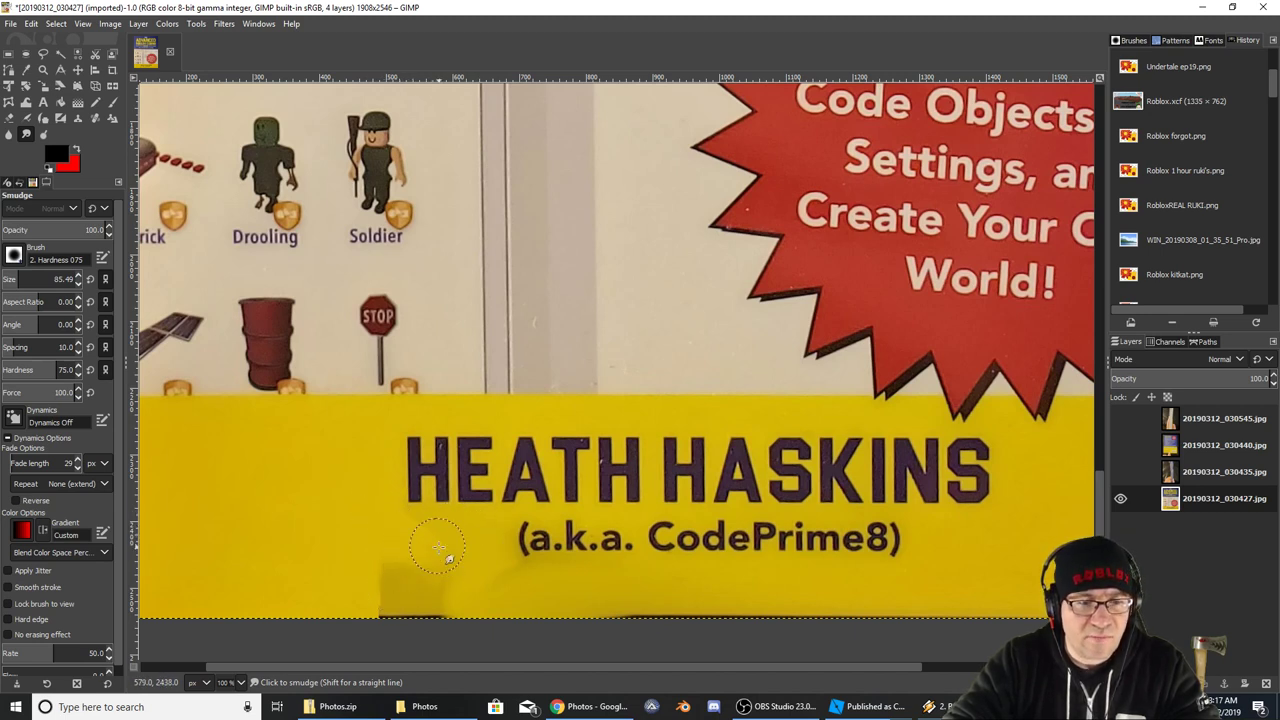
{"action": "mouse_move", "coordinate": [448, 558]}
{"action": "left_mouse_down"}
{"action": "mouse_move", "coordinate": [457, 563]}
{"action": "mouse_move", "coordinate": [400, 586]}
{"action": "mouse_move", "coordinate": [388, 625]}
{"action": "mouse_move", "coordinate": [393, 583]}
{"action": "left_mouse_up"}
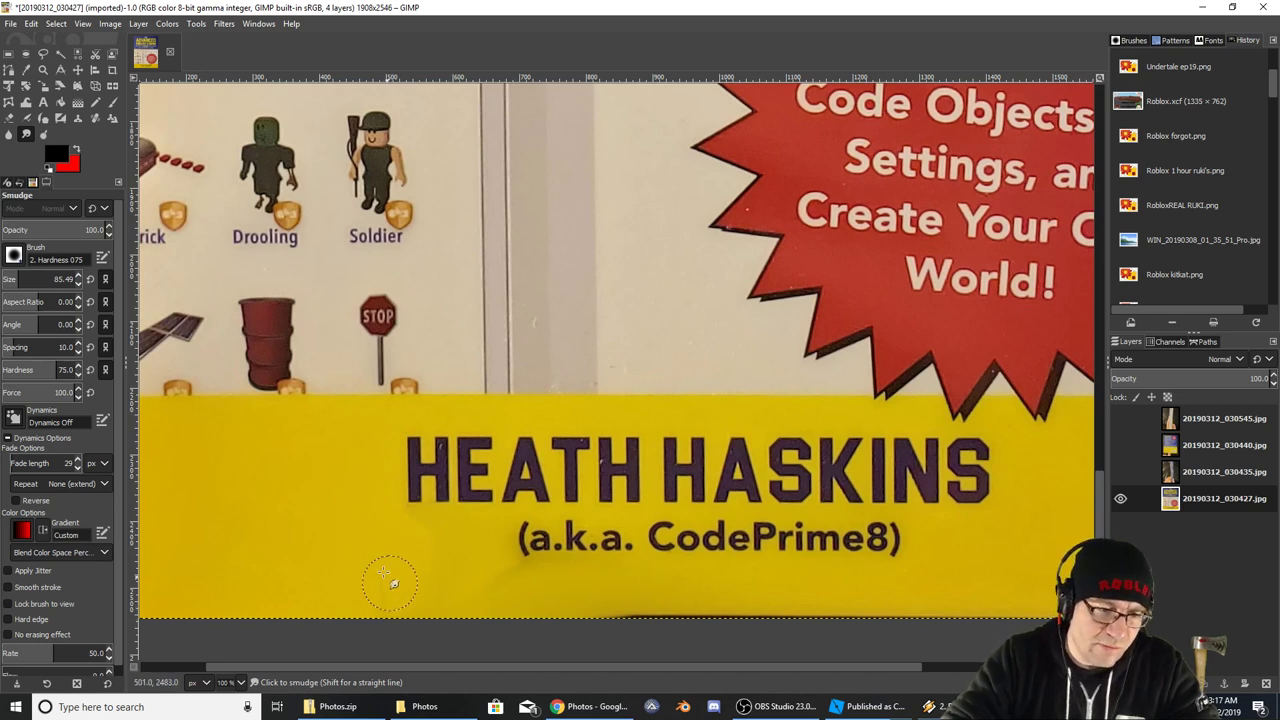
{"action": "mouse_move", "coordinate": [518, 600]}
{"action": "left_mouse_down"}
{"action": "mouse_move", "coordinate": [580, 591]}
{"action": "mouse_move", "coordinate": [665, 630]}
{"action": "mouse_move", "coordinate": [642, 626]}
{"action": "mouse_move", "coordinate": [760, 624]}
{"action": "left_mouse_up"}
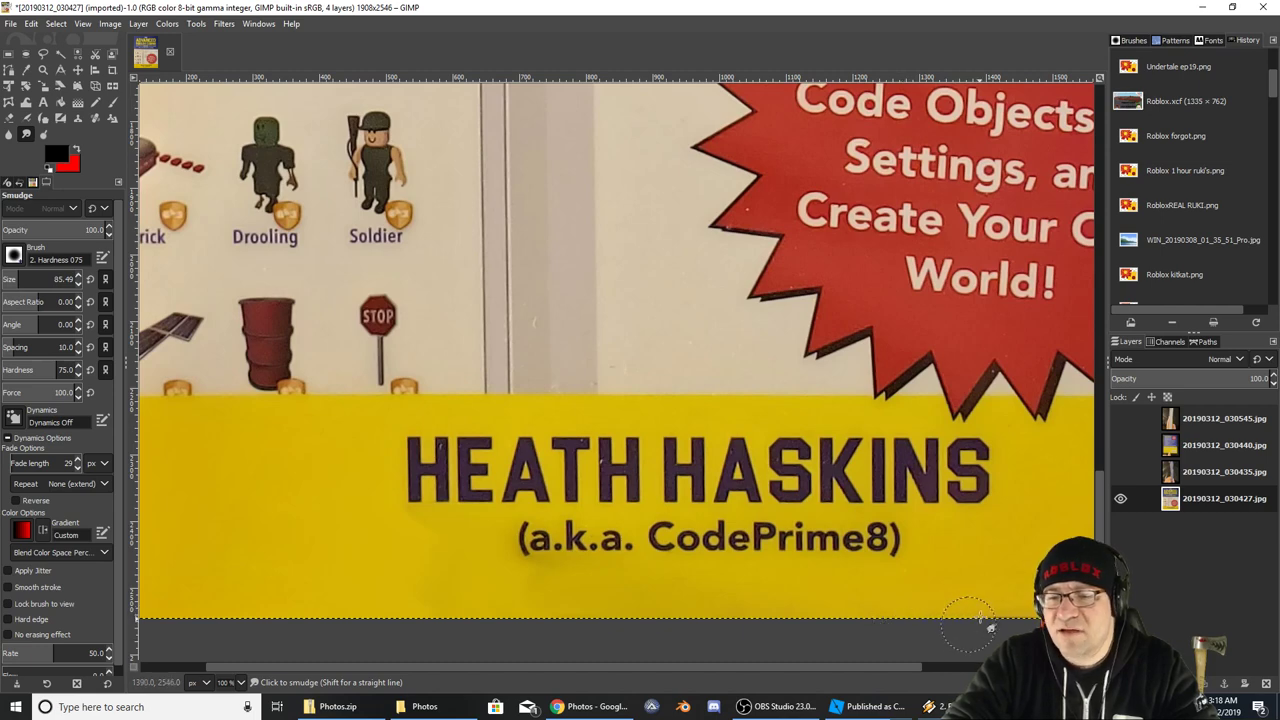
Examine the side edges of the retouched cover from the yellow band up to the title for remaining misalignment
{"action": "scroll", "coordinate": [457, 434], "scroll_direction": "left", "scroll_amount": 5}
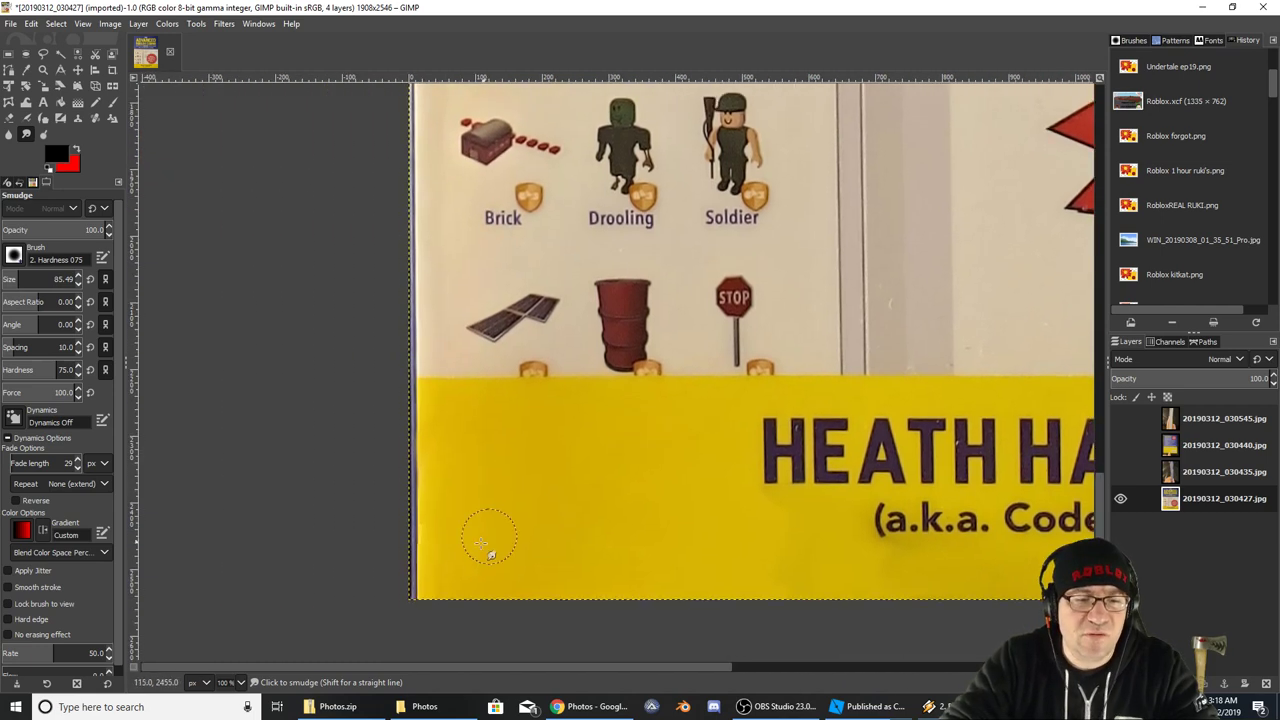
{"action": "scroll", "coordinate": [485, 500], "scroll_direction": "up", "scroll_amount": 10}
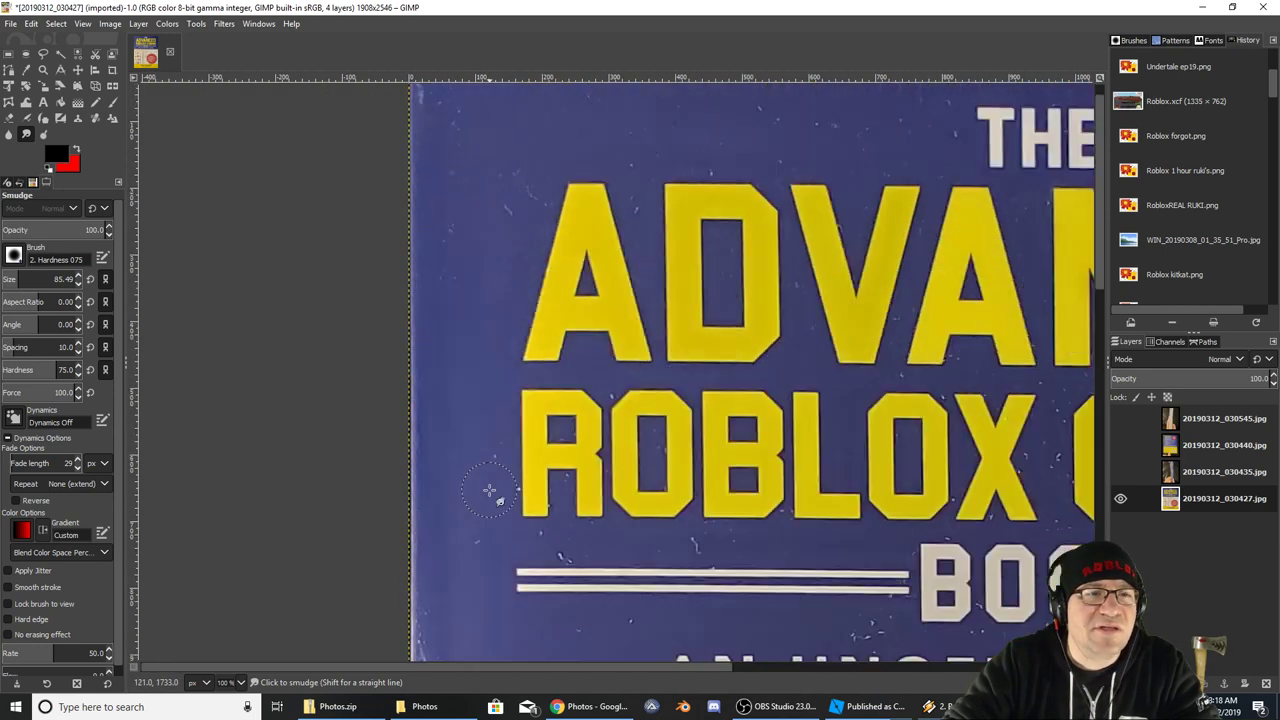
{"action": "scroll", "coordinate": [490, 490], "scroll_direction": "down", "scroll_amount": 8}
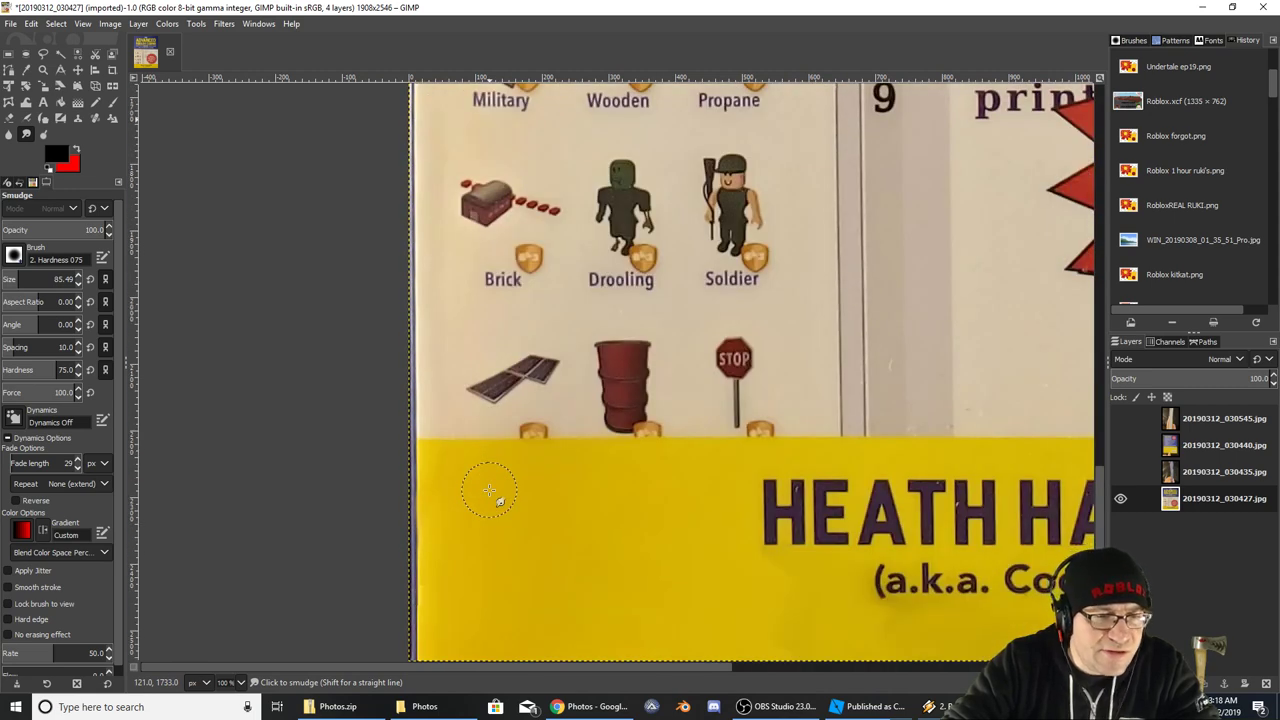
{"action": "scroll", "coordinate": [727, 488], "scroll_direction": "right", "scroll_amount": 10}
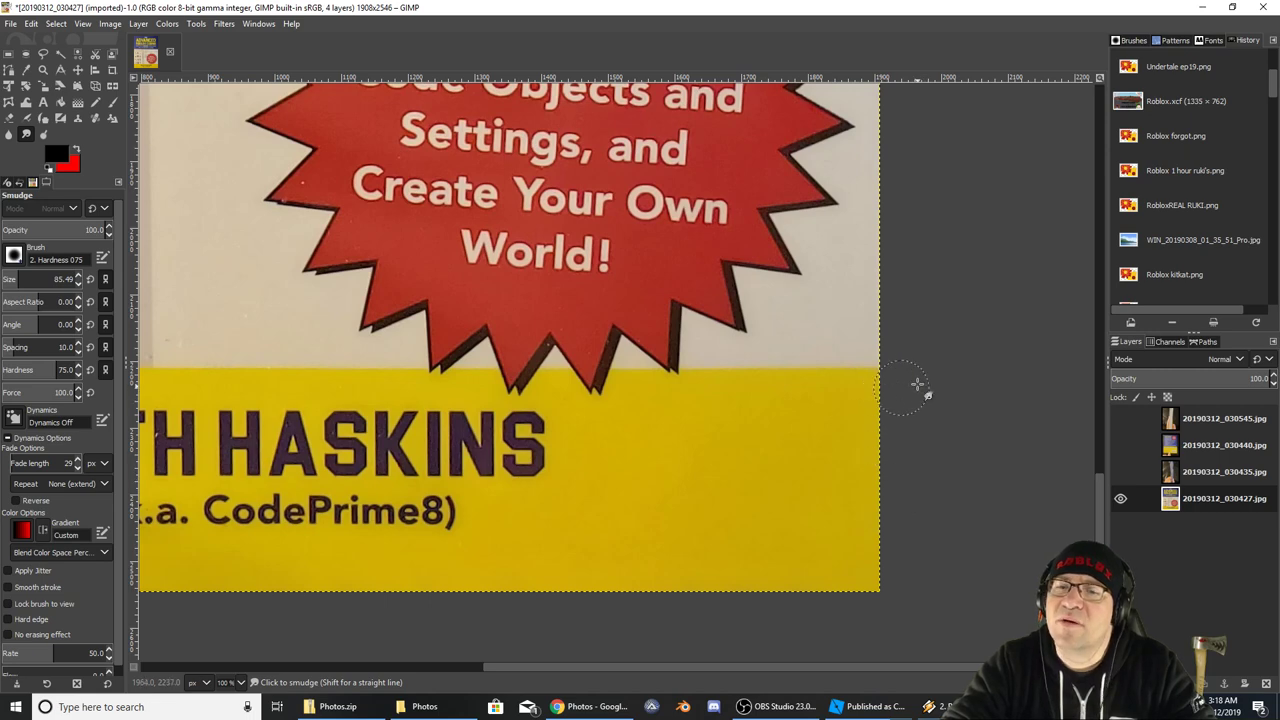
{"action": "scroll", "coordinate": [891, 366], "scroll_direction": "up", "scroll_amount": 10}
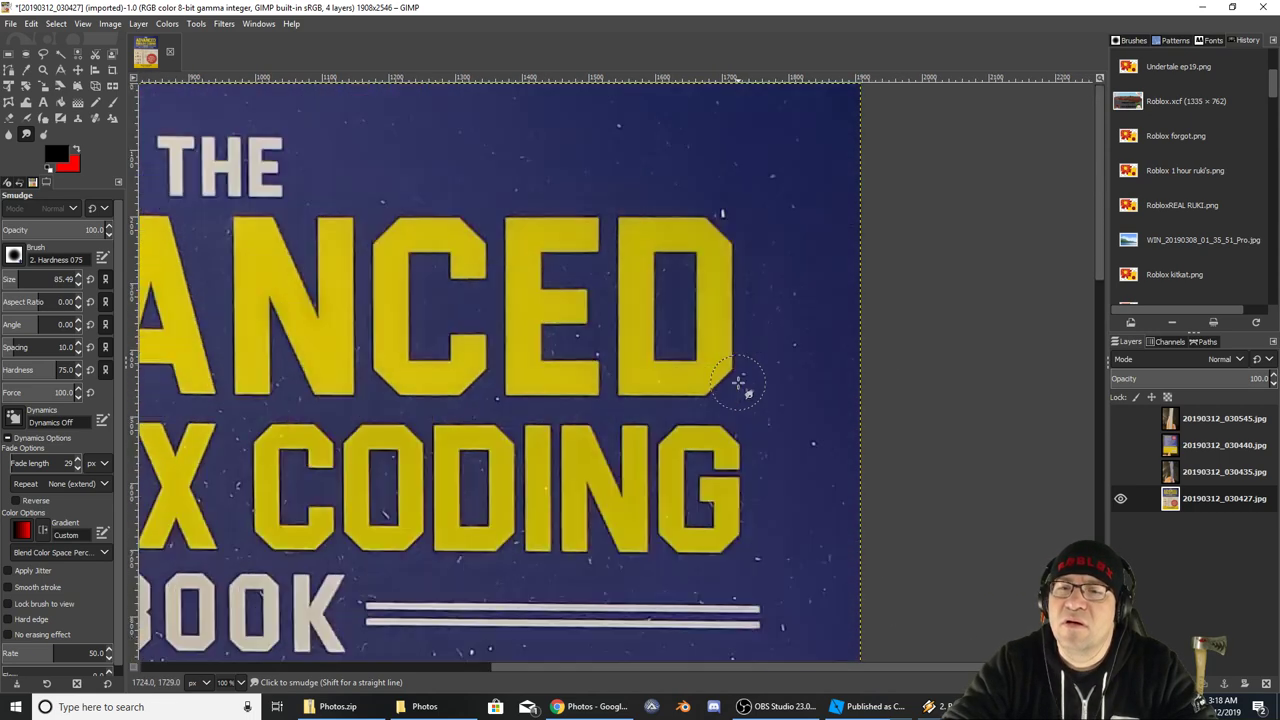
{"action": "middle_click_drag", "start_coordinate": [423, 349], "coordinate": [831, 388]}
{"action": "middle_click_drag", "start_coordinate": [508, 369], "coordinate": [775, 359]}
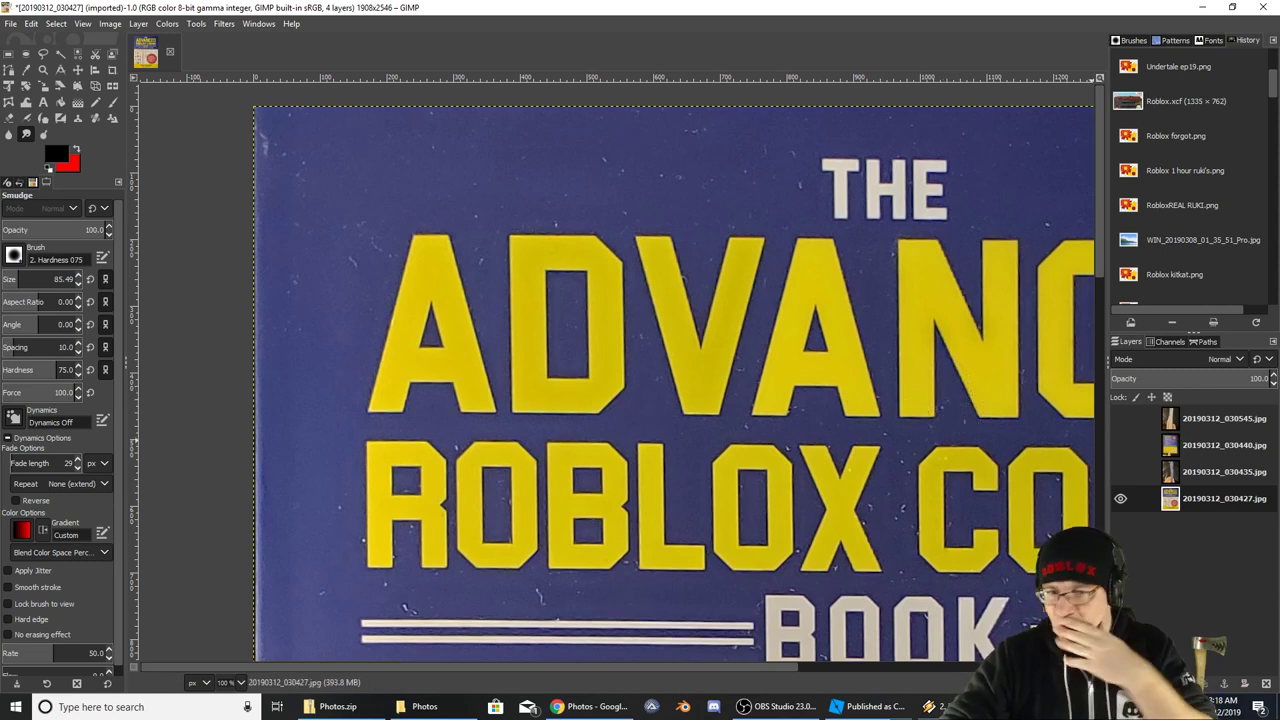
{"action": "scroll", "coordinate": [693, 298], "scroll_direction": "down", "scroll_amount": 15}
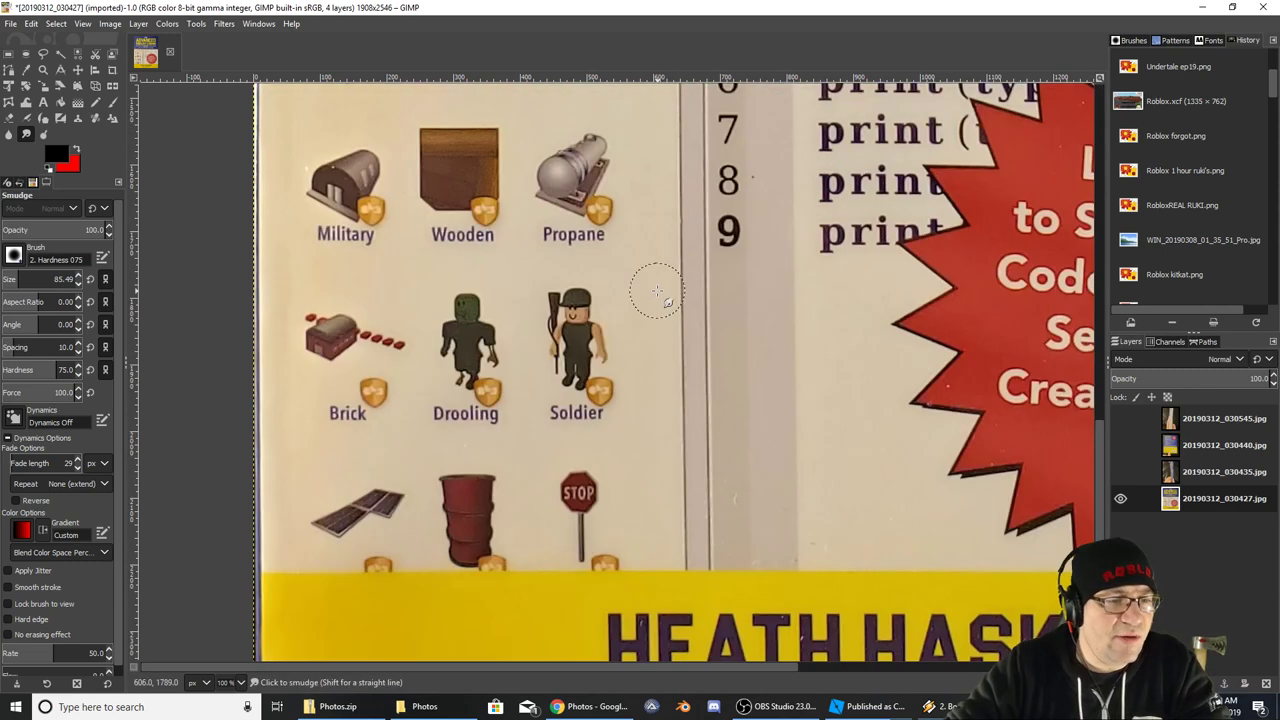
{"action": "scroll", "coordinate": [660, 292], "scroll_direction": "up", "scroll_amount": 15}
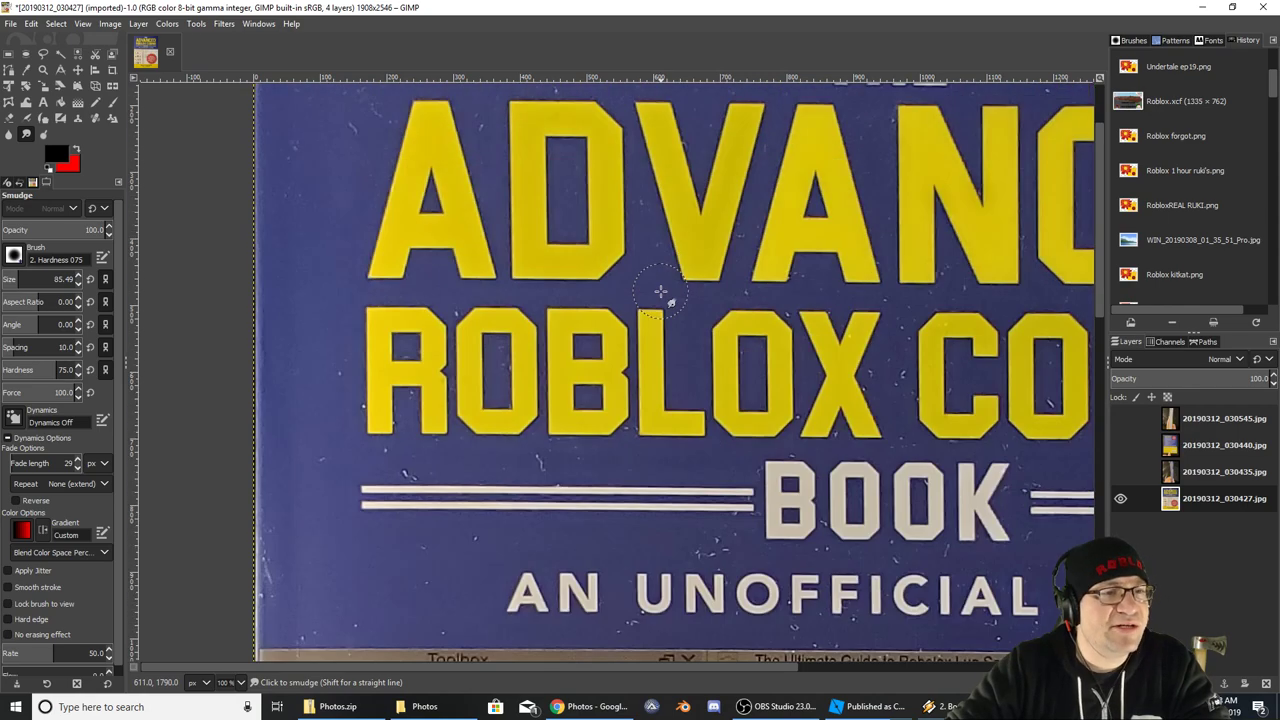
{"action": "scroll", "coordinate": [672, 290], "scroll_direction": "down", "scroll_amount": 15}
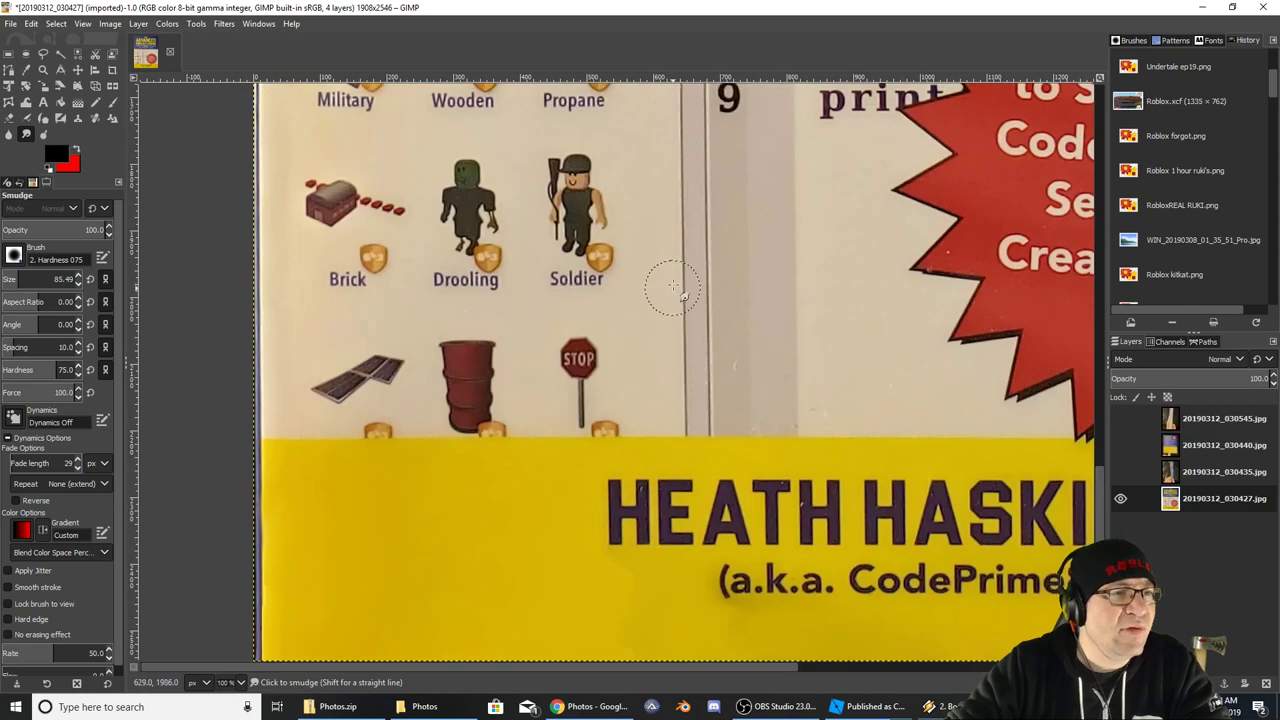
Perspective-transform the cover again, pulling its lower-left corner slightly outward to push the dark edge strip off the canvas
{"action": "left_click", "coordinate": [95, 86]}
{"action": "left_click", "coordinate": [362, 372]}
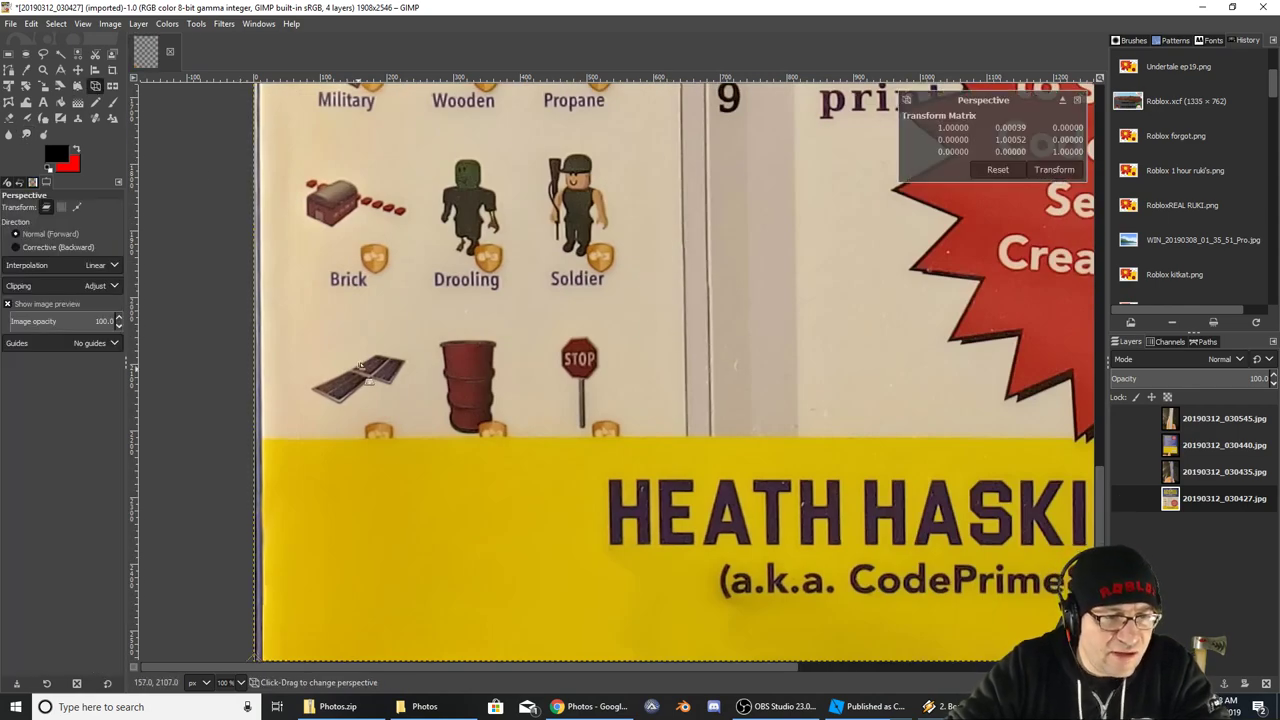
{"action": "scroll", "coordinate": [321, 501], "scroll_direction": "down", "scroll_amount": 1, "text": "ctrl"}
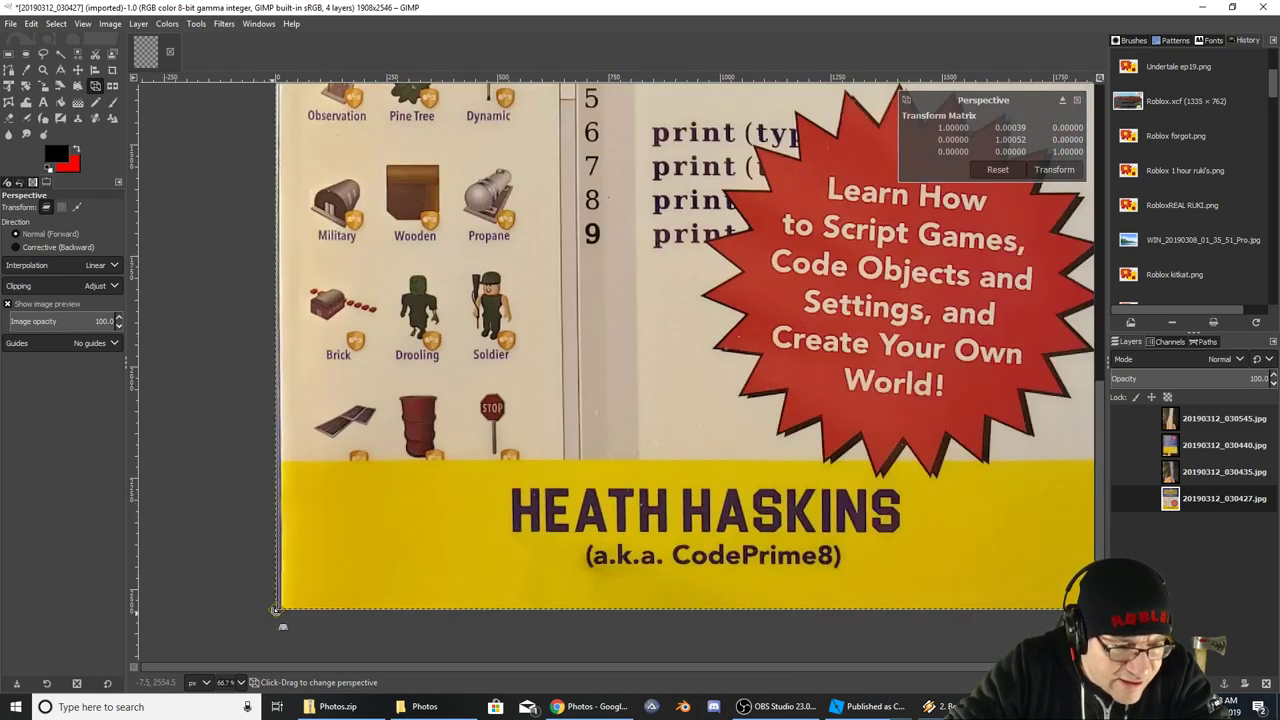
{"action": "left_click_drag", "start_coordinate": [276, 610], "coordinate": [271, 611]}
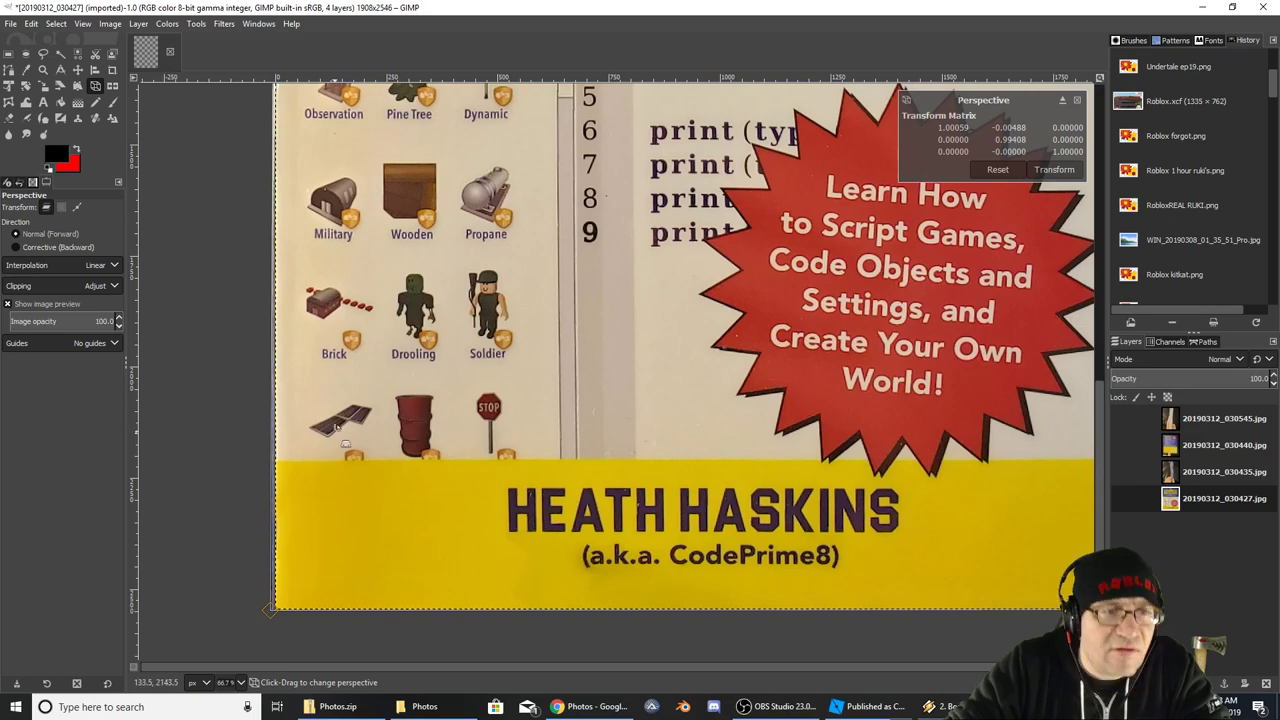
{"action": "scroll", "coordinate": [339, 427], "scroll_direction": "up", "scroll_amount": 10}
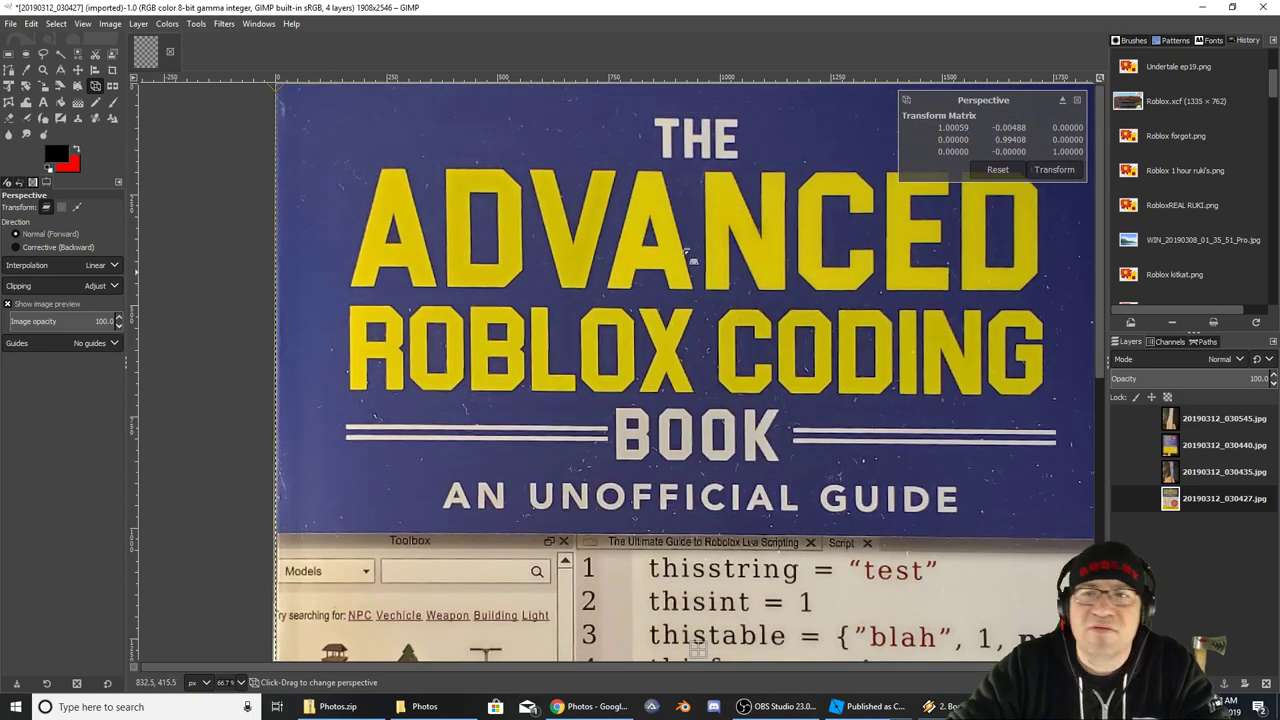
{"action": "left_click", "coordinate": [1054, 170]}
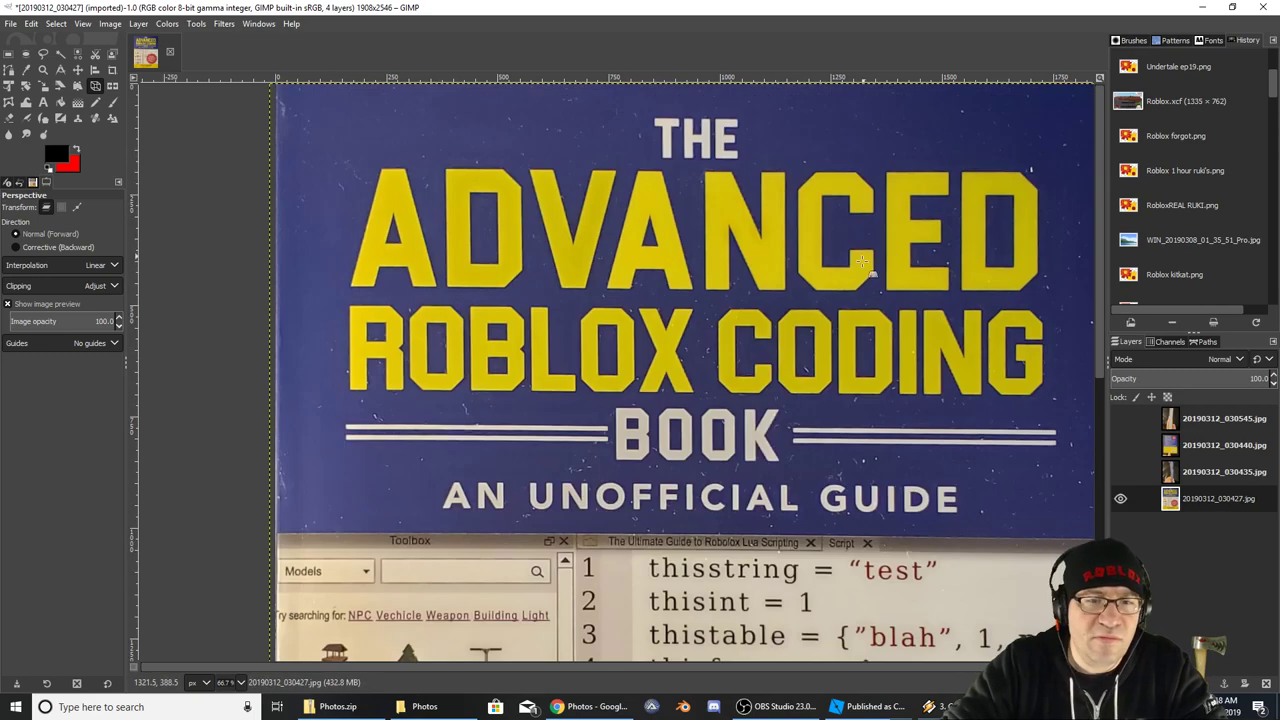
Export the retouched front cover to the Photos folder as book_front.png with the default PNG options
{"action": "scroll", "coordinate": [903, 337], "scroll_direction": "down", "scroll_amount": 3, "text": "ctrl"}
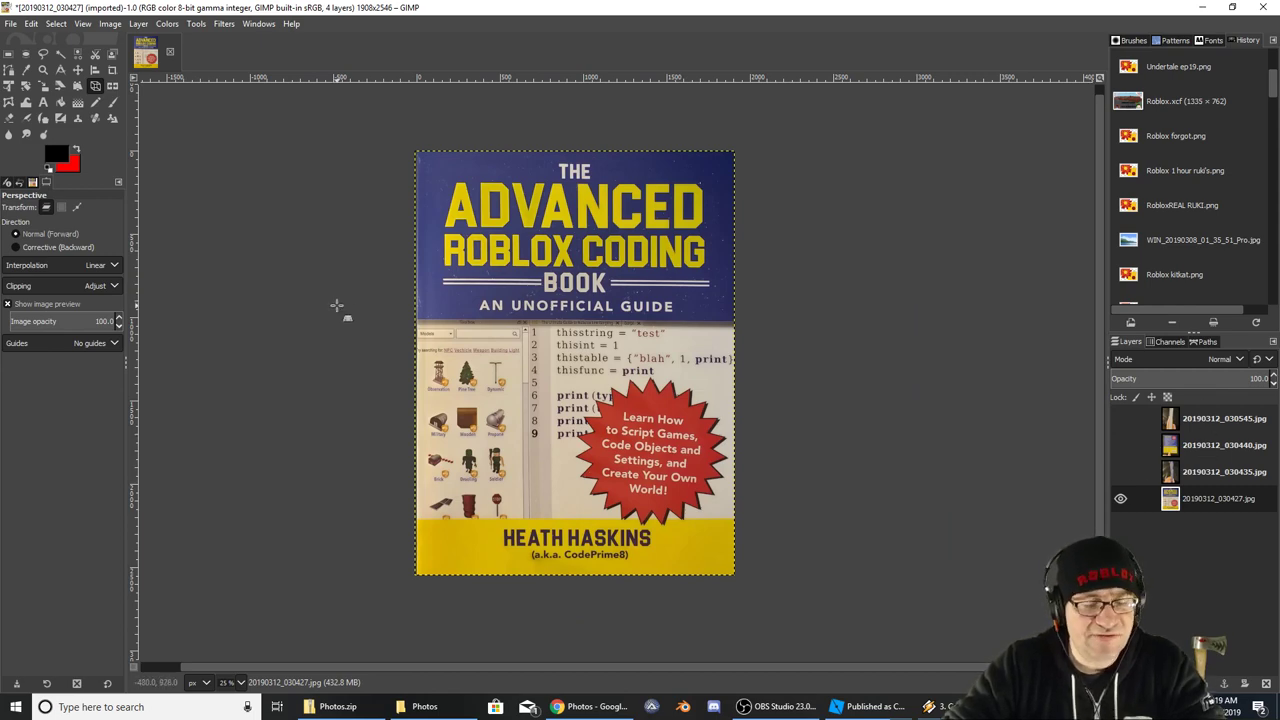
{"action": "key", "text": "ctrl+shift+e"}
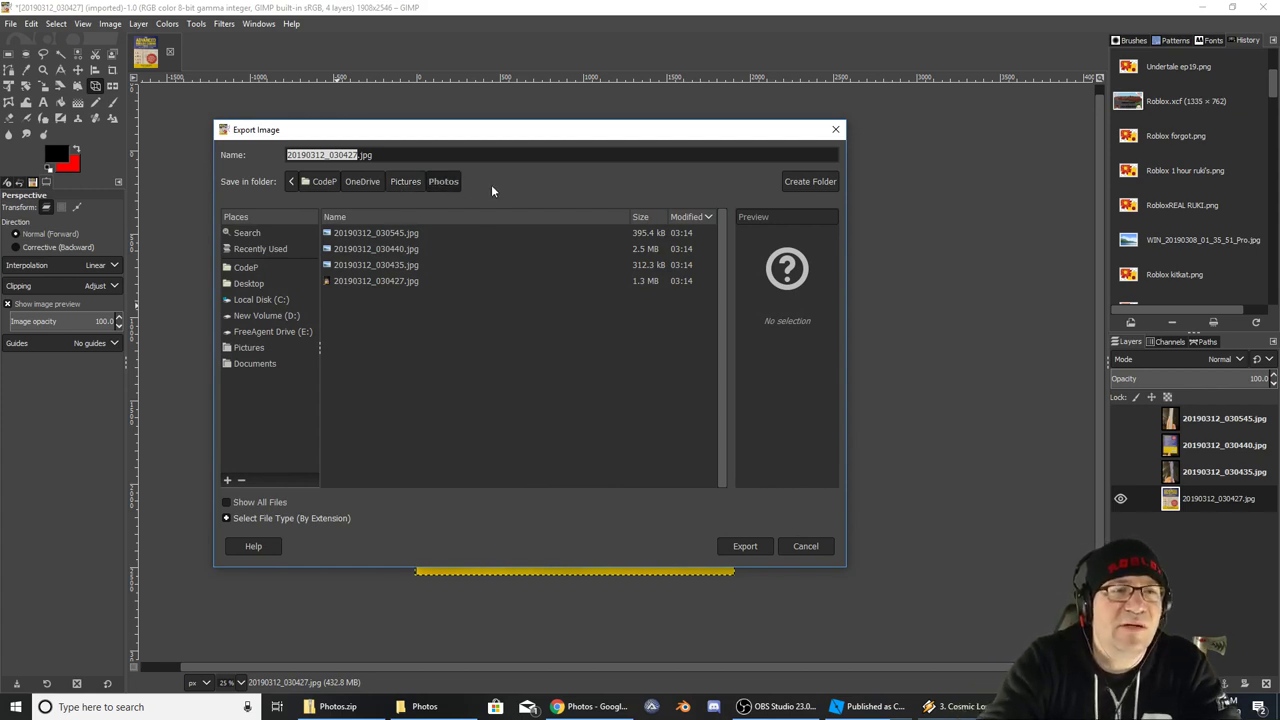
{"action": "type", "text": "book_4"}
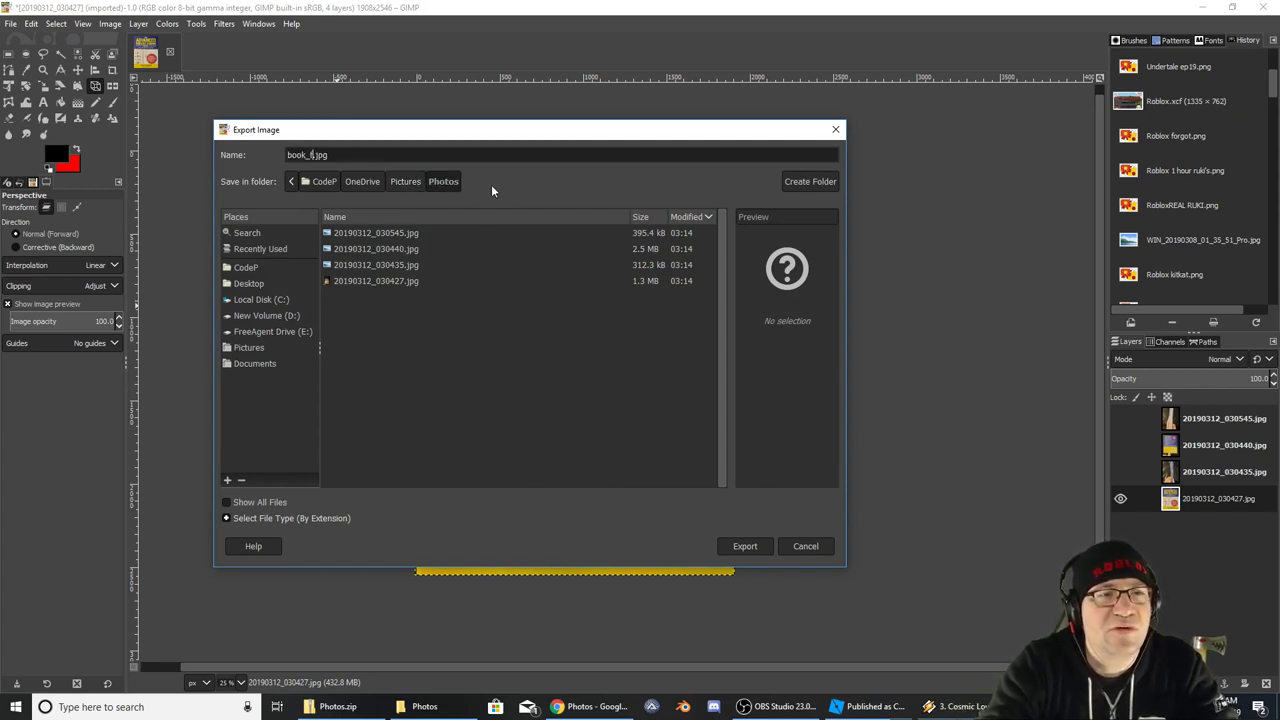
{"action": "type", "text": "ront"}
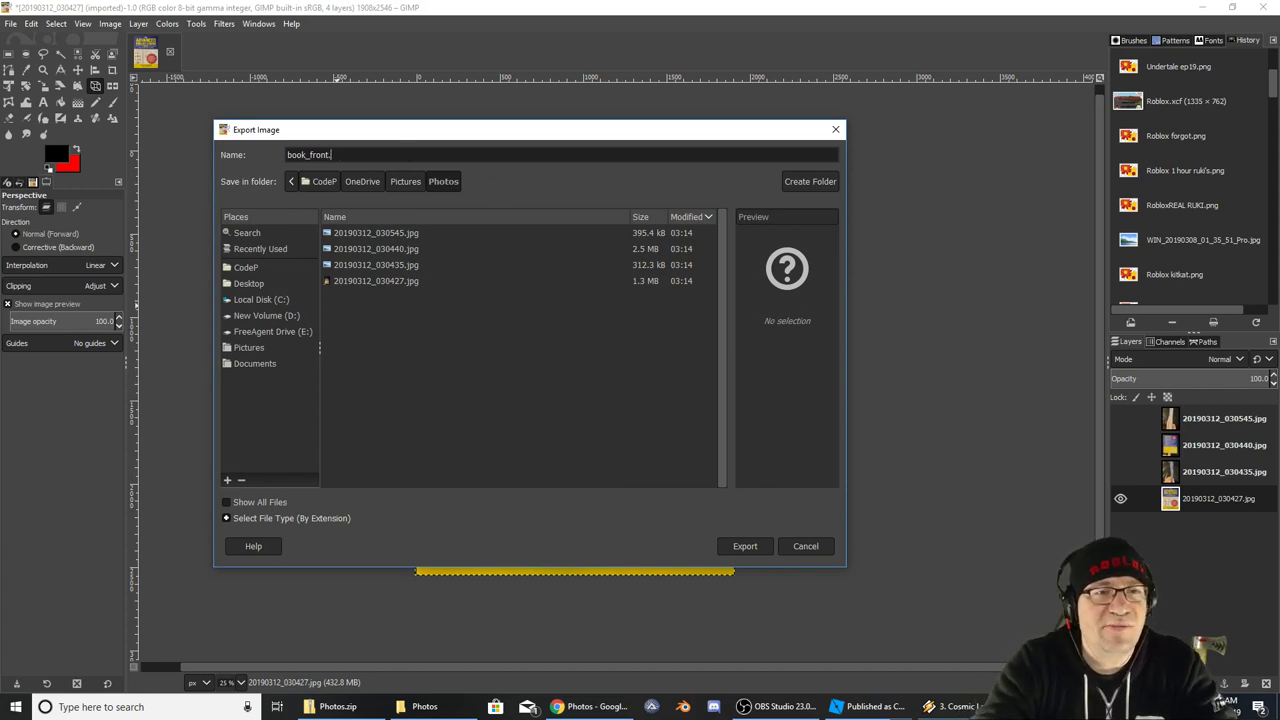
{"action": "type", "text": "png"}
{"action": "key", "text": "Return"}
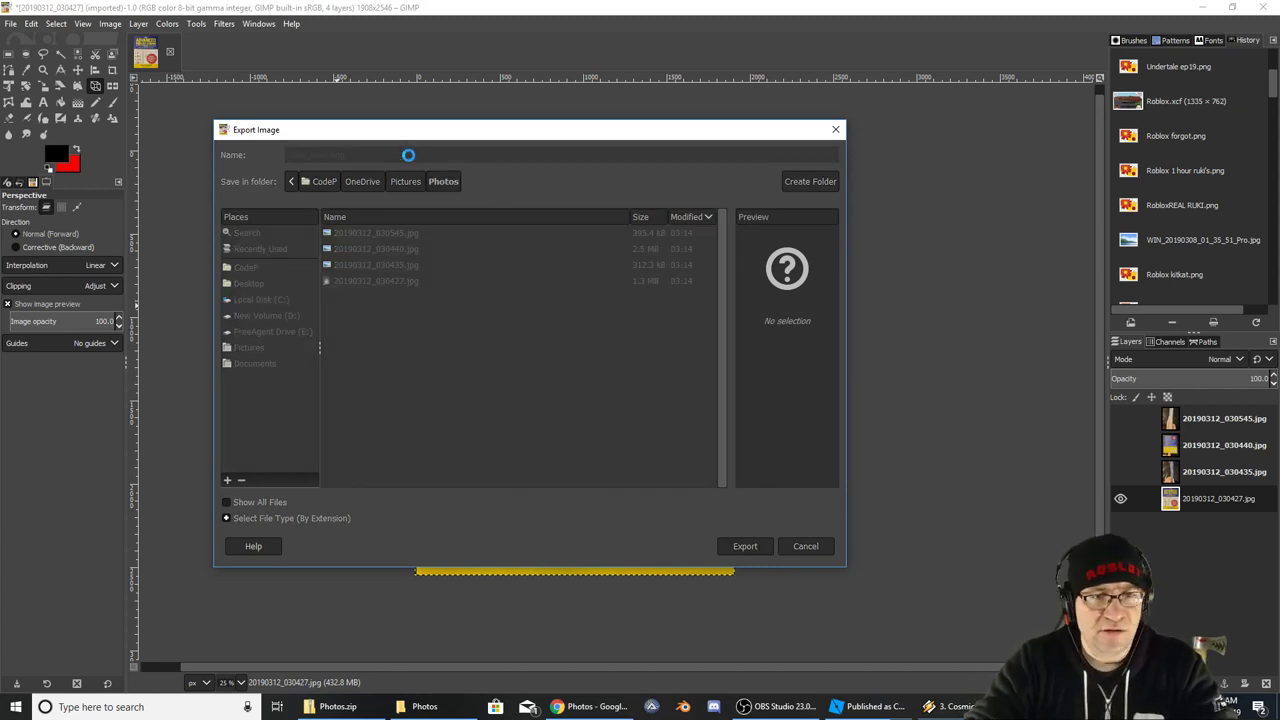
{"action": "key", "text": "Return"}
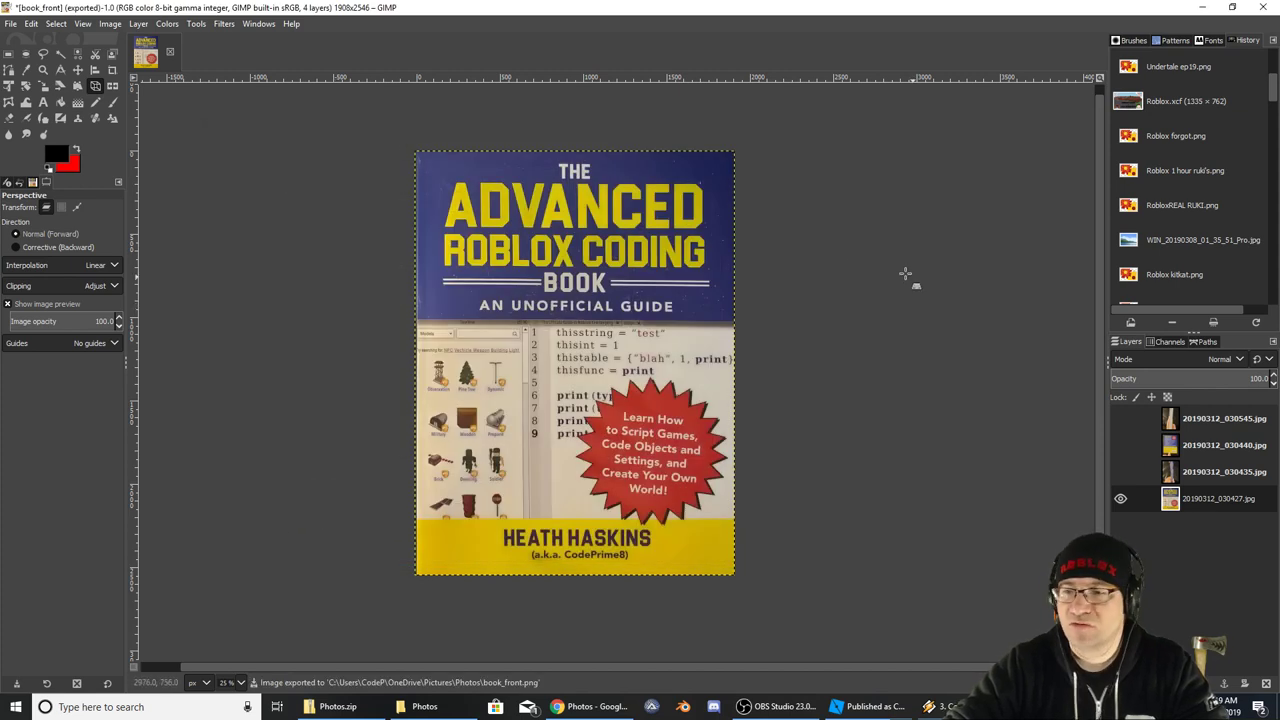
Show only the spine photo layer 20190312_030435.jpg and crop the image to the book's spine, about 228 × 2536 px
{"action": "left_click", "coordinate": [1120, 498]}
{"action": "left_click", "coordinate": [1120, 472]}
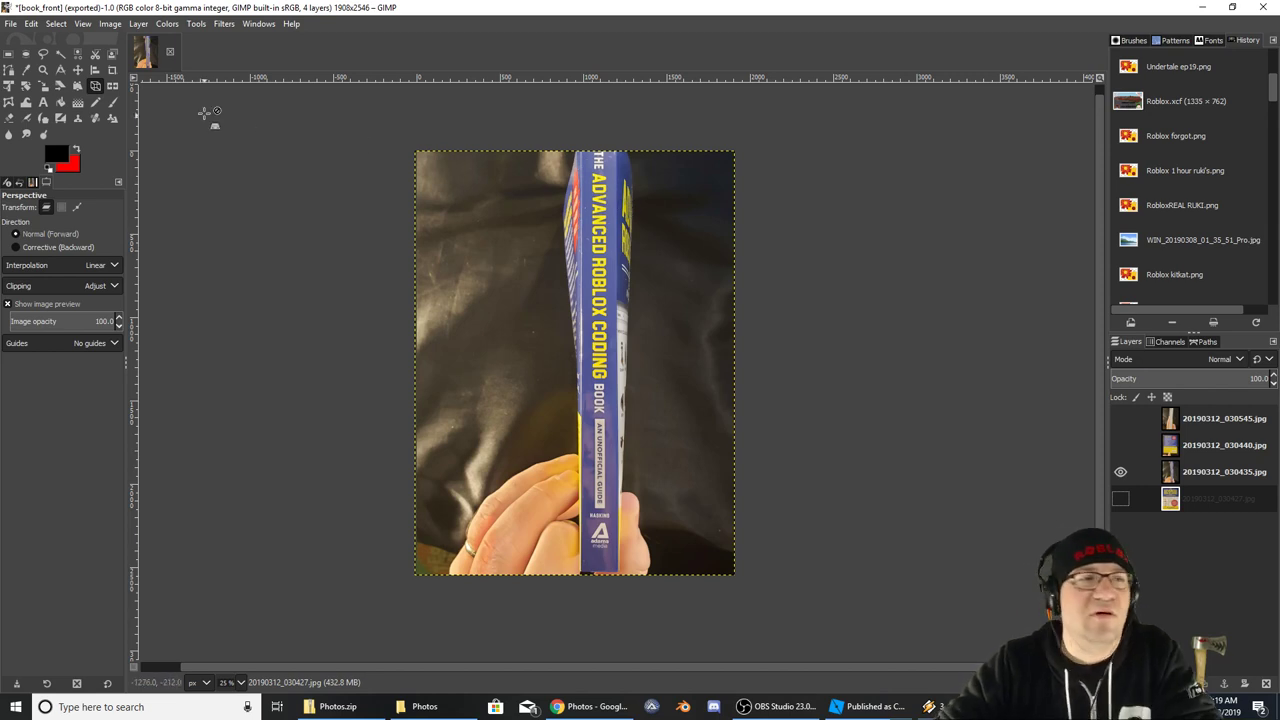
{"action": "left_click", "coordinate": [9, 54]}
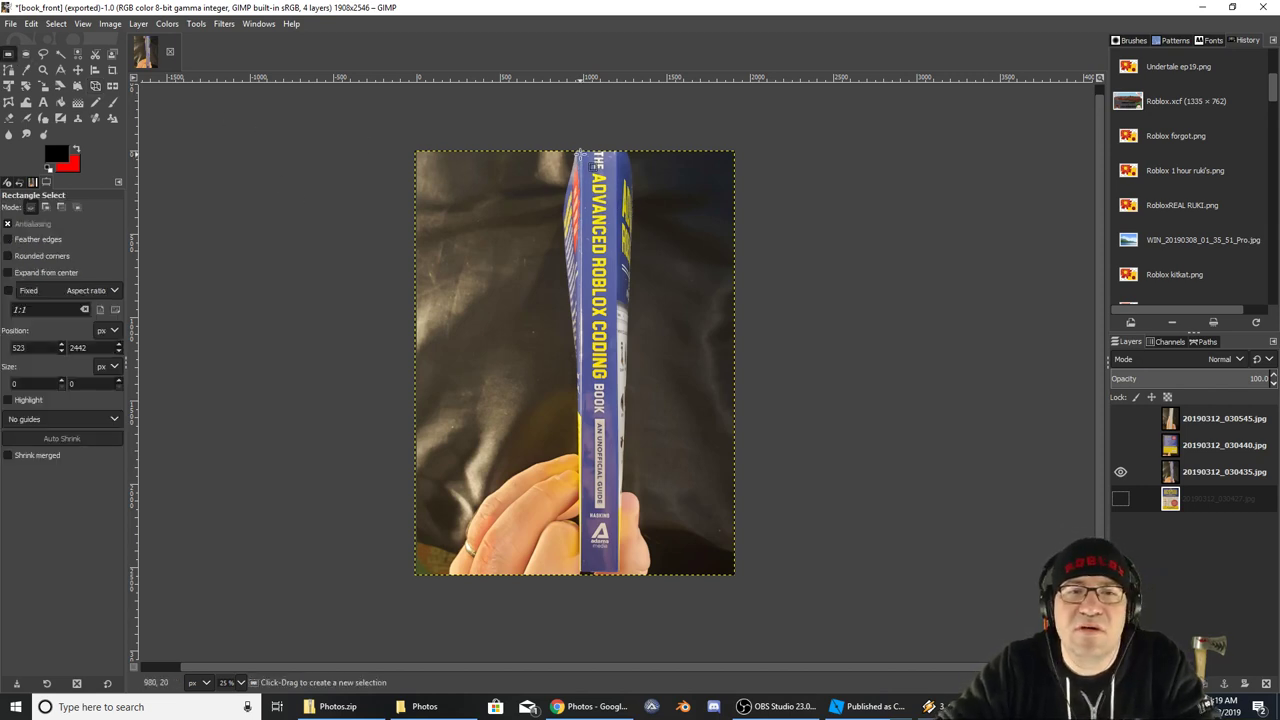
{"action": "left_click_drag", "start_coordinate": [581, 151], "coordinate": [619, 576]}
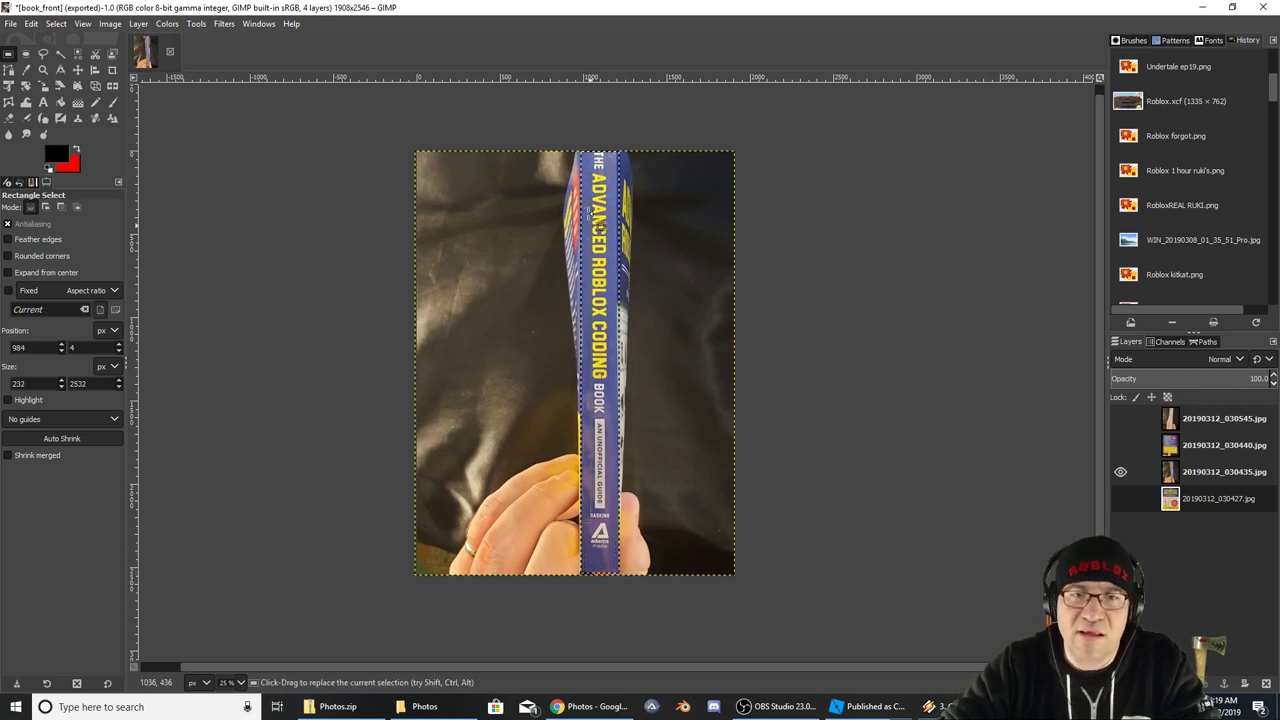
{"action": "mouse_move", "coordinate": [585, 164]}
{"action": "left_mouse_down"}
{"action": "mouse_move", "coordinate": [610, 161]}
{"action": "mouse_move", "coordinate": [588, 161]}
{"action": "left_mouse_up"}
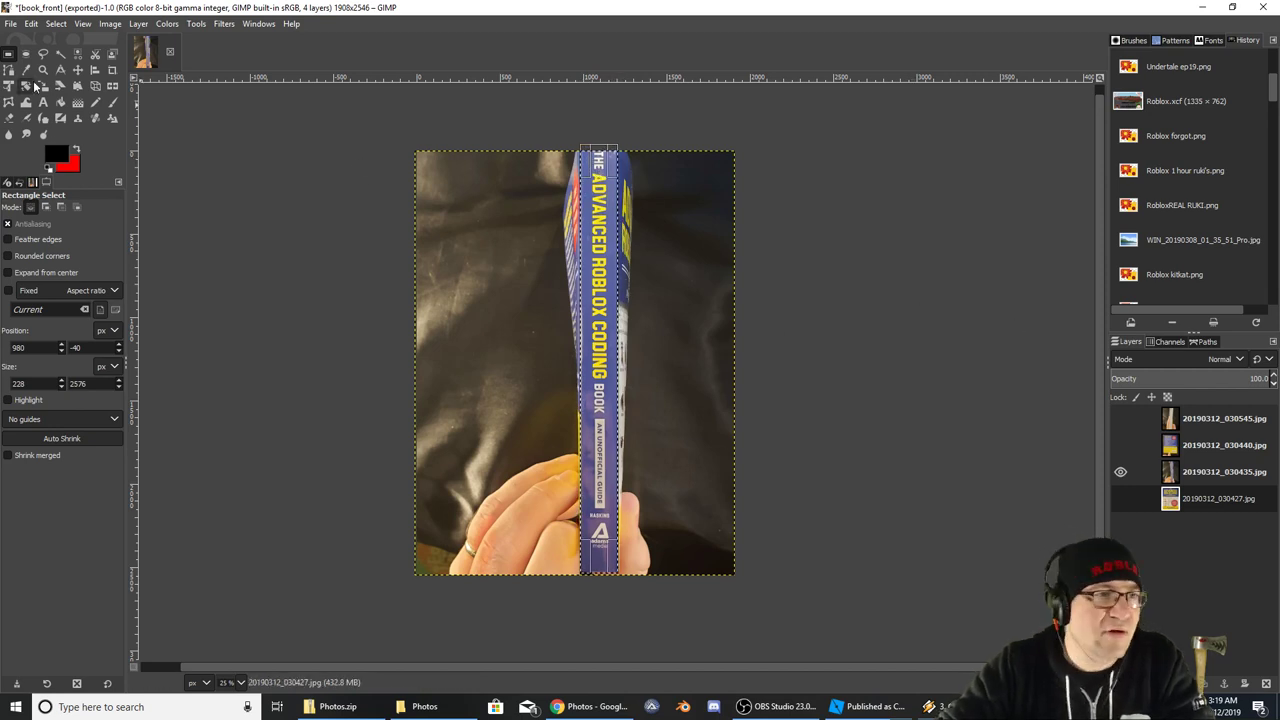
{"action": "left_click", "coordinate": [110, 23]}
{"action": "left_click", "coordinate": [190, 227]}
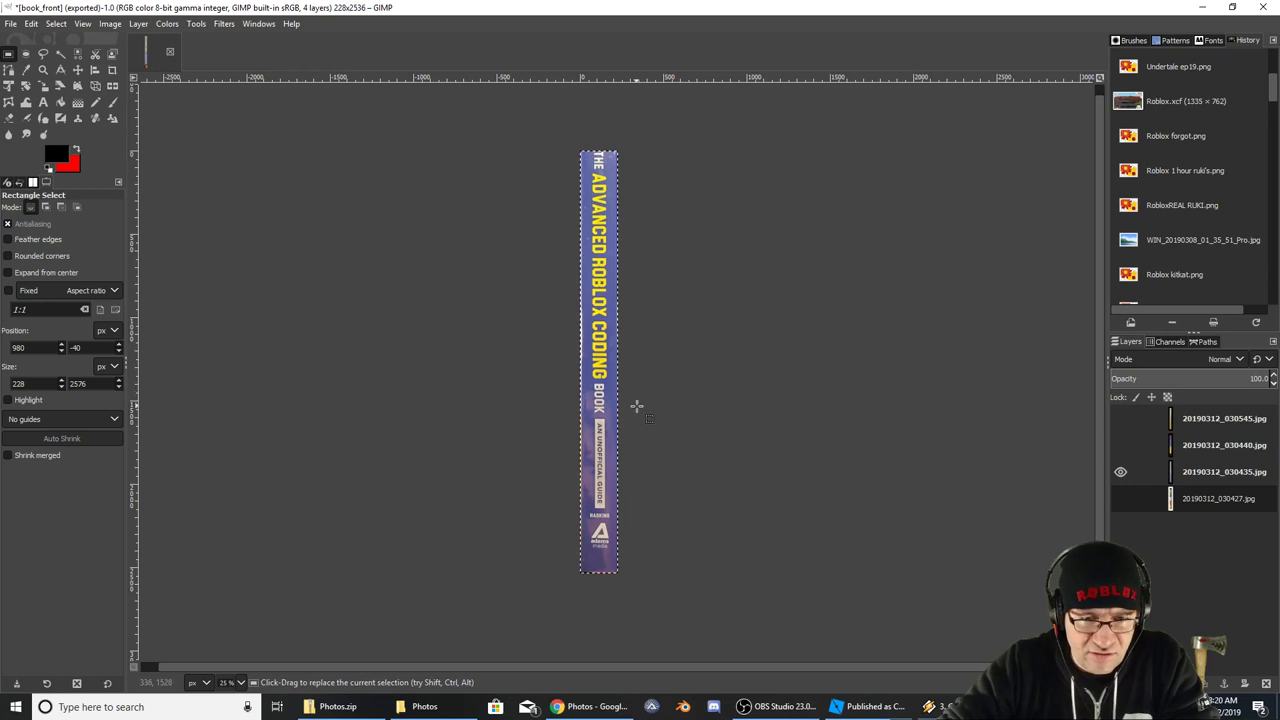
Crop the image to a 228 × 2522 px selection that excludes the dark strip below the spine
{"action": "scroll", "coordinate": [620, 436], "scroll_direction": "up", "scroll_amount": 1}
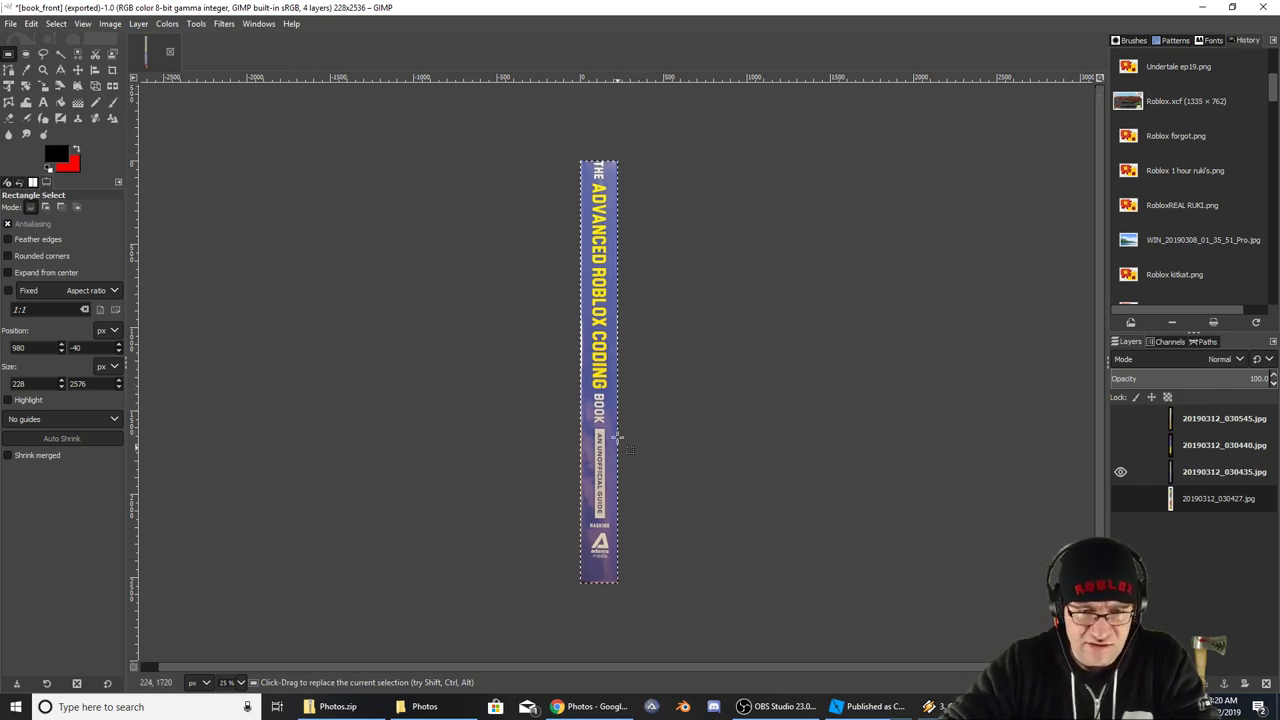
{"action": "scroll", "coordinate": [617, 437], "scroll_direction": "up", "scroll_amount": 3, "text": "ctrl"}
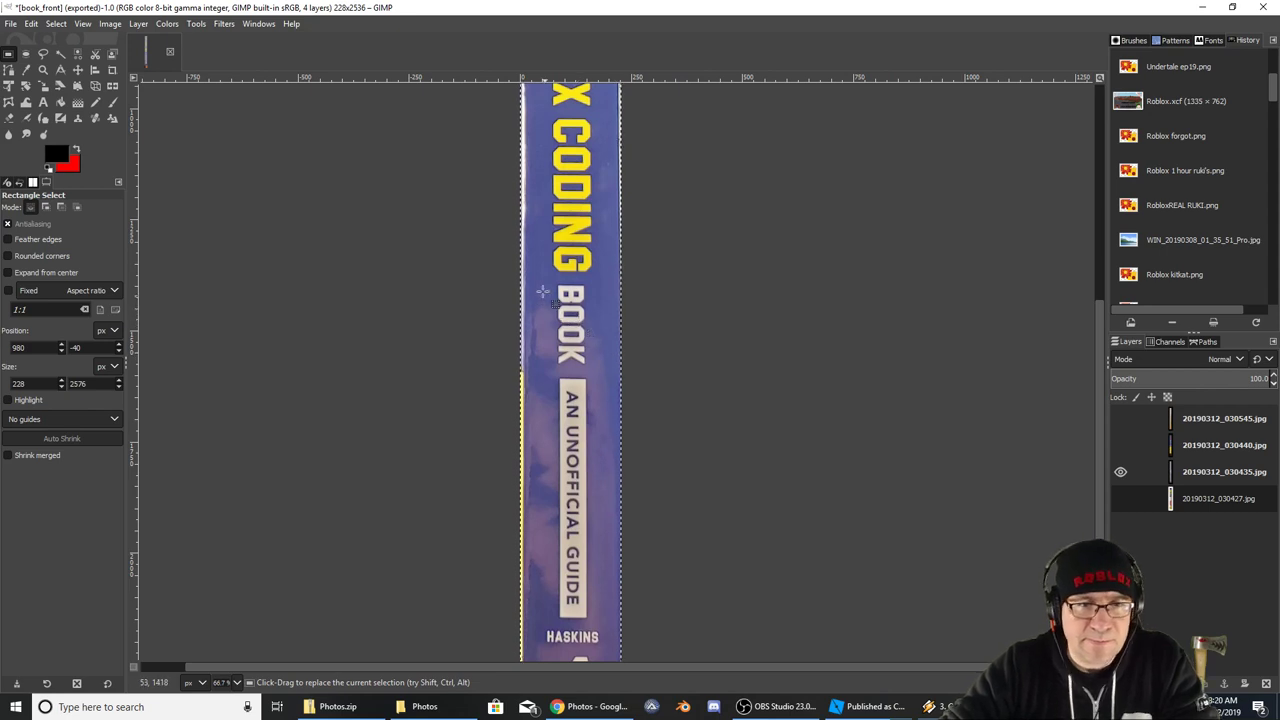
{"action": "scroll", "coordinate": [543, 291], "scroll_direction": "up", "scroll_amount": 5}
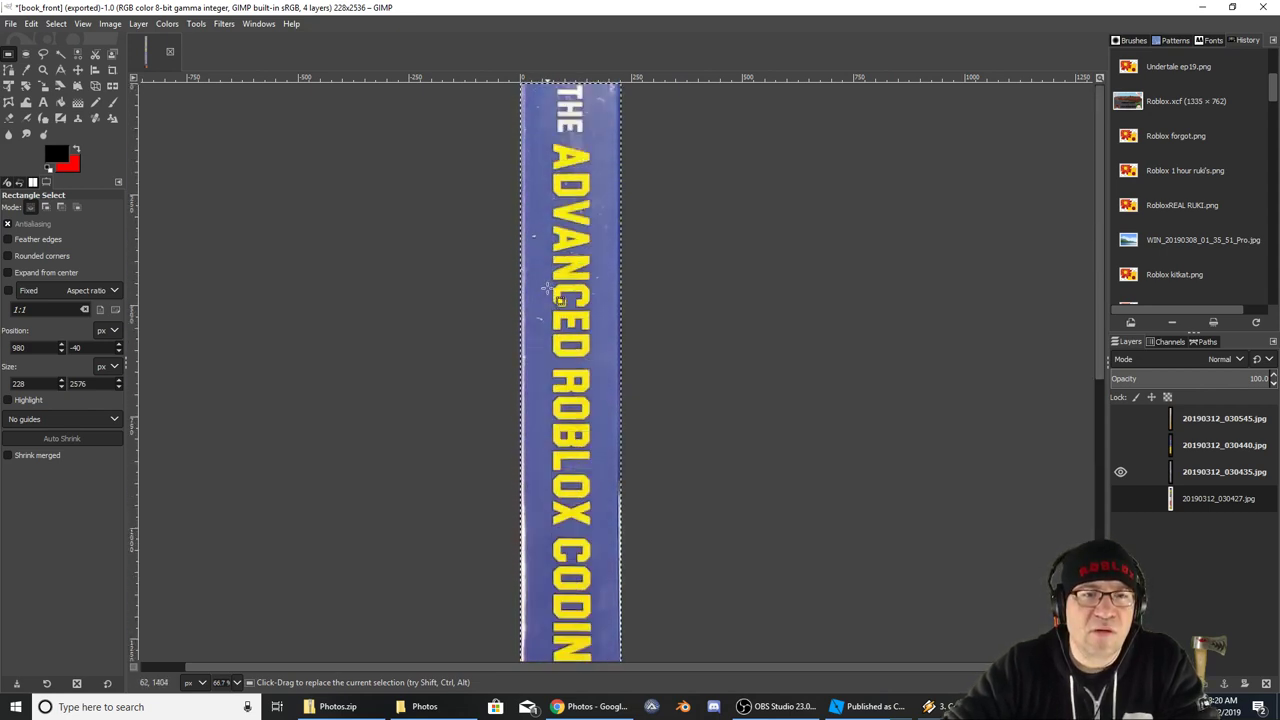
{"action": "scroll", "coordinate": [547, 289], "scroll_direction": "down", "scroll_amount": 5}
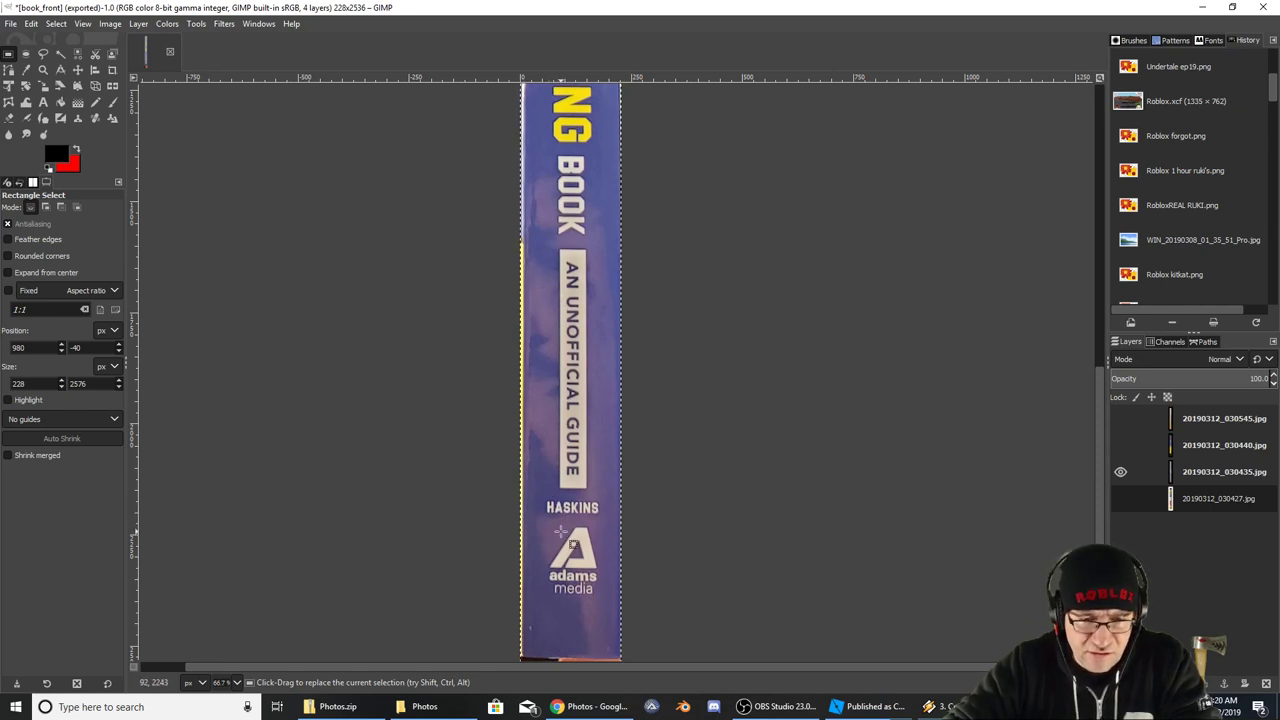
{"action": "left_click", "coordinate": [565, 642]}
{"action": "left_click_drag", "start_coordinate": [565, 643], "coordinate": [565, 638]}
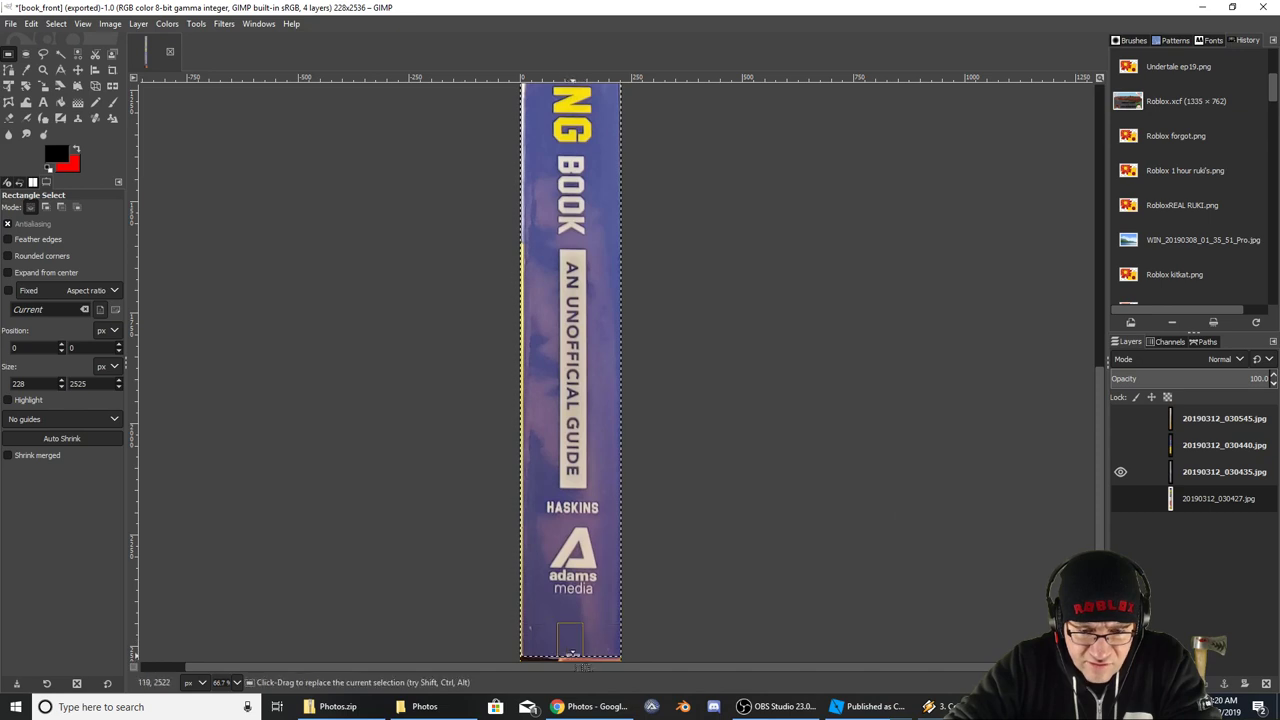
{"action": "scroll", "coordinate": [673, 587], "scroll_direction": "up", "scroll_amount": 1, "text": "ctrl"}
{"action": "scroll", "coordinate": [673, 587], "scroll_direction": "up", "scroll_amount": 2, "text": "ctrl"}
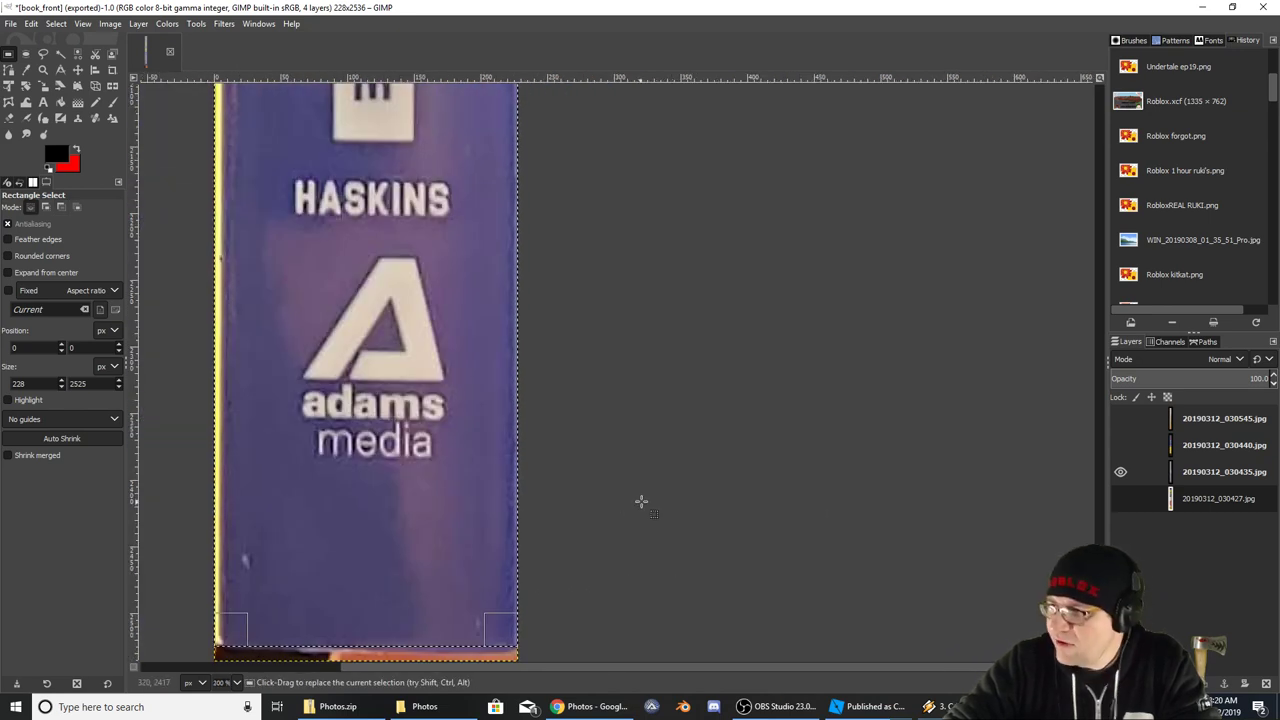
{"action": "middle_click_drag", "start_coordinate": [604, 494], "coordinate": [759, 468]}
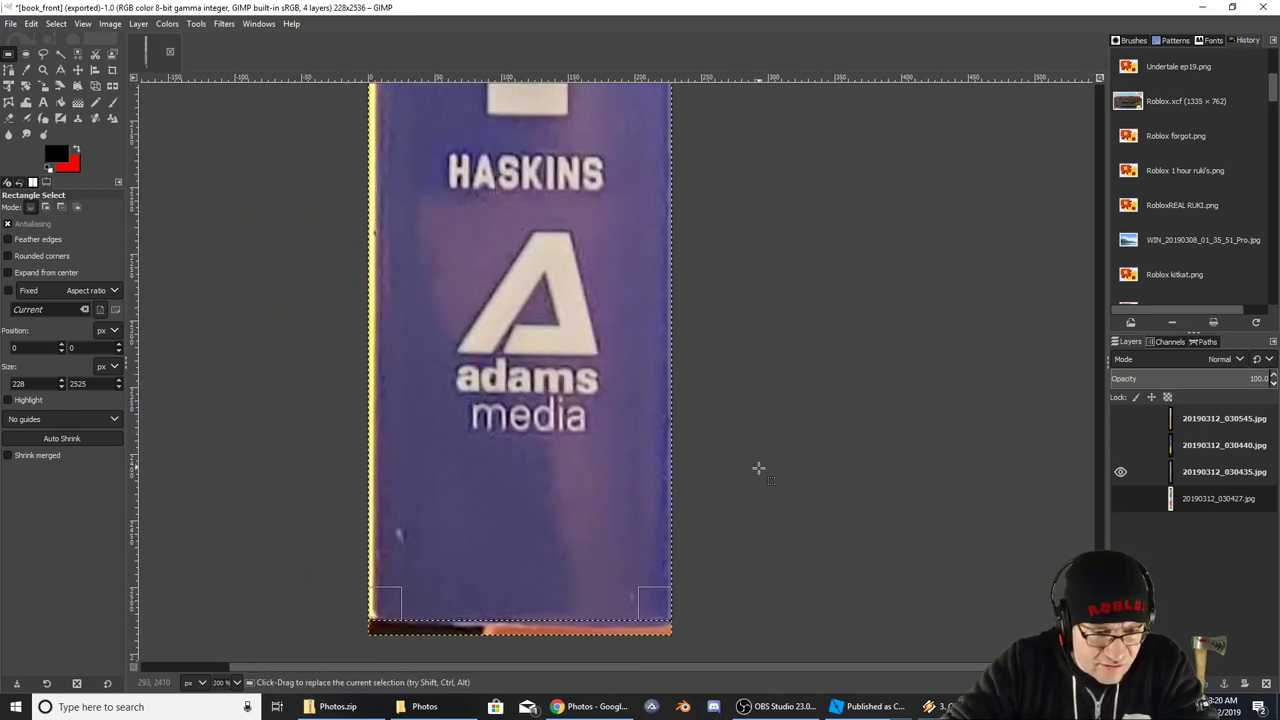
{"action": "left_click_drag", "start_coordinate": [523, 600], "coordinate": [523, 595]}
{"action": "scroll", "coordinate": [620, 520], "scroll_direction": "up", "scroll_amount": 20}
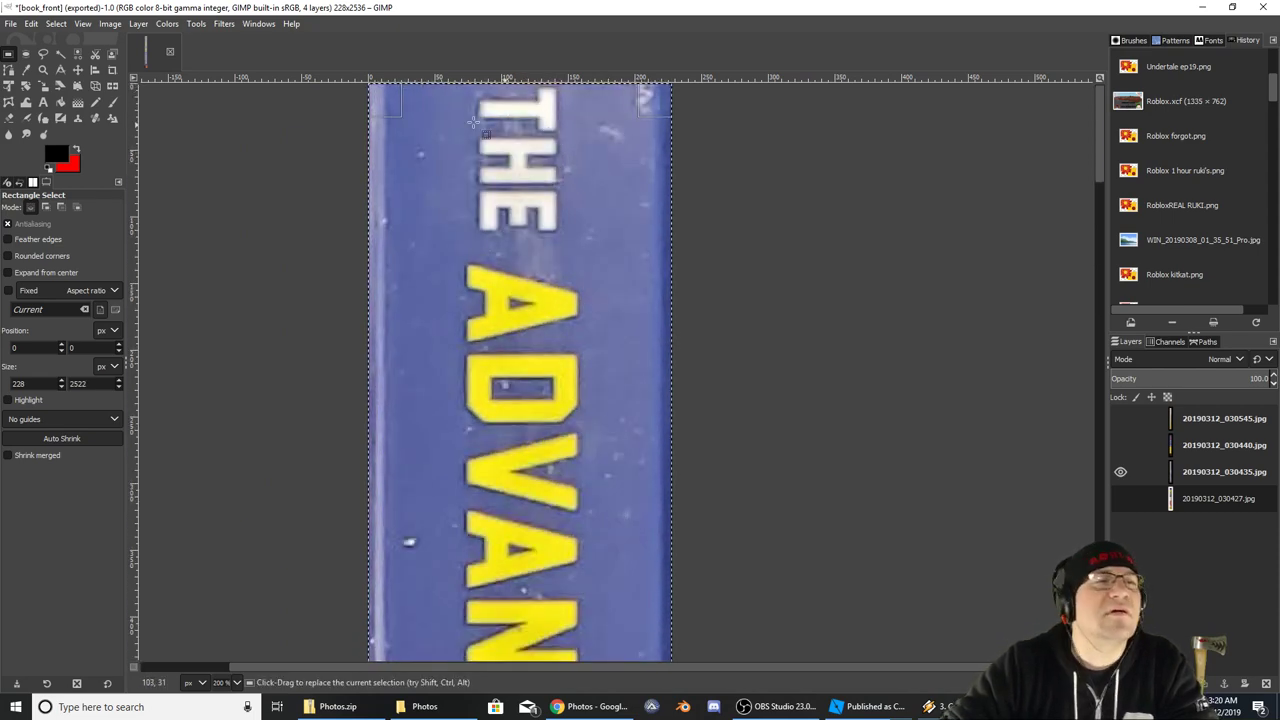
{"action": "left_click", "coordinate": [110, 23]}
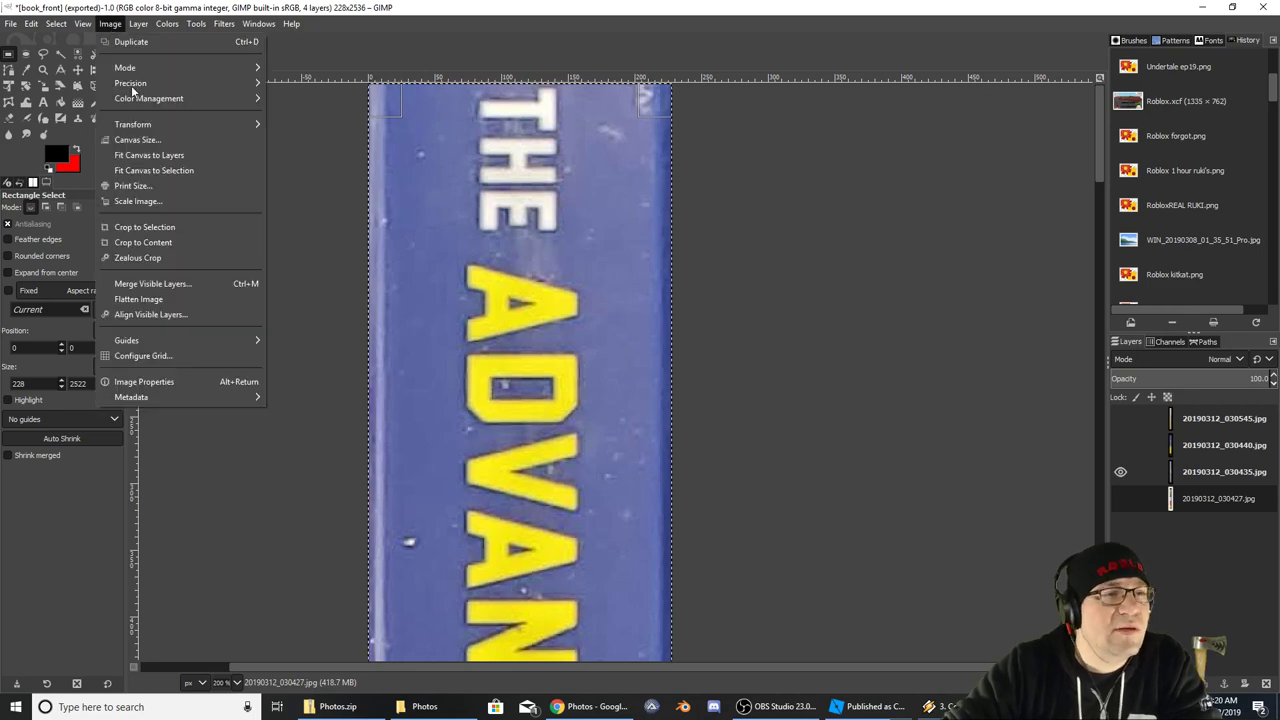
{"action": "left_click", "coordinate": [150, 228]}
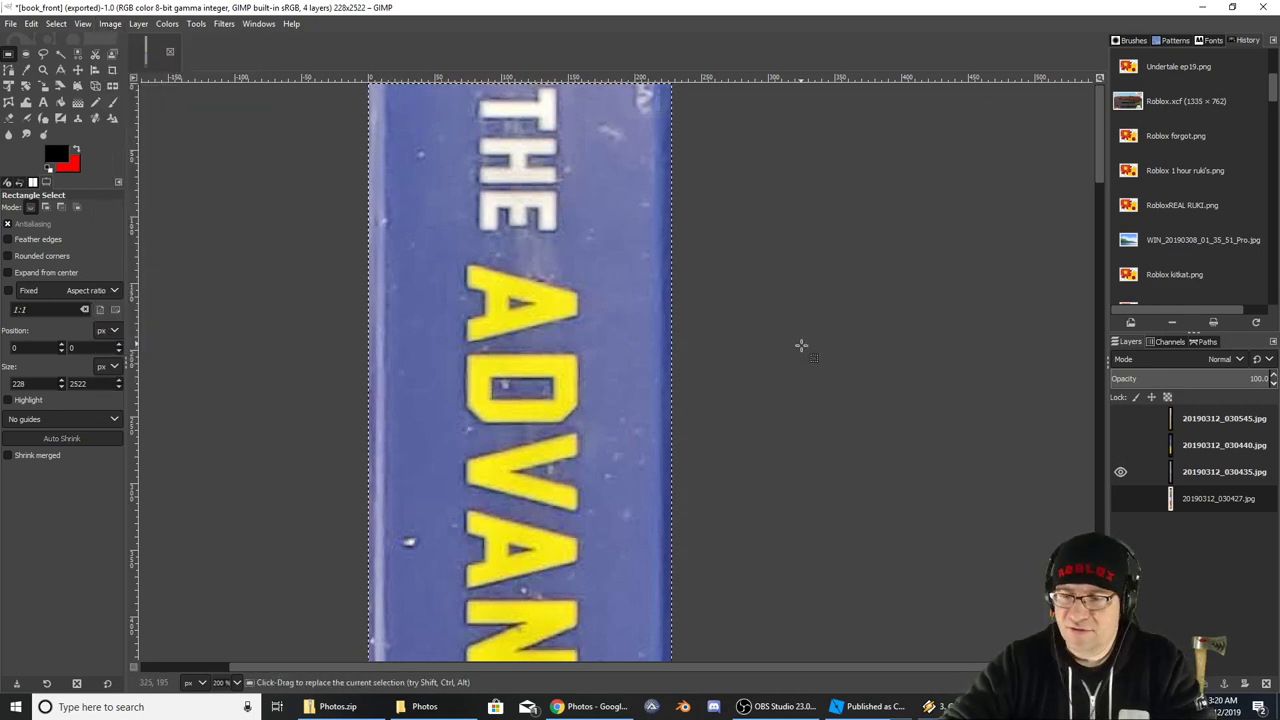
Export the cropped spine to the Photos folder as book_spine.png with the default PNG options
{"action": "key", "text": "ctrl+shift+e"}
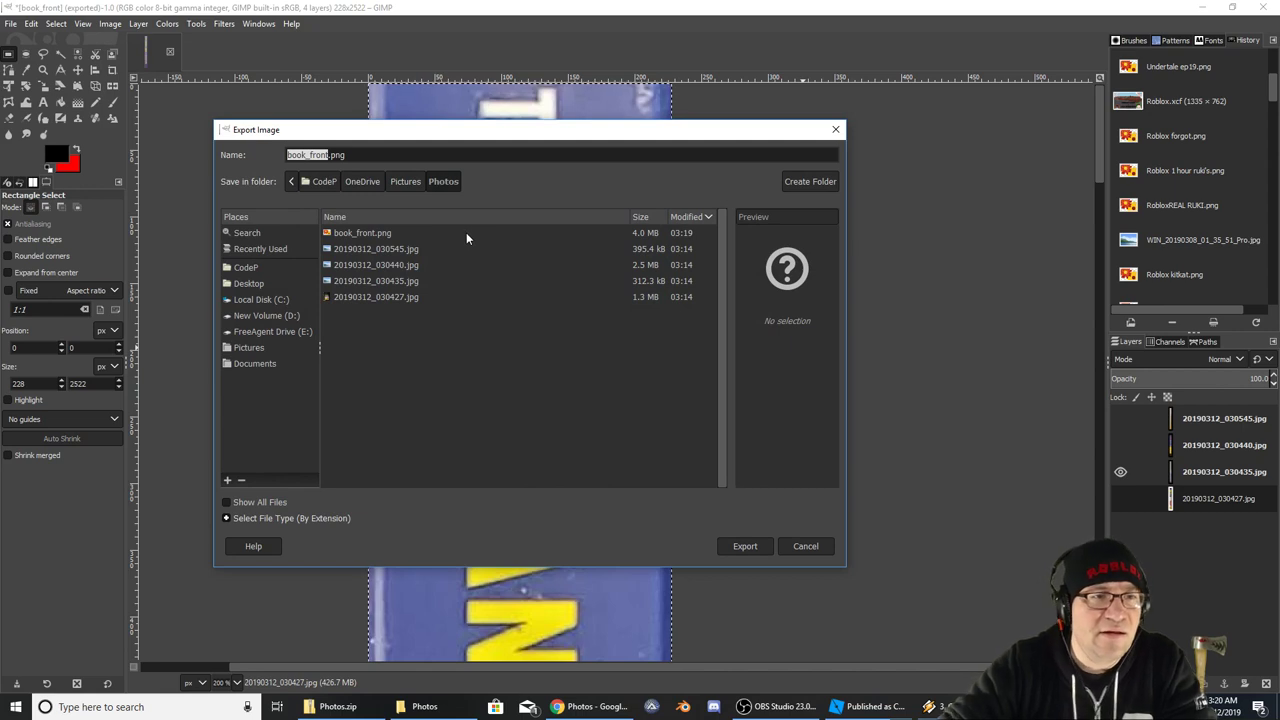
{"action": "key", "text": "Right"}
{"action": "key", "text": "BackSpace"}
{"action": "key", "text": "BackSpace"}
{"action": "key", "text": "BackSpace"}
{"action": "key", "text": "BackSpace"}
{"action": "key", "text": "BackSpace"}
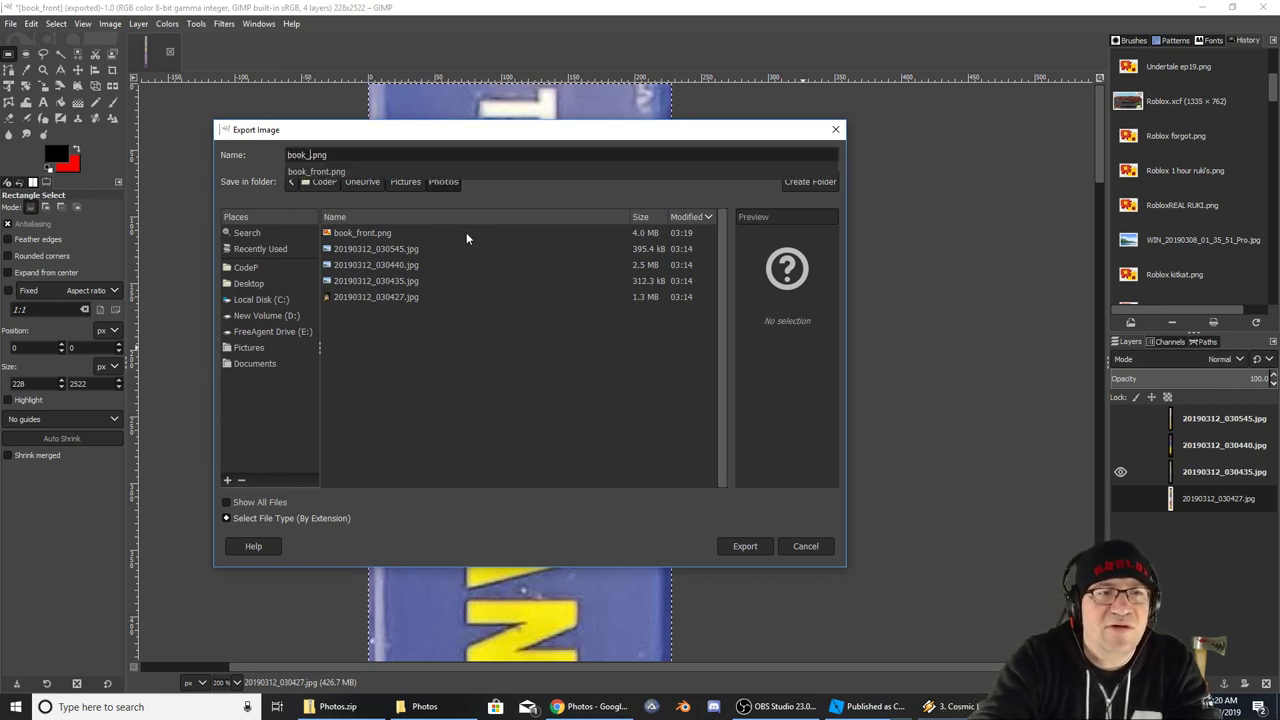
{"action": "type", "text": "ps"}
{"action": "key", "text": "BackSpace"}
{"action": "key", "text": "BackSpace"}
{"action": "type", "text": "spine"}
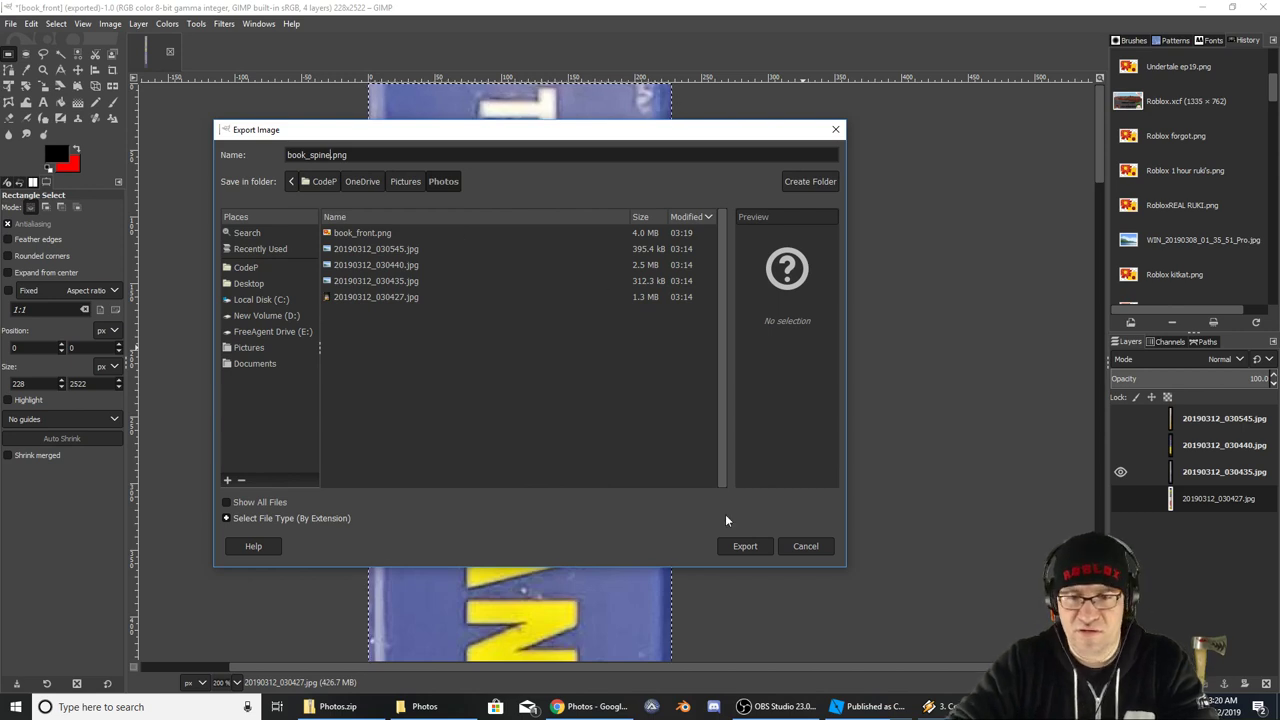
{"action": "left_click", "coordinate": [746, 546]}
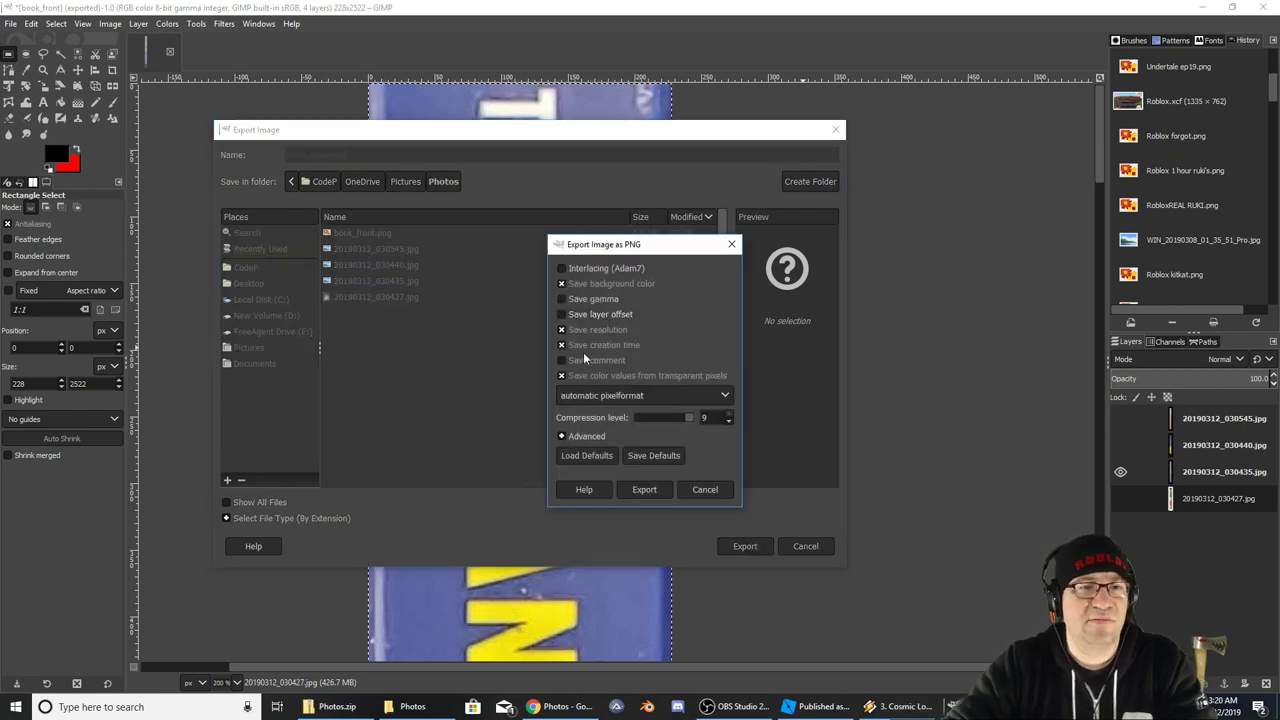
{"action": "left_click", "coordinate": [645, 488]}
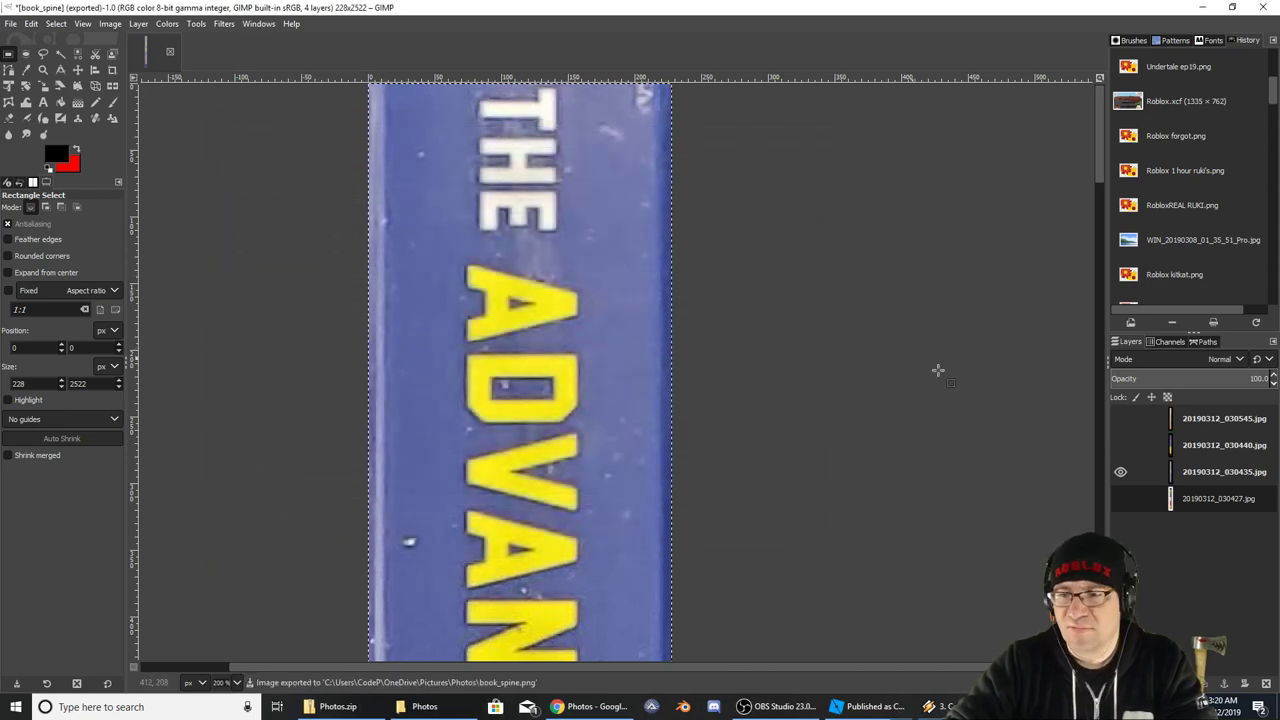
Show only the back cover layer 20190312_030440.jpg and check how much of it the spine crop left
{"action": "left_click", "coordinate": [1121, 472]}
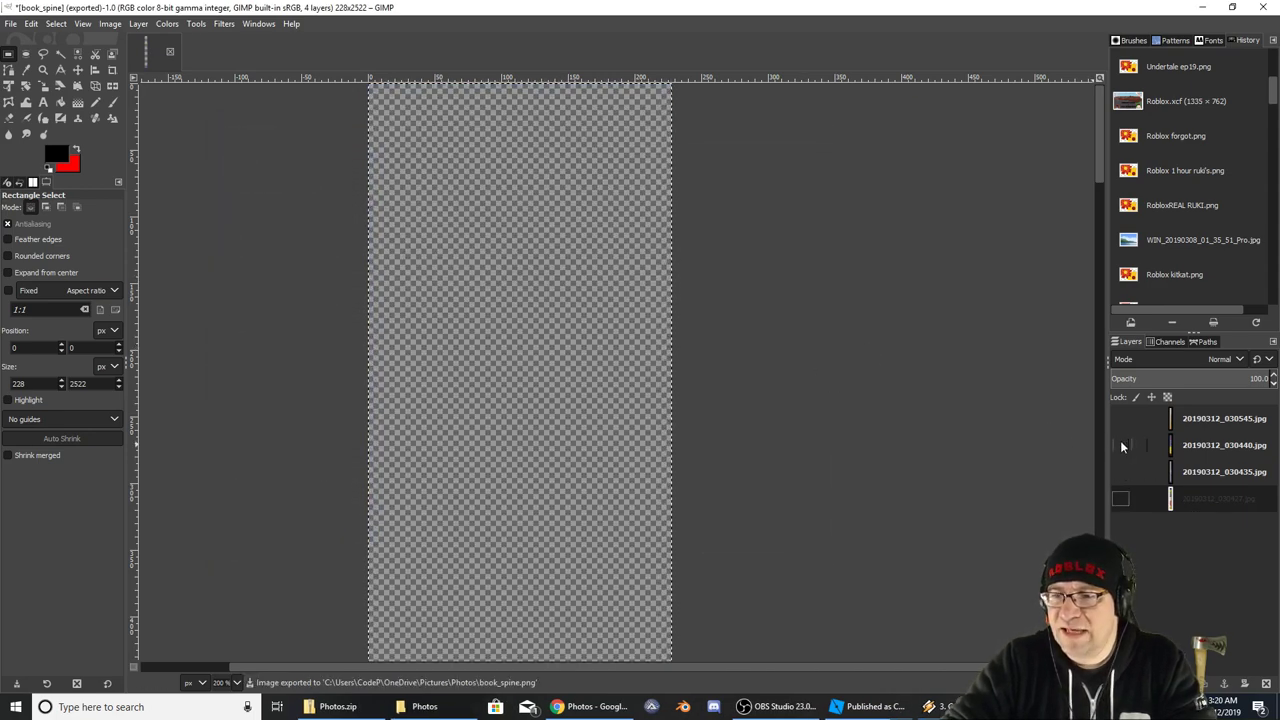
{"action": "left_click", "coordinate": [1120, 445]}
{"action": "scroll", "coordinate": [798, 338], "scroll_direction": "down", "scroll_amount": 2, "text": "ctrl"}
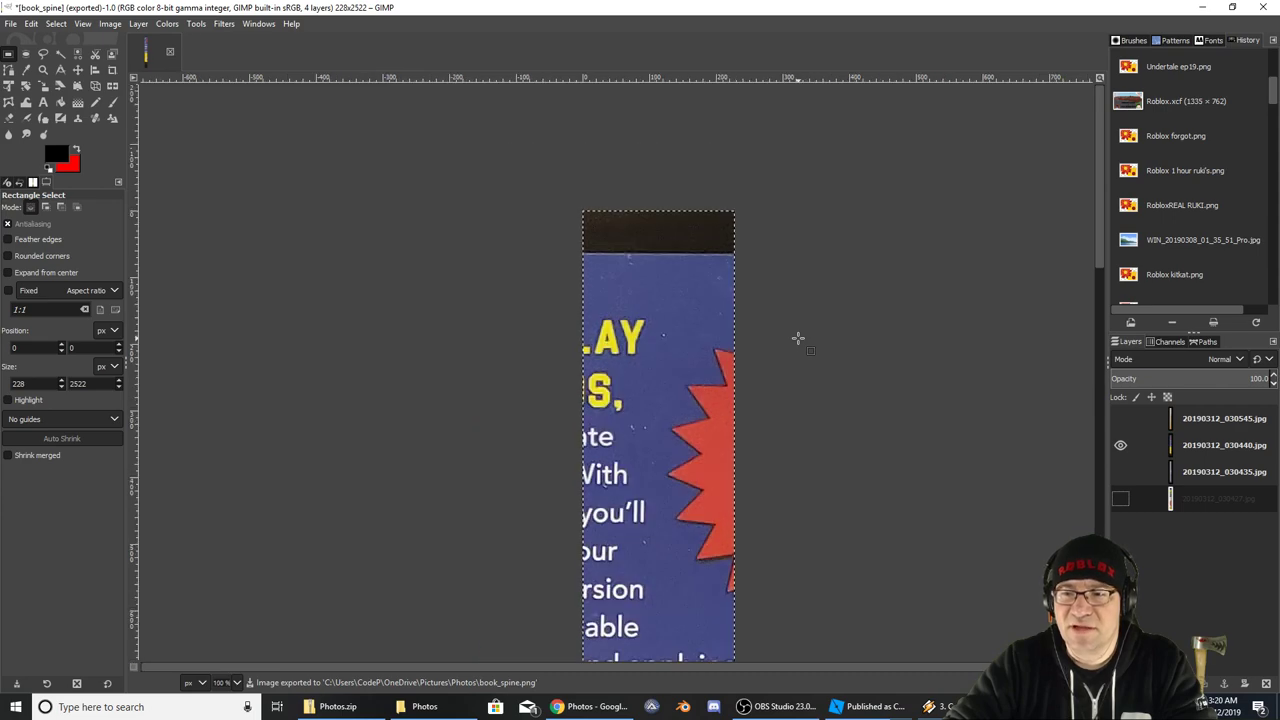
{"action": "scroll", "coordinate": [835, 364], "scroll_direction": "down", "scroll_amount": 7}
{"action": "scroll", "coordinate": [834, 364], "scroll_direction": "down", "scroll_amount": 3}
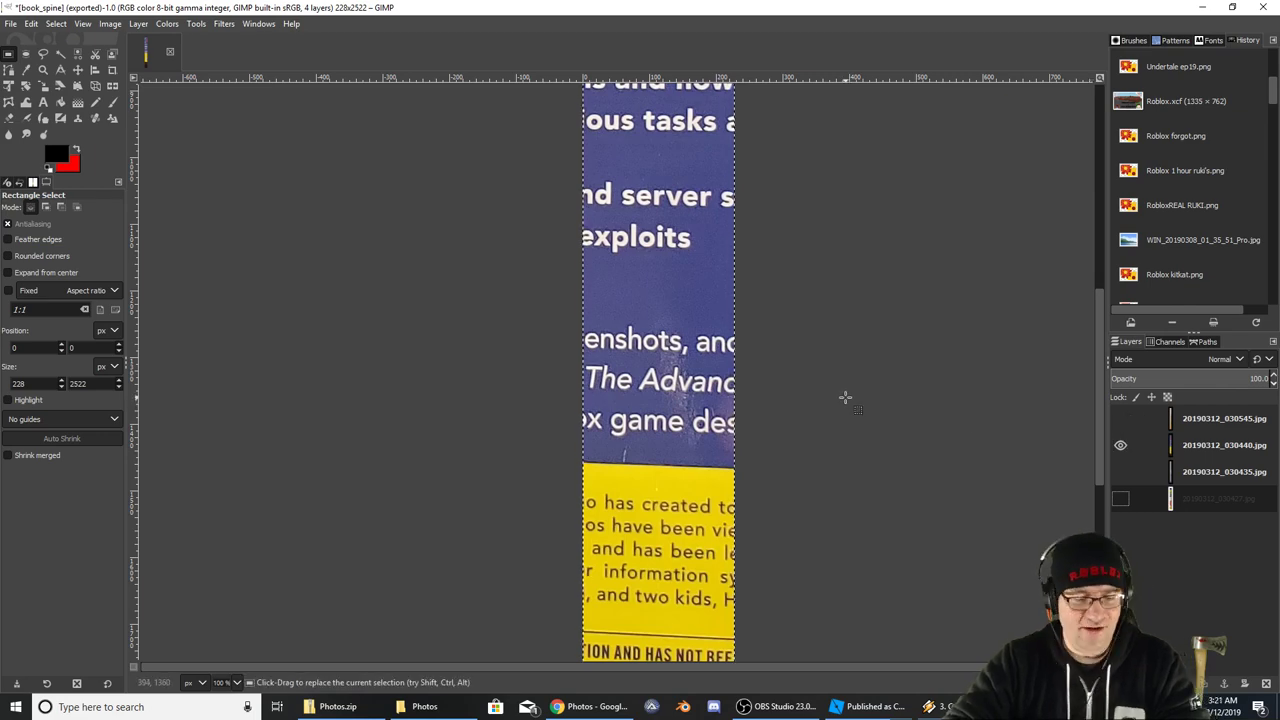
{"action": "scroll", "coordinate": [836, 392], "scroll_direction": "down", "scroll_amount": 1, "text": "ctrl"}
Undo both spine crops to return the image to 1908 × 2546 px
{"action": "key", "text": "ctrl+z"}
{"action": "key", "text": "ctrl+z"}
{"action": "key", "text": "ctrl+z"}
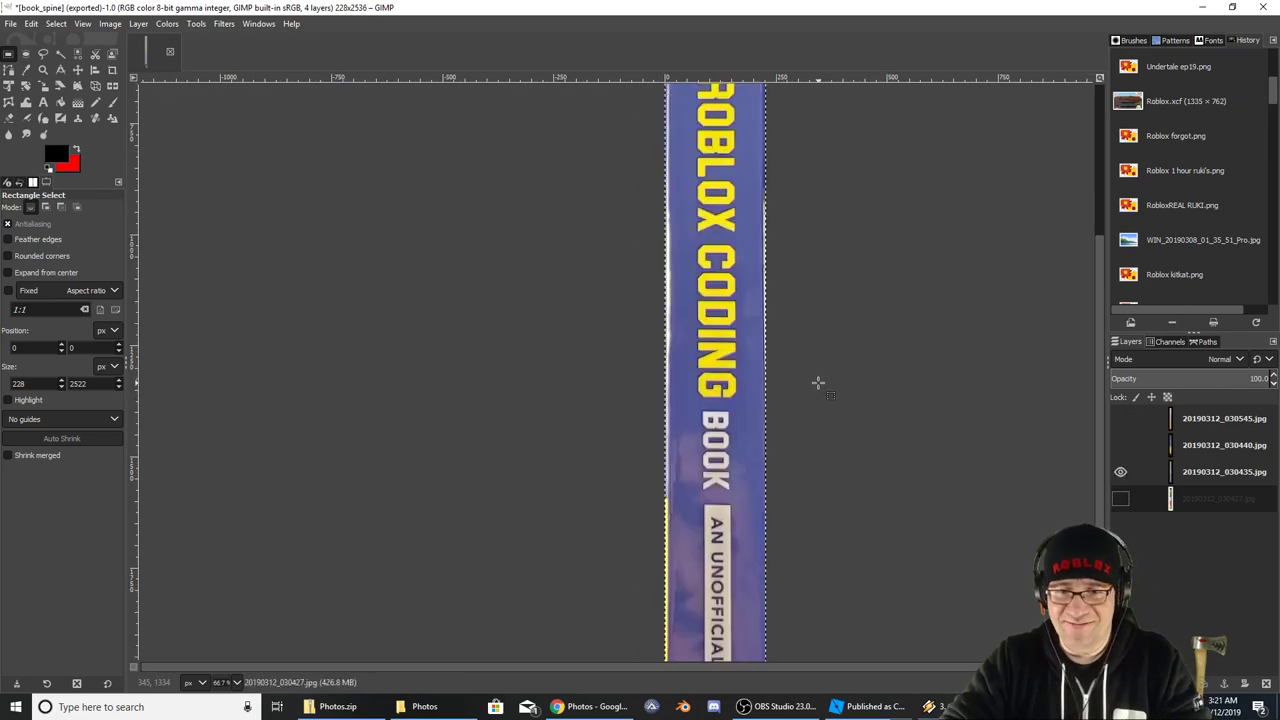
{"action": "key", "text": "ctrl+z"}
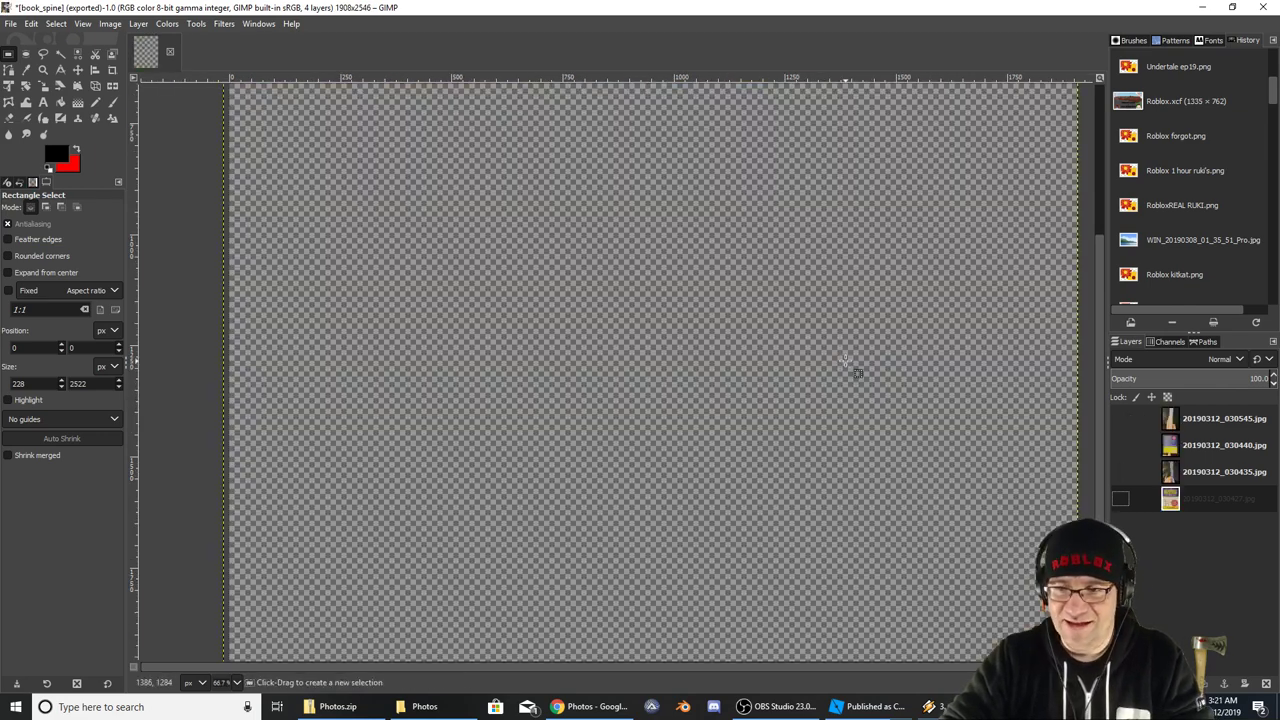
Step back through the front cover edits to the state with all four photo layers uncropped at 3024 × 4032 px
{"action": "scroll", "coordinate": [850, 364], "scroll_direction": "down", "scroll_amount": 4, "text": "ctrl"}
{"action": "scroll", "coordinate": [852, 366], "scroll_direction": "up", "scroll_amount": 1, "text": "ctrl"}
{"action": "scroll", "coordinate": [786, 354], "scroll_direction": "down", "scroll_amount": 3, "text": "ctrl"}
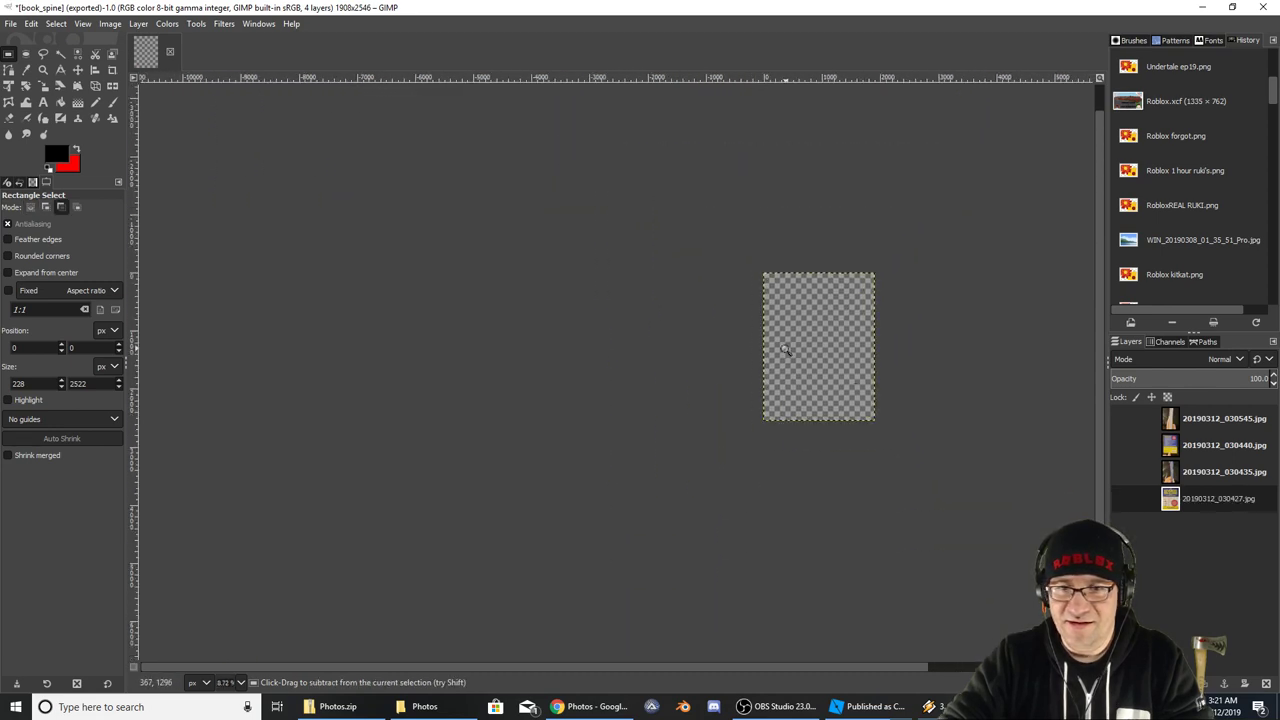
{"action": "scroll", "coordinate": [827, 338], "scroll_direction": "up", "scroll_amount": 2, "text": "ctrl"}
{"action": "scroll", "coordinate": [827, 338], "scroll_direction": "up", "scroll_amount": 2, "text": "ctrl"}
{"action": "middle_click_drag", "start_coordinate": [949, 309], "coordinate": [788, 330]}
{"action": "key", "text": "ctrl+z"}
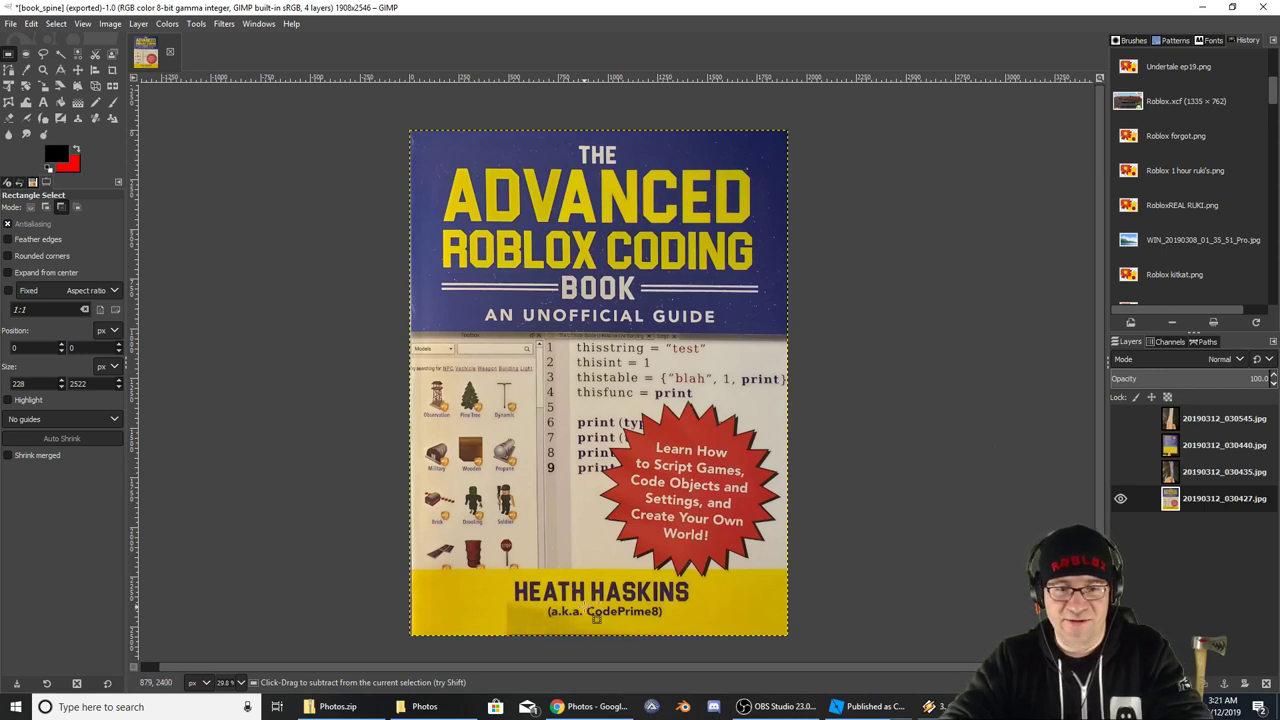
{"action": "key", "text": "ctrl+z"}
{"action": "key", "text": "ctrl+z"}
{"action": "key", "text": "ctrl+z"}
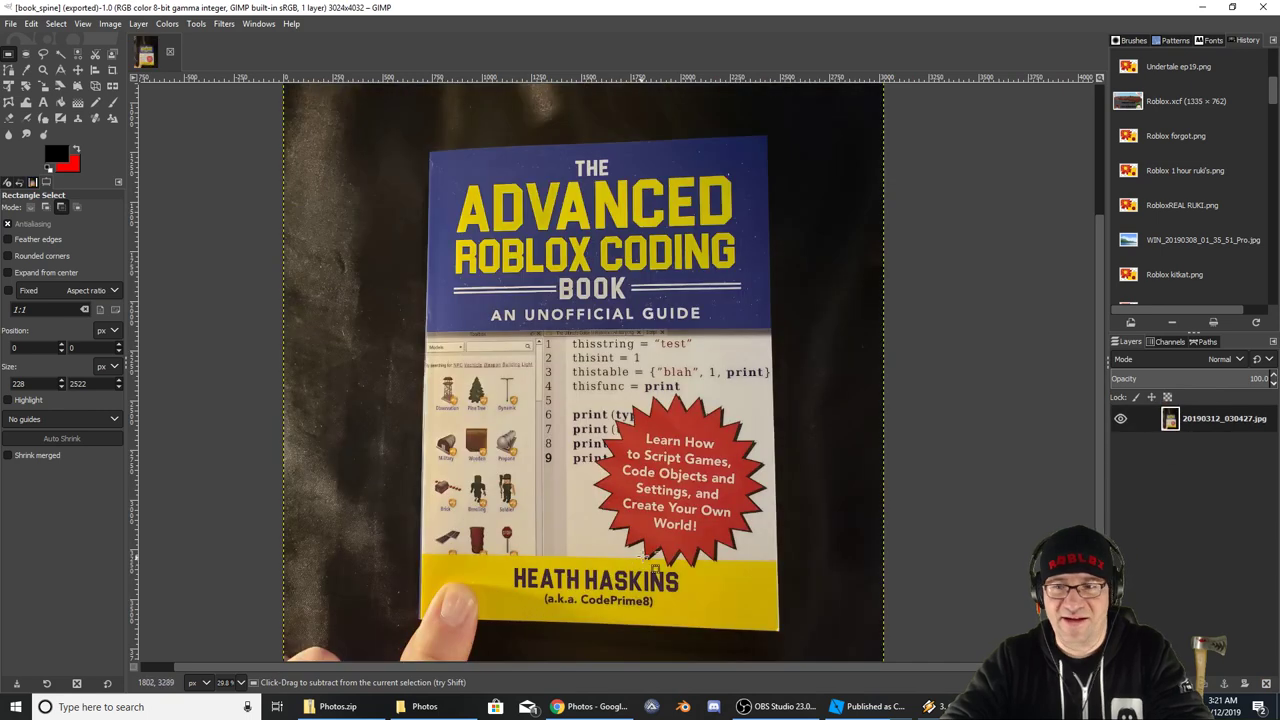
{"action": "key", "text": "ctrl+y"}
{"action": "key", "text": "ctrl+y"}
{"action": "key", "text": "ctrl+y"}
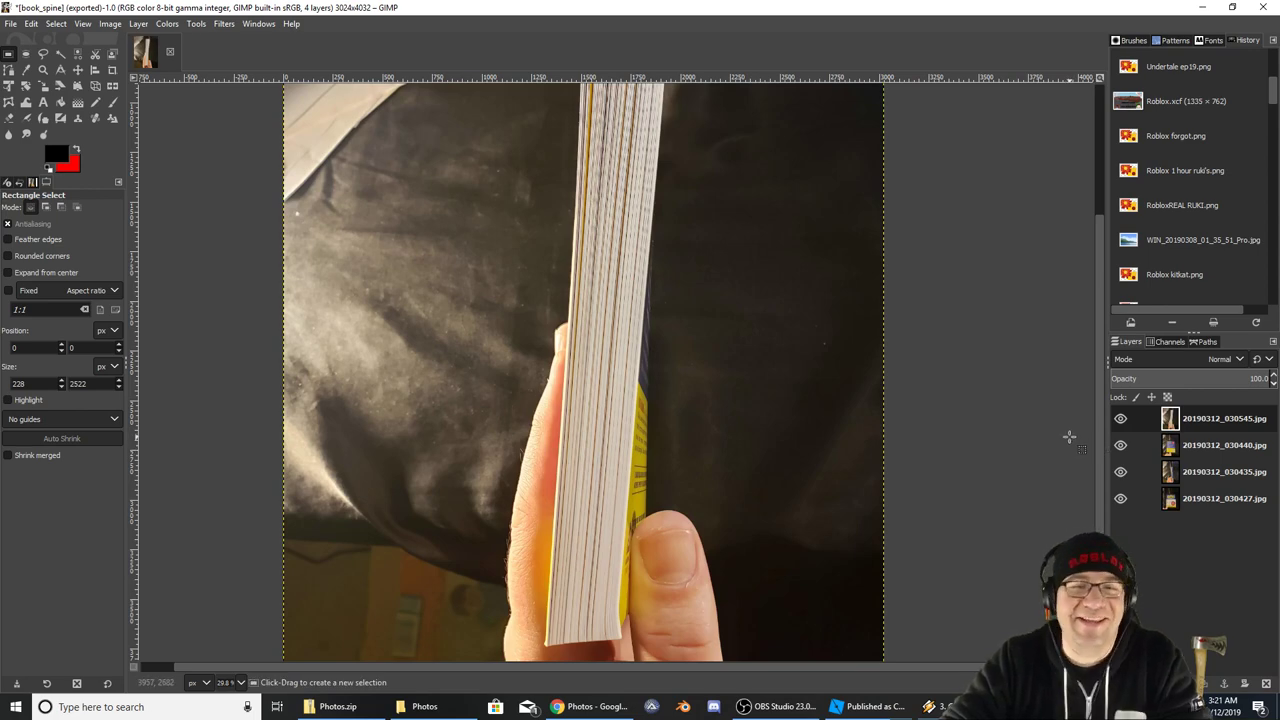
Hide the page-edge layer 20190312_030545.jpg and crop the image to a 1615 × 2219 px rectangle around the back cover
{"action": "left_click", "coordinate": [1121, 419]}
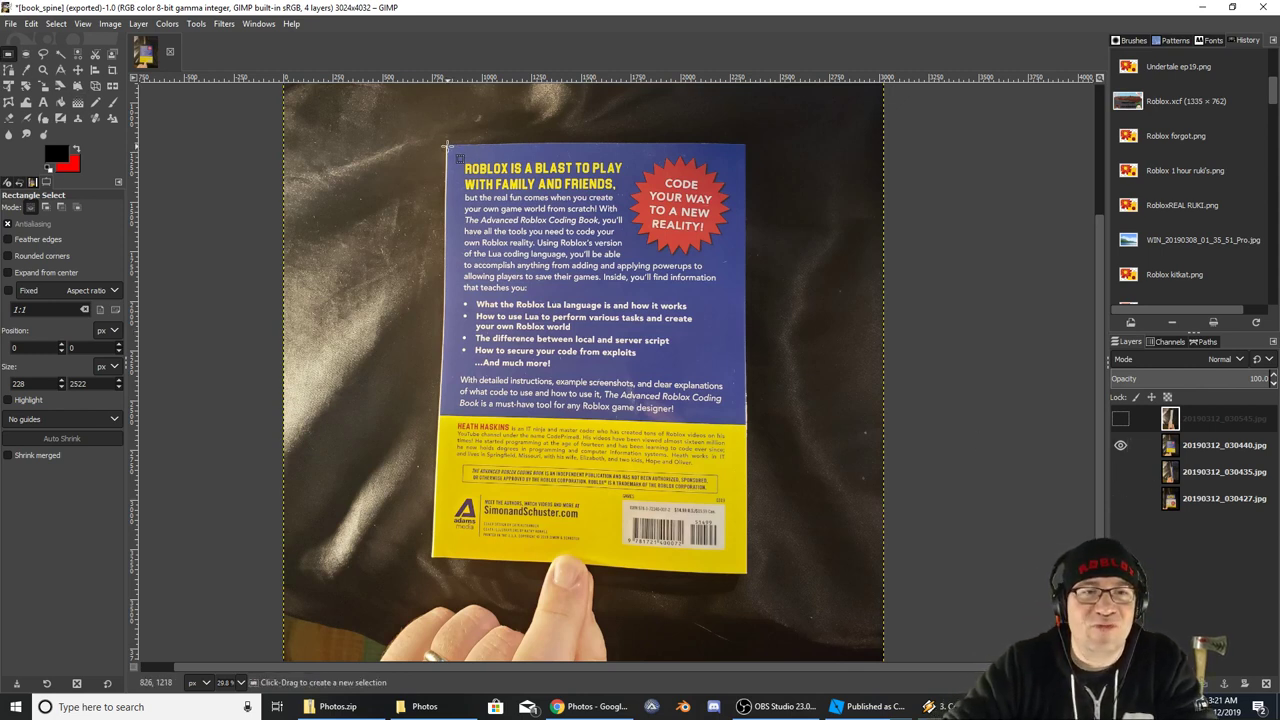
{"action": "left_click_drag", "start_coordinate": [447, 146], "coordinate": [750, 575]}
{"action": "left_click_drag", "start_coordinate": [477, 172], "coordinate": [461, 163]}
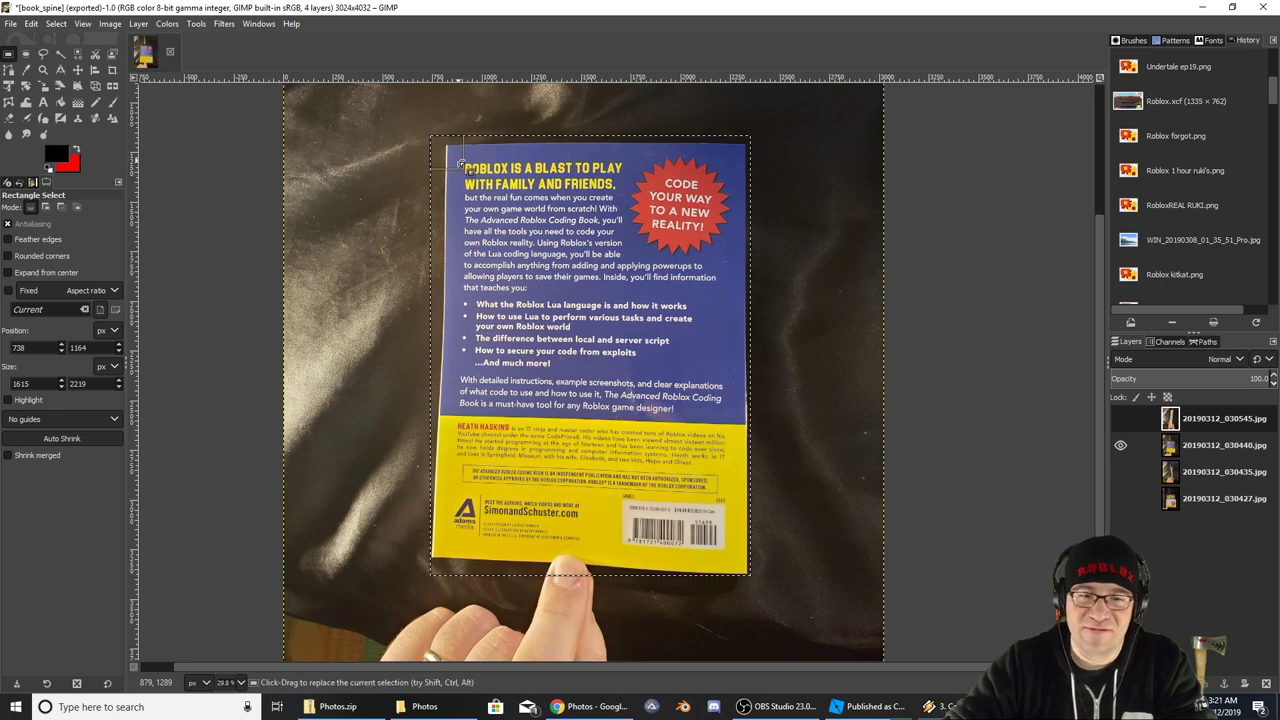
{"action": "left_click", "coordinate": [110, 24]}
{"action": "left_click", "coordinate": [164, 224]}
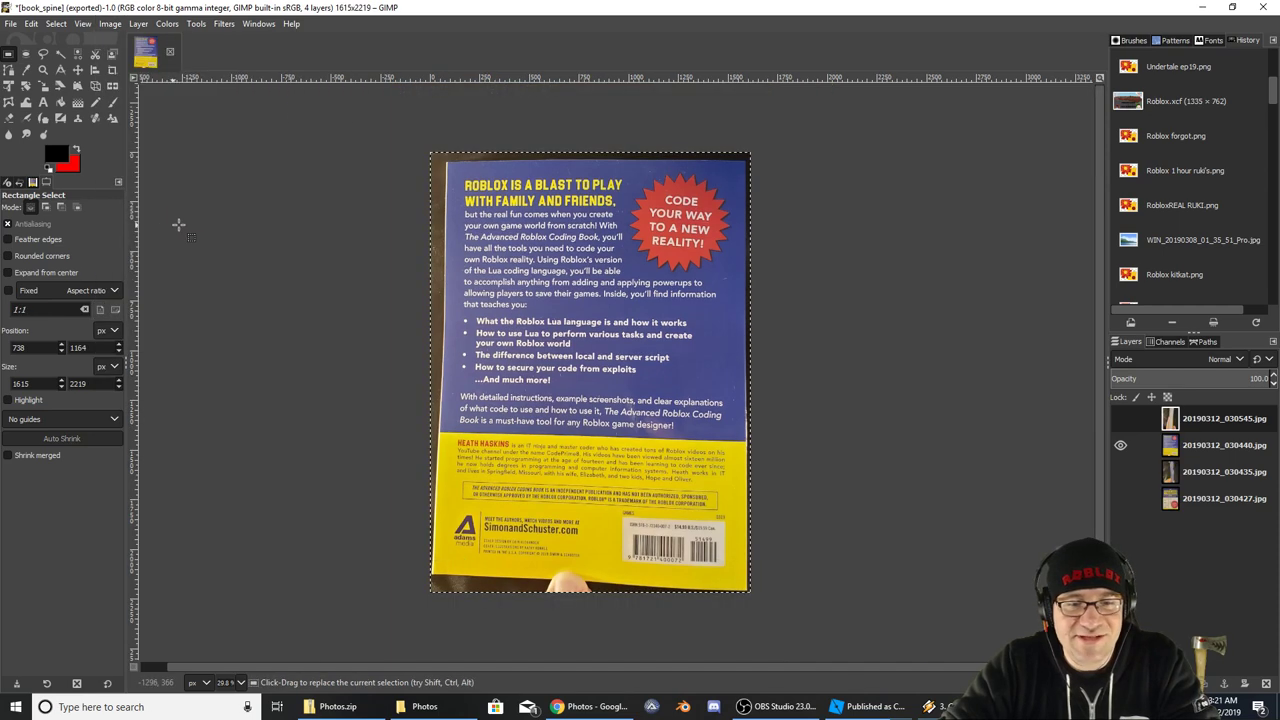
Straighten the back cover layer 20190312_030440.jpg with a Perspective transform, pulling its four corners outward until the cover fills the canvas
{"action": "left_click", "coordinate": [95, 86]}
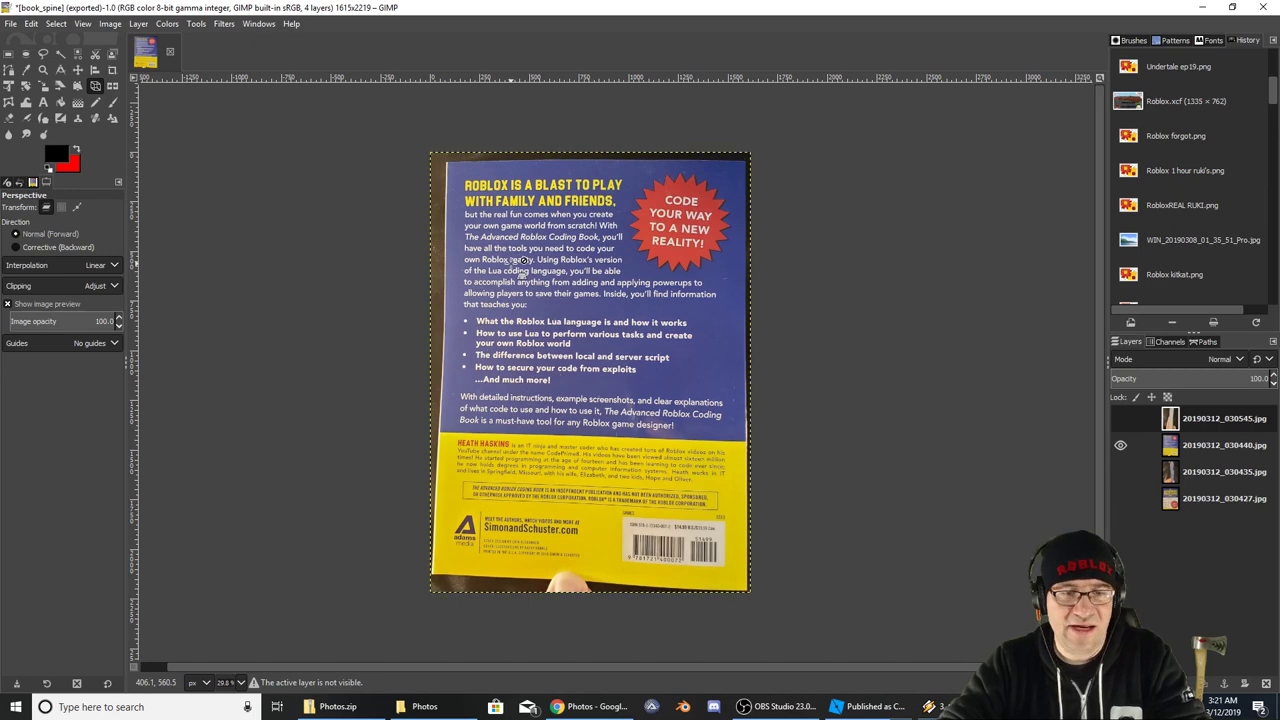
{"action": "left_click", "coordinate": [1221, 450]}
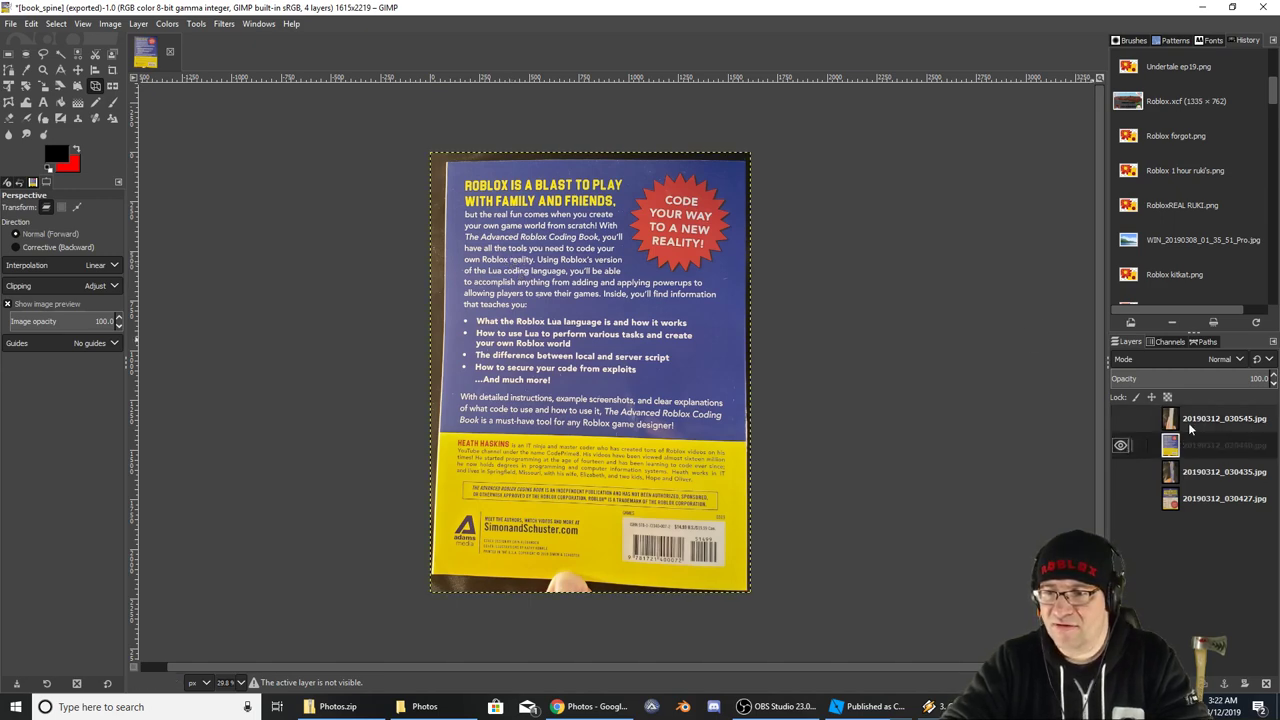
{"action": "left_click", "coordinate": [628, 321]}
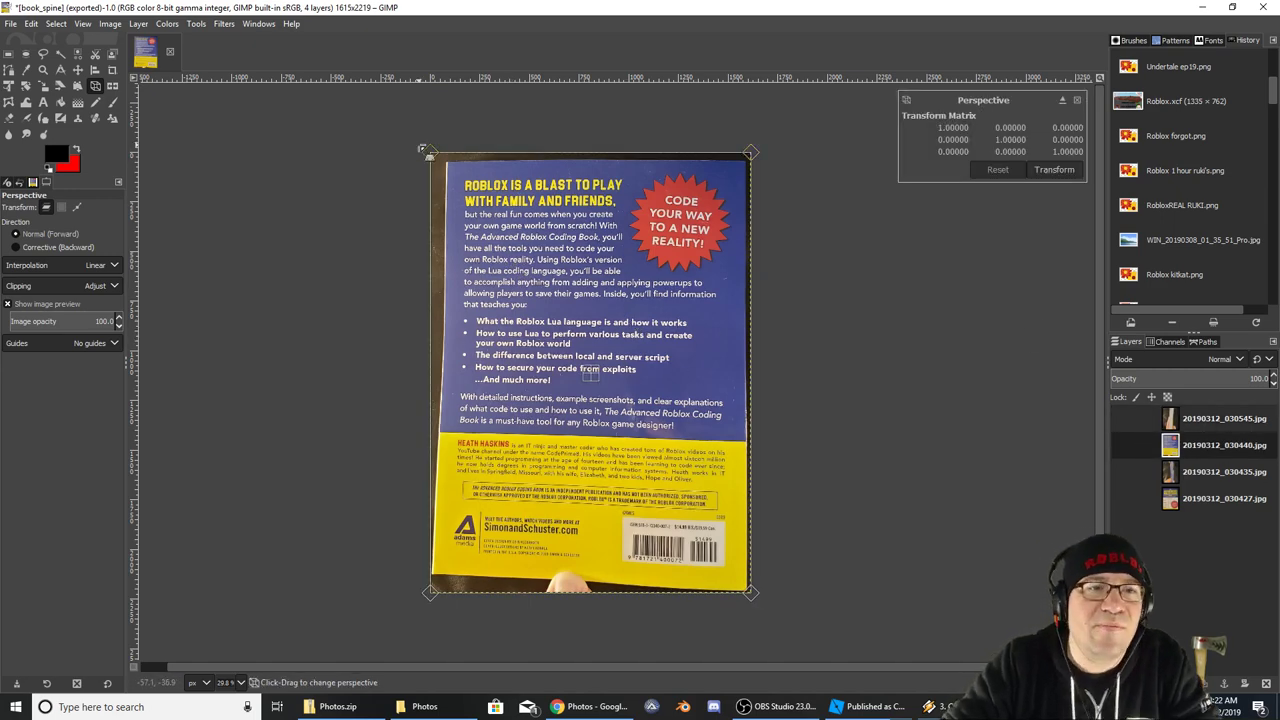
{"action": "left_click_drag", "start_coordinate": [431, 152], "coordinate": [409, 138]}
{"action": "left_click_drag", "start_coordinate": [751, 153], "coordinate": [759, 141]}
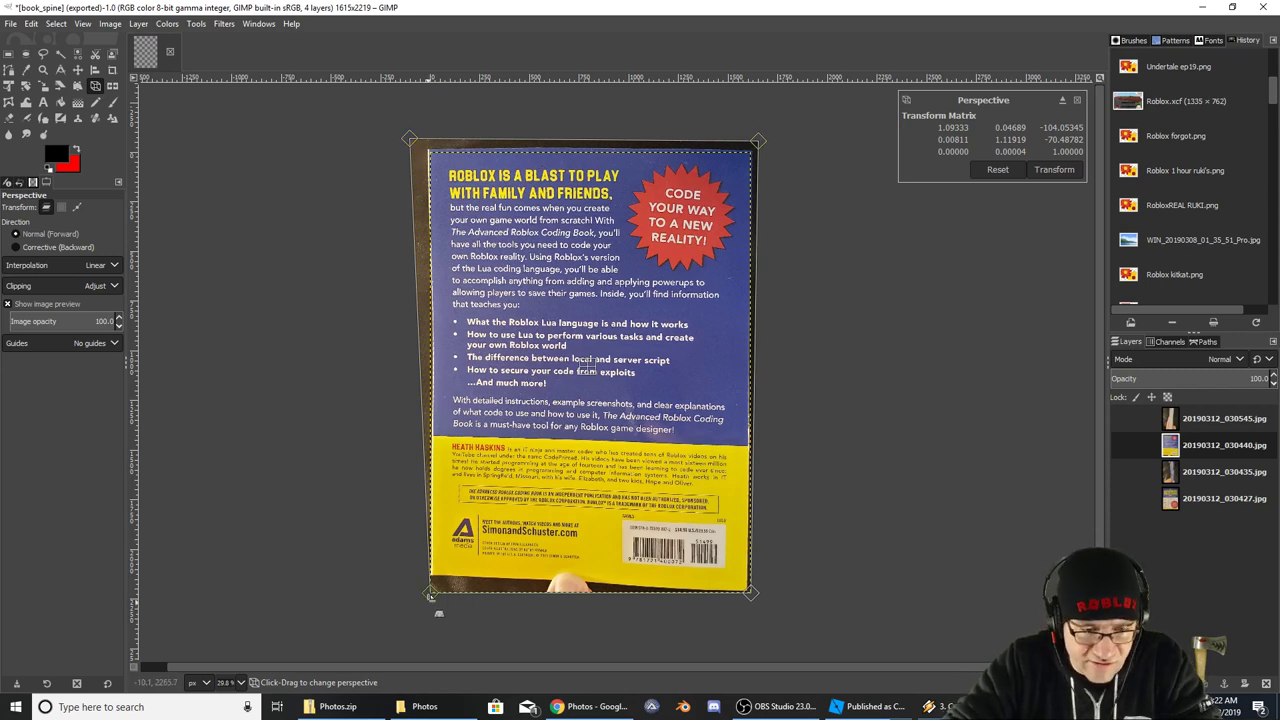
{"action": "left_click_drag", "start_coordinate": [431, 592], "coordinate": [425, 614]}
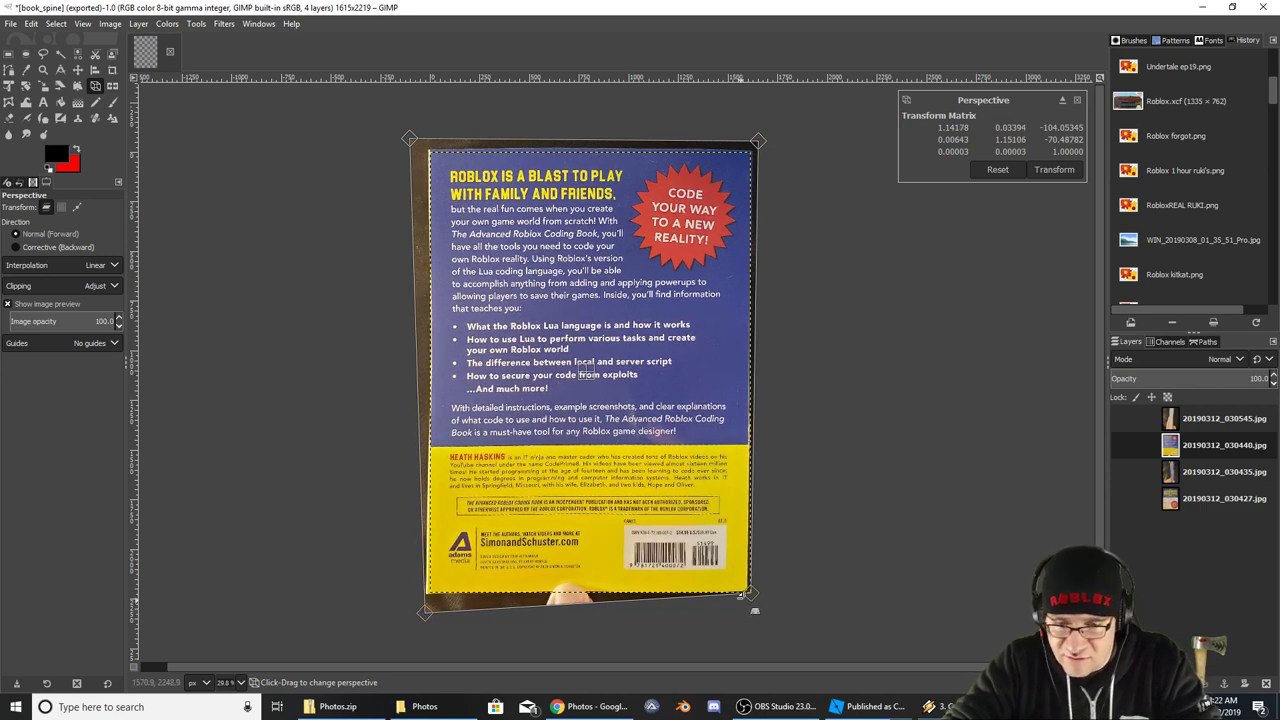
{"action": "left_click_drag", "start_coordinate": [750, 594], "coordinate": [755, 597]}
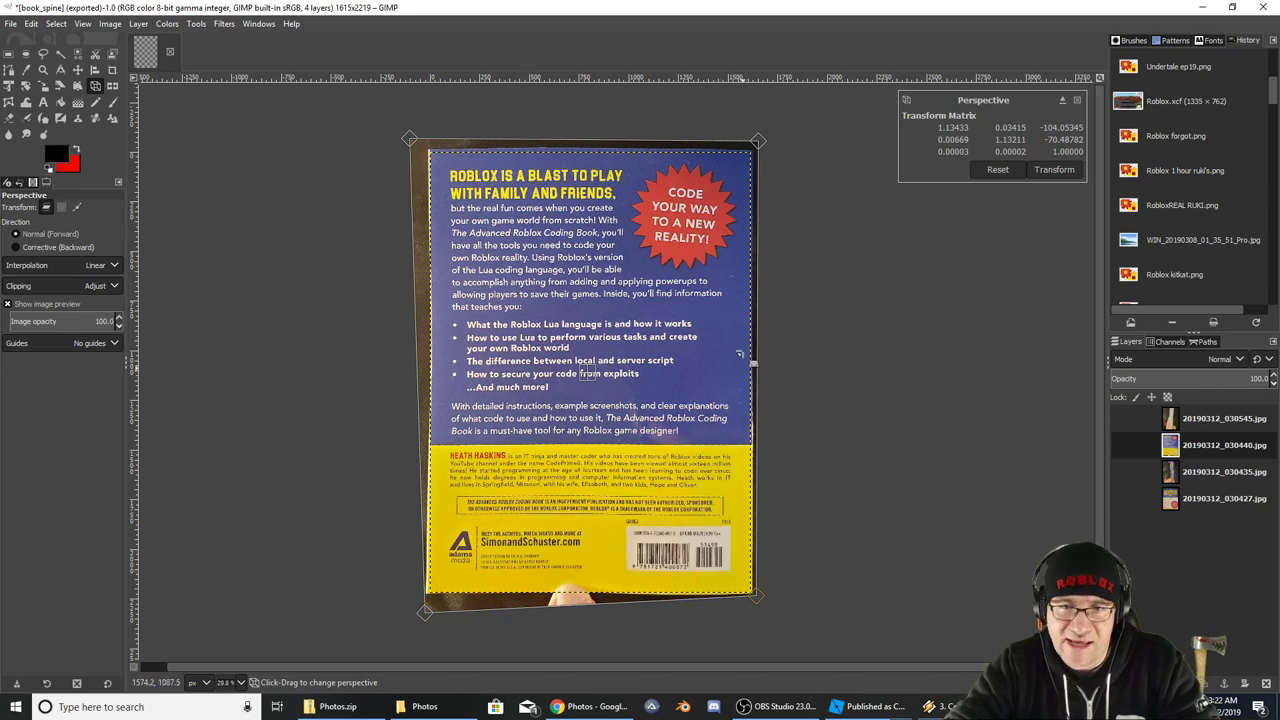
{"action": "left_click", "coordinate": [1055, 170]}
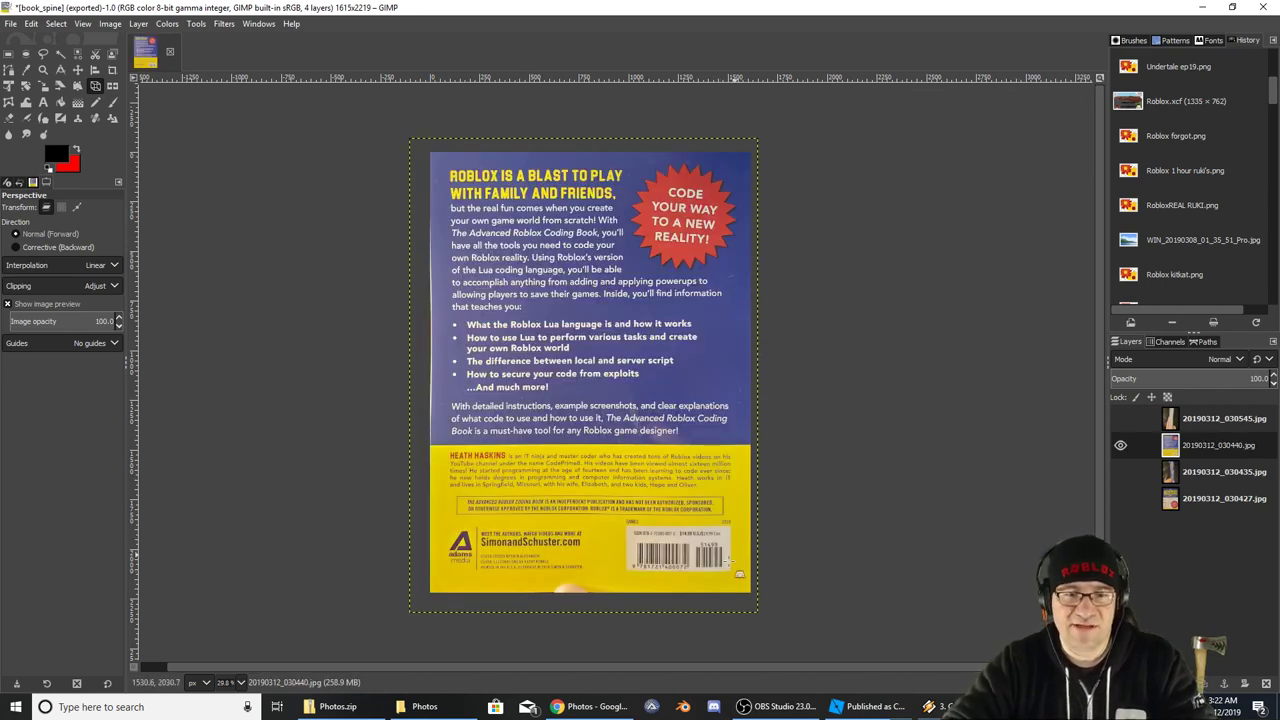
Cover the thumb at the back cover's lower edge with a copied 254 × 80 px patch of the plain yellow beside it
{"action": "scroll", "coordinate": [589, 573], "scroll_direction": "up", "scroll_amount": 4, "text": "ctrl"}
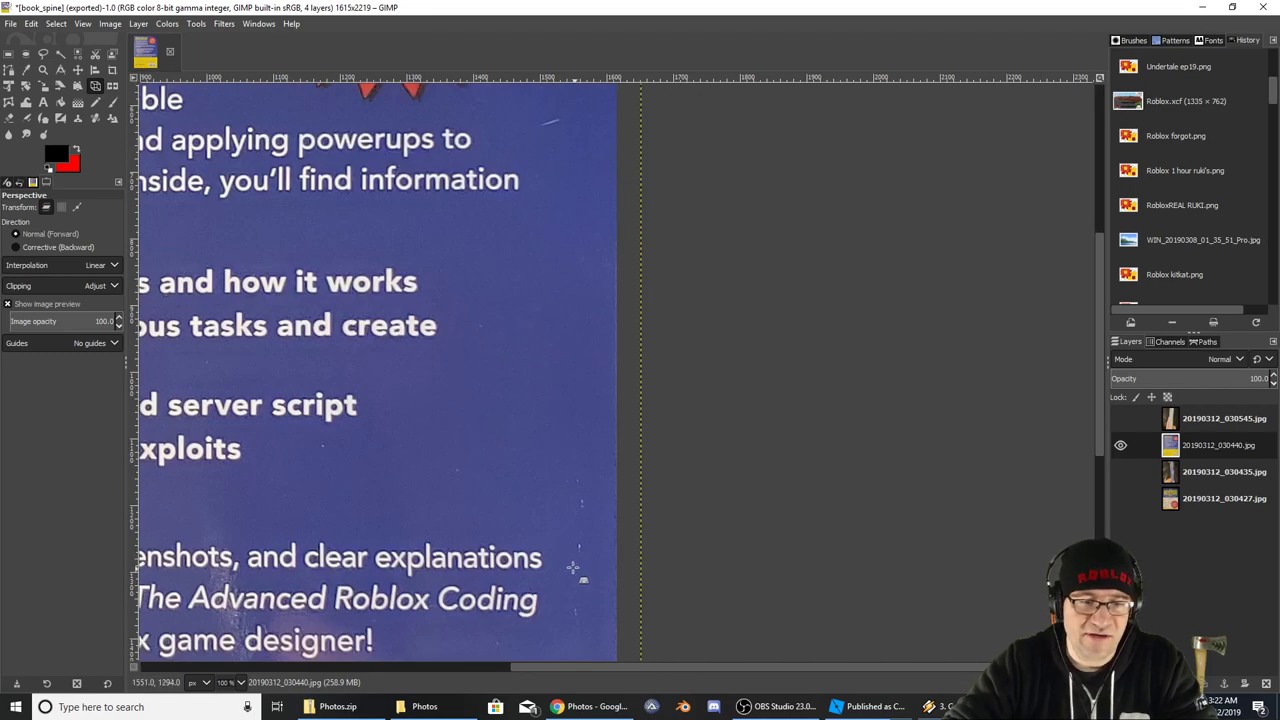
{"action": "scroll", "coordinate": [575, 568], "scroll_direction": "down", "scroll_amount": 2, "text": "ctrl"}
{"action": "scroll", "coordinate": [517, 521], "scroll_direction": "down", "scroll_amount": 2}
{"action": "scroll", "coordinate": [515, 528], "scroll_direction": "up", "scroll_amount": 3, "text": "ctrl"}
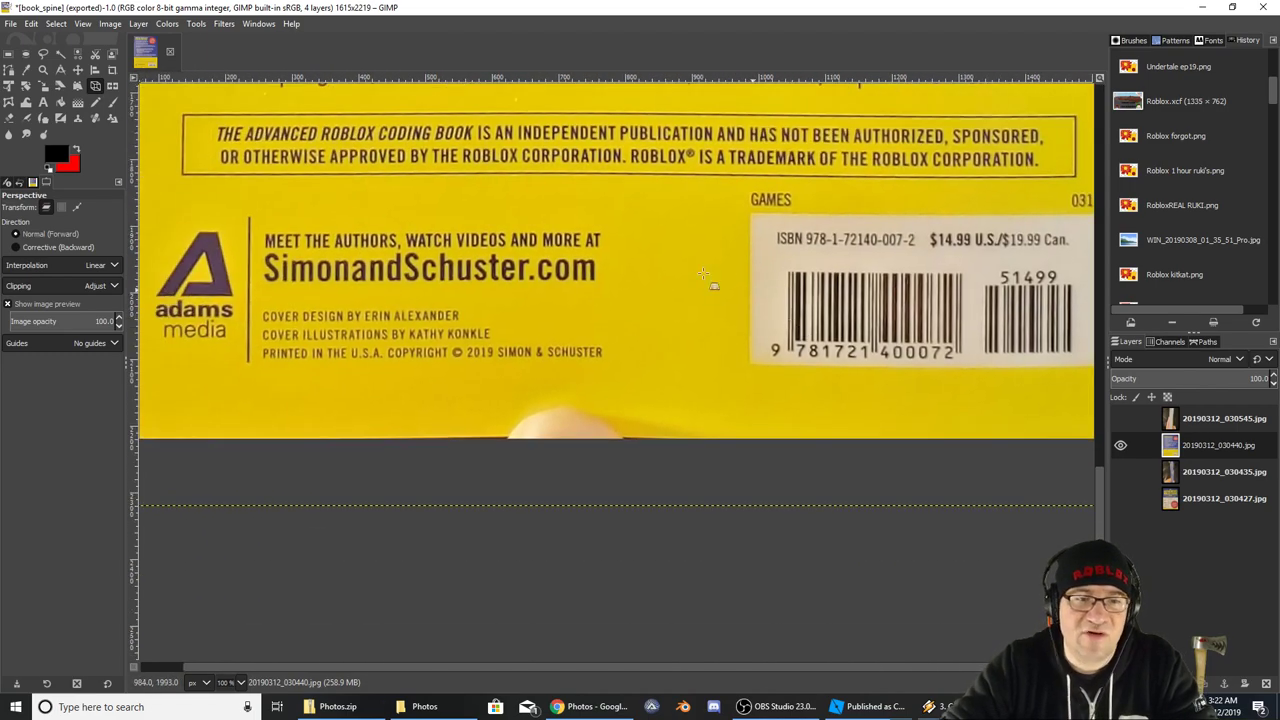
{"action": "left_click", "coordinate": [9, 54]}
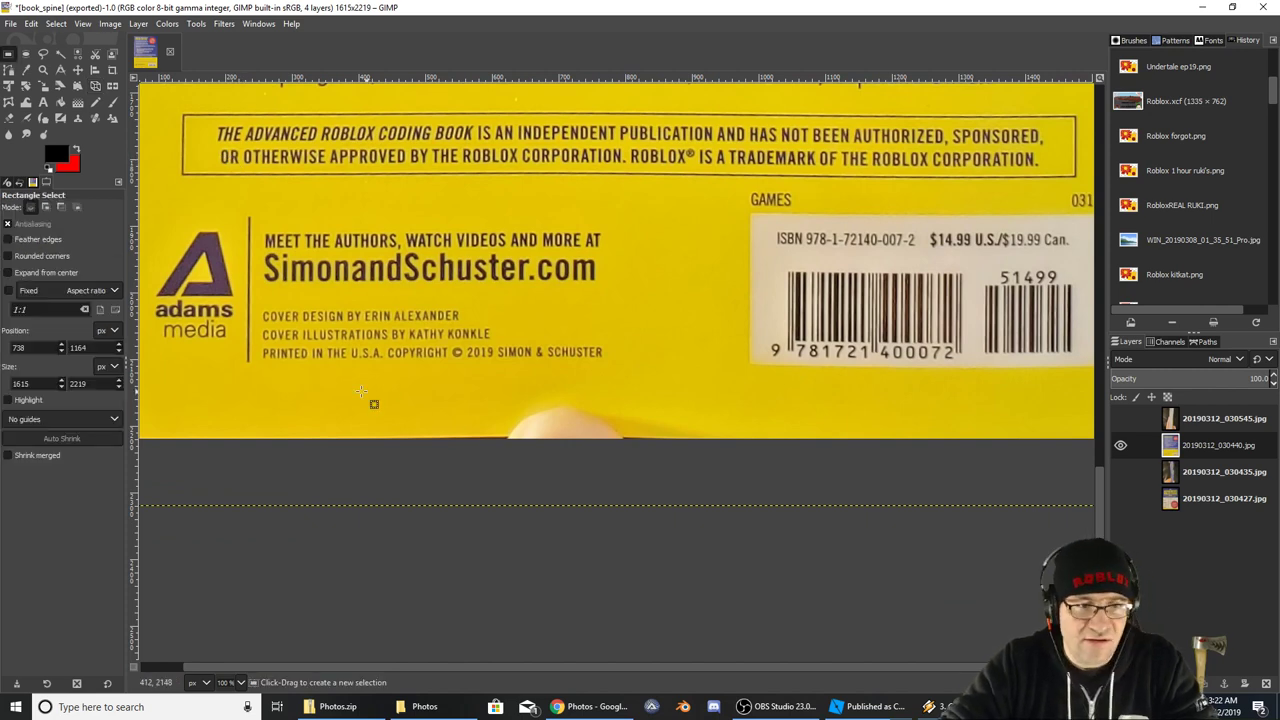
{"action": "left_click_drag", "start_coordinate": [325, 381], "coordinate": [494, 433]}
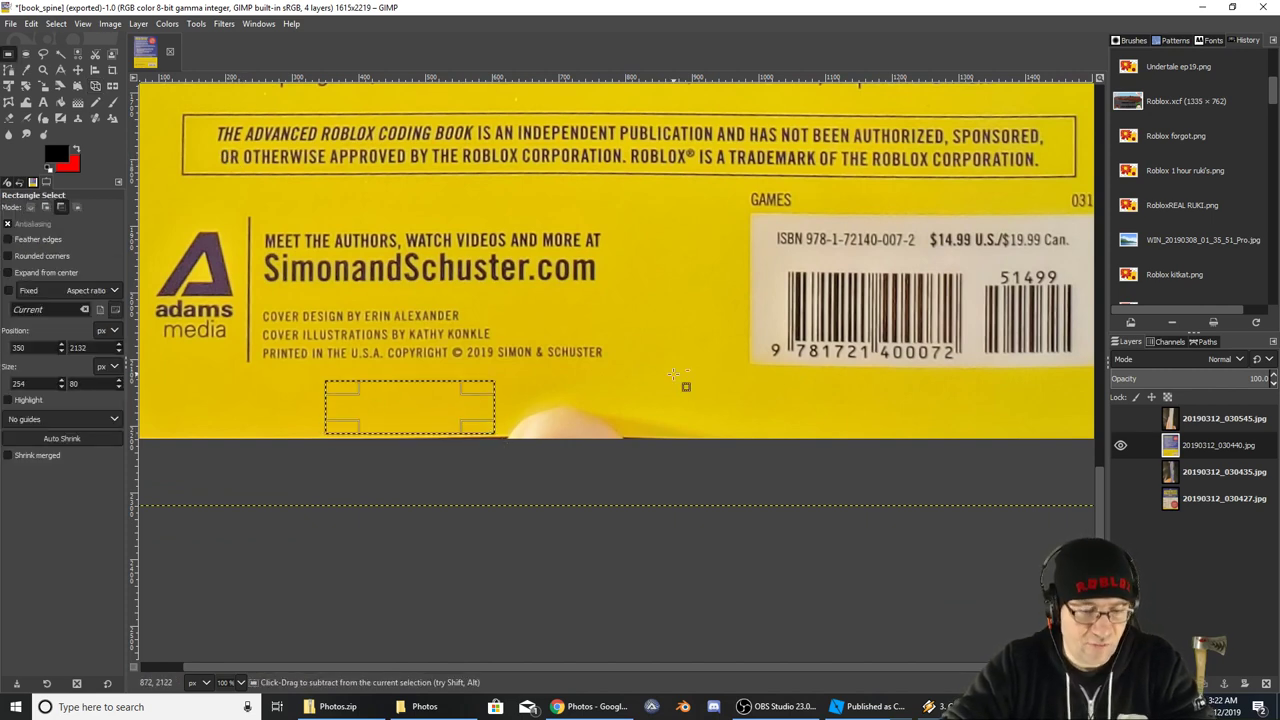
{"action": "key", "text": "ctrl+c"}
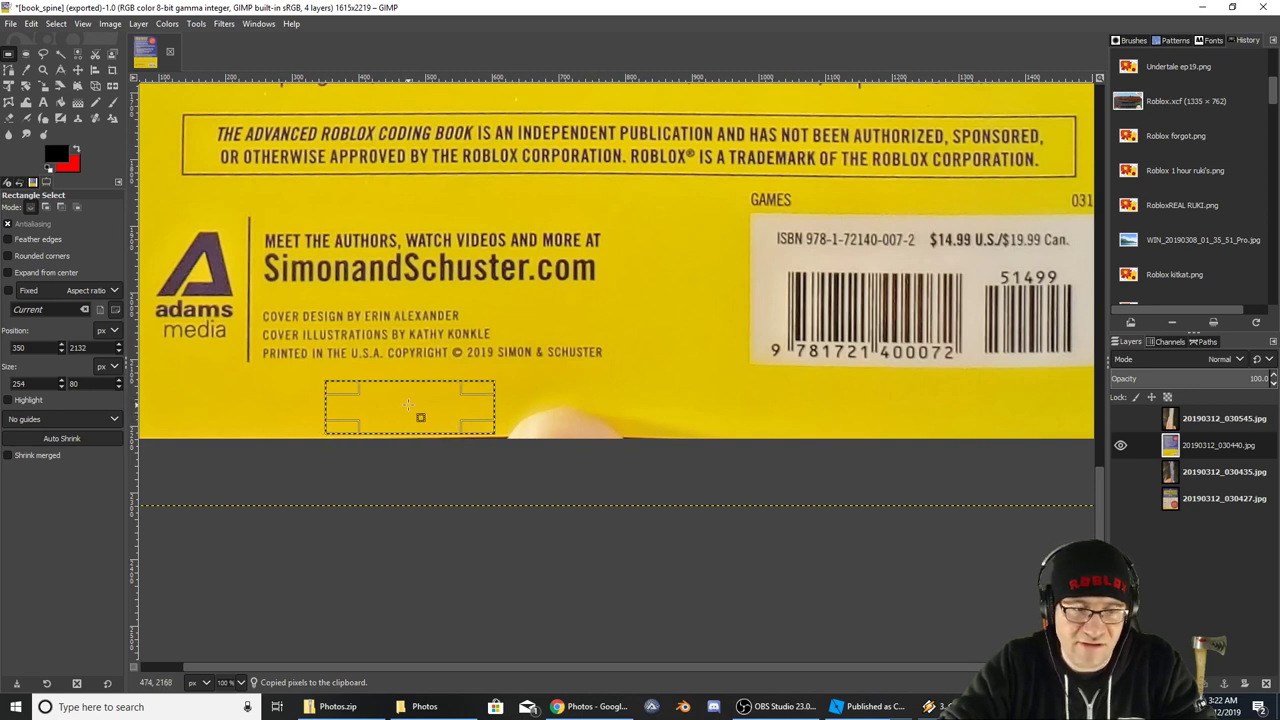
{"action": "key", "text": "ctrl+v"}
{"action": "left_click_drag", "start_coordinate": [408, 404], "coordinate": [548, 406]}
{"action": "left_click", "coordinate": [673, 372]}
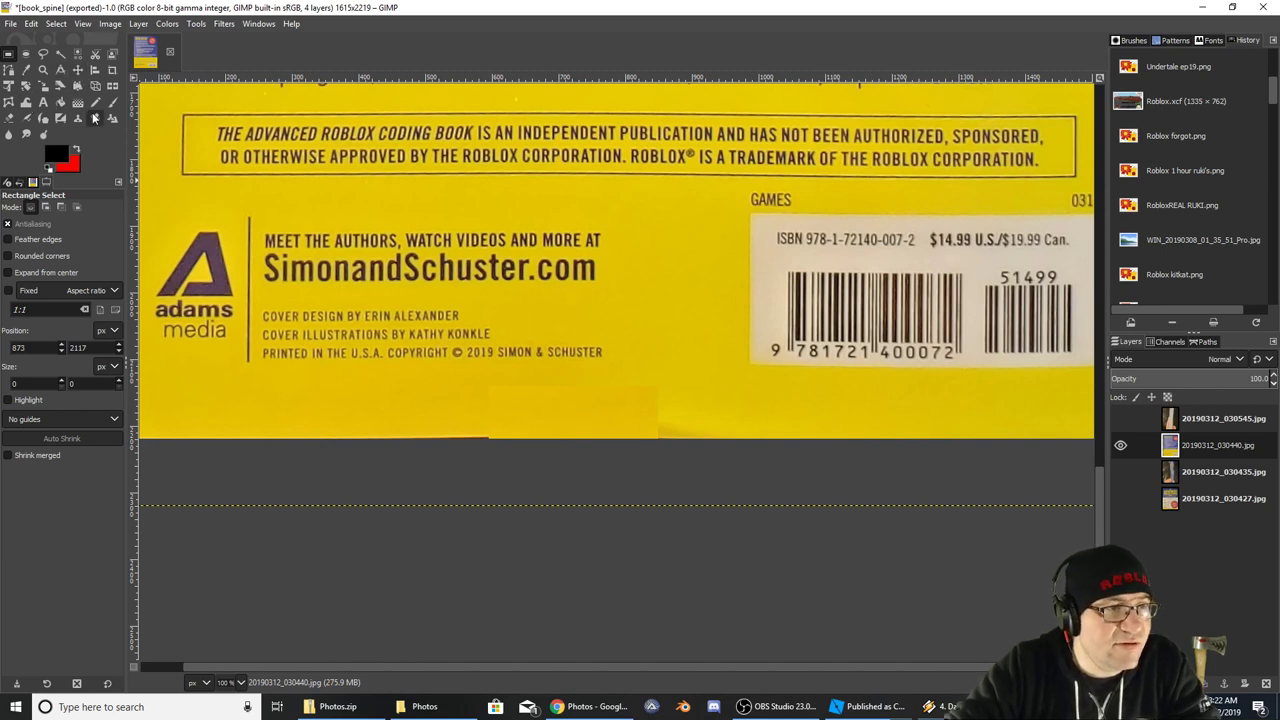
Smudge the borders of the yellow patch and the dark sliver along the back cover's lower edge into the surrounding yellow
{"action": "left_click", "coordinate": [26, 134]}
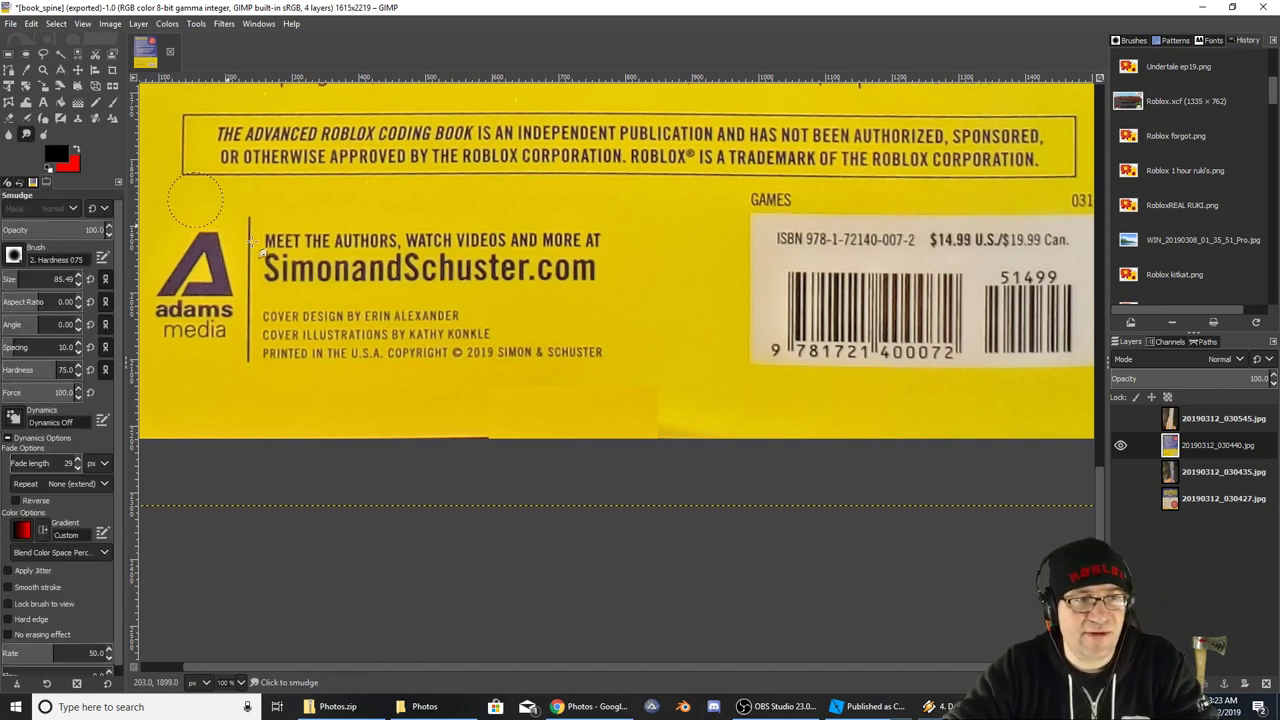
{"action": "left_click_drag", "start_coordinate": [508, 412], "coordinate": [408, 435]}
{"action": "mouse_move", "coordinate": [493, 384]}
{"action": "left_mouse_down"}
{"action": "mouse_move", "coordinate": [632, 401]}
{"action": "mouse_move", "coordinate": [714, 437]}
{"action": "left_mouse_up"}
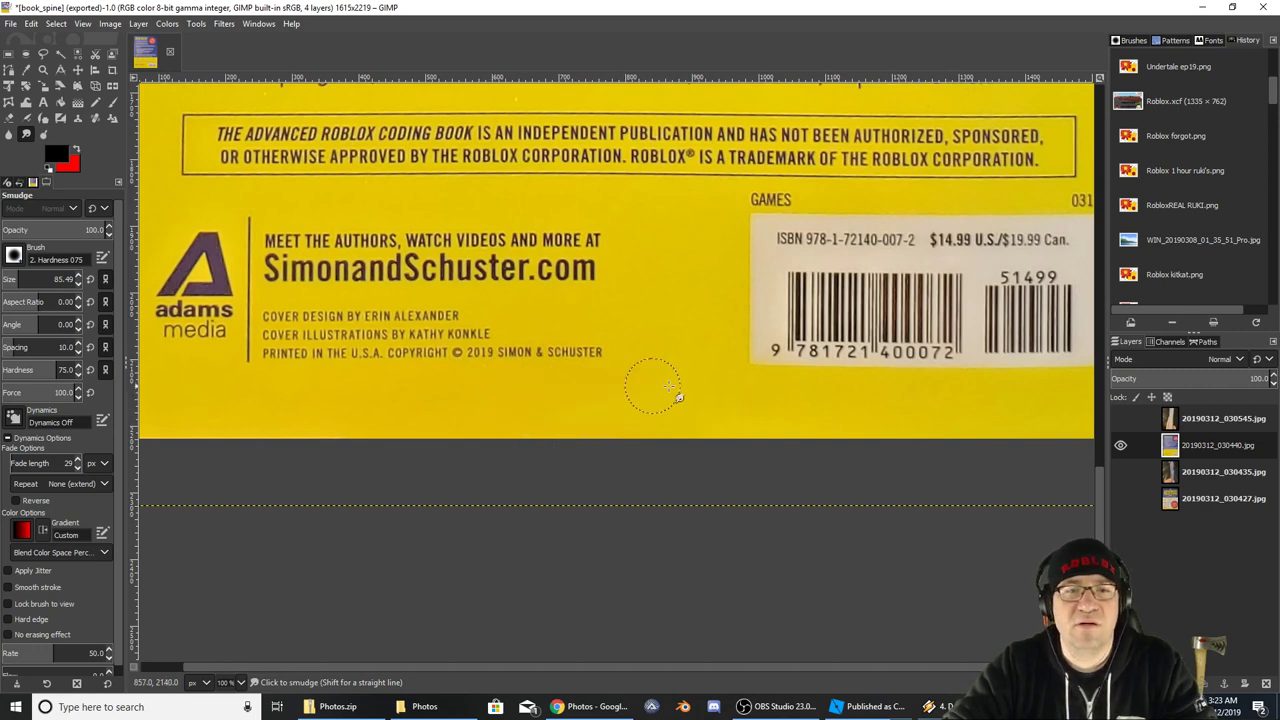
Smudge away the white line along the left edge of the back cover's blue area
{"action": "scroll", "coordinate": [675, 387], "scroll_direction": "down", "scroll_amount": 1, "text": "ctrl"}
{"action": "scroll", "coordinate": [737, 371], "scroll_direction": "up", "scroll_amount": 10}
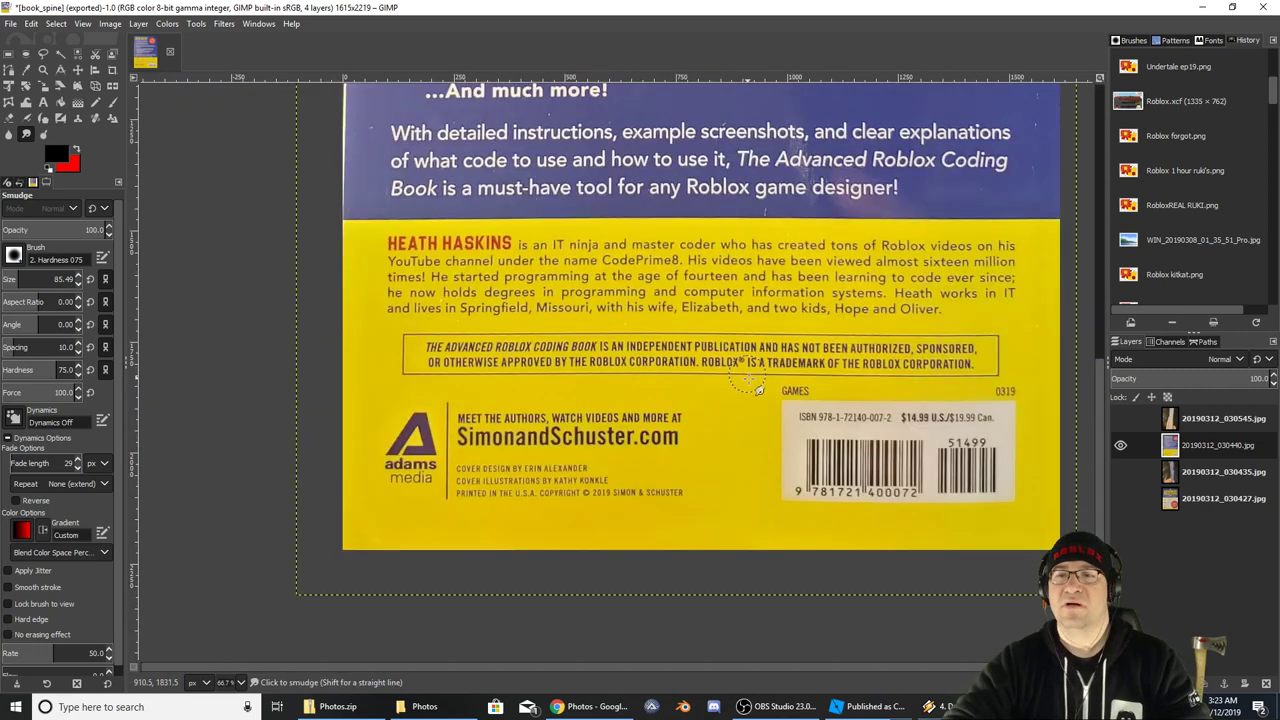
{"action": "scroll", "coordinate": [780, 405], "scroll_direction": "up", "scroll_amount": 3}
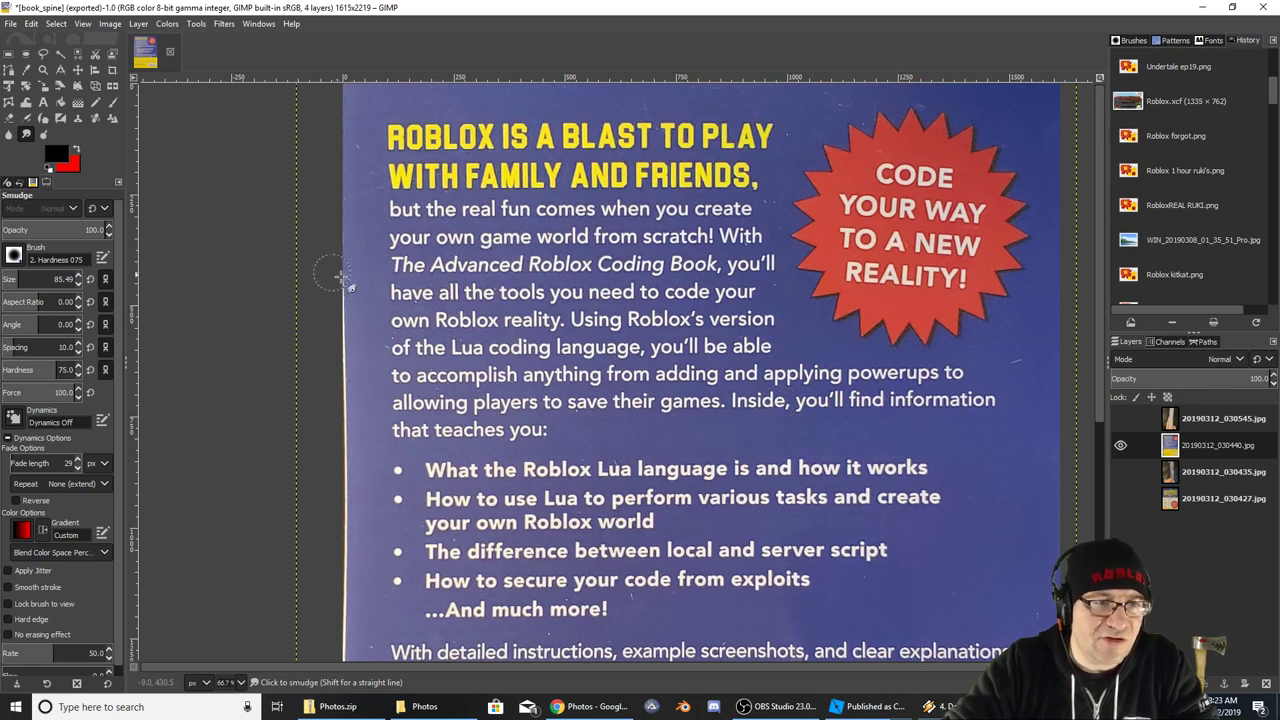
{"action": "mouse_move", "coordinate": [338, 305]}
{"action": "left_mouse_down"}
{"action": "mouse_move", "coordinate": [320, 320]}
{"action": "mouse_move", "coordinate": [343, 352]}
{"action": "mouse_move", "coordinate": [315, 368]}
{"action": "mouse_move", "coordinate": [348, 422]}
{"action": "mouse_move", "coordinate": [328, 515]}
{"action": "mouse_move", "coordinate": [348, 600]}
{"action": "mouse_move", "coordinate": [343, 510]}
{"action": "left_mouse_up"}
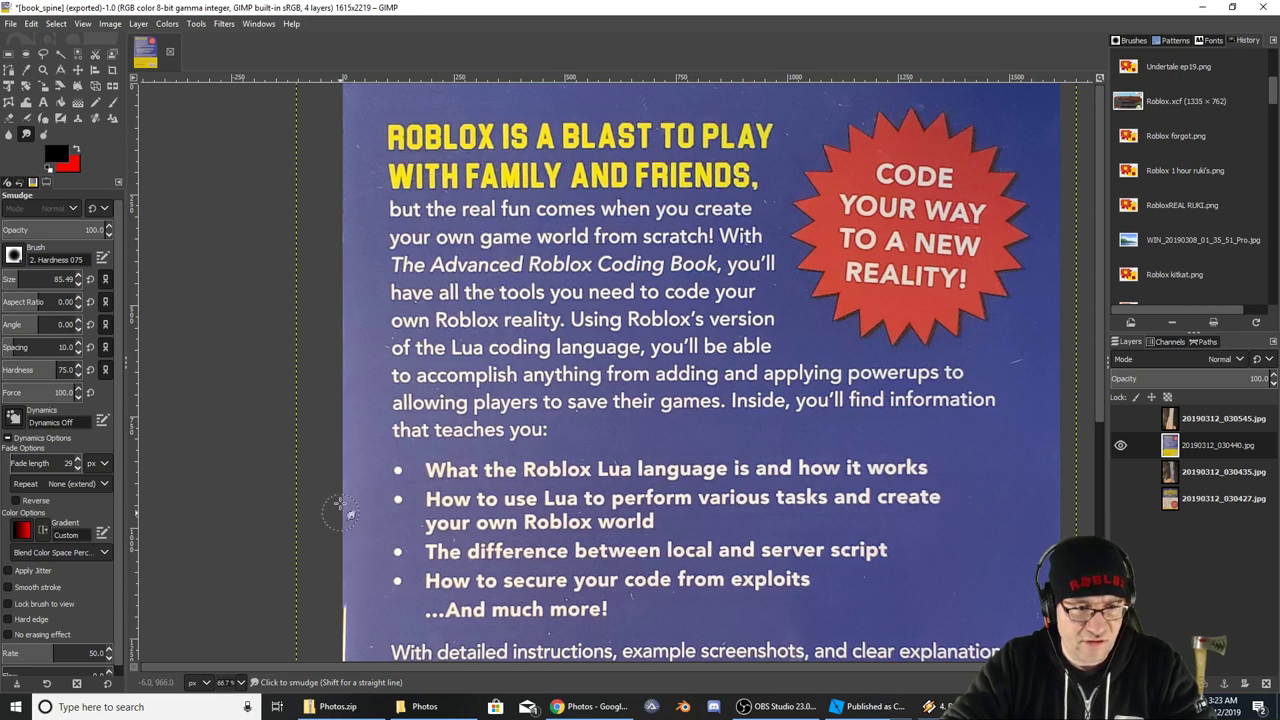
{"action": "scroll", "coordinate": [340, 510], "scroll_direction": "down", "scroll_amount": 3}
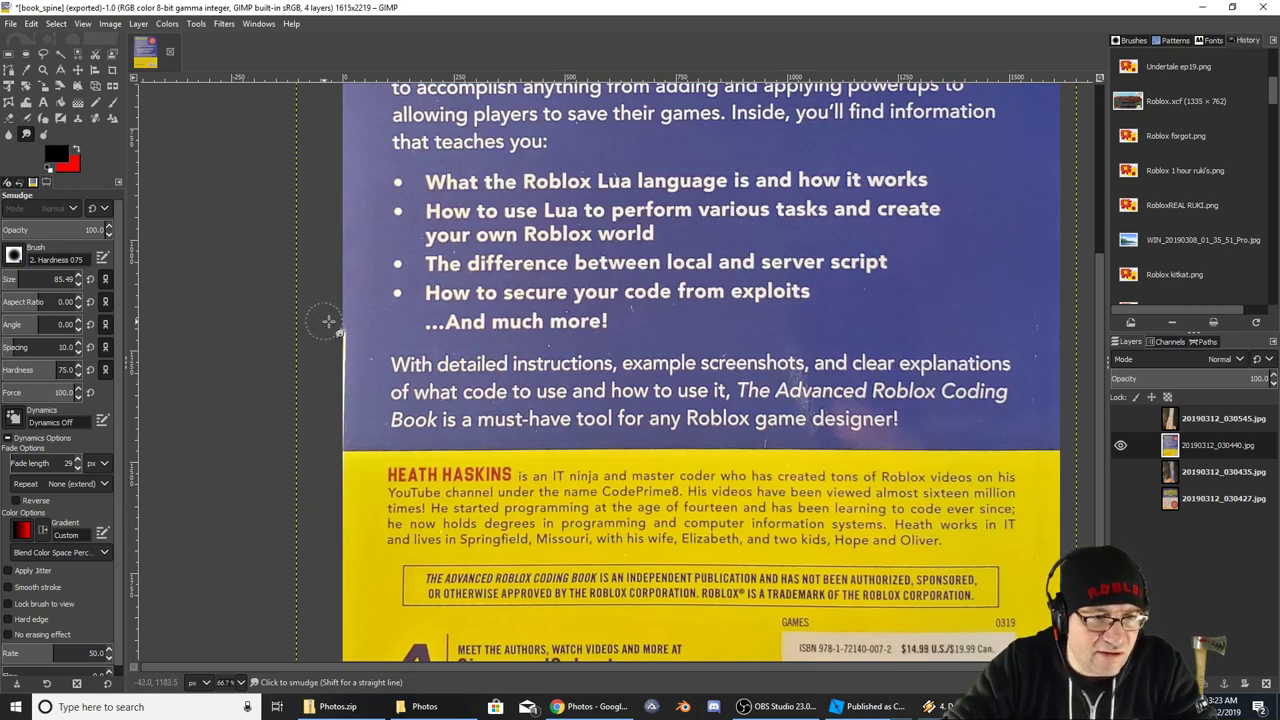
{"action": "left_click_drag", "start_coordinate": [329, 321], "coordinate": [334, 403]}
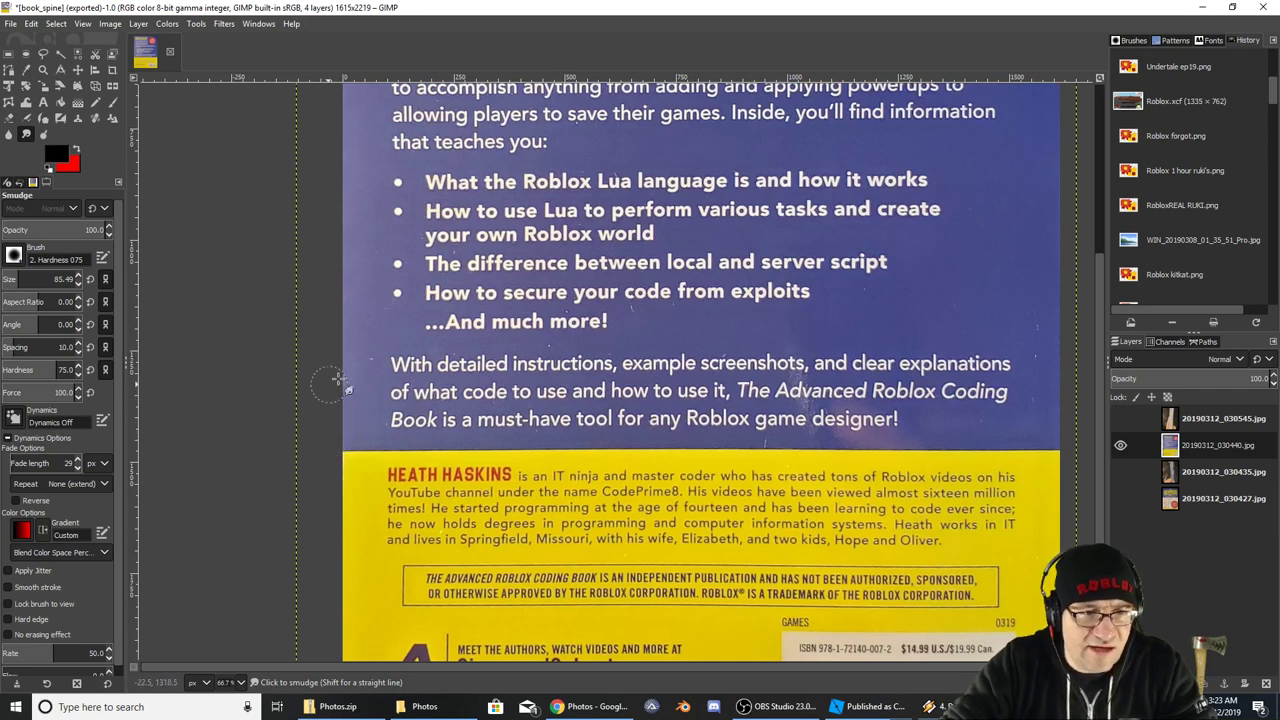
{"action": "scroll", "coordinate": [655, 365], "scroll_direction": "up", "scroll_amount": 3}
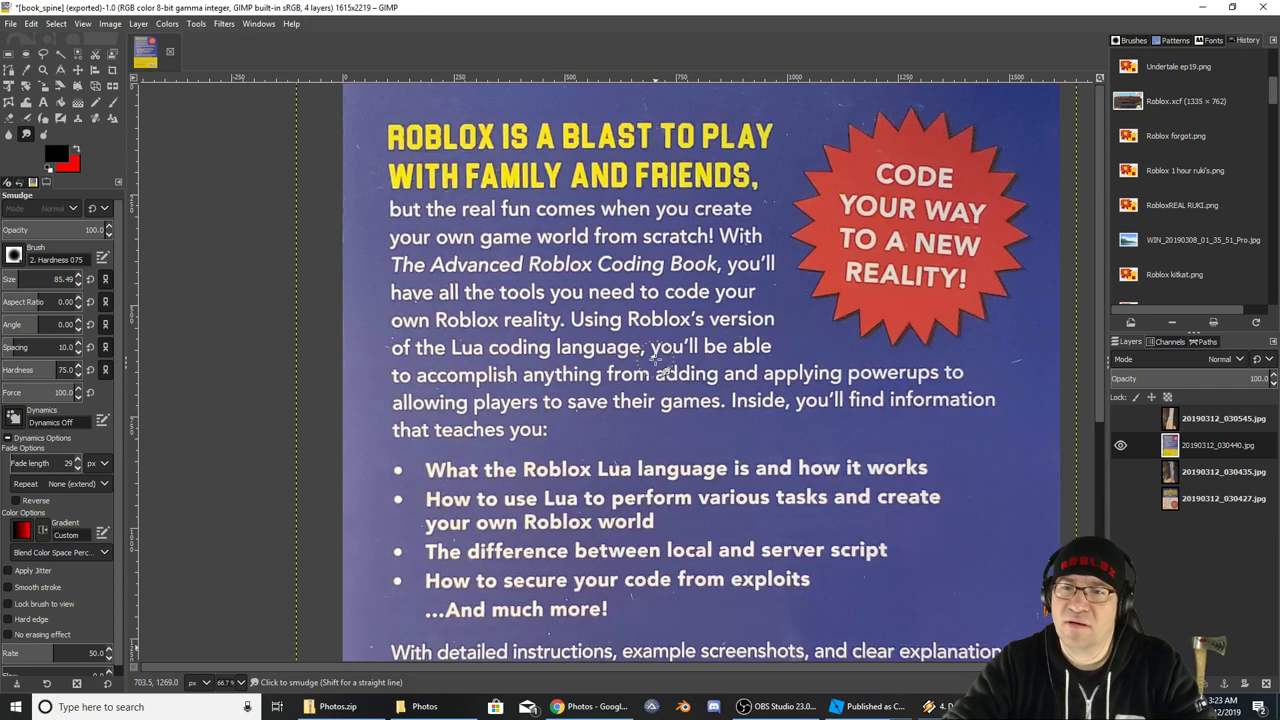
{"action": "scroll", "coordinate": [850, 370], "scroll_direction": "down", "scroll_amount": 3, "text": "ctrl"}
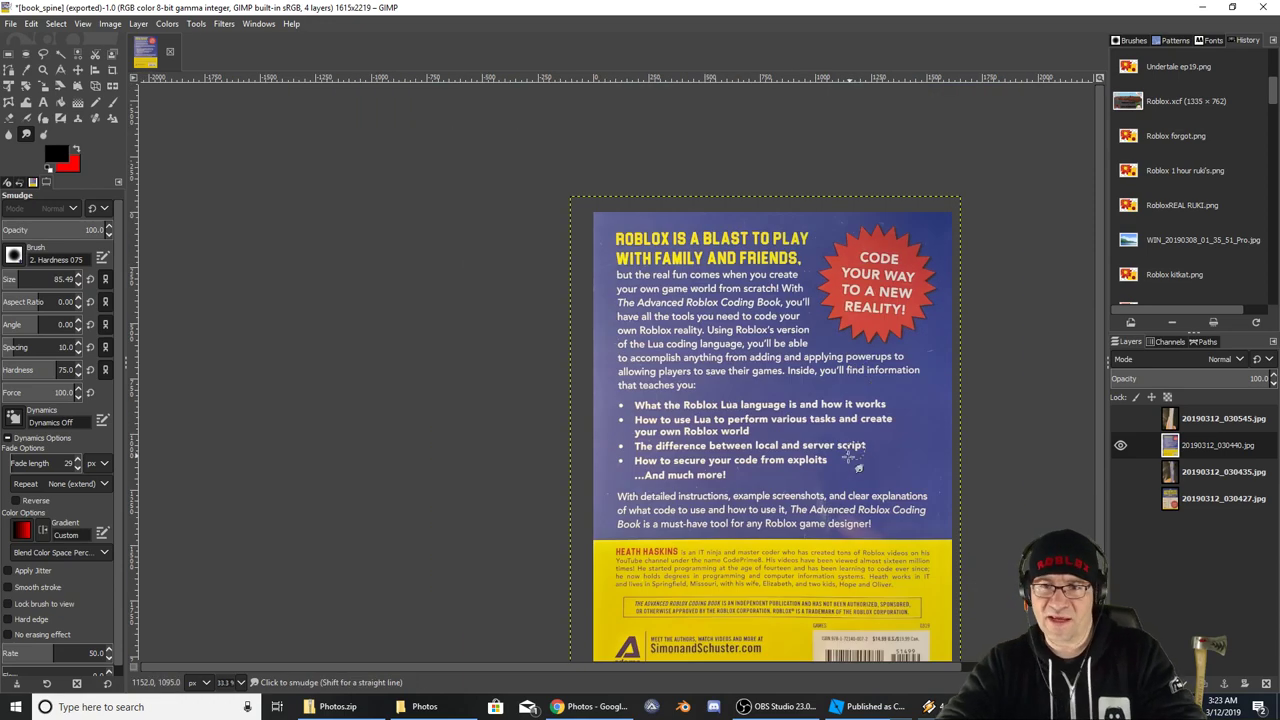
{"action": "middle_click_drag", "start_coordinate": [672, 368], "coordinate": [671, 370]}
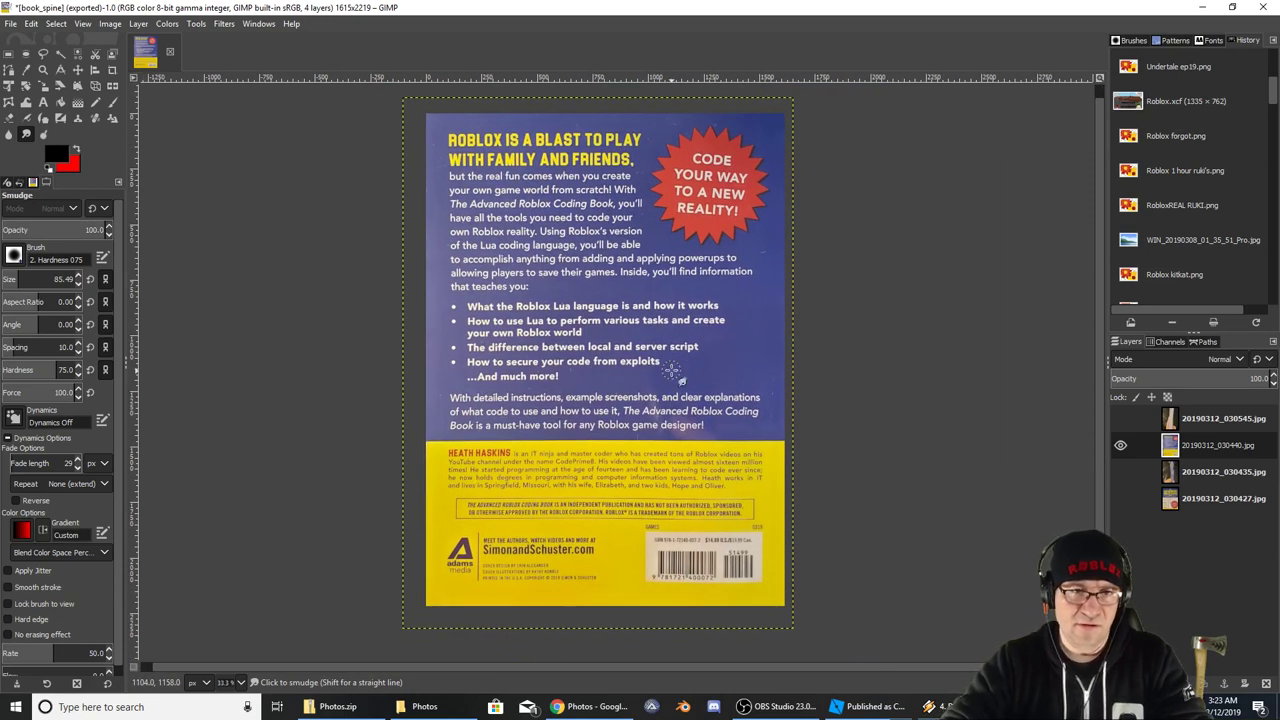
Export the retouched back cover to the Photos folder as book_back.png with the default PNG options
{"action": "key", "text": "shift+ctrl+e"}
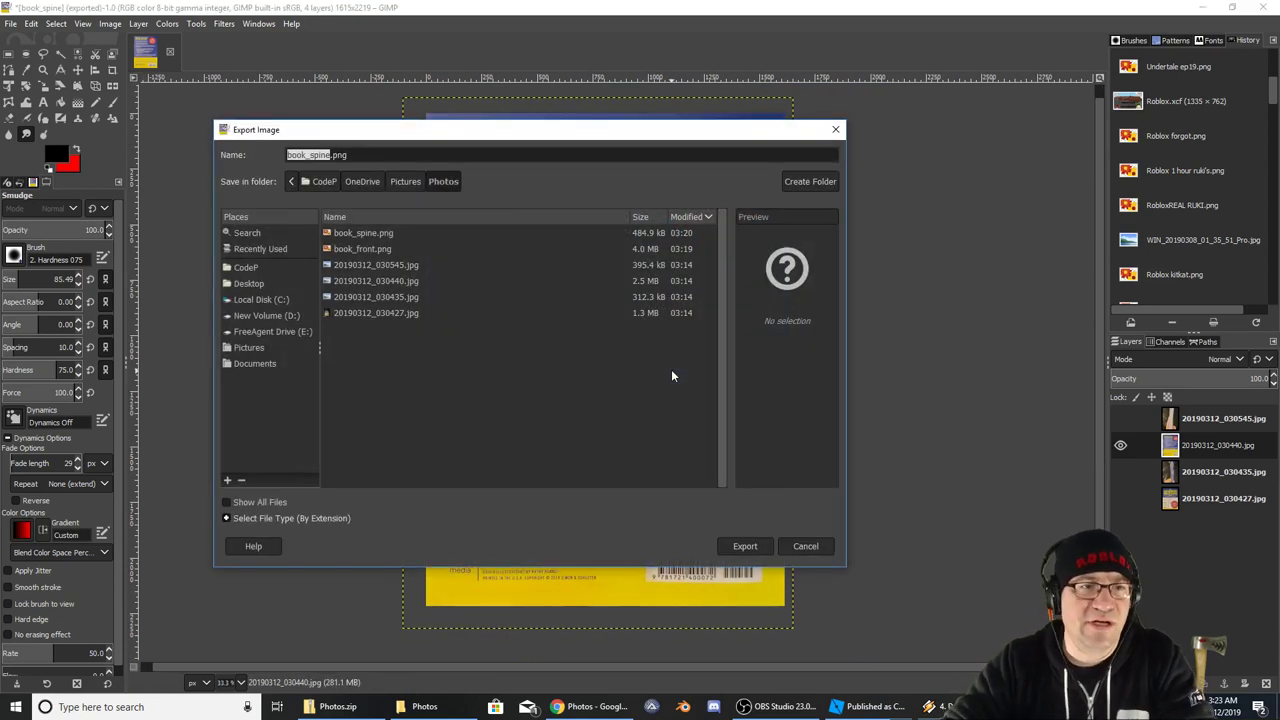
{"action": "key", "text": "Right"}
{"action": "key", "text": "BackSpace"}
{"action": "key", "text": "BackSpace"}
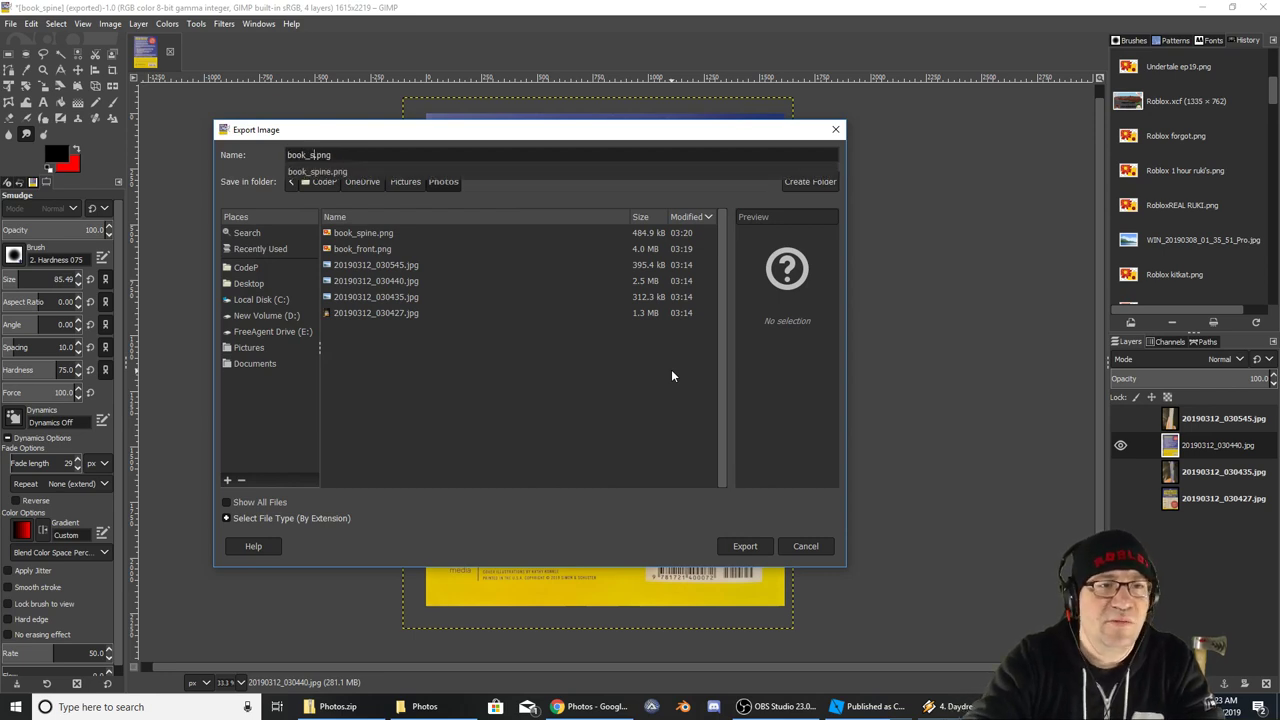
{"action": "type", "text": "back"}
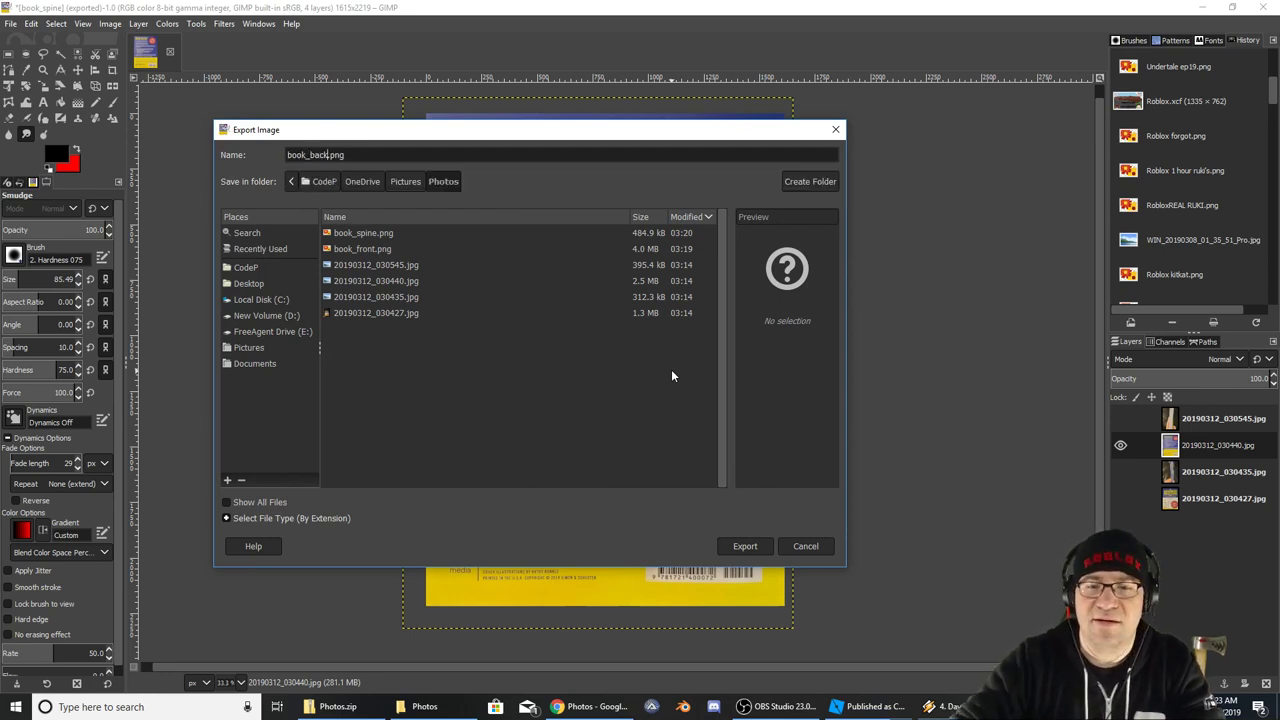
{"action": "left_click", "coordinate": [744, 546]}
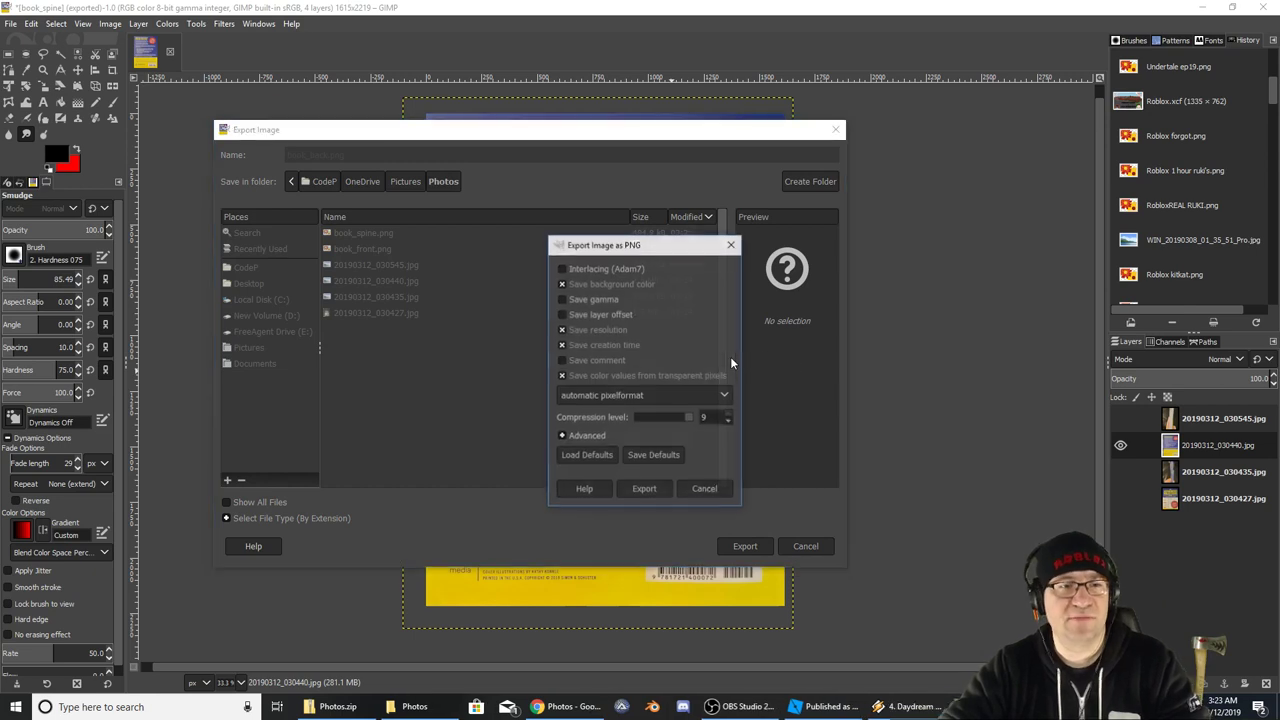
{"action": "left_click", "coordinate": [645, 487]}
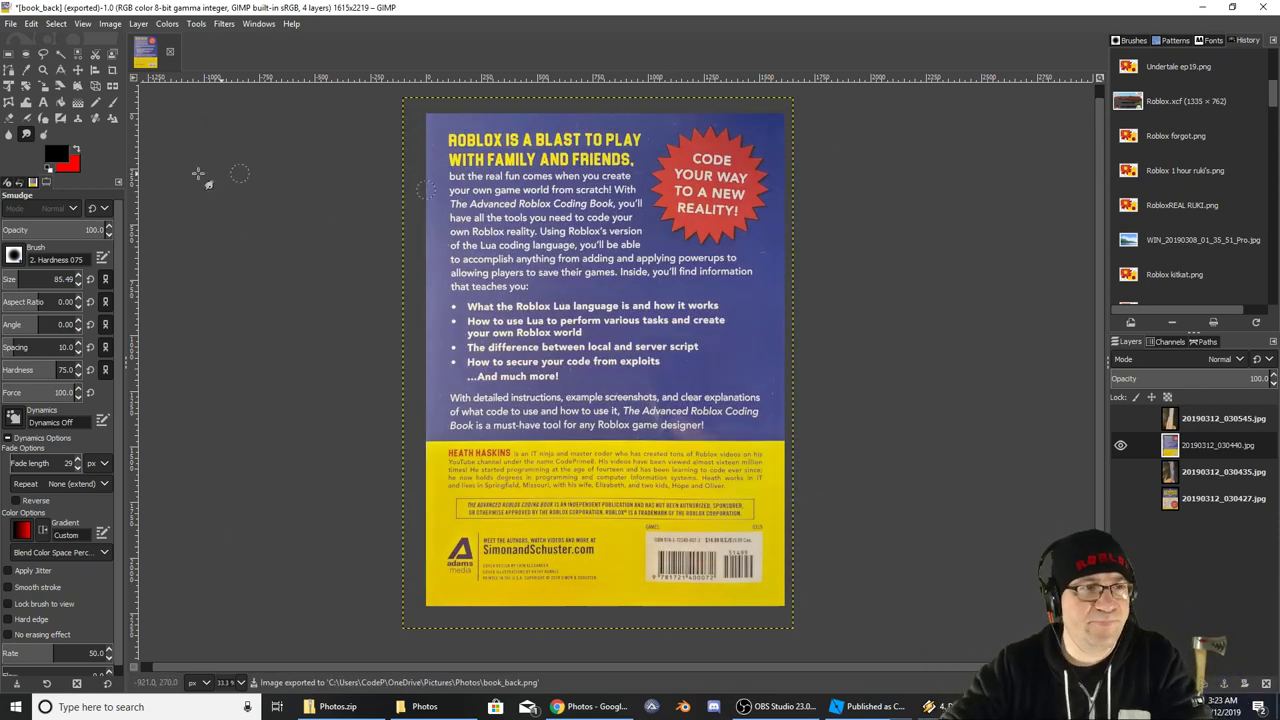
Undo the back cover's retouching, straightening and crop until the image is back at 3024 × 4032 px
{"action": "left_click", "coordinate": [1120, 445]}
{"action": "left_click", "coordinate": [1120, 418]}
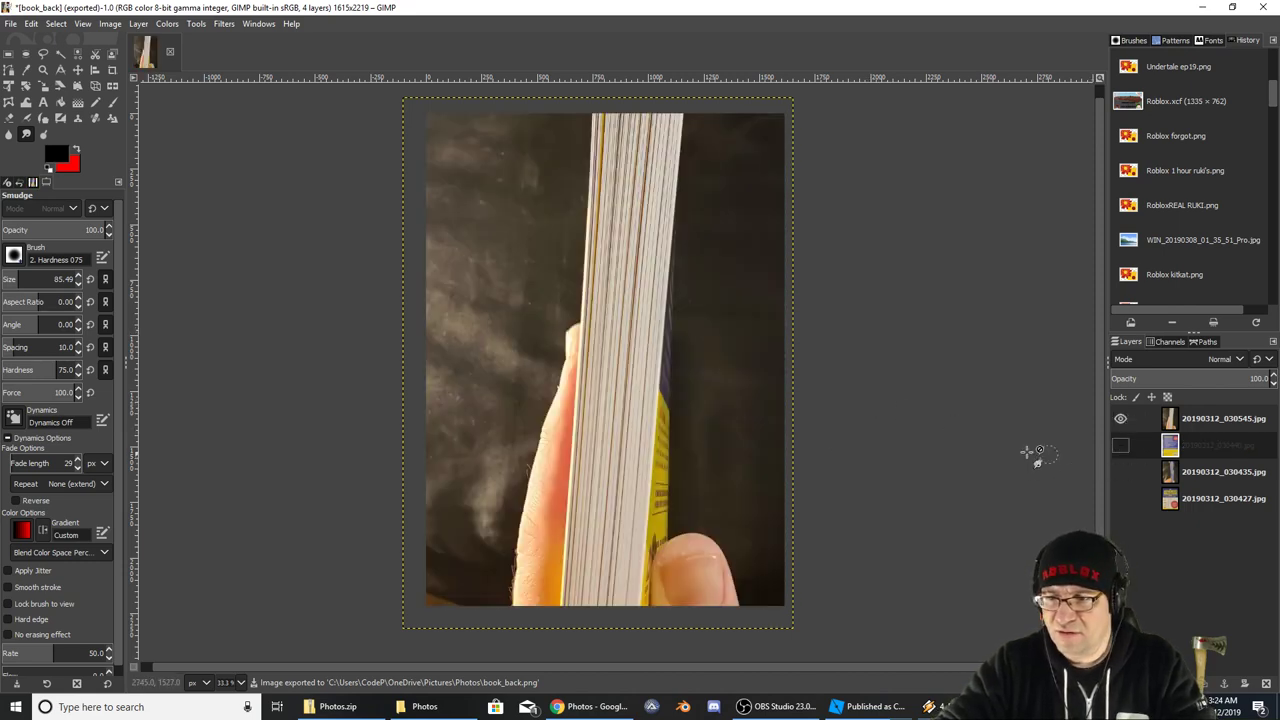
{"action": "key", "text": "ctrl+z"}
{"action": "key", "text": "ctrl+z"}
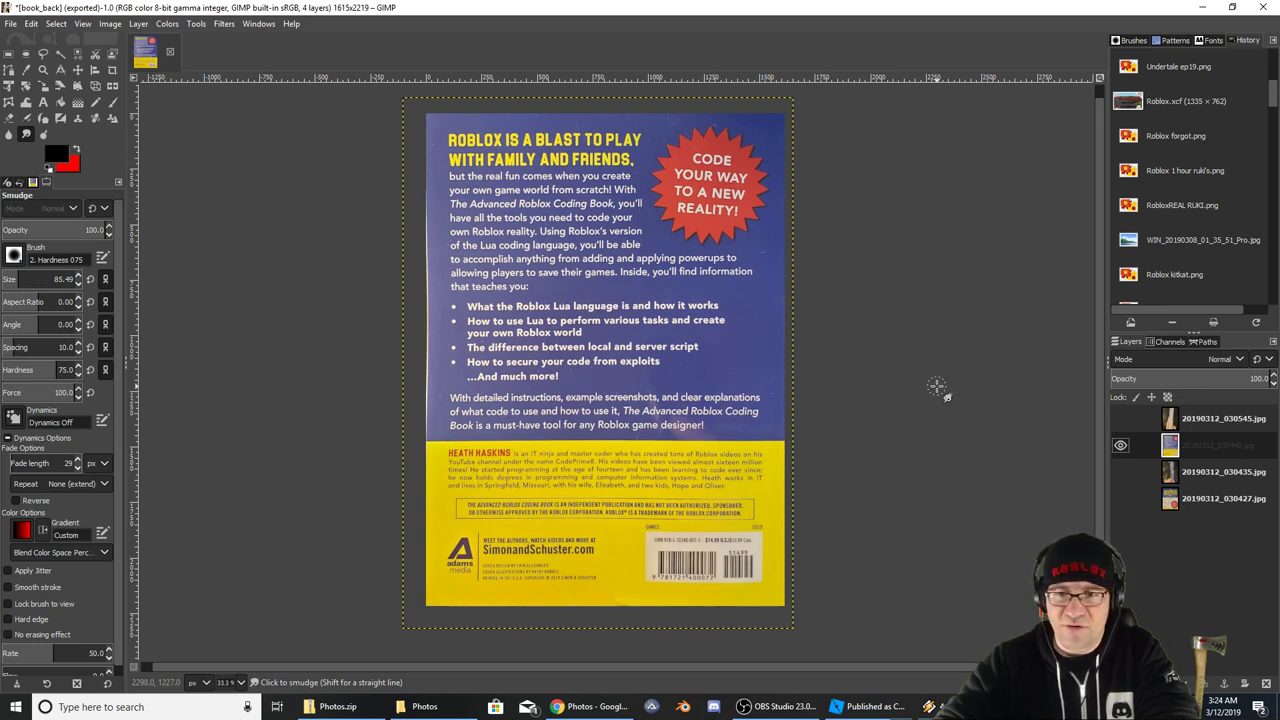
{"action": "key", "text": "ctrl+v"}
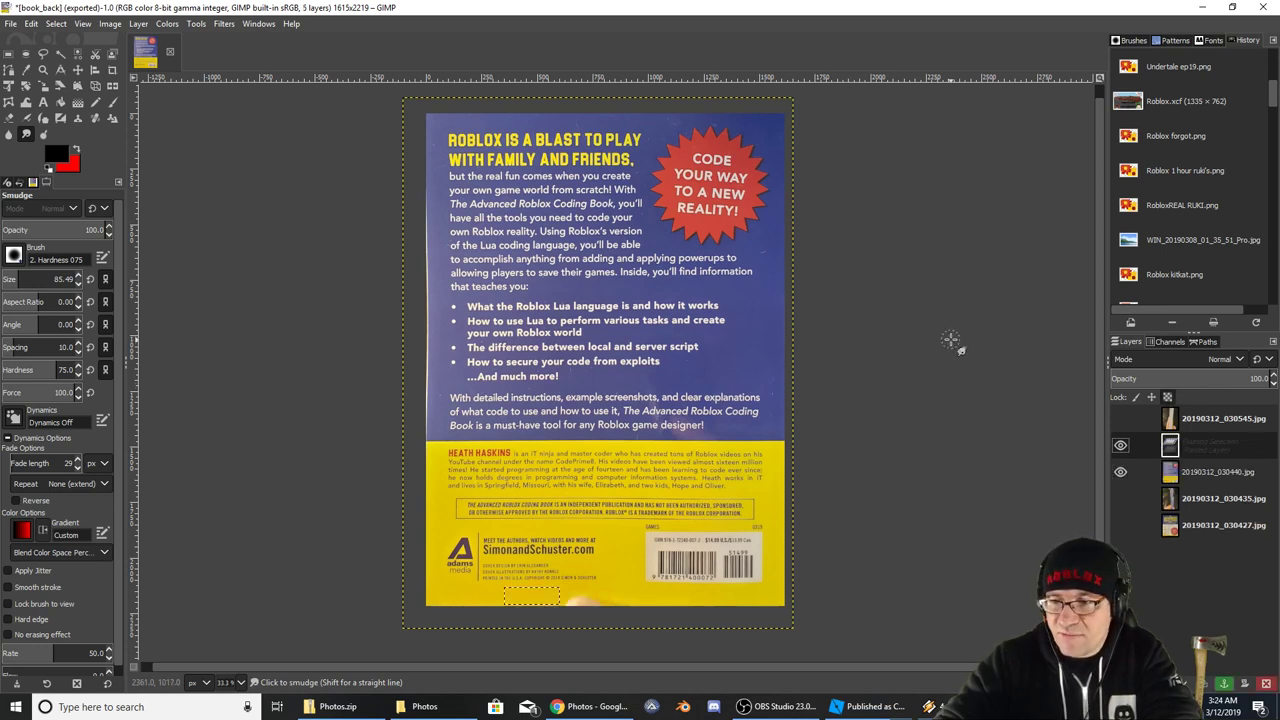
{"action": "left_click", "coordinate": [1120, 471]}
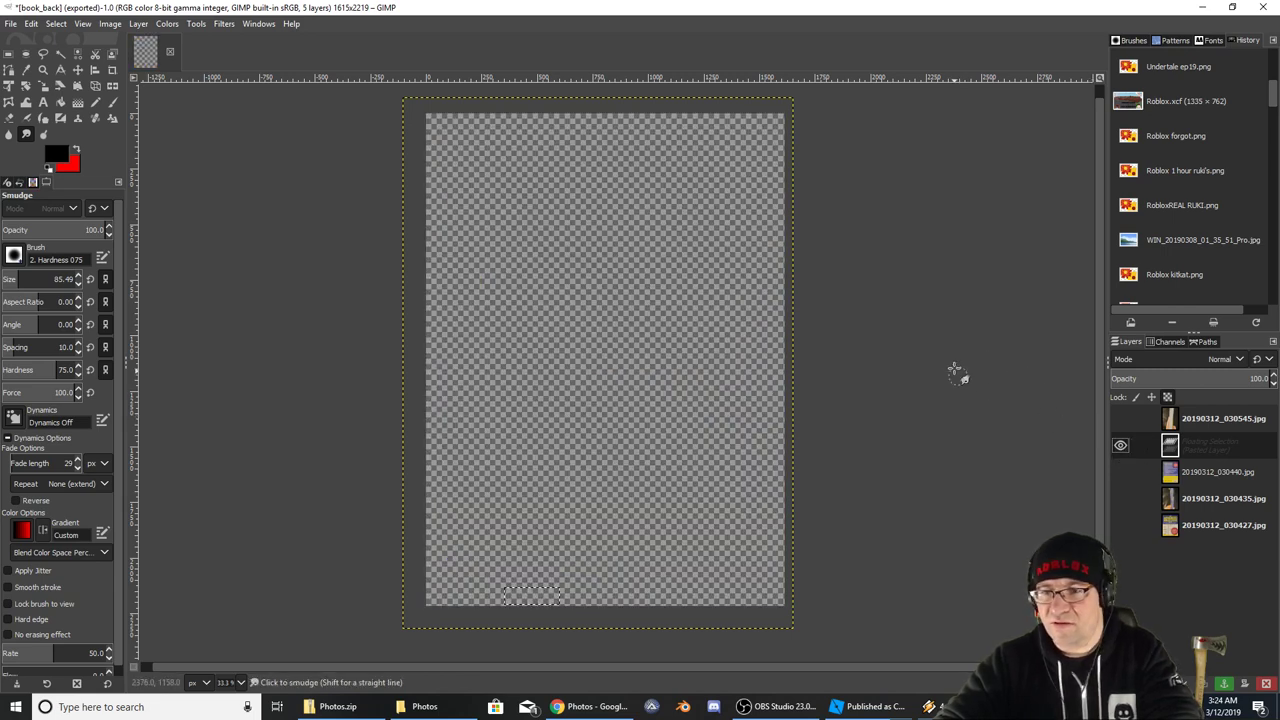
{"action": "key", "text": "ctrl+z"}
{"action": "key", "text": "ctrl+z"}
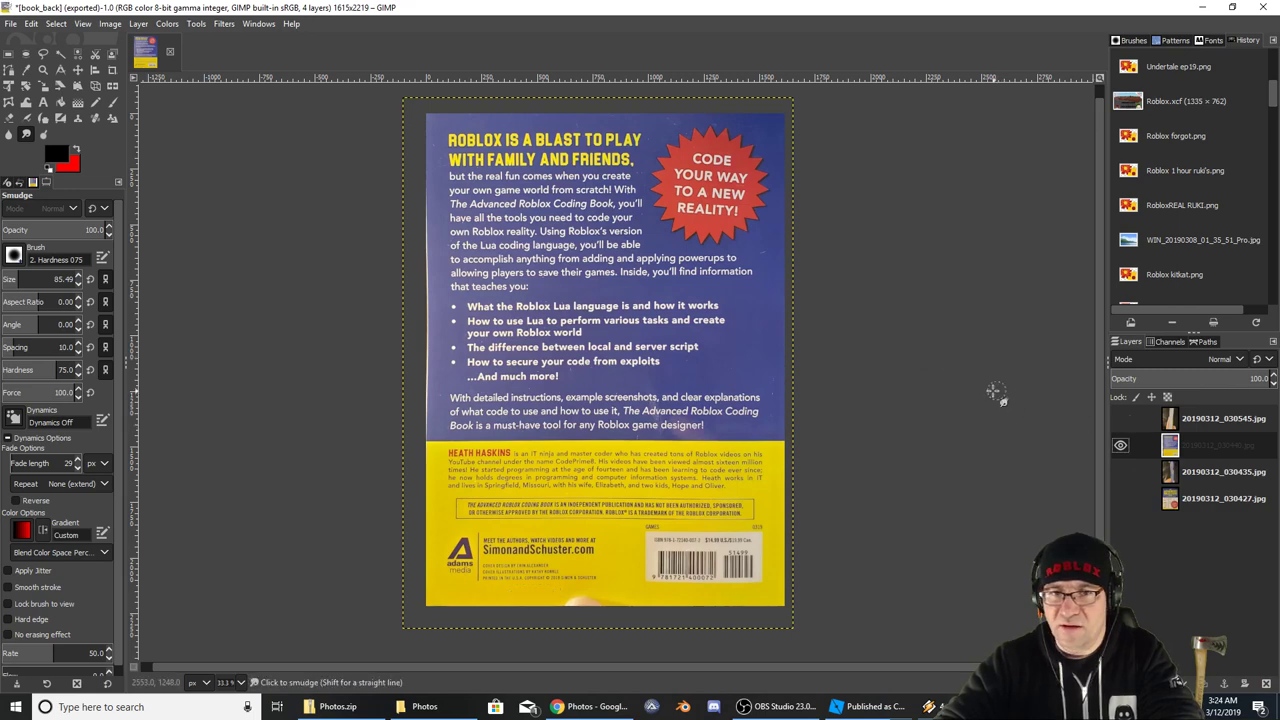
{"action": "key", "text": "ctrl+z"}
{"action": "key", "text": "ctrl+z"}
{"action": "key", "text": "ctrl+z"}
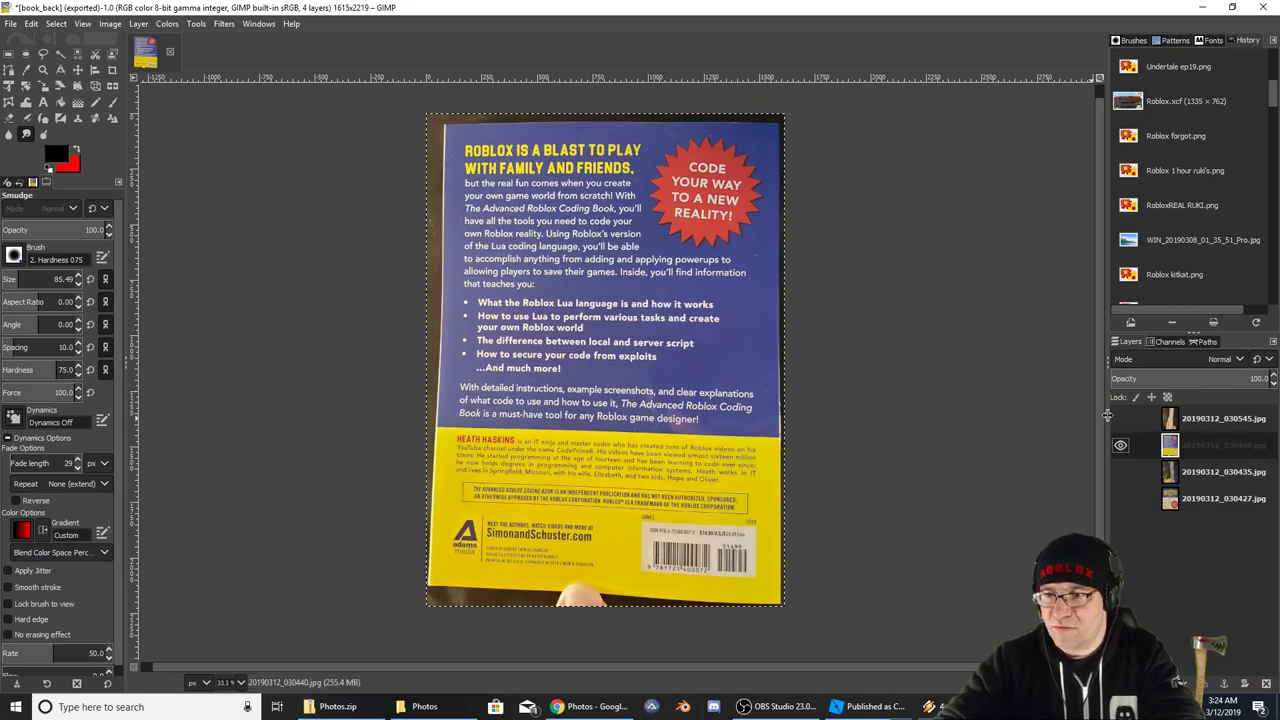
{"action": "key", "text": "ctrl+z"}
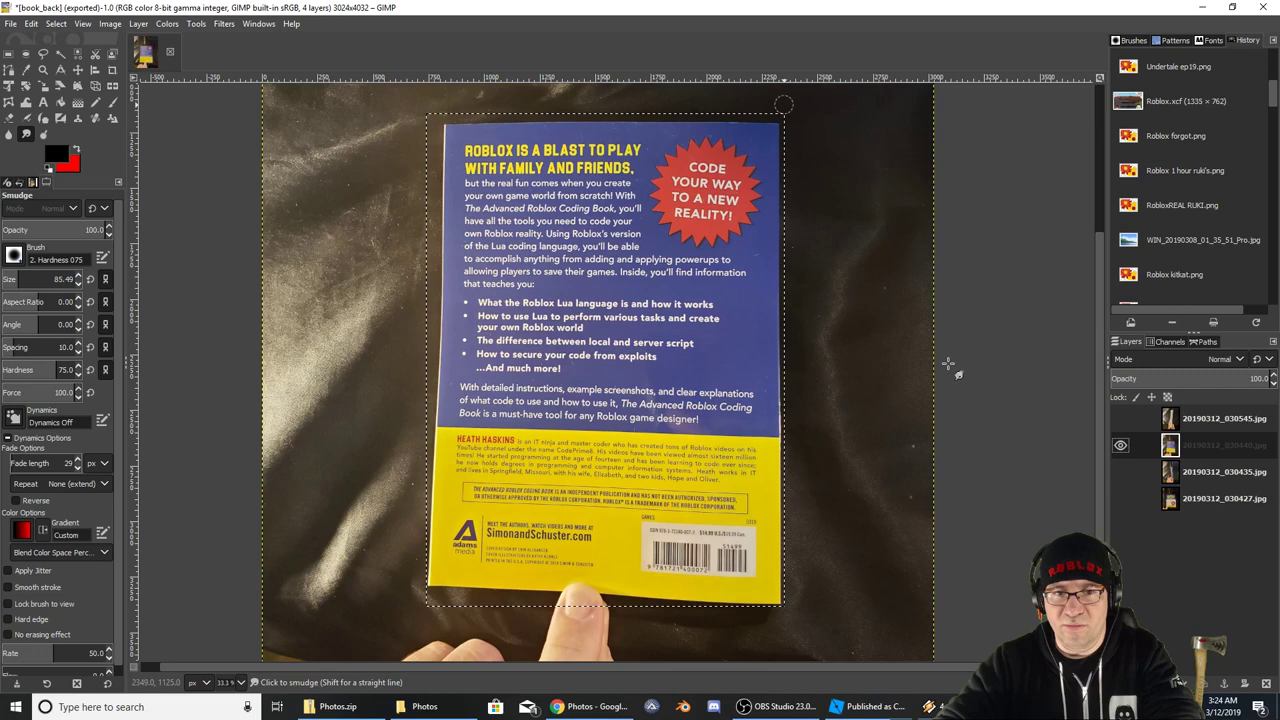
Show only the 20190312_030545.jpg photo and crop the image to a rectangle of about 649 × 3377 px around the book's page block
{"action": "left_click", "coordinate": [1120, 418]}
{"action": "left_click", "coordinate": [1120, 445]}
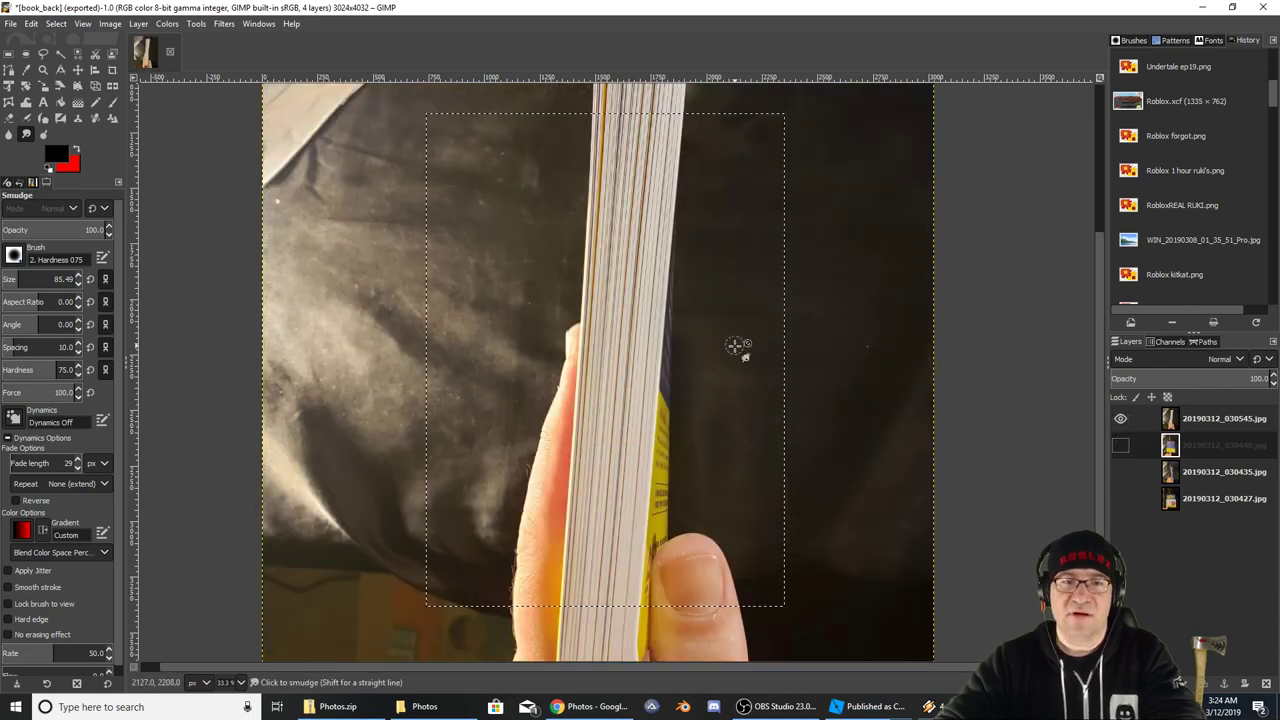
{"action": "scroll", "coordinate": [740, 350], "scroll_direction": "down", "scroll_amount": 1, "text": "ctrl"}
{"action": "scroll", "coordinate": [743, 351], "scroll_direction": "down", "scroll_amount": 1, "text": "ctrl"}
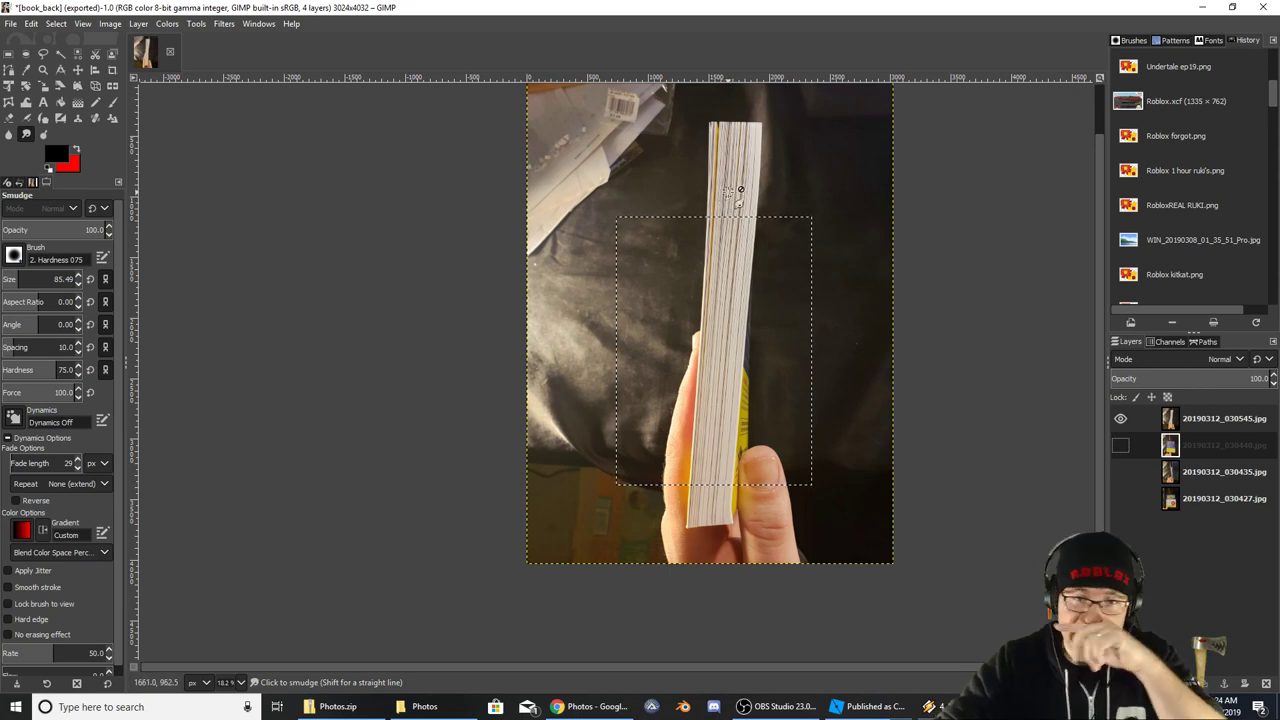
{"action": "left_click", "coordinate": [9, 55]}
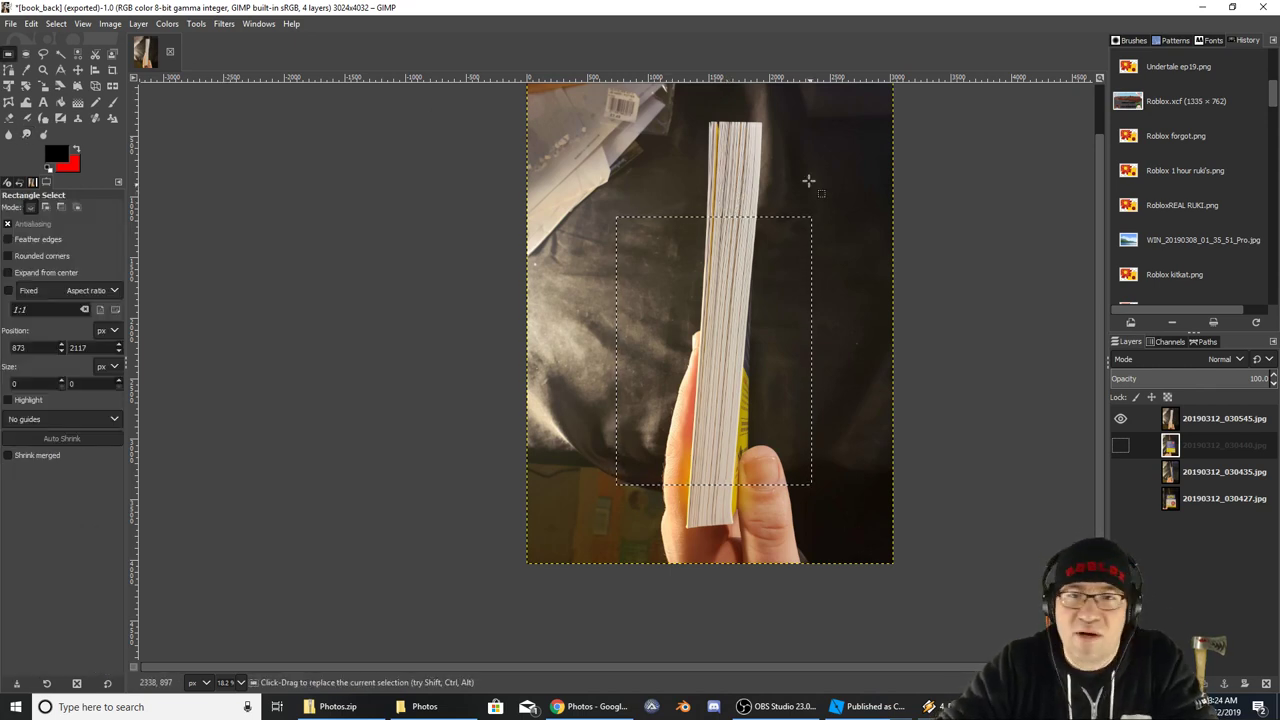
{"action": "left_click_drag", "start_coordinate": [763, 129], "coordinate": [686, 528]}
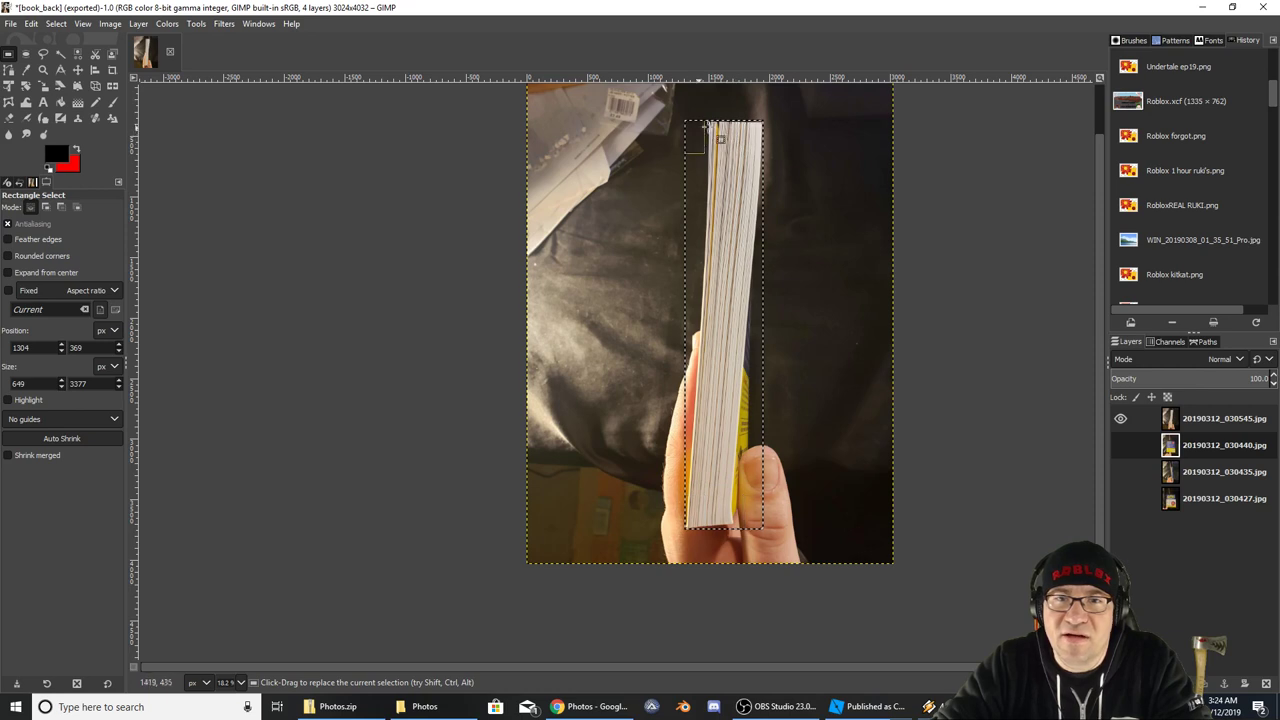
{"action": "left_click", "coordinate": [79, 85]}
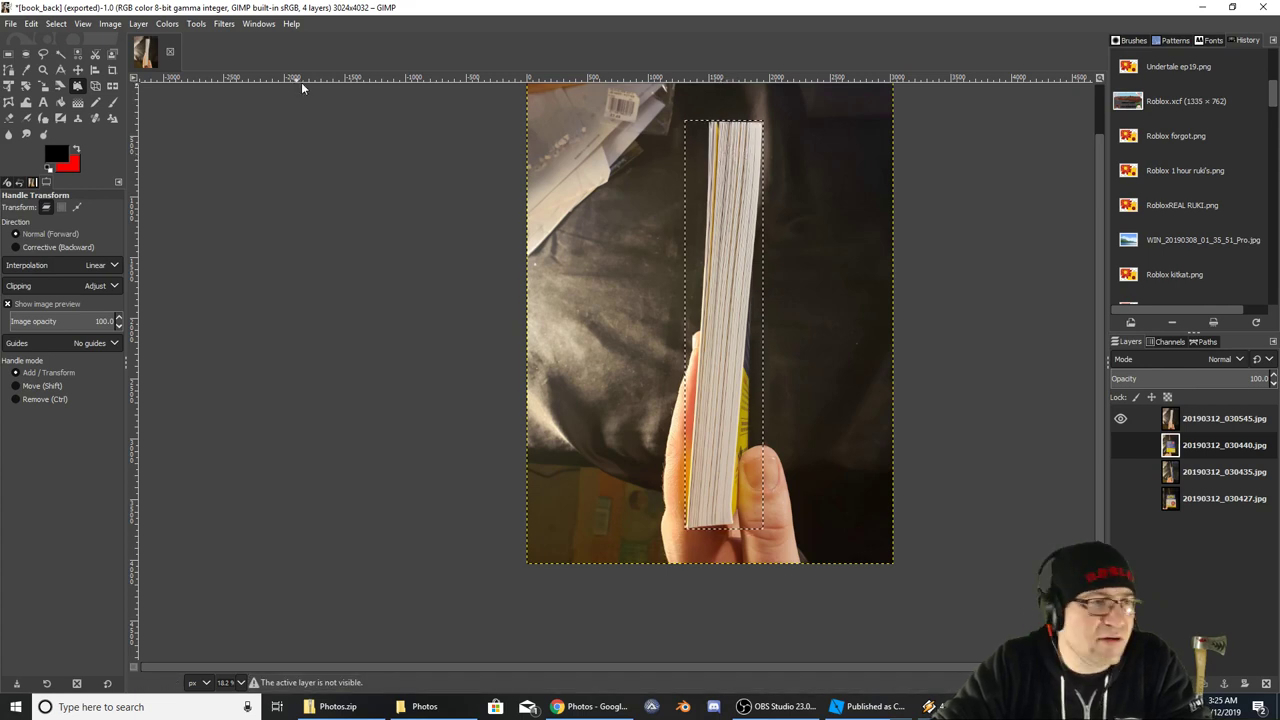
{"action": "left_click", "coordinate": [108, 24]}
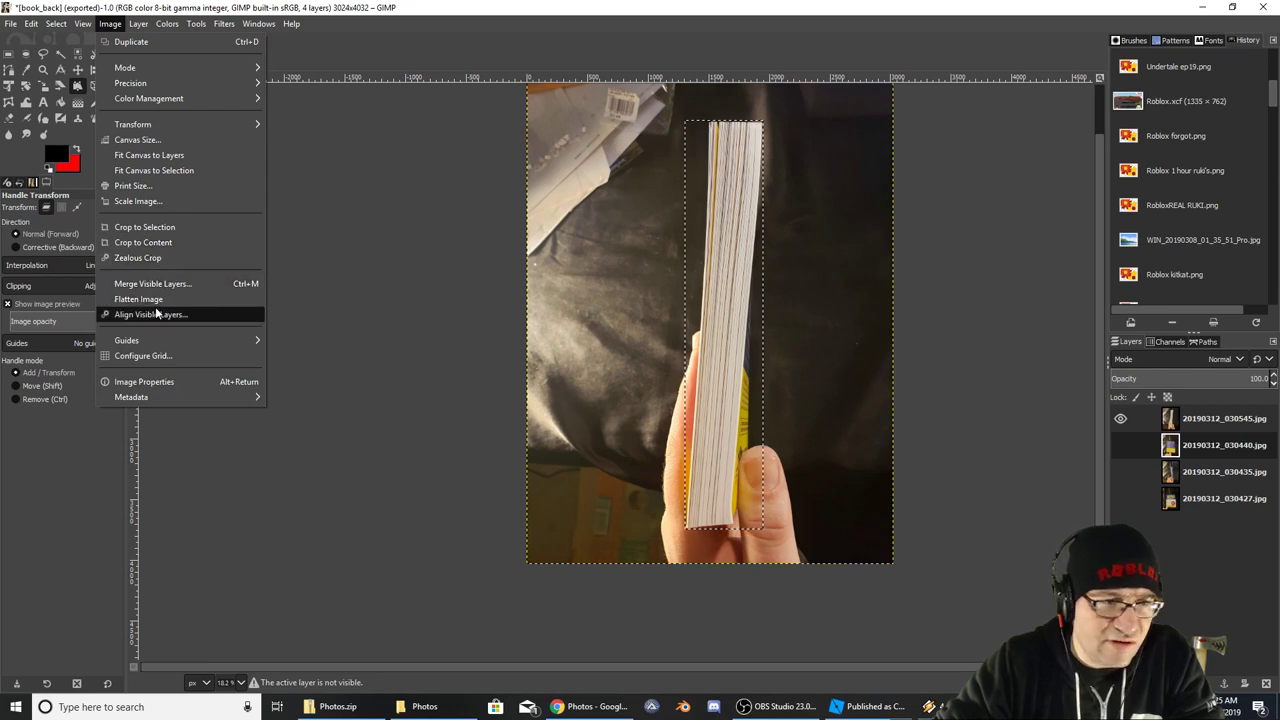
{"action": "left_click", "coordinate": [145, 227]}
{"action": "scroll", "coordinate": [775, 242], "scroll_direction": "up", "scroll_amount": 1, "text": "ctrl"}
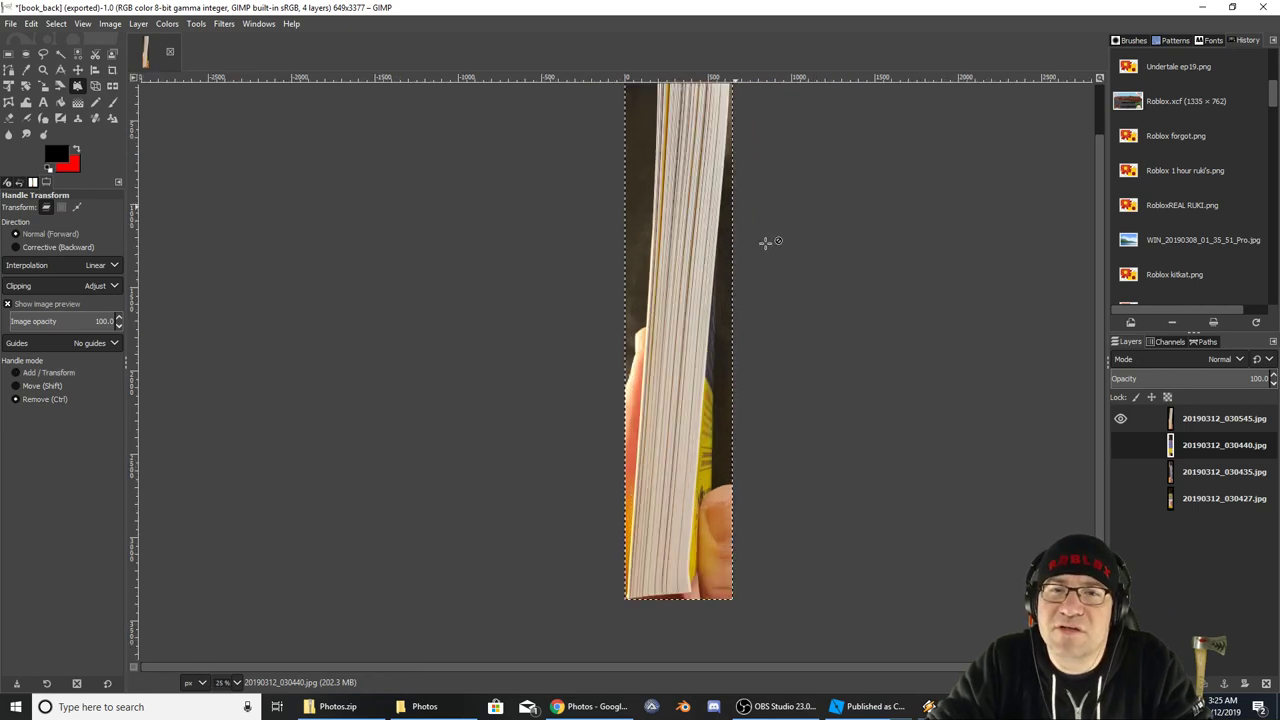
Start a Perspective transform on the 20190312_030545.jpg layer, pulling its upper corners outward until the page block's upper end spans the canvas
{"action": "middle_click_drag", "start_coordinate": [751, 217], "coordinate": [764, 296]}
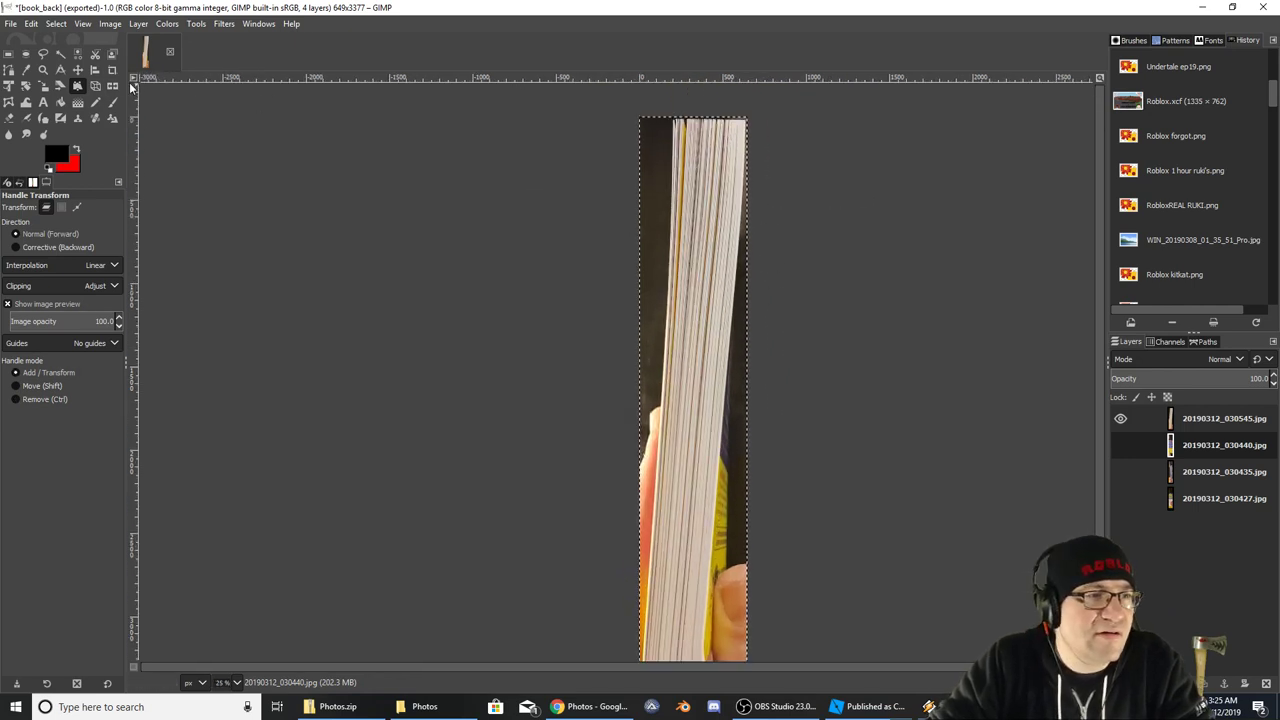
{"action": "left_click", "coordinate": [95, 86]}
{"action": "left_click", "coordinate": [712, 177]}
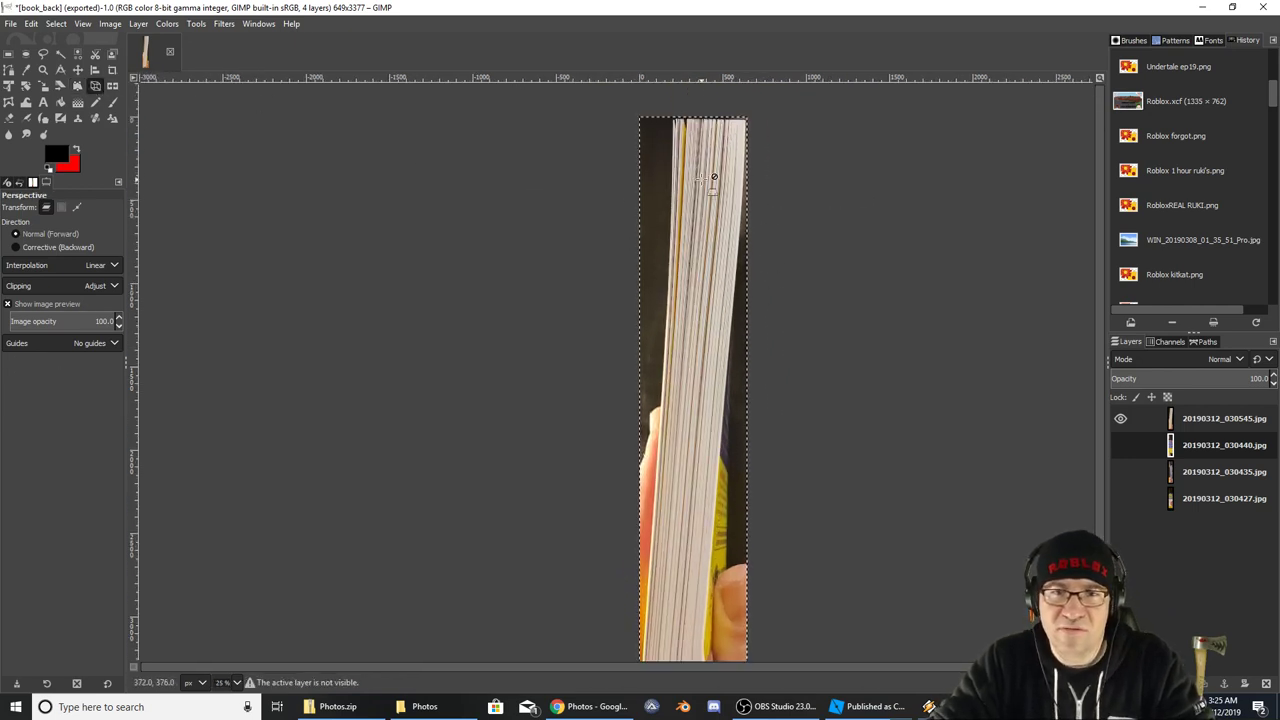
{"action": "left_click", "coordinate": [1196, 420]}
{"action": "left_click", "coordinate": [652, 213]}
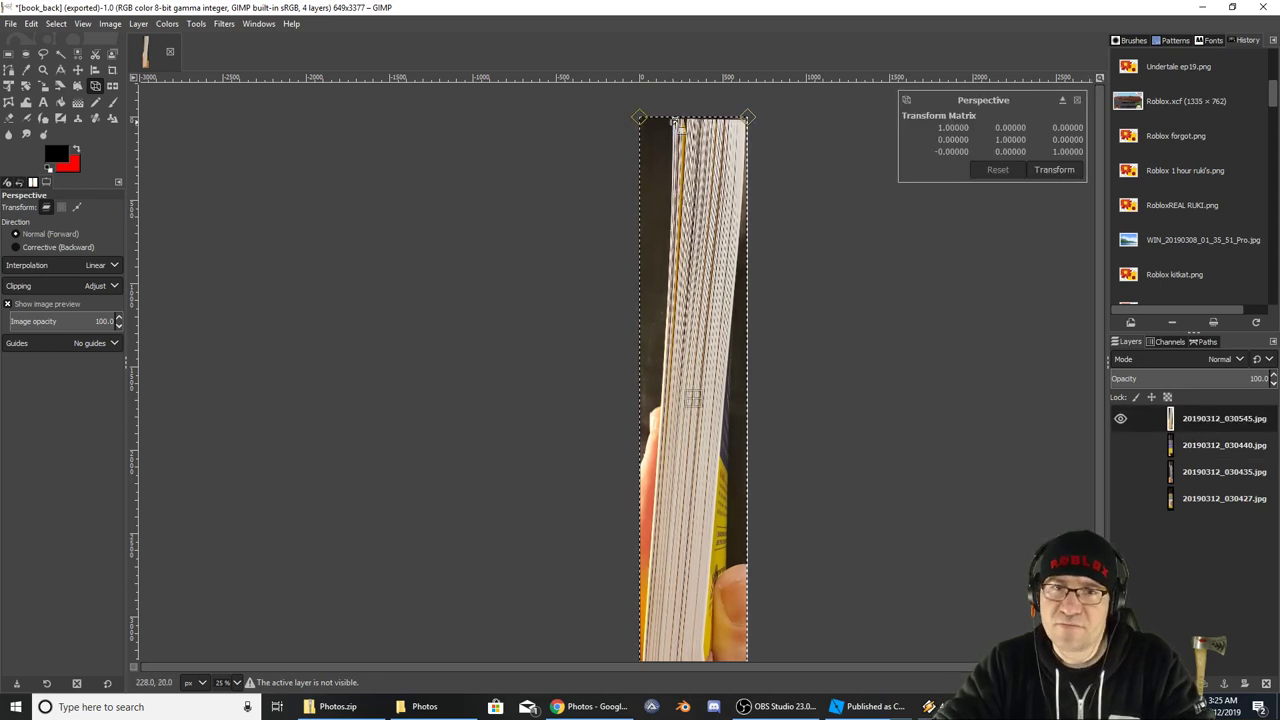
{"action": "left_click_drag", "start_coordinate": [643, 115], "coordinate": [594, 105]}
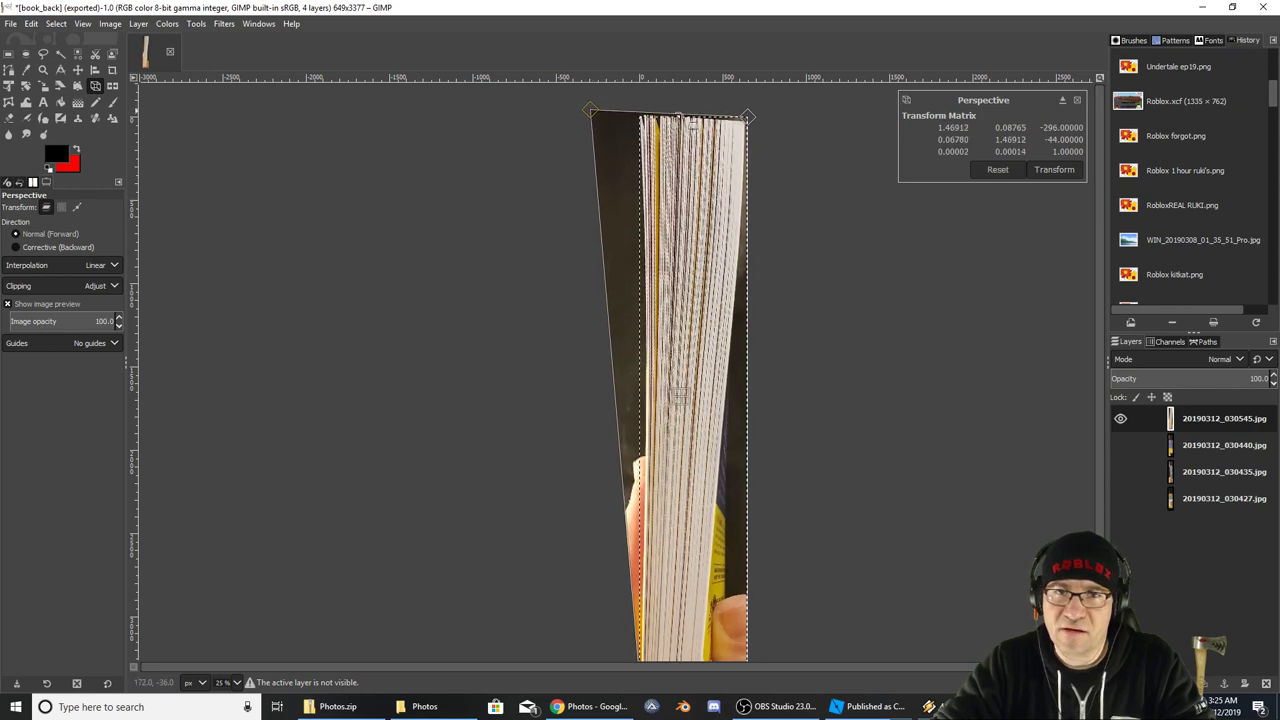
{"action": "left_click_drag", "start_coordinate": [749, 116], "coordinate": [751, 111]}
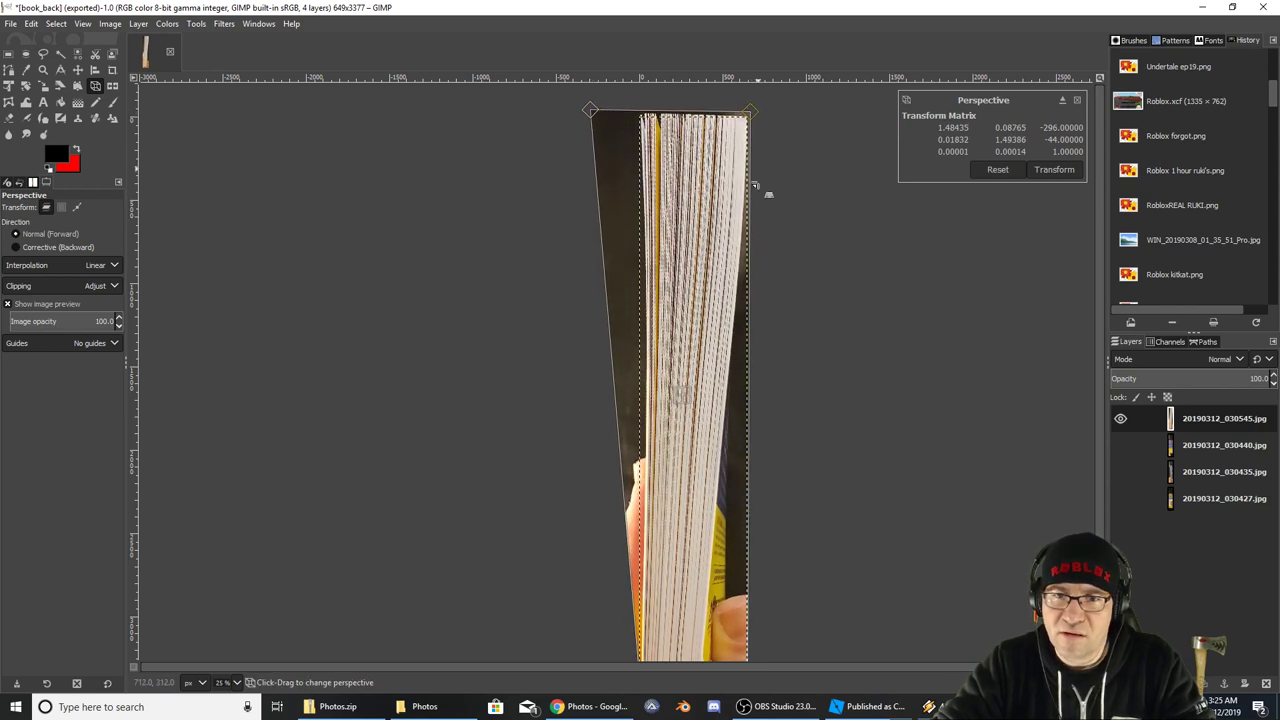
Pull the lower corners outward until the page block fills the canvas width, apply the perspective and anchor the floating result to its layer
{"action": "scroll", "coordinate": [748, 260], "scroll_direction": "down", "scroll_amount": 1}
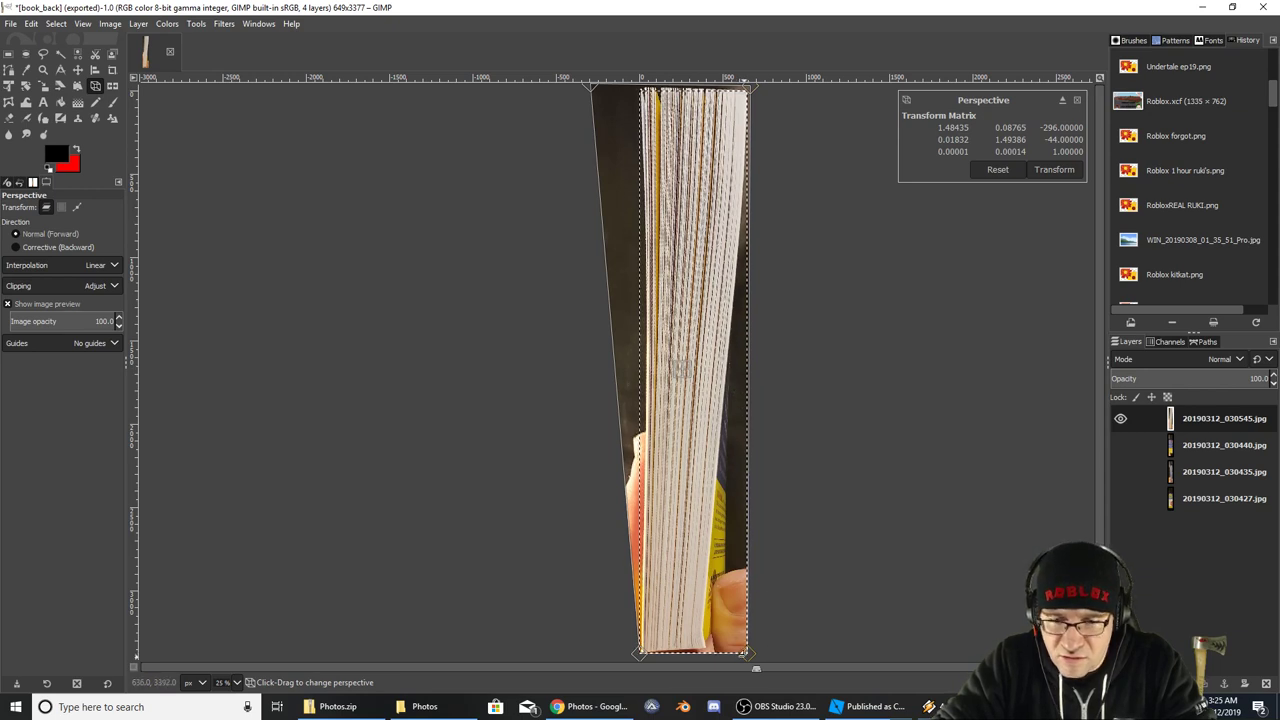
{"action": "left_click_drag", "start_coordinate": [744, 654], "coordinate": [833, 660]}
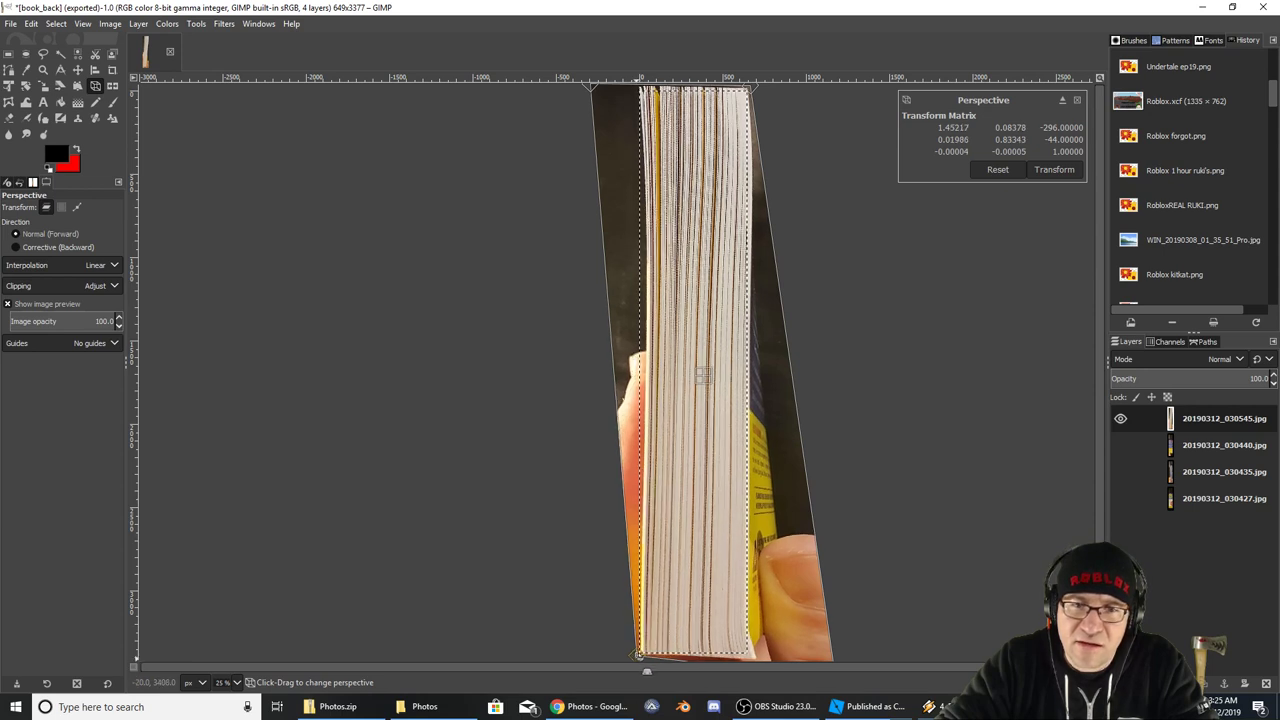
{"action": "mouse_move", "coordinate": [628, 668]}
{"action": "left_mouse_down"}
{"action": "mouse_move", "coordinate": [615, 677]}
{"action": "mouse_move", "coordinate": [647, 670]}
{"action": "left_mouse_up"}
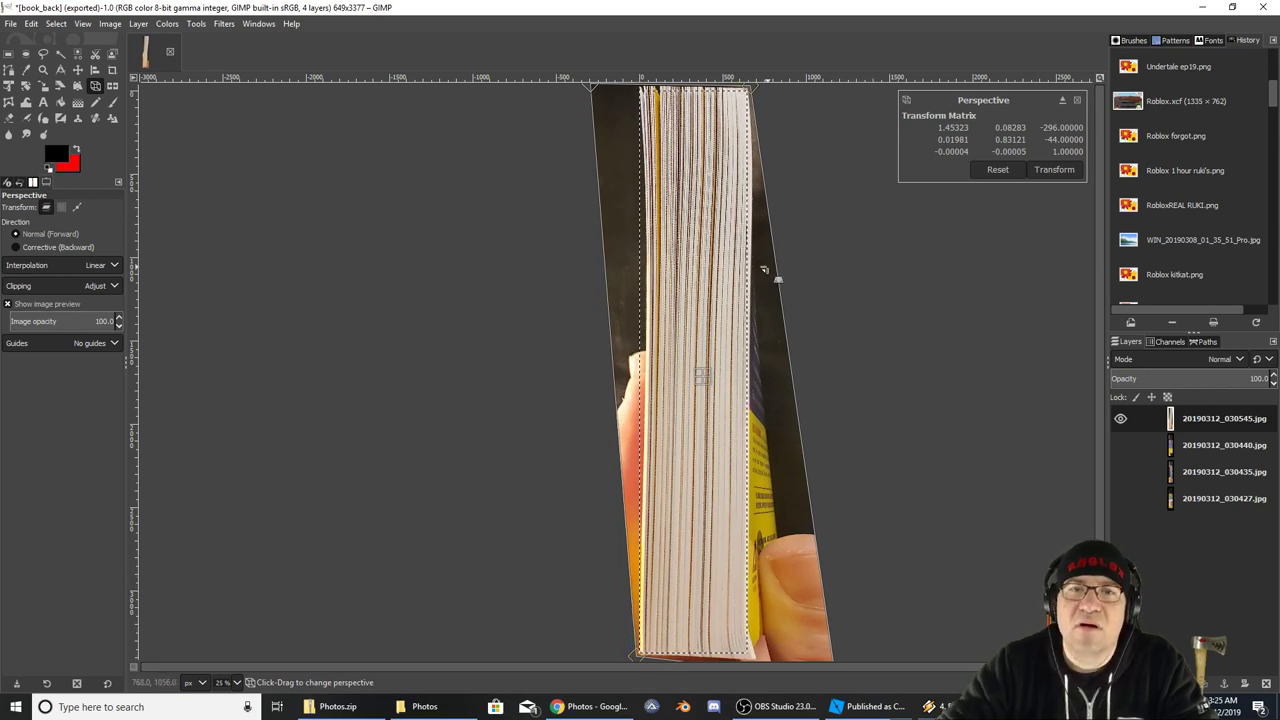
{"action": "scroll", "coordinate": [906, 362], "scroll_direction": "down", "scroll_amount": 1, "text": "ctrl"}
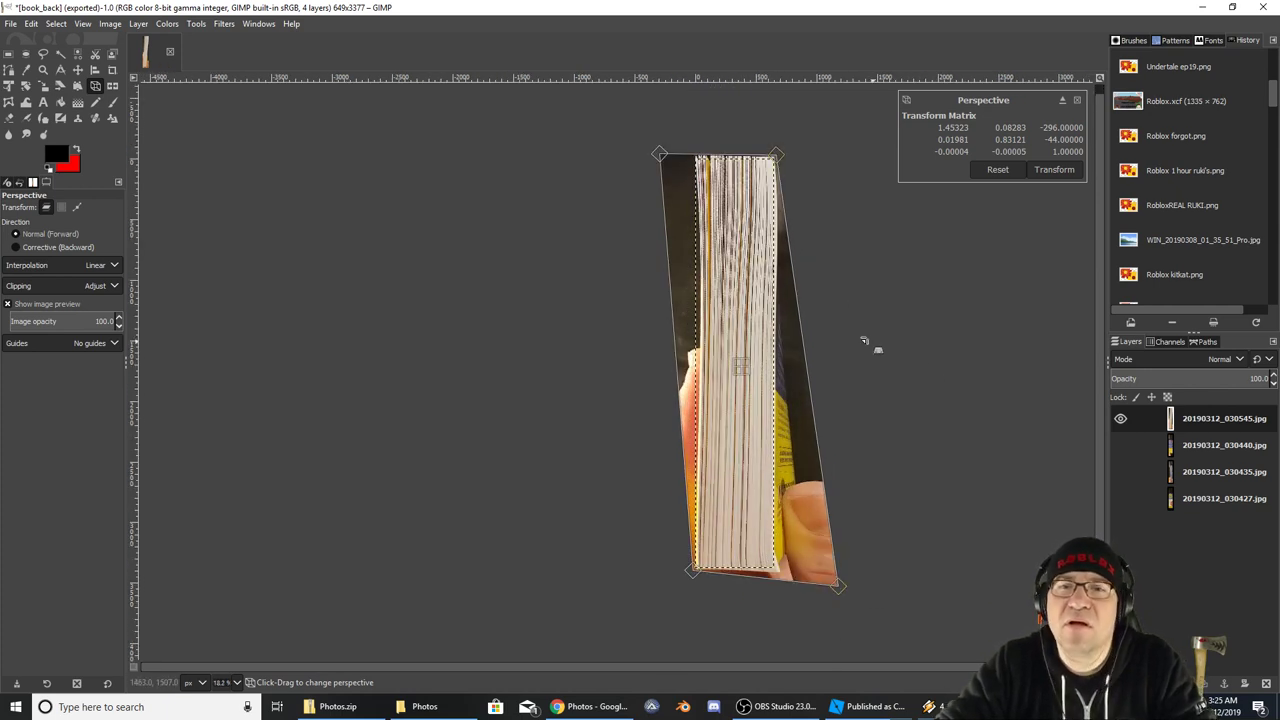
{"action": "left_click", "coordinate": [1054, 169]}
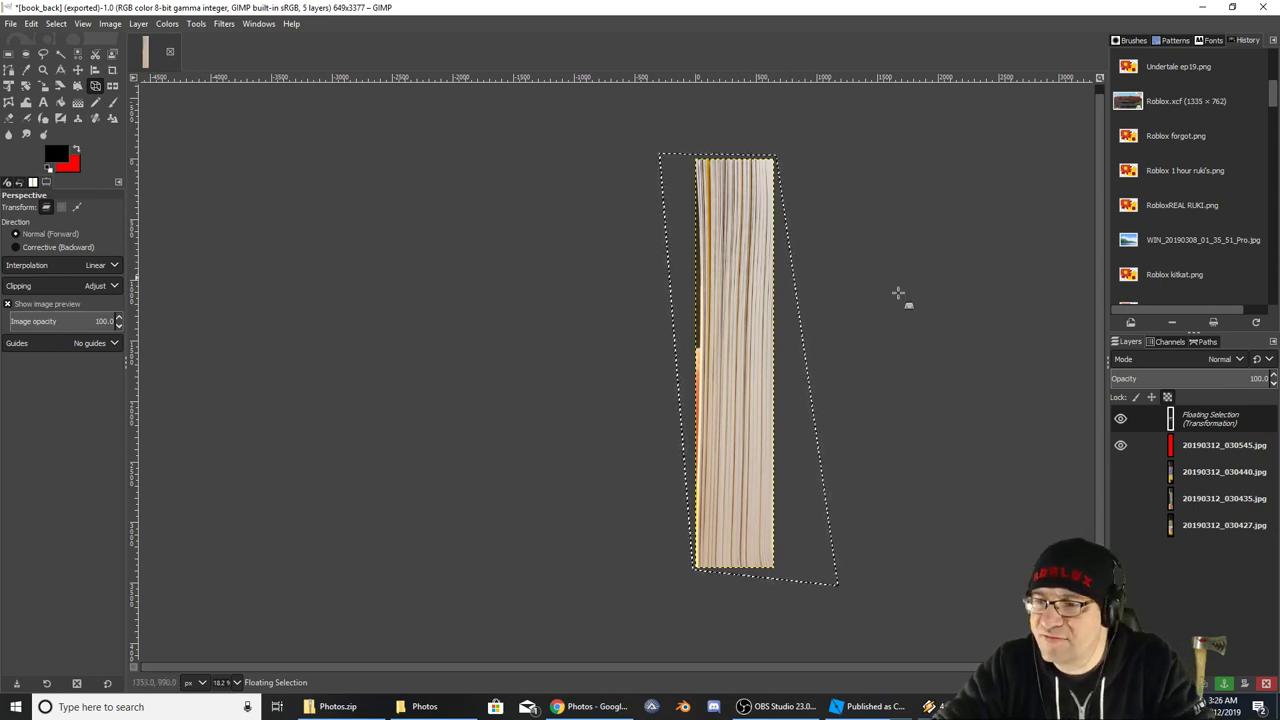
{"action": "right_click", "coordinate": [1215, 430]}
{"action": "left_click", "coordinate": [1131, 157]}
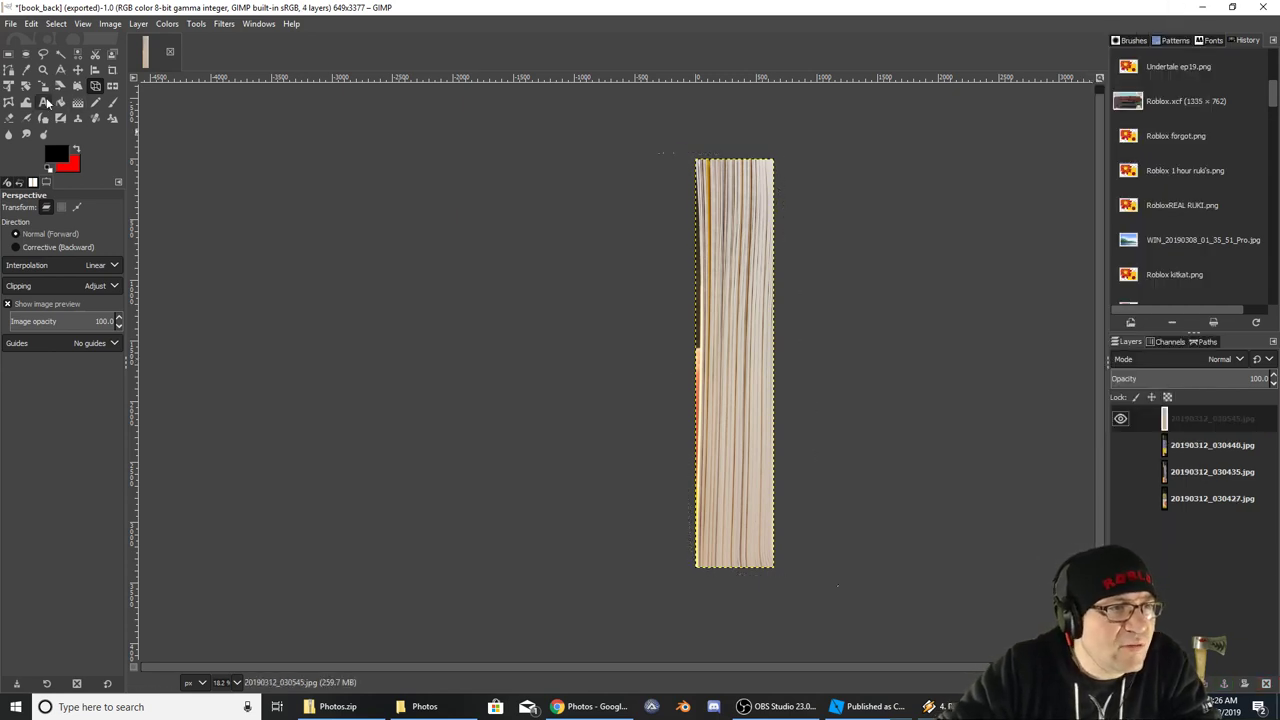
{"action": "left_click", "coordinate": [78, 86]}
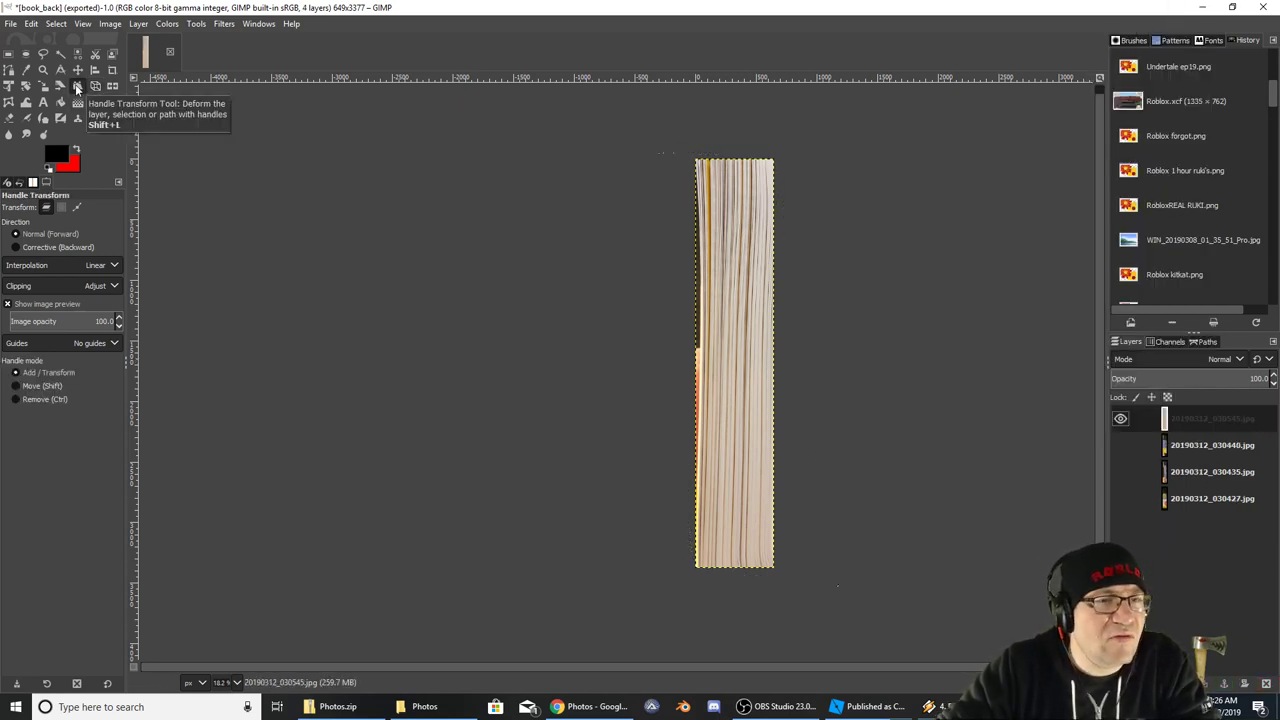
{"action": "left_click", "coordinate": [697, 160]}
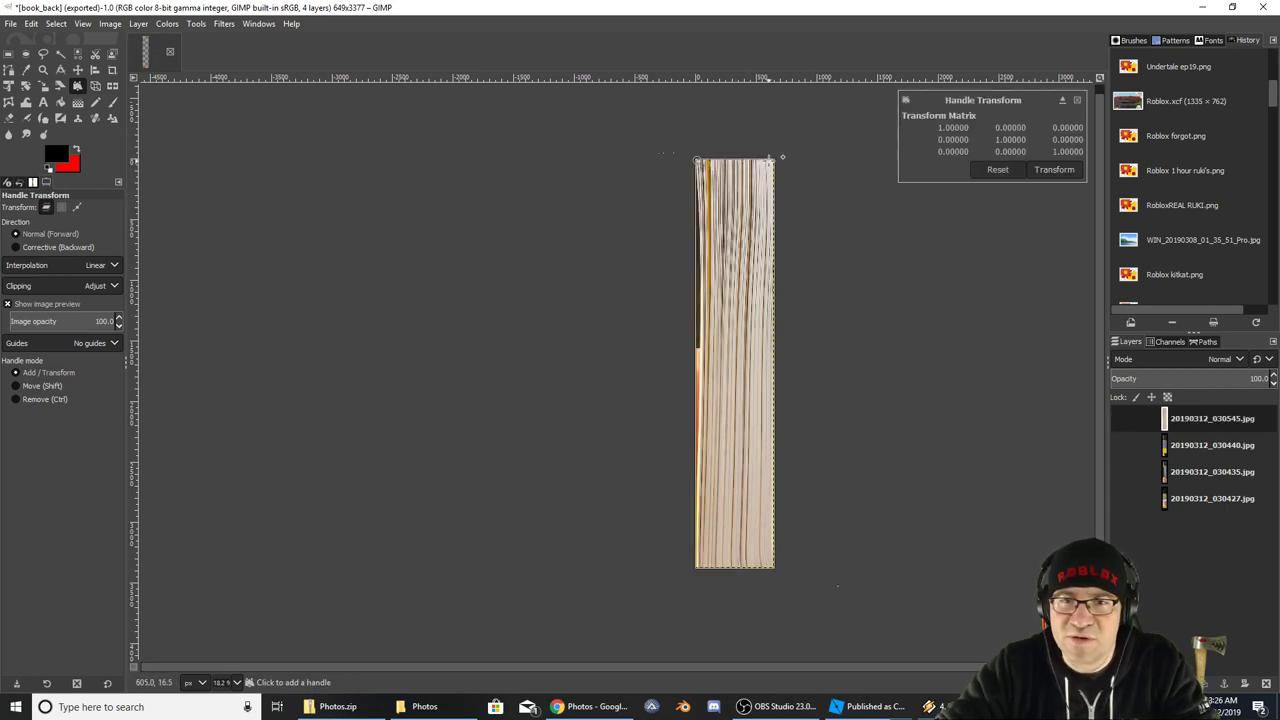
{"action": "left_click", "coordinate": [769, 160]}
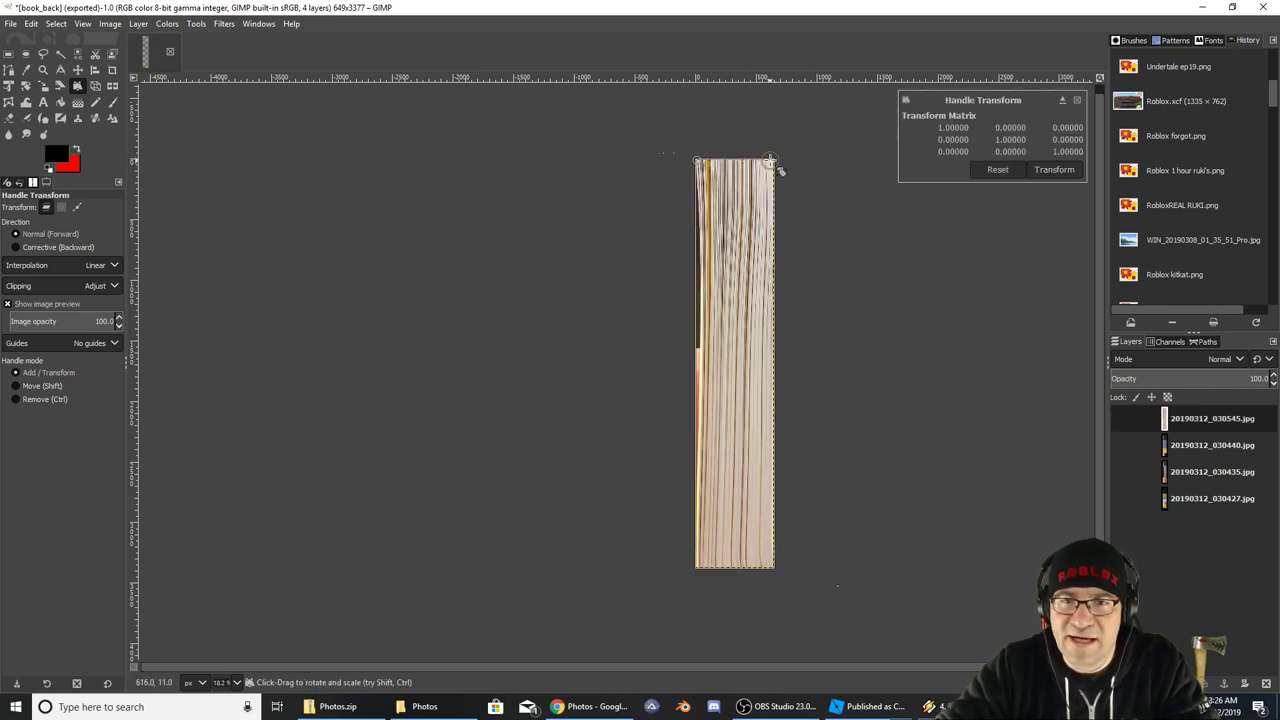
{"action": "left_click", "coordinate": [775, 346]}
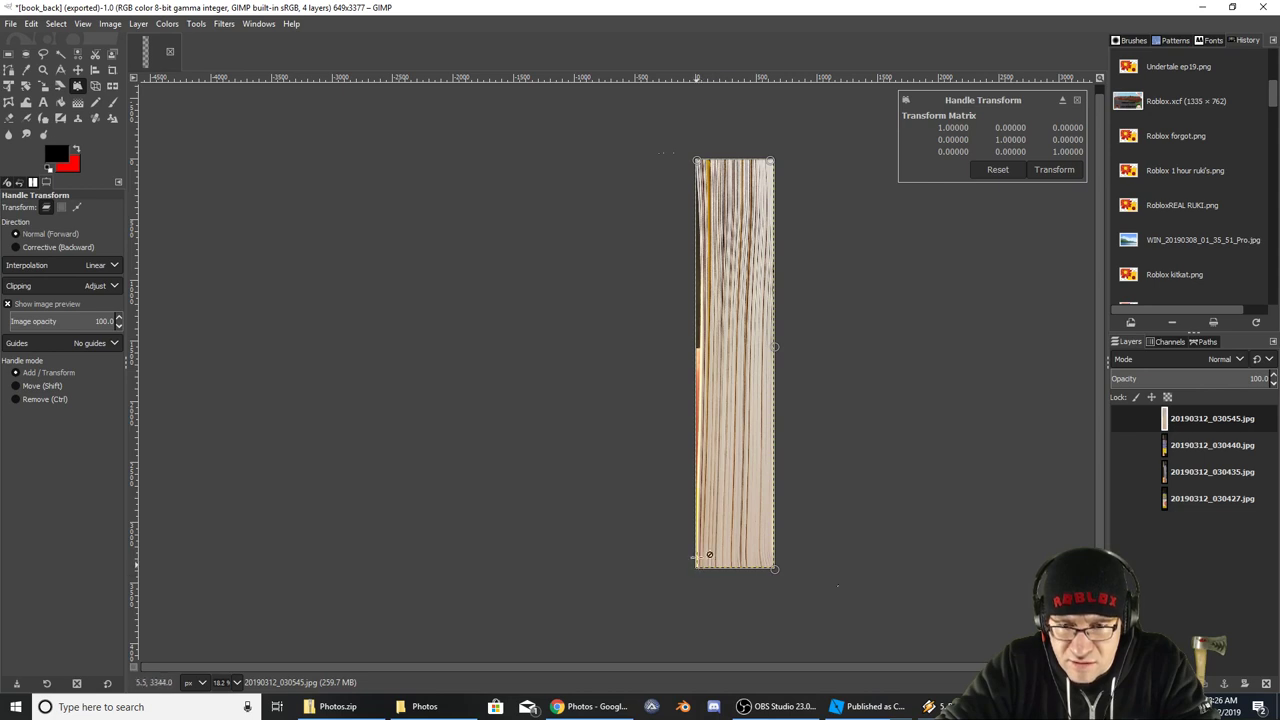
{"action": "left_click_drag", "start_coordinate": [776, 354], "coordinate": [770, 402]}
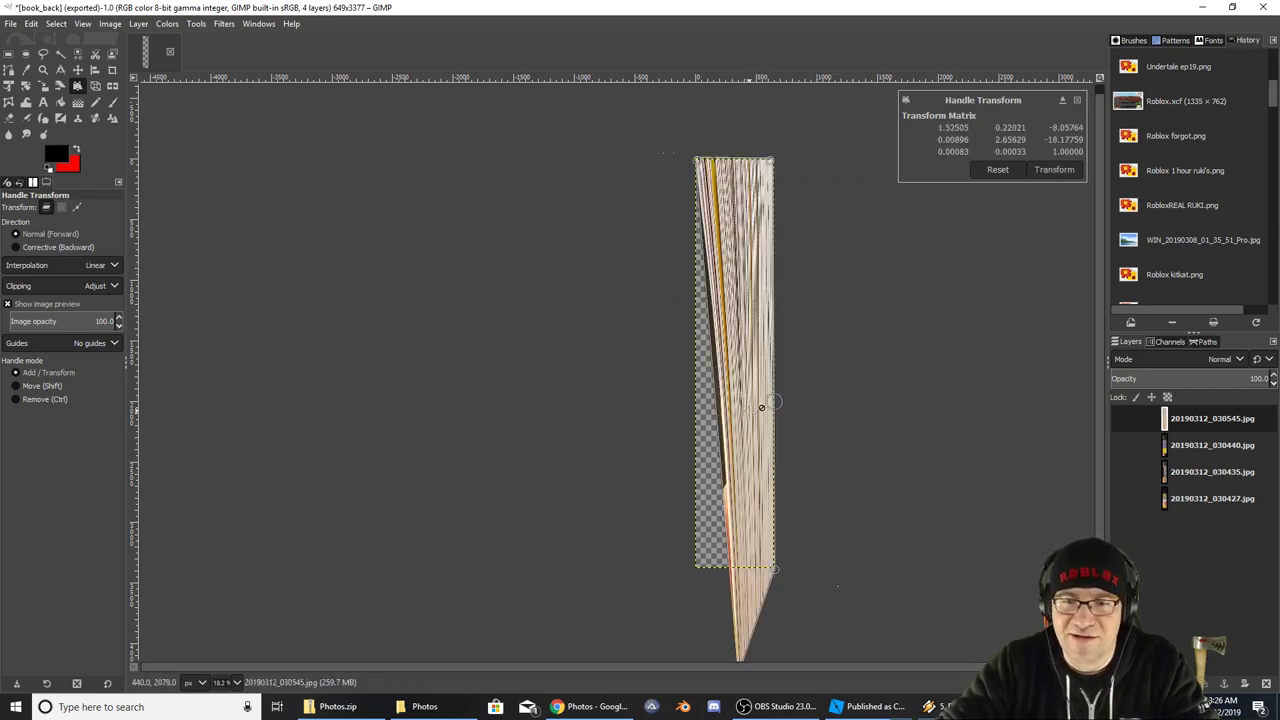
{"action": "scroll", "coordinate": [708, 551], "scroll_direction": "down", "scroll_amount": 1, "text": "ctrl"}
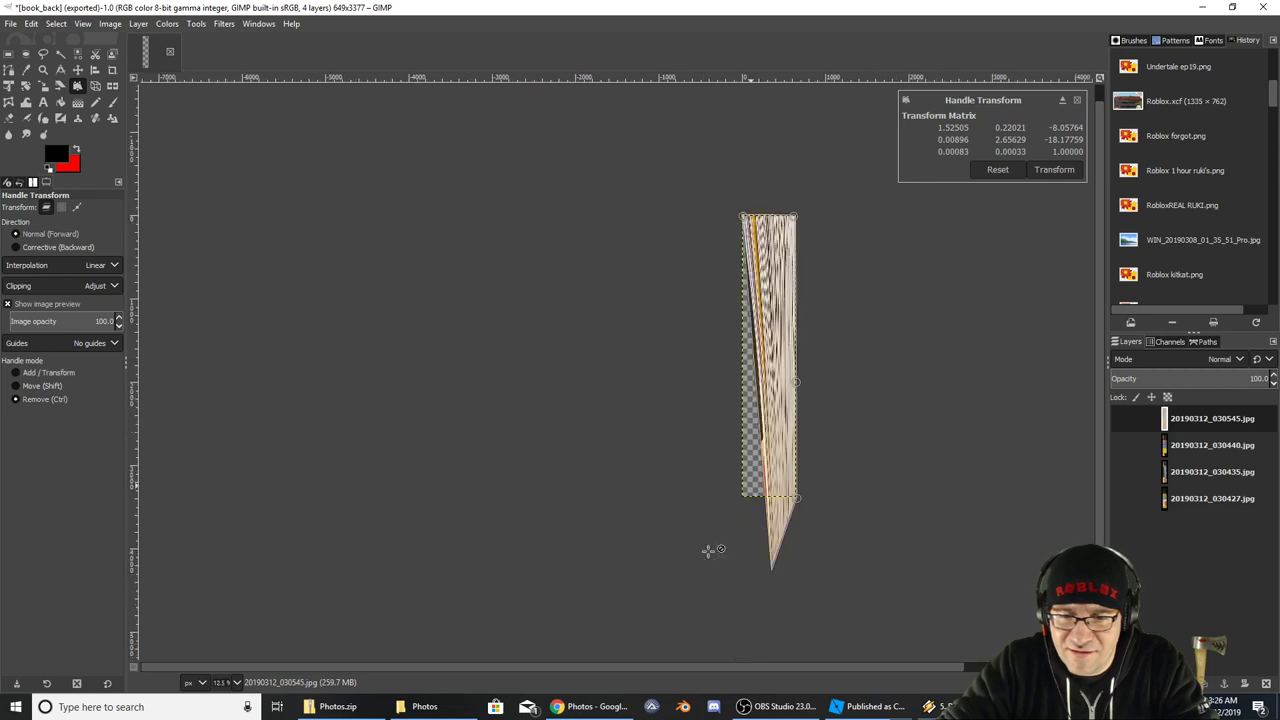
{"action": "left_click_drag", "start_coordinate": [797, 498], "coordinate": [899, 377]}
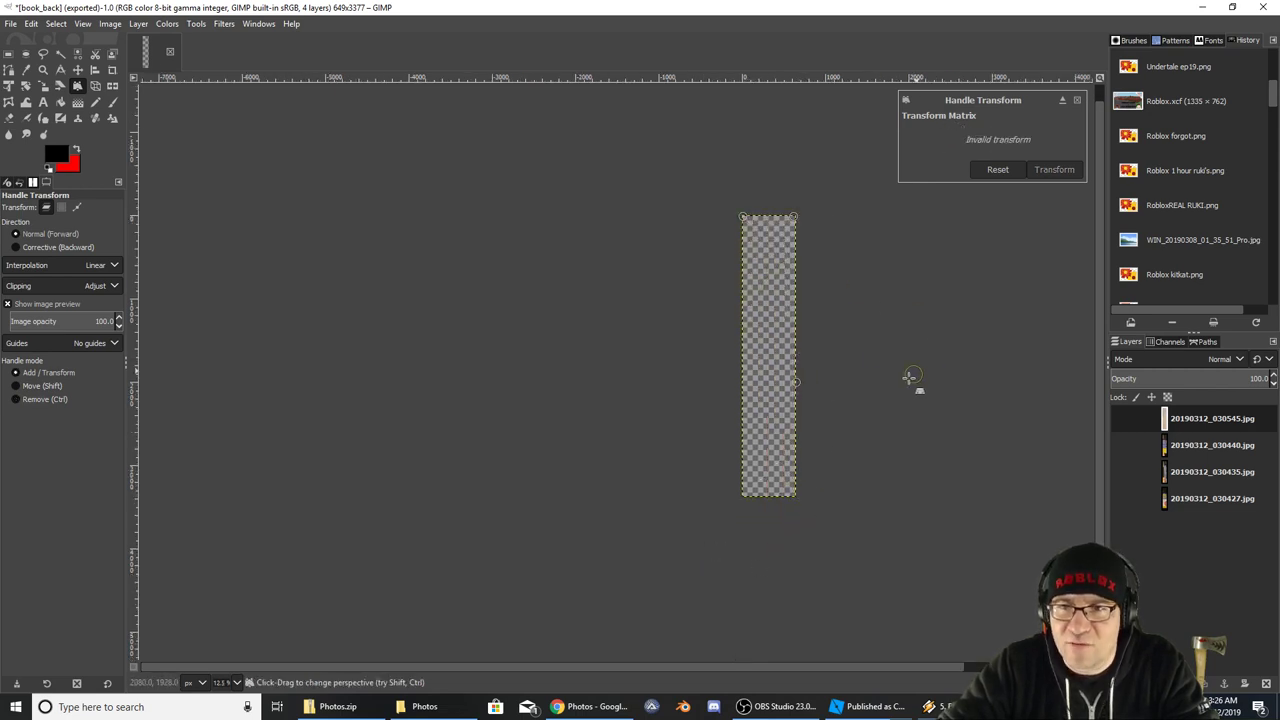
{"action": "left_click", "coordinate": [997, 170]}
{"action": "scroll", "coordinate": [786, 463], "scroll_direction": "up", "scroll_amount": 1, "text": "ctrl"}
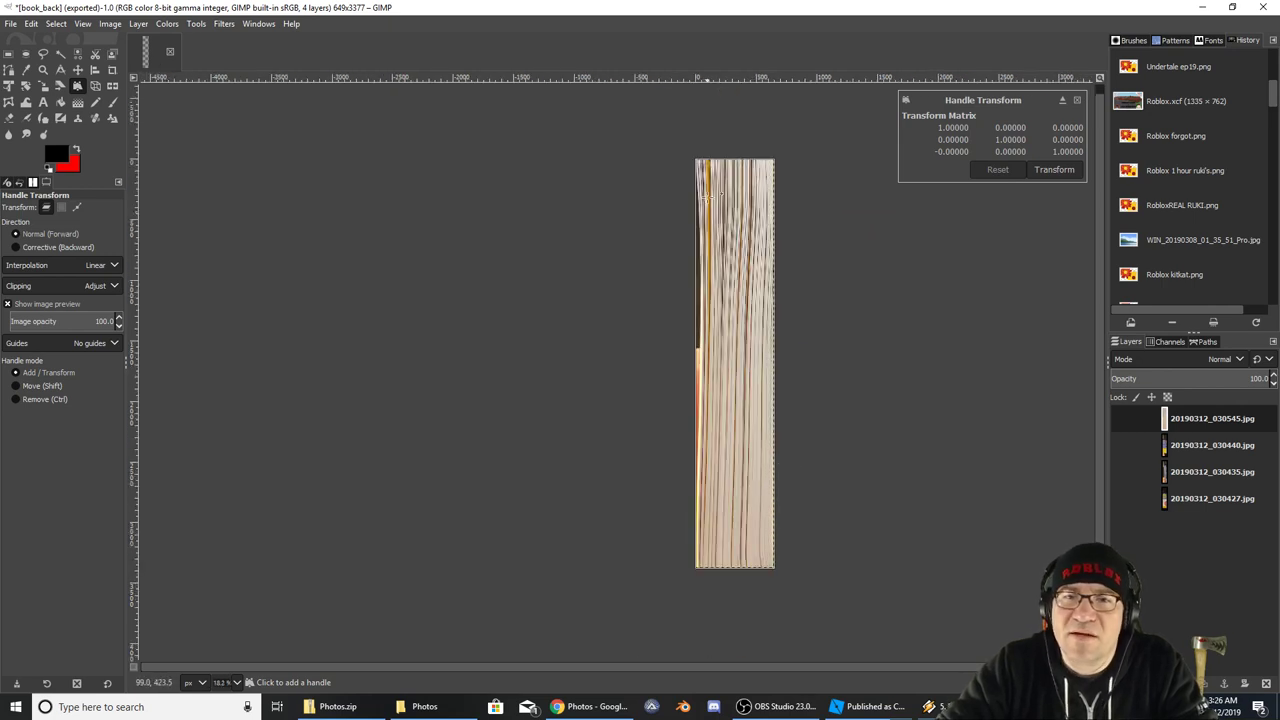
Handle-transform the 20190312_030545.jpg layer with a handle at each corner, pulling its upper-left corner slightly outward, and apply it
{"action": "left_click", "coordinate": [695, 159]}
{"action": "left_click", "coordinate": [773, 159]}
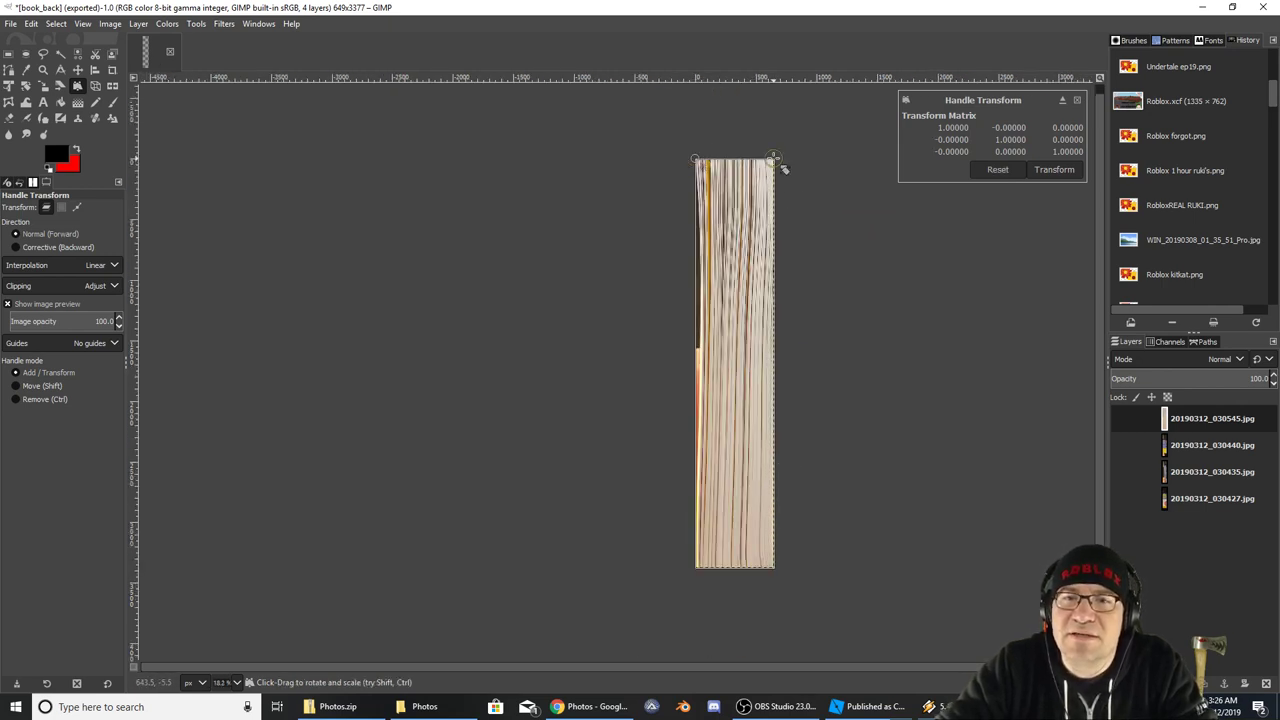
{"action": "left_click", "coordinate": [774, 569]}
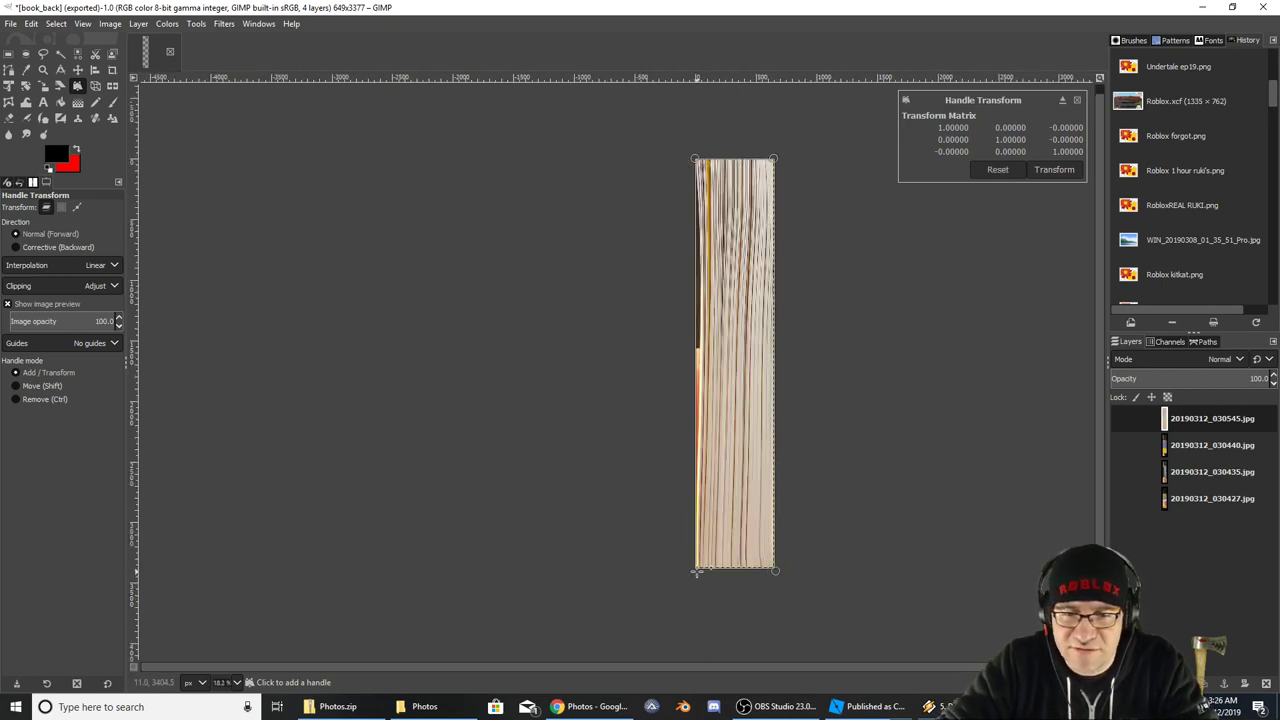
{"action": "left_click", "coordinate": [696, 570]}
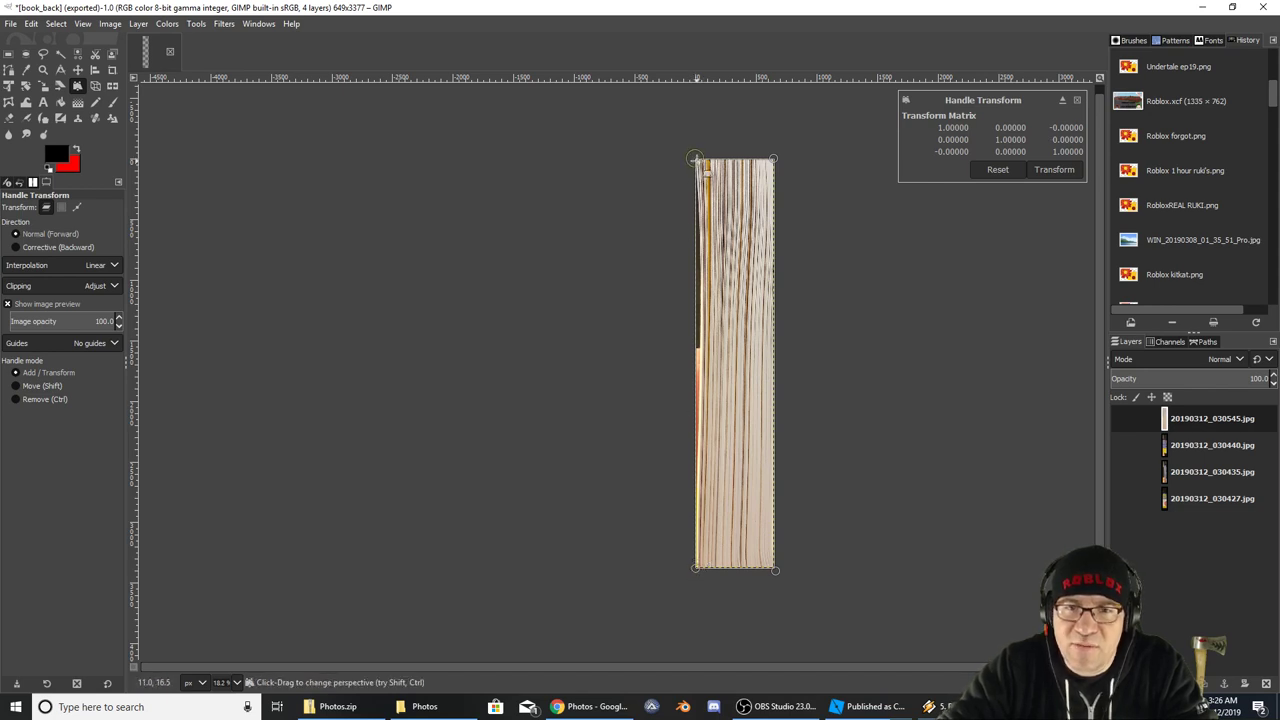
{"action": "mouse_move", "coordinate": [695, 159]}
{"action": "left_mouse_down"}
{"action": "mouse_move", "coordinate": [681, 212]}
{"action": "mouse_move", "coordinate": [657, 152]}
{"action": "mouse_move", "coordinate": [685, 159]}
{"action": "left_mouse_up"}
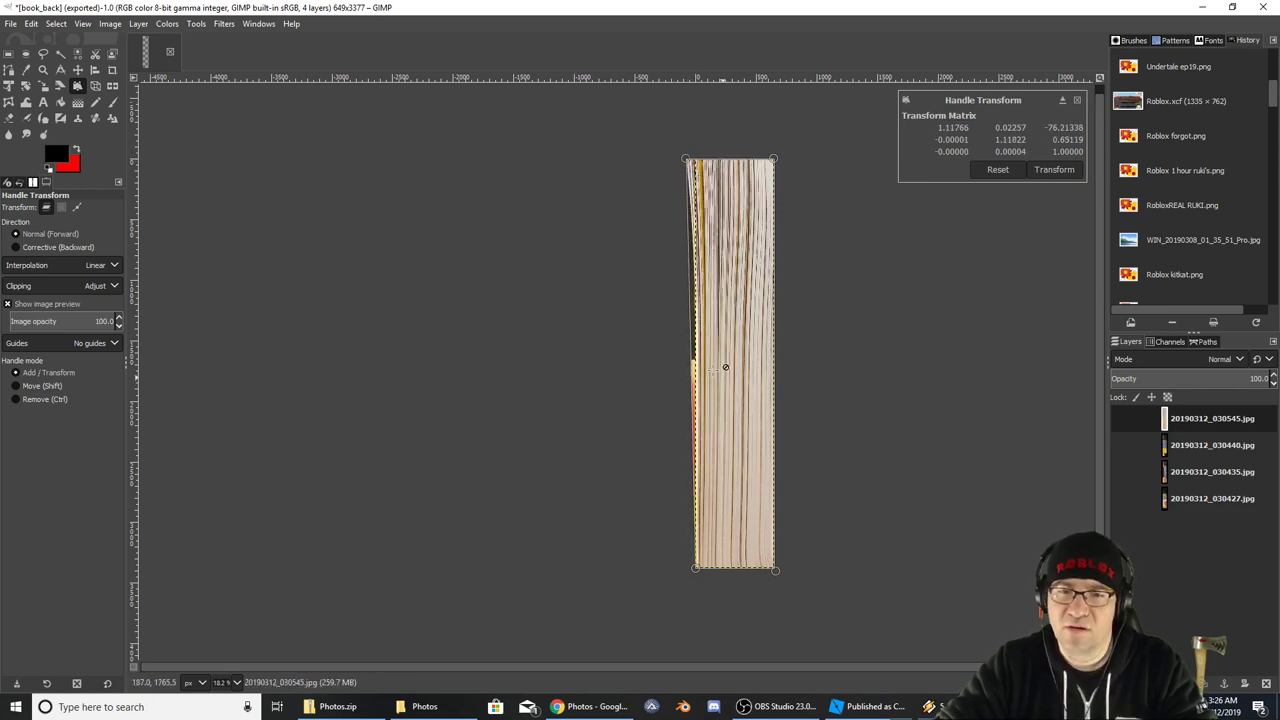
{"action": "left_click", "coordinate": [1051, 171]}
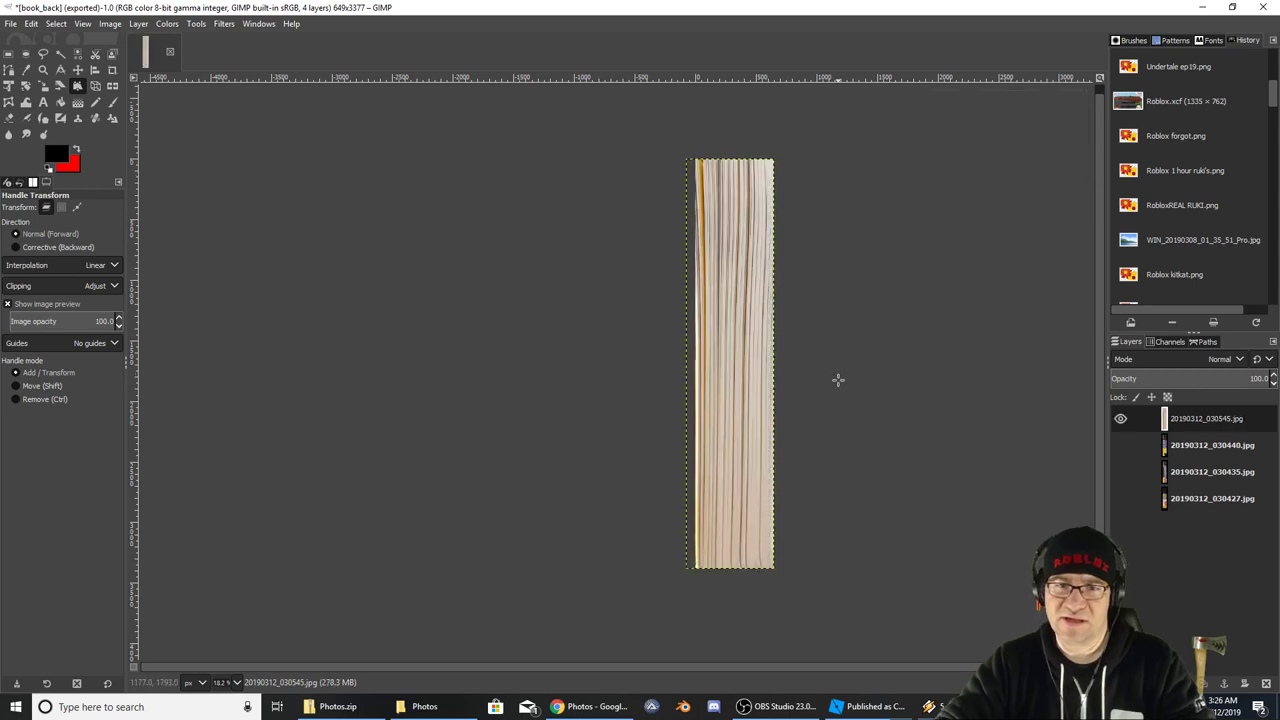
Scale the page-block layer narrower from its left edge to about two thirds of the canvas width
{"action": "left_click", "coordinate": [44, 87]}
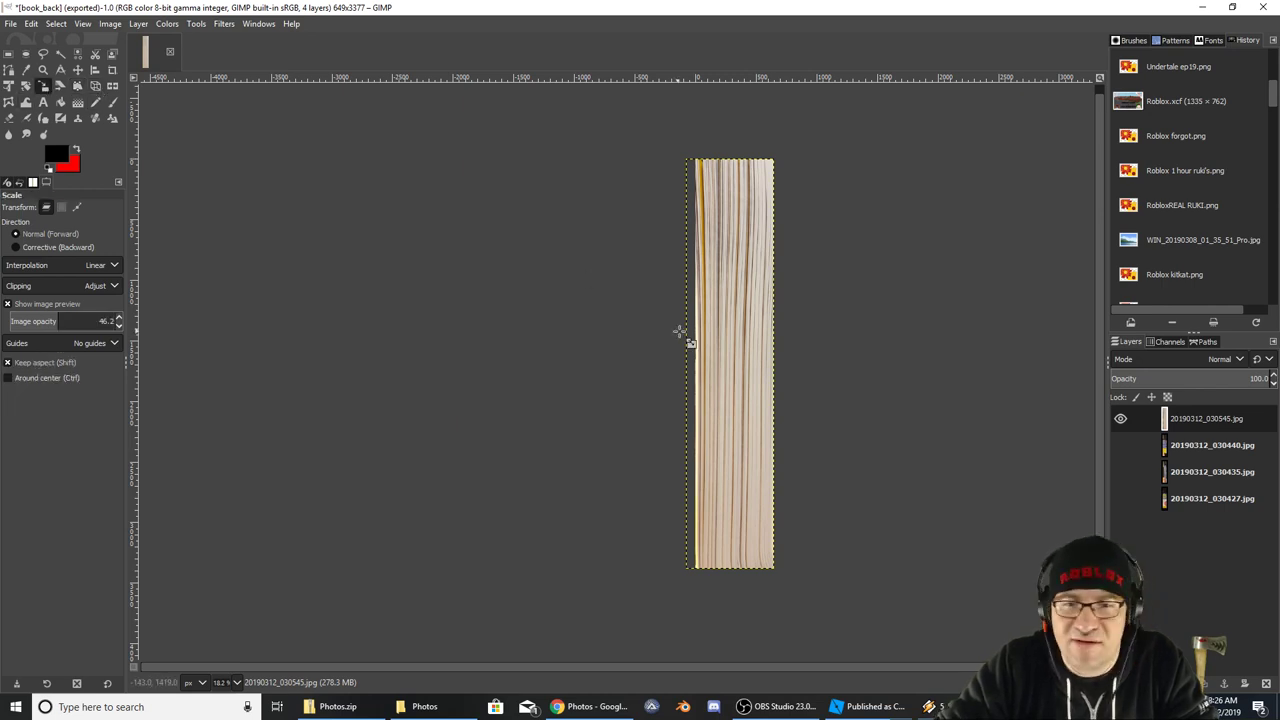
{"action": "left_click", "coordinate": [737, 352]}
{"action": "left_click_drag", "start_coordinate": [686, 366], "coordinate": [724, 366]}
{"action": "left_click", "coordinate": [1054, 175]}
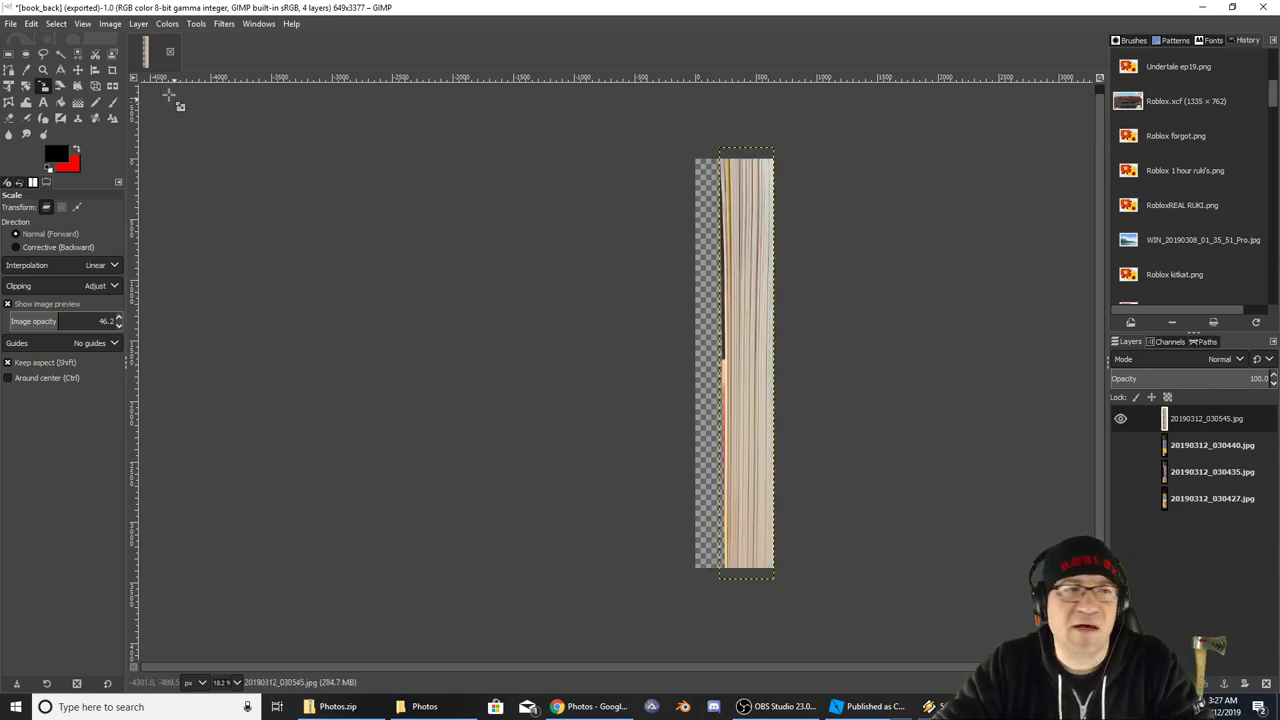
Crop the image to a rectangle of about 382 × 3360 px around the pages, excluding the dark strip along their left edge
{"action": "left_click", "coordinate": [9, 55]}
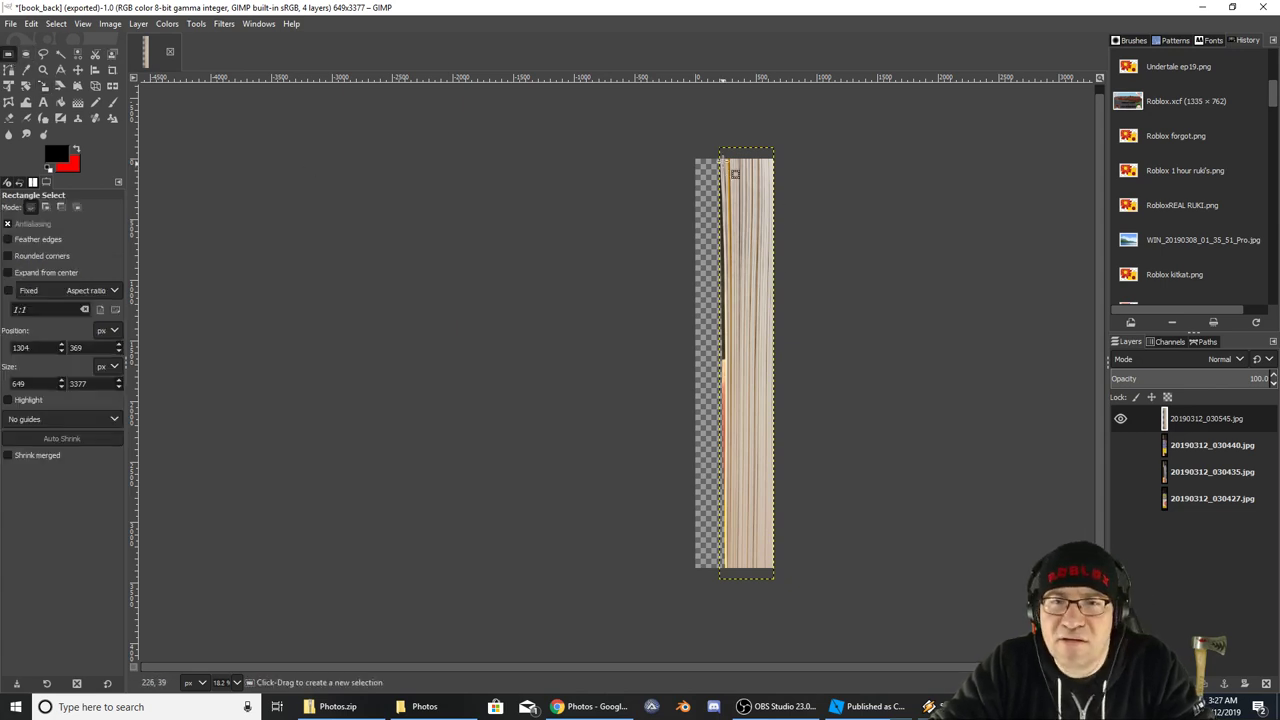
{"action": "left_click_drag", "start_coordinate": [722, 159], "coordinate": [773, 567]}
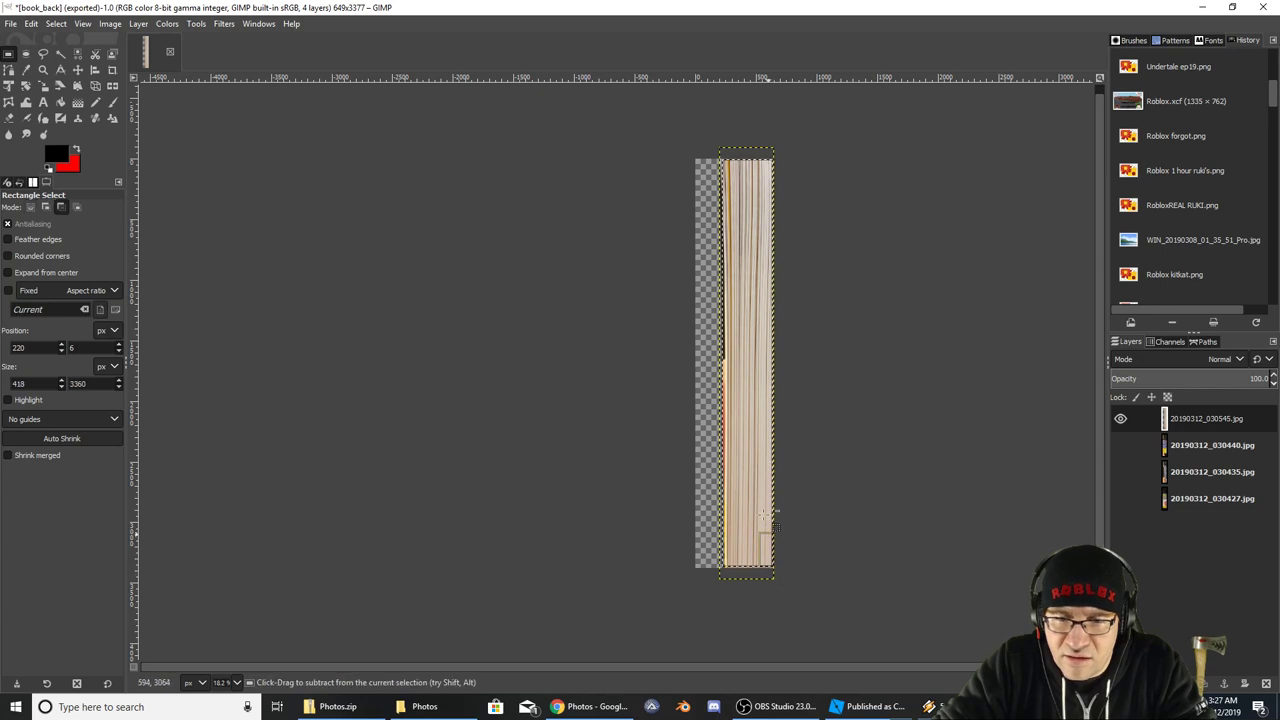
{"action": "scroll", "coordinate": [772, 516], "scroll_direction": "up", "scroll_amount": 1, "text": "ctrl"}
{"action": "left_click_drag", "start_coordinate": [680, 340], "coordinate": [693, 315]}
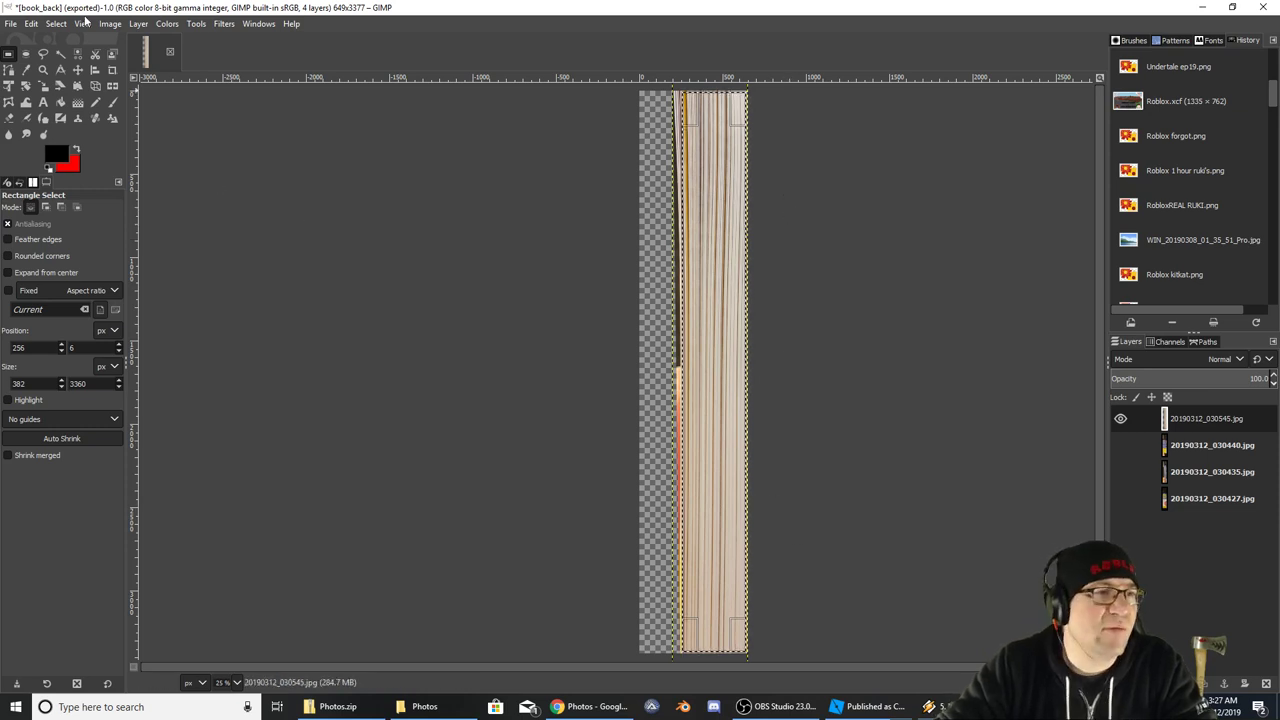
{"action": "left_click", "coordinate": [110, 24]}
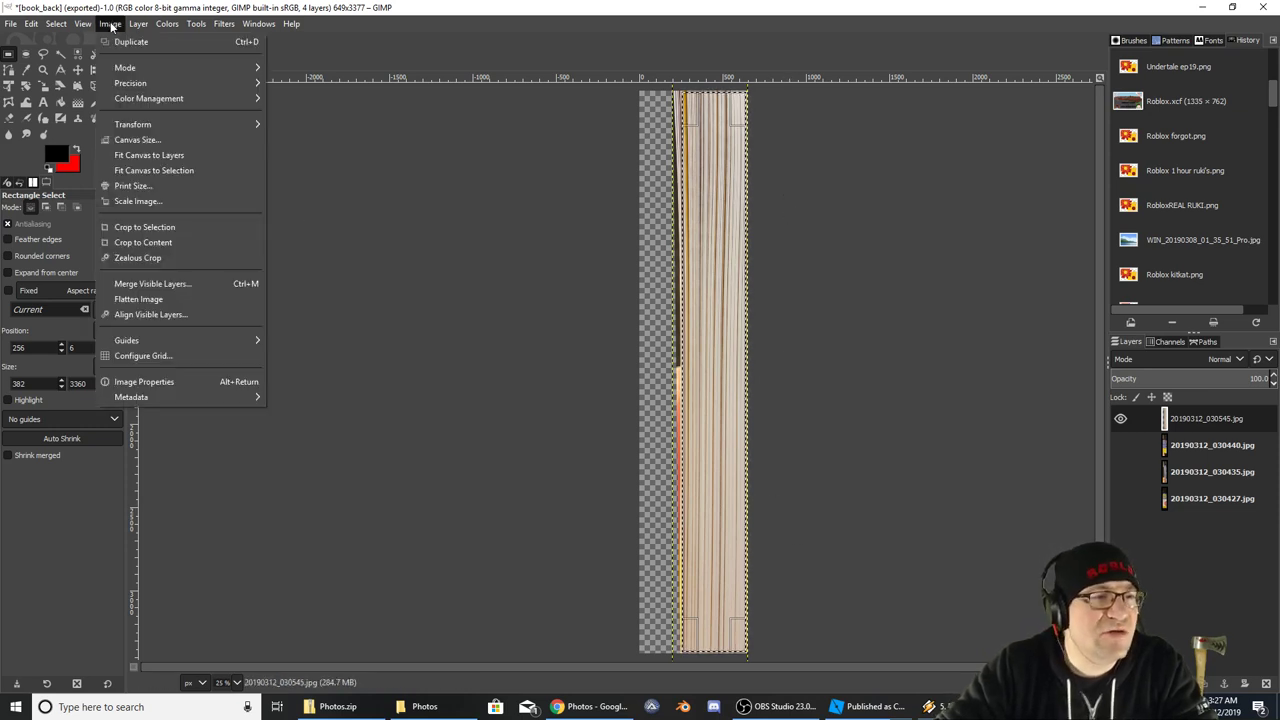
{"action": "left_click", "coordinate": [168, 227]}
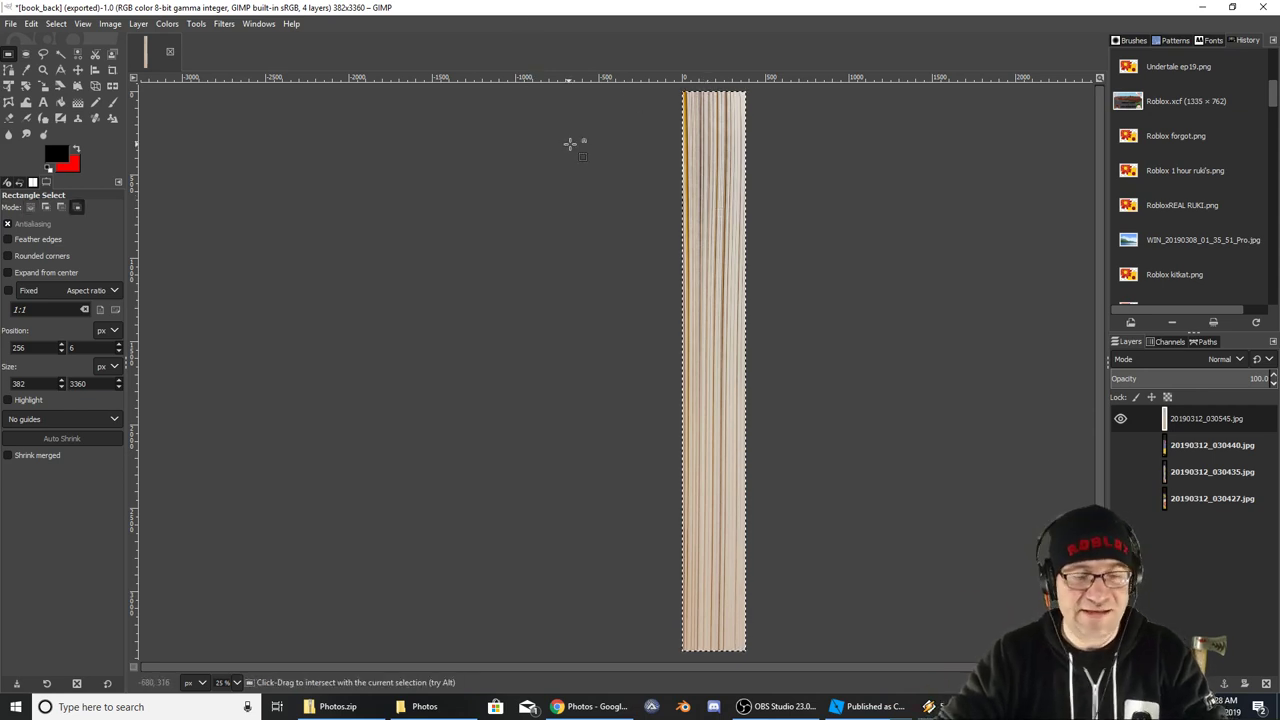
Export the cropped page image as book_pages.png in the Photos folder
{"action": "key", "text": "ctrl+shift+e"}
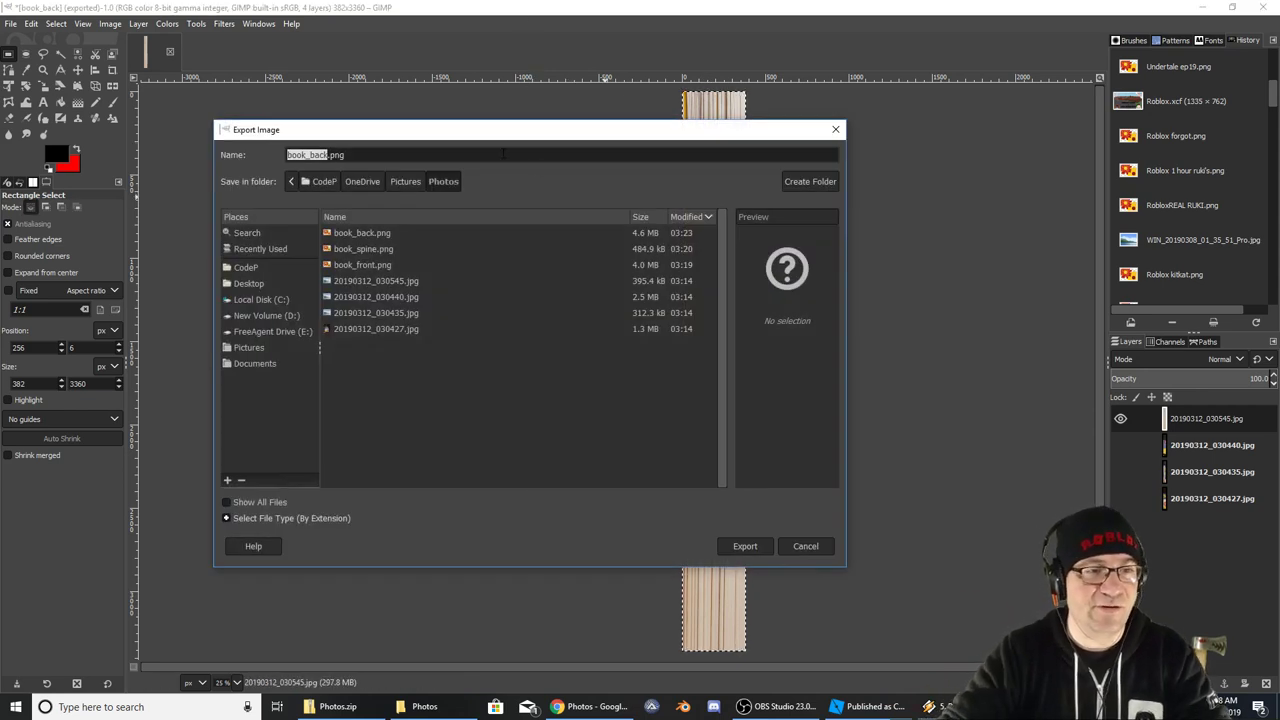
{"action": "key", "text": "Right"}
{"action": "type", "text": "pages"}
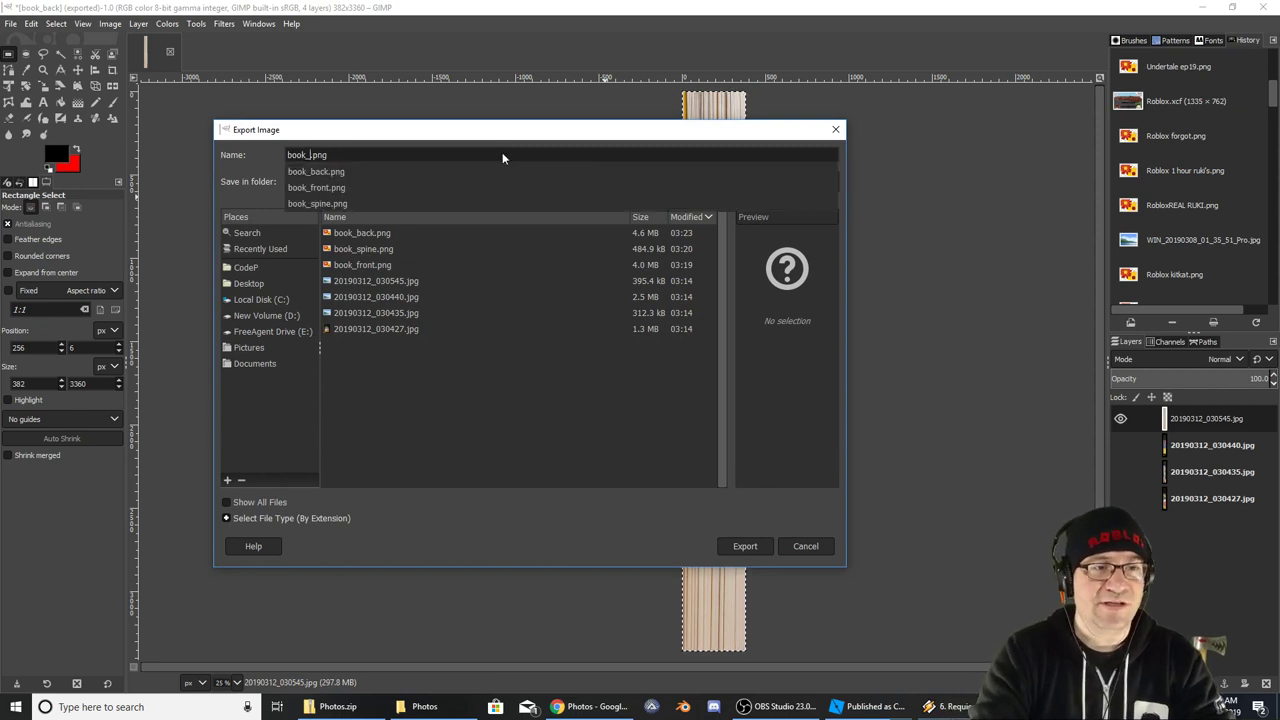
{"action": "key", "text": "Return"}
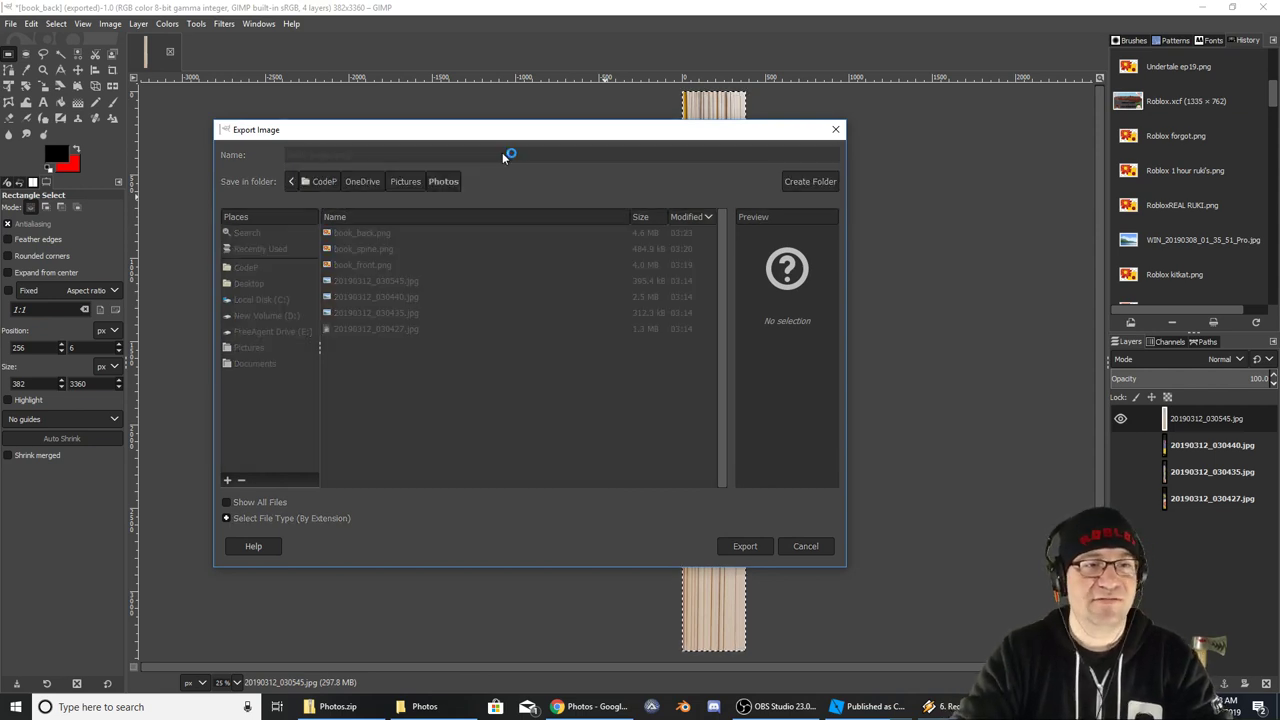
{"action": "key", "text": "Return"}
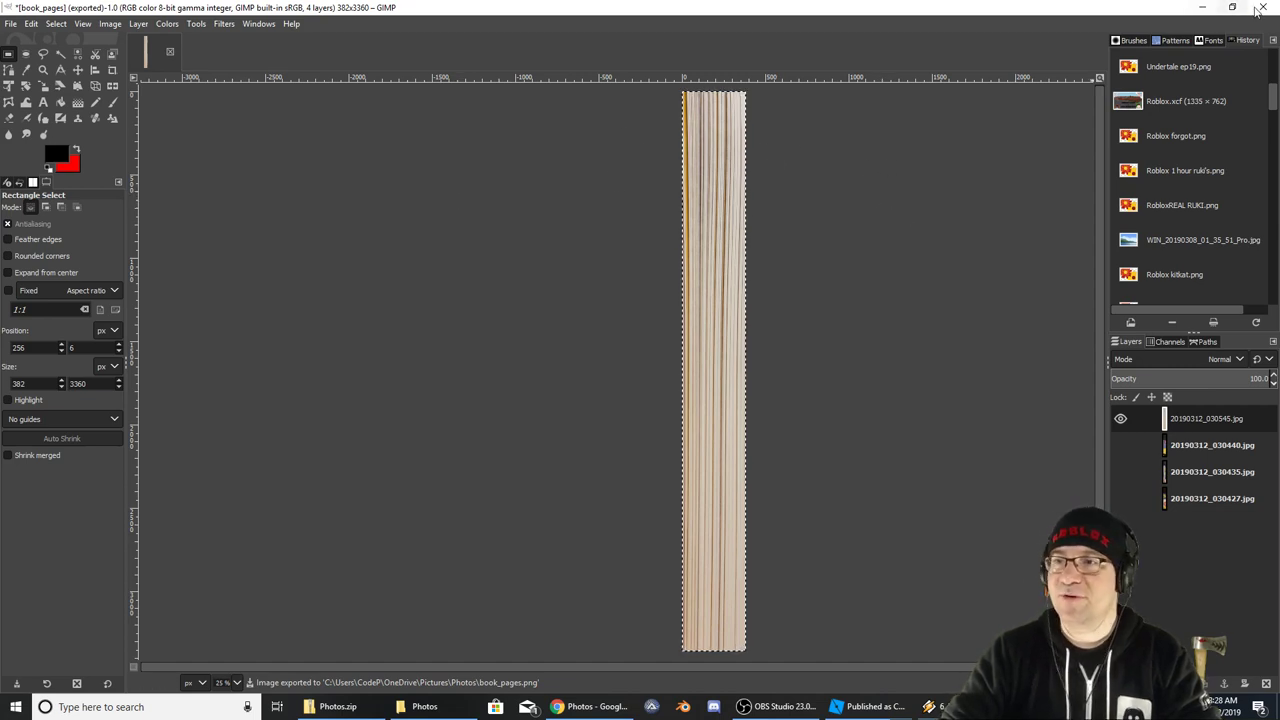
Quit GIMP, discarding the unsaved changes, and return to the sitting room place in Roblox Studio
{"action": "key", "text": "ctrl+q"}
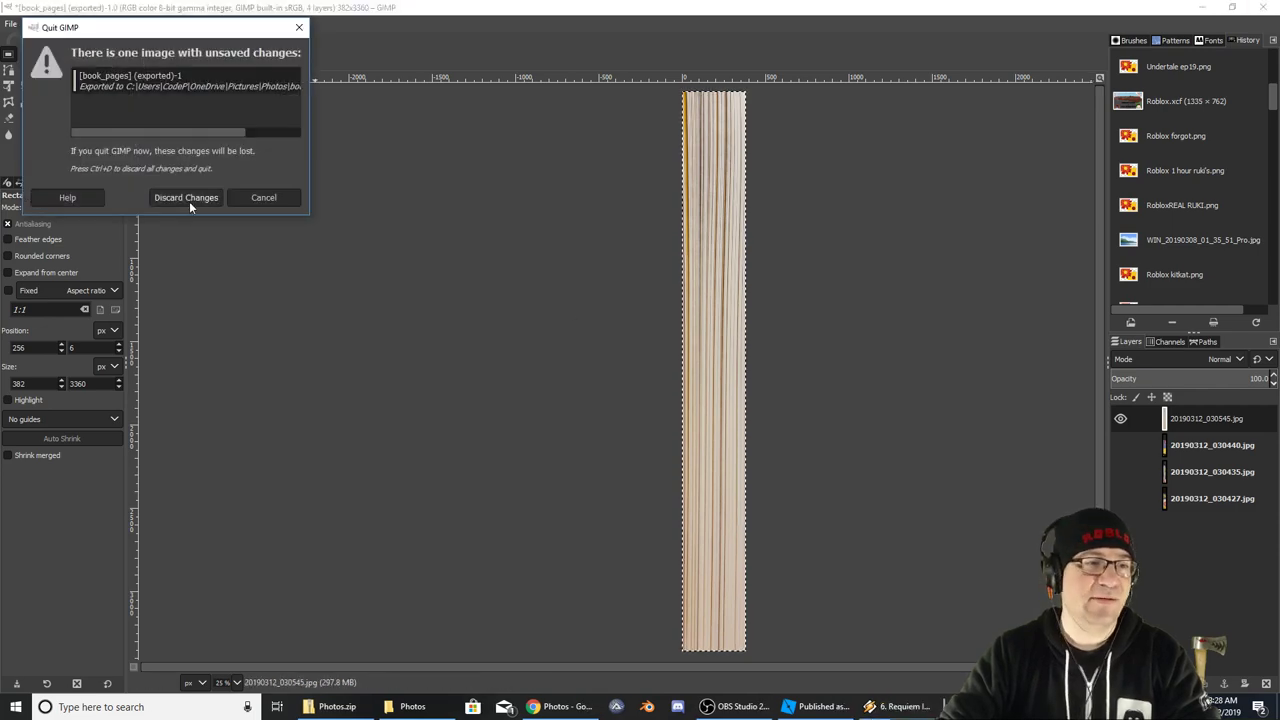
{"action": "left_click", "coordinate": [189, 201]}
{"action": "scroll", "coordinate": [676, 406], "scroll_direction": "up", "scroll_amount": 5}
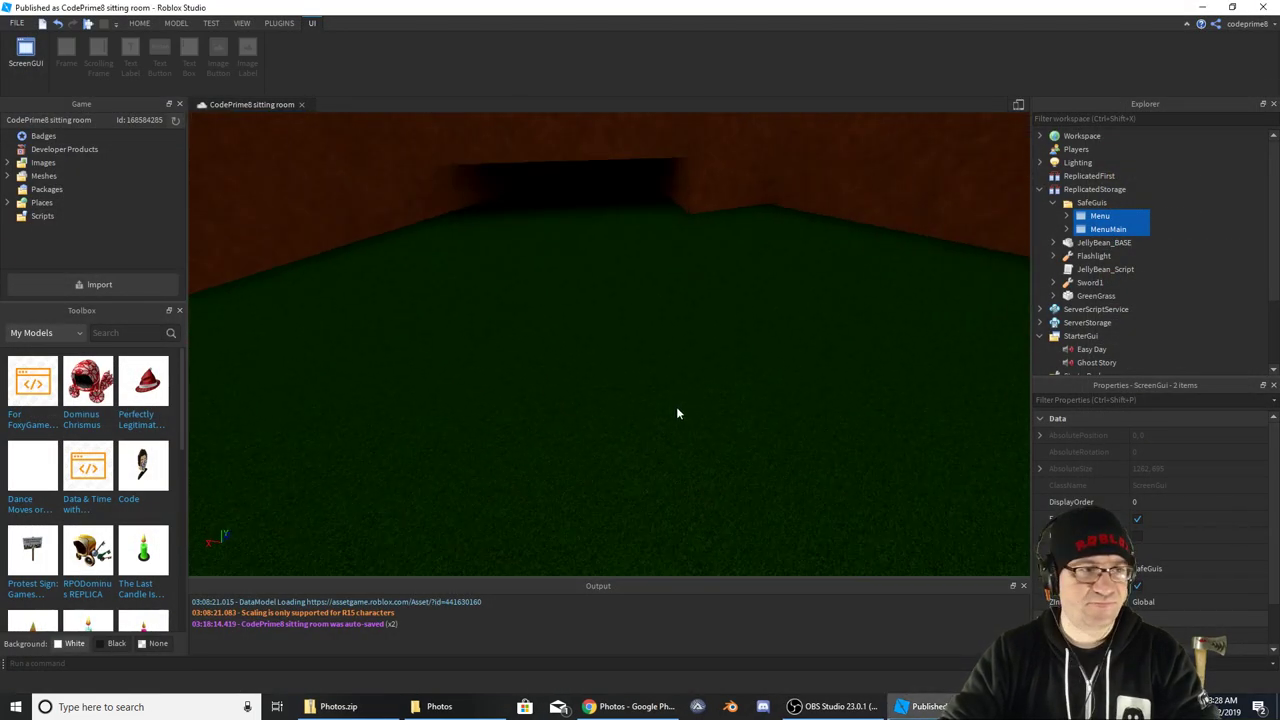
{"action": "right_click_drag", "start_coordinate": [677, 408], "coordinate": [730, 355]}
{"action": "scroll", "coordinate": [730, 355], "scroll_direction": "up", "scroll_amount": 3}
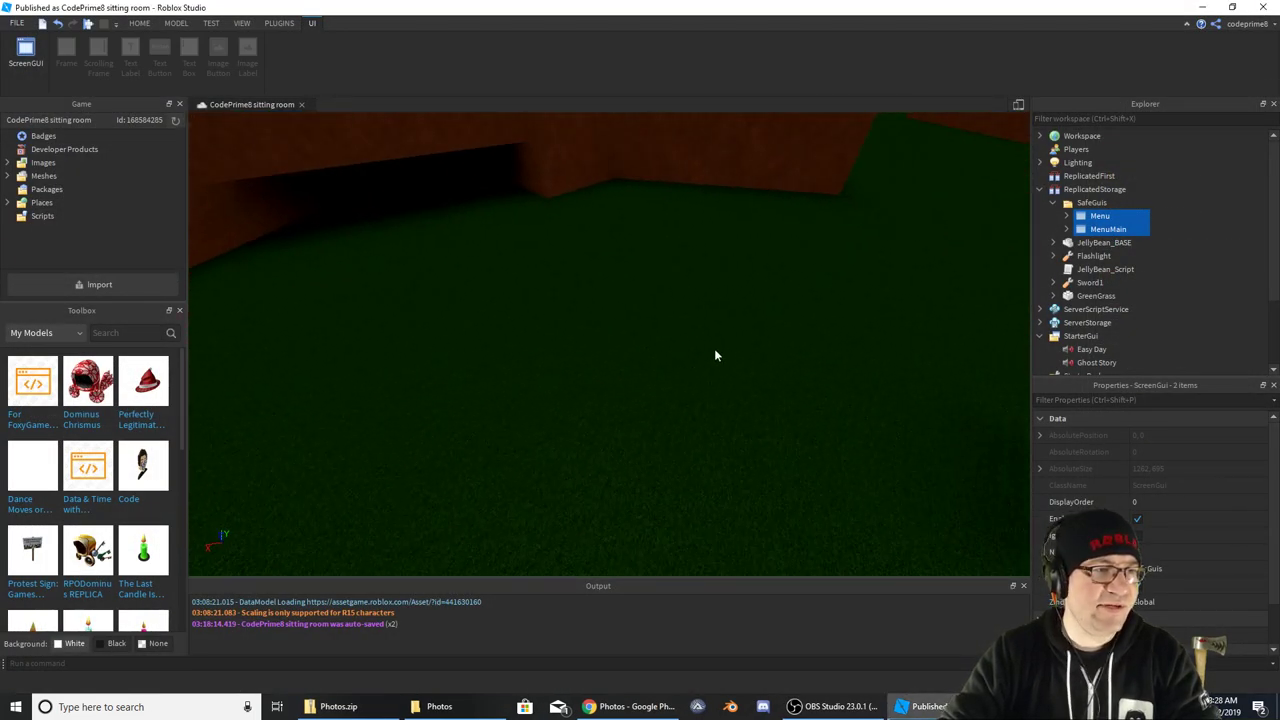
Import book_back.png, book_front.png, book_pages.png and book_spine.png from the Photos folder as game images
{"action": "left_click", "coordinate": [42, 165]}
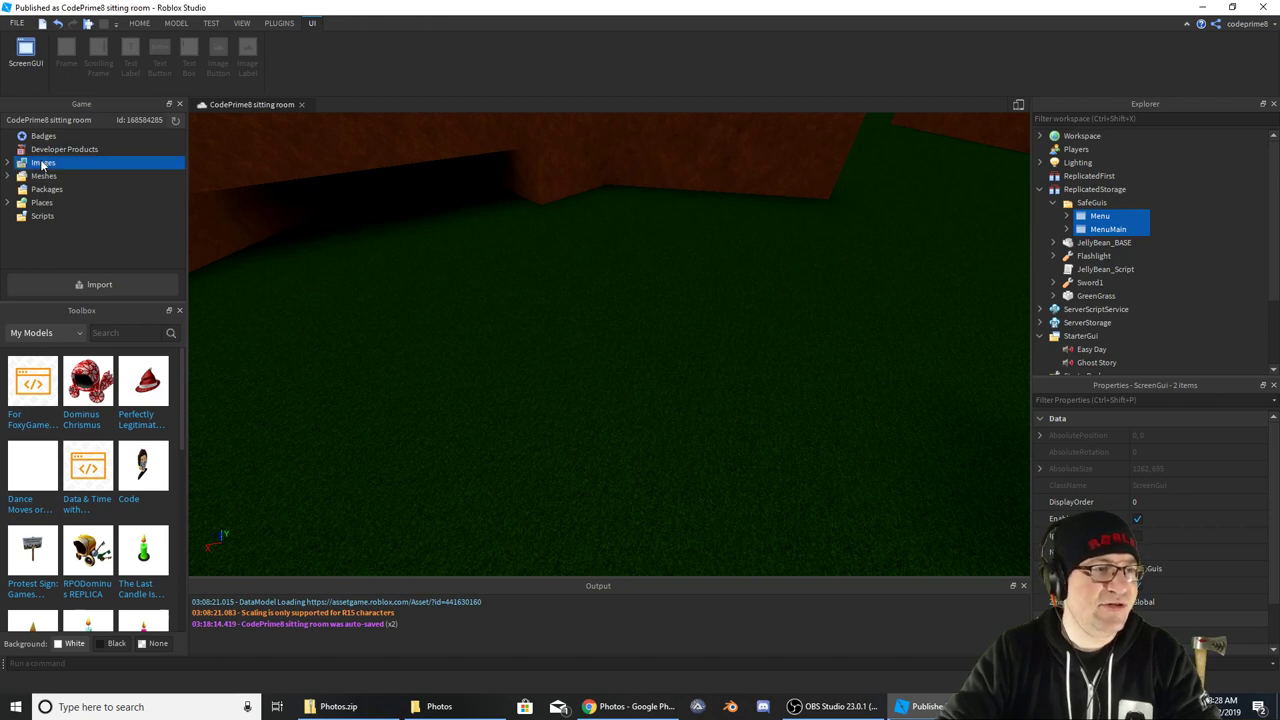
{"action": "left_click", "coordinate": [70, 284]}
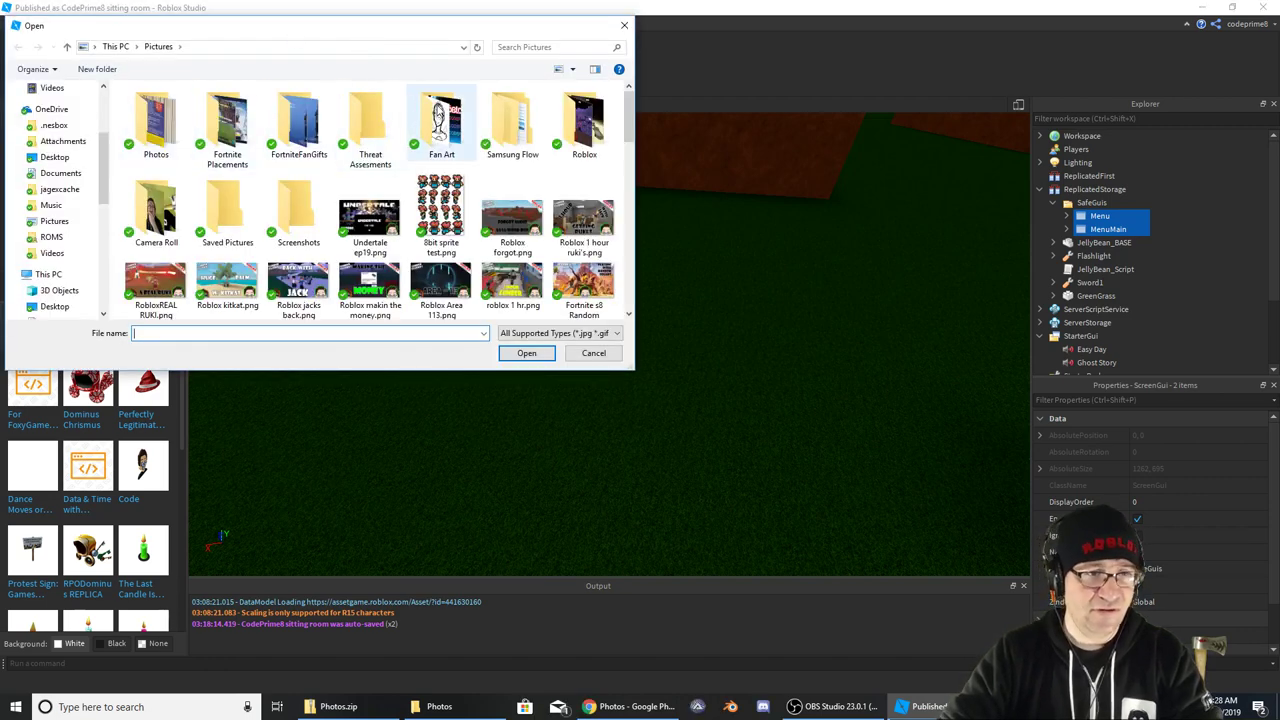
{"action": "double_click", "coordinate": [158, 125]}
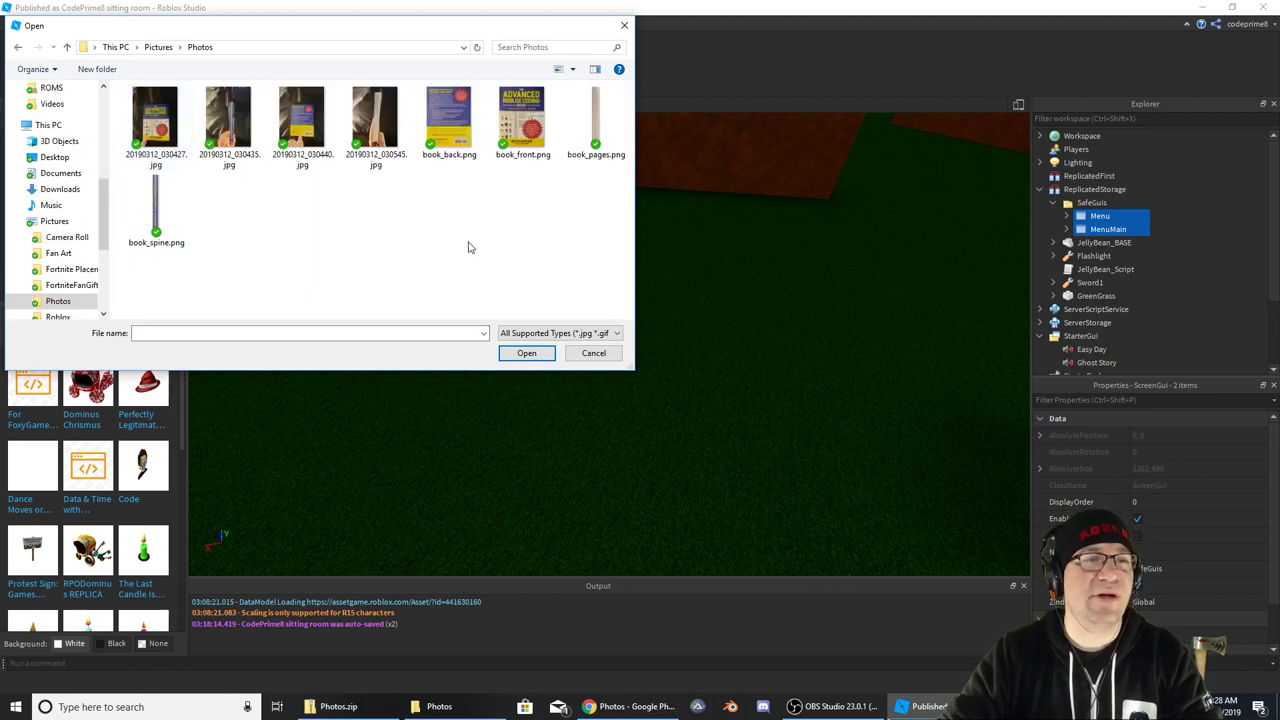
{"action": "left_click", "coordinate": [452, 125]}
{"action": "left_click", "coordinate": [537, 125], "text": "ctrl"}
{"action": "left_click", "coordinate": [593, 120], "text": "ctrl"}
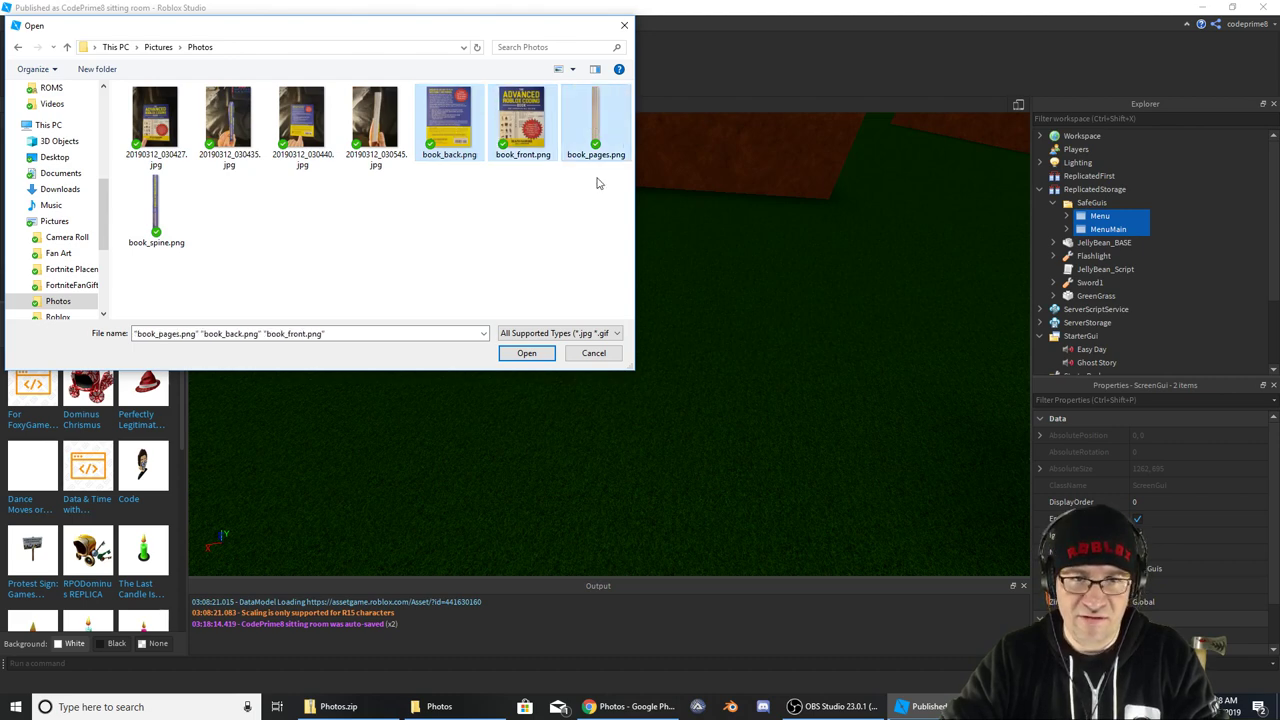
{"action": "left_click", "coordinate": [150, 215], "text": "ctrl"}
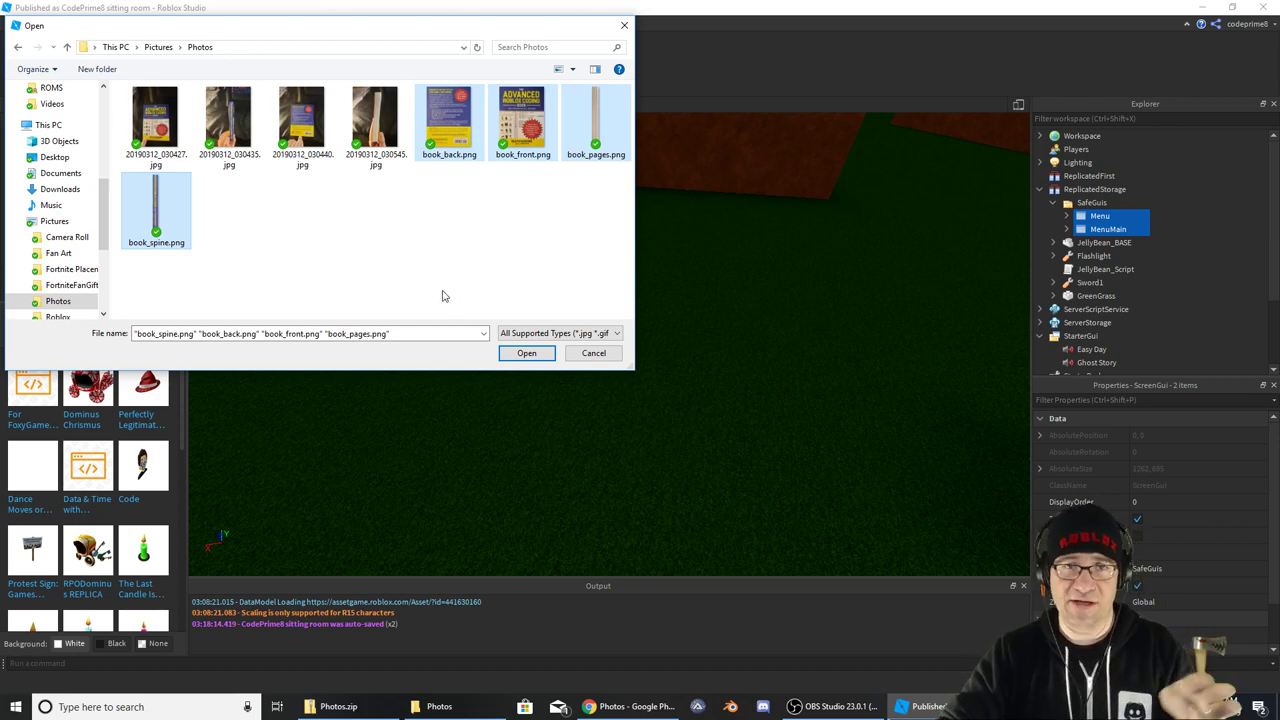
{"action": "left_click", "coordinate": [530, 356]}
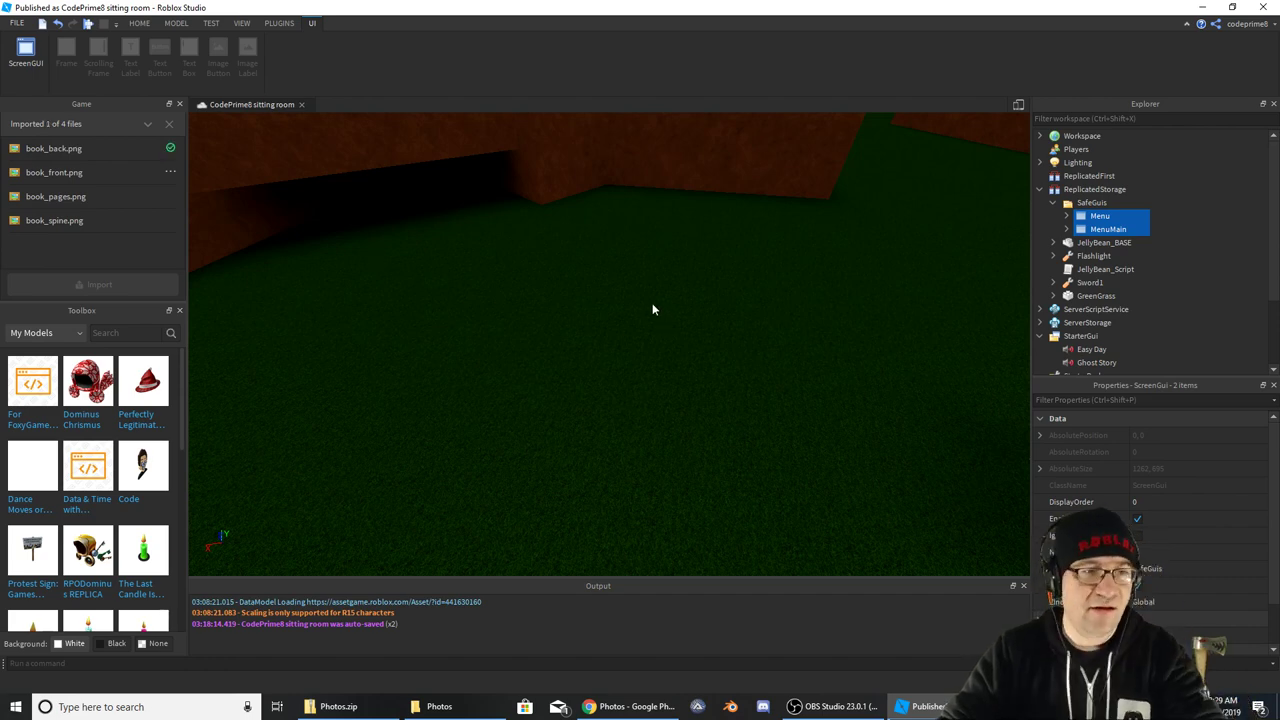
Insert a new block part on the grass in the sitting room place
{"action": "right_click_drag", "start_coordinate": [540, 325], "coordinate": [540, 326]}
{"action": "scroll", "coordinate": [540, 326], "scroll_direction": "up", "scroll_amount": 4}
{"action": "scroll", "coordinate": [540, 326], "scroll_direction": "down", "scroll_amount": 3}
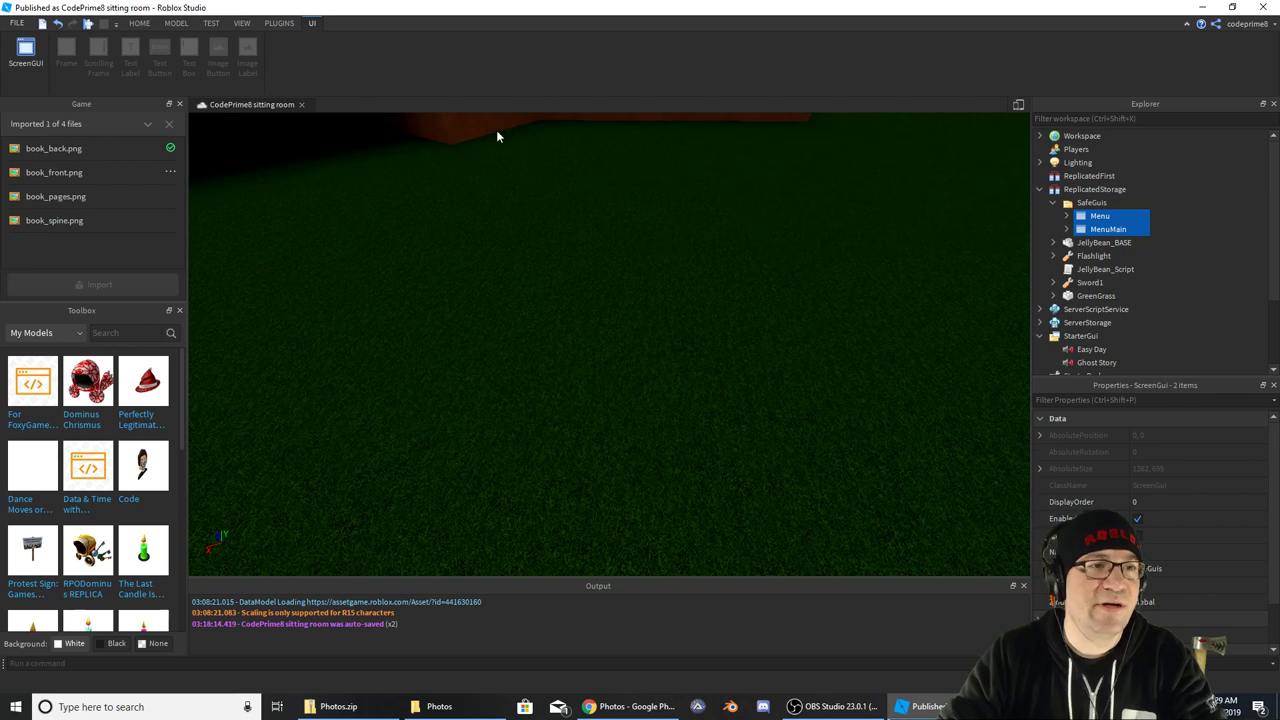
{"action": "left_click", "coordinate": [139, 23]}
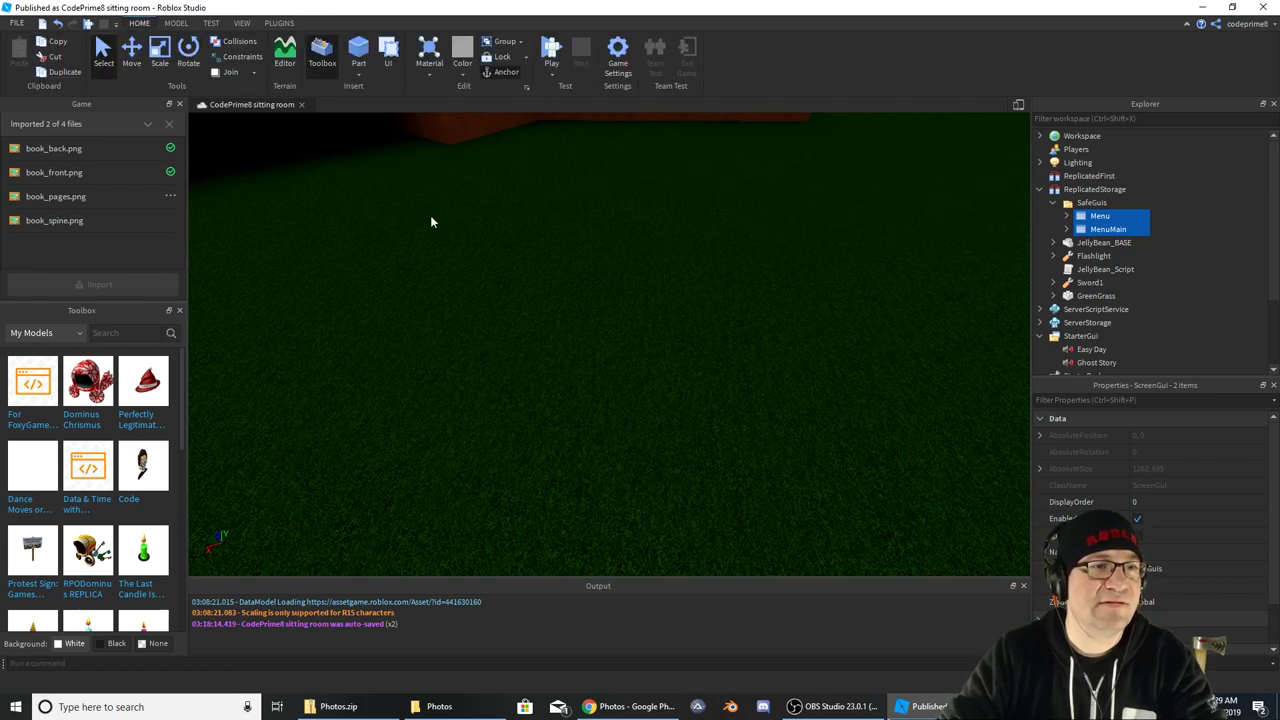
{"action": "left_click", "coordinate": [355, 56]}
{"action": "right_click_drag", "start_coordinate": [673, 390], "coordinate": [674, 392]}
{"action": "scroll", "coordinate": [673, 390], "scroll_direction": "up", "scroll_amount": 1}
{"action": "scroll", "coordinate": [673, 391], "scroll_direction": "up", "scroll_amount": 2}
{"action": "scroll", "coordinate": [673, 391], "scroll_direction": "down", "scroll_amount": 1}
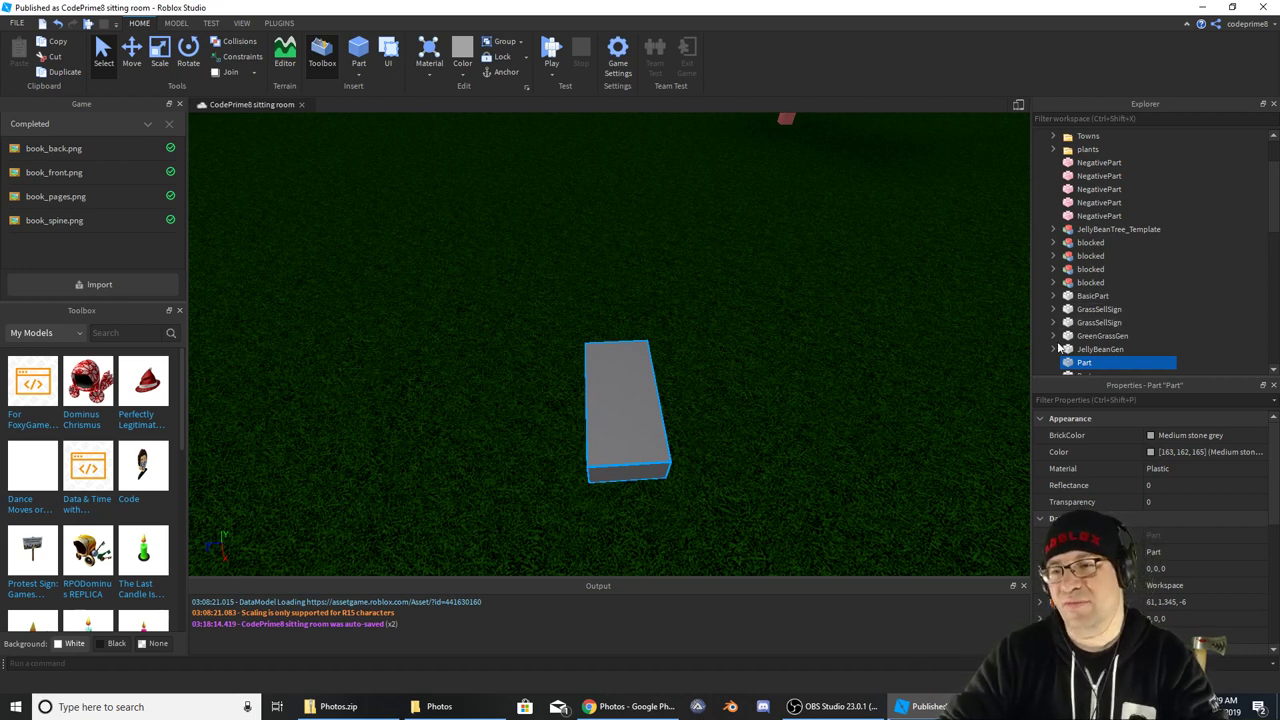
Rename the new part as Roblox Book
{"action": "scroll", "coordinate": [1060, 347], "scroll_direction": "down", "scroll_amount": 2}
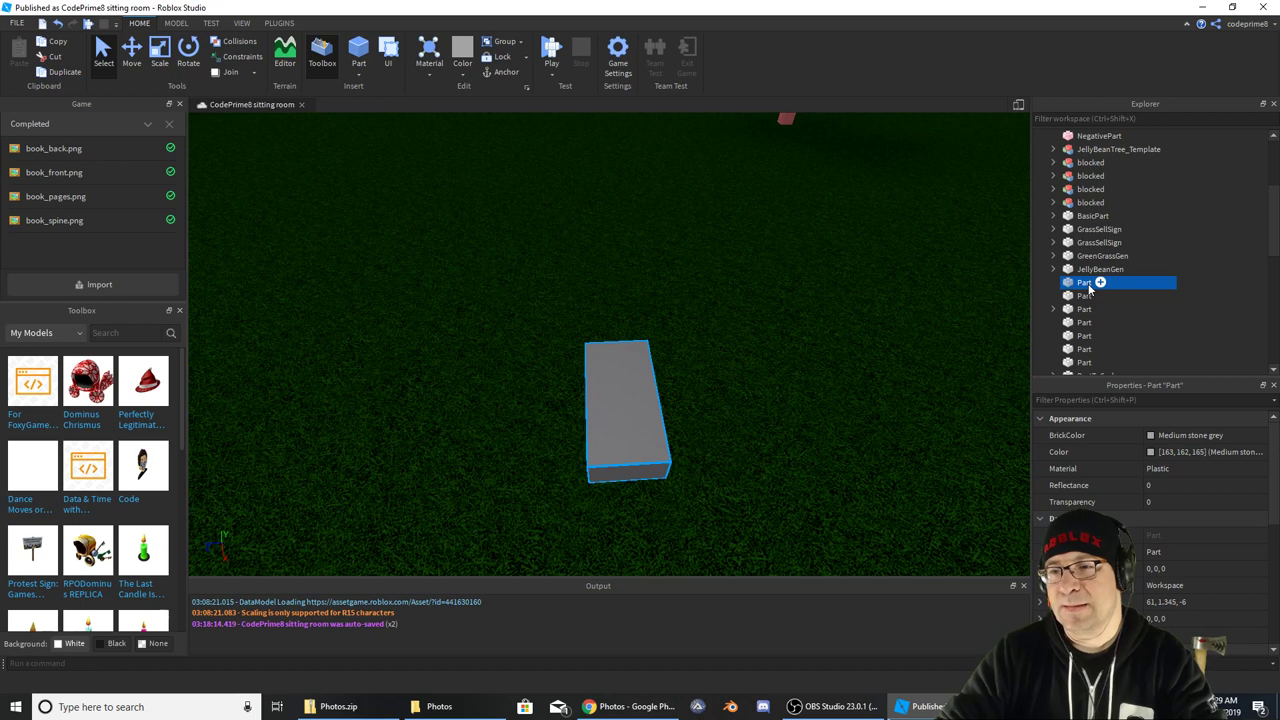
{"action": "left_click", "coordinate": [1086, 284]}
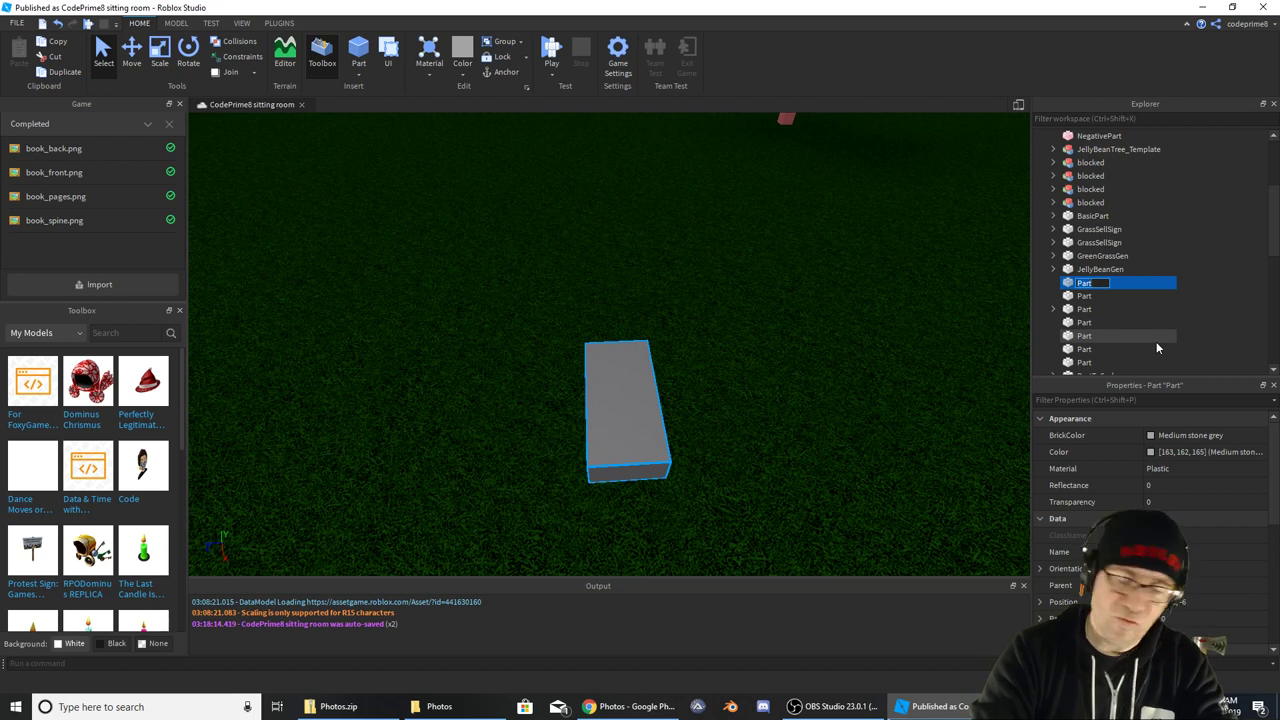
{"action": "type", "text": "Roblox Bo"}
{"action": "type", "text": "ok"}
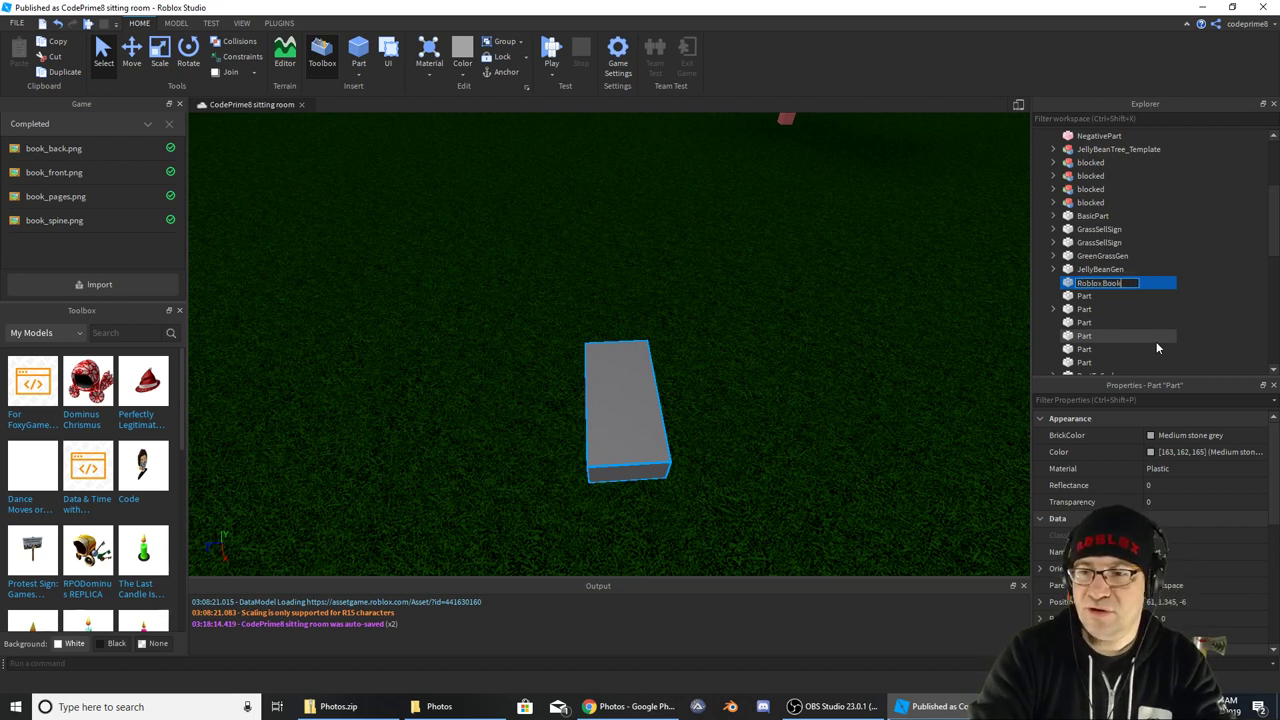
{"action": "key", "text": "Return"}
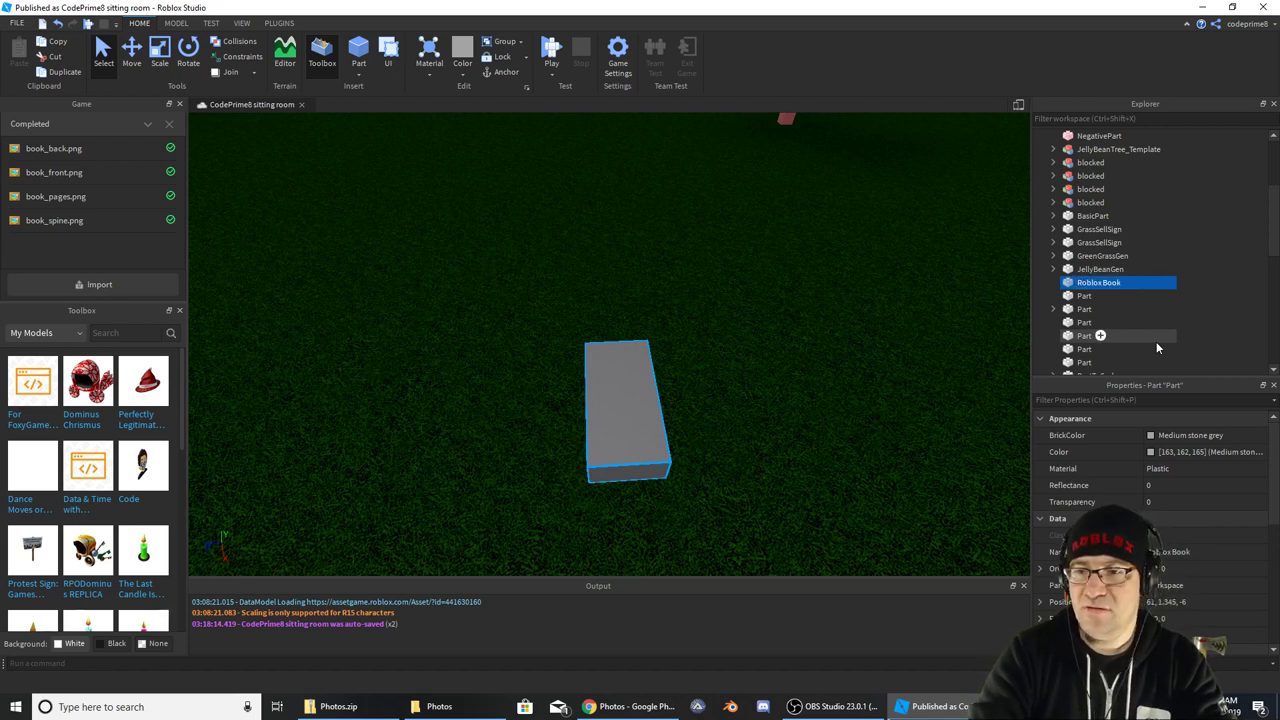
Insert a Tool object into the Workspace
{"action": "right_click", "coordinate": [1090, 286]}
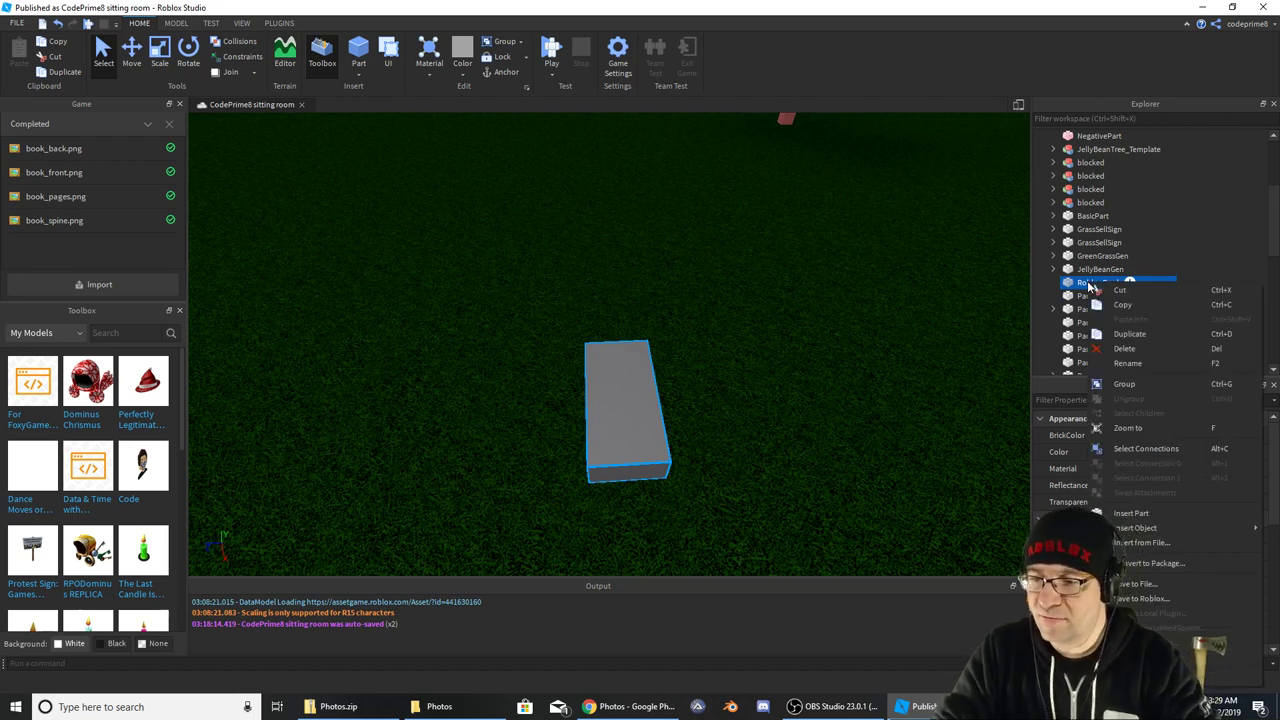
{"action": "left_click", "coordinate": [1088, 205]}
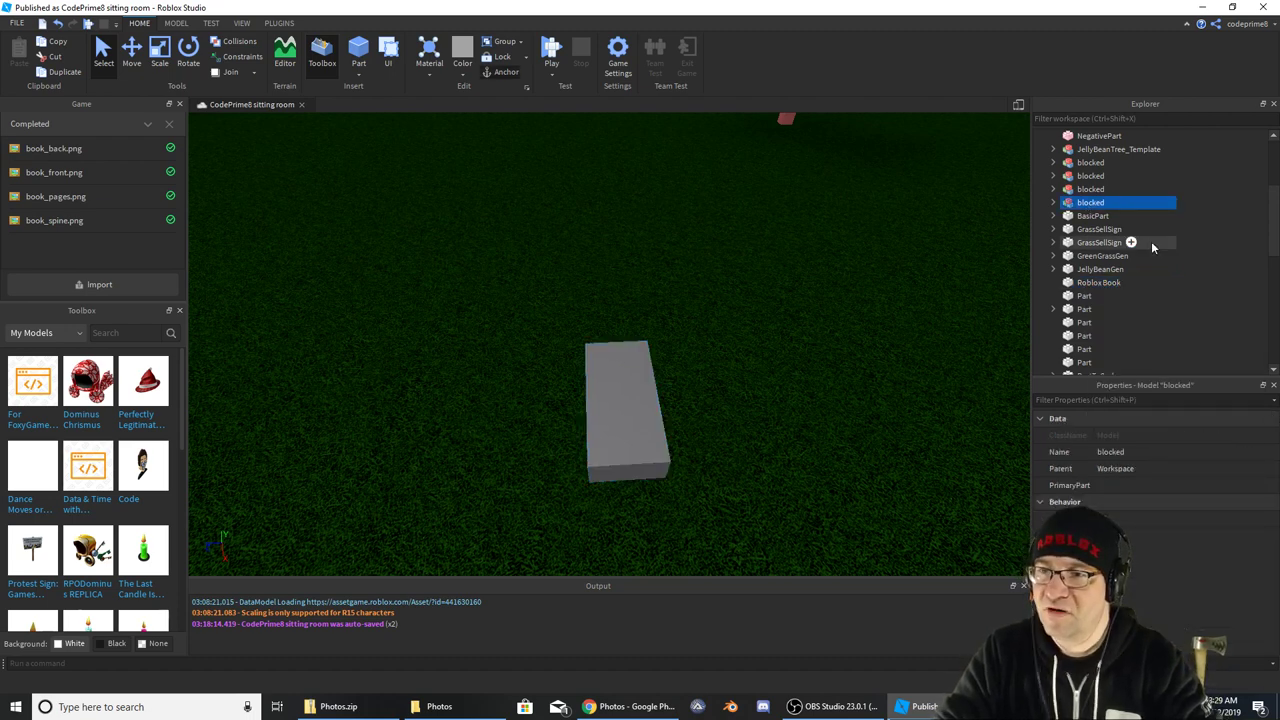
{"action": "scroll", "coordinate": [1151, 242], "scroll_direction": "up", "scroll_amount": 3}
{"action": "right_click", "coordinate": [1078, 136]}
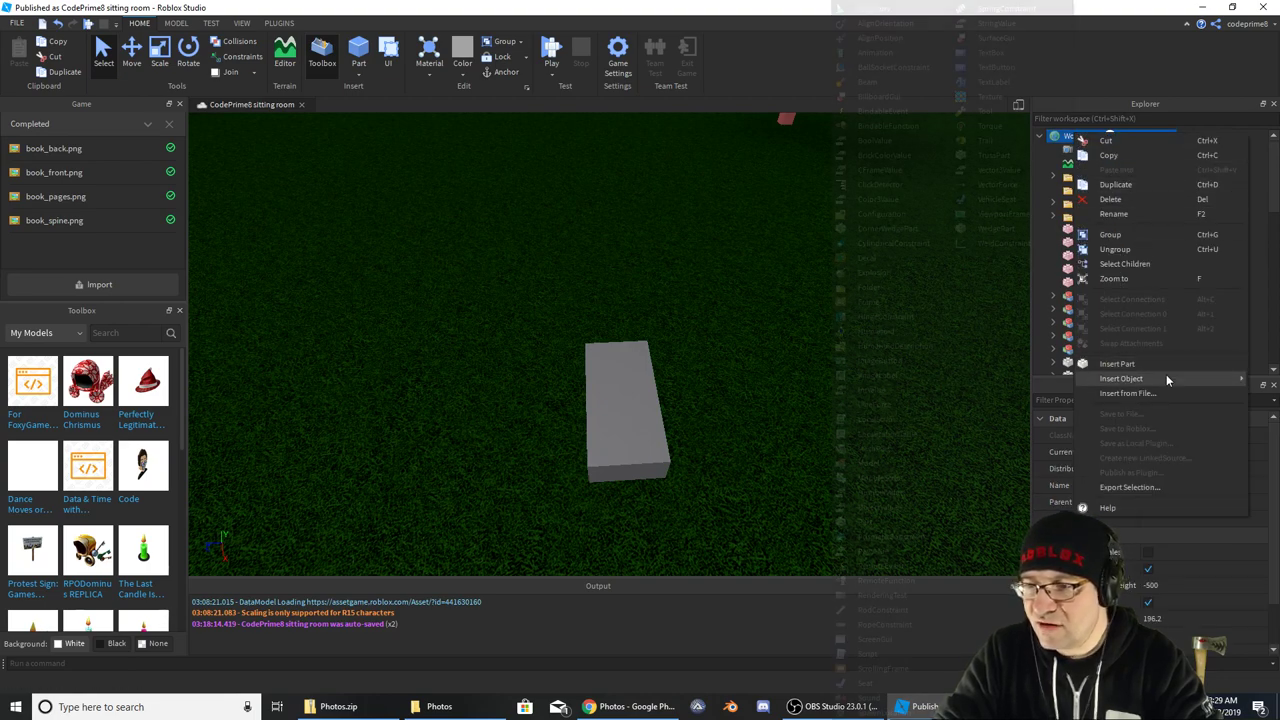
{"action": "mouse_move", "coordinate": [1166, 376]}
{"action": "left_click", "coordinate": [997, 113]}
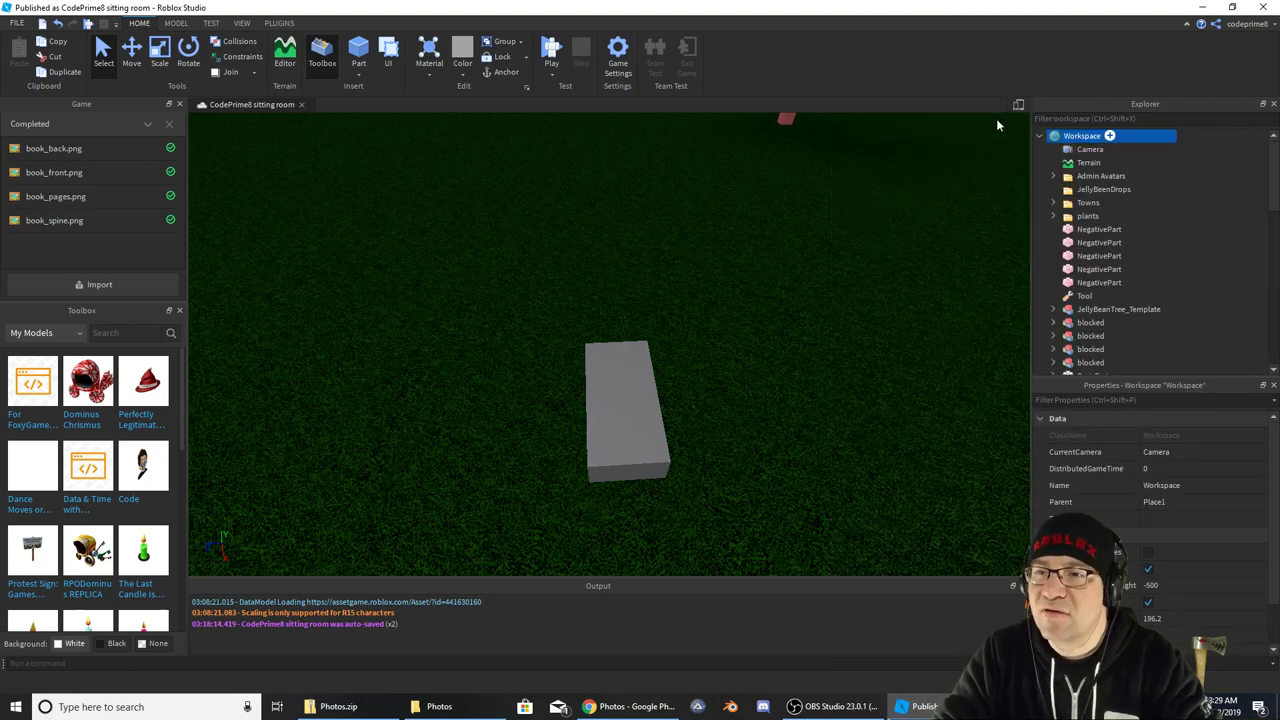
{"action": "scroll", "coordinate": [1144, 255], "scroll_direction": "down", "scroll_amount": 2}
{"action": "left_click", "coordinate": [1090, 216]}
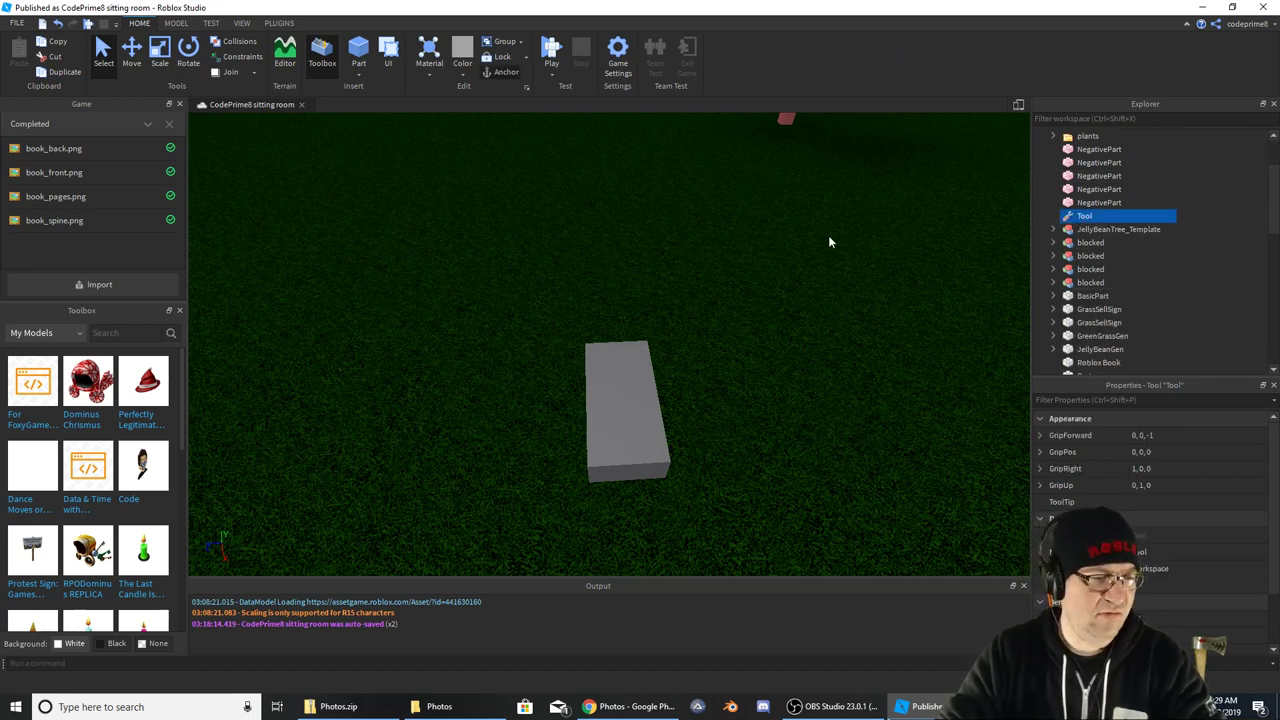
Move the Roblox Book part inside the Tool object
{"action": "right_click_drag", "start_coordinate": [829, 236], "coordinate": [823, 236]}
{"action": "scroll", "coordinate": [823, 236], "scroll_direction": "up", "scroll_amount": 3}
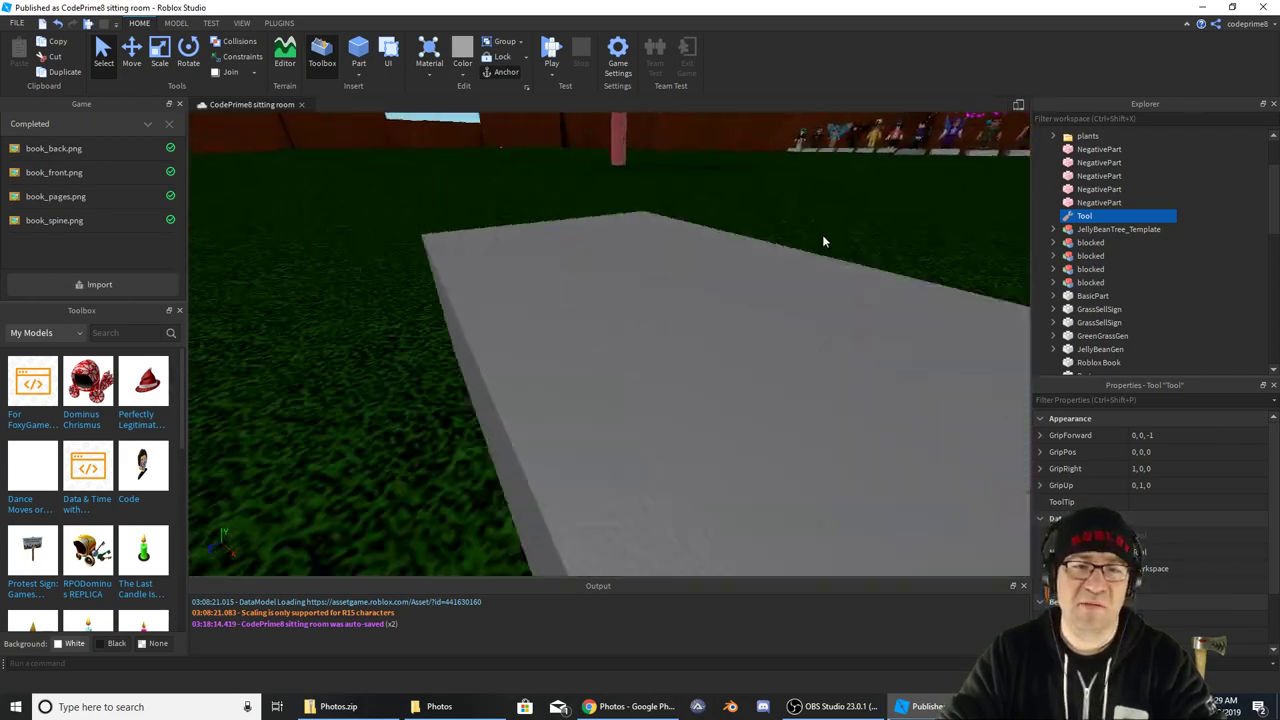
{"action": "scroll", "coordinate": [823, 236], "scroll_direction": "down", "scroll_amount": 3}
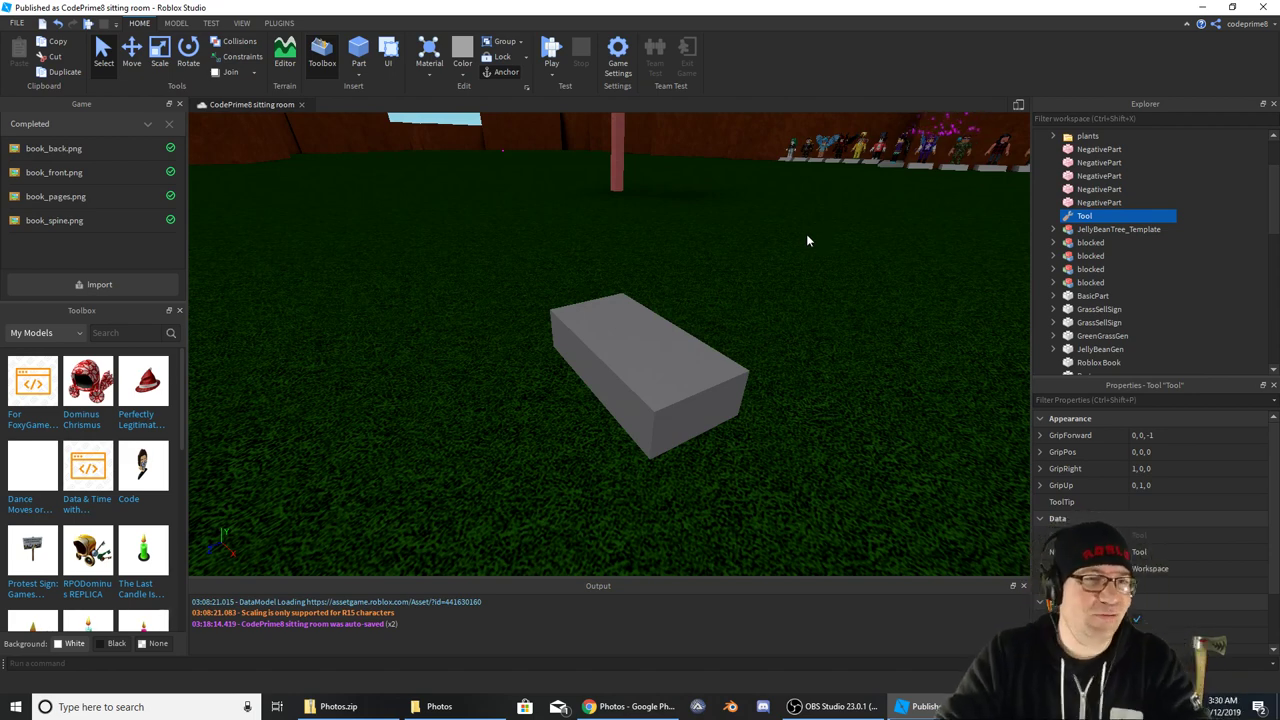
{"action": "right_click_drag", "start_coordinate": [807, 235], "coordinate": [768, 245]}
{"action": "left_click", "coordinate": [658, 354]}
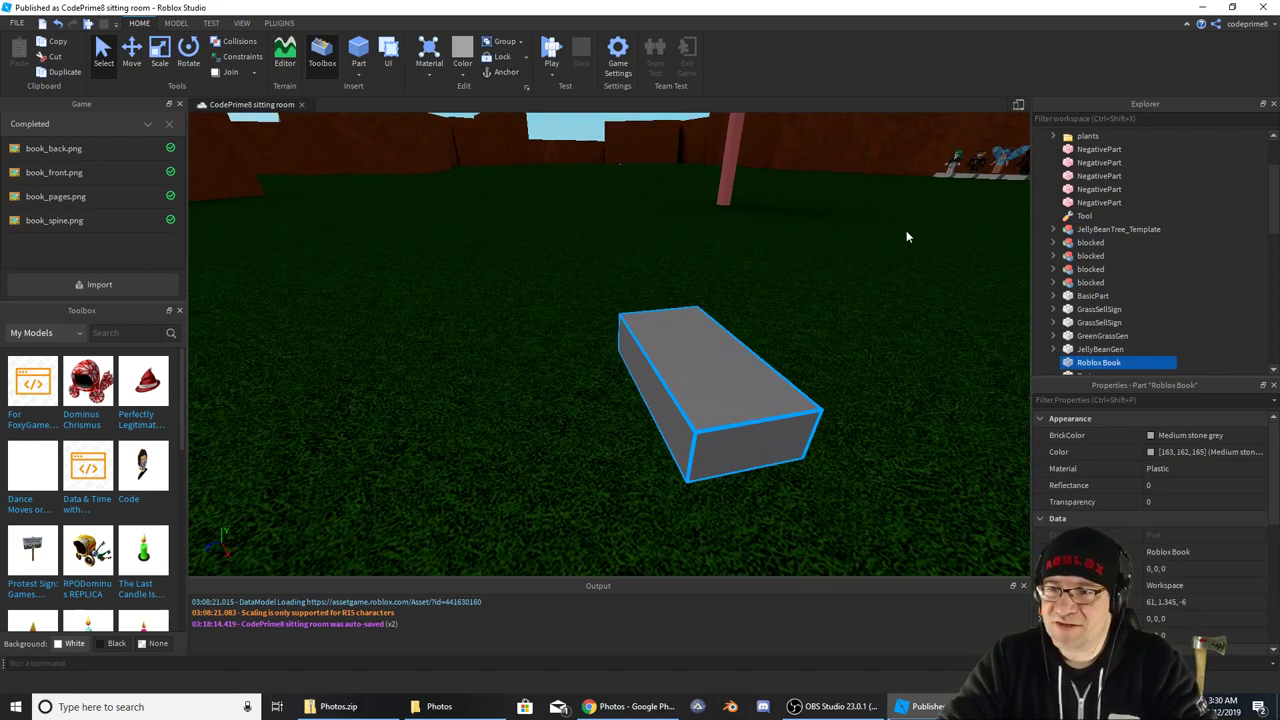
{"action": "right_click_drag", "start_coordinate": [893, 244], "coordinate": [902, 242]}
{"action": "scroll", "coordinate": [1140, 236], "scroll_direction": "up", "scroll_amount": 1}
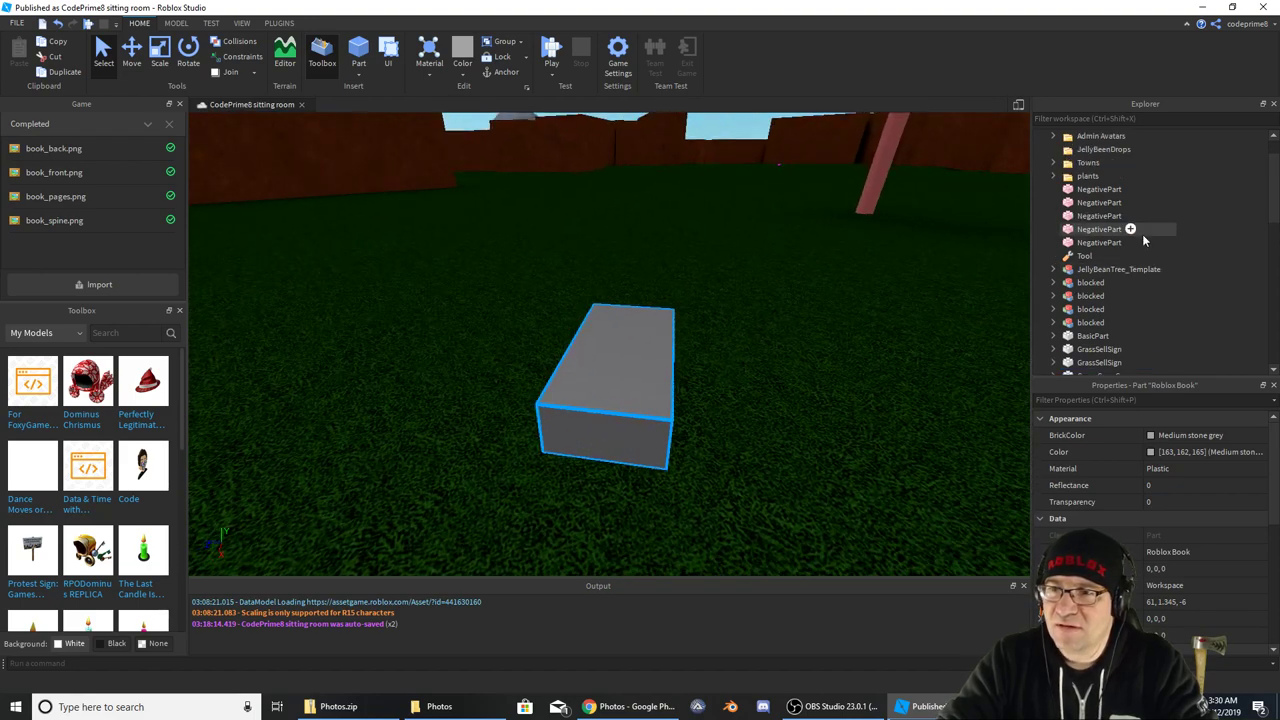
{"action": "scroll", "coordinate": [1132, 238], "scroll_direction": "down", "scroll_amount": 1}
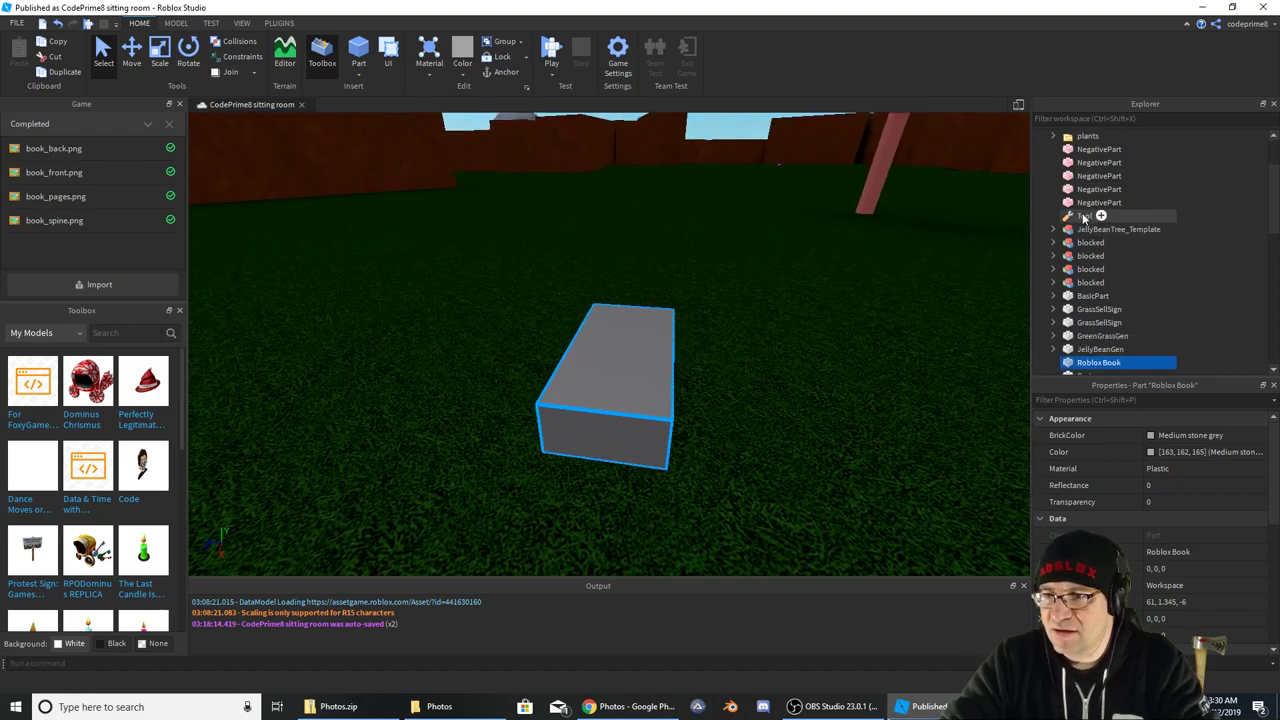
{"action": "left_click_drag", "start_coordinate": [1088, 366], "coordinate": [1087, 218]}
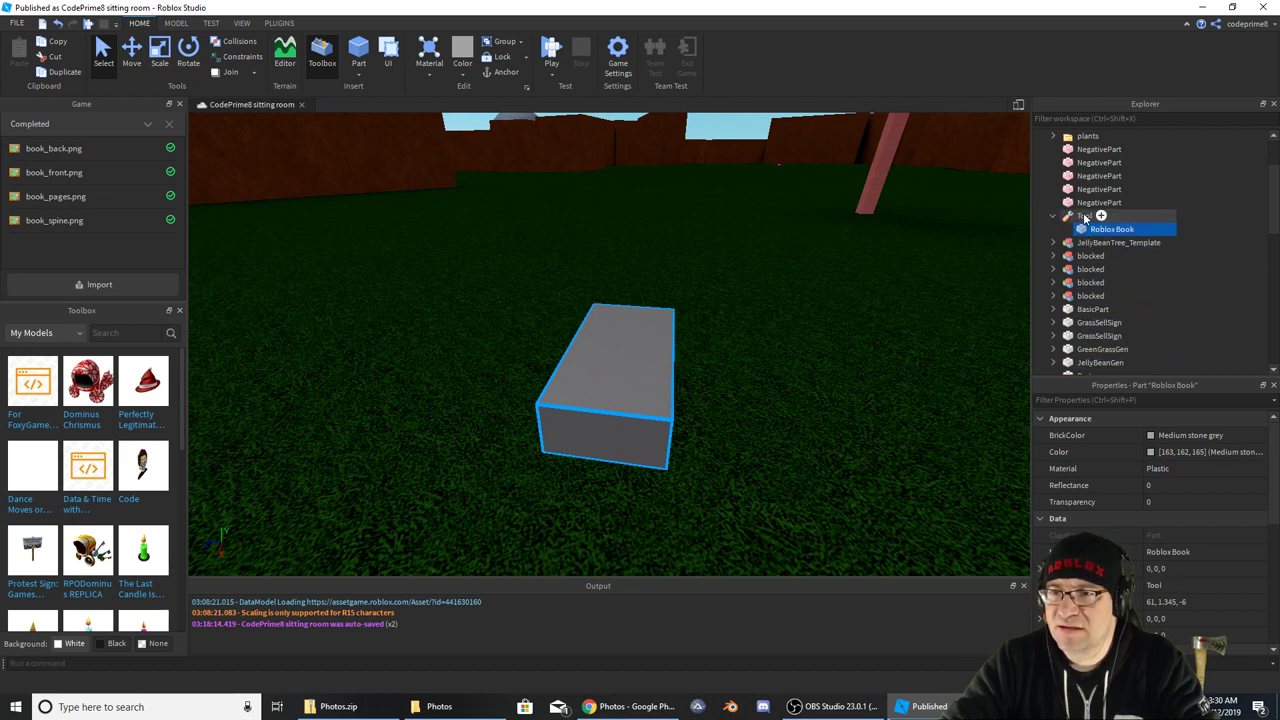
Insert a new part inside the Tool object alongside the Roblox Book part
{"action": "right_click", "coordinate": [1083, 214]}
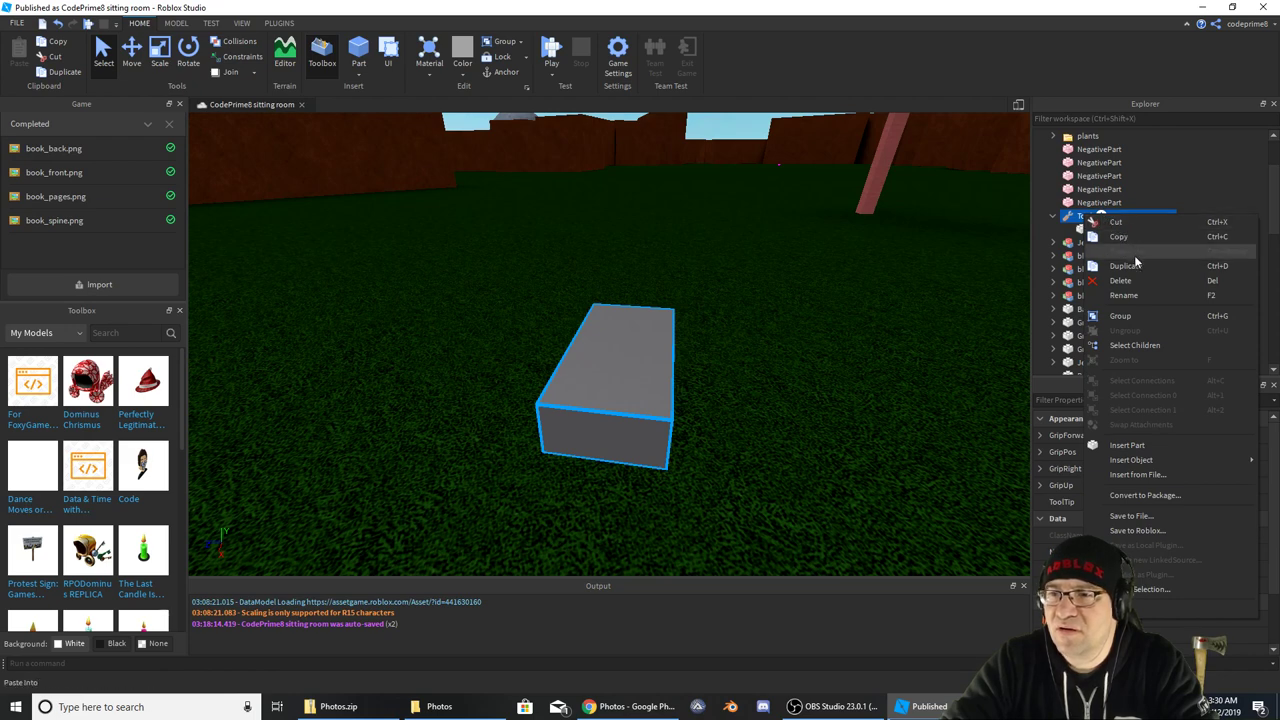
{"action": "mouse_move", "coordinate": [1179, 458]}
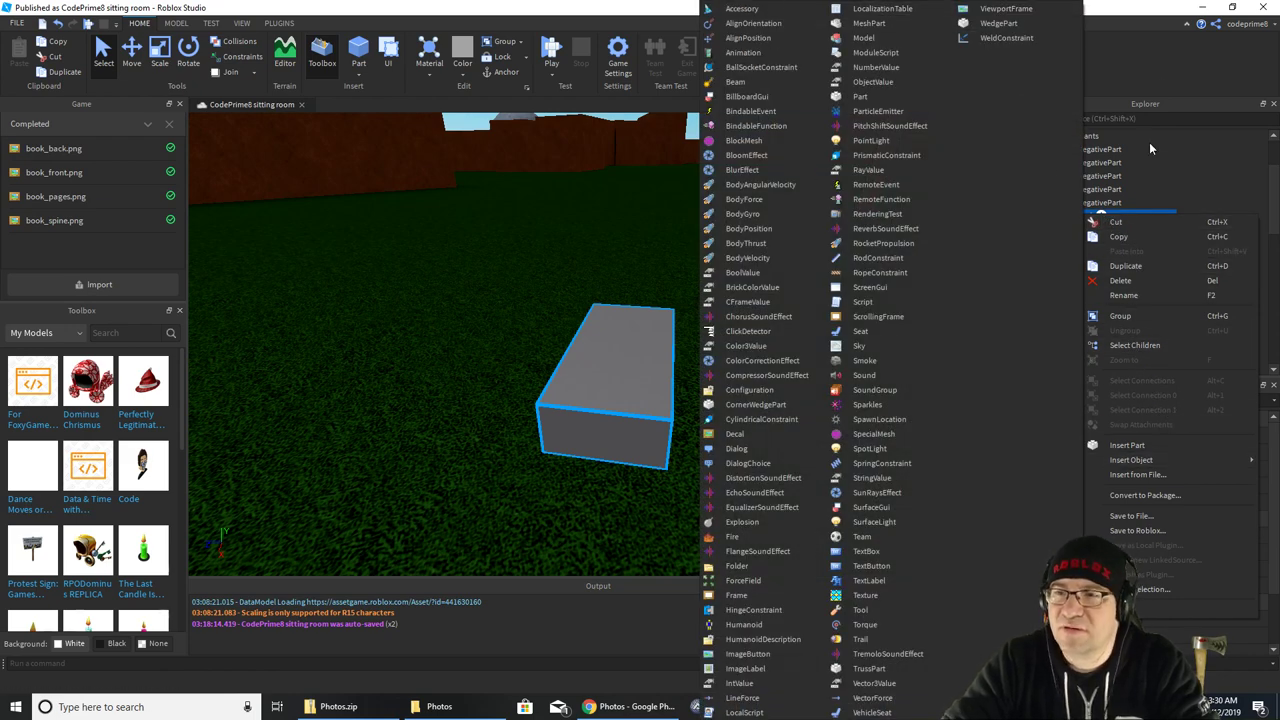
{"action": "left_click", "coordinate": [1146, 59]}
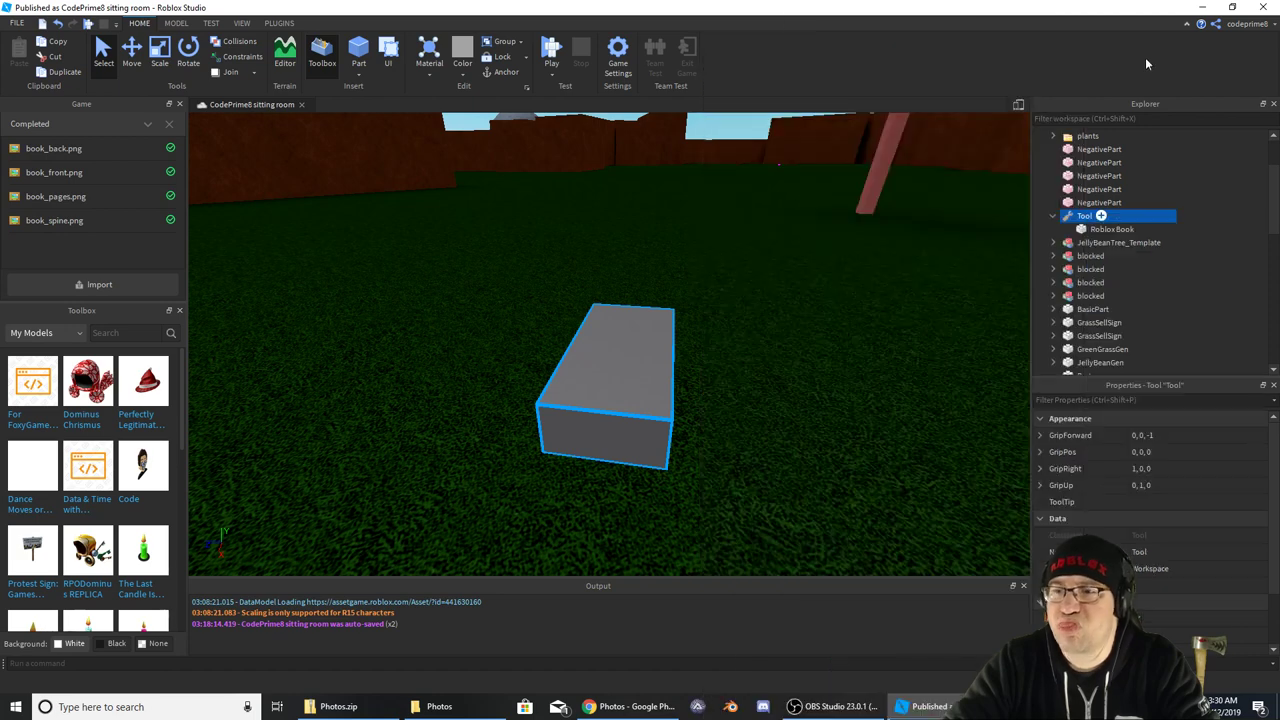
{"action": "left_click", "coordinate": [1101, 216]}
{"action": "type", "text": "part"}
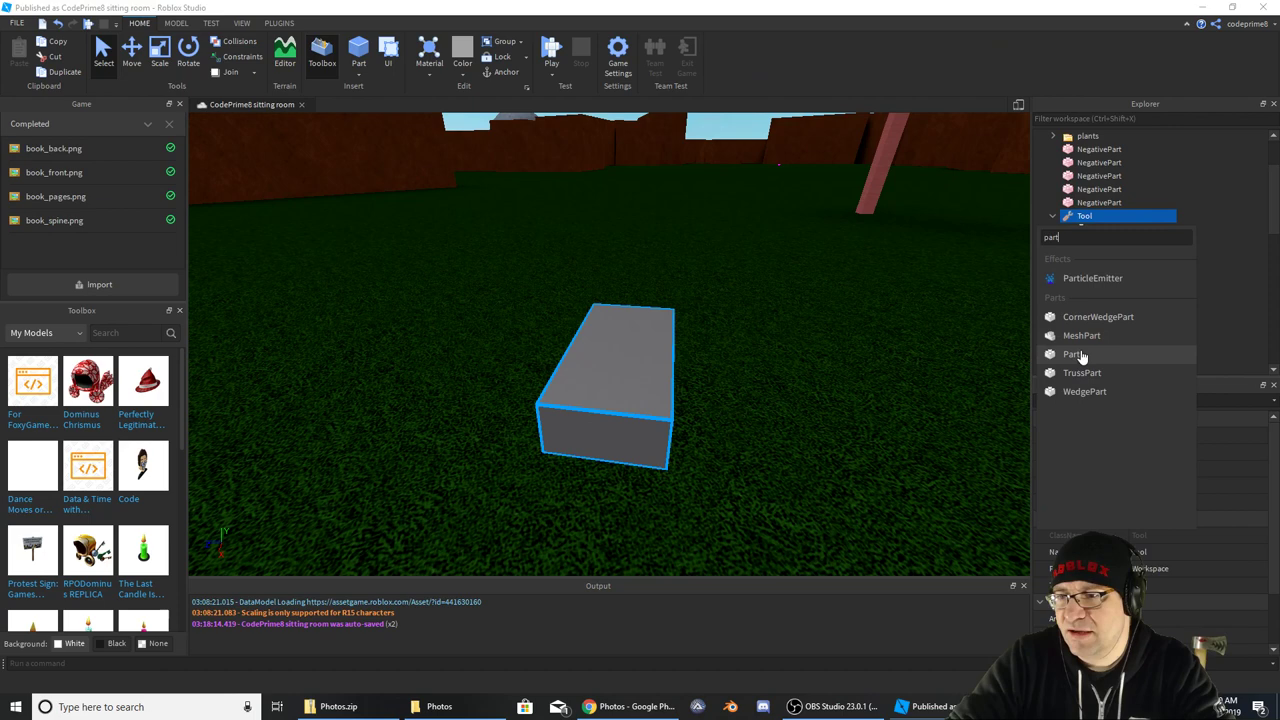
{"action": "key", "text": "Return"}
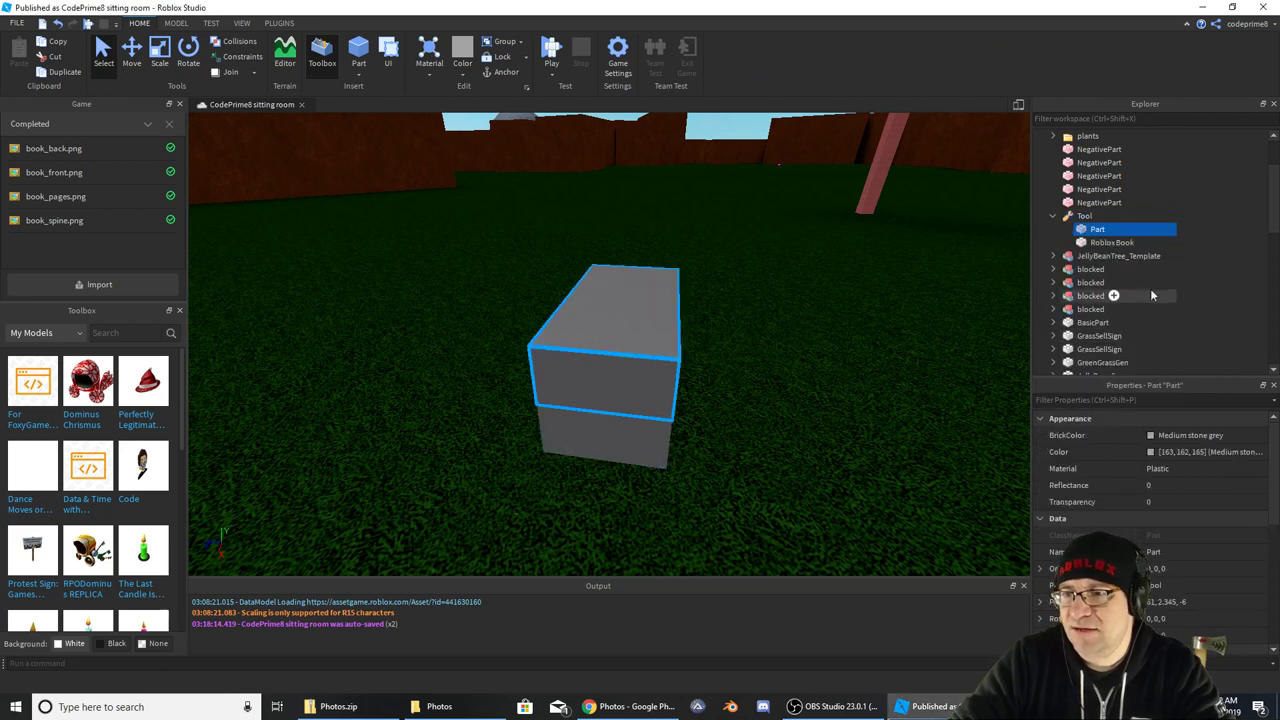
Rename the Tool's new part as handle and nest the Roblox Book part inside it
{"action": "left_click", "coordinate": [1098, 230]}
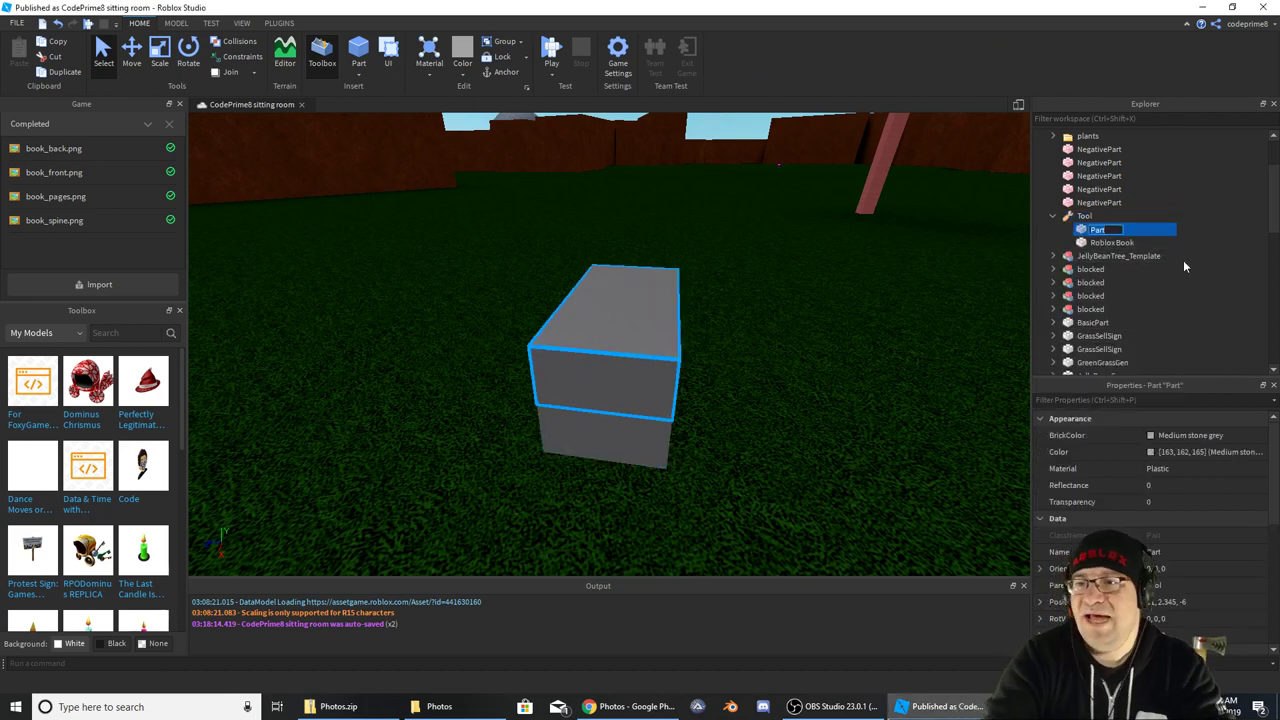
{"action": "type", "text": "handle"}
{"action": "key", "text": "Return"}
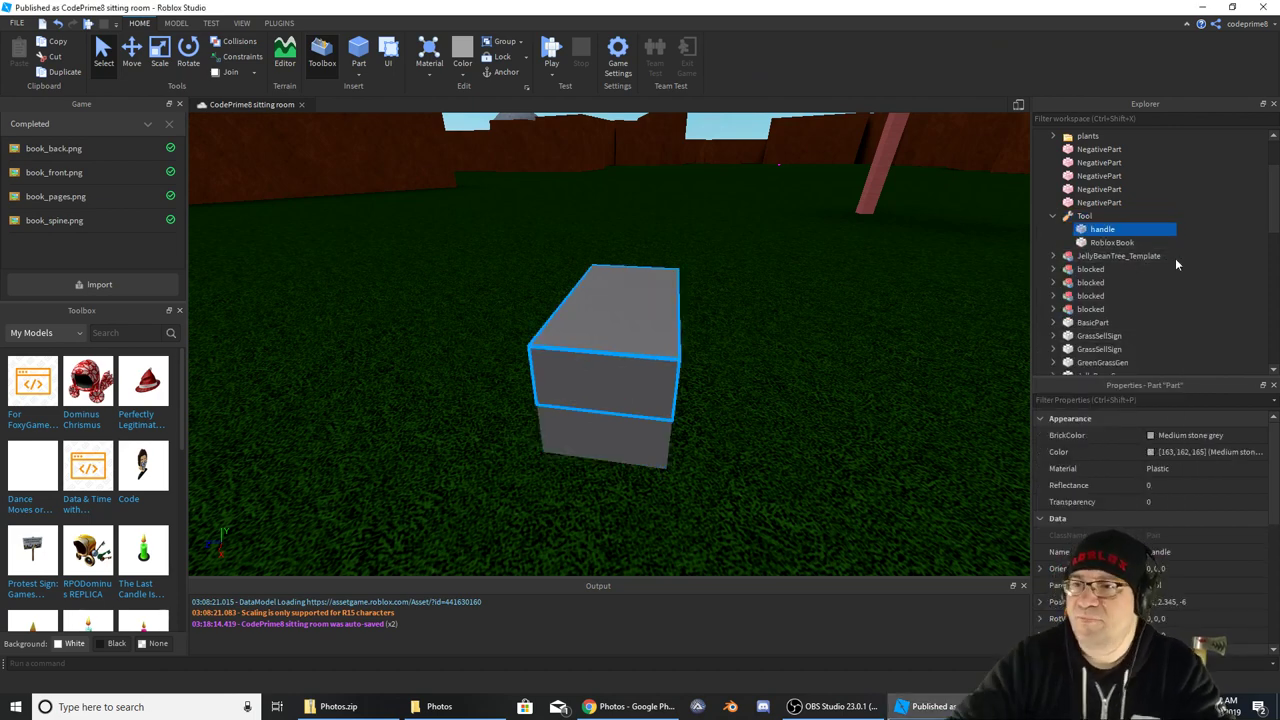
{"action": "left_click_drag", "start_coordinate": [1098, 243], "coordinate": [1108, 230]}
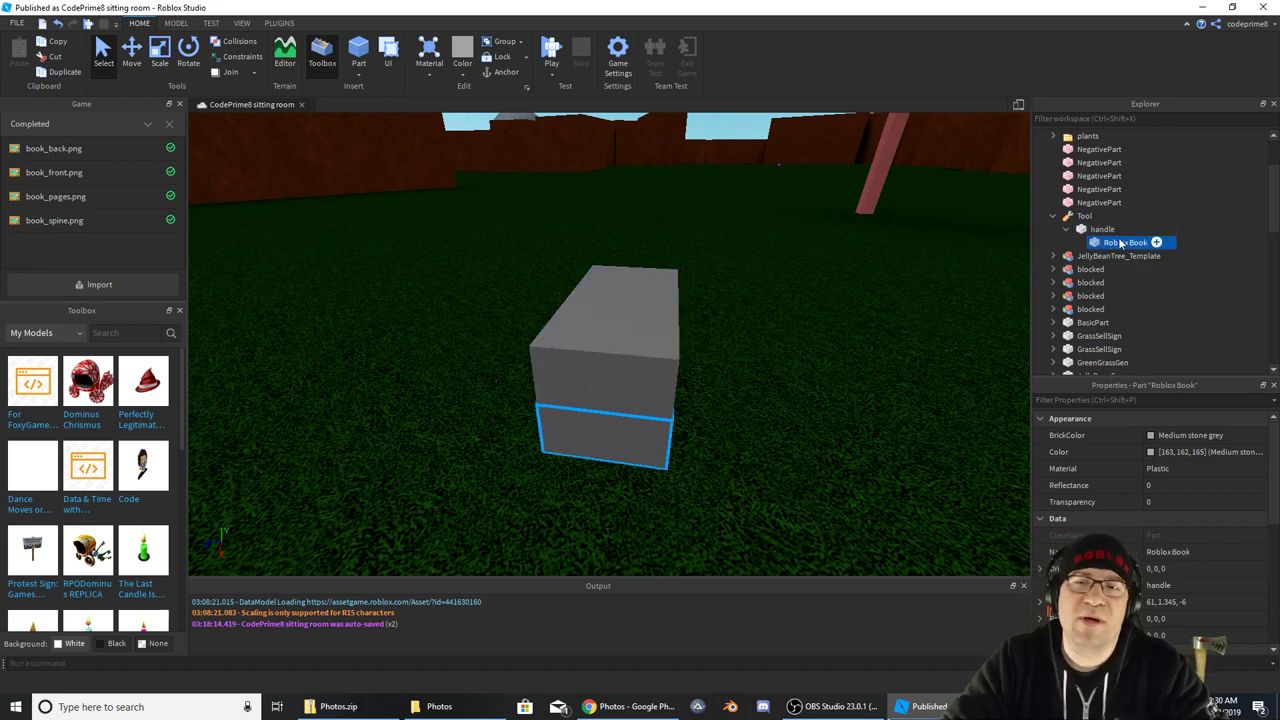
Delete the Tool object together with its nested handle and Roblox Book parts
{"action": "right_click", "coordinate": [1092, 216]}
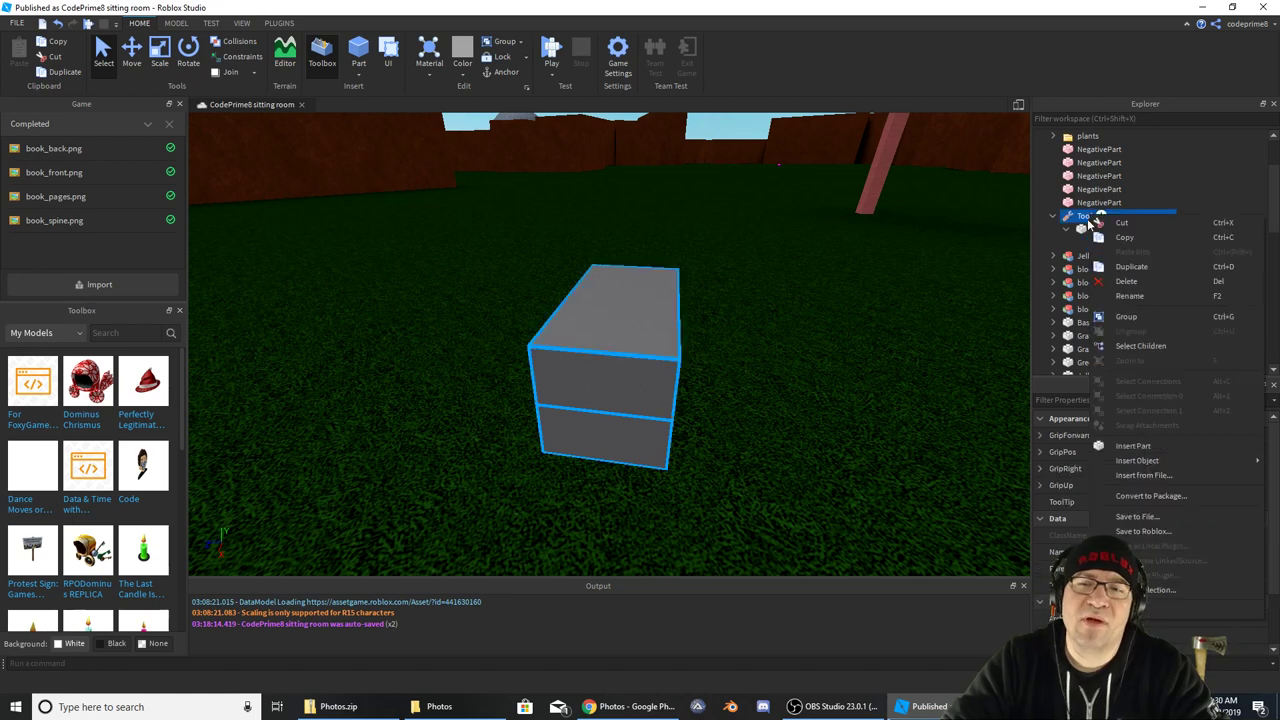
{"action": "left_click", "coordinate": [1140, 281]}
{"action": "scroll", "coordinate": [856, 310], "scroll_direction": "up", "scroll_amount": 3}
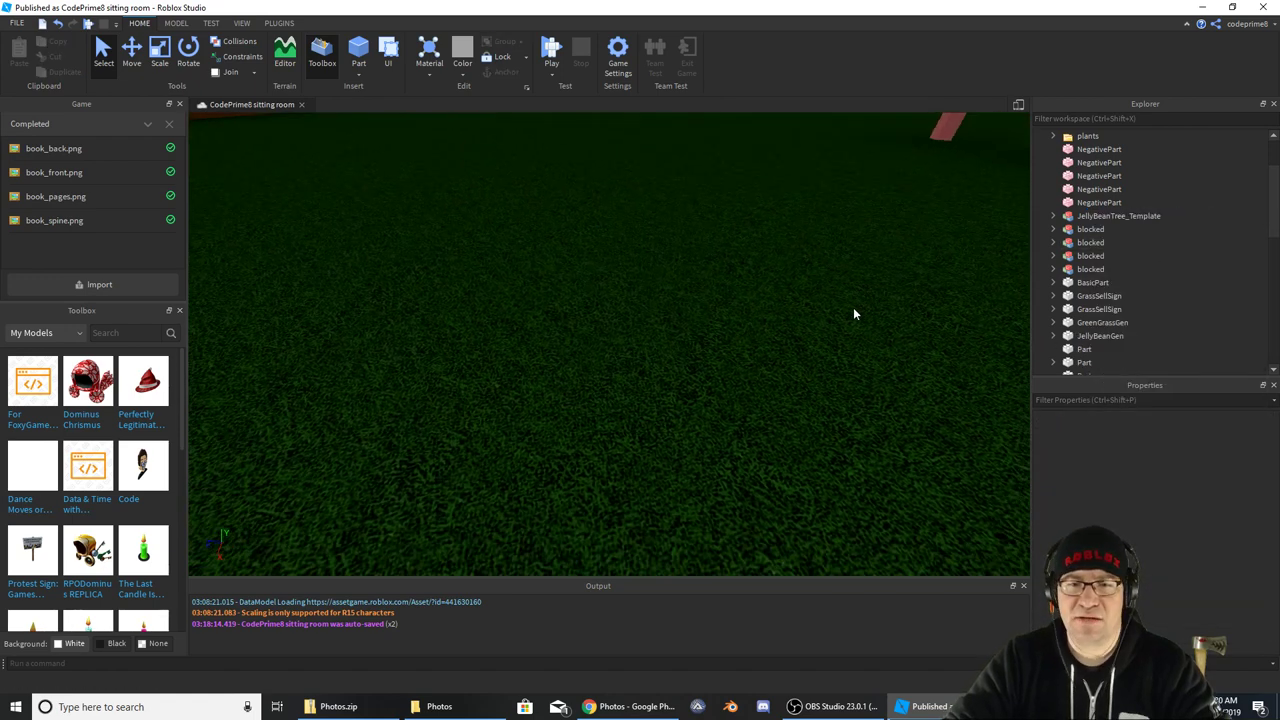
{"action": "scroll", "coordinate": [854, 309], "scroll_direction": "down", "scroll_amount": 1}
Insert a fresh block part on the grass to replace the deleted book
{"action": "left_click", "coordinate": [359, 48]}
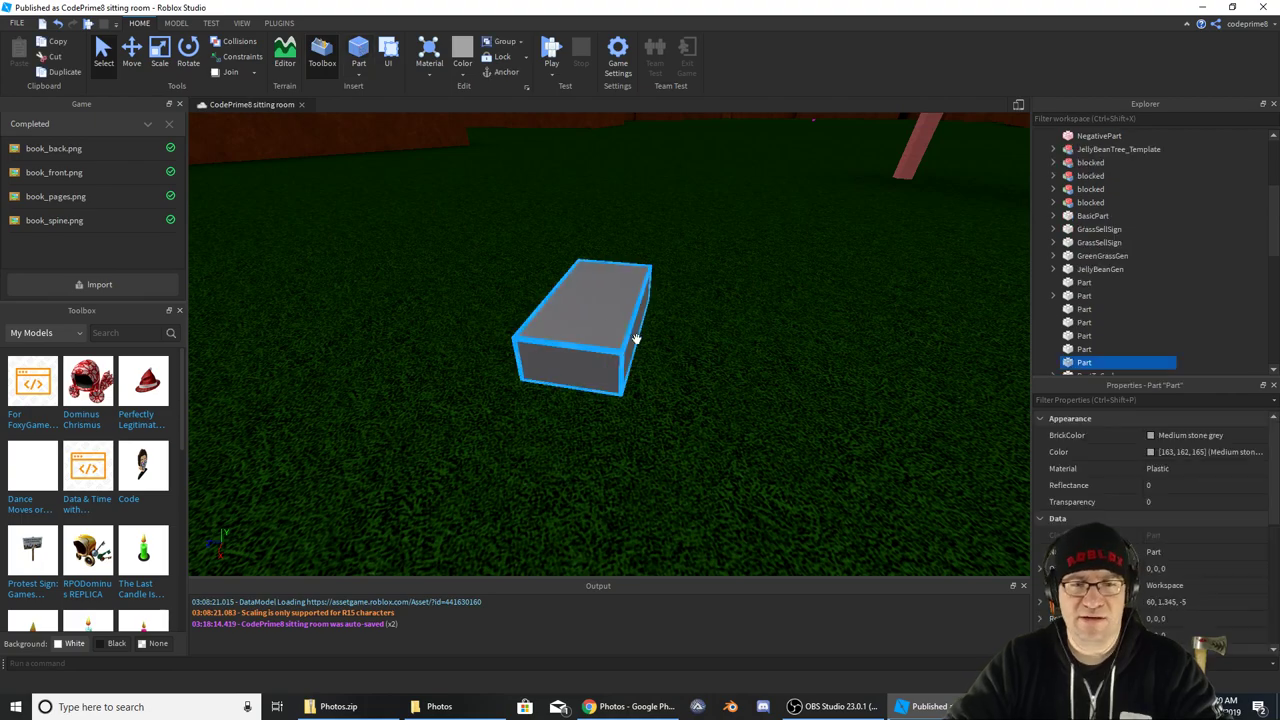
{"action": "scroll", "coordinate": [600, 328], "scroll_direction": "up", "scroll_amount": 5}
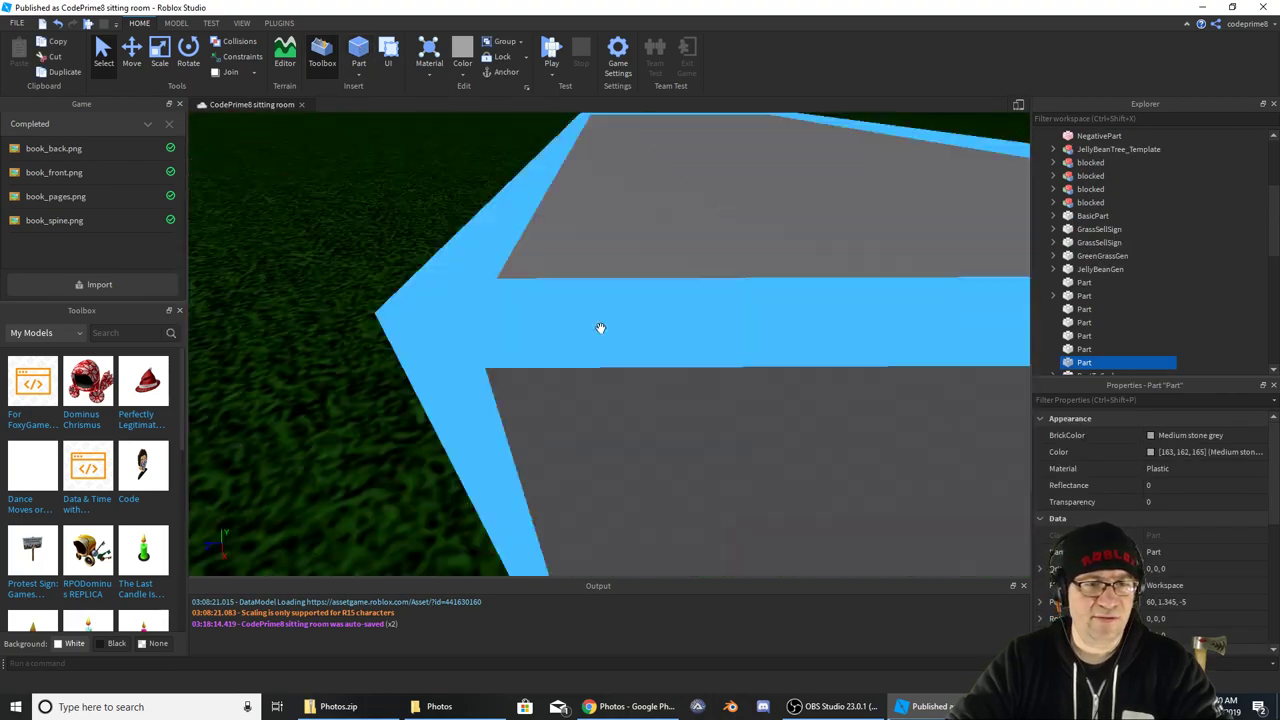
{"action": "scroll", "coordinate": [600, 328], "scroll_direction": "down", "scroll_amount": 8}
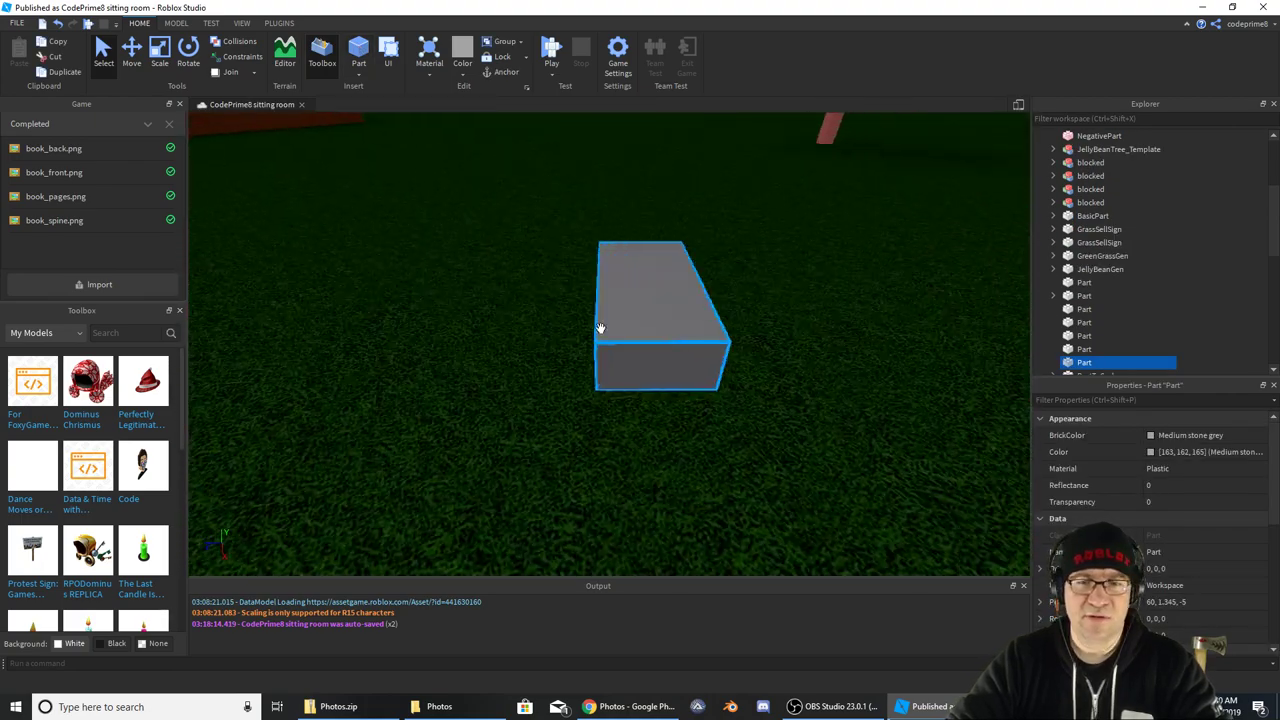
{"action": "scroll", "coordinate": [600, 328], "scroll_direction": "up", "scroll_amount": 2}
{"action": "scroll", "coordinate": [600, 328], "scroll_direction": "down", "scroll_amount": 2}
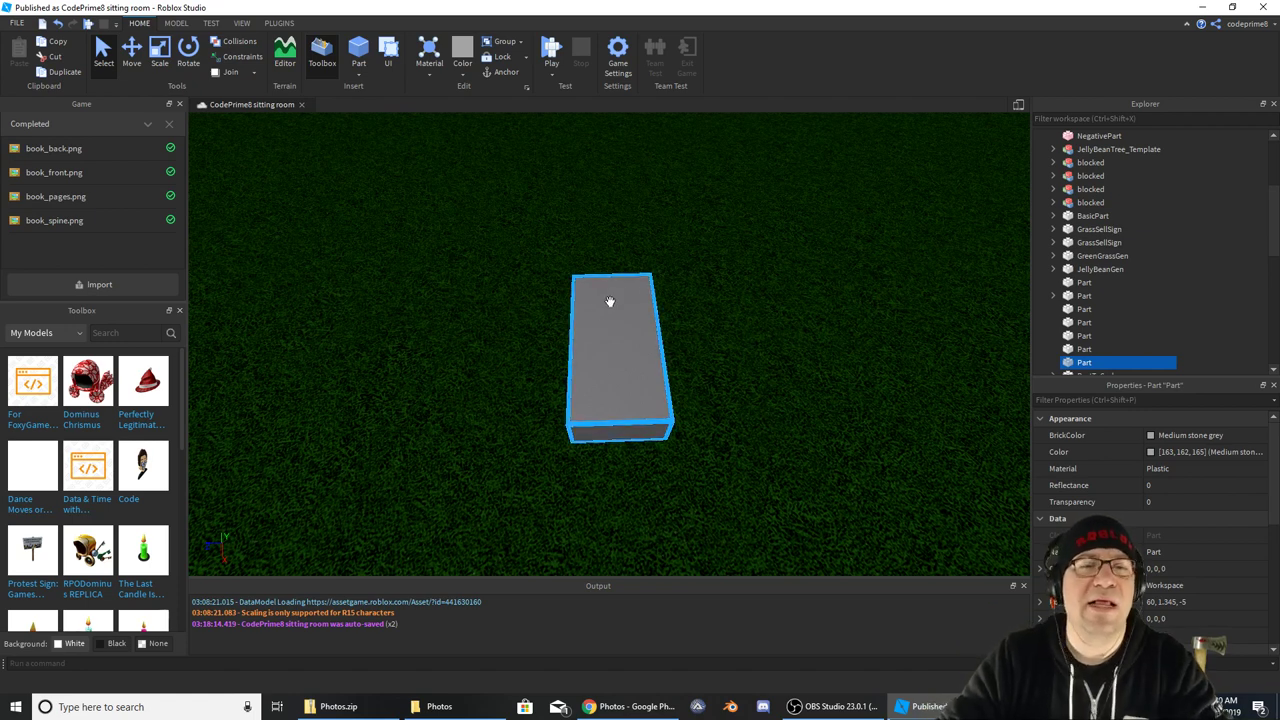
Rename the fresh block part as The Advanced Roblox Coding Book
{"action": "scroll", "coordinate": [1100, 270], "scroll_direction": "down", "scroll_amount": 1}
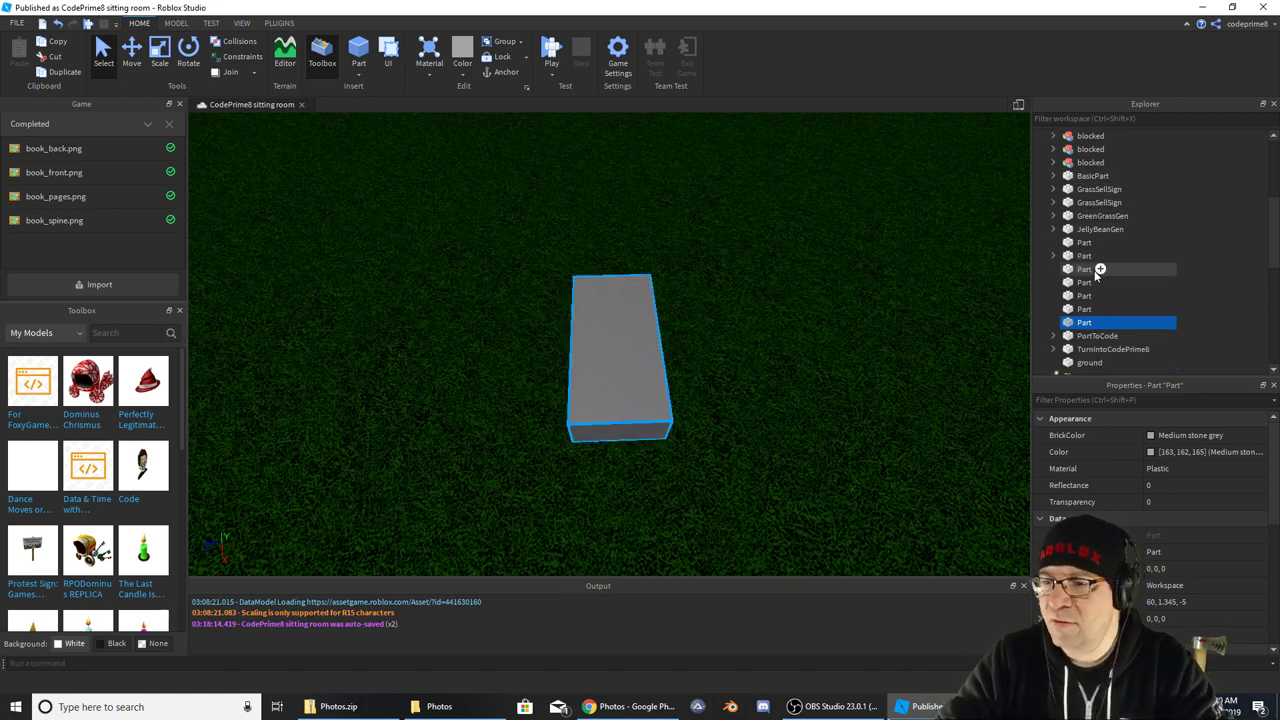
{"action": "double_click", "coordinate": [1084, 323]}
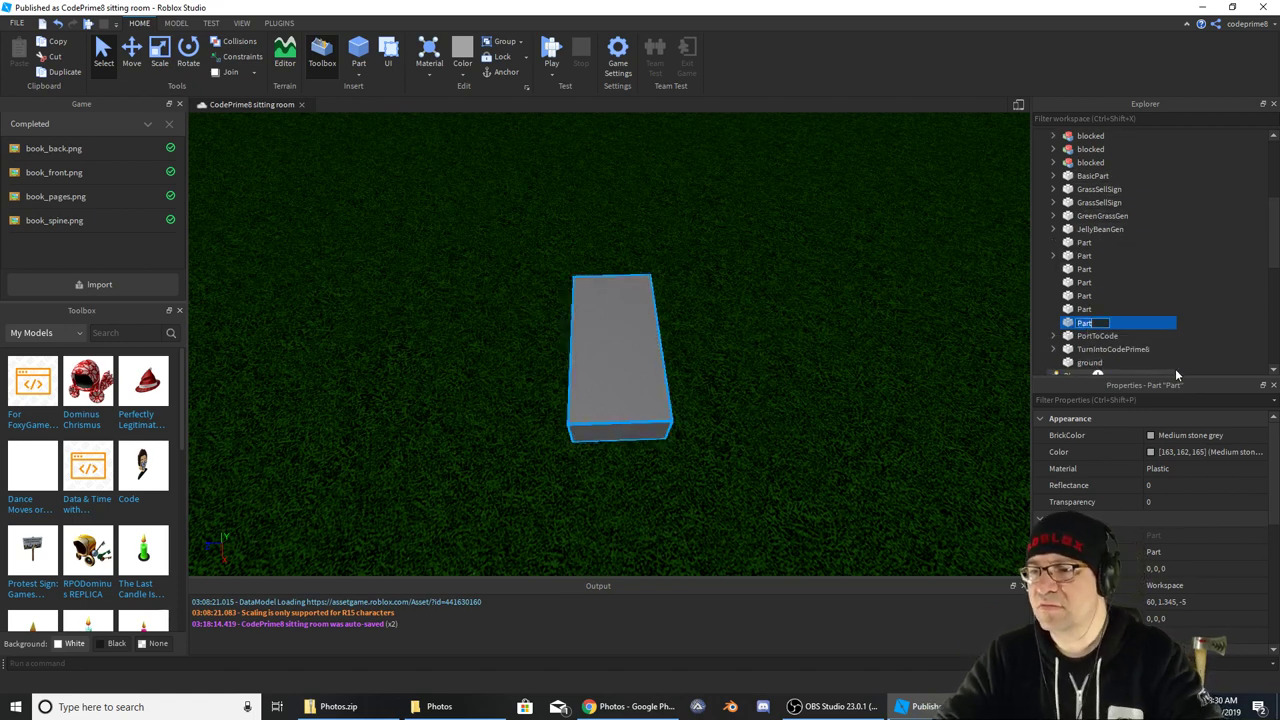
{"action": "type", "text": "Roblox Book"}
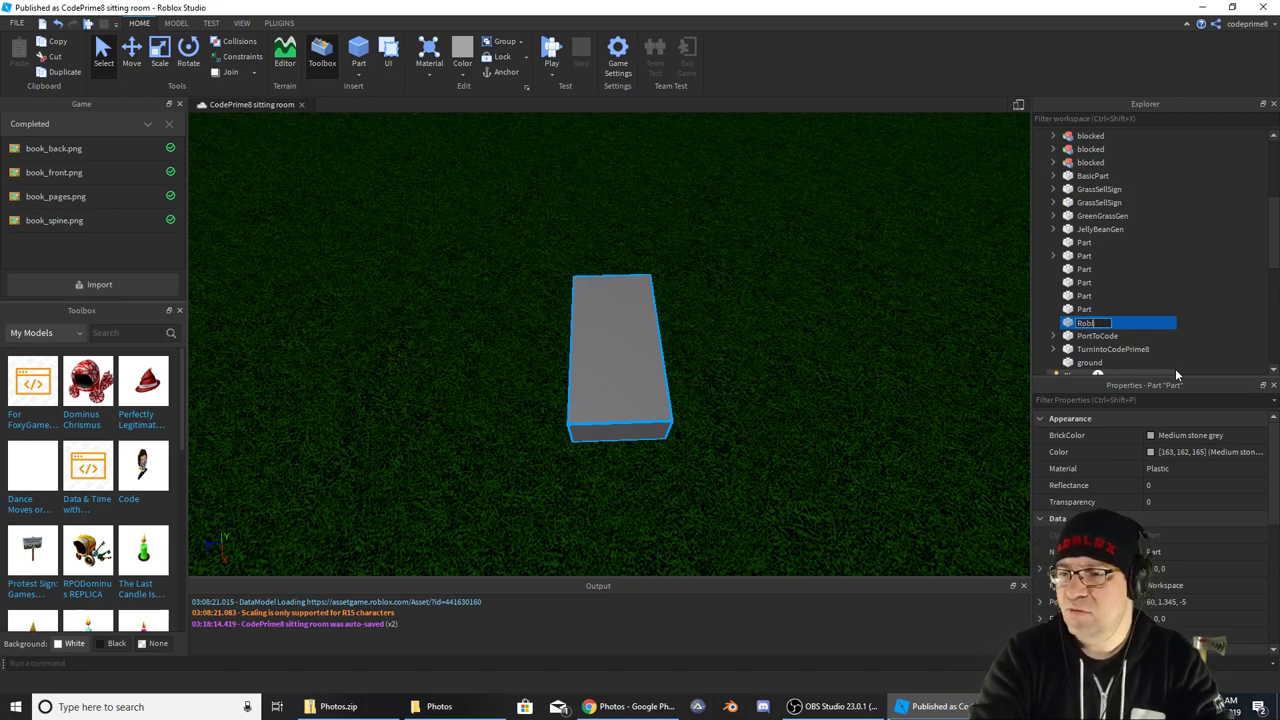
{"action": "key", "text": "BackSpace"}
{"action": "key", "text": "BackSpace"}
{"action": "key", "text": "BackSpace"}
{"action": "key", "text": "BackSpace"}
{"action": "key", "text": "BackSpace"}
{"action": "key", "text": "BackSpace"}
{"action": "key", "text": "BackSpace"}
{"action": "key", "text": "BackSpace"}
{"action": "key", "text": "BackSpace"}
{"action": "key", "text": "BackSpace"}
{"action": "key", "text": "BackSpace"}
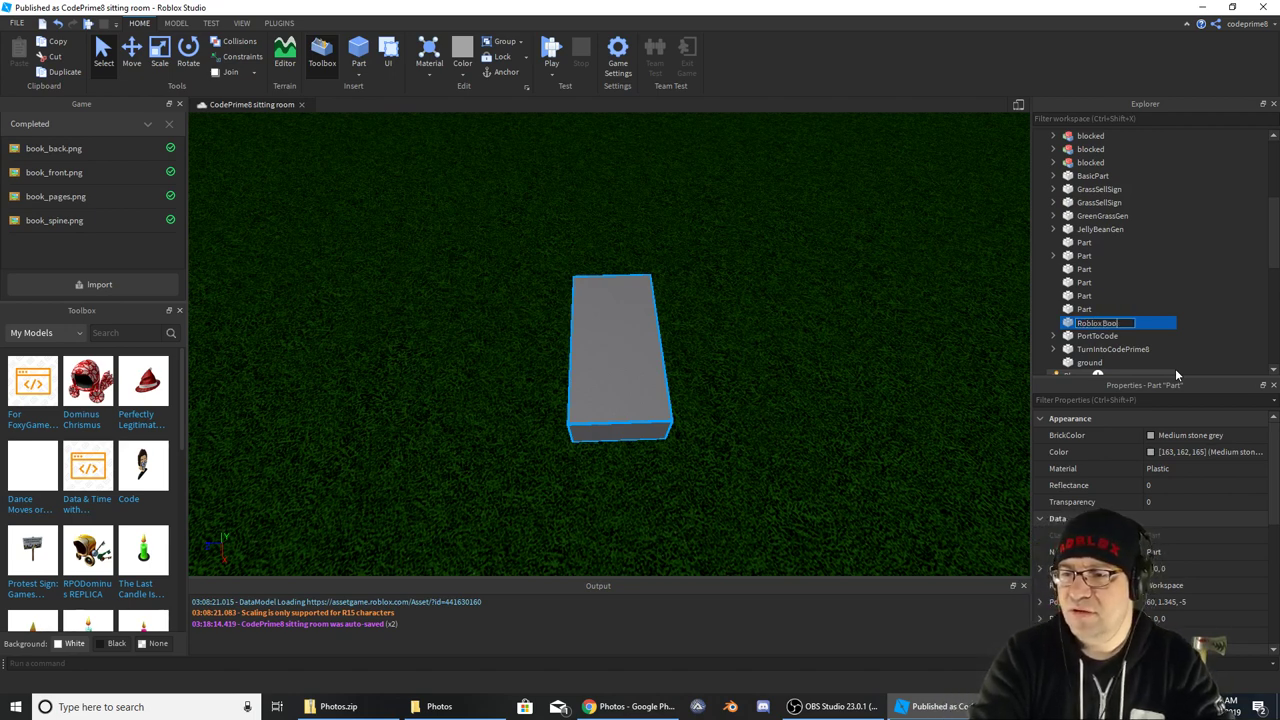
{"action": "type", "text": "The Adv"}
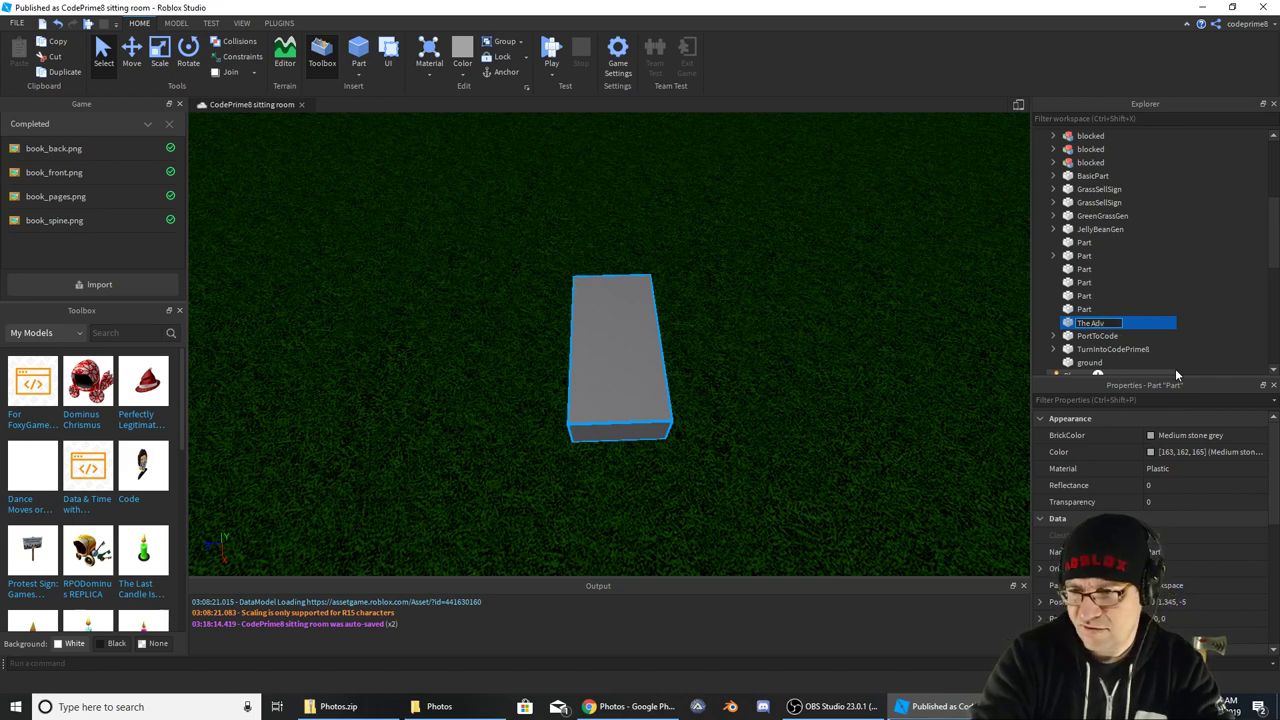
{"action": "type", "text": "anced"}
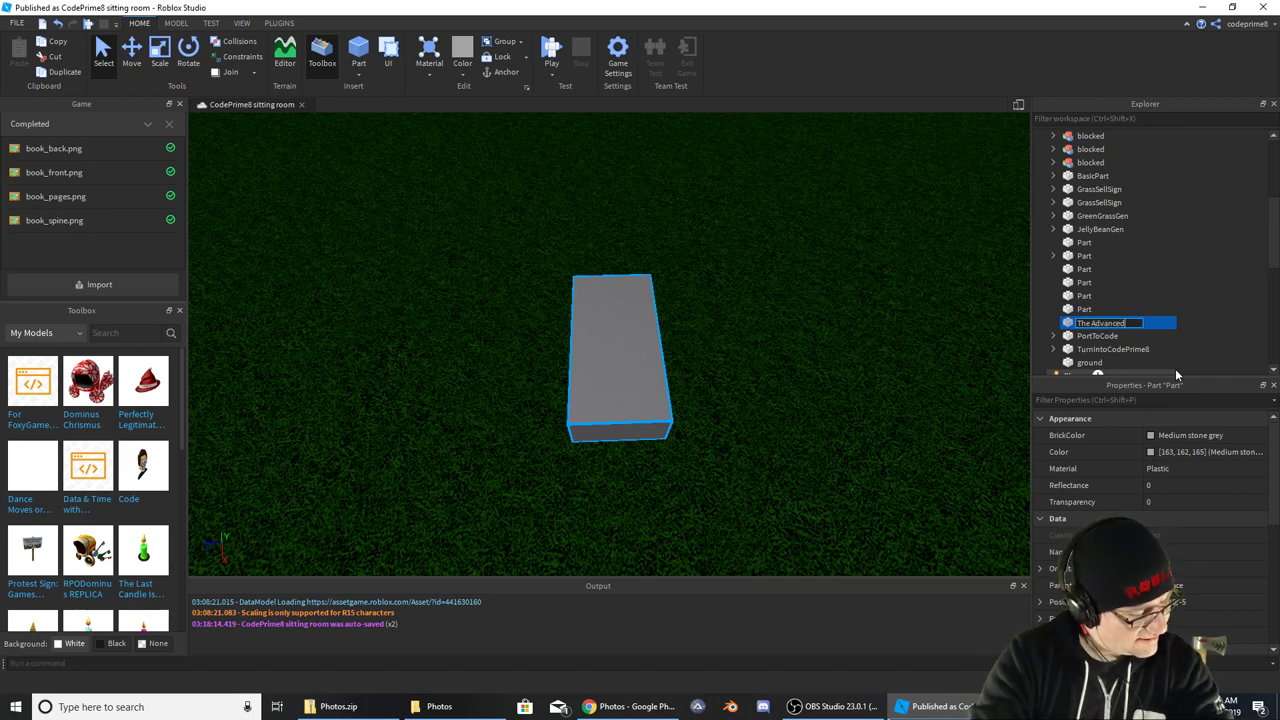
{"action": "type", "text": " Roblox Coding Book"}
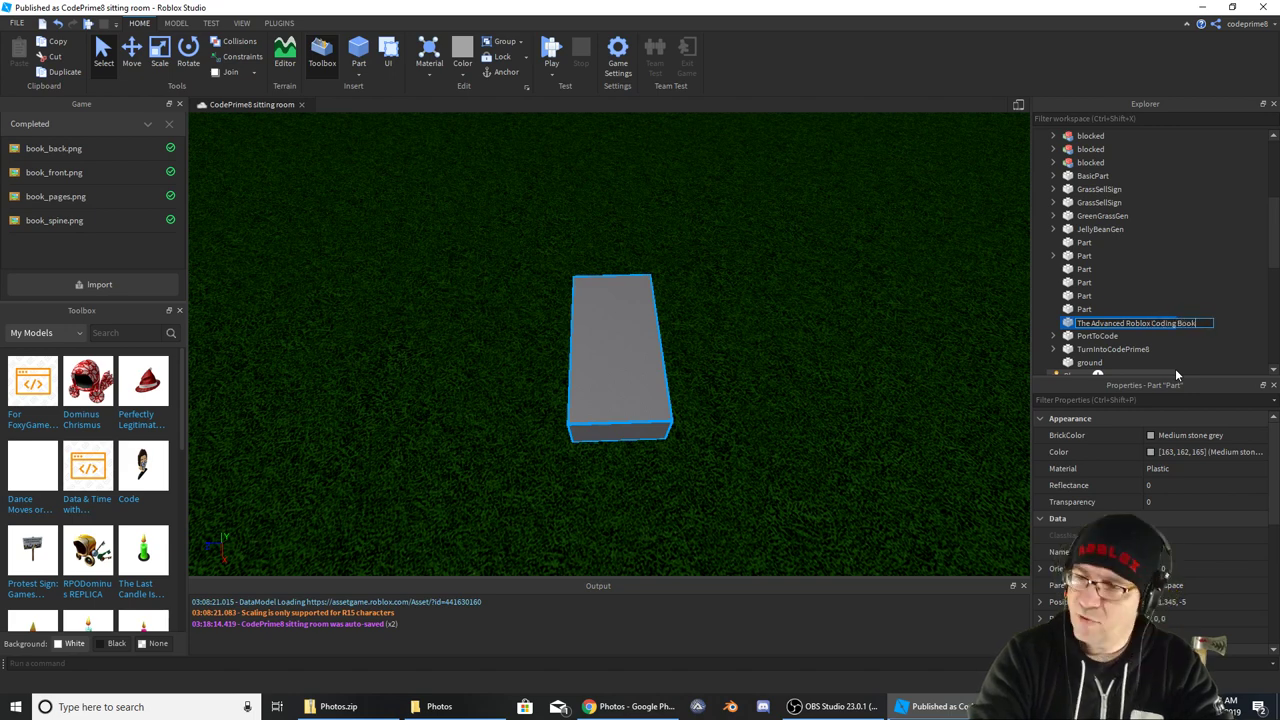
{"action": "key", "text": "Return"}
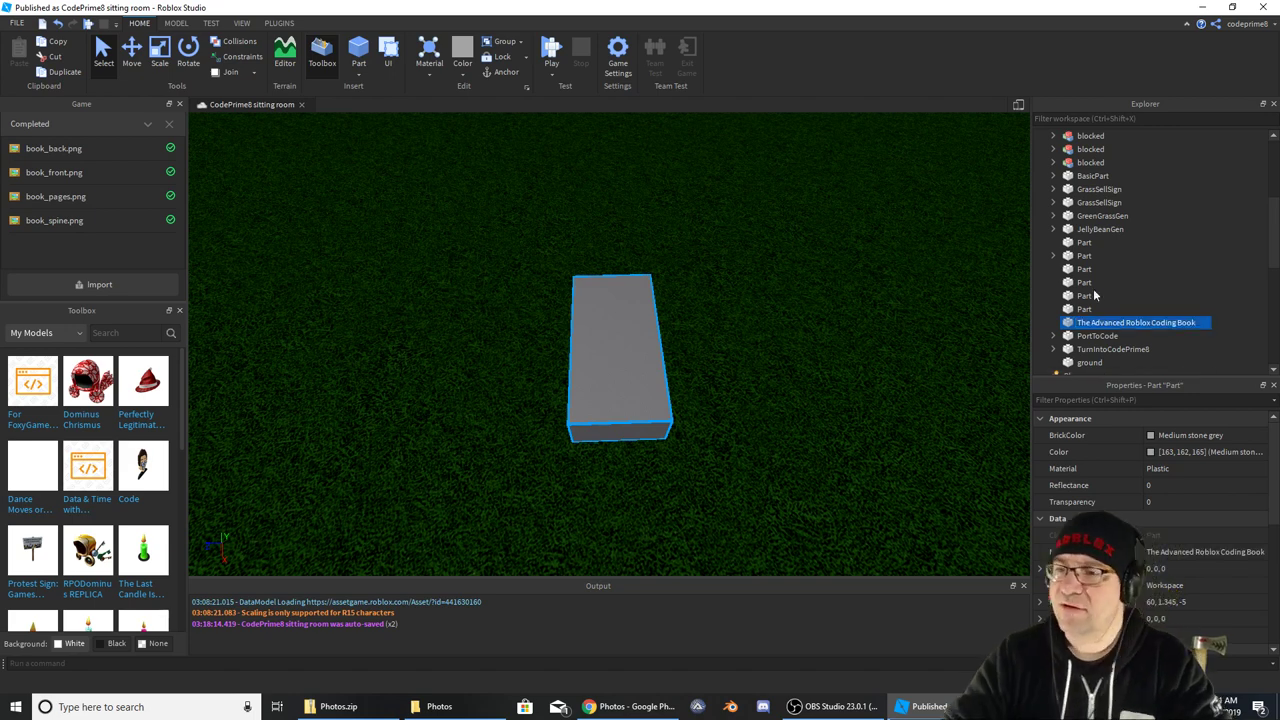
Insert a Decal into The Advanced Roblox Coding Book part, placing it on the part's top surface
{"action": "right_click", "coordinate": [1098, 326]}
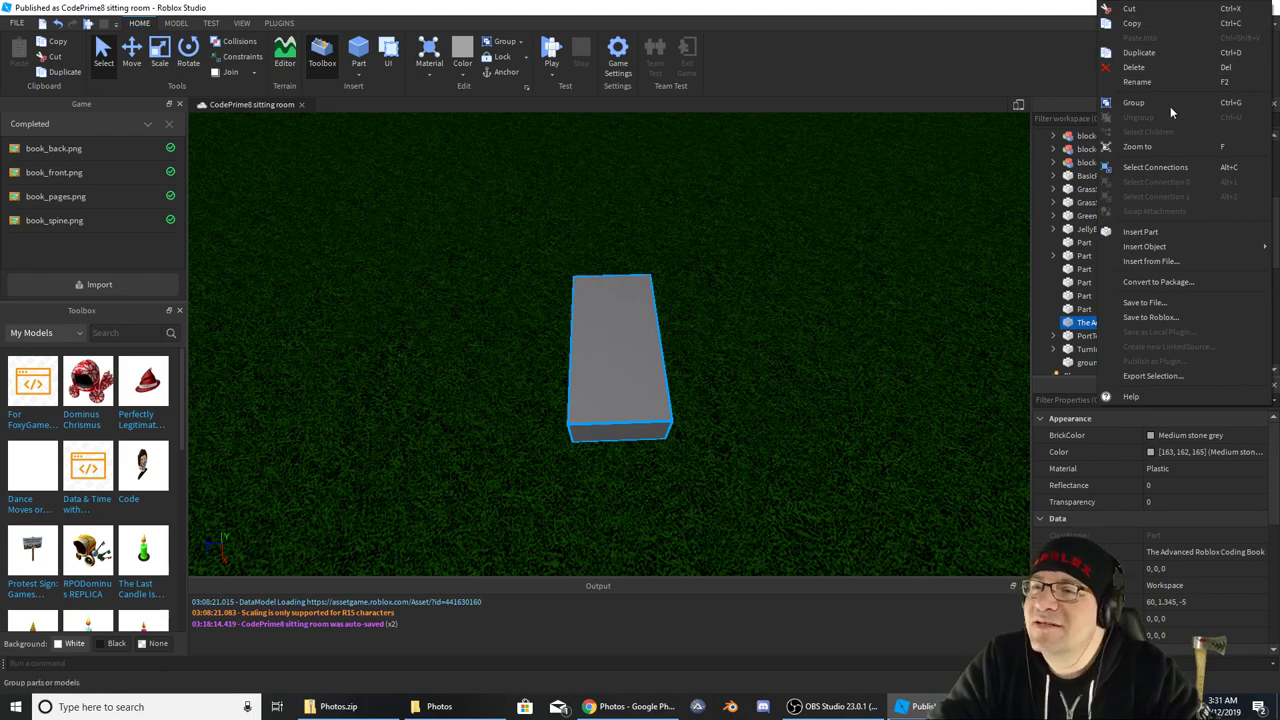
{"action": "mouse_move", "coordinate": [1219, 247]}
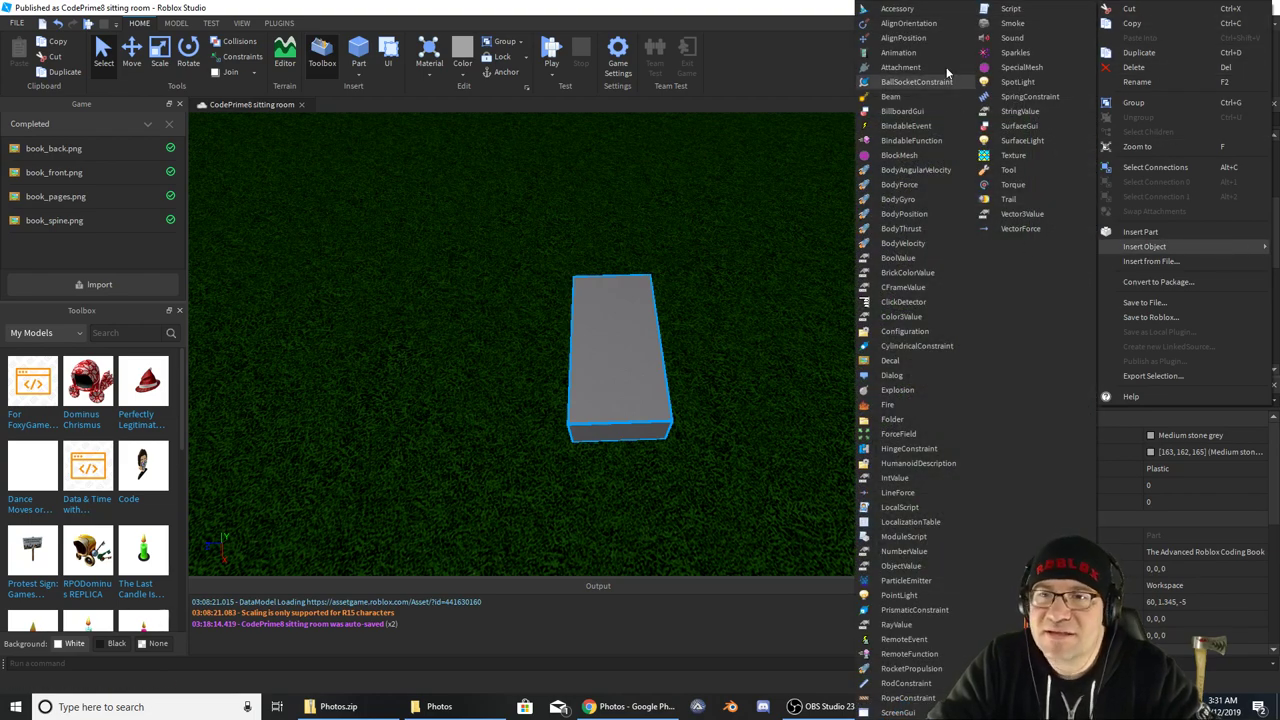
{"action": "left_click", "coordinate": [902, 359]}
{"action": "left_click", "coordinate": [621, 355]}
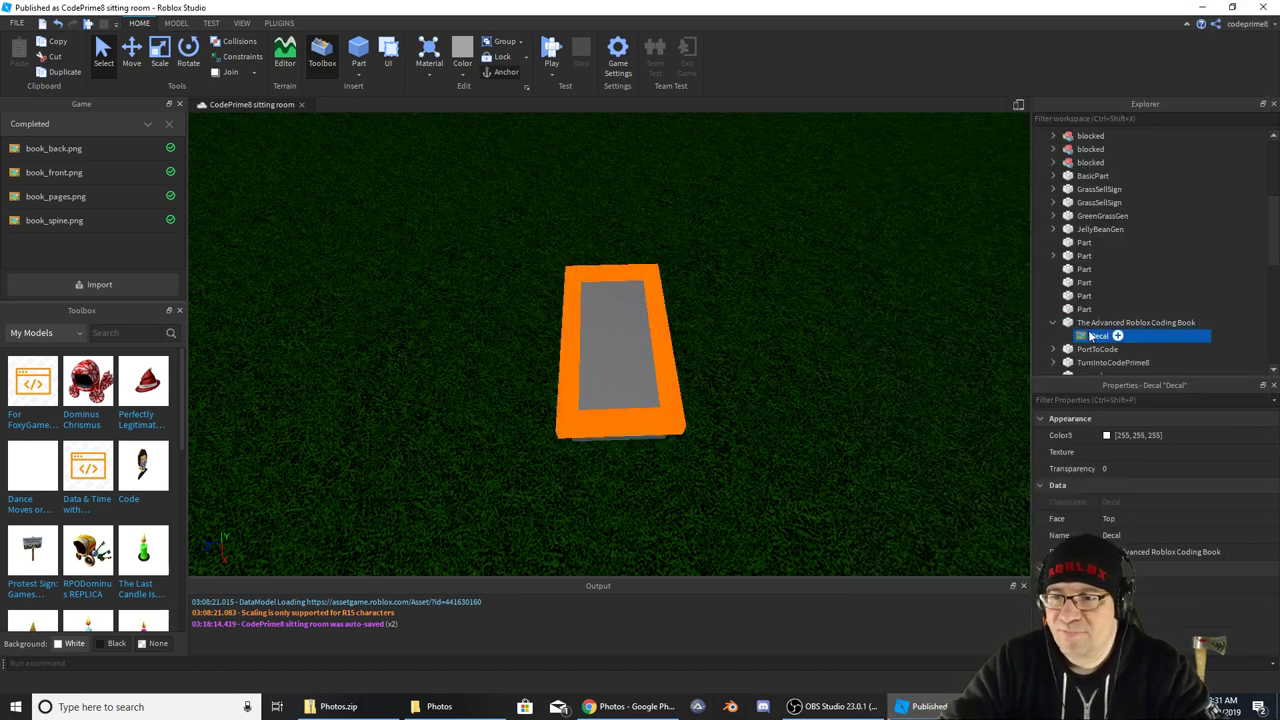
Try putting the book part's decal on the Right face and open its texture choices
{"action": "left_click", "coordinate": [1156, 514]}
{"action": "scroll", "coordinate": [1156, 514], "scroll_direction": "up", "scroll_amount": 1}
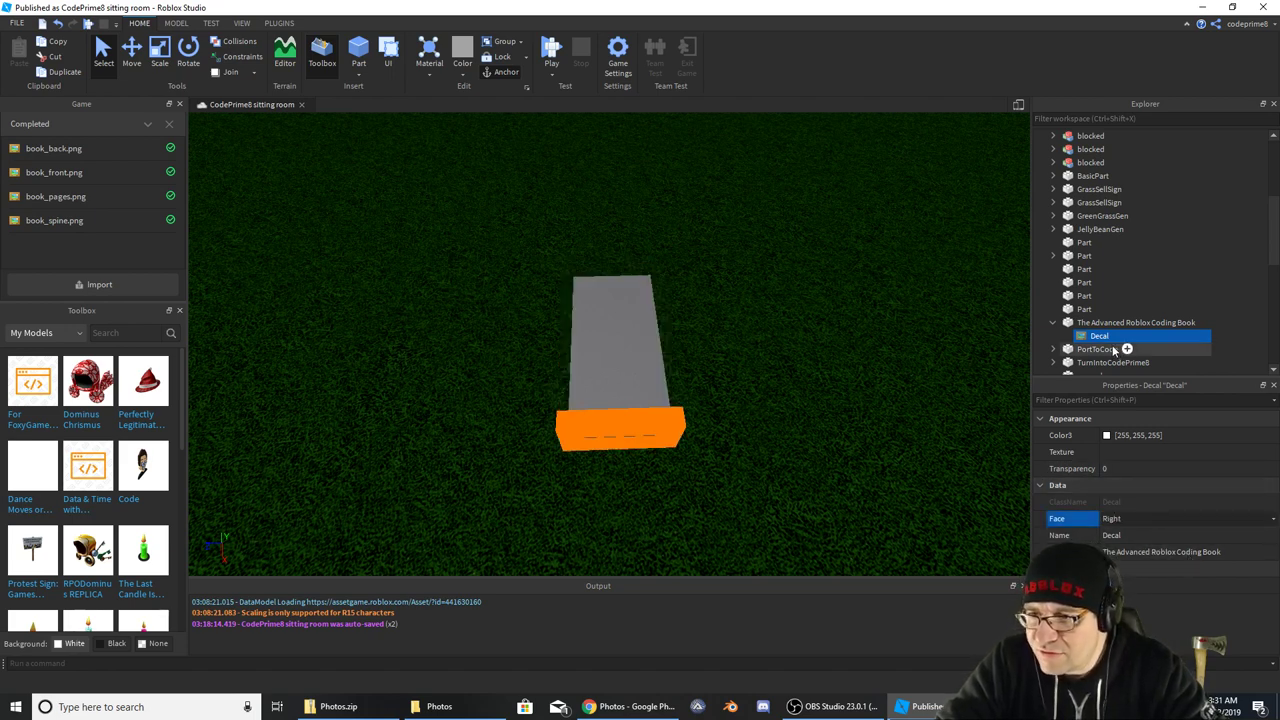
{"action": "left_click", "coordinate": [1155, 451]}
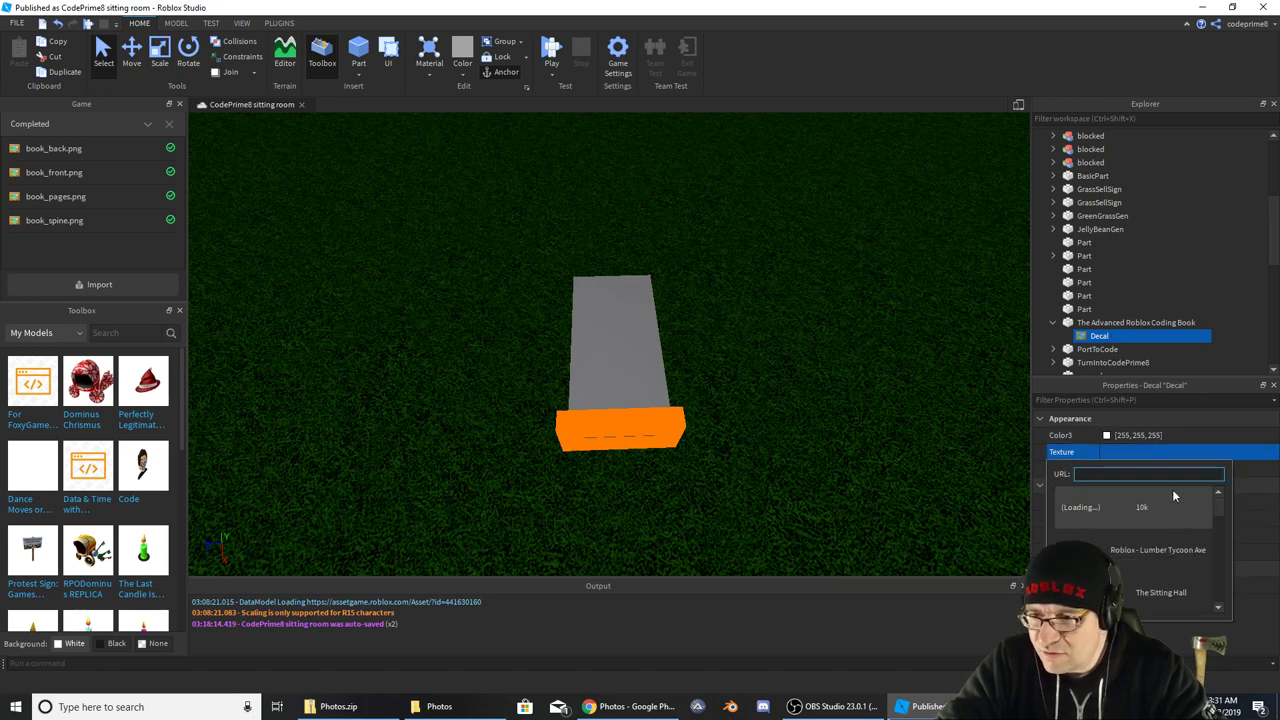
{"action": "left_click", "coordinate": [632, 362]}
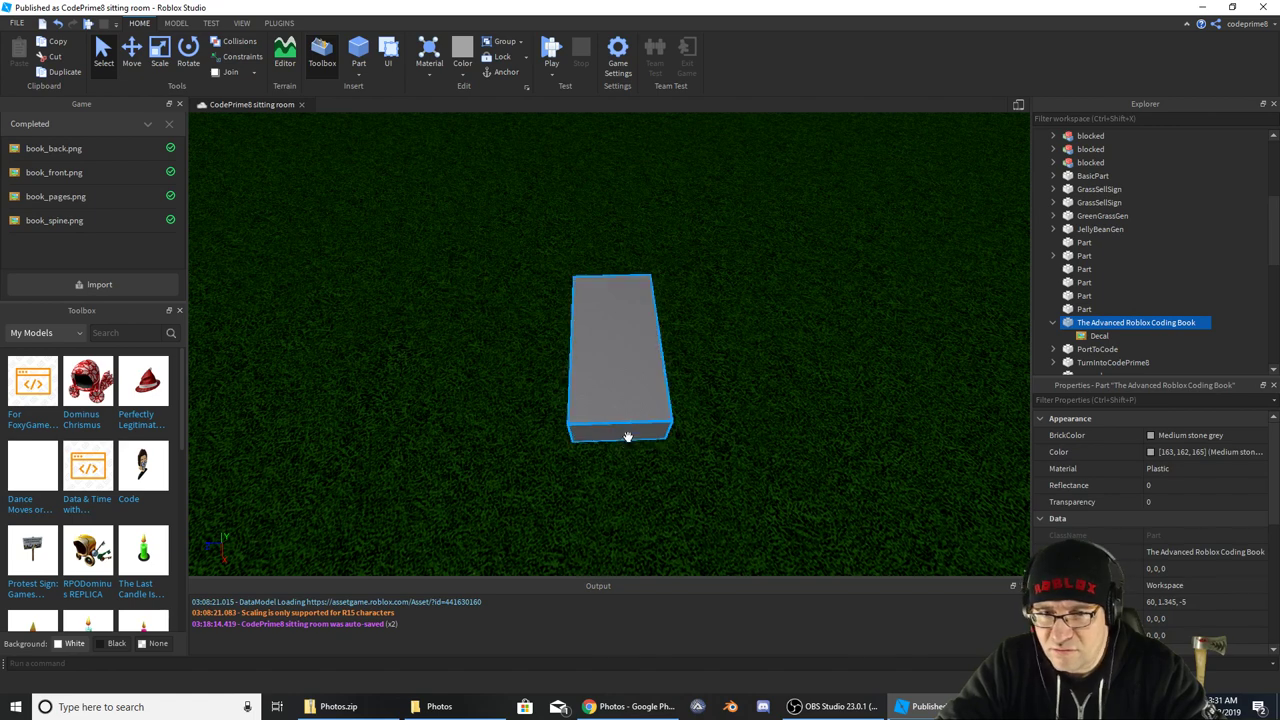
{"action": "left_click", "coordinate": [1099, 336]}
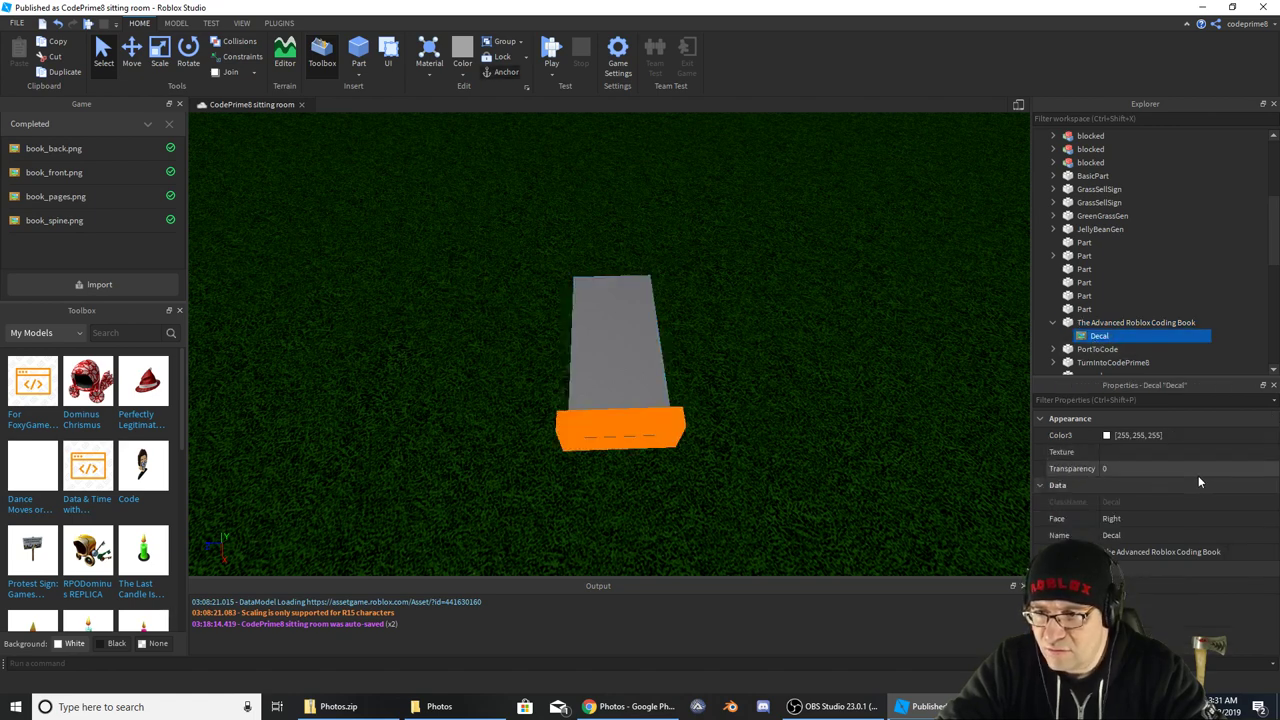
Set the decal's face to Top and choose book_front as its texture
{"action": "left_click", "coordinate": [1198, 519]}
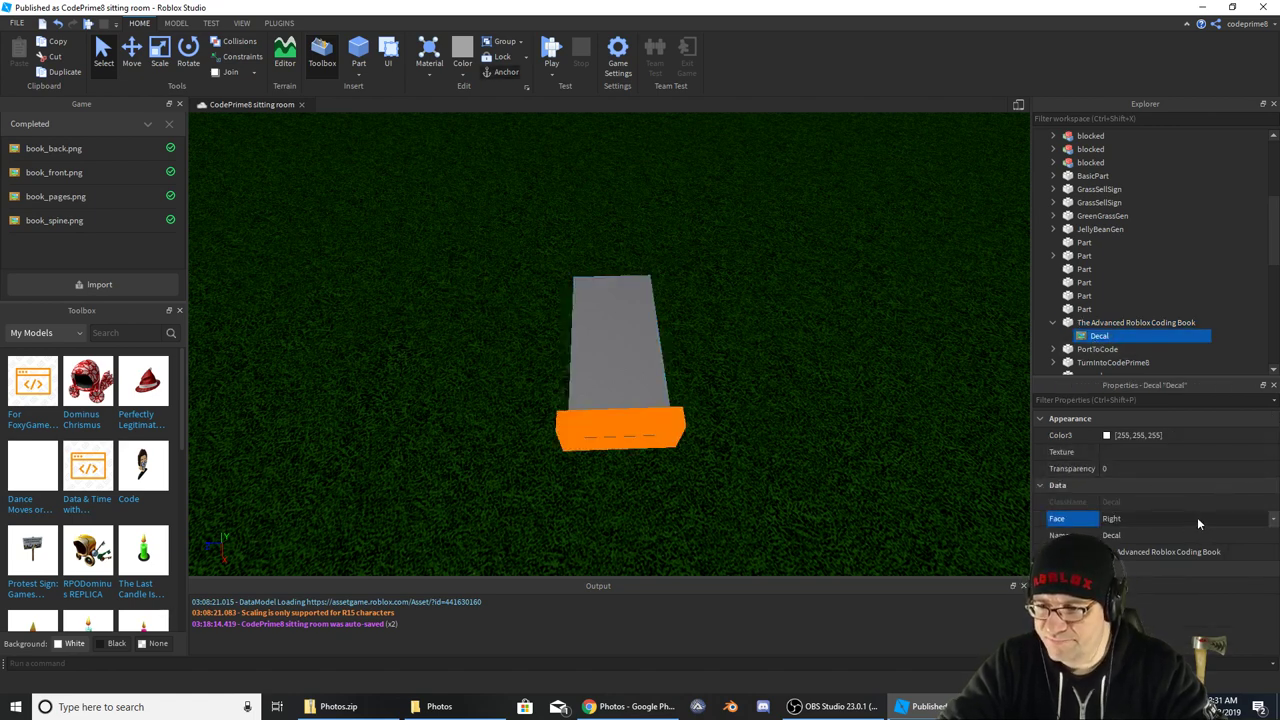
{"action": "left_click", "coordinate": [1272, 519]}
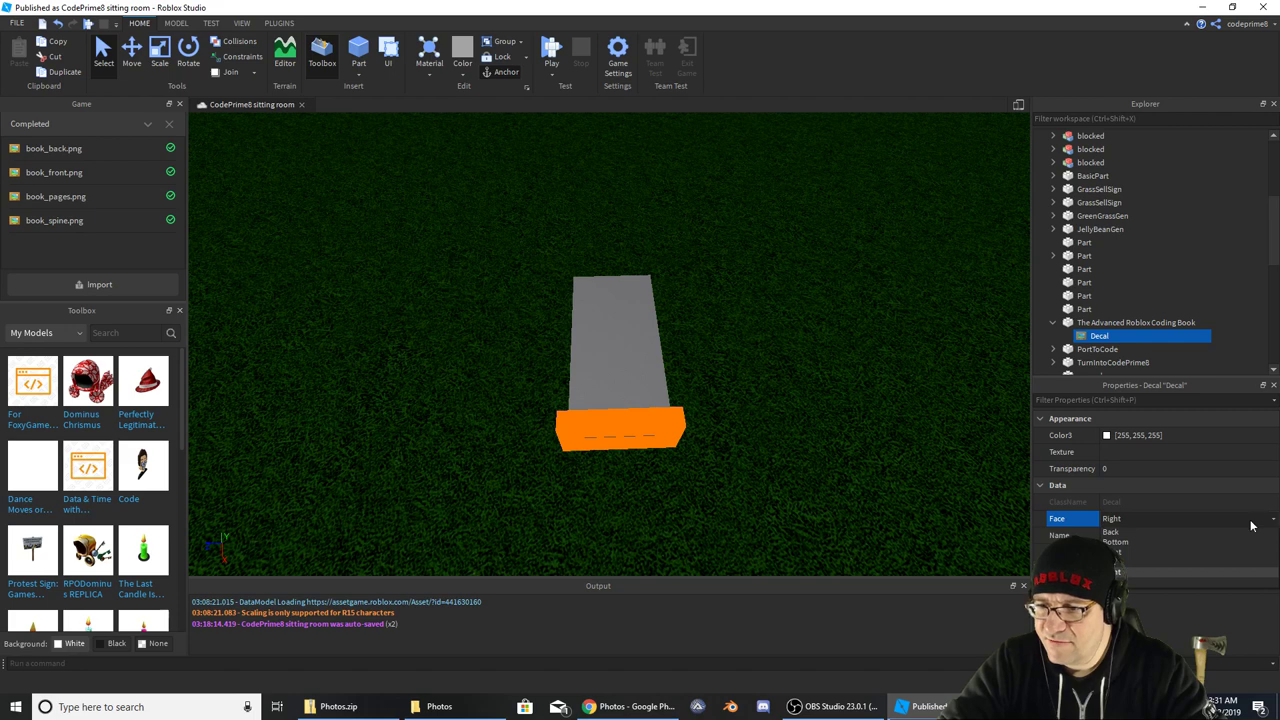
{"action": "left_click", "coordinate": [1132, 585]}
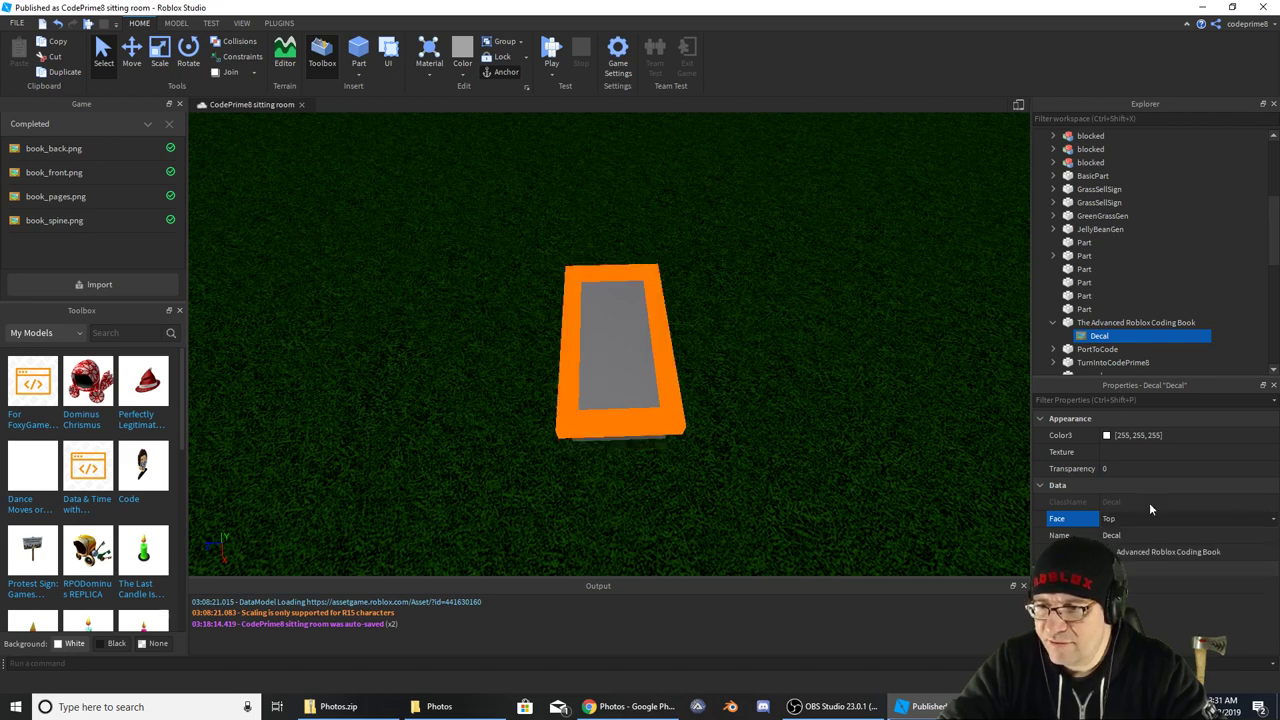
{"action": "left_click", "coordinate": [1161, 452]}
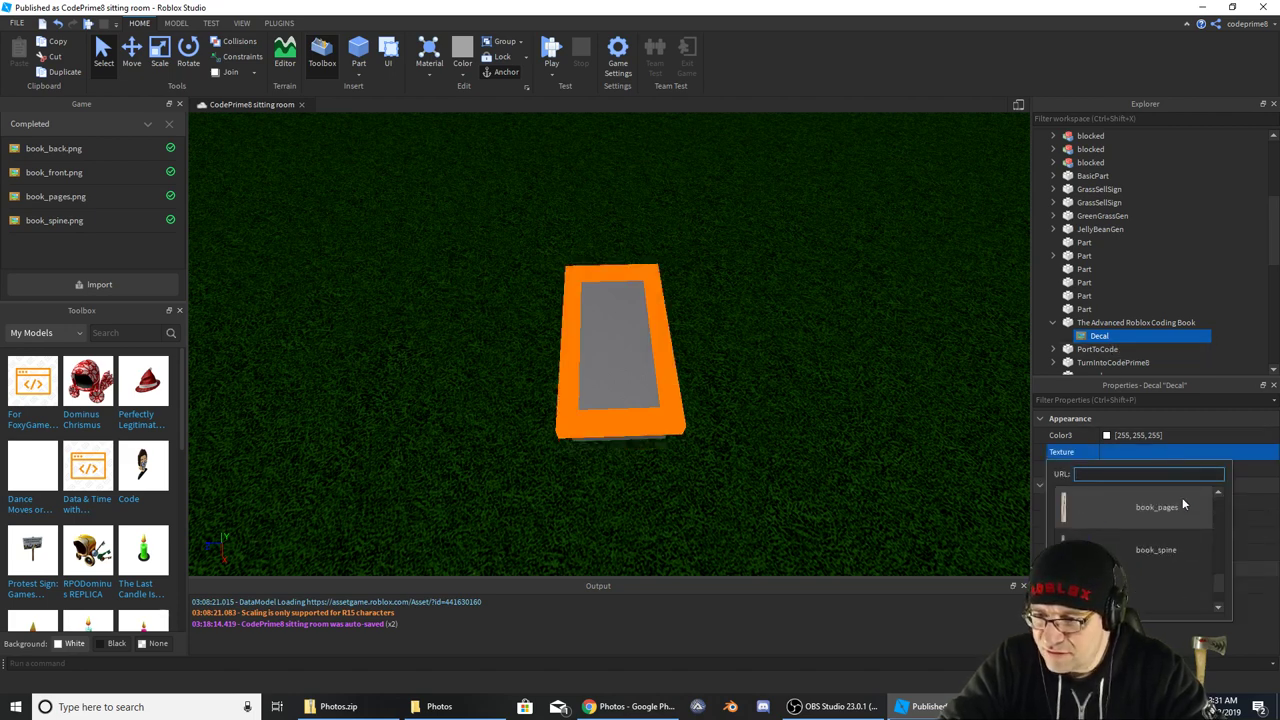
{"action": "scroll", "coordinate": [1176, 560], "scroll_direction": "up", "scroll_amount": 2}
{"action": "left_click", "coordinate": [1161, 553]}
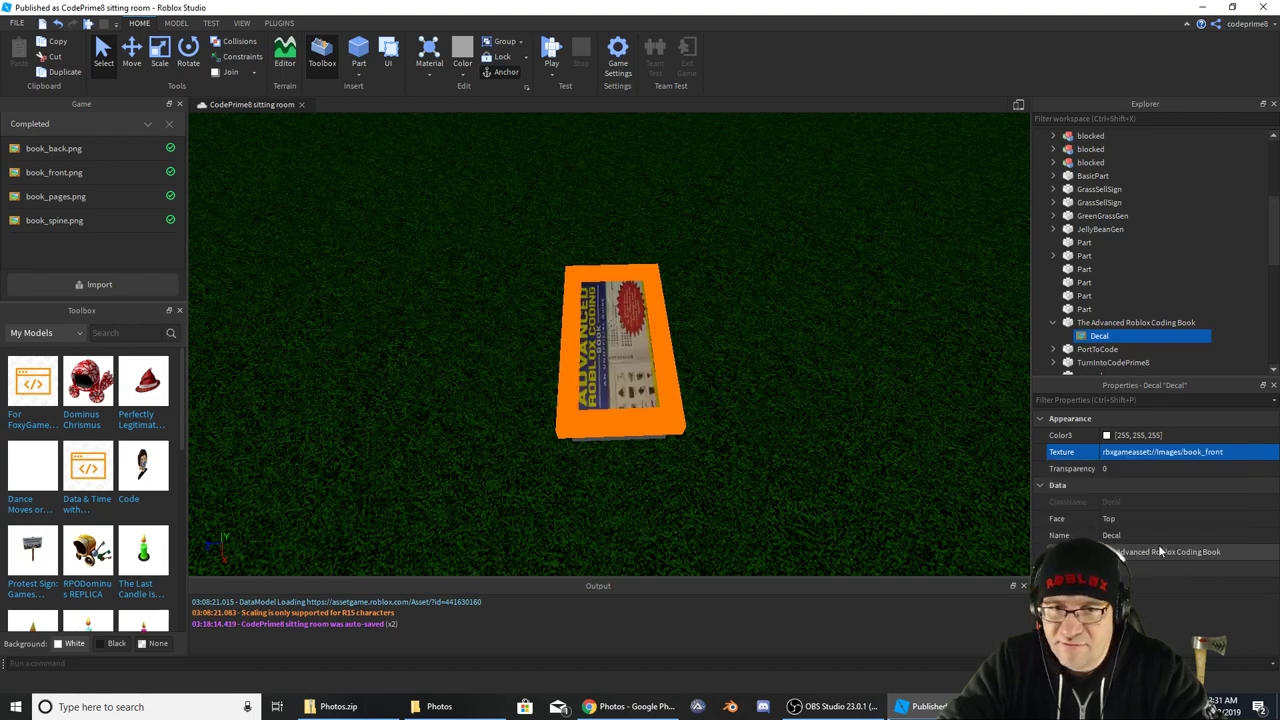
Activate the Scale tool and set the move snapping increment to 0.25 studs
{"action": "right_click_drag", "start_coordinate": [741, 364], "coordinate": [741, 360]}
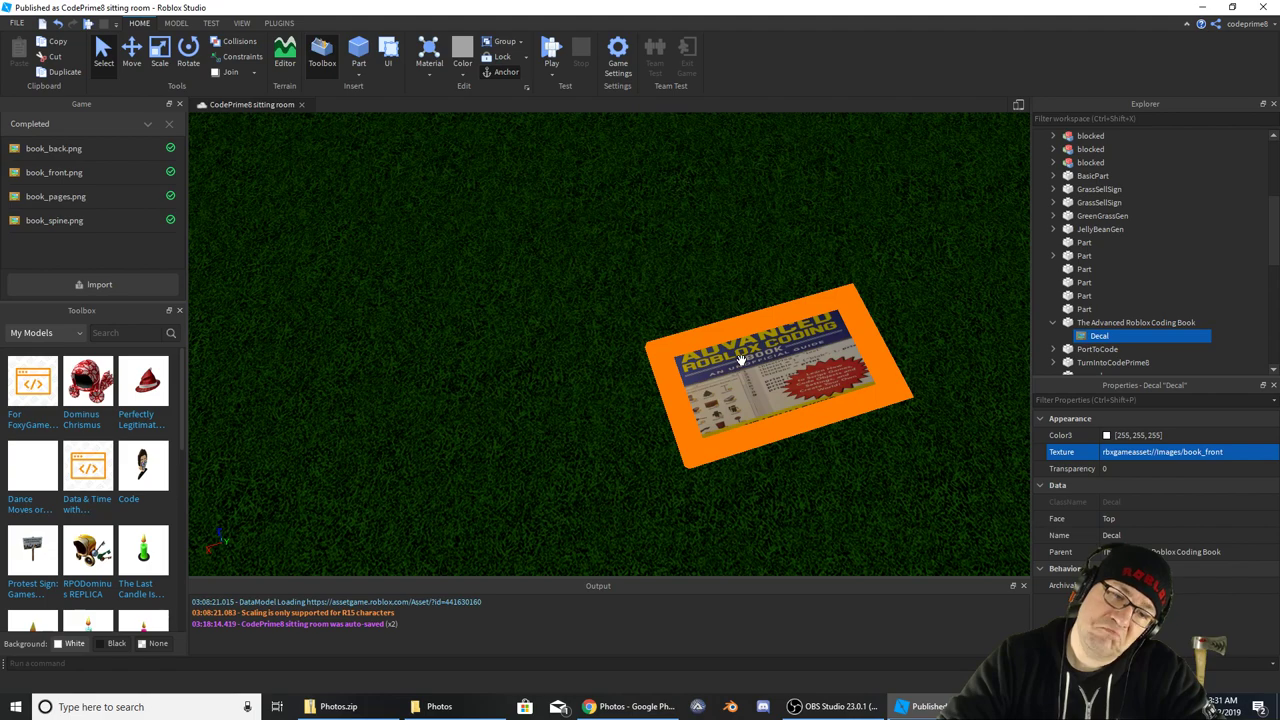
{"action": "right_click_drag", "start_coordinate": [741, 360], "coordinate": [741, 360]}
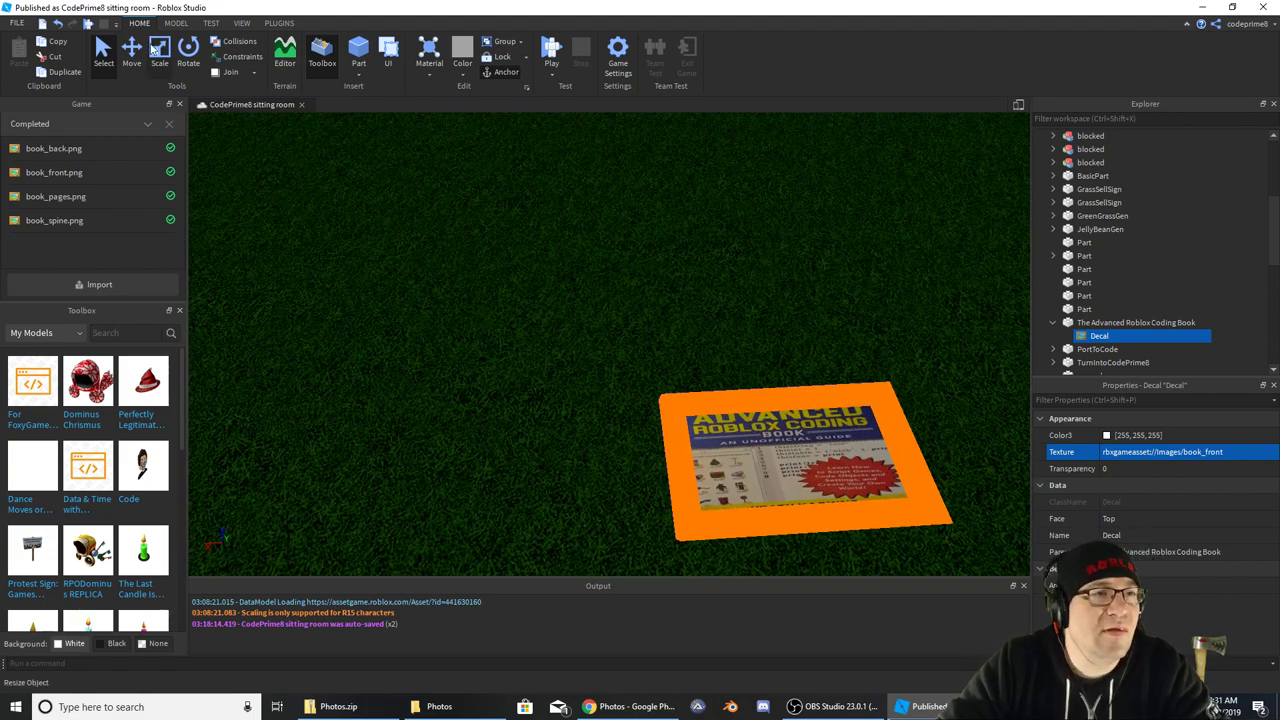
{"action": "left_click", "coordinate": [176, 22]}
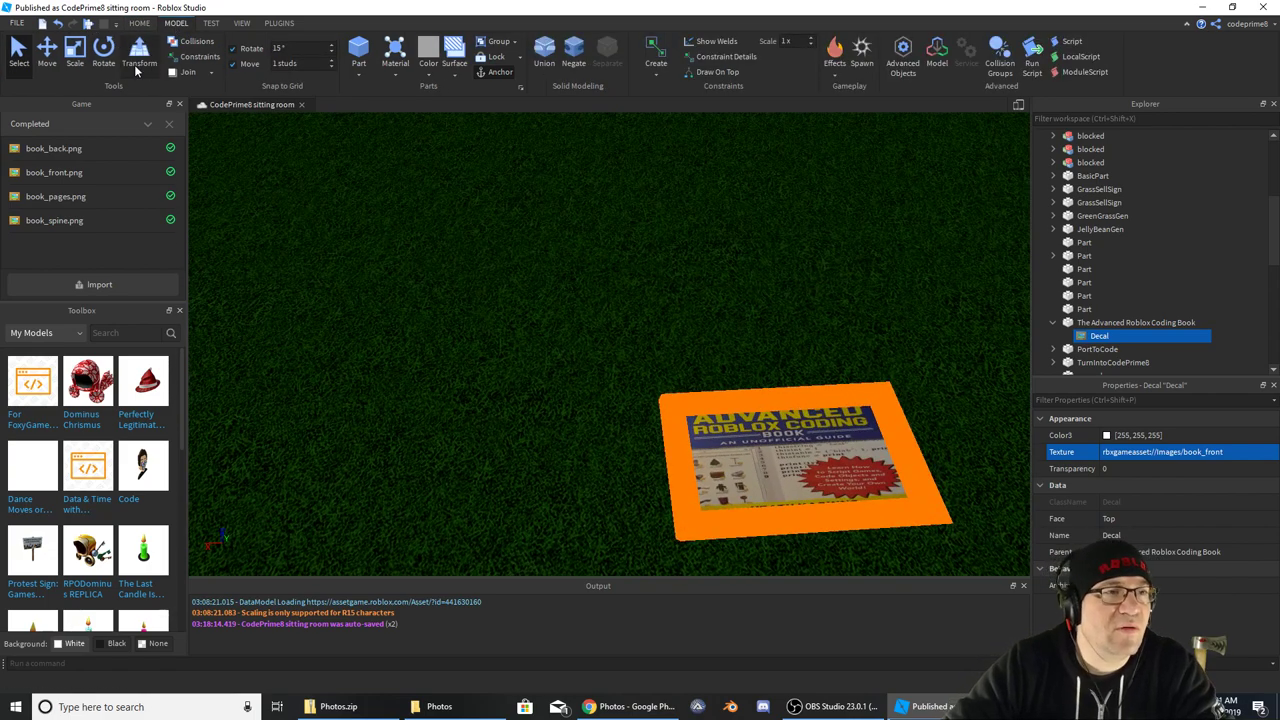
{"action": "key", "text": "ctrl+3"}
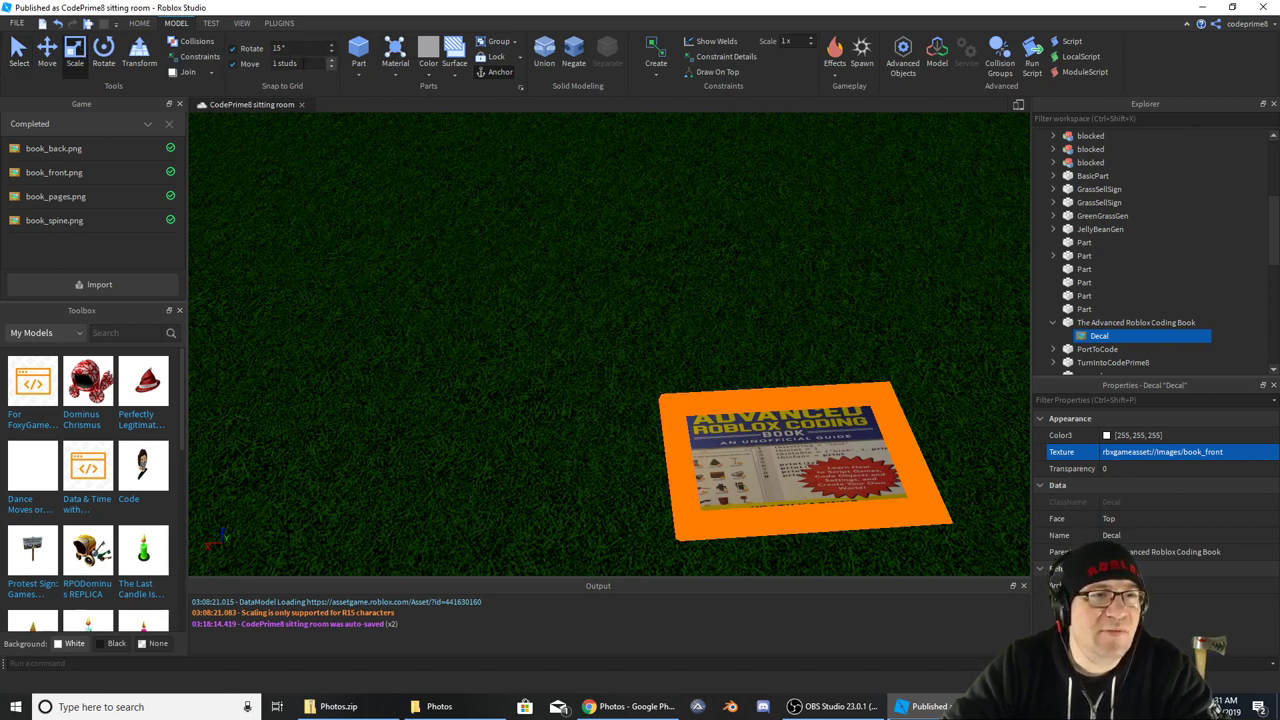
{"action": "left_click", "coordinate": [295, 63]}
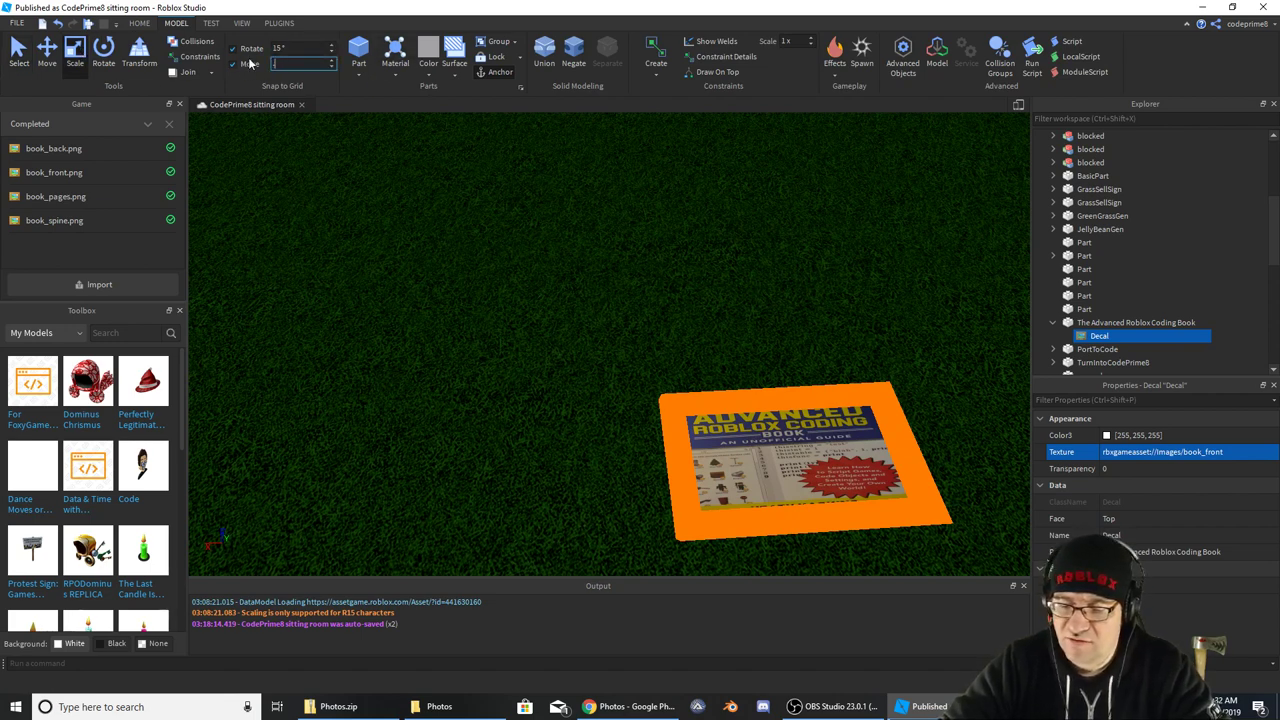
{"action": "type", "text": ".25"}
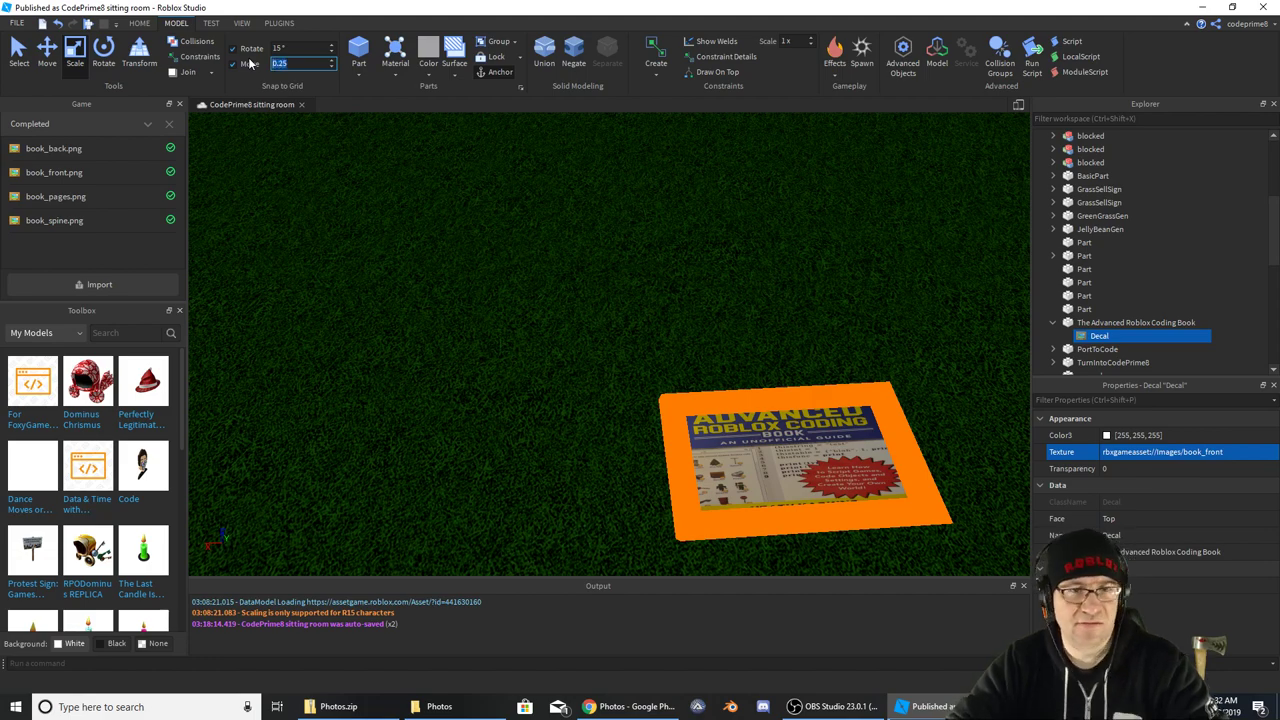
Scale The Advanced Roblox Coding Book part so its proportions suit the front cover image
{"action": "left_click", "coordinate": [1120, 322]}
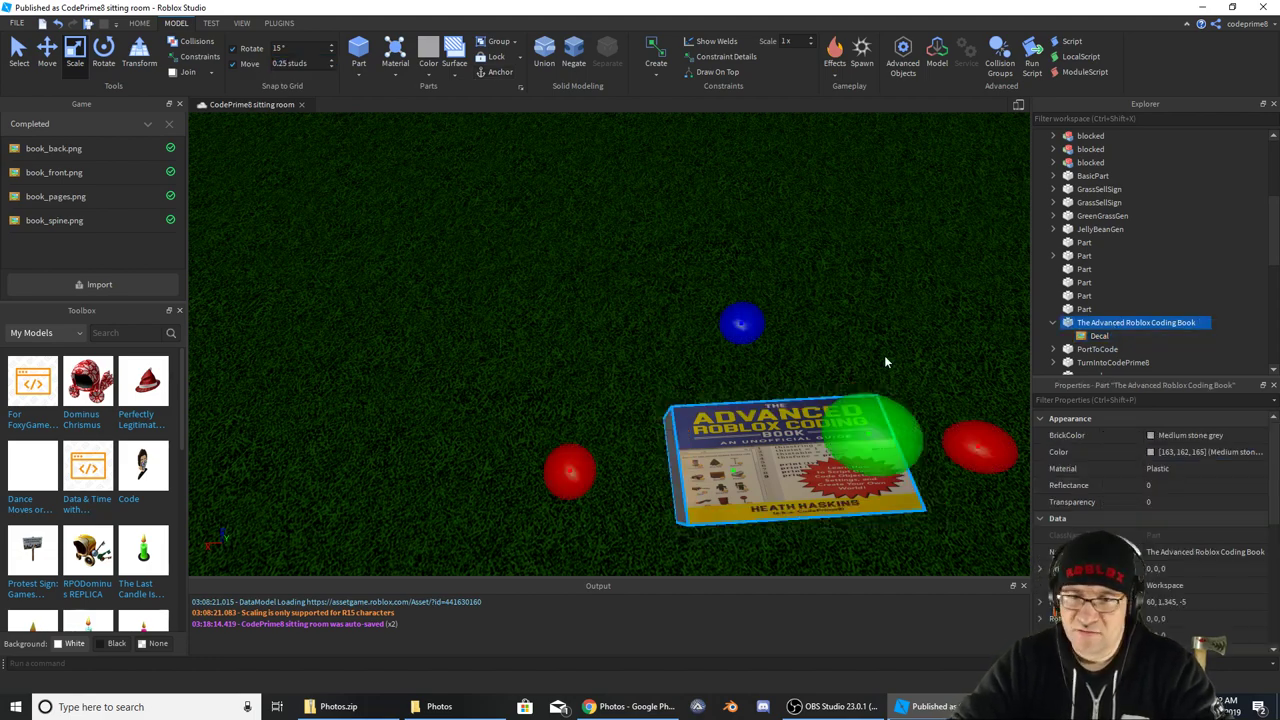
{"action": "left_click_drag", "start_coordinate": [572, 469], "coordinate": [697, 461]}
{"action": "right_click_drag", "start_coordinate": [786, 464], "coordinate": [787, 472]}
{"action": "left_click_drag", "start_coordinate": [507, 283], "coordinate": [474, 262]}
{"action": "right_click_drag", "start_coordinate": [669, 298], "coordinate": [612, 306]}
{"action": "left_click_drag", "start_coordinate": [610, 311], "coordinate": [610, 311]}
{"action": "right_click_drag", "start_coordinate": [784, 396], "coordinate": [784, 396]}
{"action": "scroll", "coordinate": [784, 396], "scroll_direction": "up", "scroll_amount": 2}
Duplicate the book's decal twice and name the three decals Front, Spine and Back
{"action": "right_click", "coordinate": [1099, 336]}
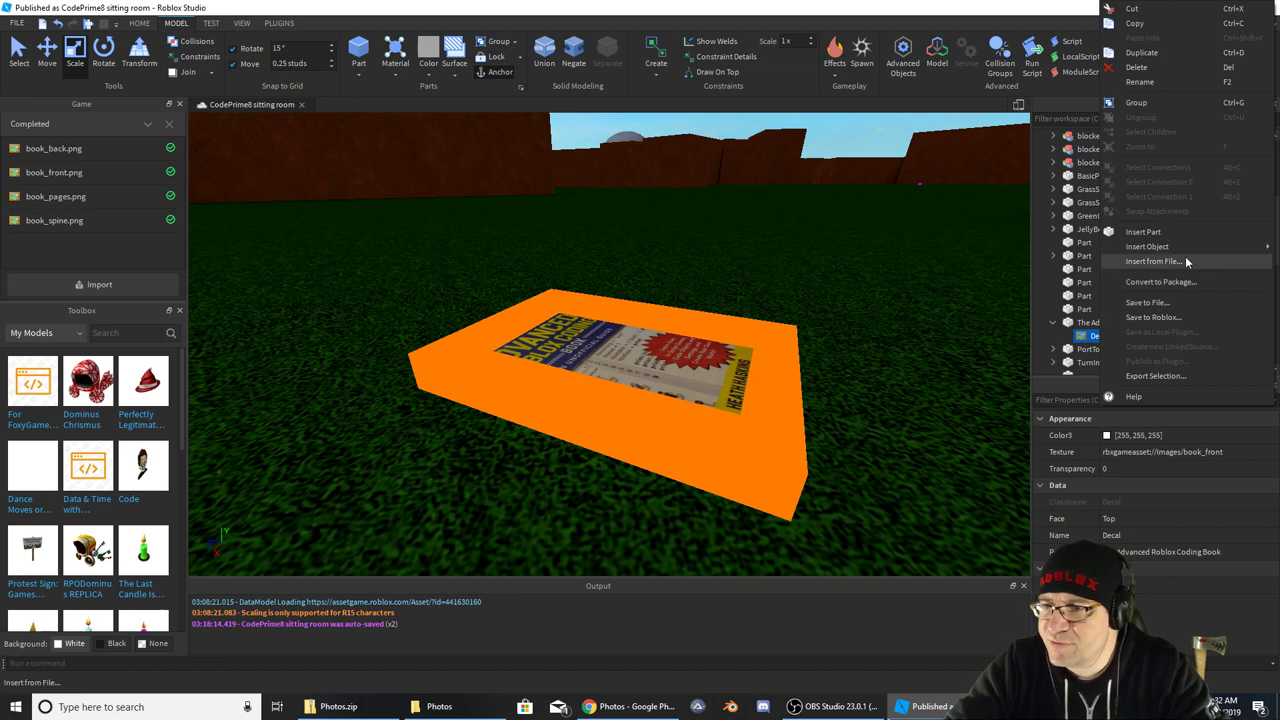
{"action": "left_click", "coordinate": [1154, 54]}
{"action": "left_click", "coordinate": [1100, 336]}
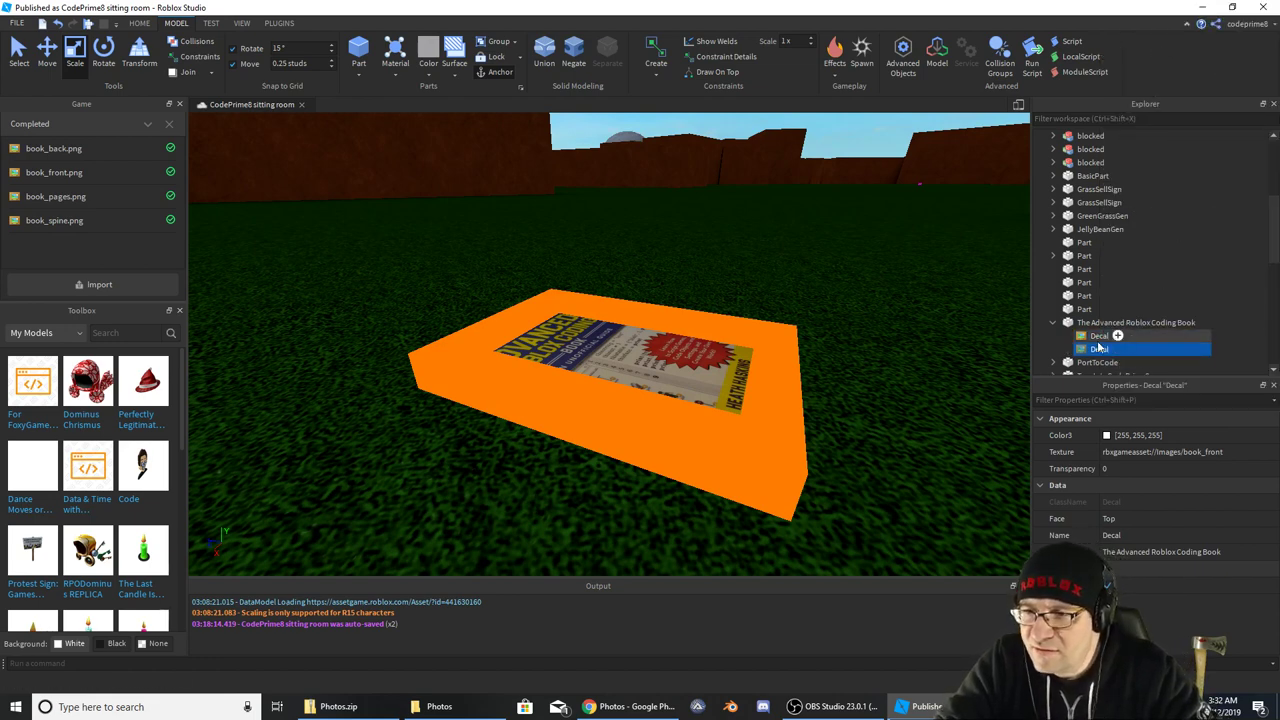
{"action": "key", "text": "F2"}
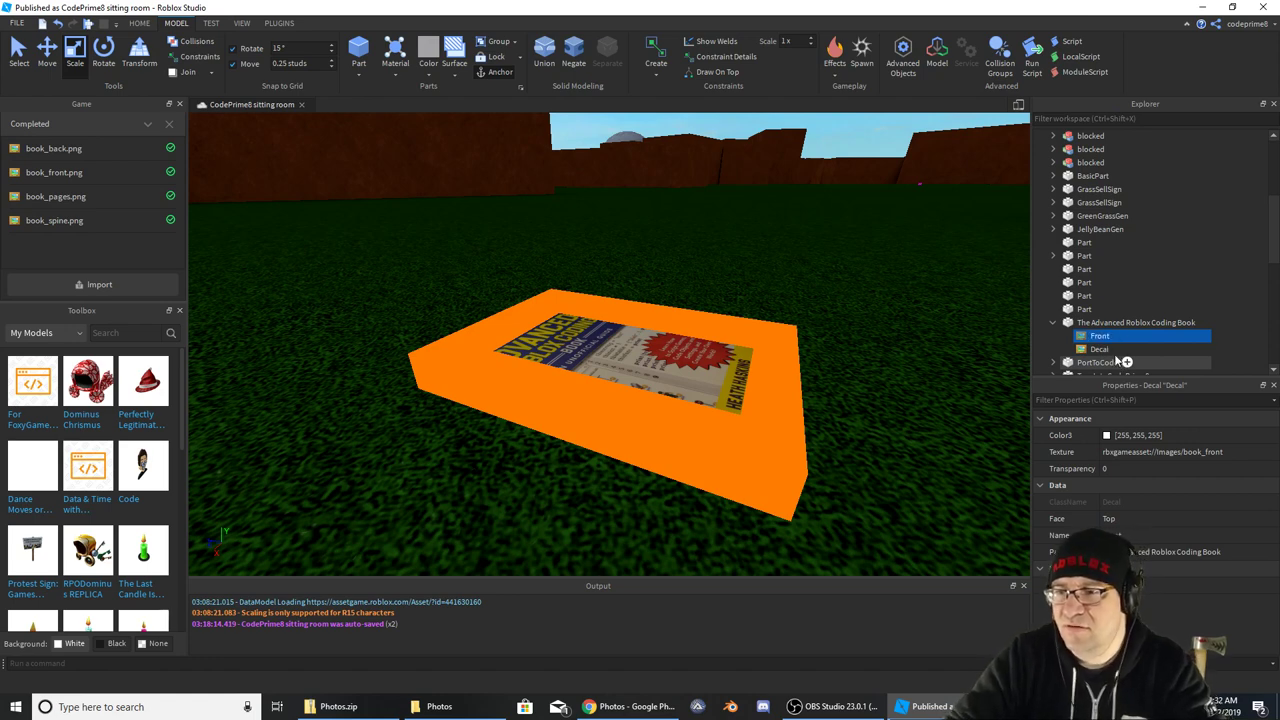
{"action": "left_click", "coordinate": [1117, 352]}
{"action": "key", "text": "F2"}
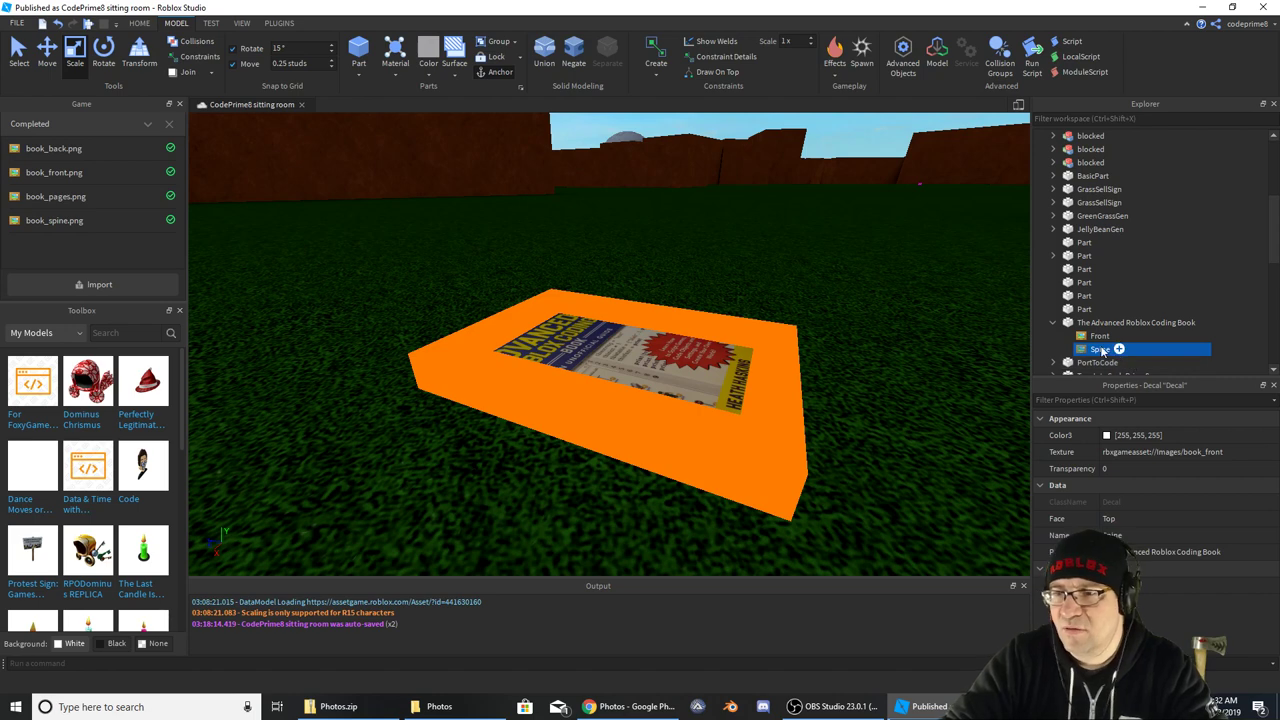
{"action": "right_click", "coordinate": [1104, 350]}
{"action": "left_click", "coordinate": [1153, 51]}
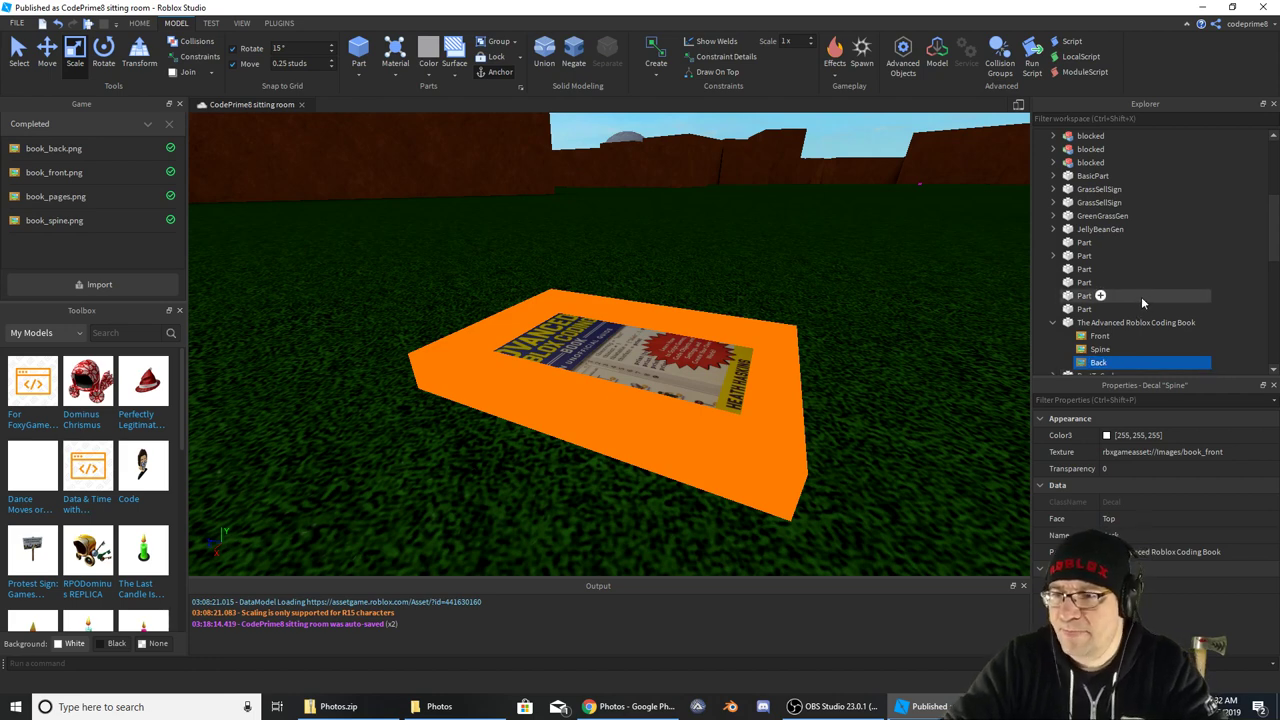
Duplicate the Front, Spine and Back decals together inside the book part
{"action": "scroll", "coordinate": [1143, 302], "scroll_direction": "down", "scroll_amount": 2}
{"action": "left_click", "coordinate": [1099, 256], "text": "shift"}
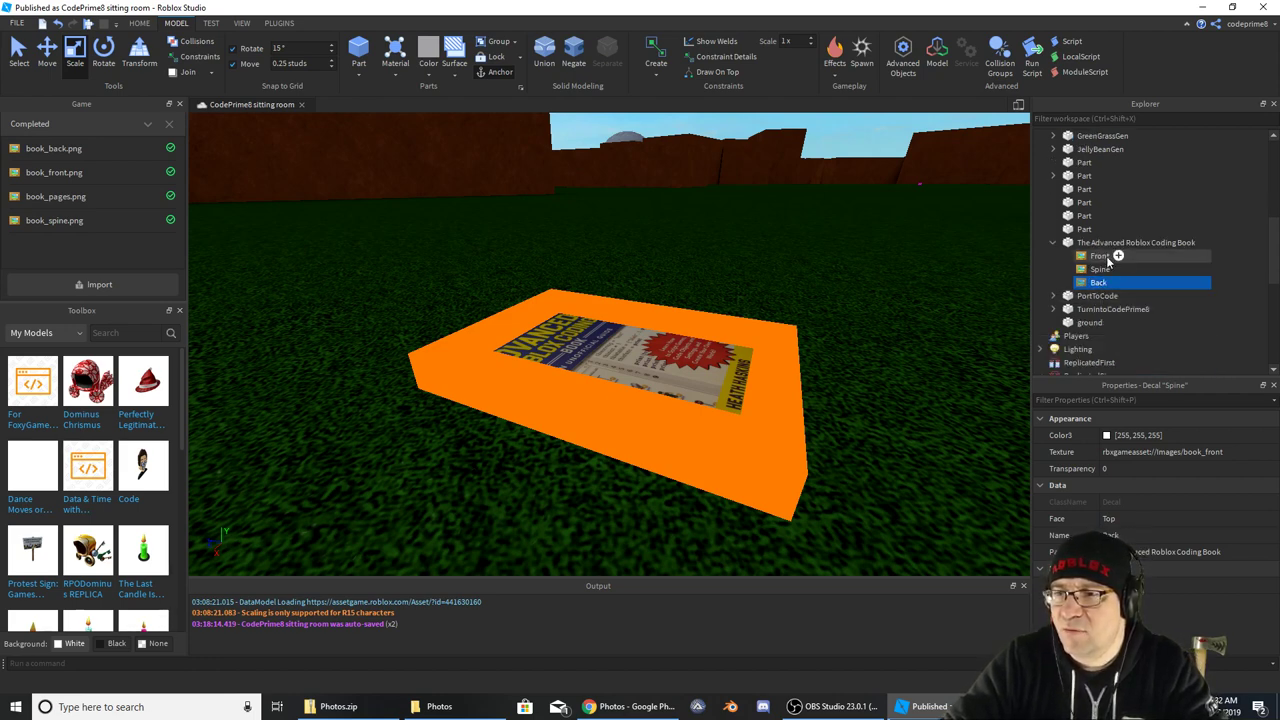
{"action": "key", "text": "ctrl+d"}
Rename the first Spine decal in the list as Page_top and the Back decal below it as Page_bottom
{"action": "left_click", "coordinate": [1150, 296]}
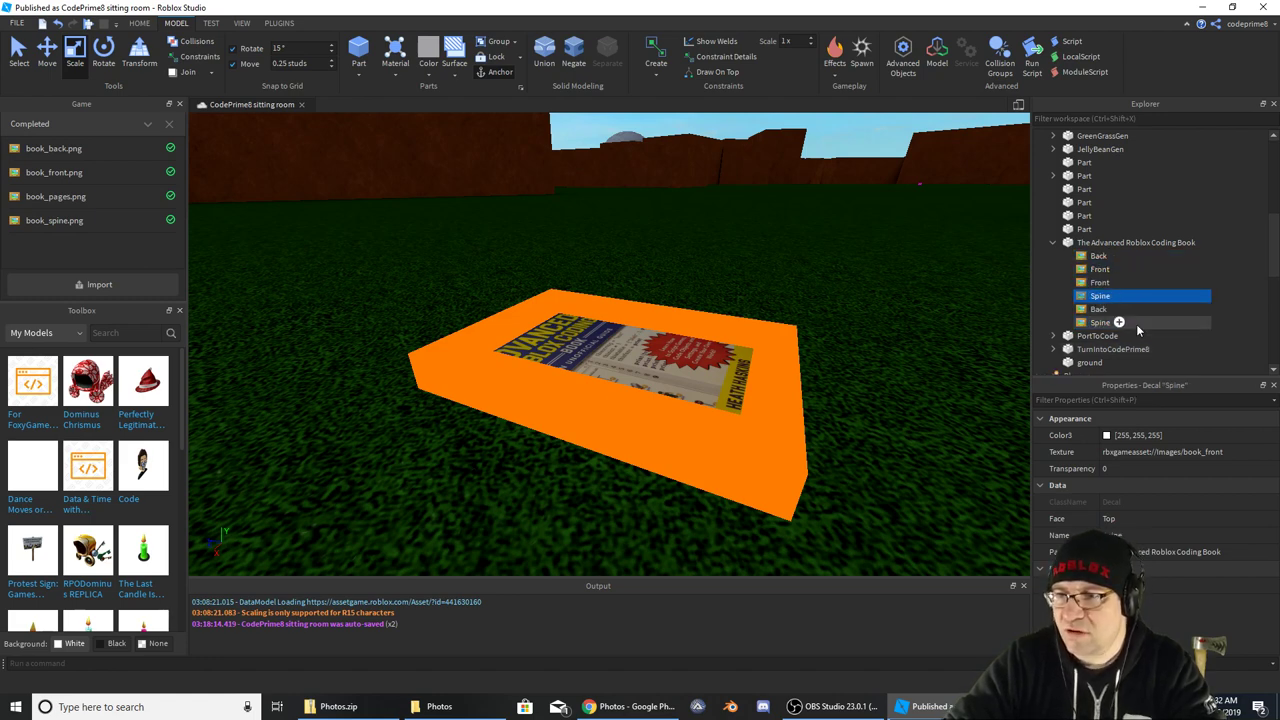
{"action": "type", "text": "Page_to"}
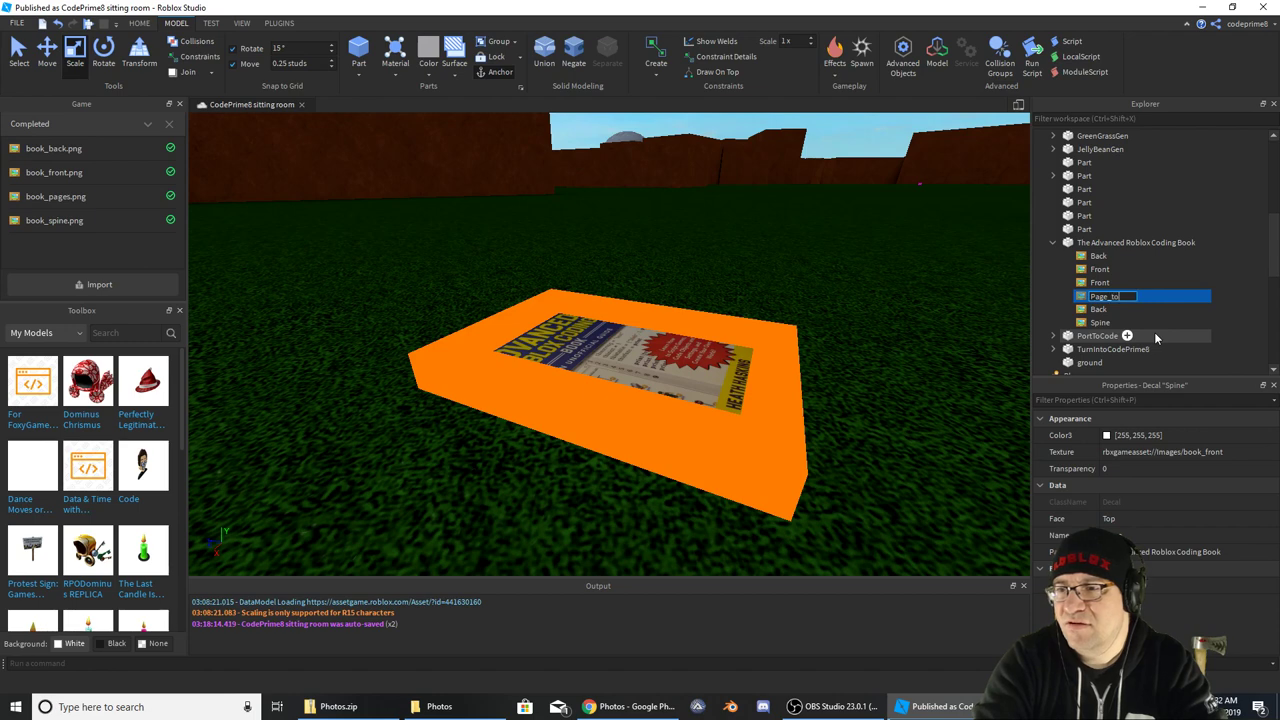
{"action": "type", "text": "p"}
{"action": "key", "text": "Return"}
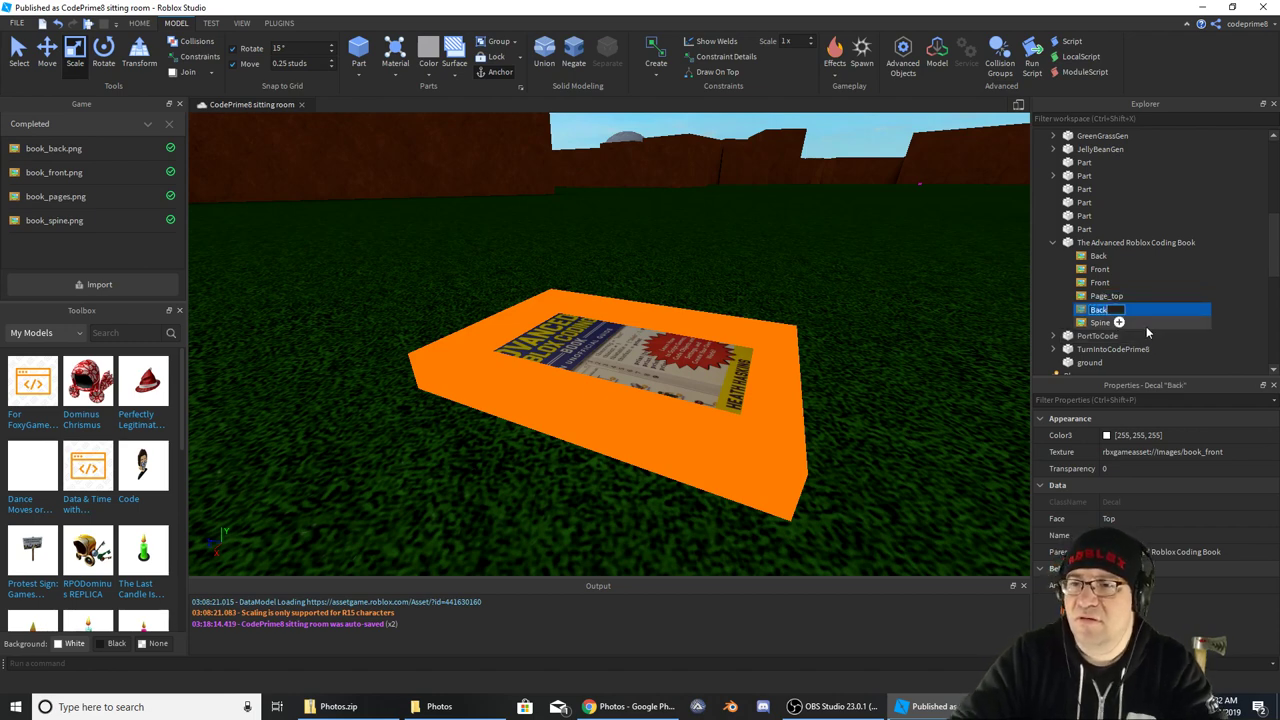
{"action": "type", "text": "page_bottom"}
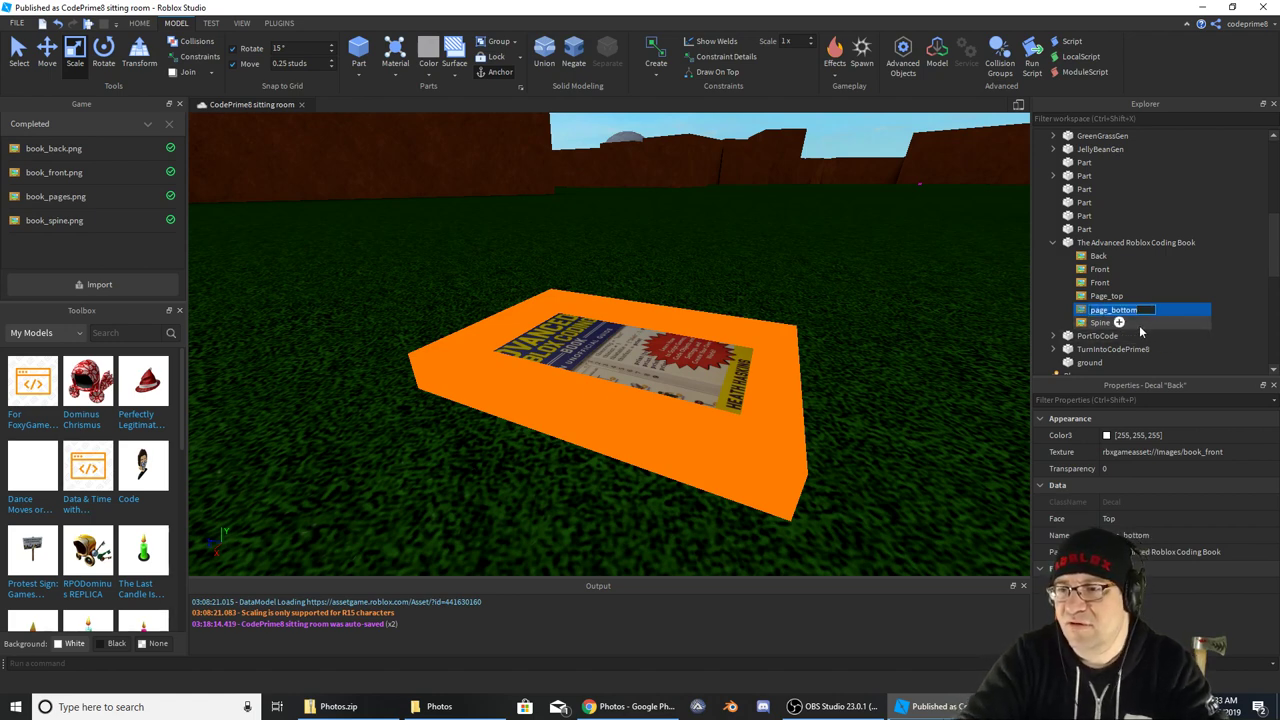
{"action": "key", "text": "Home"}
{"action": "key", "text": "Delete"}
{"action": "type", "text": "P"}
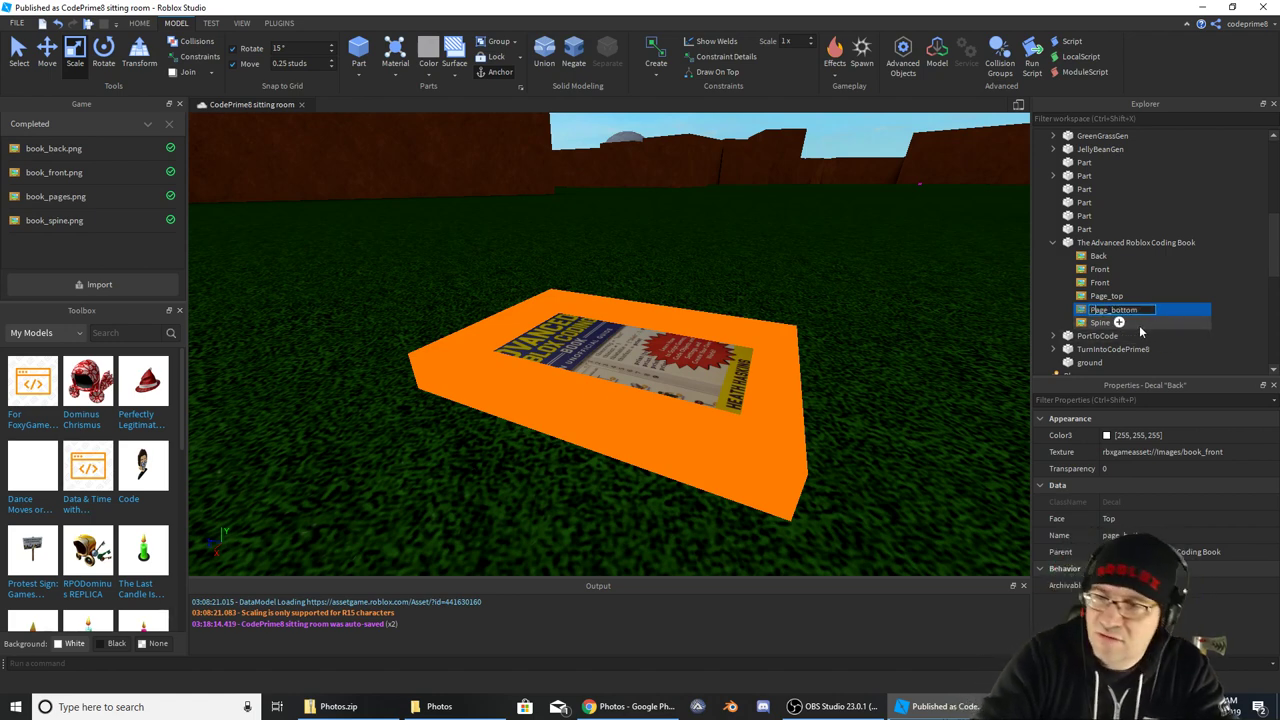
Rename the remaining Spine decal at the end of the book's decals as Page_middle
{"action": "left_click", "coordinate": [1100, 323]}
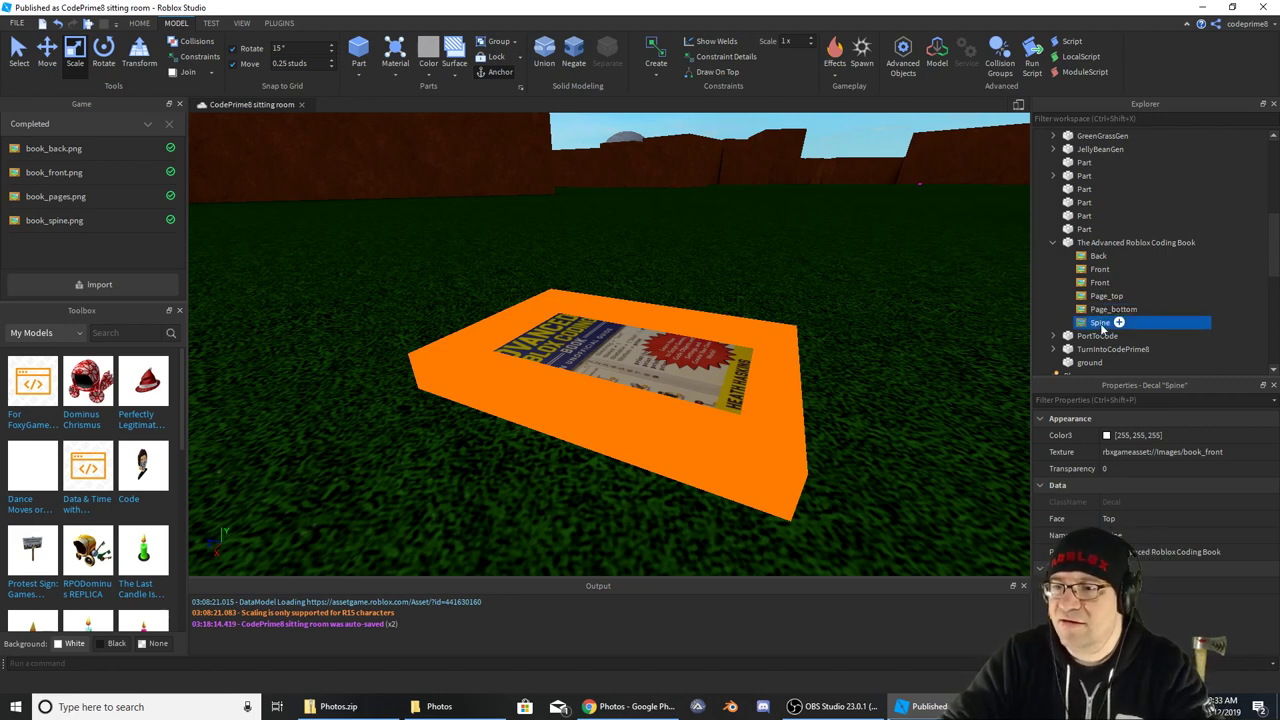
{"action": "left_click", "coordinate": [1101, 326]}
{"action": "type", "text": "Page_middle"}
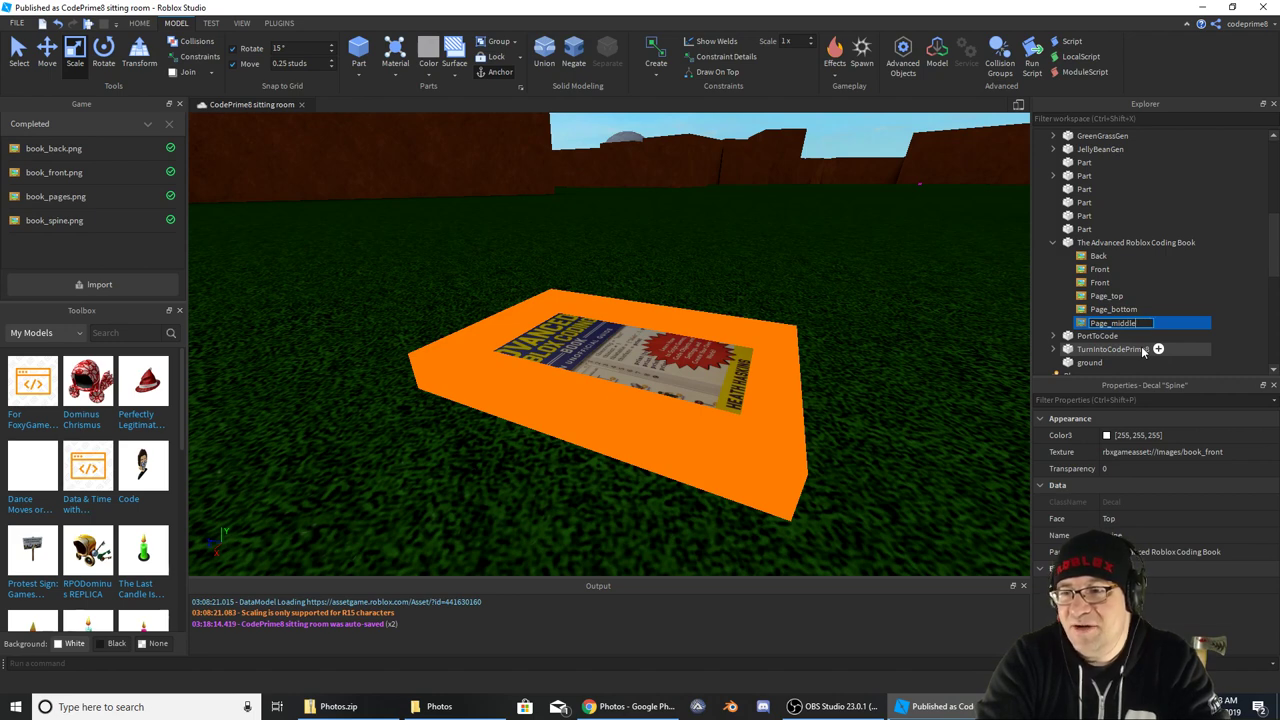
{"action": "key", "text": "Return"}
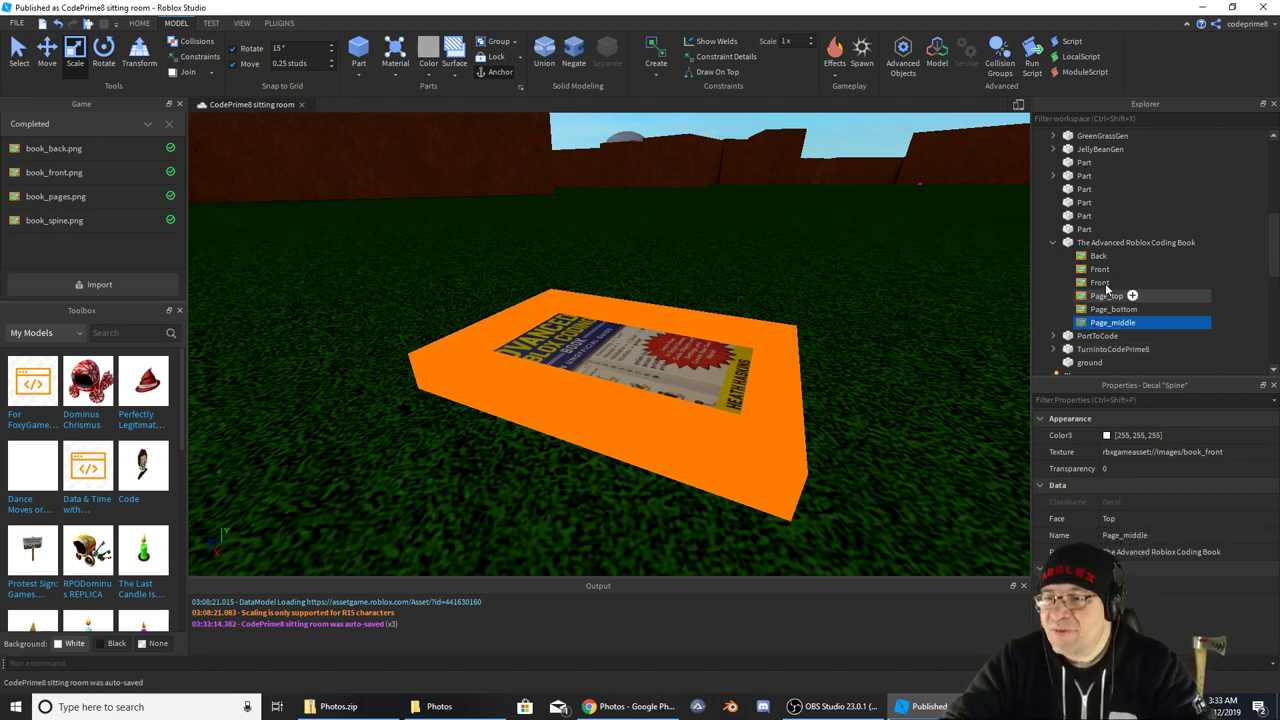
Set the Face of the book's Back decal to Bottom
{"action": "left_click", "coordinate": [1102, 269]}
{"action": "left_click", "coordinate": [1100, 256]}
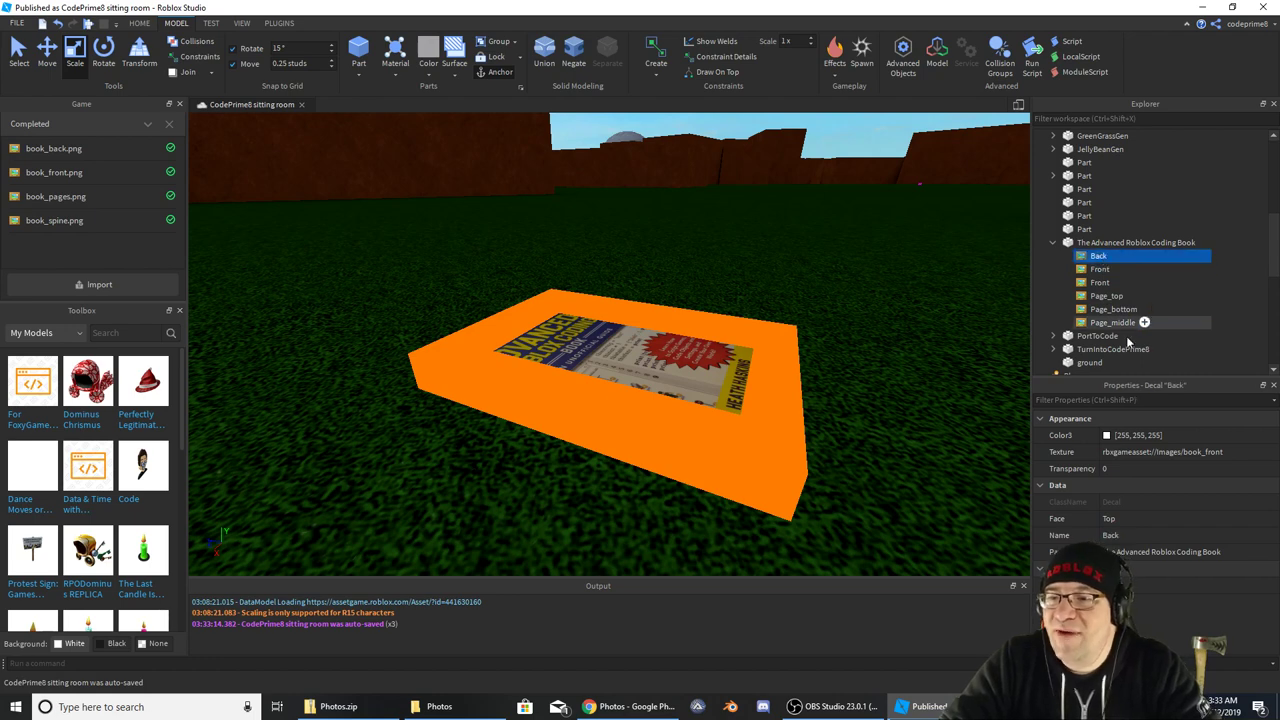
{"action": "left_click", "coordinate": [1162, 518]}
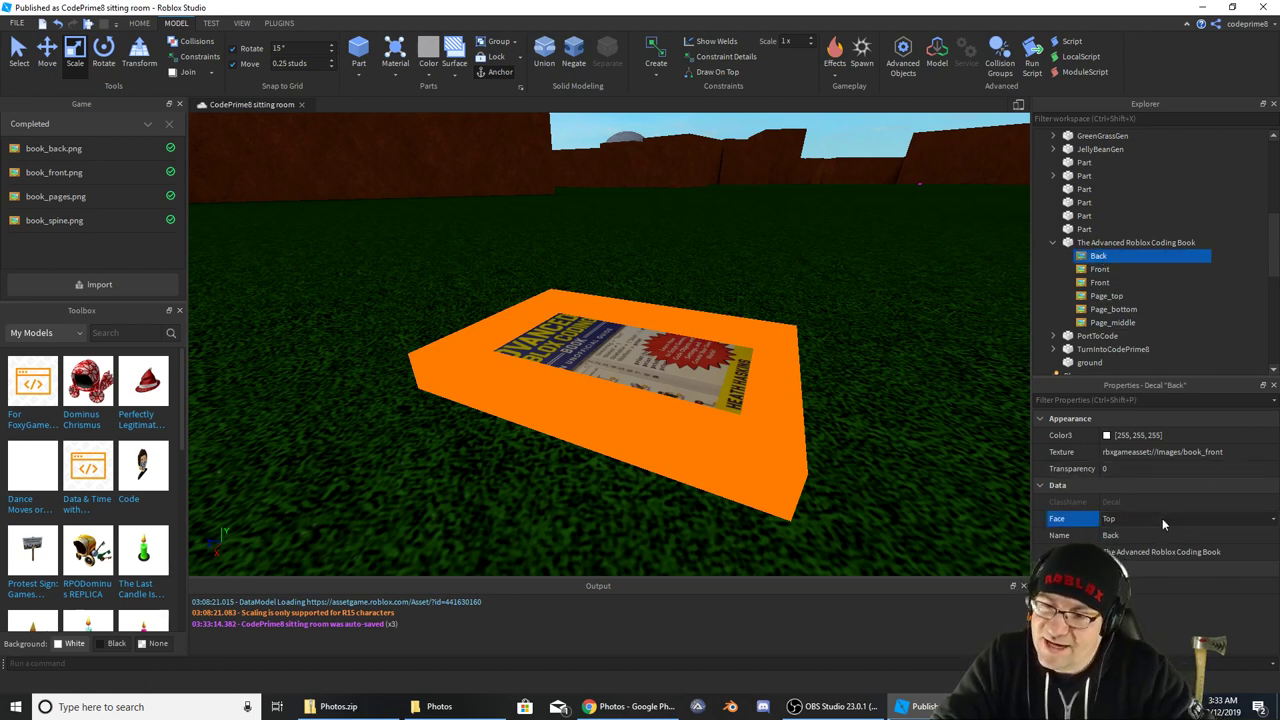
{"action": "left_click", "coordinate": [1233, 519]}
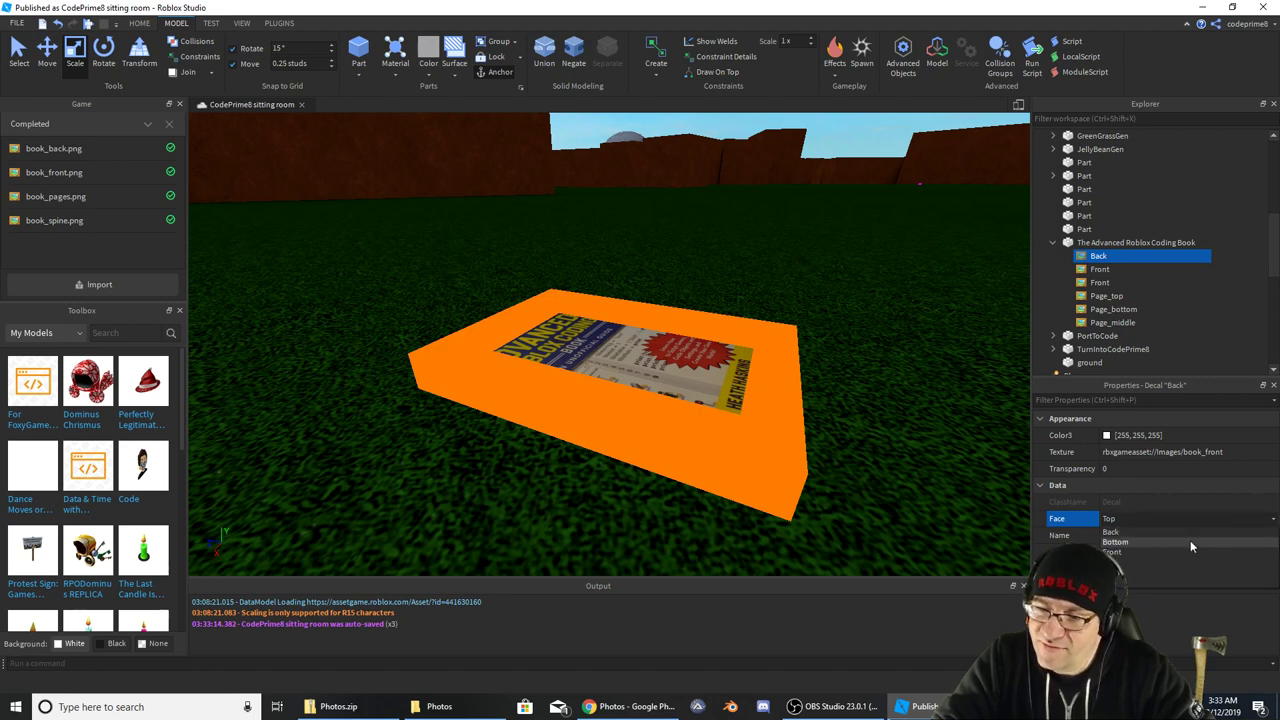
{"action": "left_click", "coordinate": [1190, 540]}
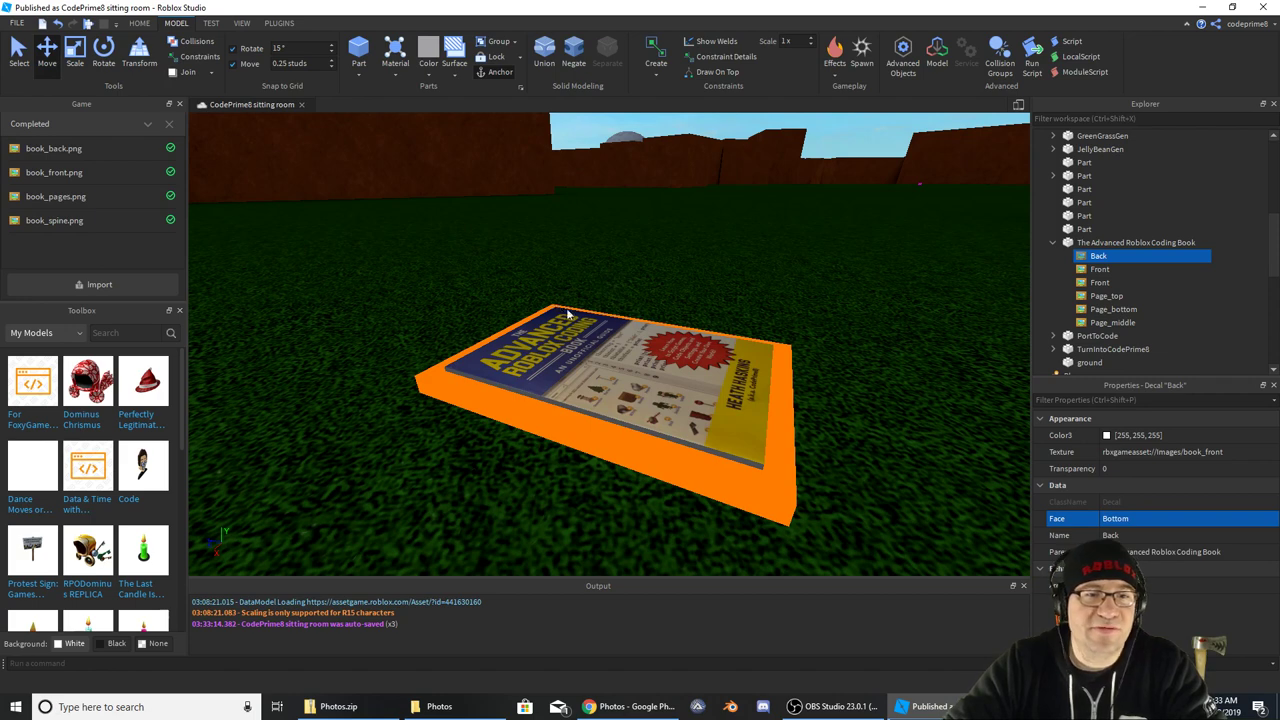
Raise the book part above the grass to a Y position of about 4.47 studs
{"action": "left_click", "coordinate": [1086, 246]}
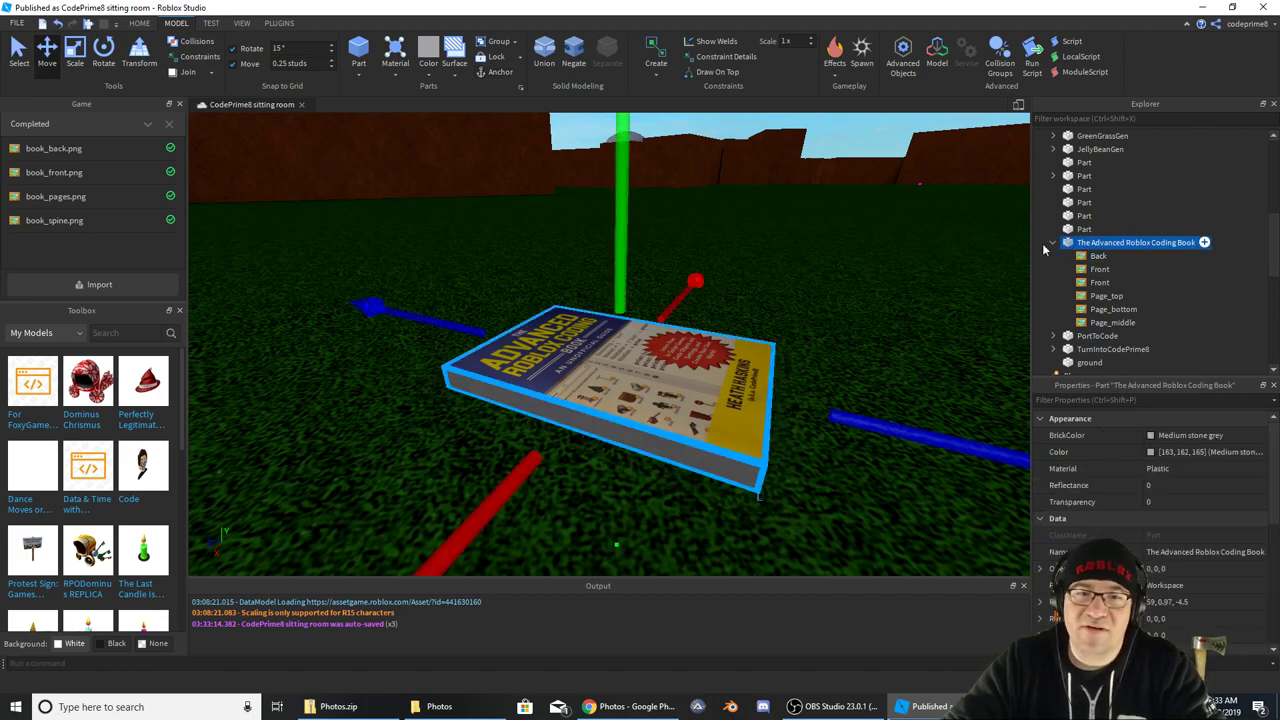
{"action": "left_click_drag", "start_coordinate": [614, 283], "coordinate": [660, 100]}
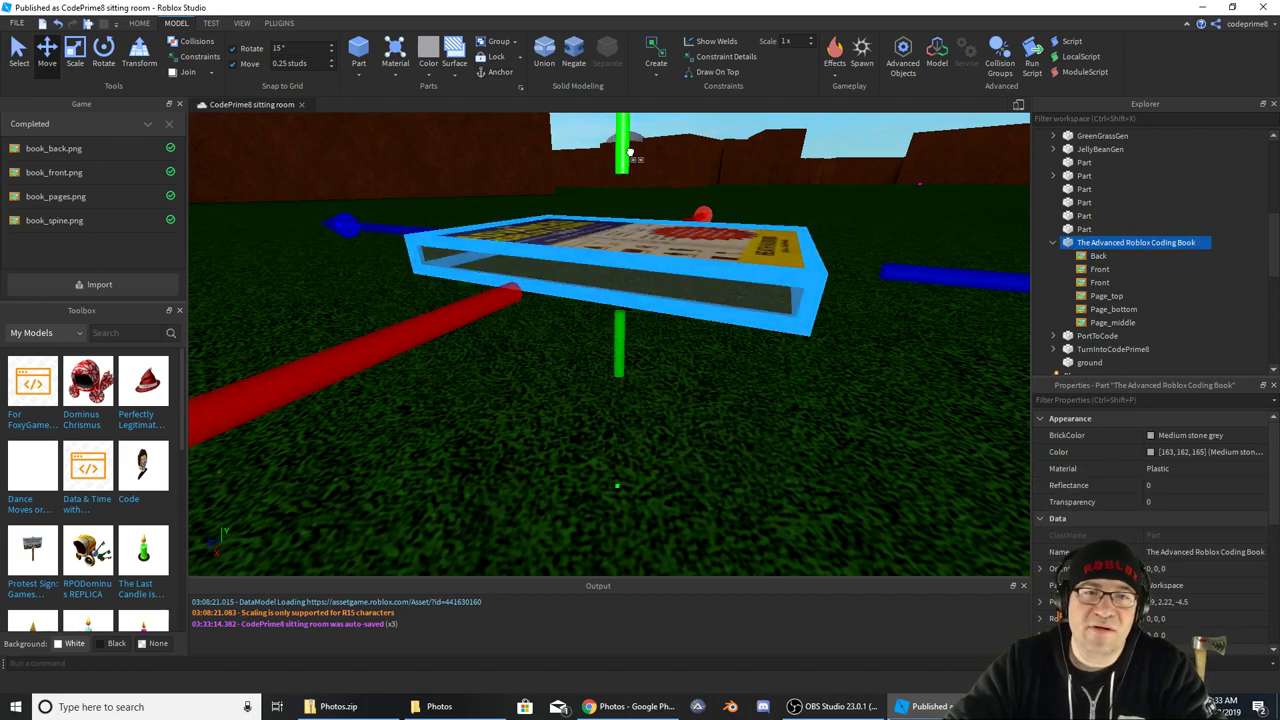
{"action": "left_click_drag", "start_coordinate": [632, 156], "coordinate": [636, 130]}
{"action": "scroll", "coordinate": [657, 186], "scroll_direction": "down", "scroll_amount": 5}
{"action": "mouse_move", "coordinate": [666, 206]}
{"action": "right_mouse_down"}
{"action": "mouse_move", "coordinate": [691, 190]}
{"action": "mouse_move", "coordinate": [656, 205]}
{"action": "right_mouse_up"}
{"action": "scroll", "coordinate": [691, 190], "scroll_direction": "up", "scroll_amount": 5}
Rotate the book part to an orientation of -90, 0, 0 so it stands upright
{"action": "left_click", "coordinate": [103, 50]}
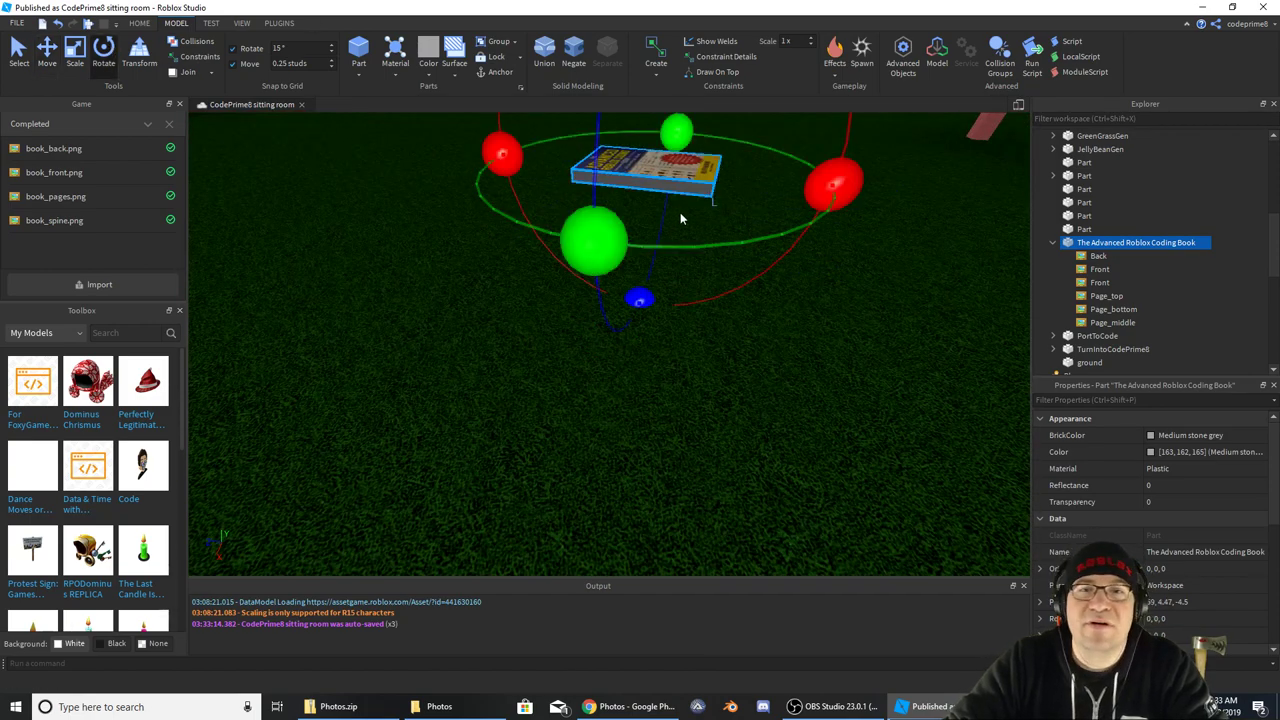
{"action": "scroll", "coordinate": [797, 192], "scroll_direction": "down", "scroll_amount": 3}
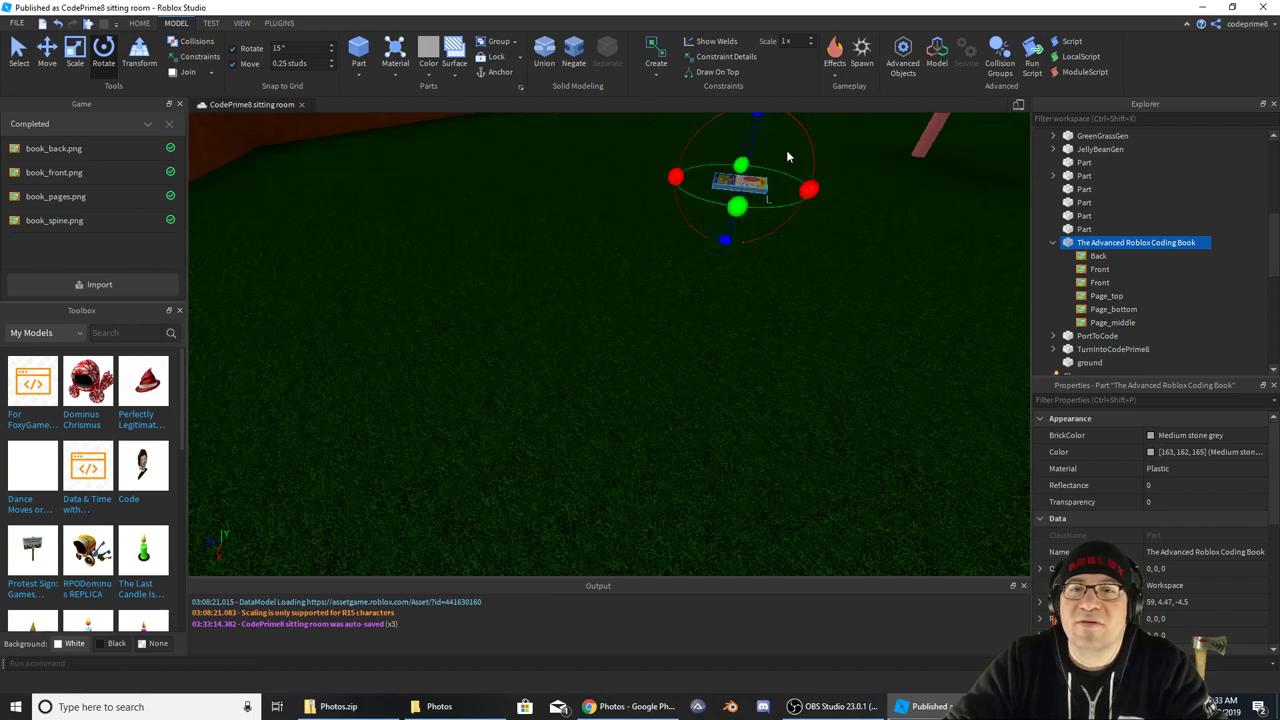
{"action": "right_click_drag", "start_coordinate": [782, 134], "coordinate": [780, 134]}
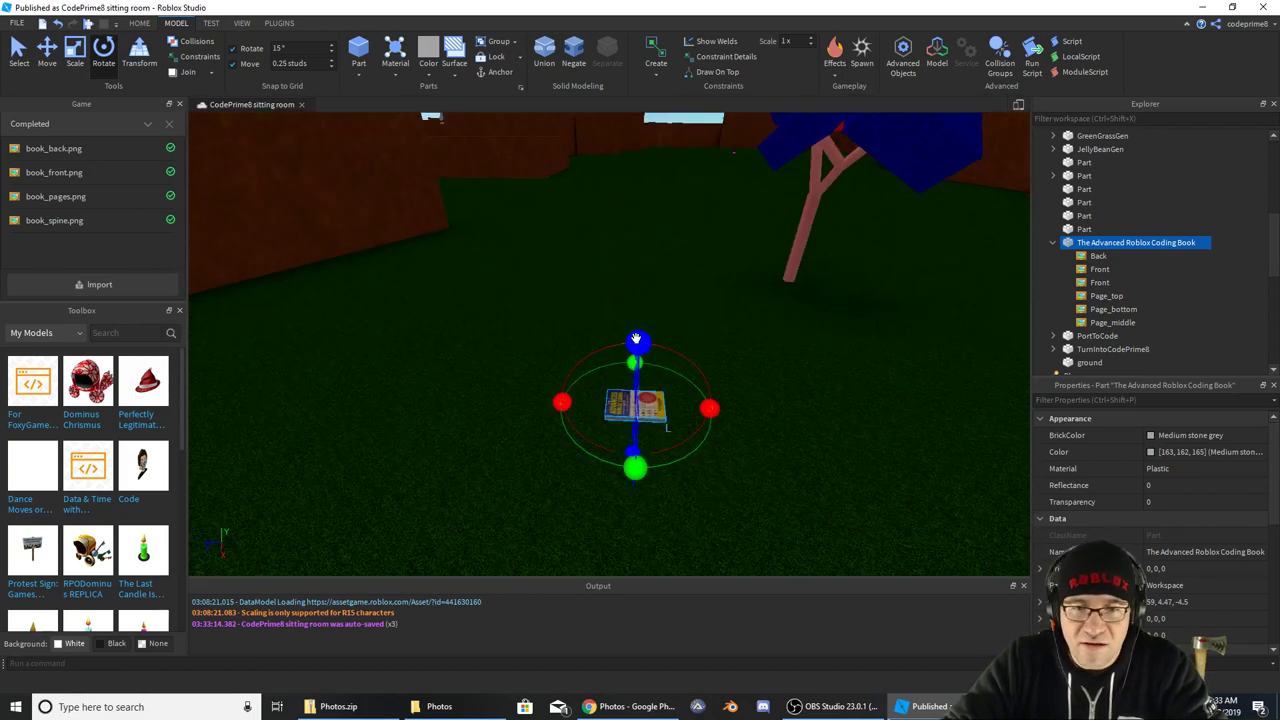
{"action": "left_click_drag", "start_coordinate": [561, 402], "coordinate": [616, 335]}
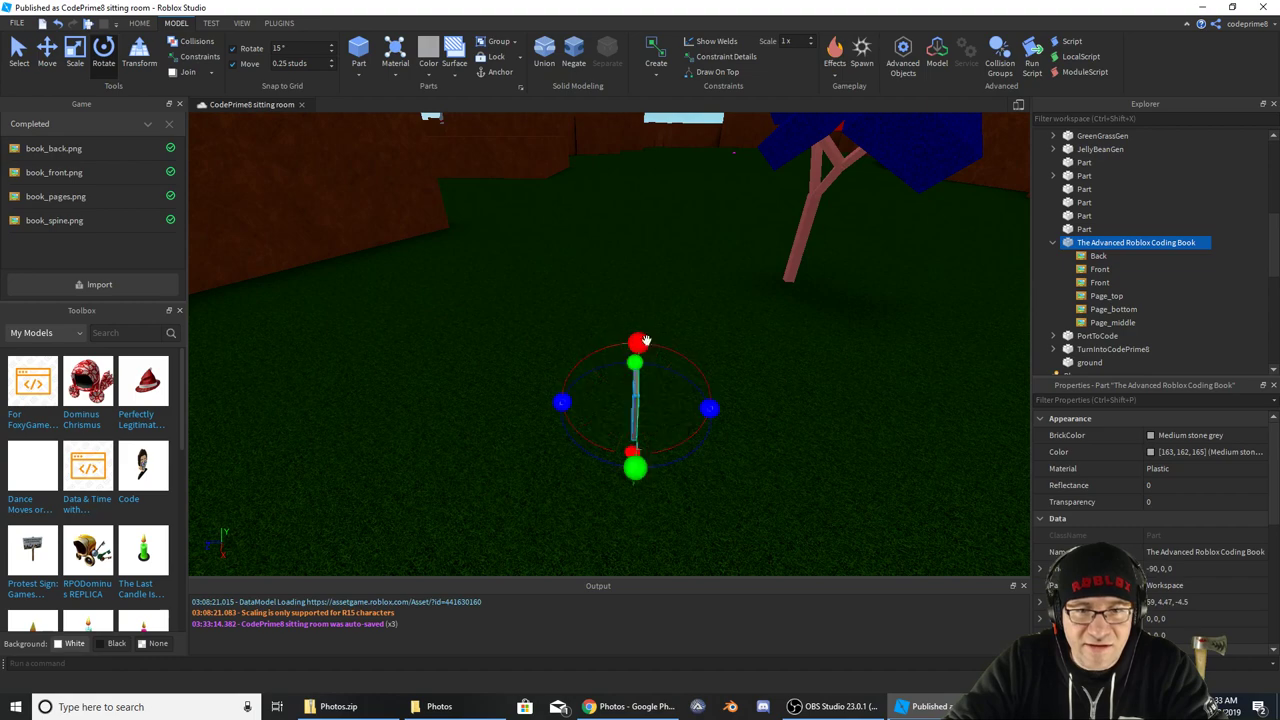
{"action": "right_click_drag", "start_coordinate": [634, 413], "coordinate": [634, 413]}
{"action": "scroll", "coordinate": [634, 413], "scroll_direction": "up", "scroll_amount": 3}
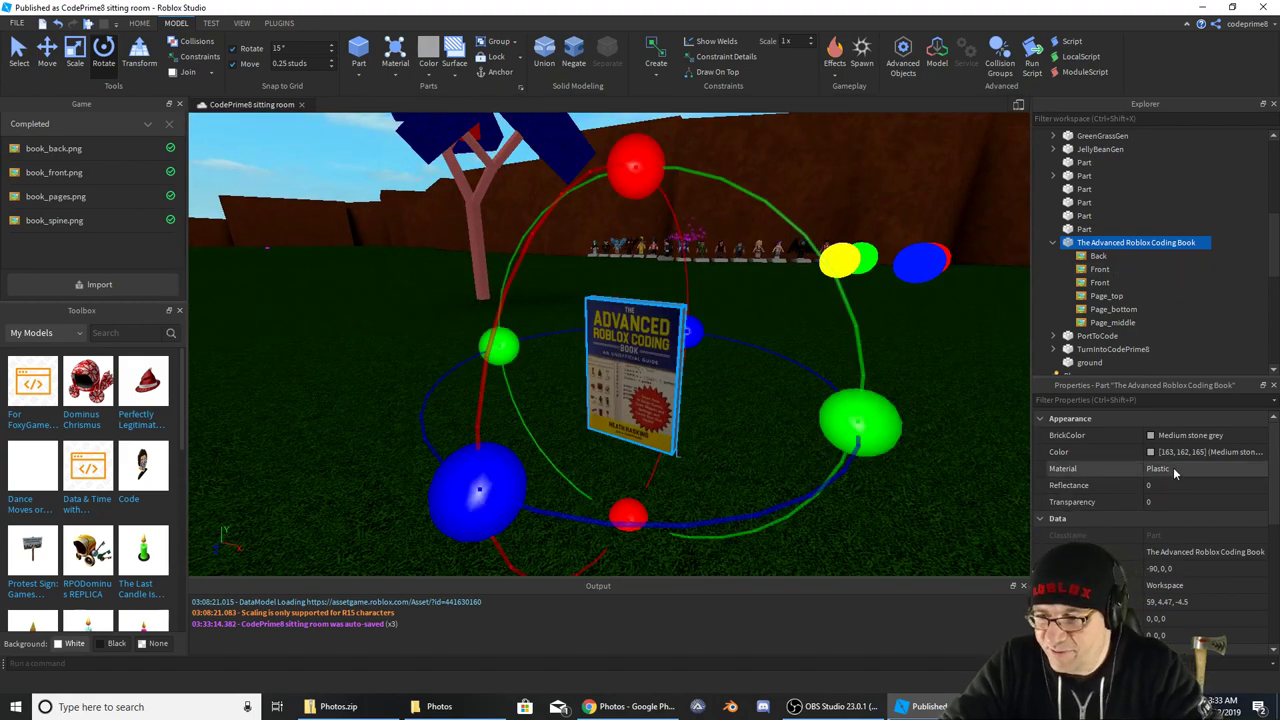
{"action": "scroll", "coordinate": [1184, 467], "scroll_direction": "down", "scroll_amount": 3}
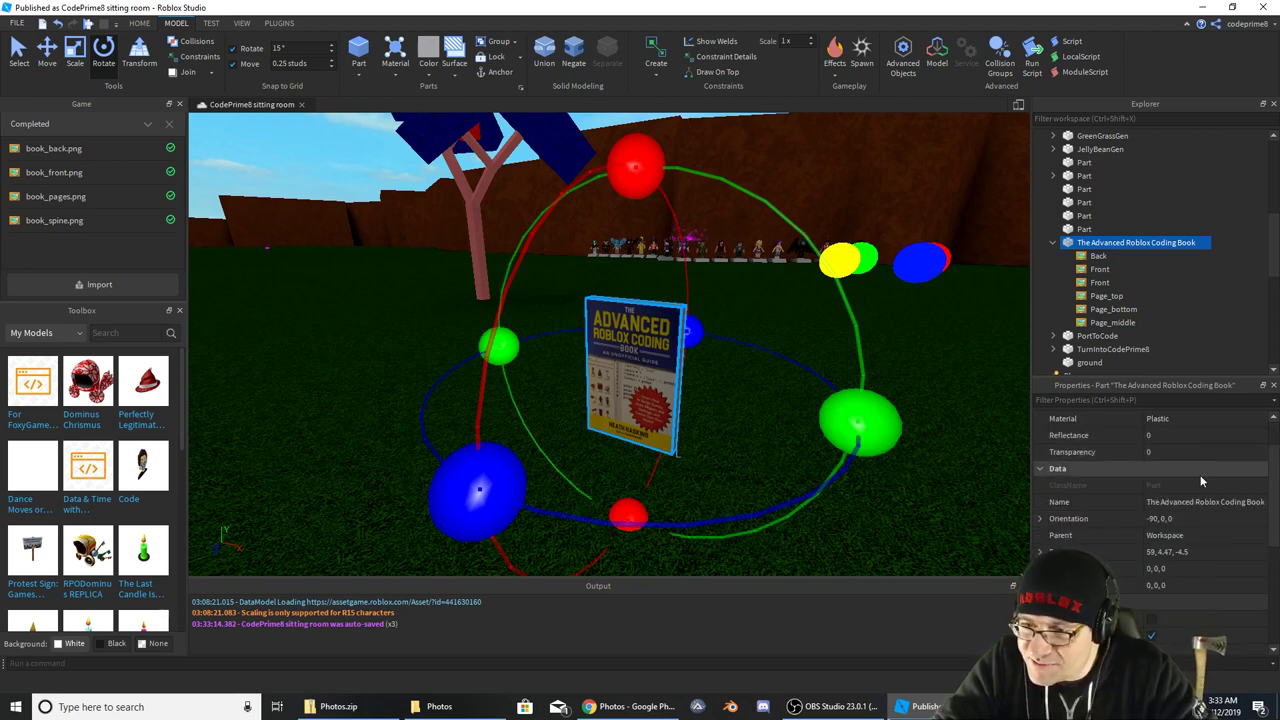
{"action": "scroll", "coordinate": [1200, 476], "scroll_direction": "up", "scroll_amount": 3}
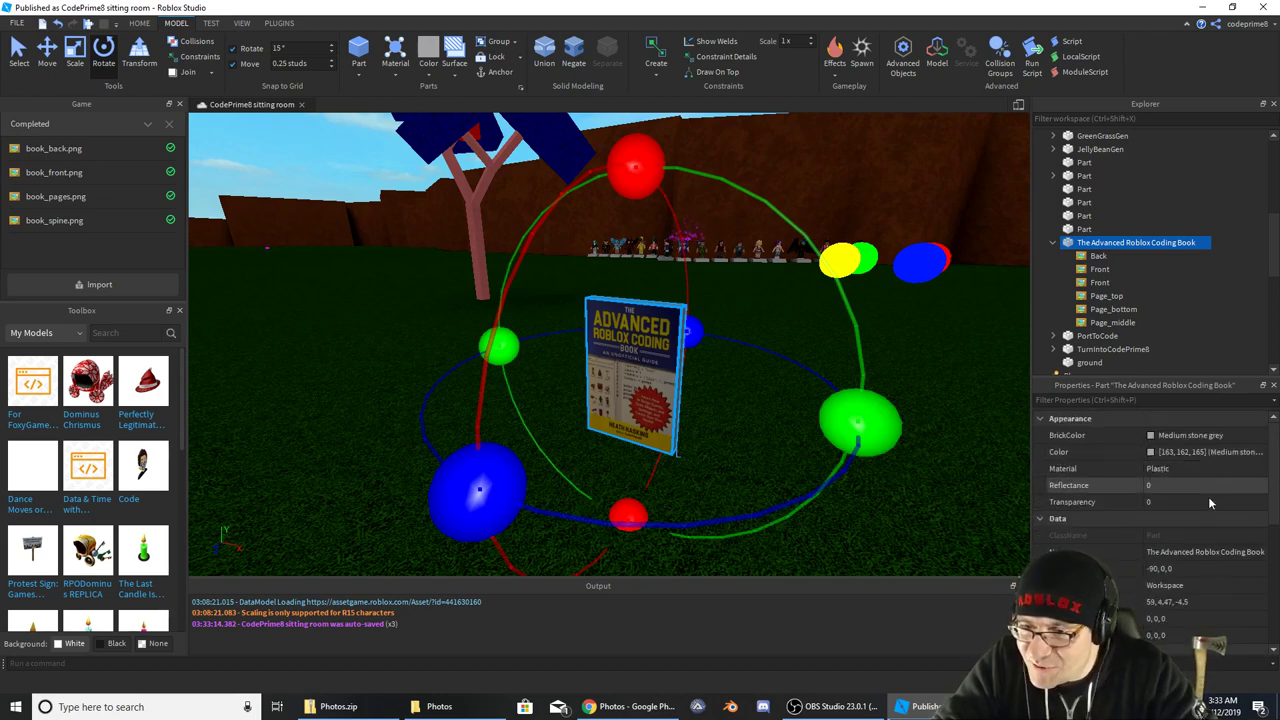
Assign the book_back image as the Texture of the Back decal
{"action": "left_click", "coordinate": [1098, 256]}
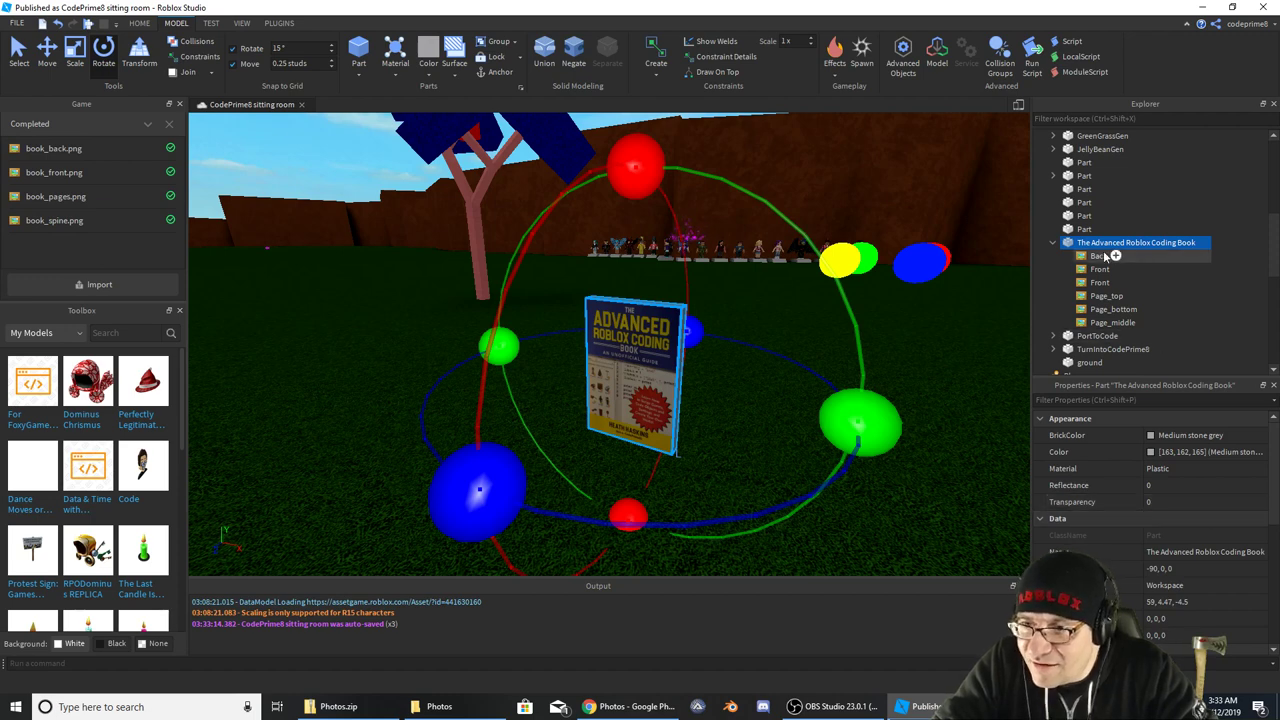
{"action": "left_click", "coordinate": [1152, 451]}
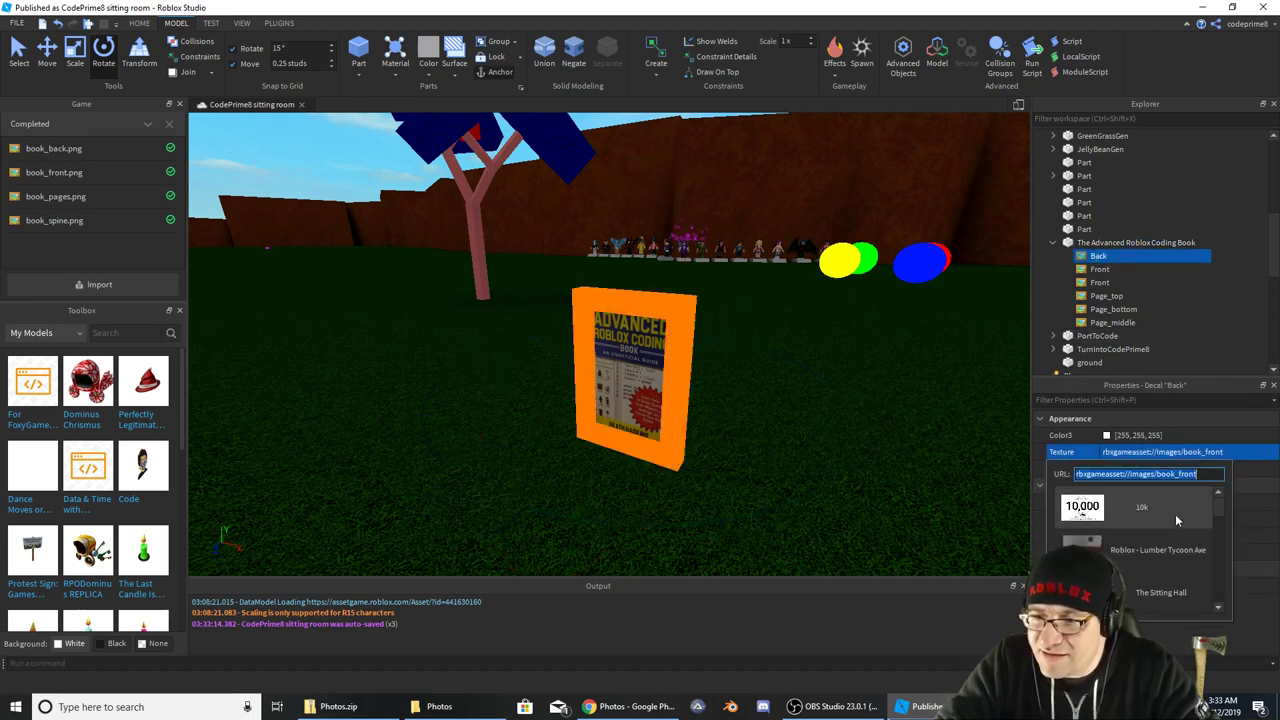
{"action": "scroll", "coordinate": [1180, 540], "scroll_direction": "up", "scroll_amount": 3}
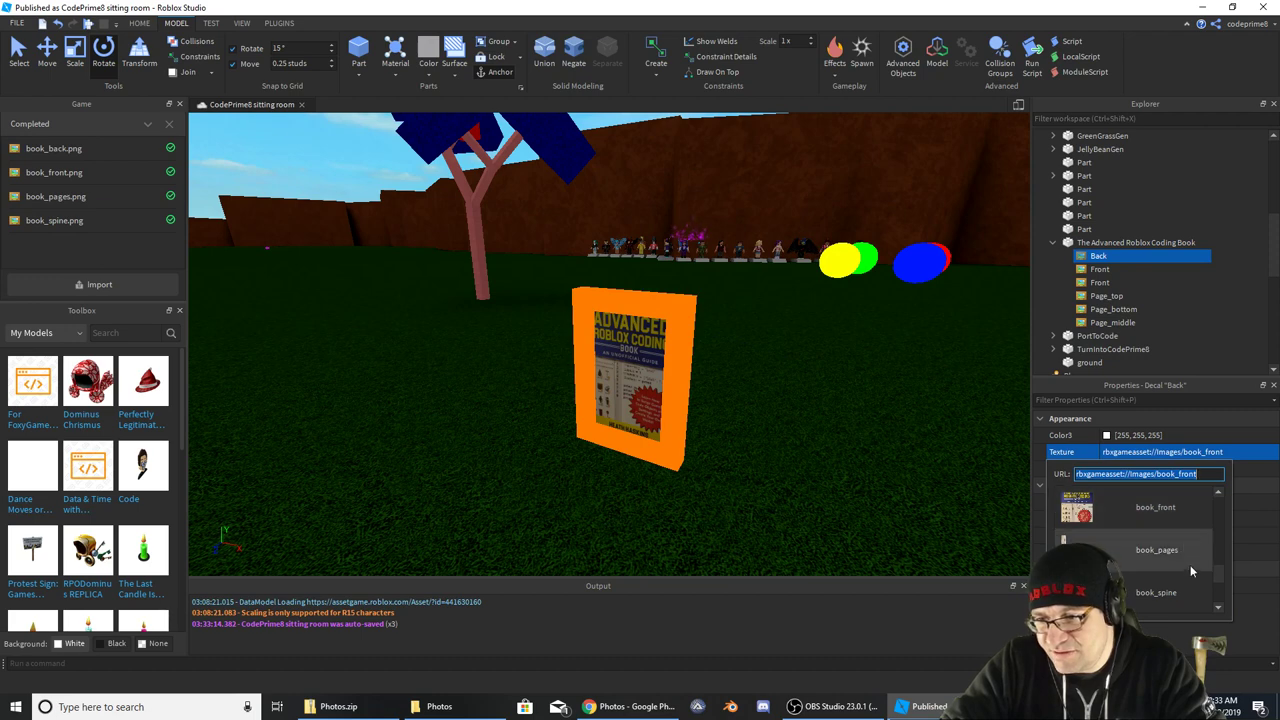
{"action": "scroll", "coordinate": [1187, 545], "scroll_direction": "down", "scroll_amount": 2}
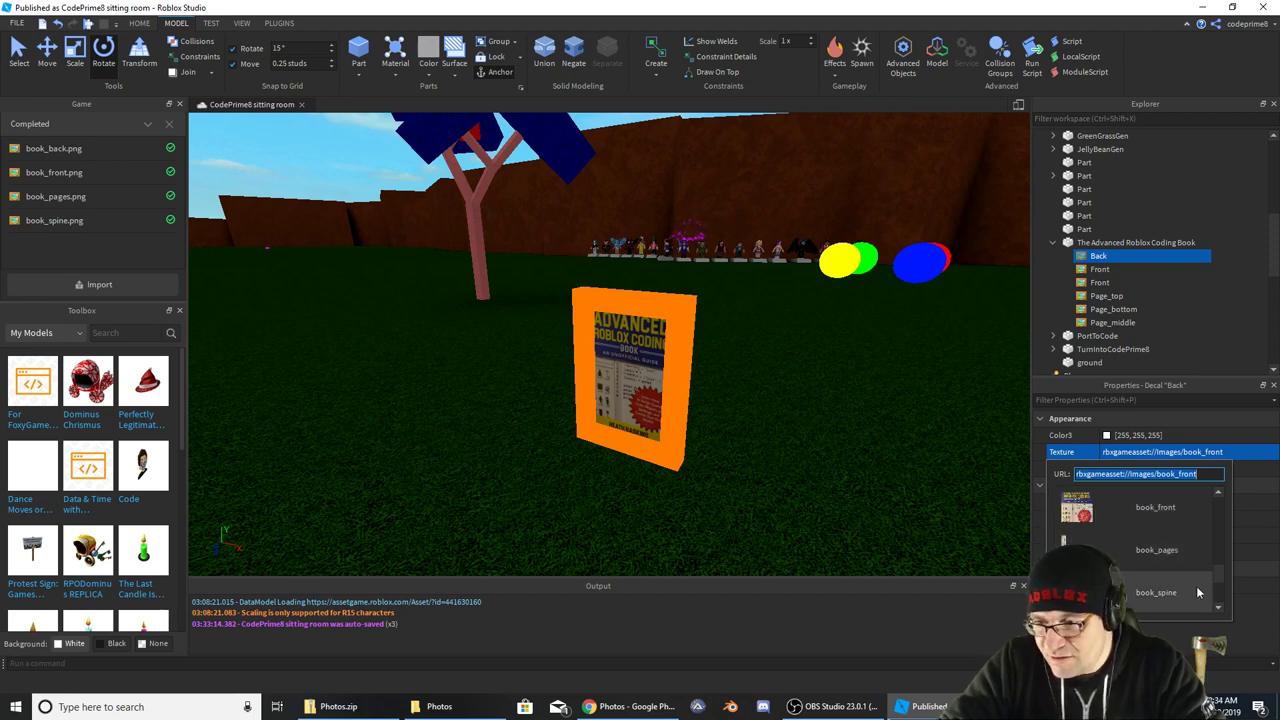
{"action": "scroll", "coordinate": [1175, 530], "scroll_direction": "up", "scroll_amount": 2}
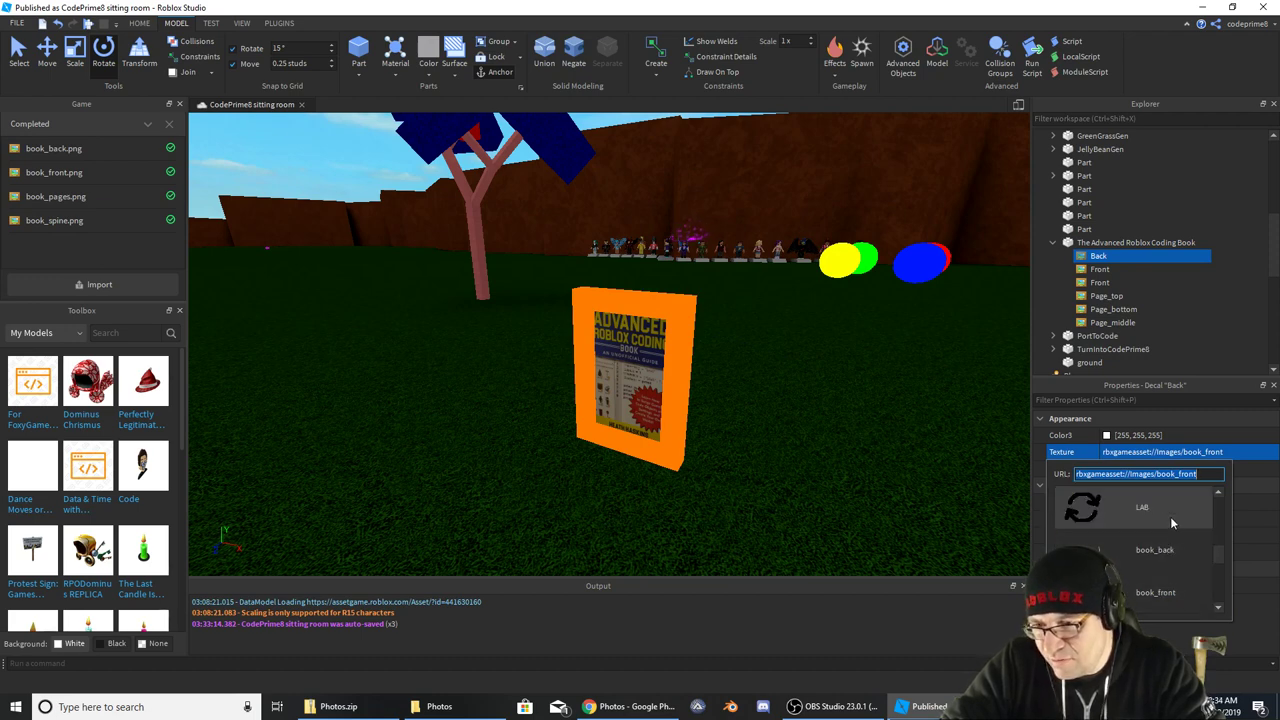
{"action": "scroll", "coordinate": [1170, 516], "scroll_direction": "down", "scroll_amount": 1}
{"action": "scroll", "coordinate": [1171, 528], "scroll_direction": "up", "scroll_amount": 1}
{"action": "left_click", "coordinate": [1169, 552]}
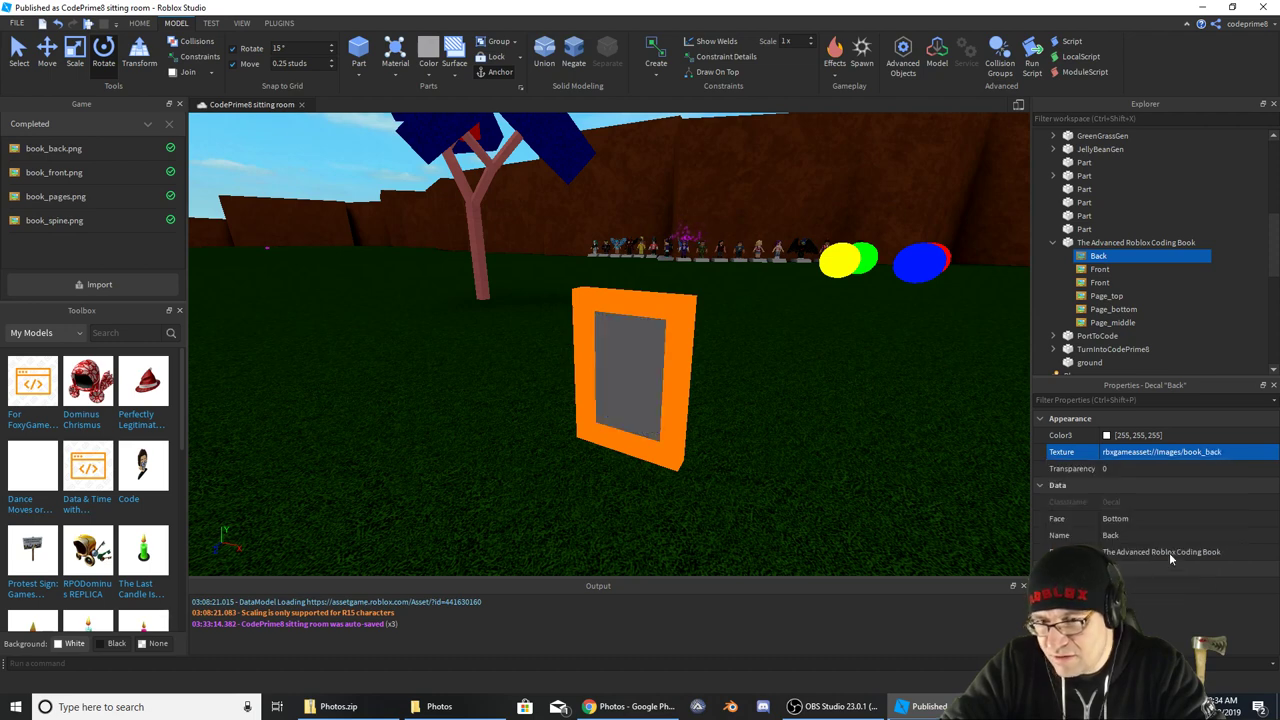
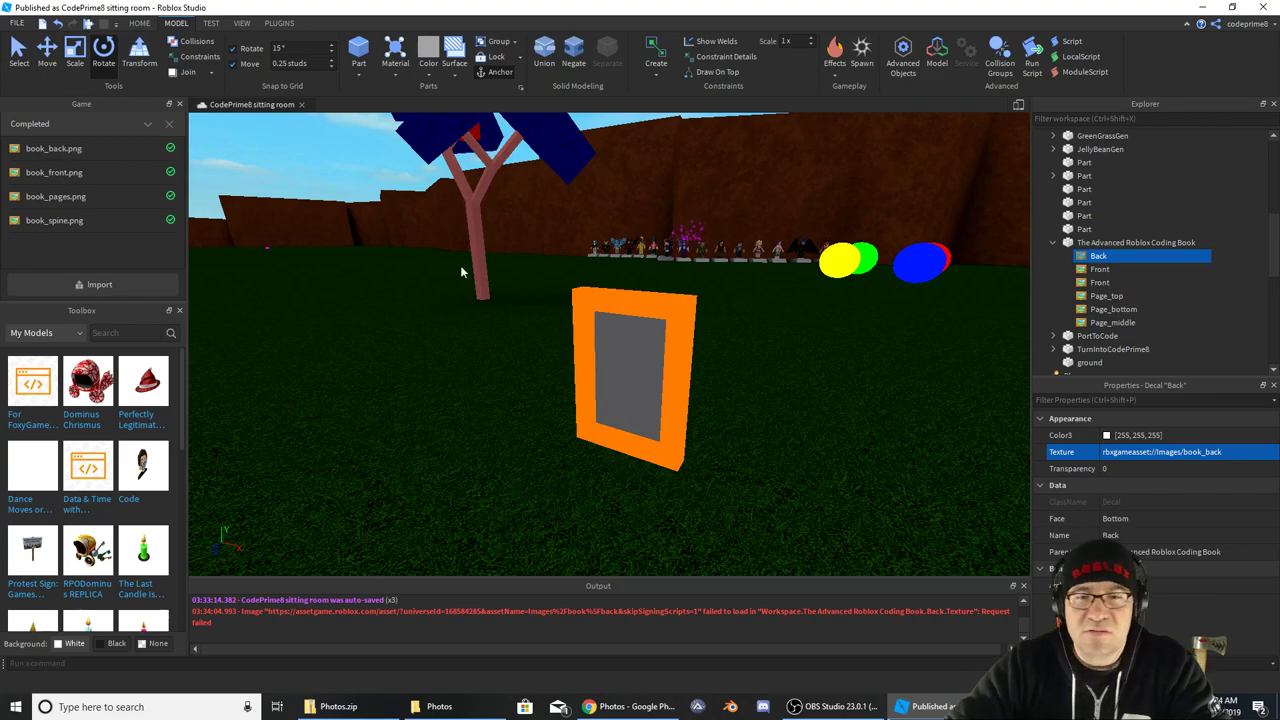
Inspect the book's back face and compare the properties of its Front and Back decals
{"action": "right_click_drag", "start_coordinate": [460, 271], "coordinate": [466, 280]}
{"action": "key", "text": "w"}
{"action": "key", "text": "s"}
{"action": "key", "text": "d"}
{"action": "right_click_drag", "start_coordinate": [708, 313], "coordinate": [709, 314]}
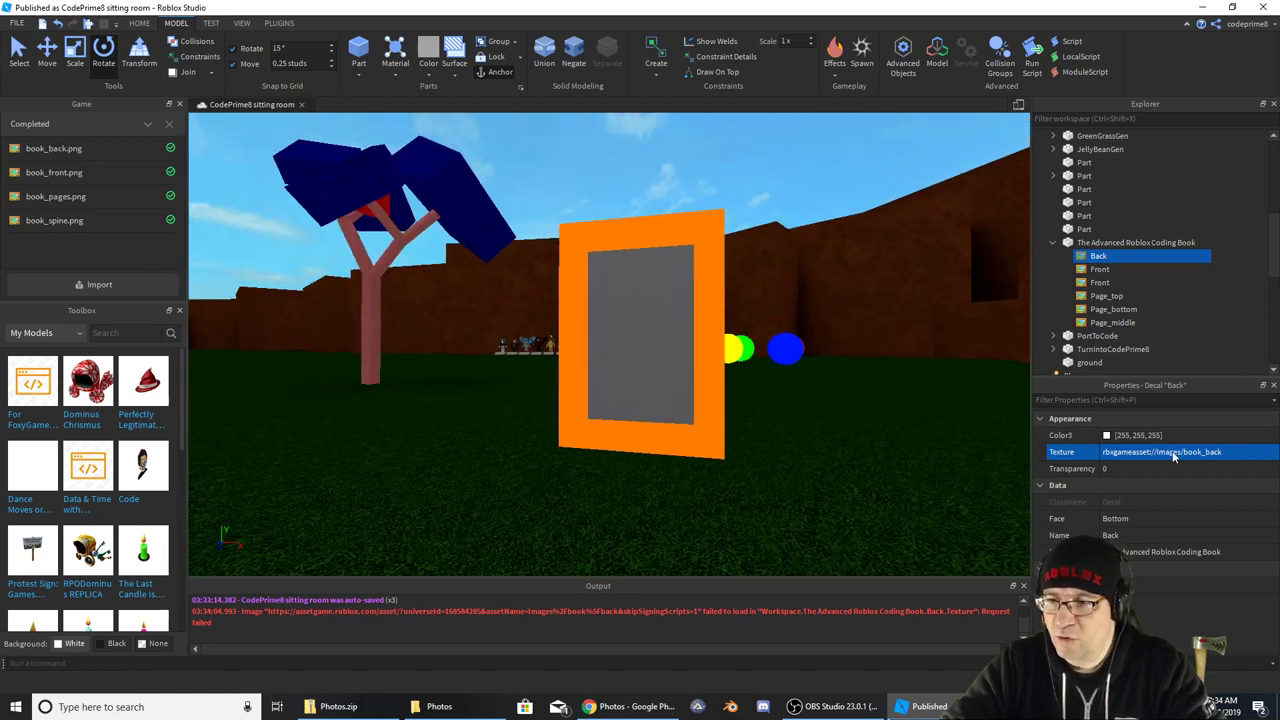
{"action": "left_click", "coordinate": [1100, 269]}
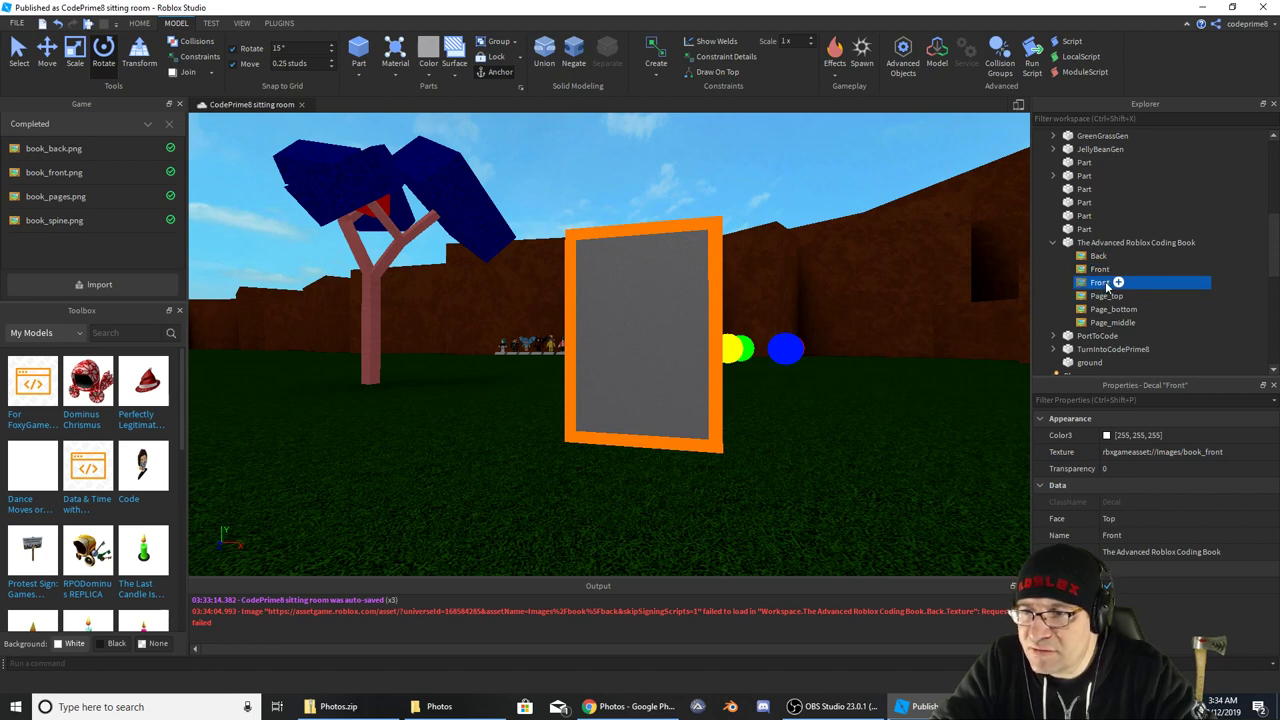
{"action": "left_click", "coordinate": [1100, 256]}
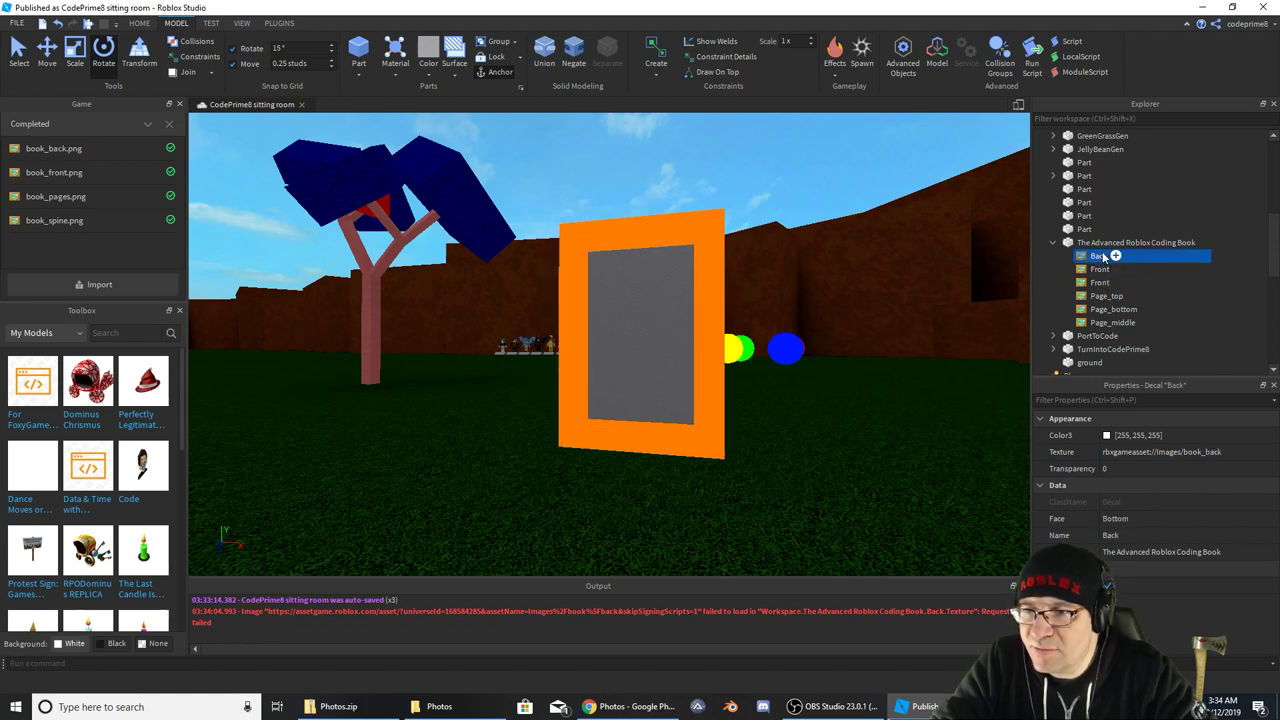
Rename the second Front decal in the book part as Spine
{"action": "left_click", "coordinate": [1100, 283]}
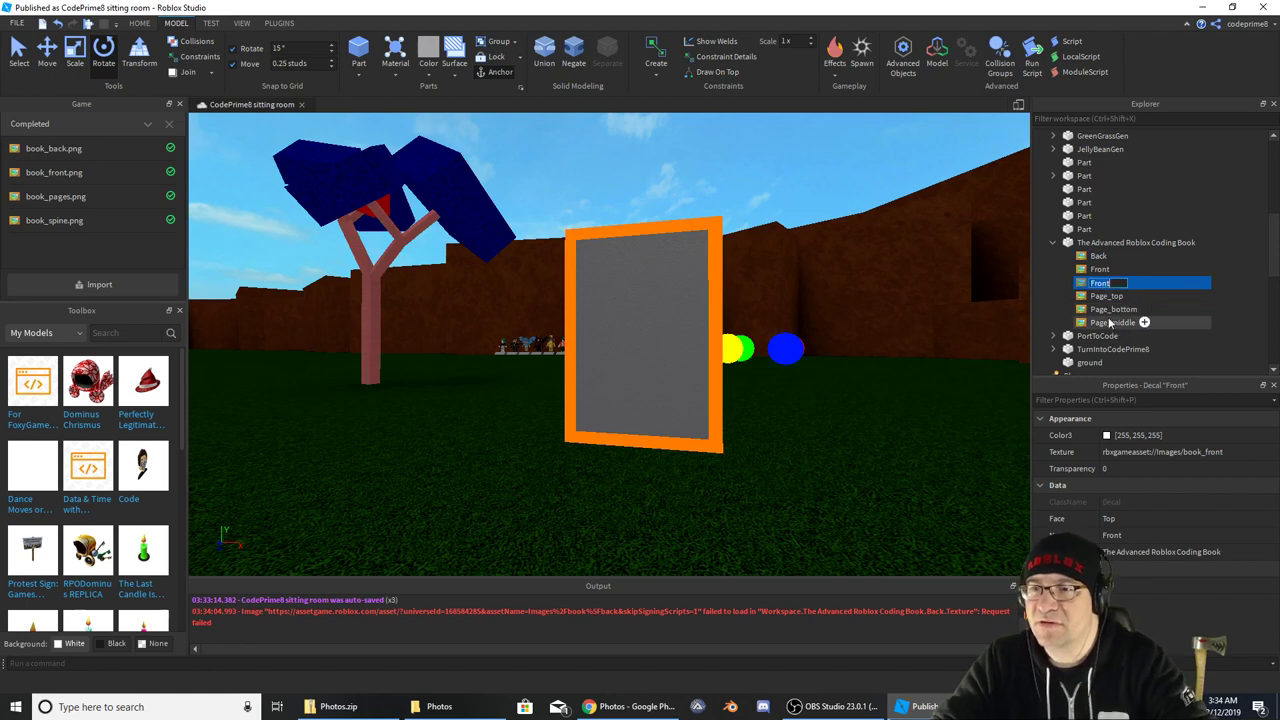
{"action": "key", "text": "BackSpace"}
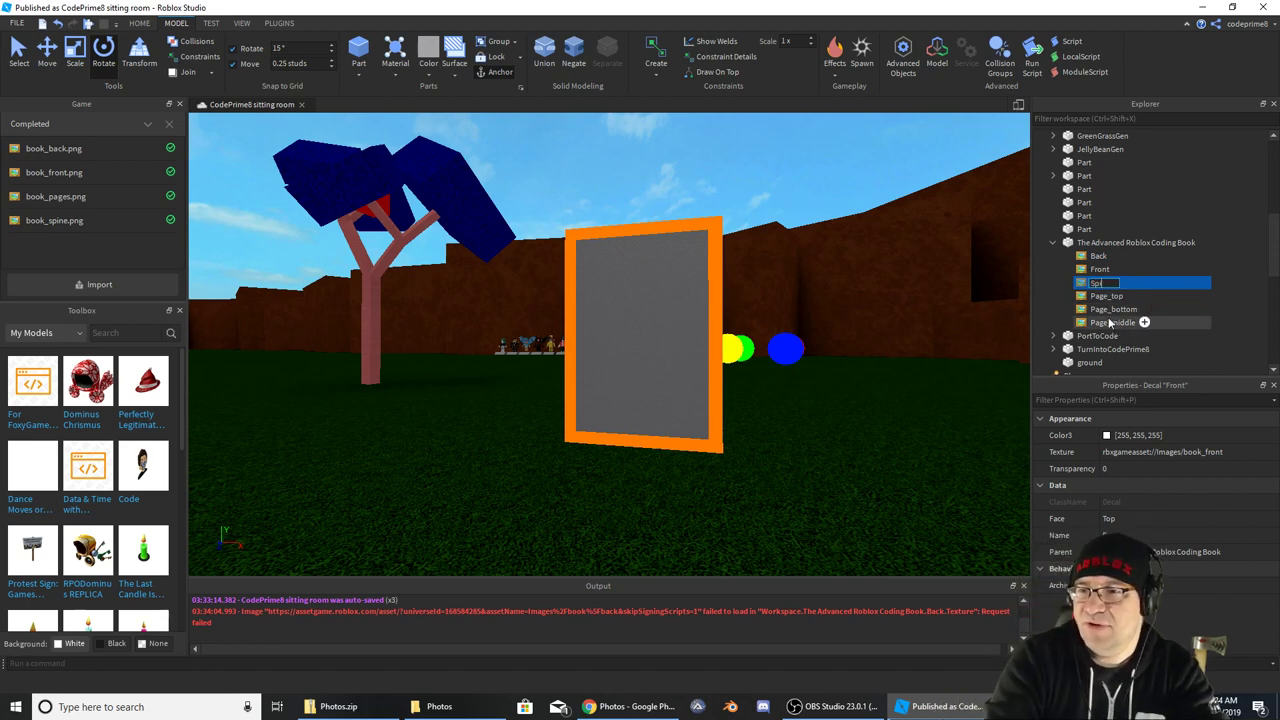
{"action": "key", "text": "Return"}
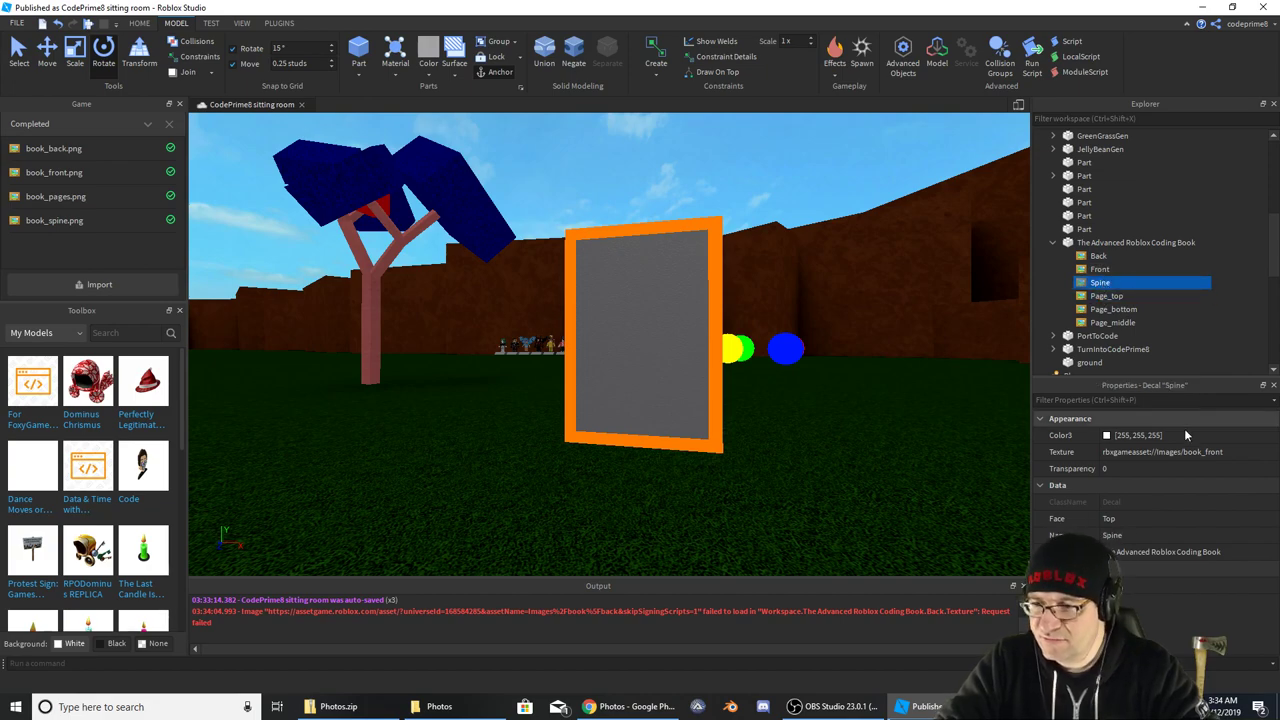
Set the Face of the Spine decal to Right
{"action": "right_click_drag", "start_coordinate": [949, 352], "coordinate": [949, 352]}
{"action": "key", "text": "d"}
{"action": "key", "text": "d"}
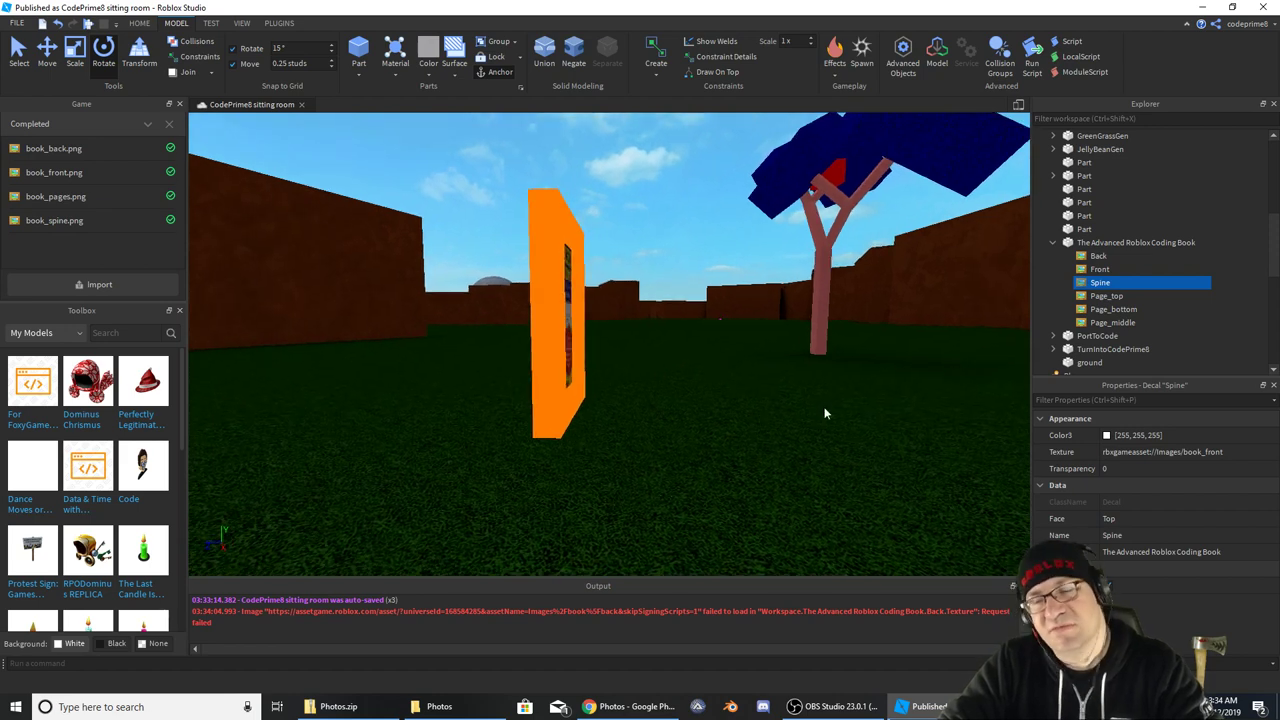
{"action": "left_click", "coordinate": [1225, 517]}
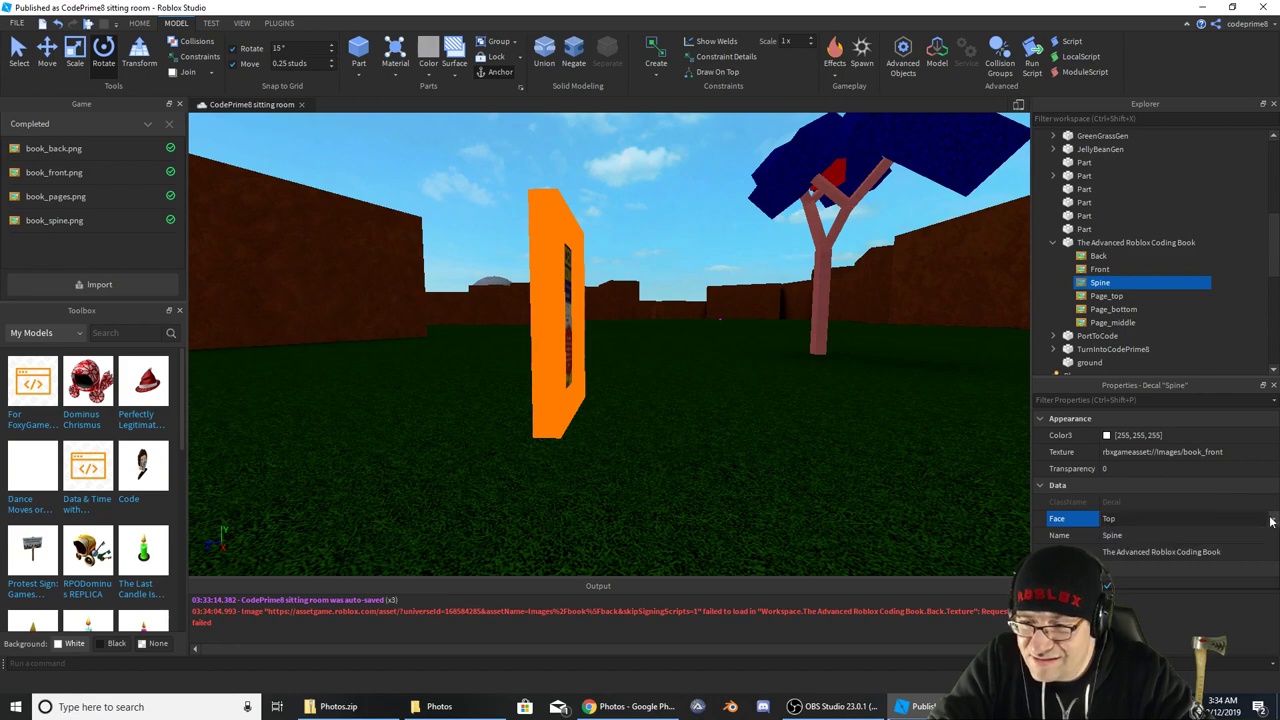
{"action": "left_click", "coordinate": [1178, 570]}
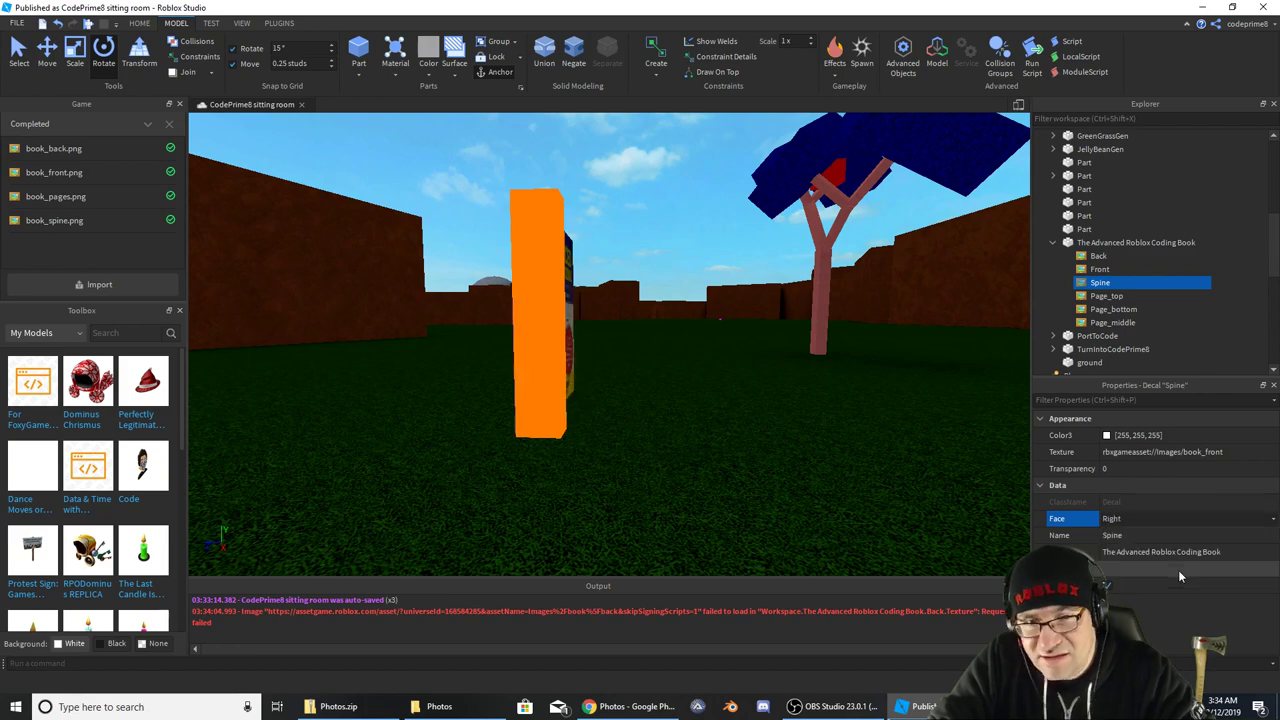
{"action": "right_click_drag", "start_coordinate": [733, 344], "coordinate": [733, 345]}
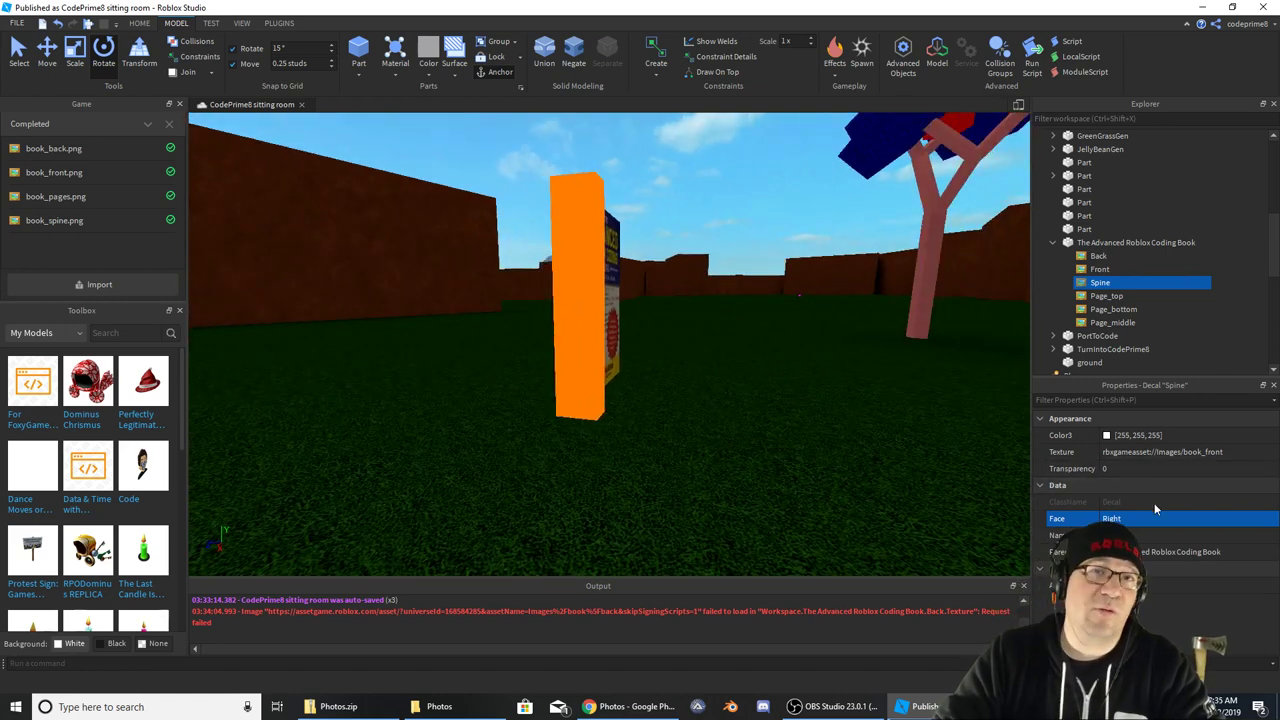
Assign the book_spine image as the Texture of the Spine decal and check the spine on the book
{"action": "left_click", "coordinate": [1188, 452]}
{"action": "scroll", "coordinate": [1153, 518], "scroll_direction": "down", "scroll_amount": 3}
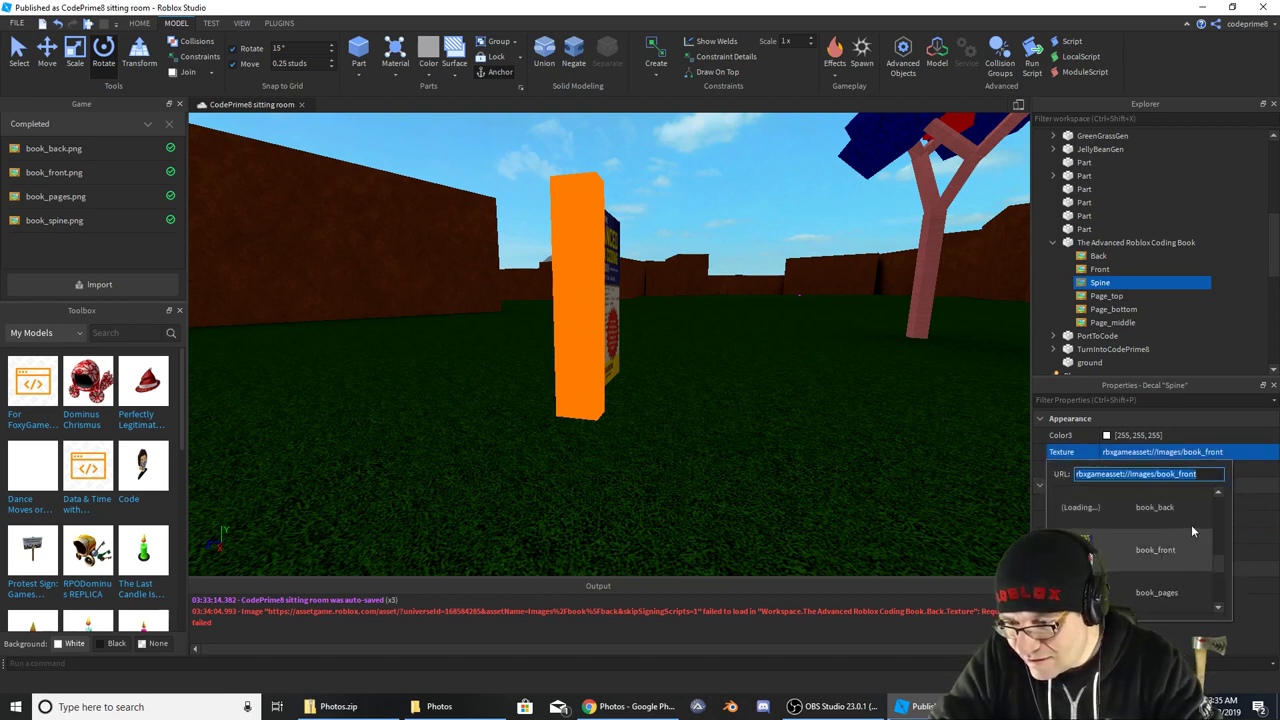
{"action": "scroll", "coordinate": [1174, 525], "scroll_direction": "down", "scroll_amount": 2}
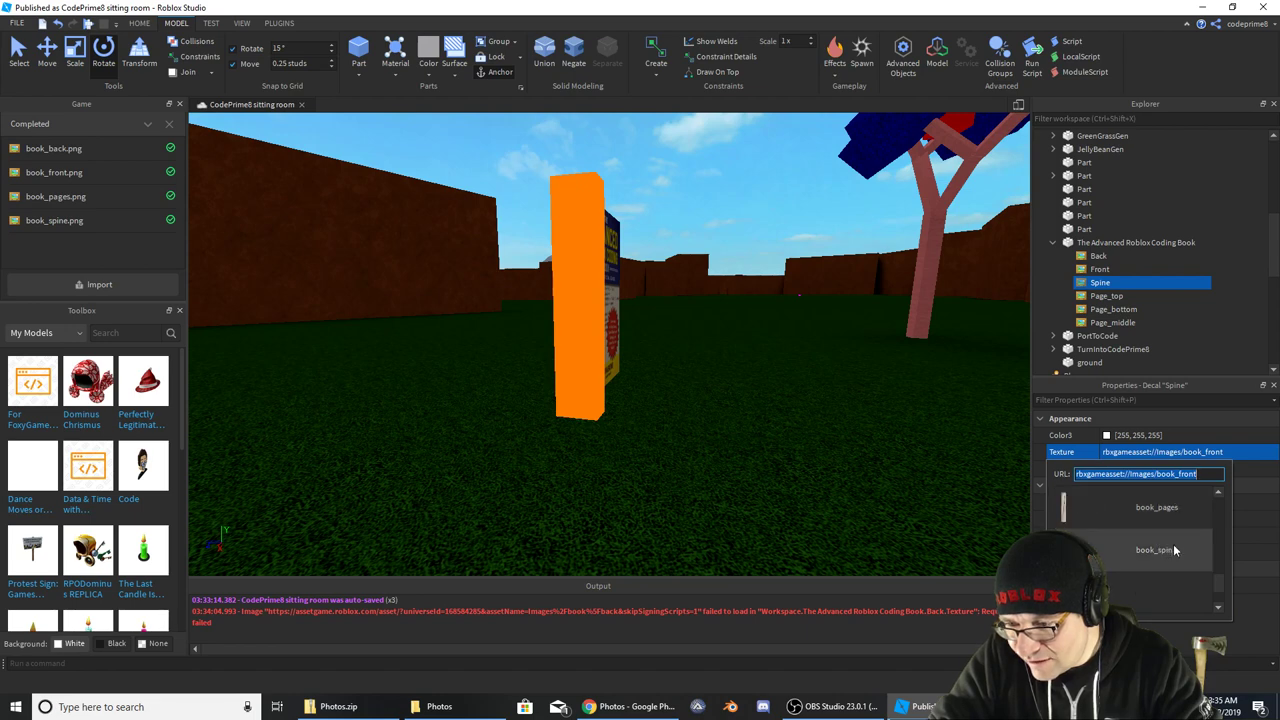
{"action": "left_click", "coordinate": [1157, 552]}
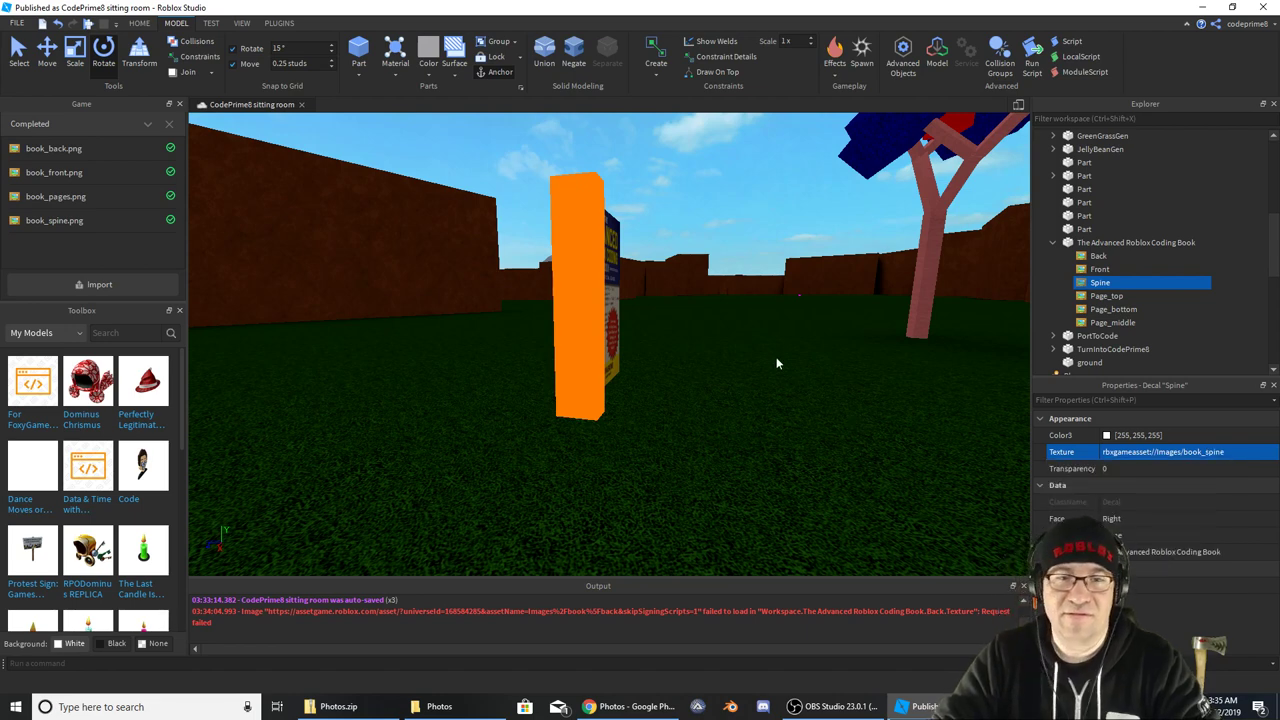
{"action": "left_click", "coordinate": [701, 379]}
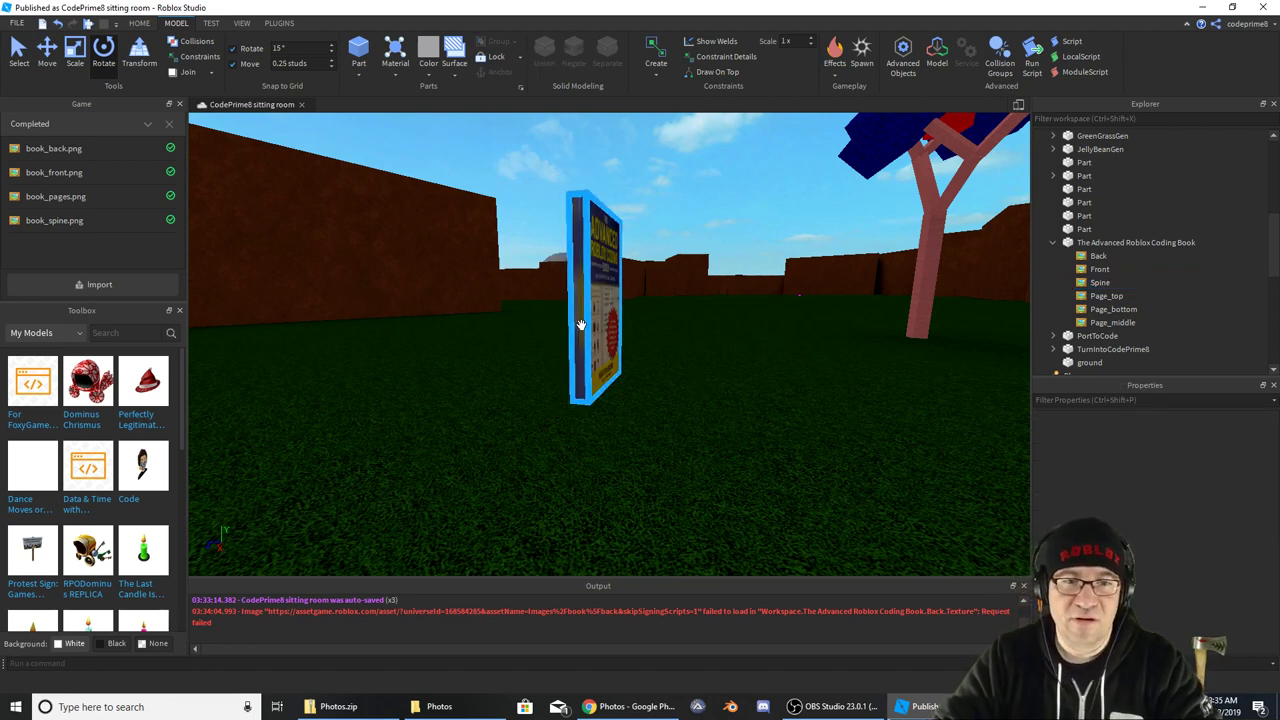
{"action": "right_click_drag", "start_coordinate": [640, 323], "coordinate": [655, 321]}
{"action": "key", "text": "a"}
{"action": "key", "text": "d"}
{"action": "key", "text": "w"}
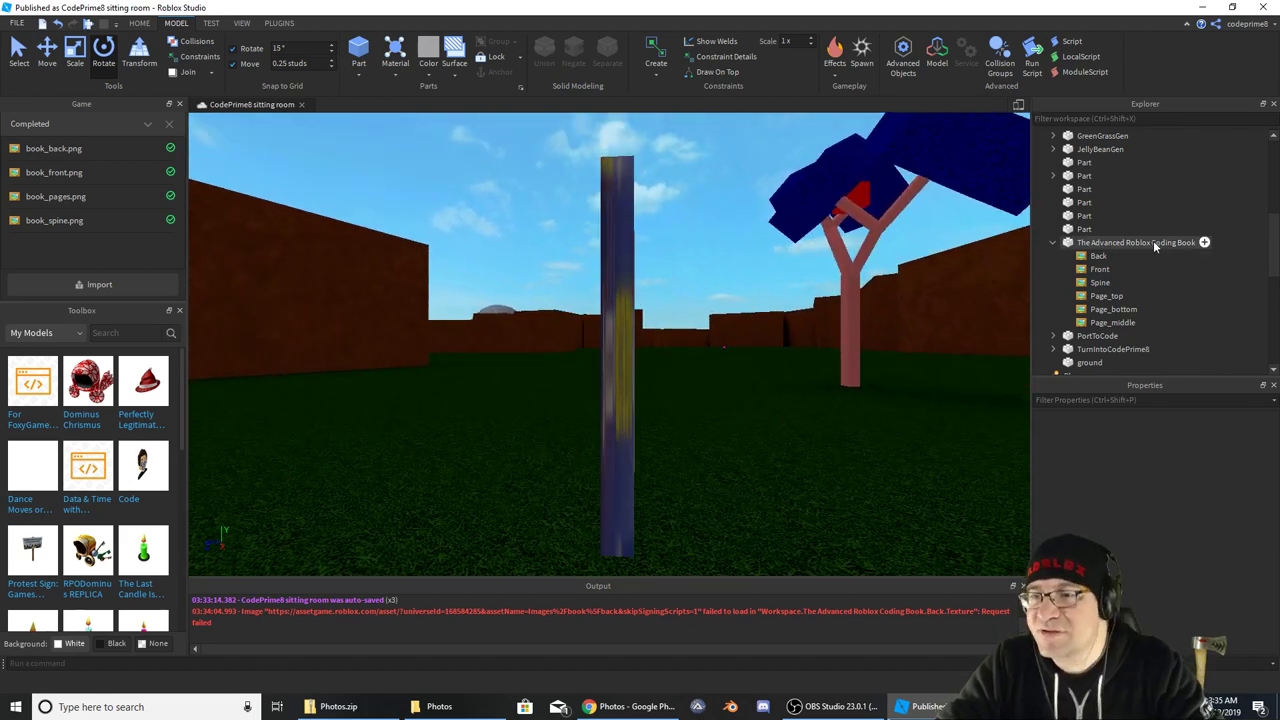
Inspect the Spine decal on the book from several angles and distances
{"action": "left_click", "coordinate": [1100, 283]}
{"action": "scroll", "coordinate": [870, 388], "scroll_direction": "up", "scroll_amount": 2}
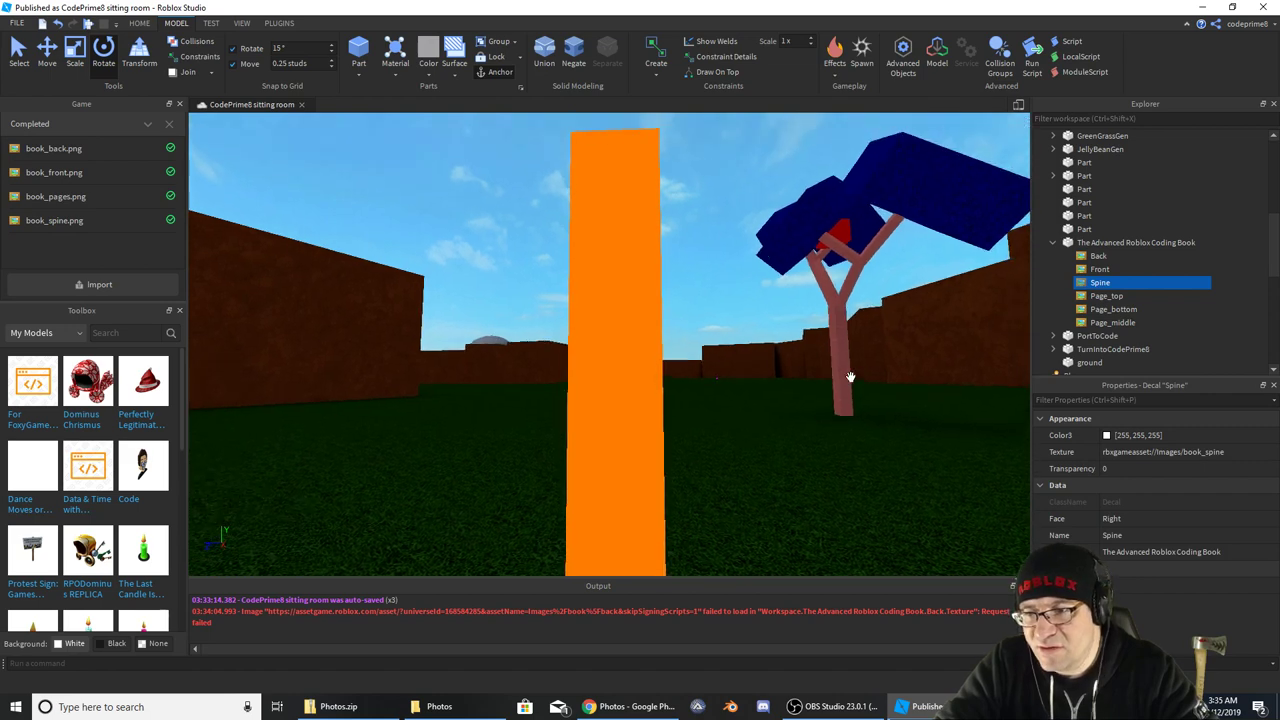
{"action": "left_click", "coordinate": [860, 415]}
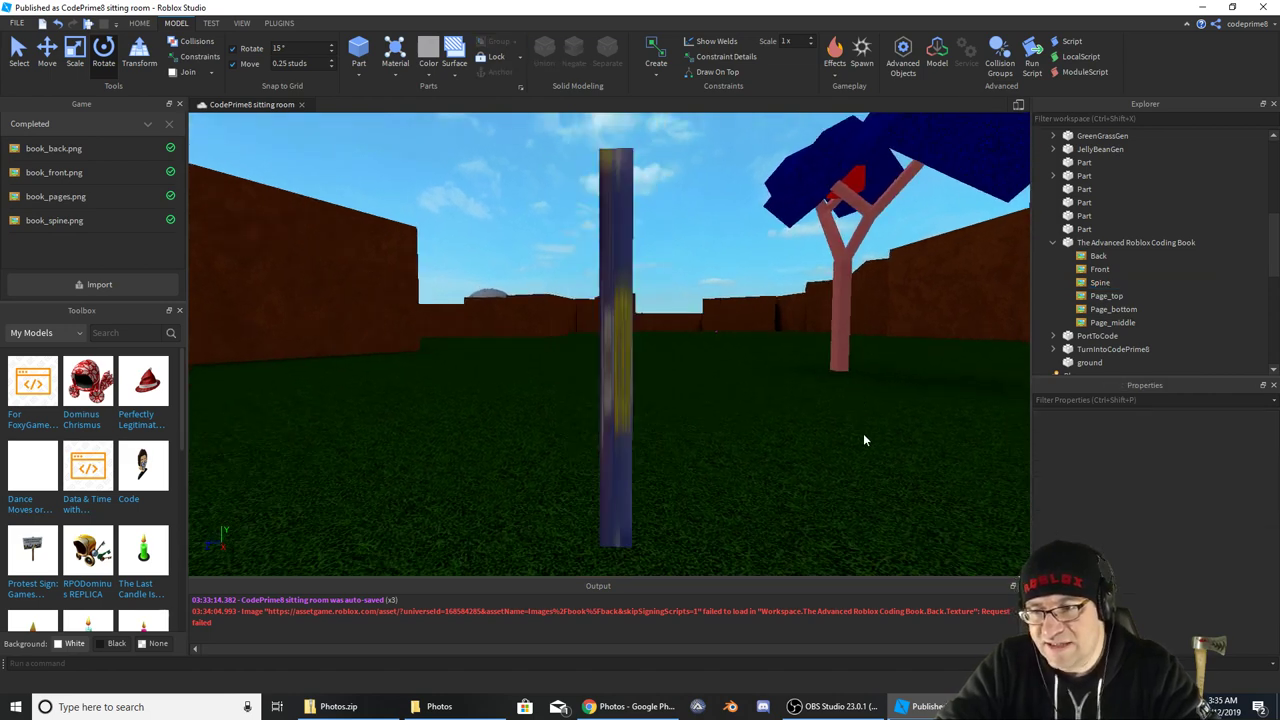
{"action": "left_click", "coordinate": [1097, 283]}
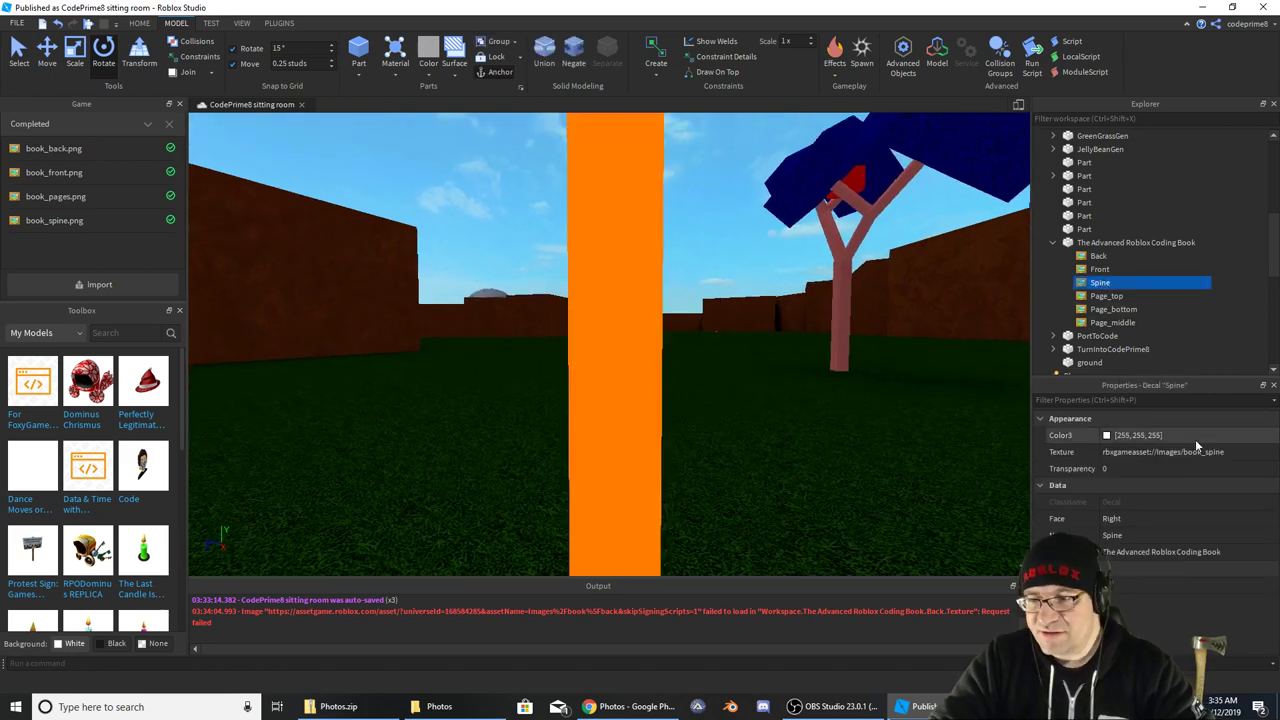
{"action": "right_click_drag", "start_coordinate": [909, 360], "coordinate": [911, 367]}
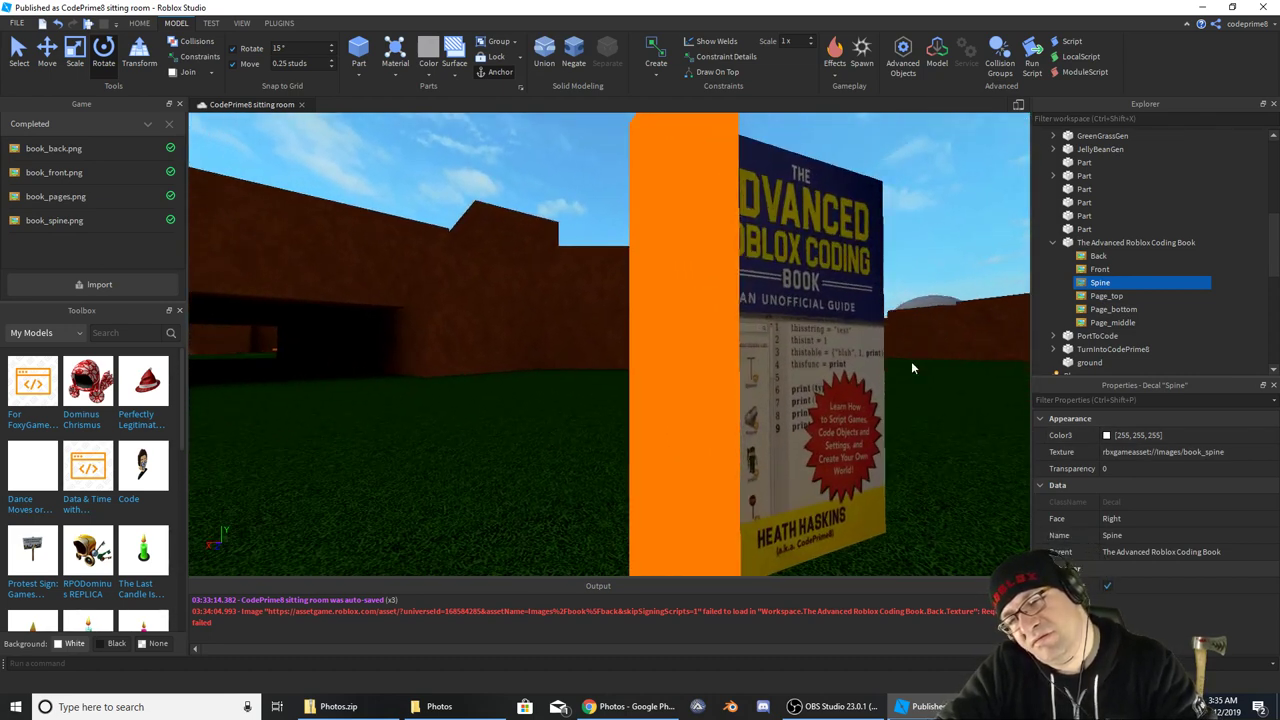
{"action": "scroll", "coordinate": [948, 386], "scroll_direction": "down", "scroll_amount": 5}
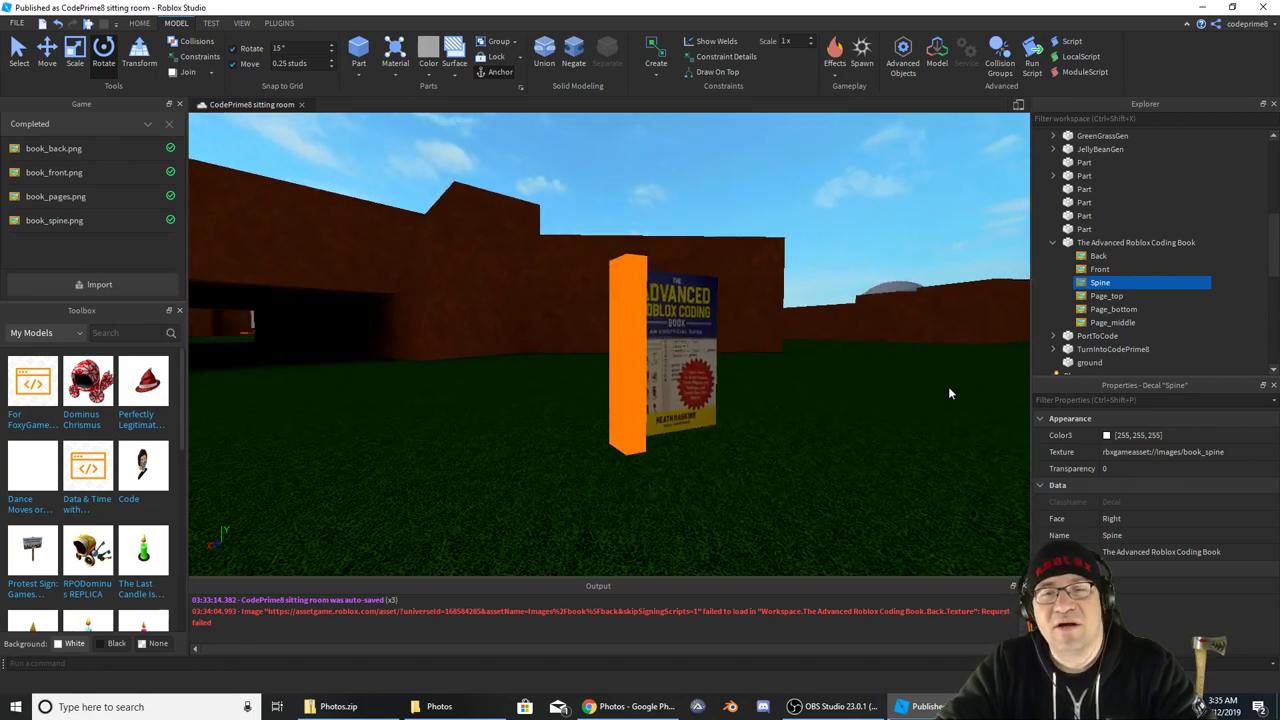
{"action": "key", "text": "d"}
{"action": "right_click_drag", "start_coordinate": [880, 383], "coordinate": [880, 383]}
{"action": "key", "text": "w"}
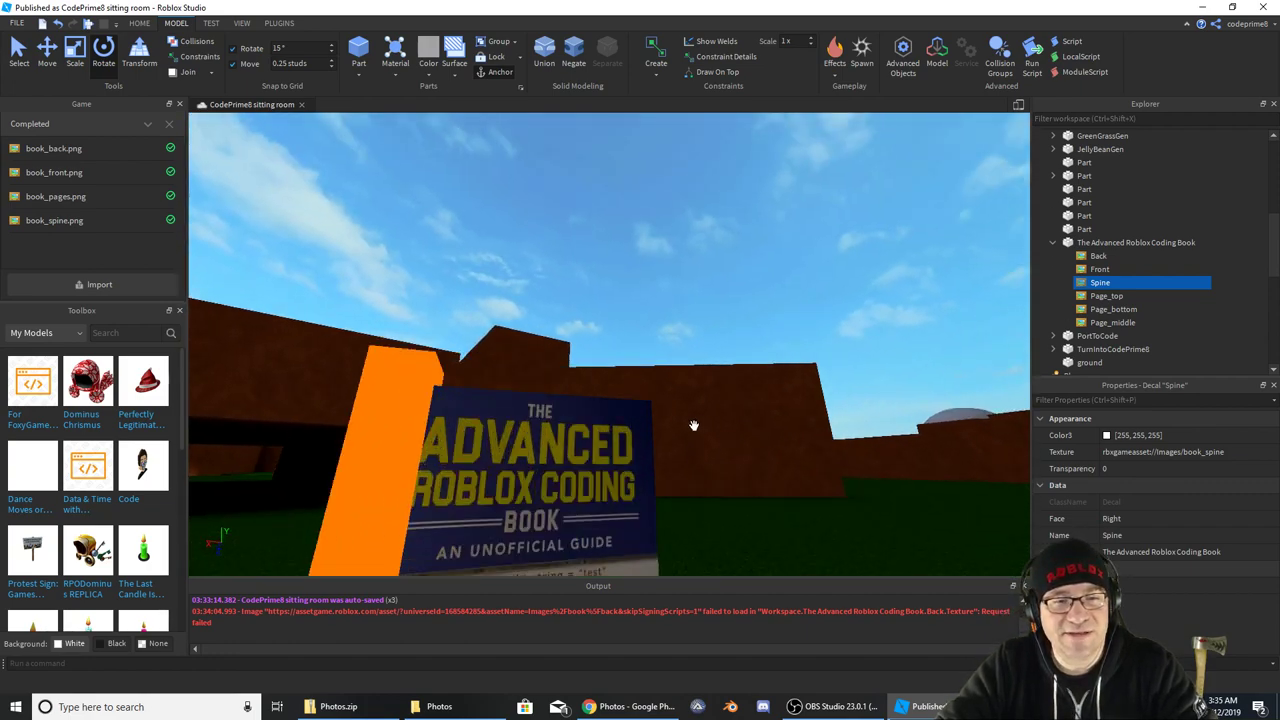
{"action": "right_click_drag", "start_coordinate": [694, 426], "coordinate": [694, 426]}
{"action": "scroll", "coordinate": [694, 426], "scroll_direction": "down", "scroll_amount": 5}
{"action": "scroll", "coordinate": [694, 426], "scroll_direction": "up", "scroll_amount": 3}
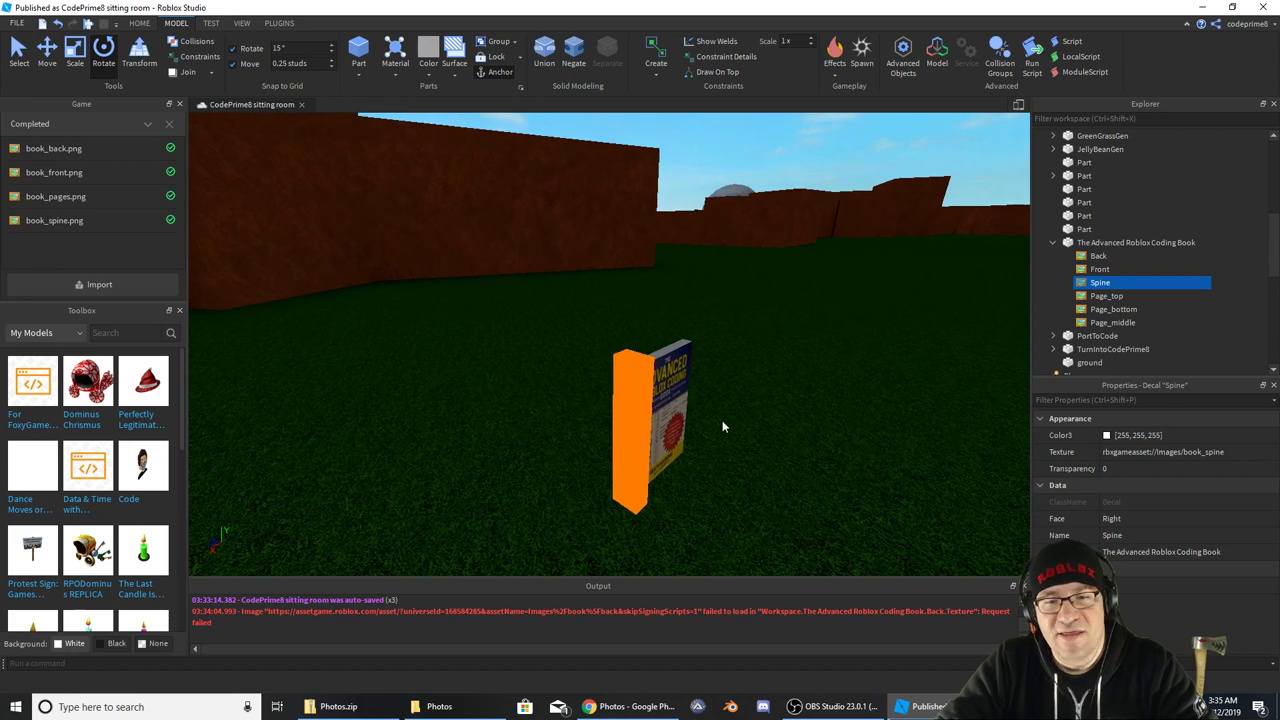
Rotate the book part to orientation 0, 0, 0 and rescale its depth and height into a thin upright shape
{"action": "left_click", "coordinate": [680, 415]}
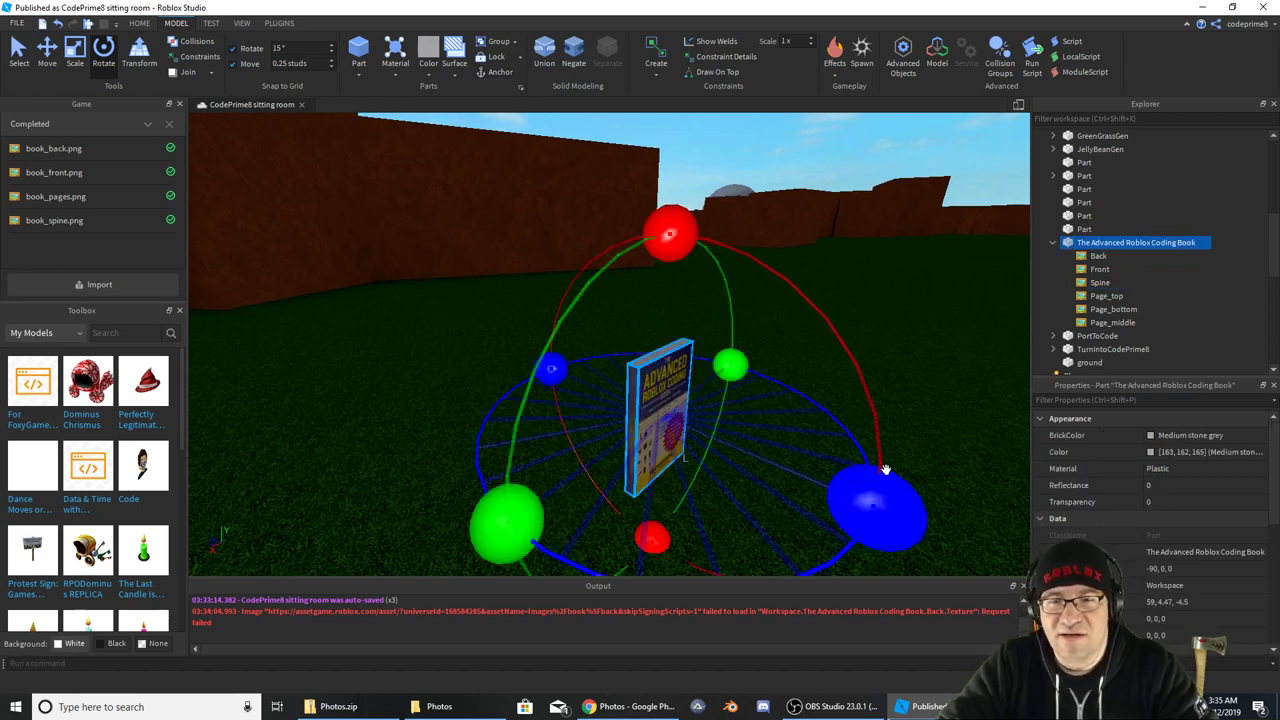
{"action": "left_click_drag", "start_coordinate": [670, 233], "coordinate": [520, 370]}
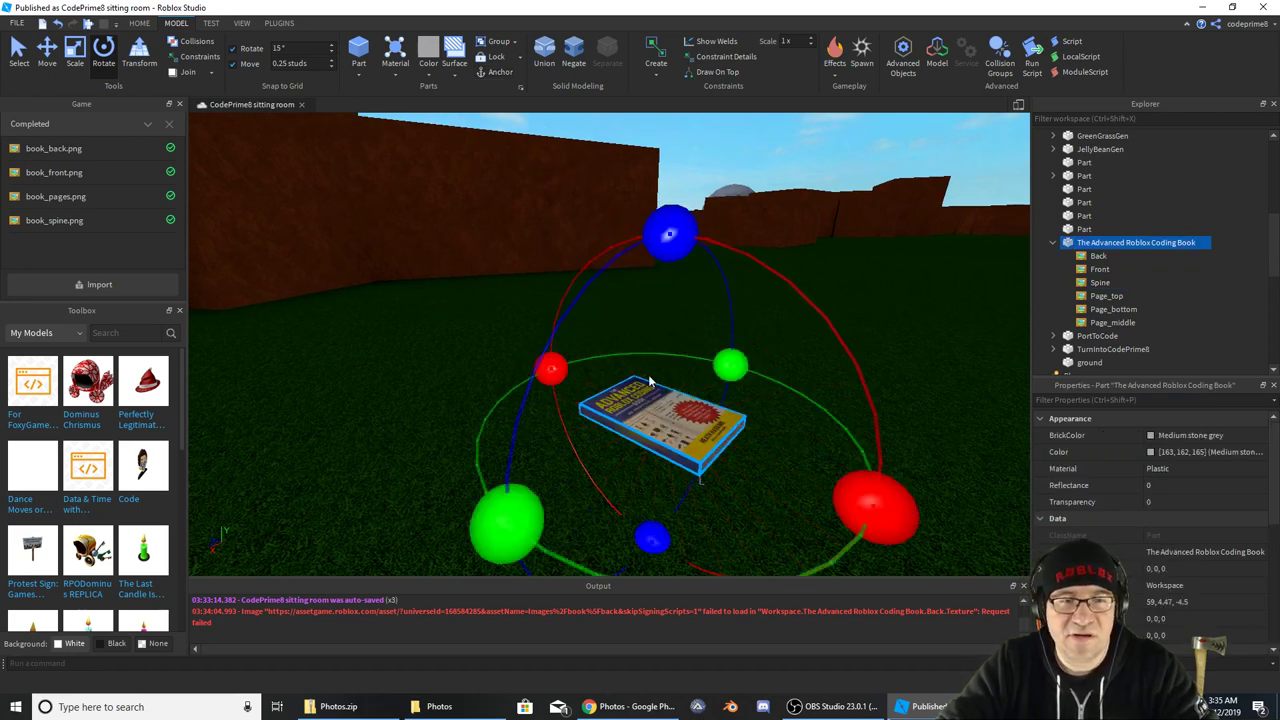
{"action": "left_click", "coordinate": [75, 55]}
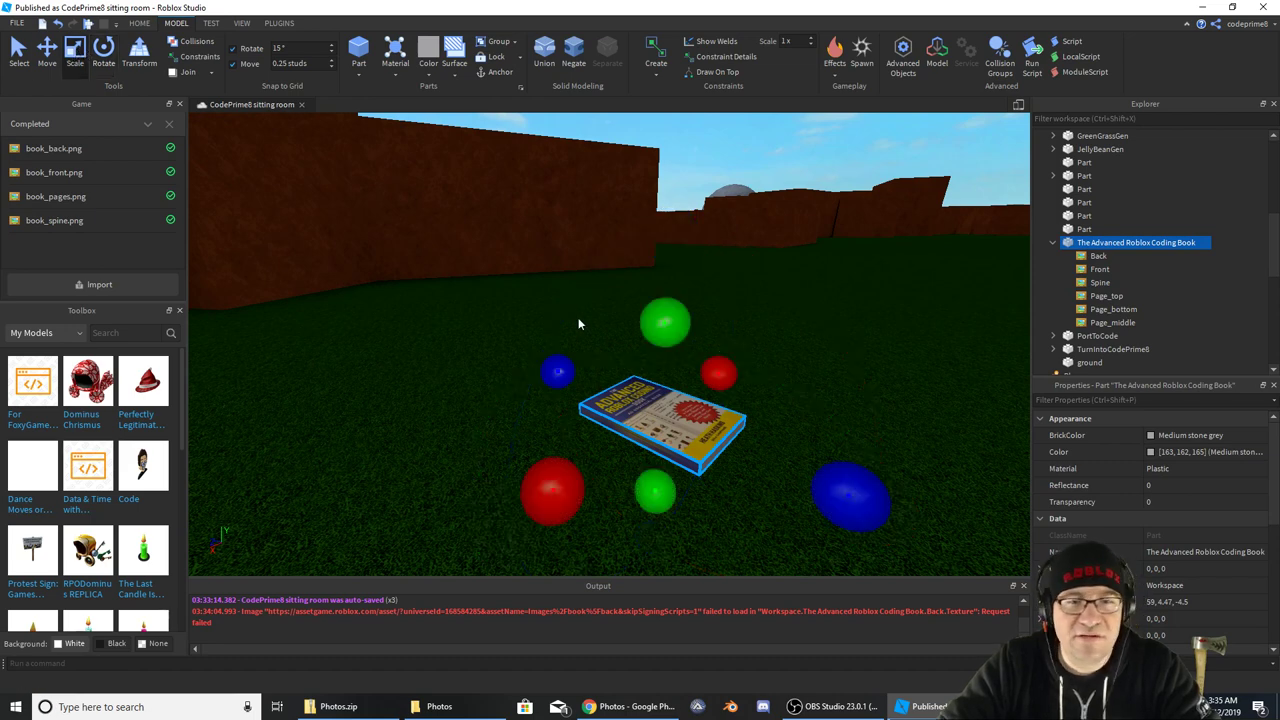
{"action": "left_click_drag", "start_coordinate": [800, 483], "coordinate": [660, 432]}
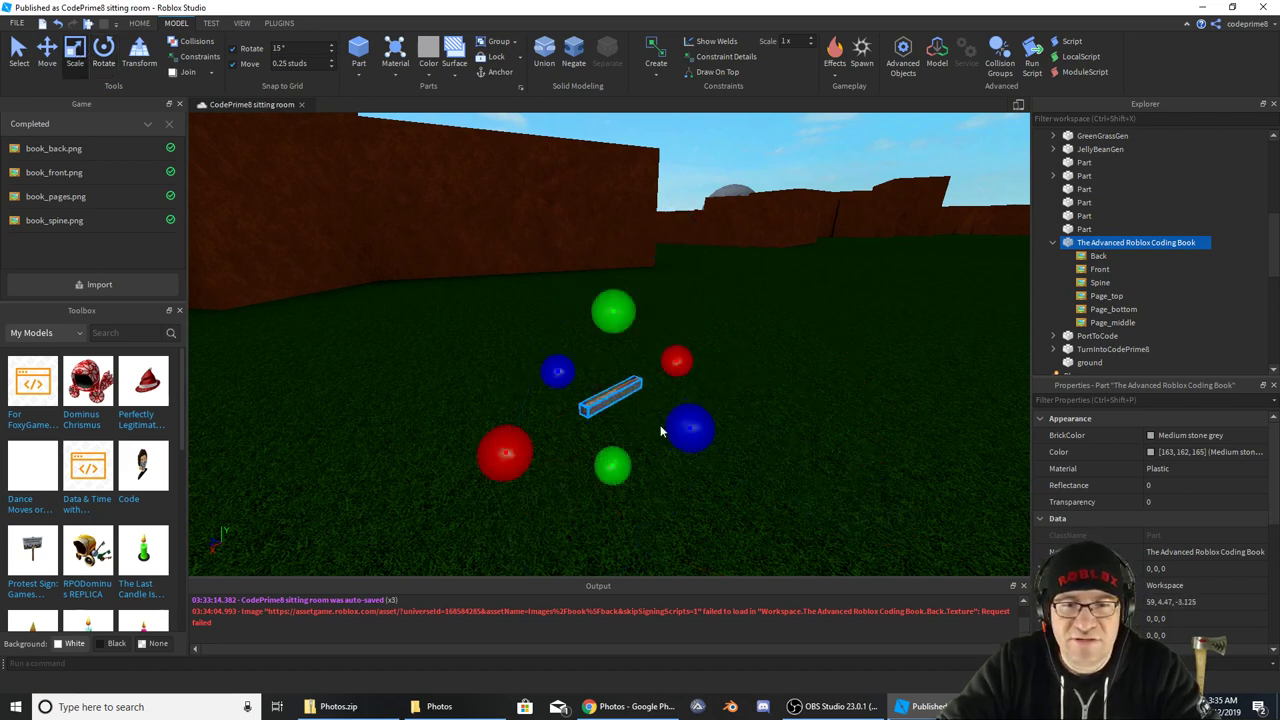
{"action": "left_click_drag", "start_coordinate": [610, 320], "coordinate": [629, 166]}
Set the Face of the Front decal to Front
{"action": "right_click_drag", "start_coordinate": [698, 249], "coordinate": [697, 248]}
{"action": "left_click", "coordinate": [1100, 269]}
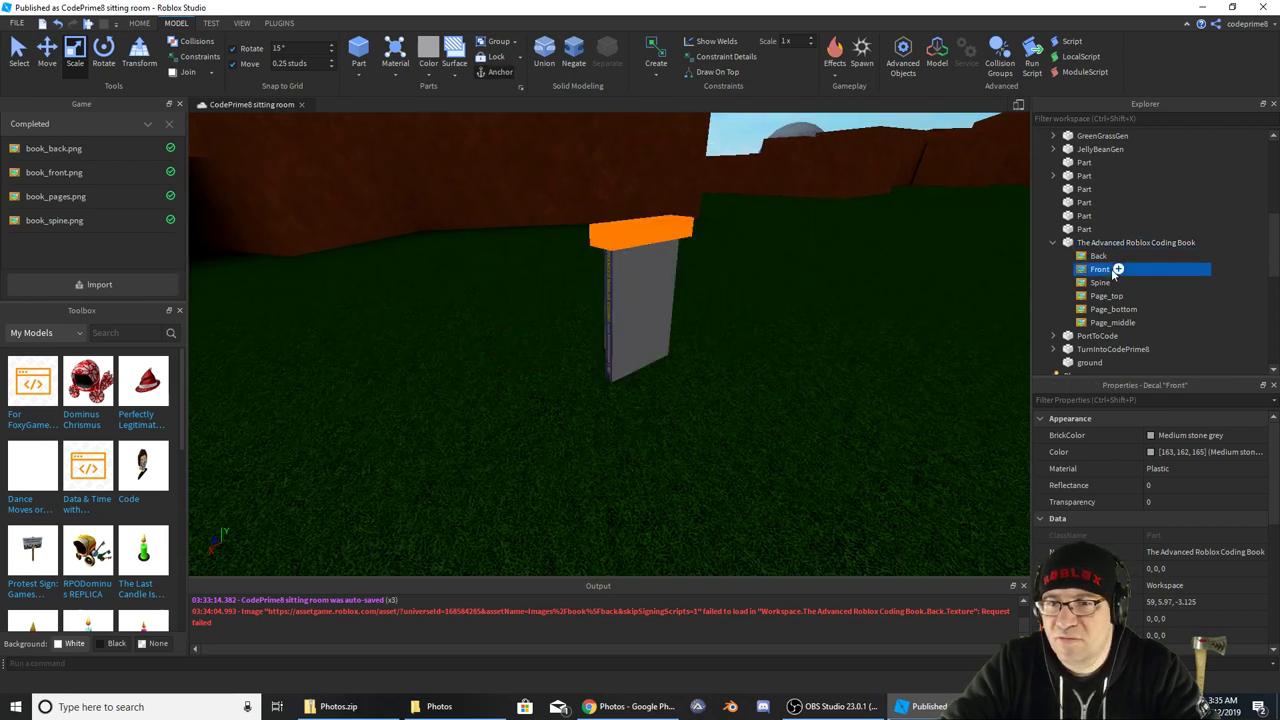
{"action": "left_click", "coordinate": [1218, 518]}
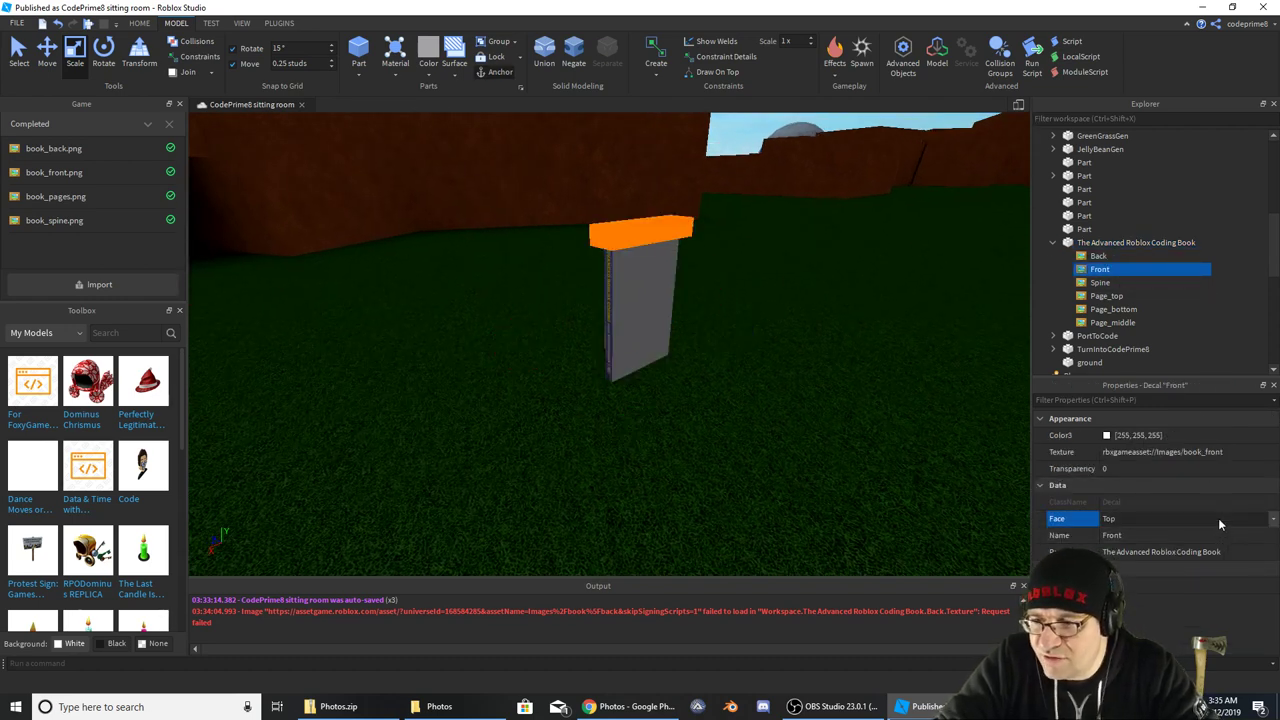
{"action": "left_click", "coordinate": [1264, 520]}
{"action": "left_click", "coordinate": [1146, 552]}
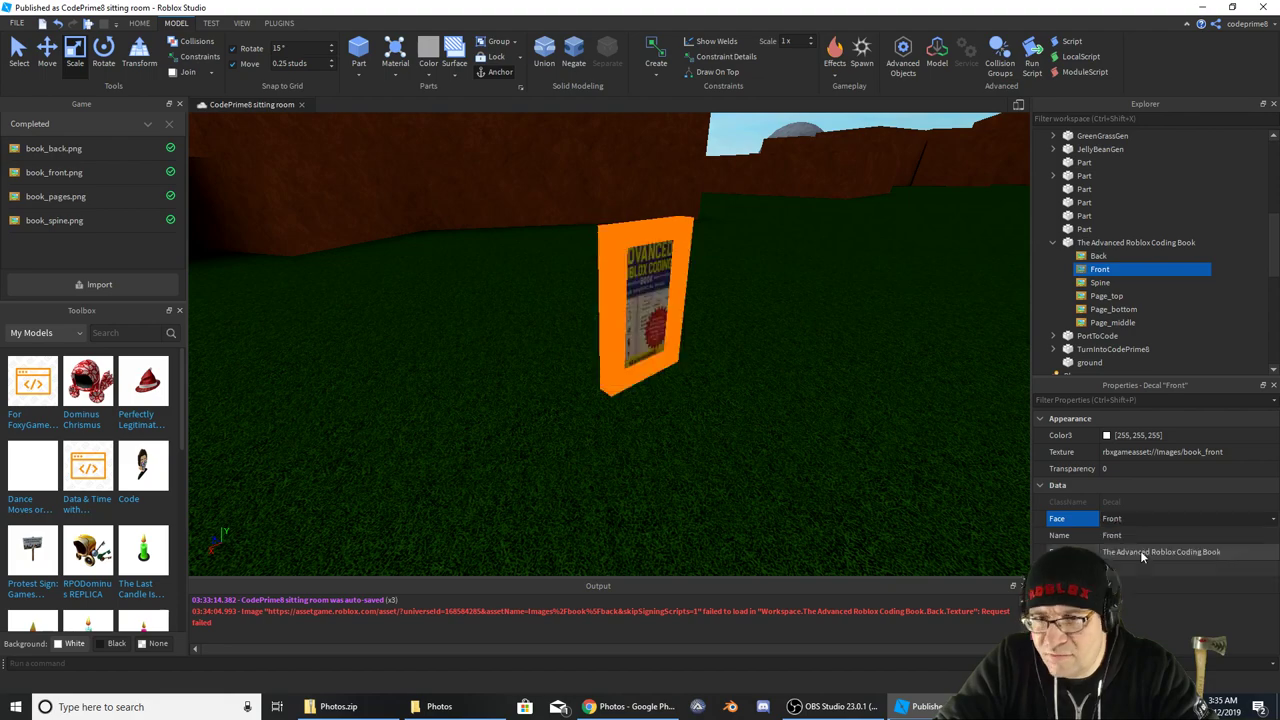
Examine the Spine decal and the remaining sides of the upright book
{"action": "left_click", "coordinate": [1100, 283]}
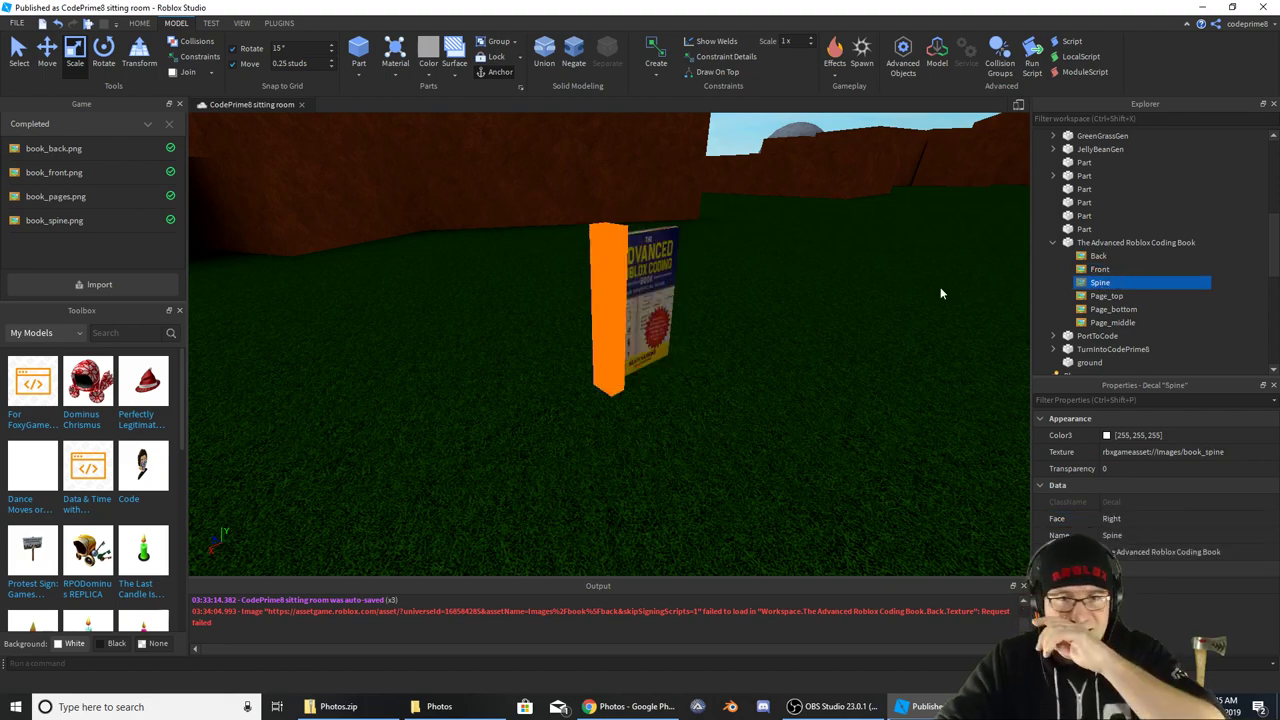
{"action": "right_click_drag", "start_coordinate": [773, 313], "coordinate": [768, 316]}
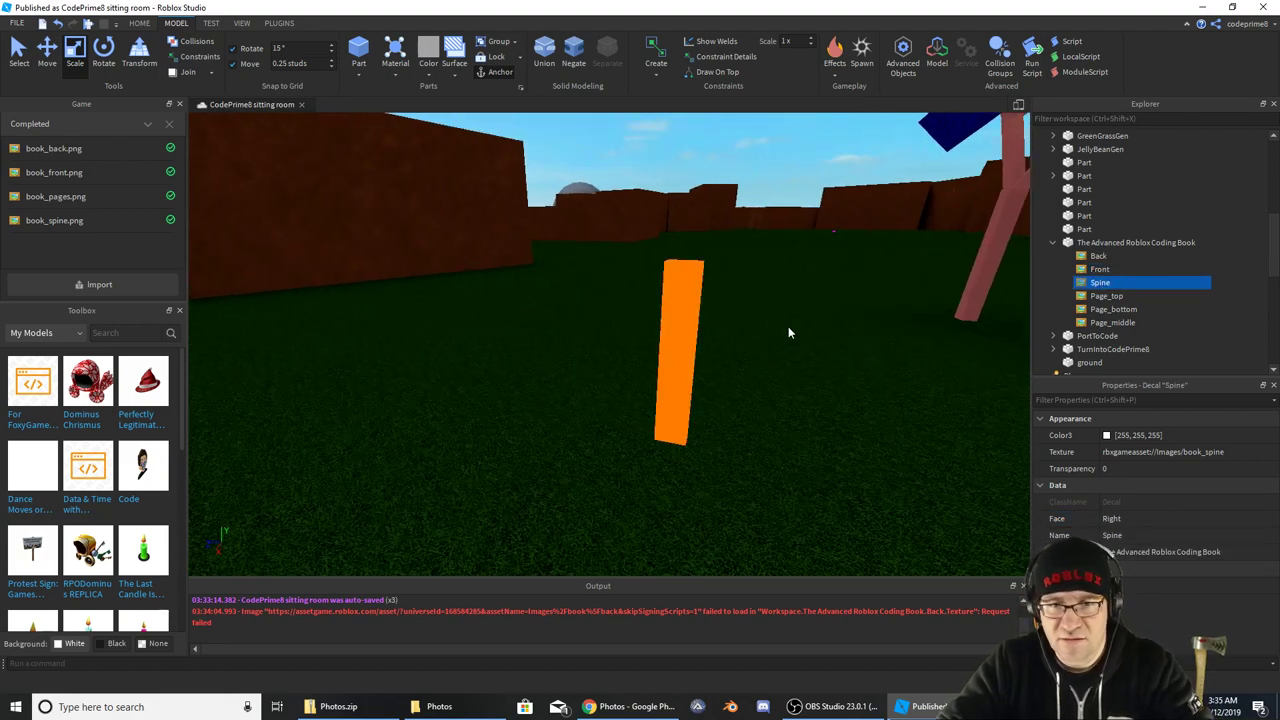
{"action": "left_click", "coordinate": [781, 368]}
{"action": "scroll", "coordinate": [781, 368], "scroll_direction": "up", "scroll_amount": 2}
{"action": "right_click_drag", "start_coordinate": [781, 368], "coordinate": [781, 374]}
{"action": "key", "text": "d"}
{"action": "scroll", "coordinate": [781, 368], "scroll_direction": "up", "scroll_amount": 2}
{"action": "scroll", "coordinate": [781, 368], "scroll_direction": "up", "scroll_amount": 2}
{"action": "scroll", "coordinate": [781, 368], "scroll_direction": "down", "scroll_amount": 2}
{"action": "key", "text": "e"}
{"action": "right_click_drag", "start_coordinate": [846, 429], "coordinate": [846, 434]}
{"action": "scroll", "coordinate": [846, 427], "scroll_direction": "up", "scroll_amount": 2}
{"action": "scroll", "coordinate": [846, 427], "scroll_direction": "down", "scroll_amount": 3}
{"action": "scroll", "coordinate": [846, 434], "scroll_direction": "up", "scroll_amount": 3}
{"action": "left_click", "coordinate": [643, 347]}
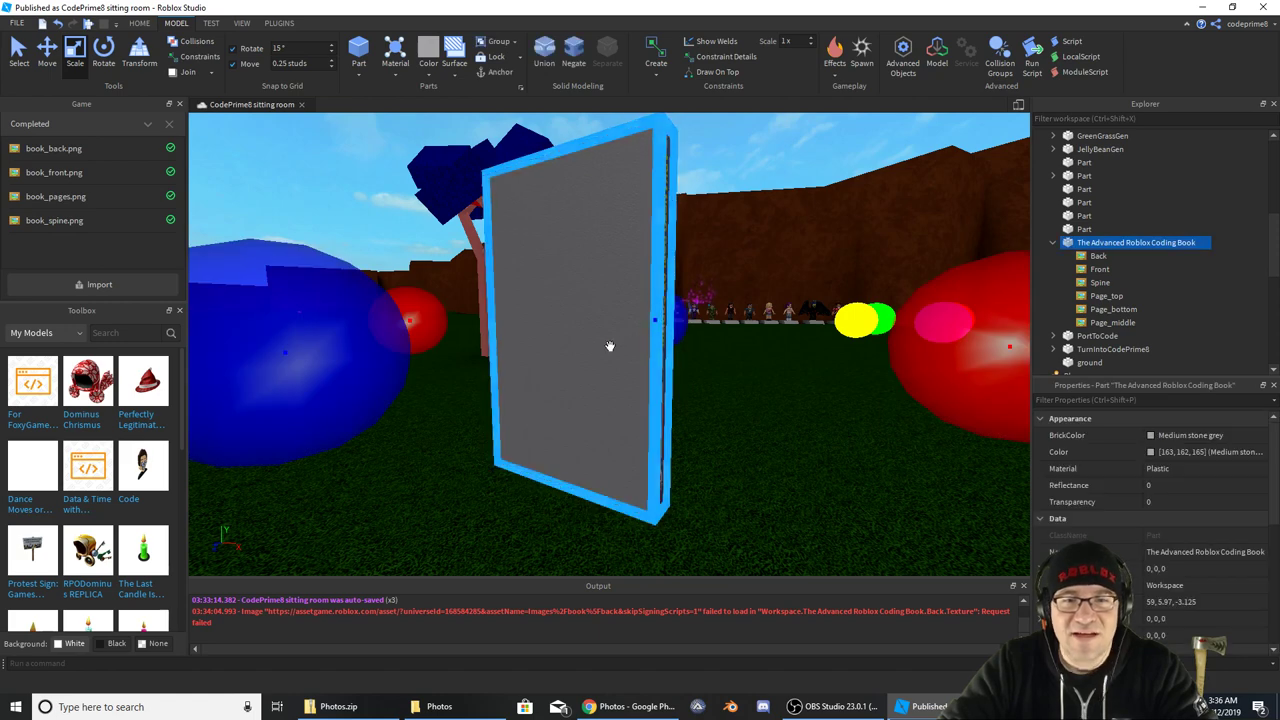
Reassign the book_back image as the Texture of the Back decal
{"action": "left_click", "coordinate": [1094, 258]}
{"action": "left_click", "coordinate": [1176, 453]}
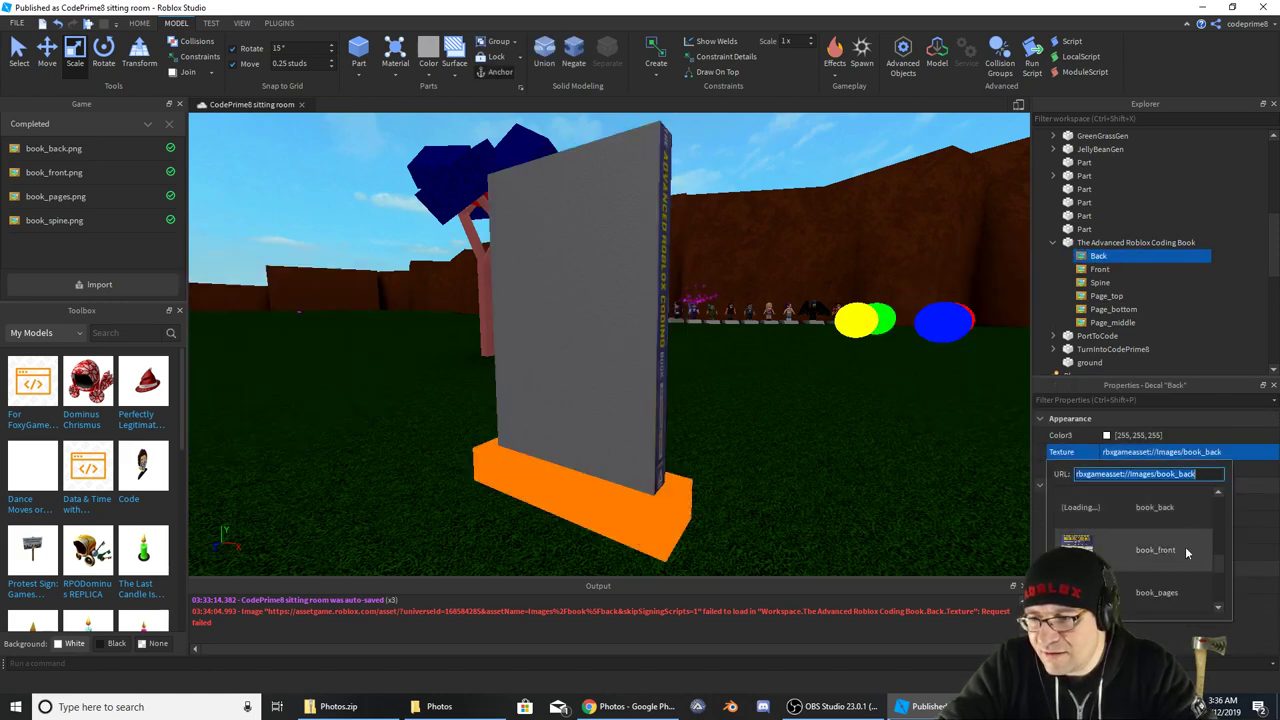
{"action": "left_click", "coordinate": [1160, 510]}
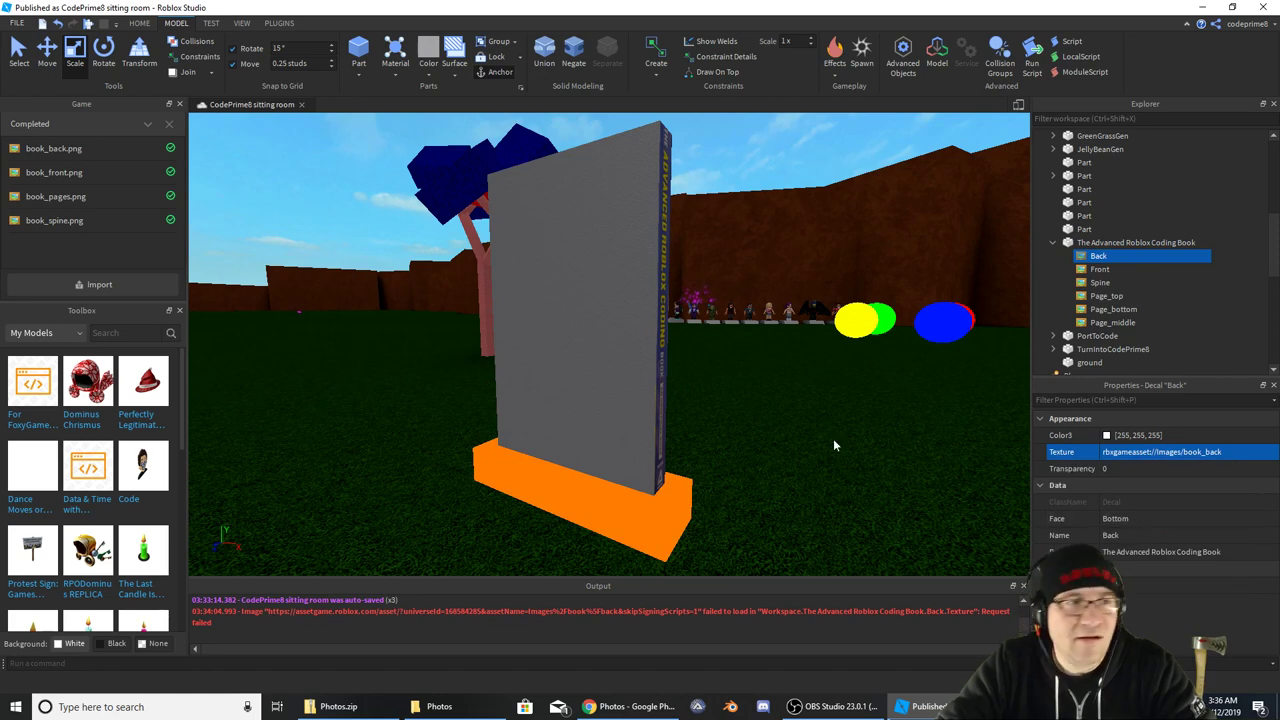
Try to import book_back.png again from the Photos folder
{"action": "left_click", "coordinate": [90, 285]}
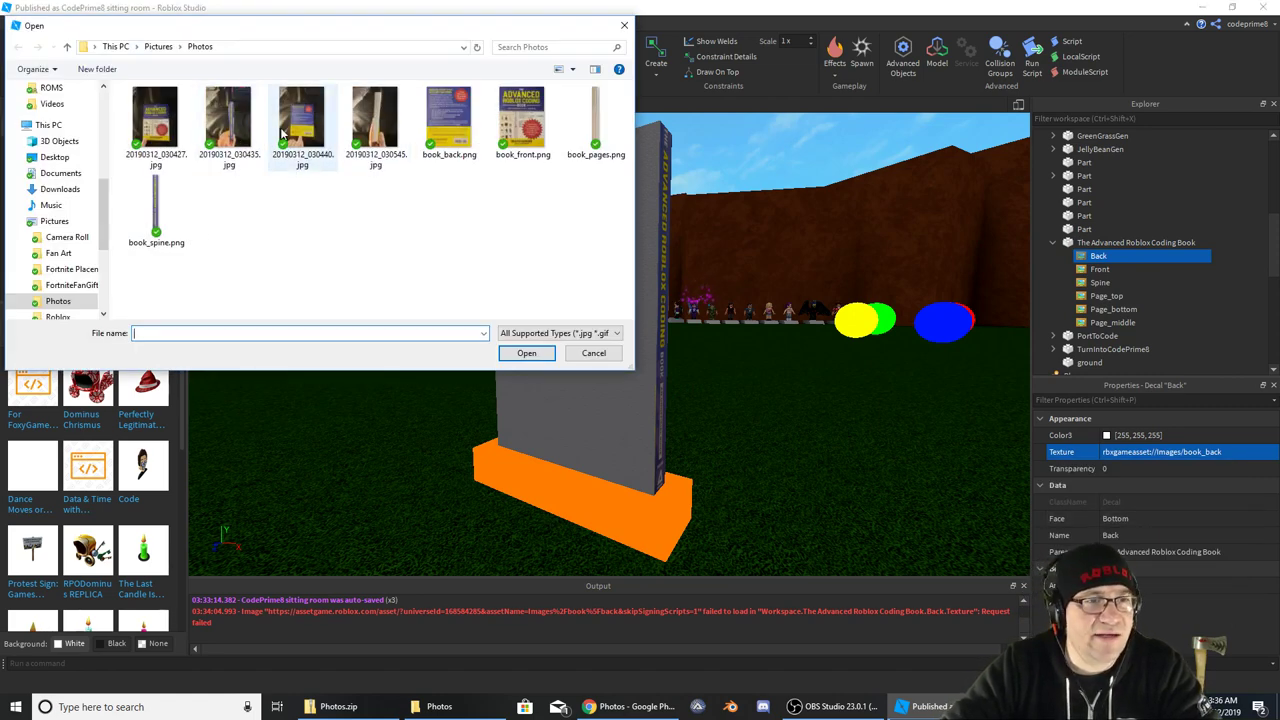
{"action": "left_click", "coordinate": [298, 160]}
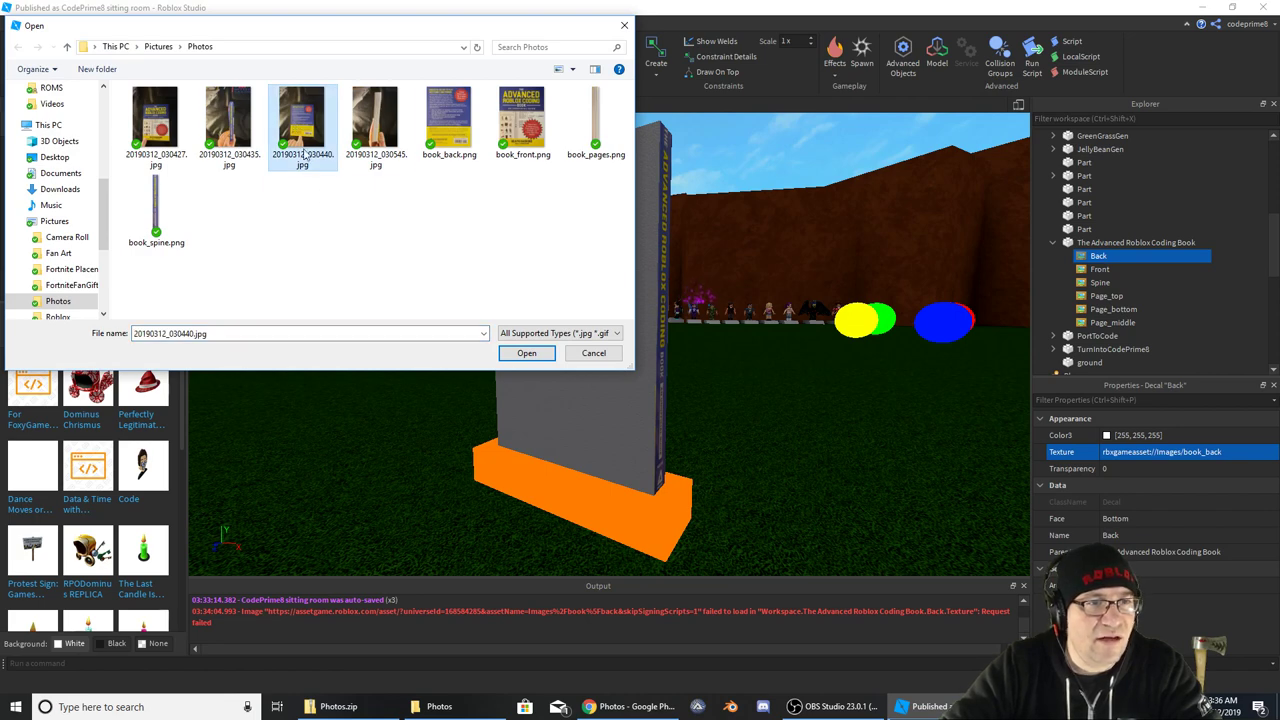
{"action": "left_click", "coordinate": [452, 115]}
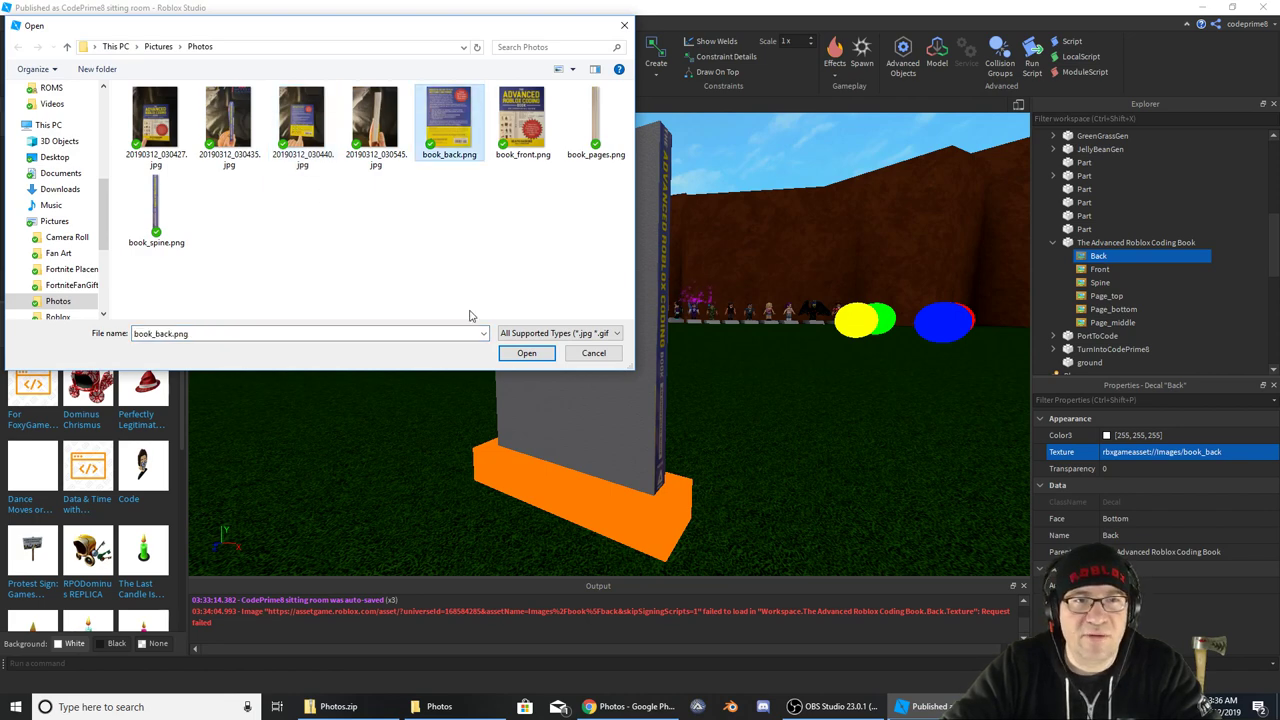
{"action": "left_click", "coordinate": [525, 354]}
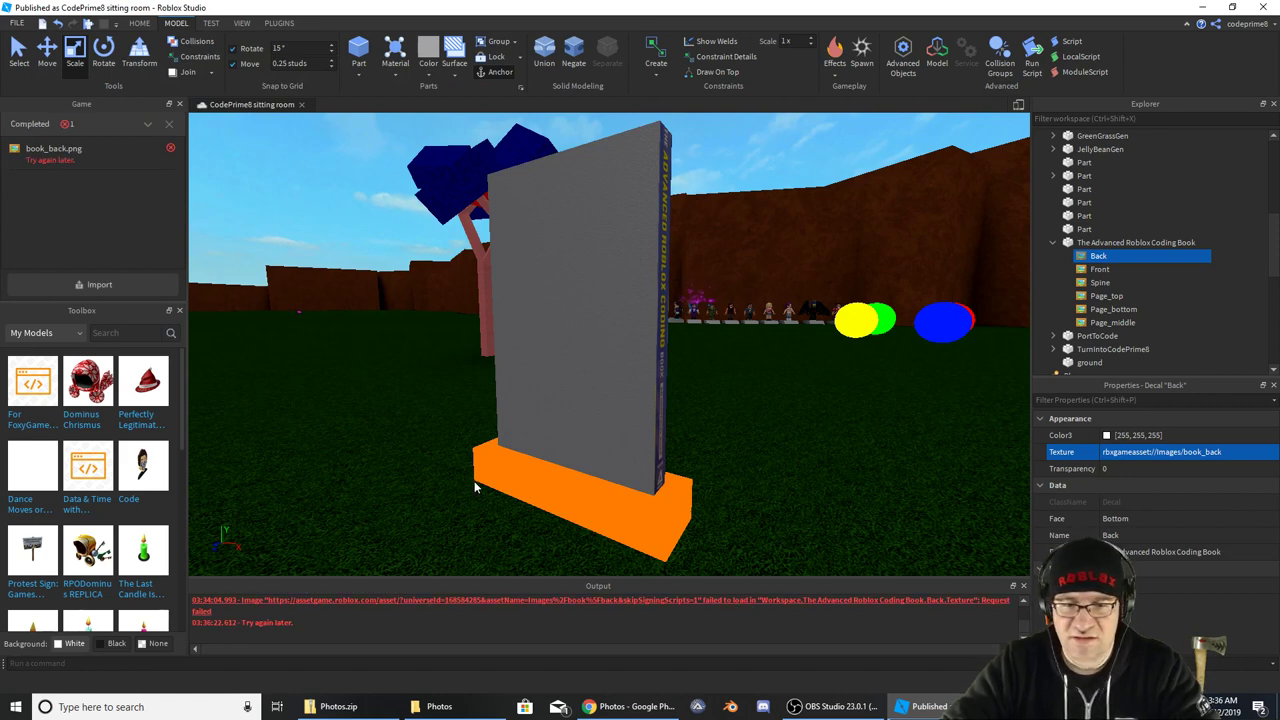
Examine the book's page edges and the placement of the Page_top decal
{"action": "right_click_drag", "start_coordinate": [428, 423], "coordinate": [428, 430]}
{"action": "key", "text": "a"}
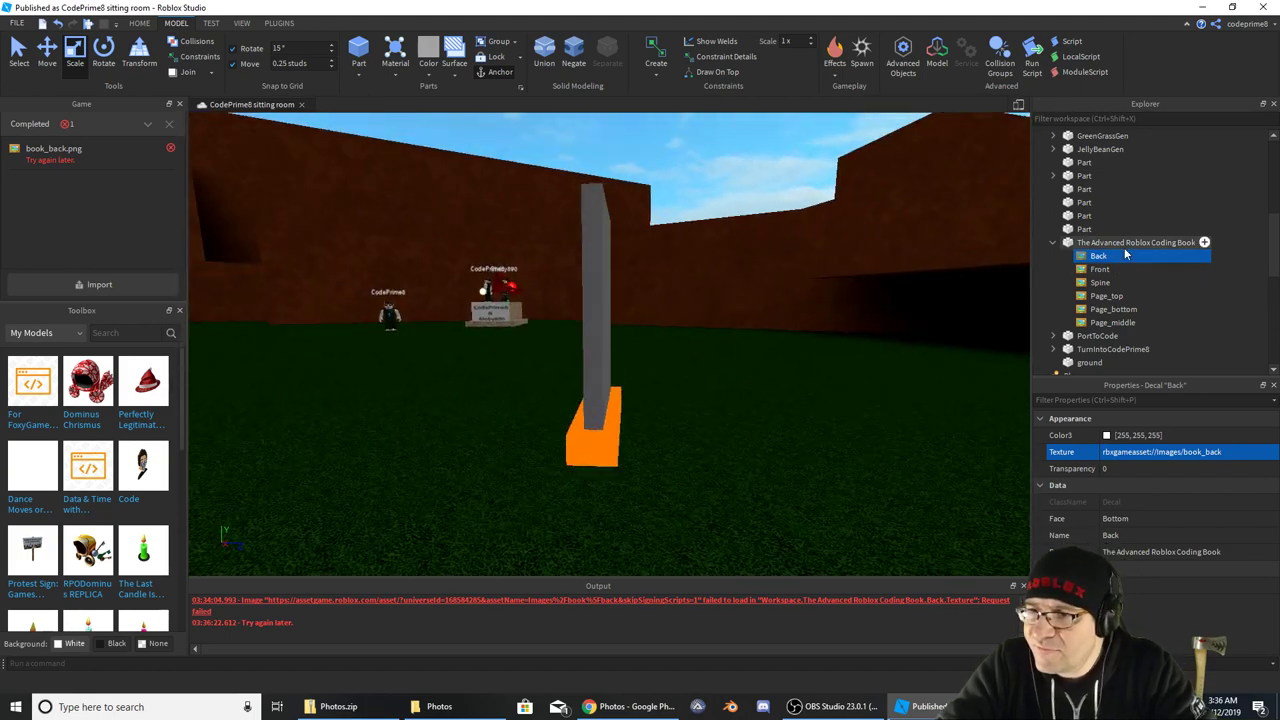
{"action": "left_click", "coordinate": [1106, 296]}
{"action": "key", "text": "f"}
{"action": "right_click_drag", "start_coordinate": [765, 288], "coordinate": [764, 290]}
{"action": "scroll", "coordinate": [765, 288], "scroll_direction": "up", "scroll_amount": 3}
{"action": "scroll", "coordinate": [765, 288], "scroll_direction": "down", "scroll_amount": 3}
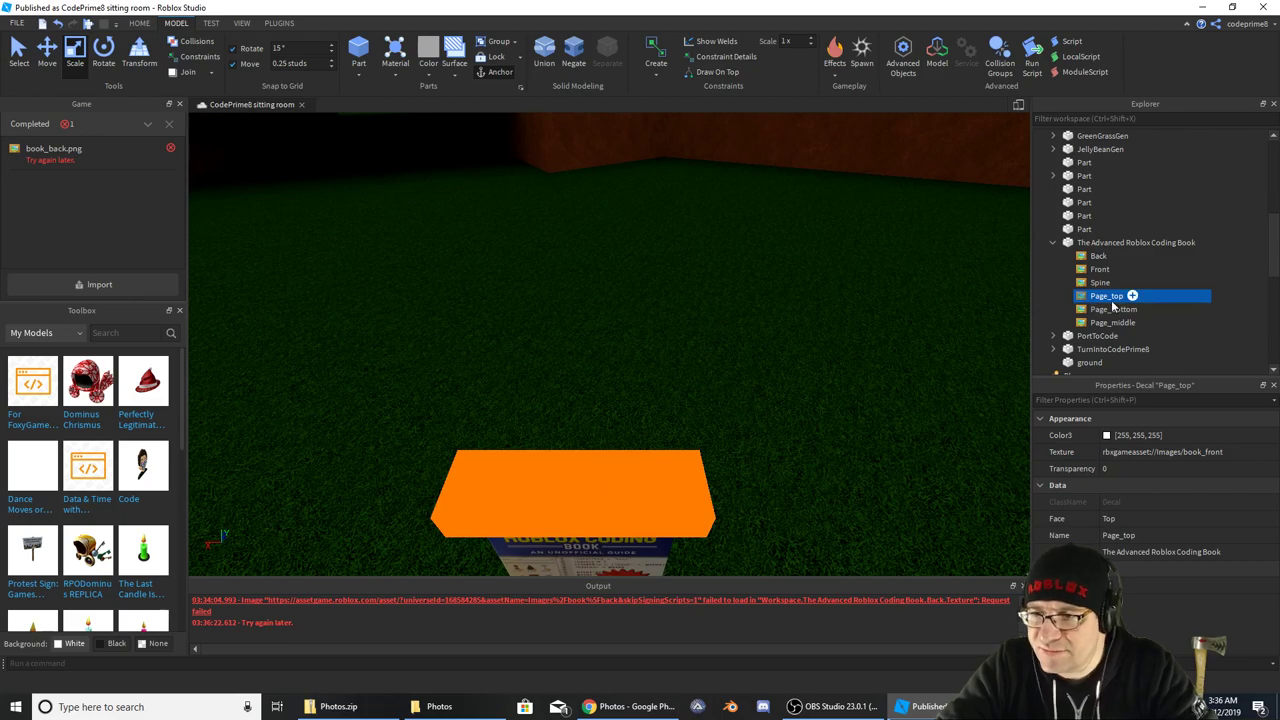
{"action": "right_click_drag", "start_coordinate": [932, 359], "coordinate": [932, 359]}
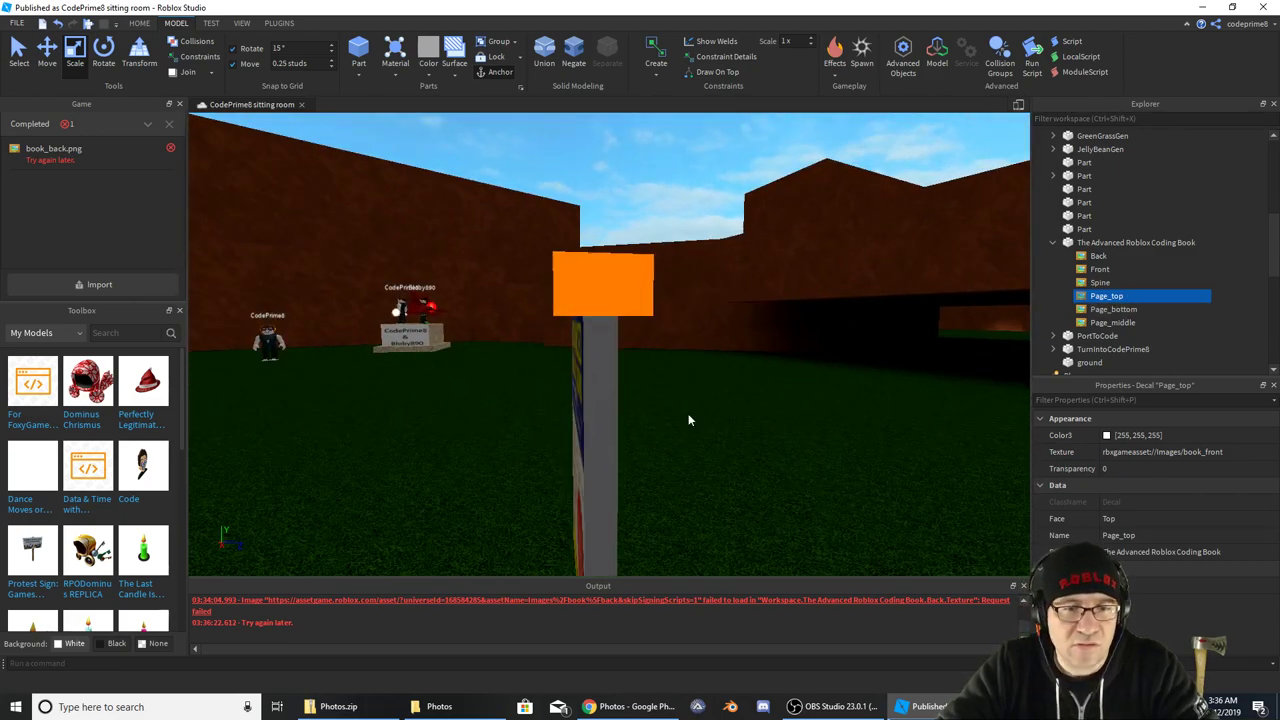
Set the Face of the Page_bottom decal to Bottom
{"action": "left_click", "coordinate": [1107, 310]}
{"action": "left_click", "coordinate": [1112, 297]}
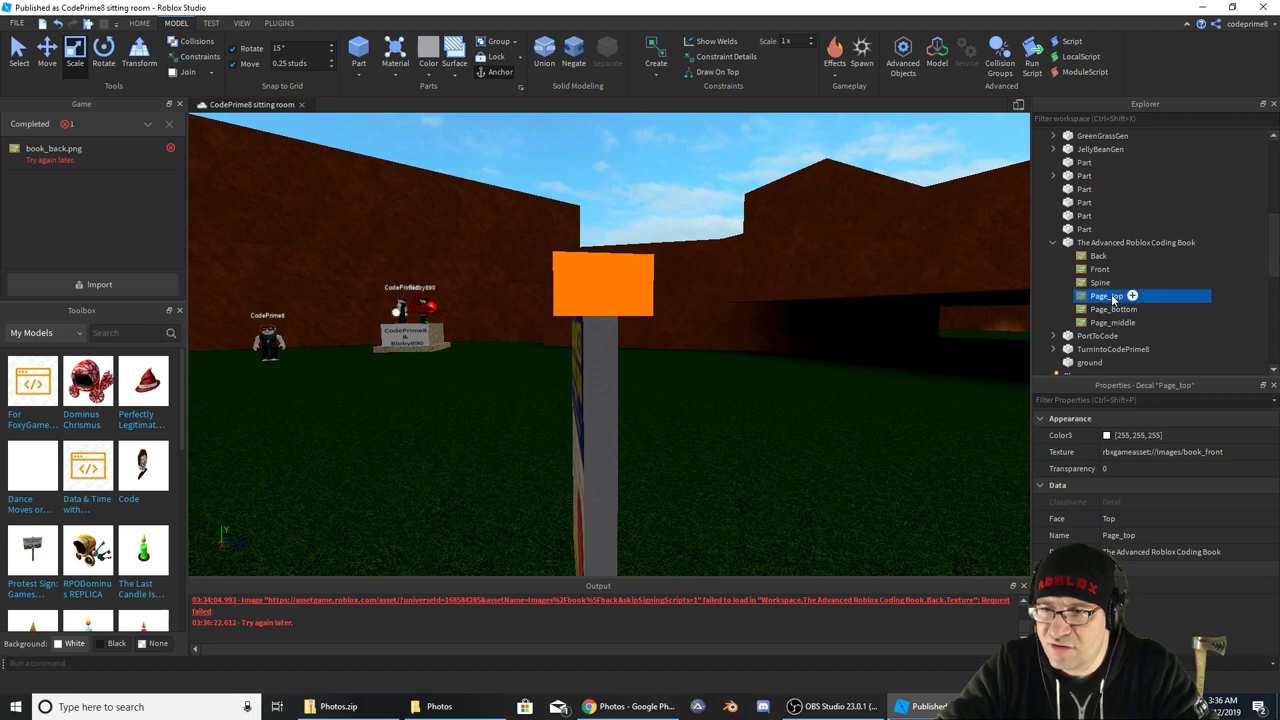
{"action": "left_click", "coordinate": [1112, 310]}
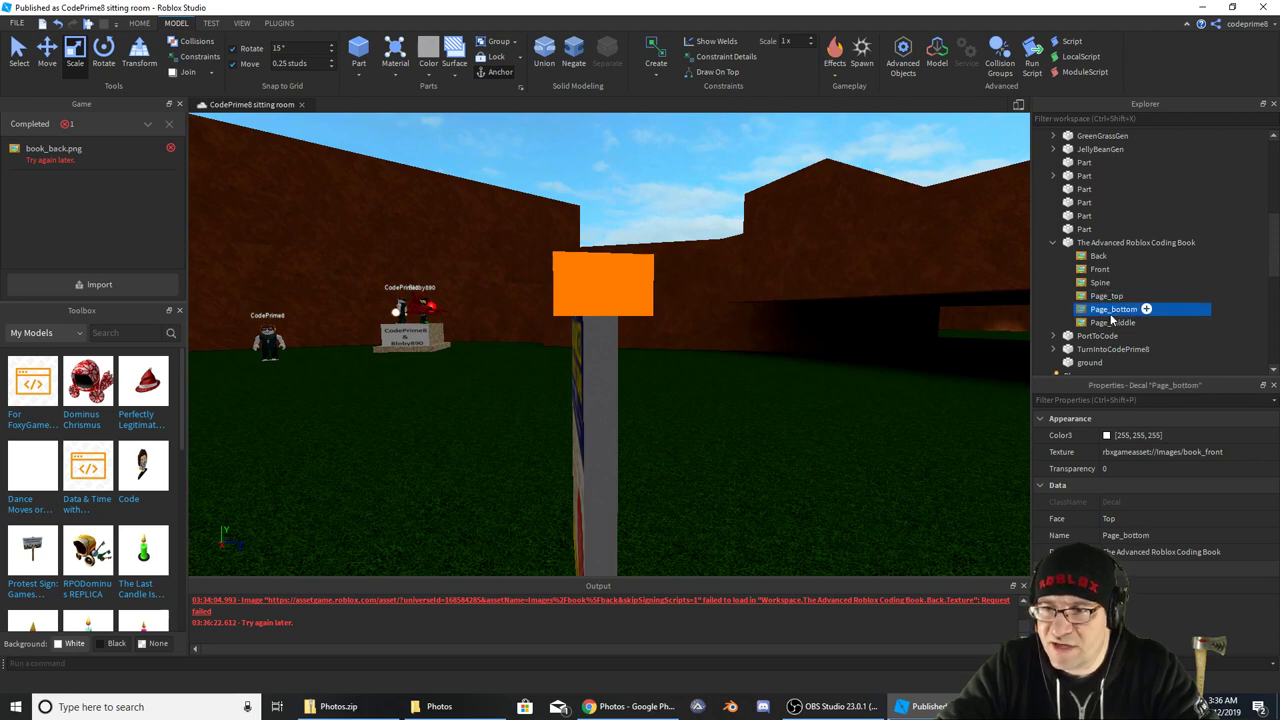
{"action": "left_click", "coordinate": [1213, 518]}
{"action": "left_click", "coordinate": [1230, 519]}
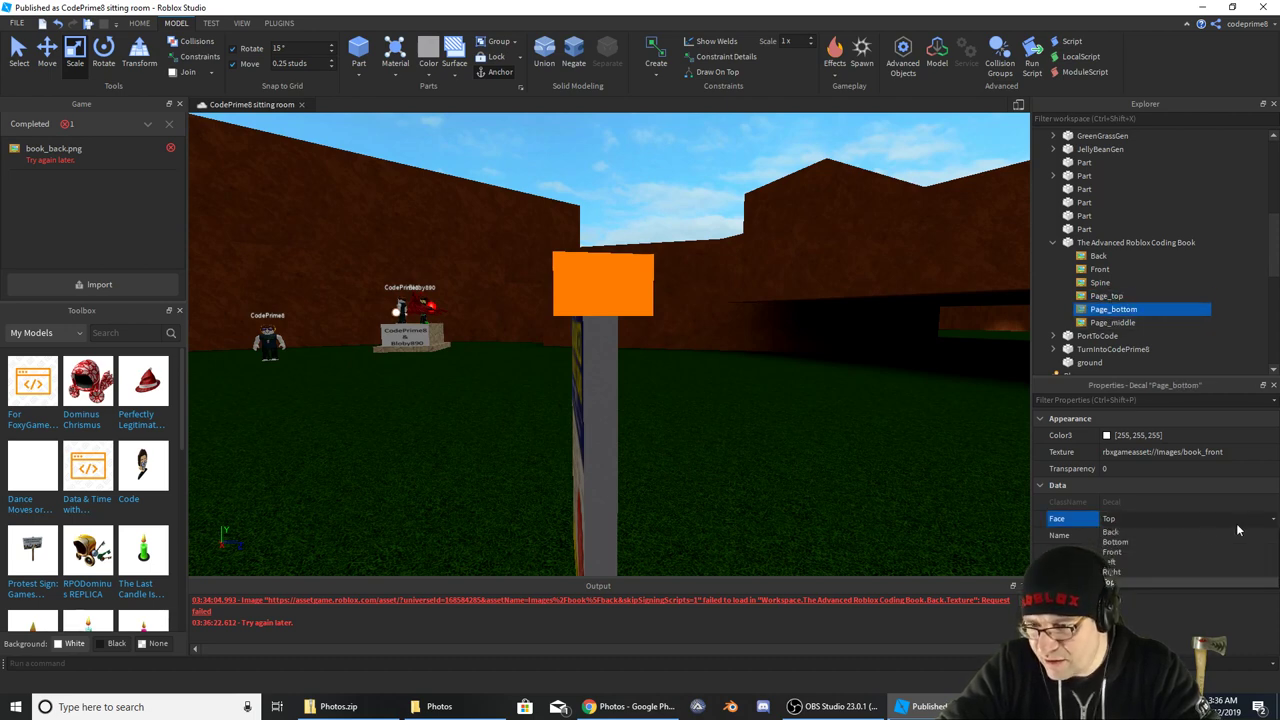
{"action": "left_click", "coordinate": [1140, 542]}
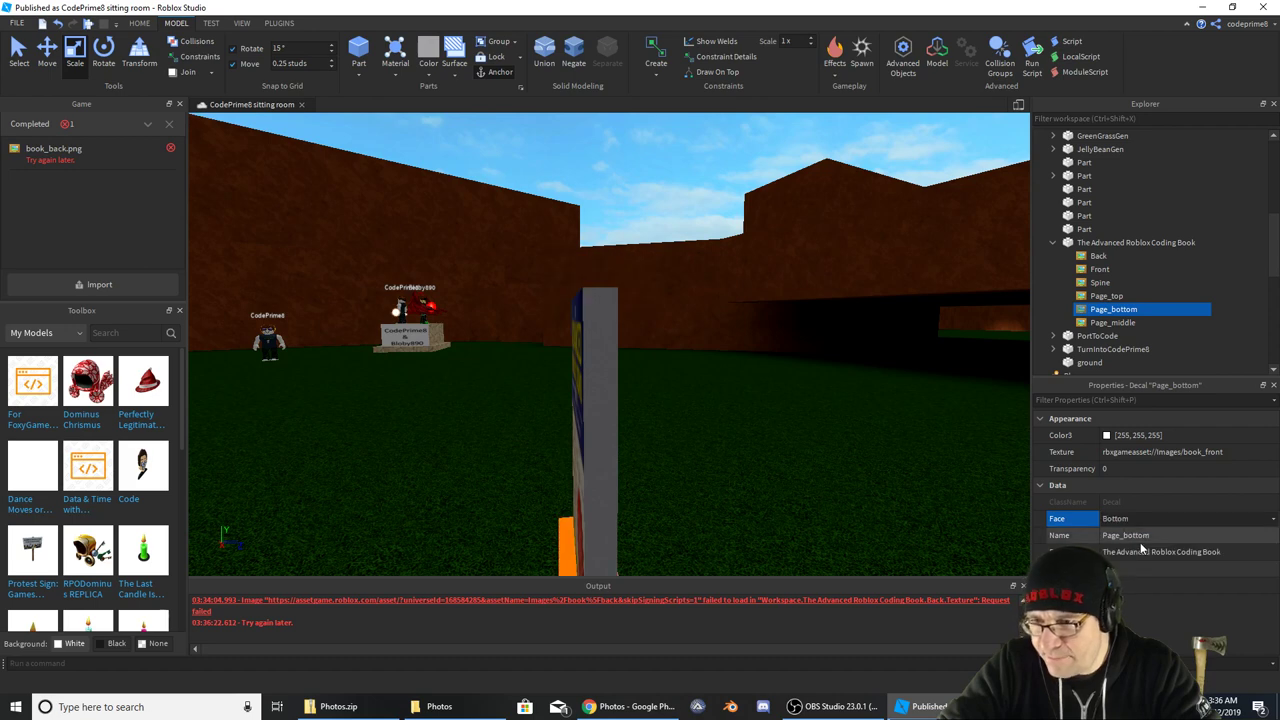
Set the Face of the Page_middle decal to Left
{"action": "left_click", "coordinate": [1112, 323]}
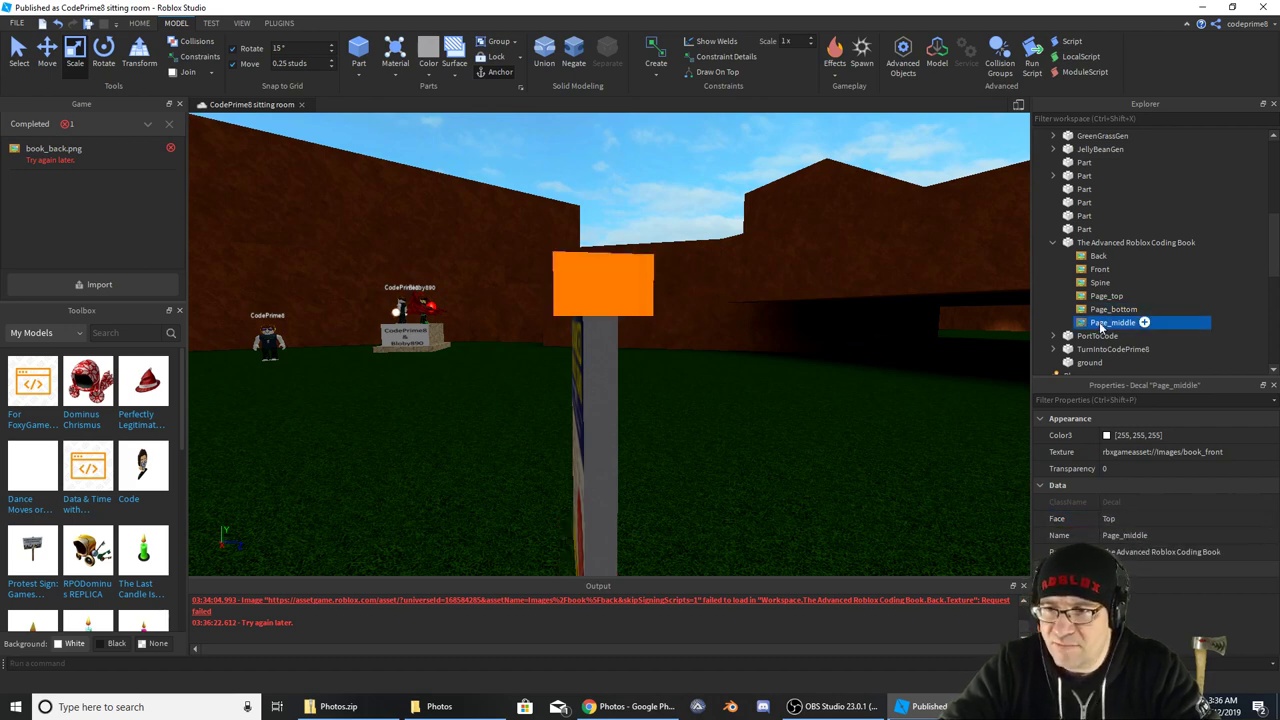
{"action": "left_click", "coordinate": [1180, 520]}
{"action": "left_click", "coordinate": [1180, 520]}
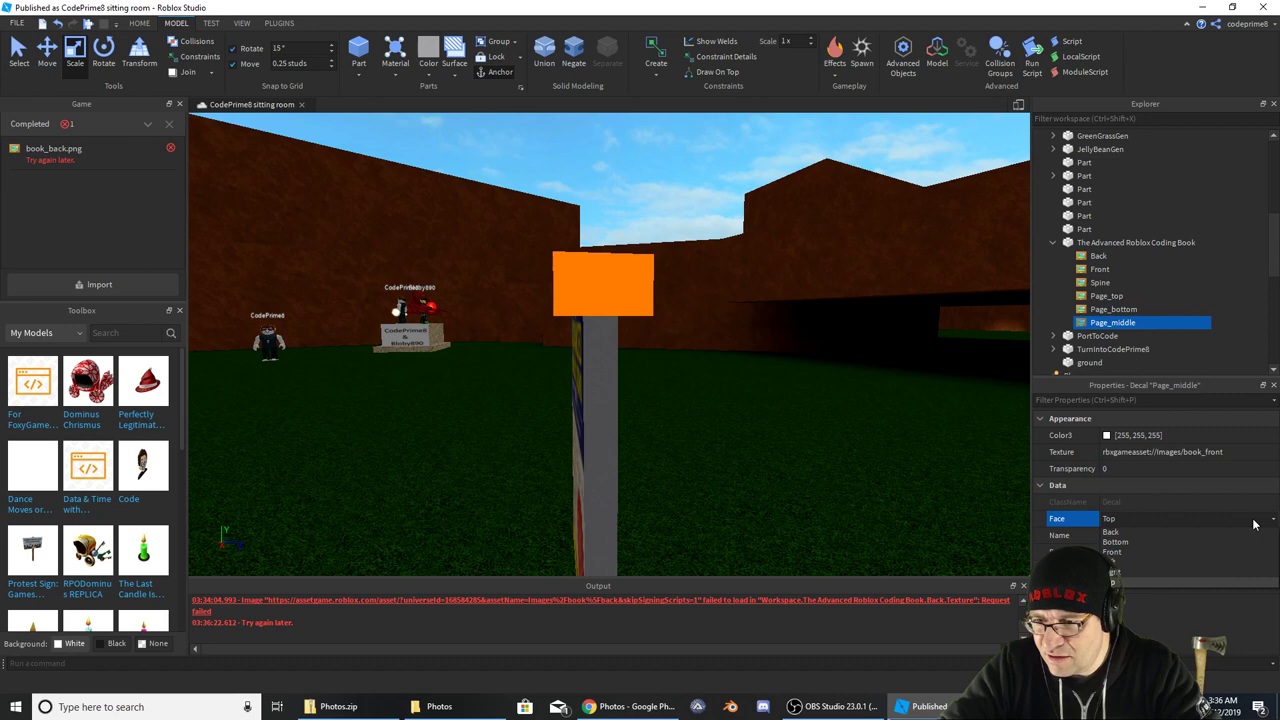
{"action": "left_click", "coordinate": [1164, 564]}
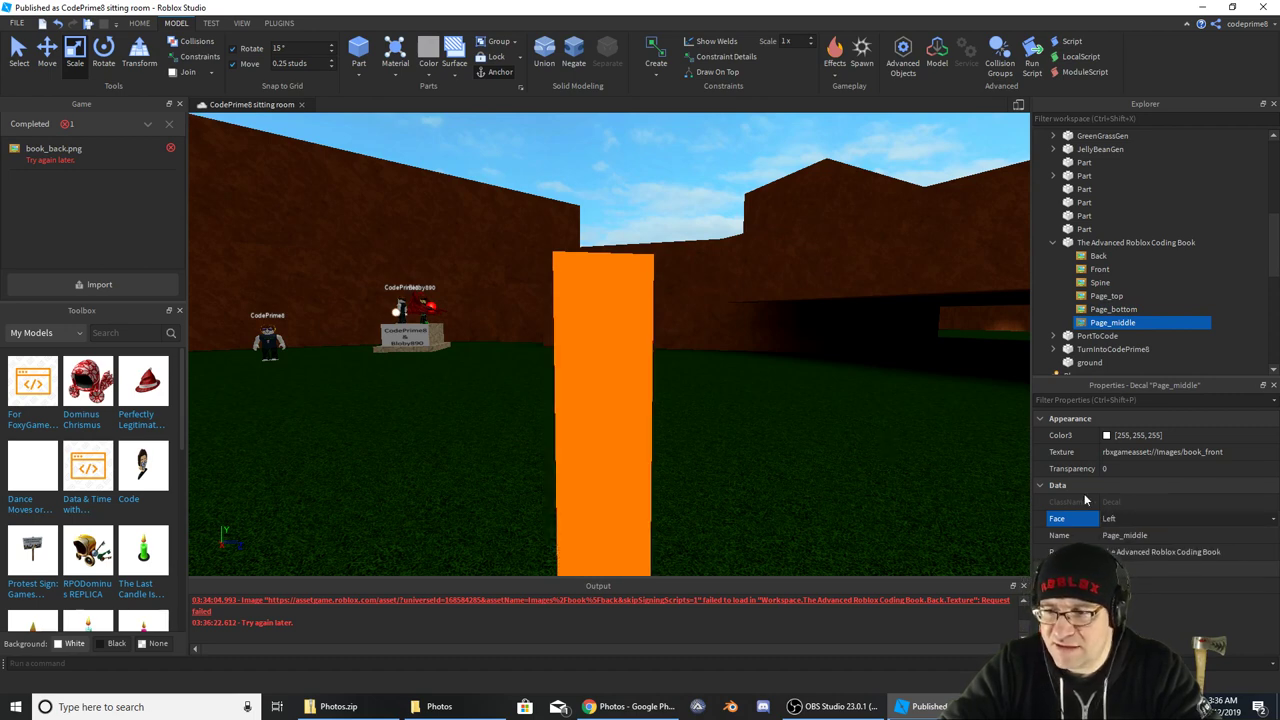
Set the Texture of the Page_middle decal to the book_pages image
{"action": "left_click", "coordinate": [1138, 449]}
{"action": "left_click", "coordinate": [1136, 451]}
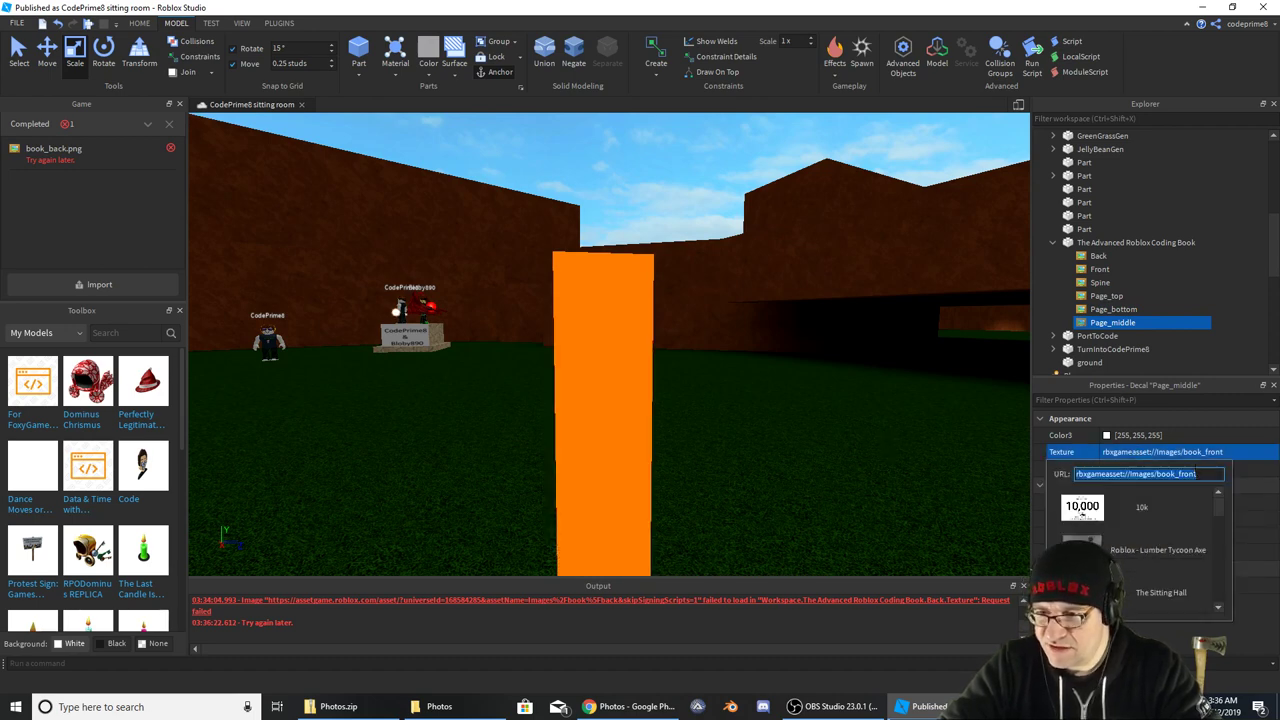
{"action": "scroll", "coordinate": [1190, 532], "scroll_direction": "down", "scroll_amount": 5}
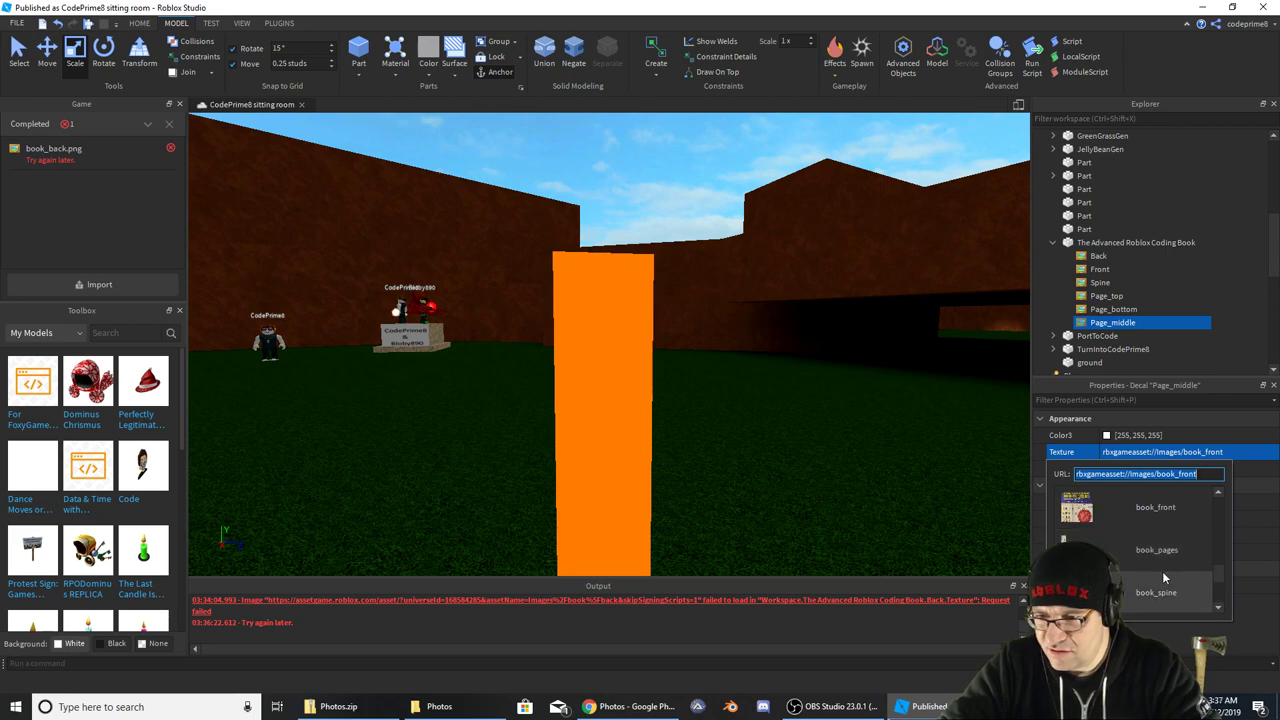
{"action": "left_click", "coordinate": [1160, 552]}
{"action": "left_click", "coordinate": [788, 479]}
Set the Texture of the Page_top decal on the book part to the book_pages image and check the book's top face
{"action": "right_click_drag", "start_coordinate": [788, 479], "coordinate": [788, 479]}
{"action": "left_click", "coordinate": [601, 253]}
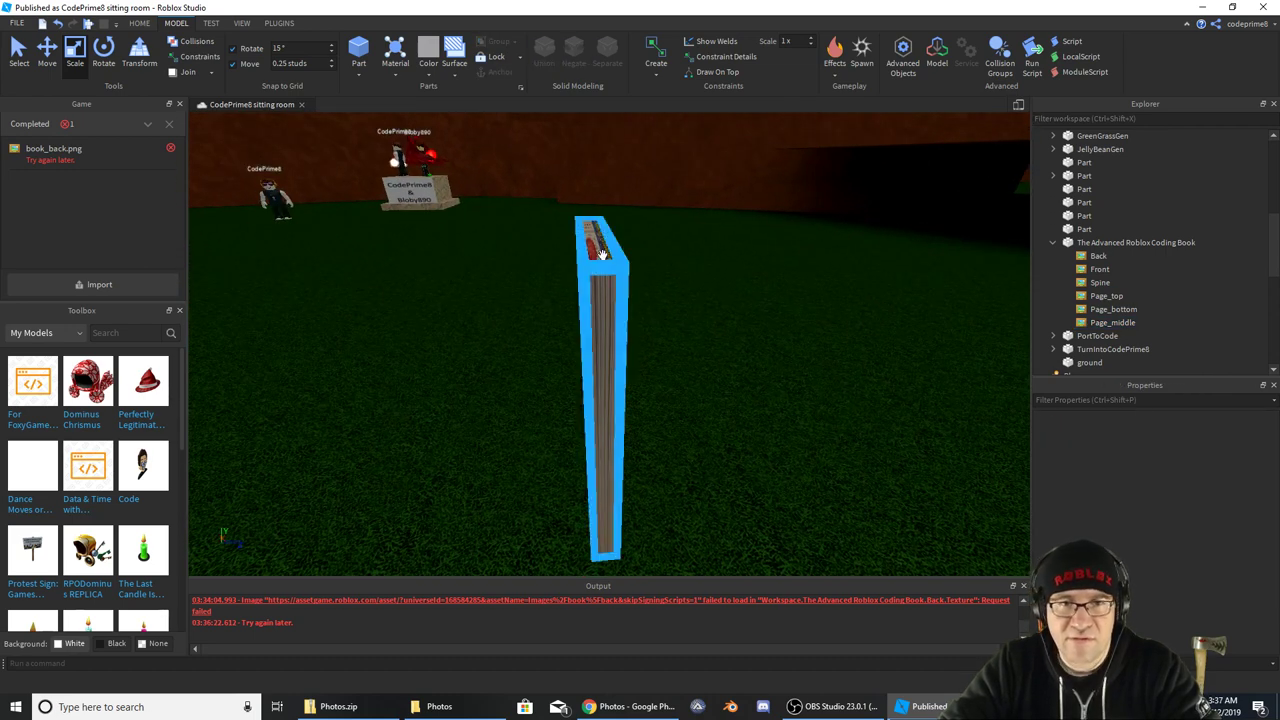
{"action": "right_click_drag", "start_coordinate": [704, 276], "coordinate": [704, 276]}
{"action": "scroll", "coordinate": [704, 277], "scroll_direction": "up", "scroll_amount": 5}
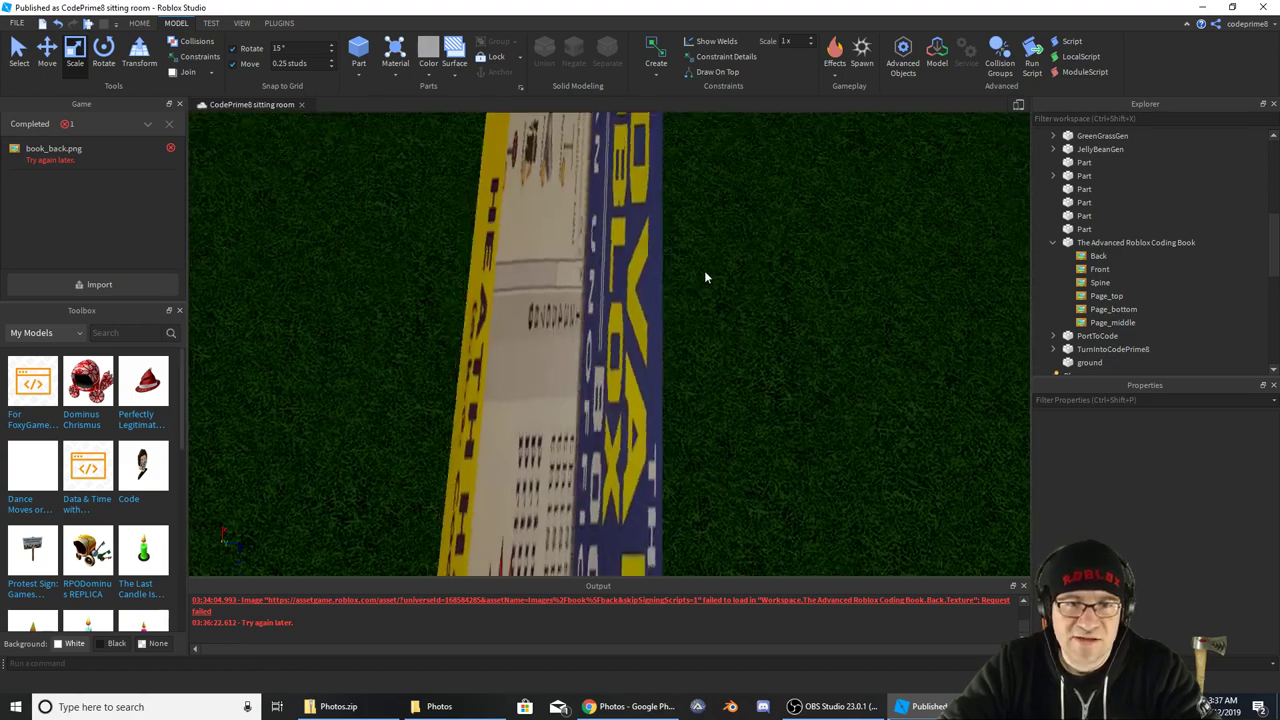
{"action": "scroll", "coordinate": [704, 277], "scroll_direction": "down", "scroll_amount": 5}
{"action": "left_click", "coordinate": [612, 328]}
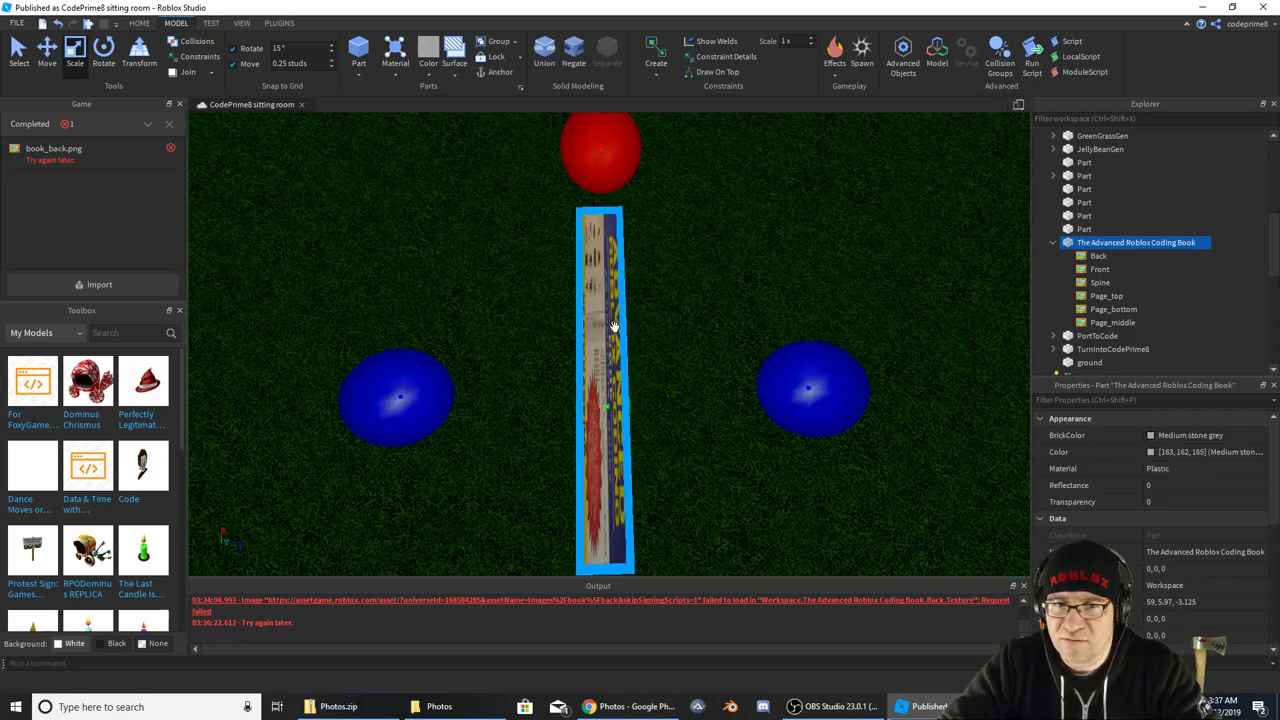
{"action": "left_click", "coordinate": [1106, 297]}
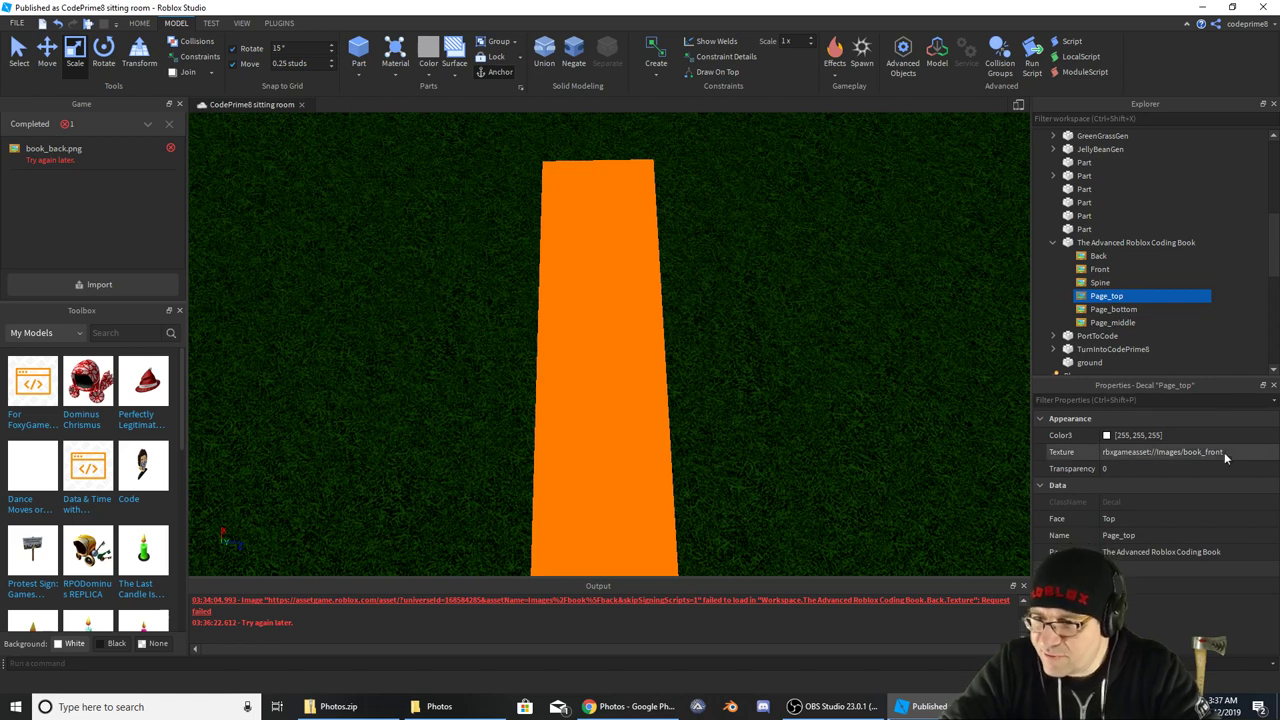
{"action": "left_click", "coordinate": [1196, 451]}
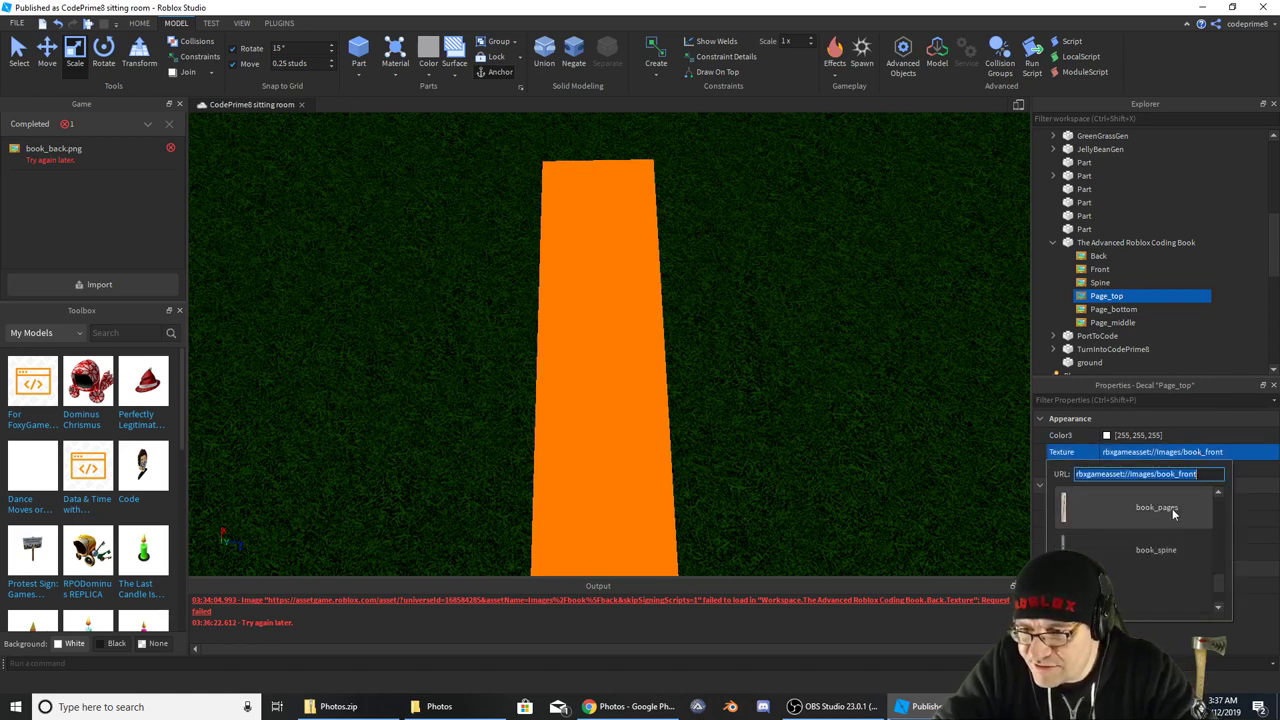
{"action": "left_click", "coordinate": [1172, 508]}
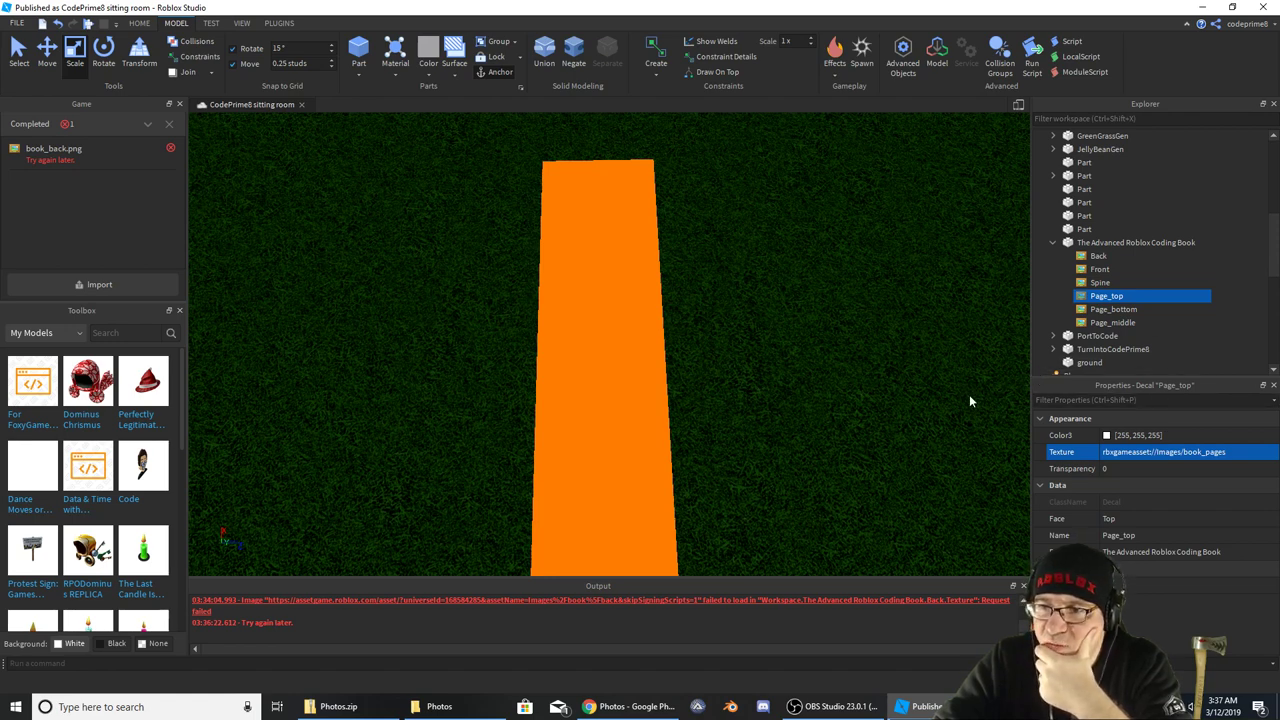
{"action": "left_click", "coordinate": [852, 348]}
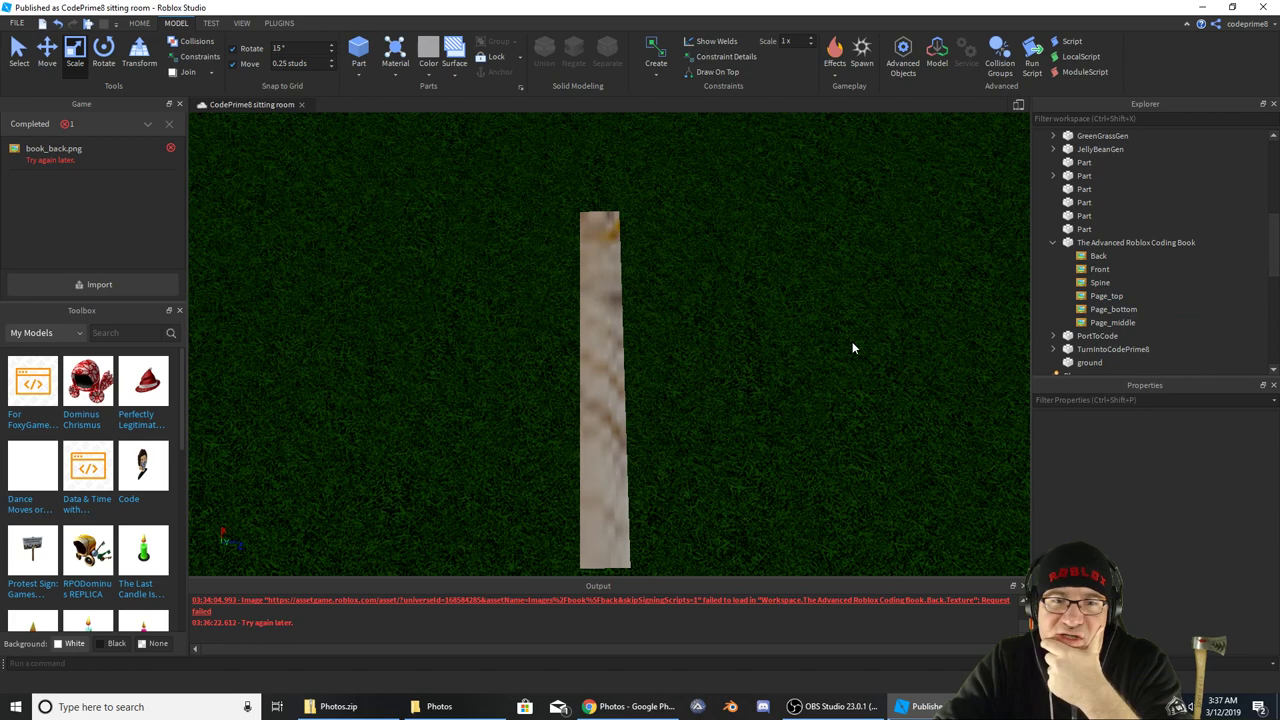
{"action": "left_click", "coordinate": [603, 374]}
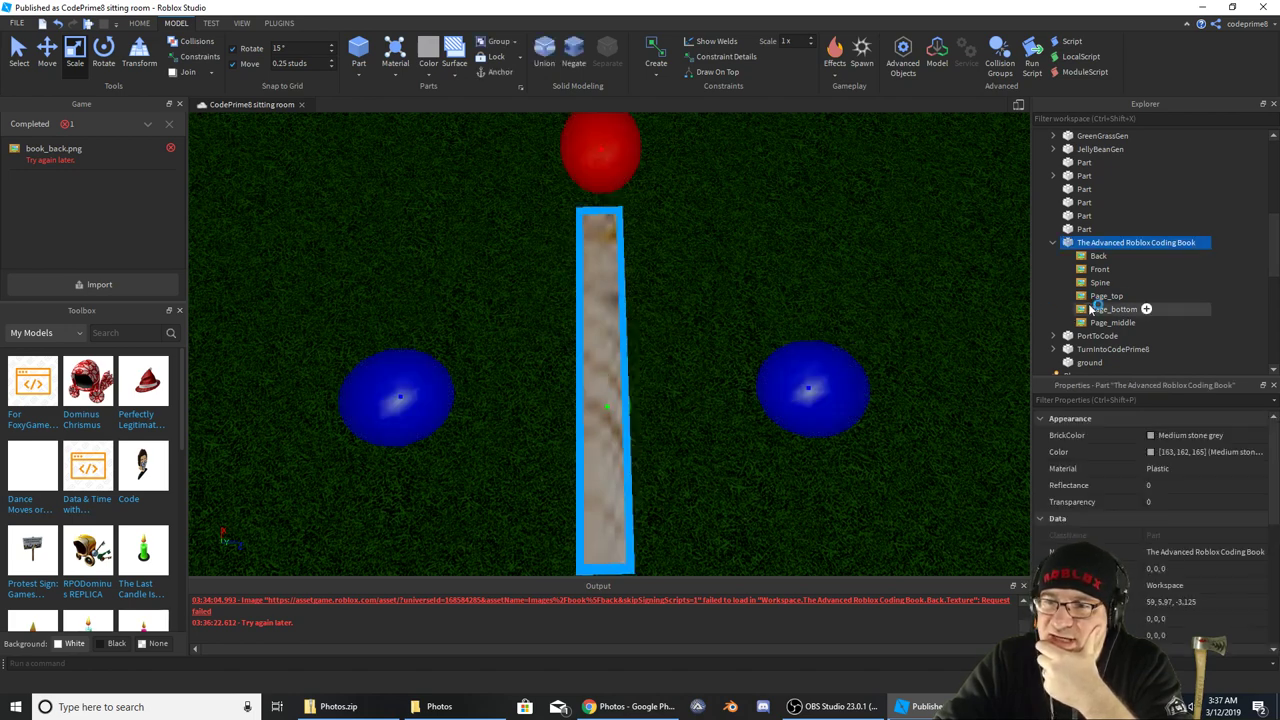
Insert a Texture object into The Advanced Roblox Coding Book part and name it page_top
{"action": "left_click", "coordinate": [1095, 298]}
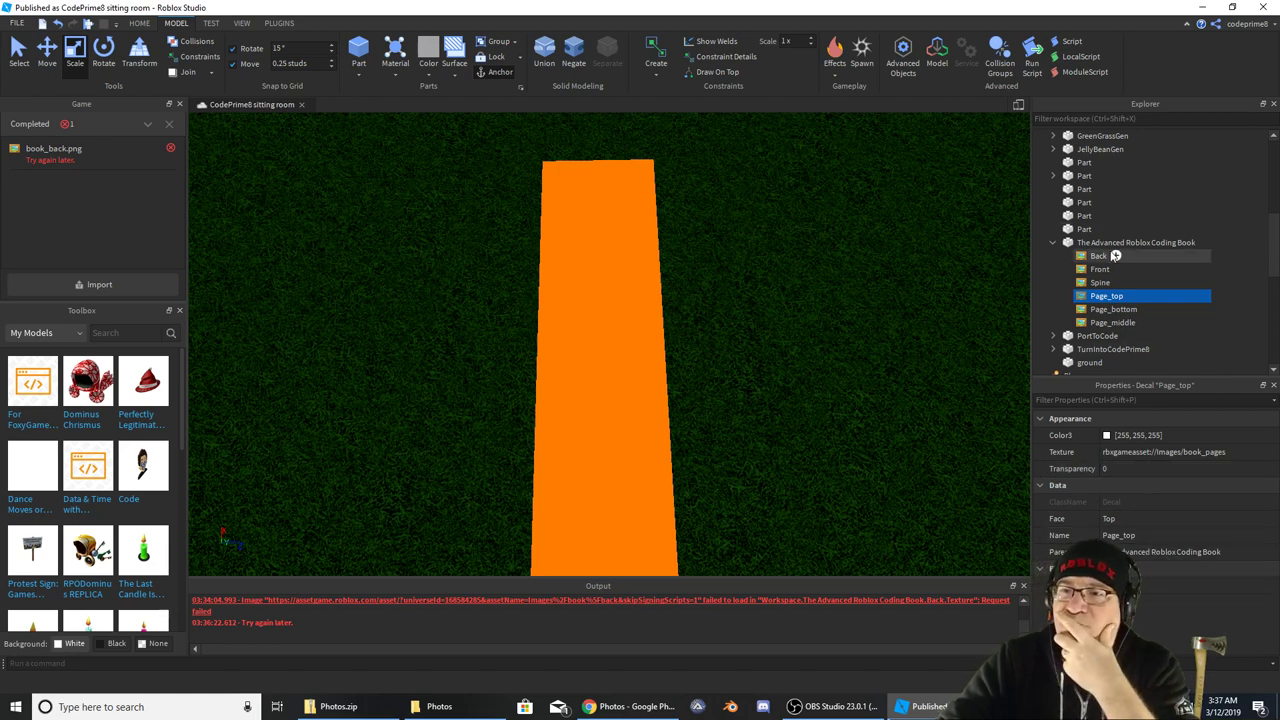
{"action": "right_click", "coordinate": [1172, 243]}
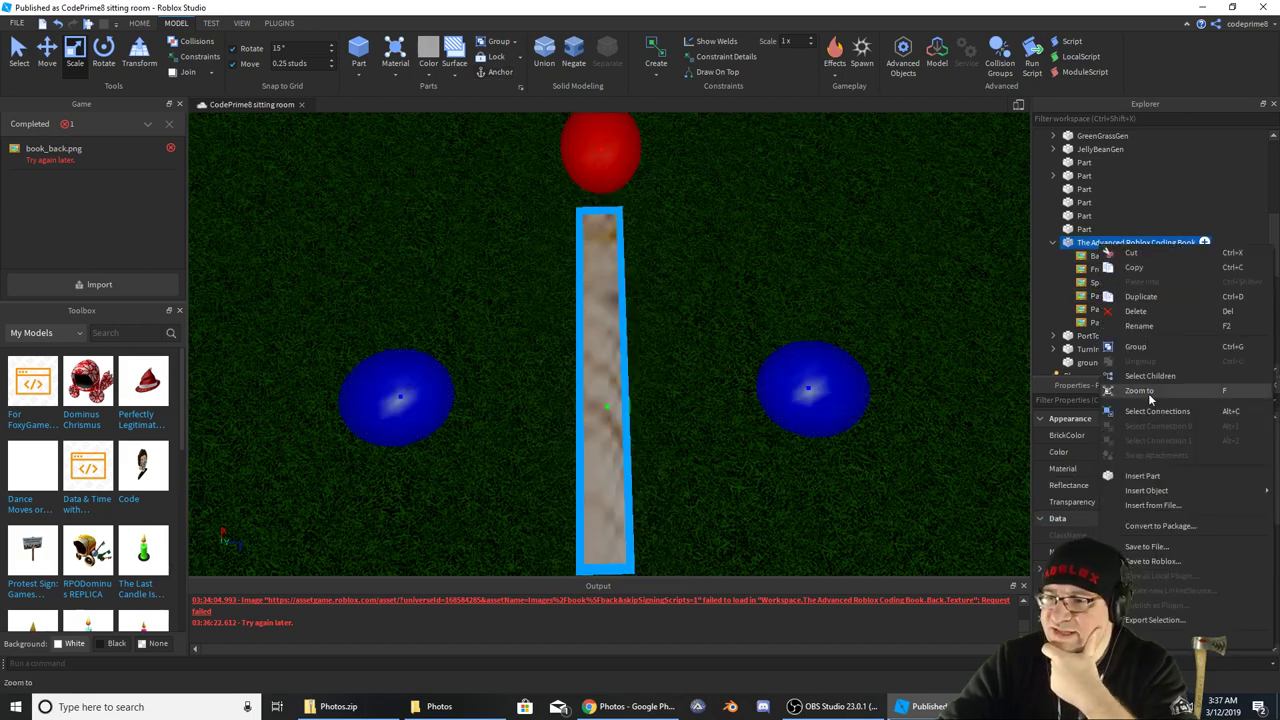
{"action": "mouse_move", "coordinate": [1174, 487]}
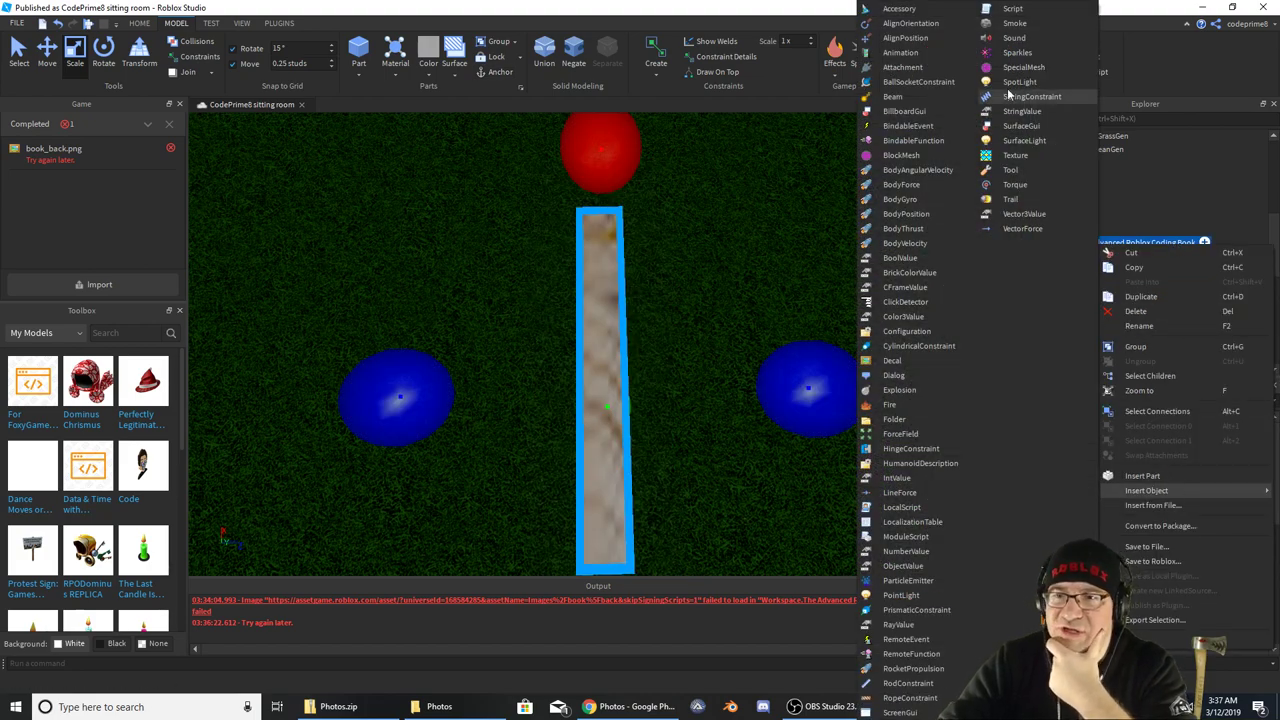
{"action": "left_click", "coordinate": [1014, 157]}
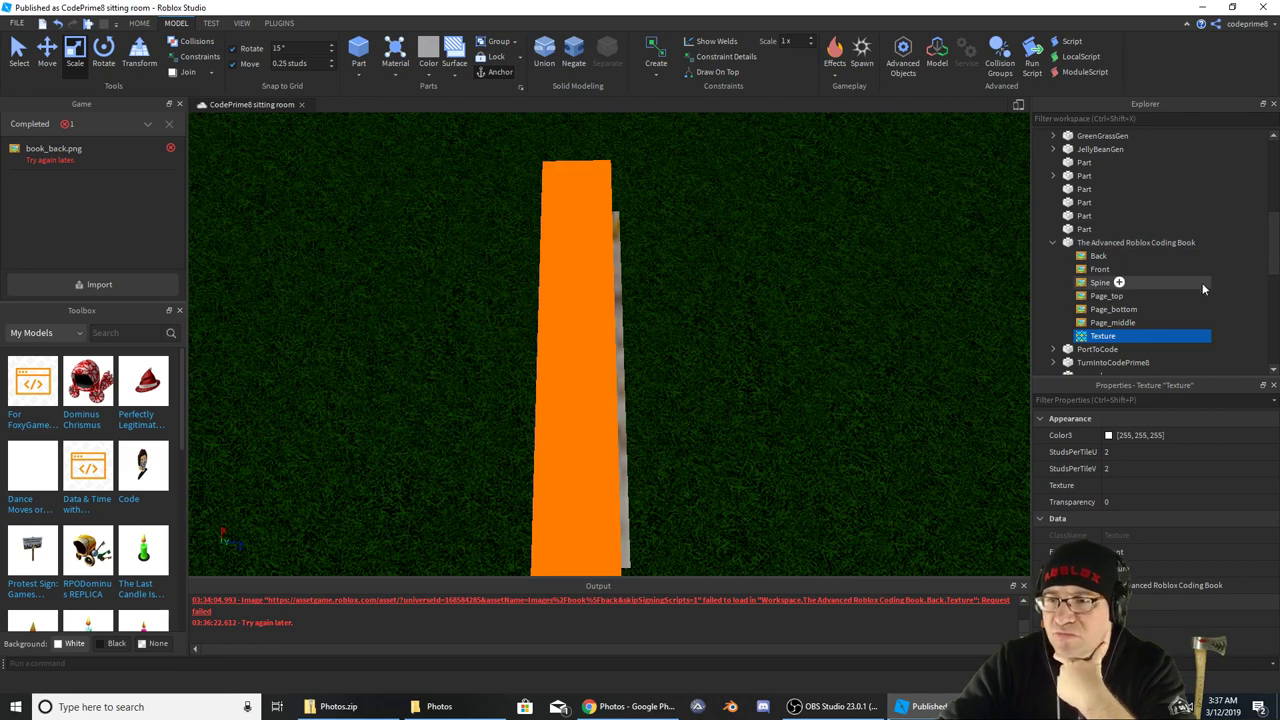
{"action": "key", "text": "F2"}
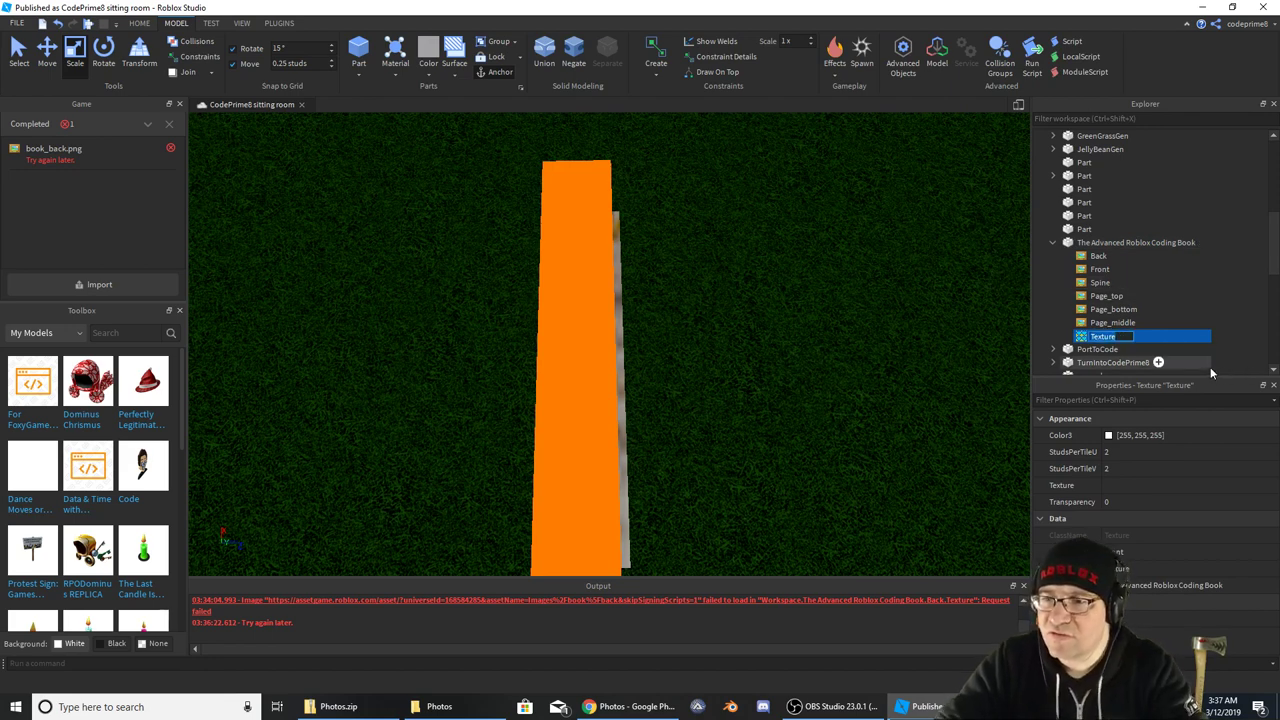
{"action": "type", "text": "page_top"}
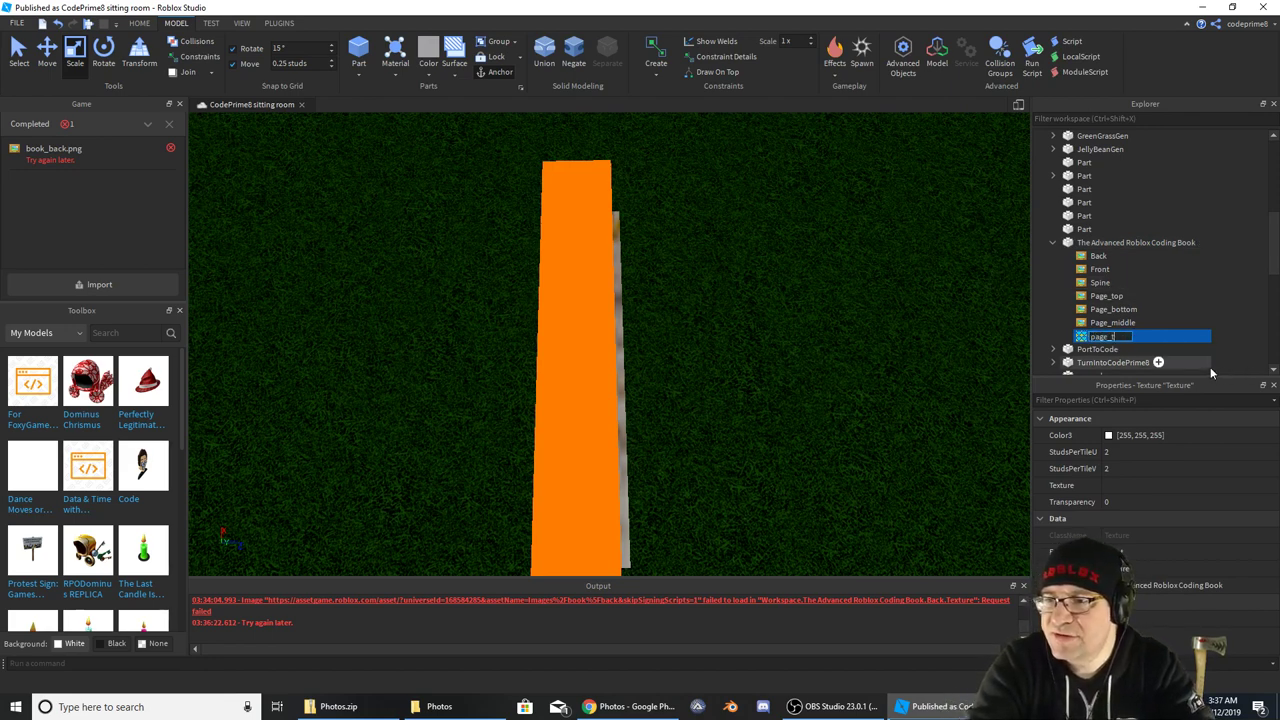
{"action": "key", "text": "Return"}
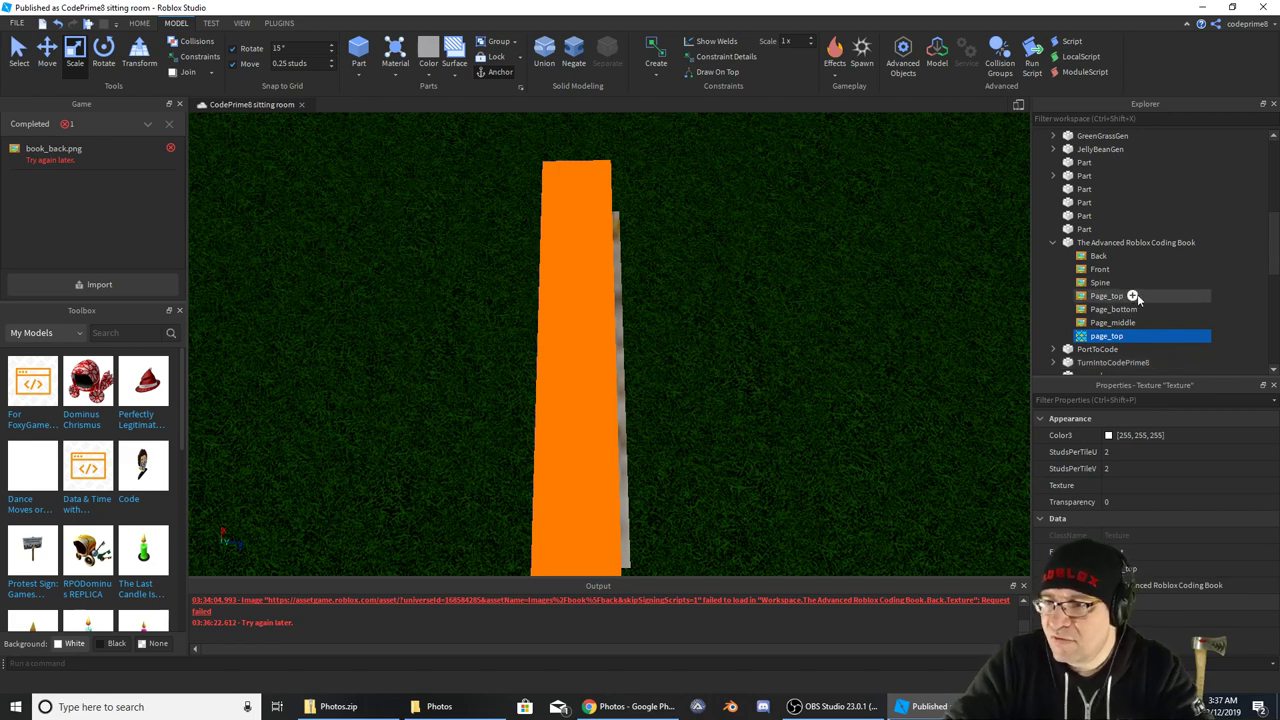
Delete the Page_top decal from the book part
{"action": "left_click", "coordinate": [1108, 297]}
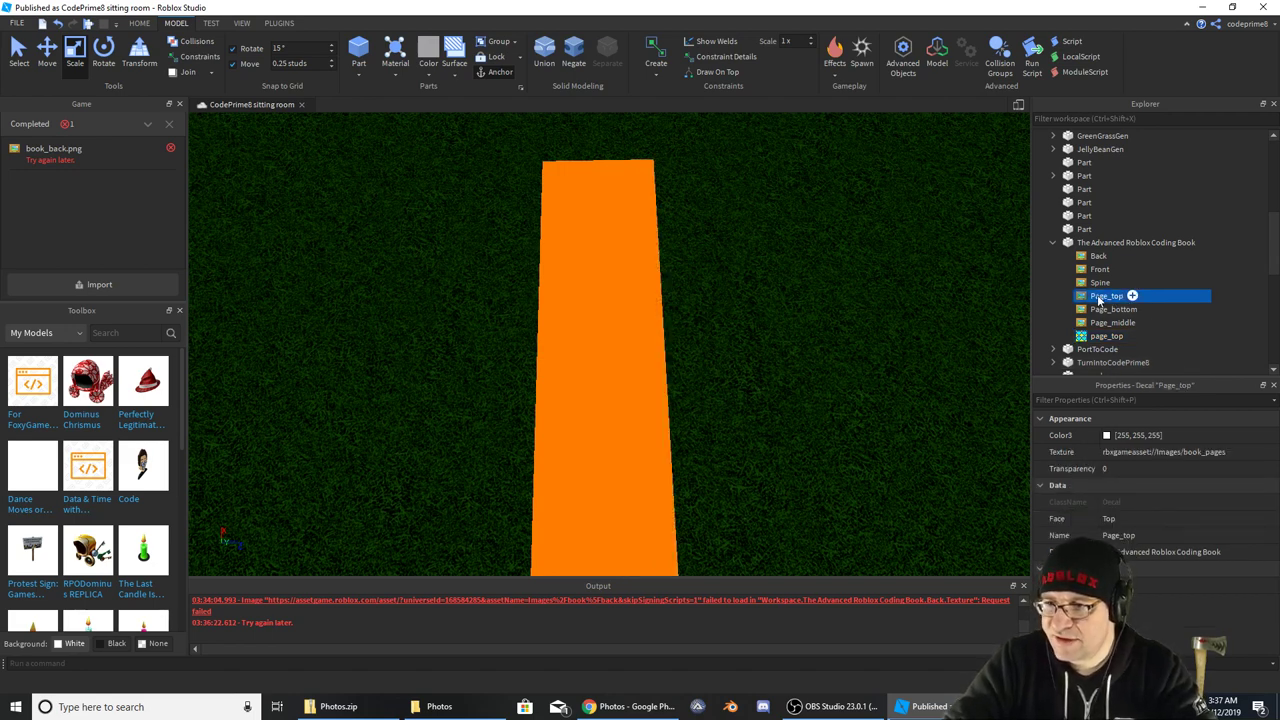
{"action": "right_click", "coordinate": [1105, 297]}
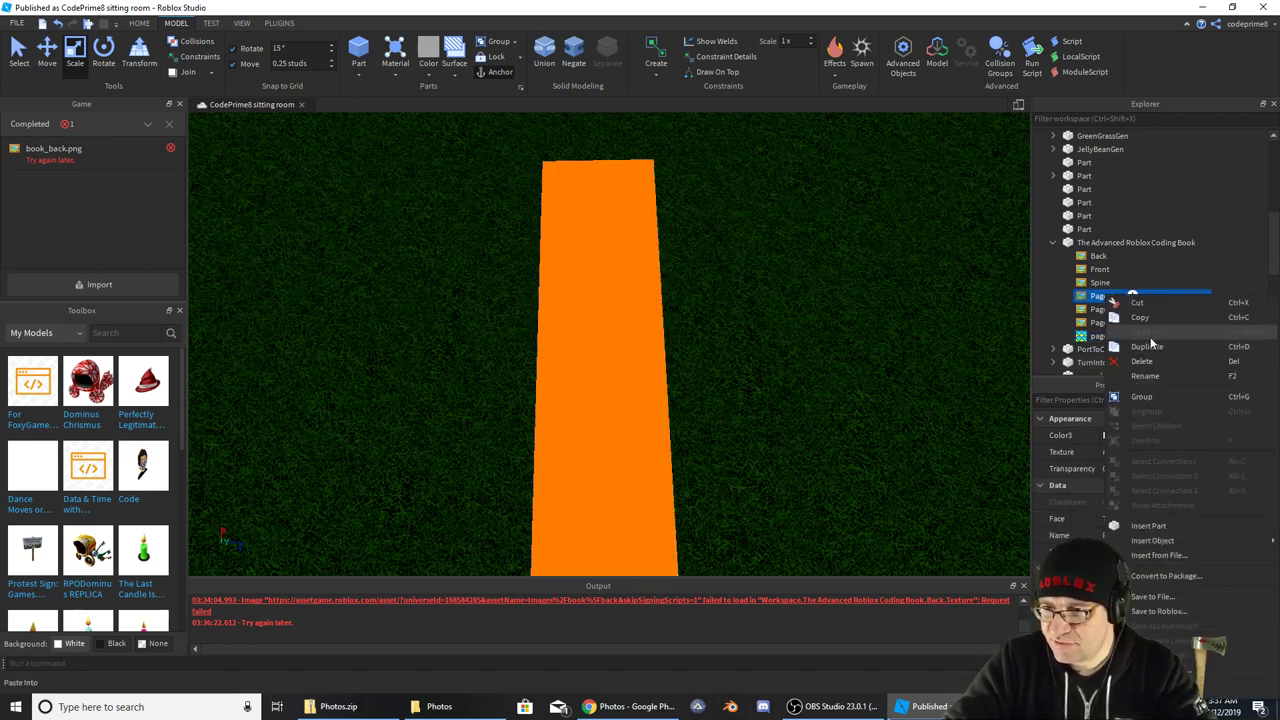
{"action": "left_click", "coordinate": [1142, 361]}
Assign the page_top texture to the Top face and set its image to rbxgameasset://Images/book_pages
{"action": "left_click", "coordinate": [1126, 323]}
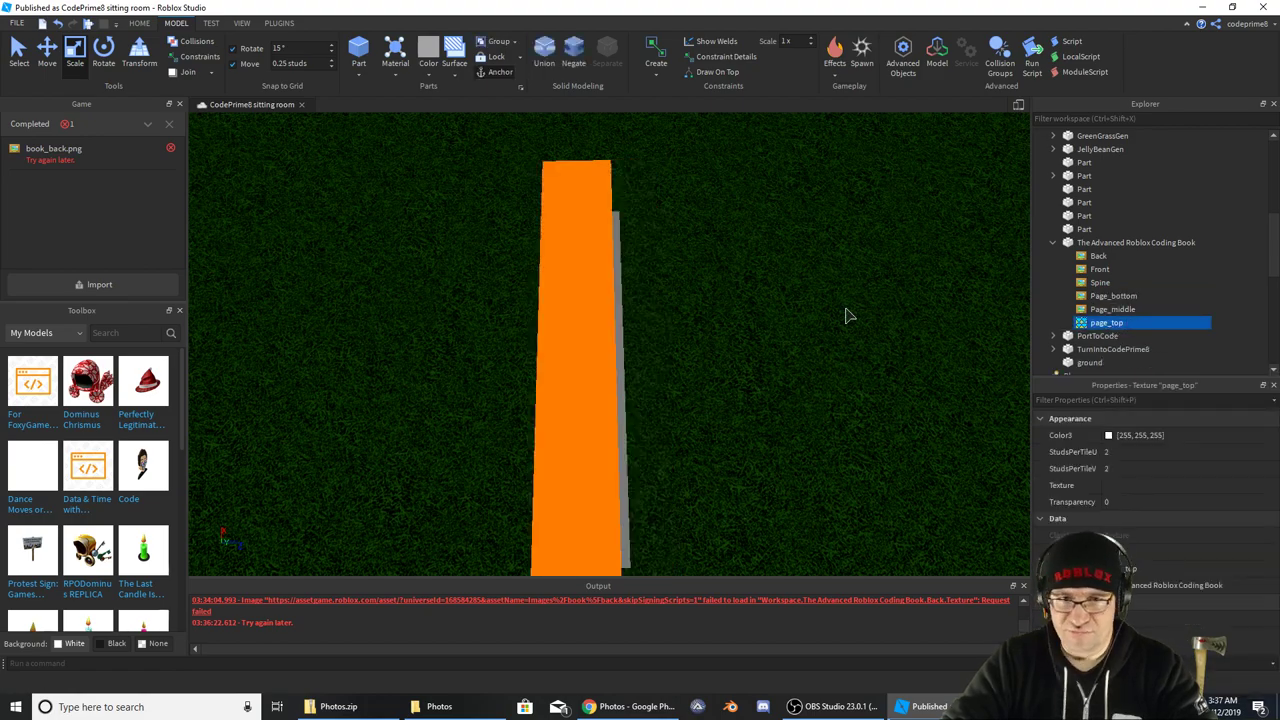
{"action": "right_click_drag", "start_coordinate": [846, 316], "coordinate": [804, 322]}
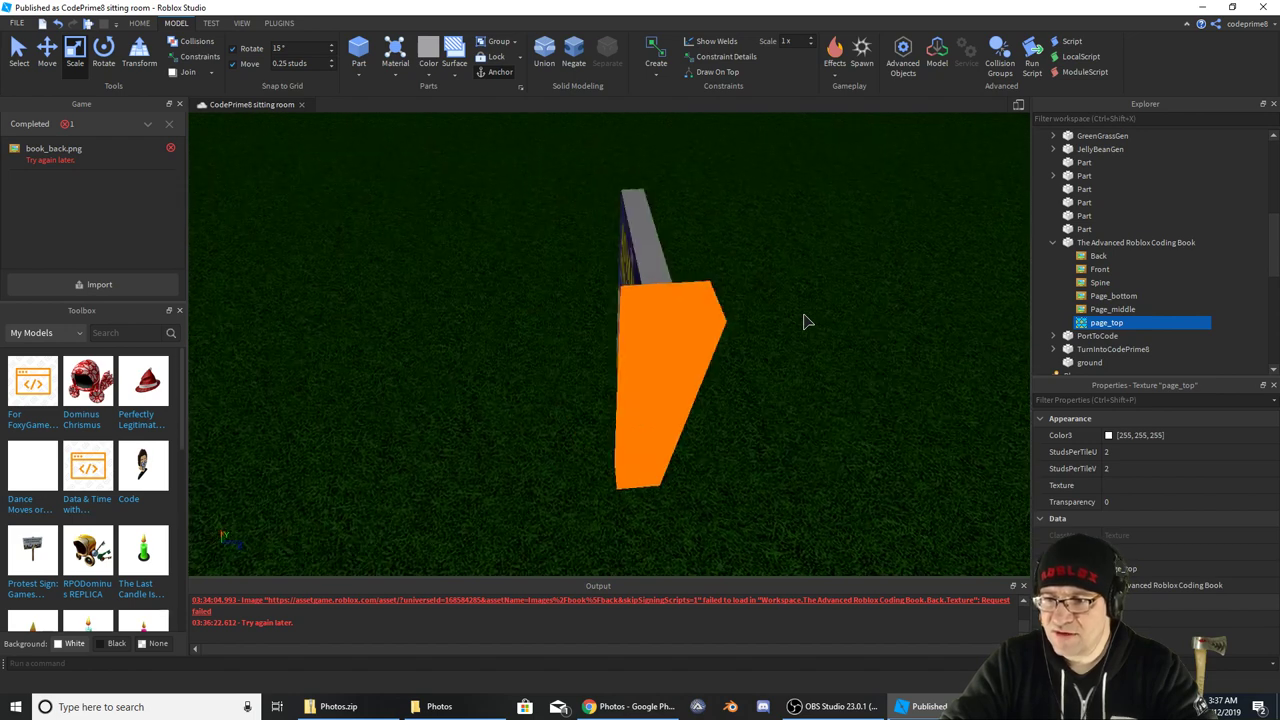
{"action": "left_click", "coordinate": [1189, 551]}
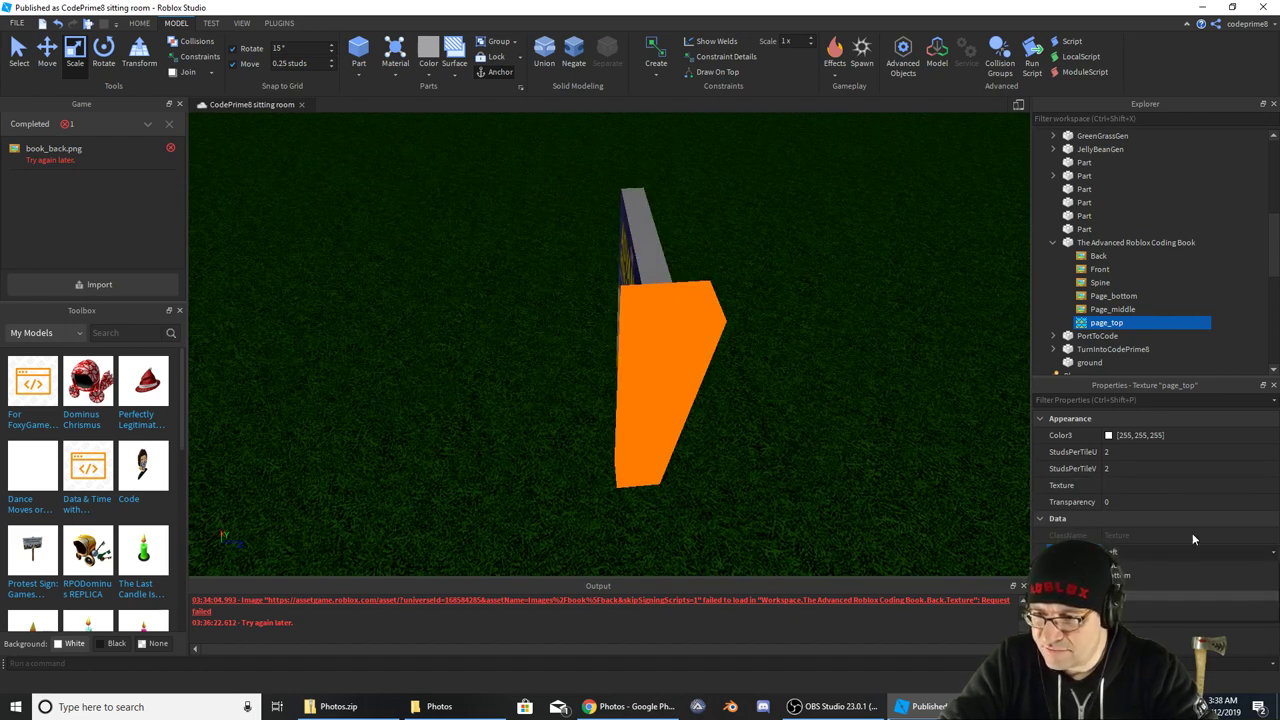
{"action": "left_click", "coordinate": [1129, 615]}
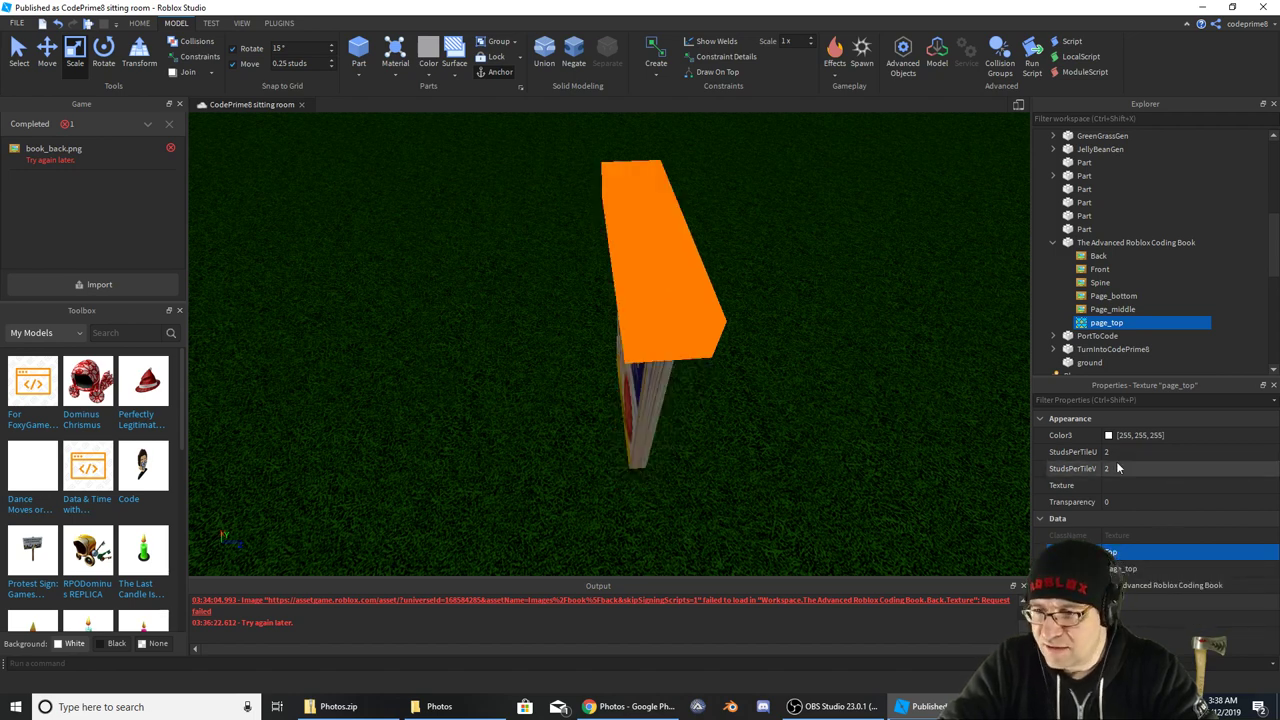
{"action": "left_click", "coordinate": [1154, 484]}
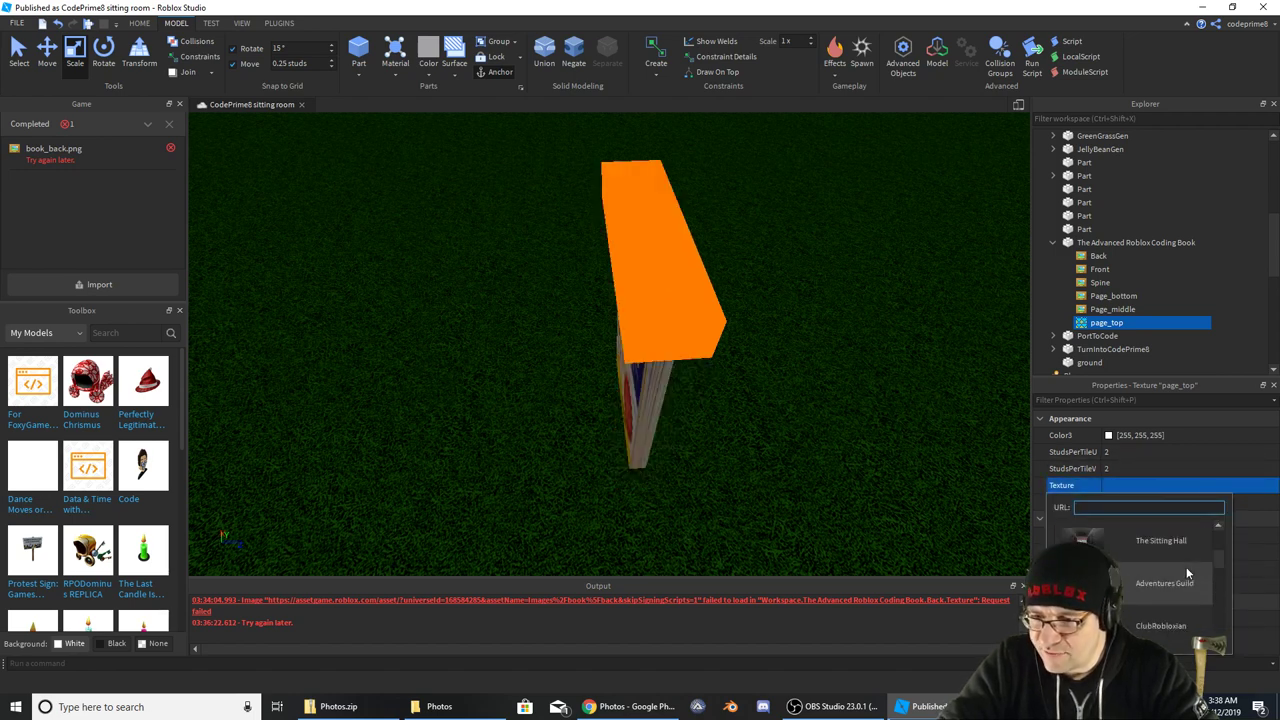
{"action": "scroll", "coordinate": [1186, 567], "scroll_direction": "down", "scroll_amount": 5}
{"action": "left_click", "coordinate": [1165, 585]}
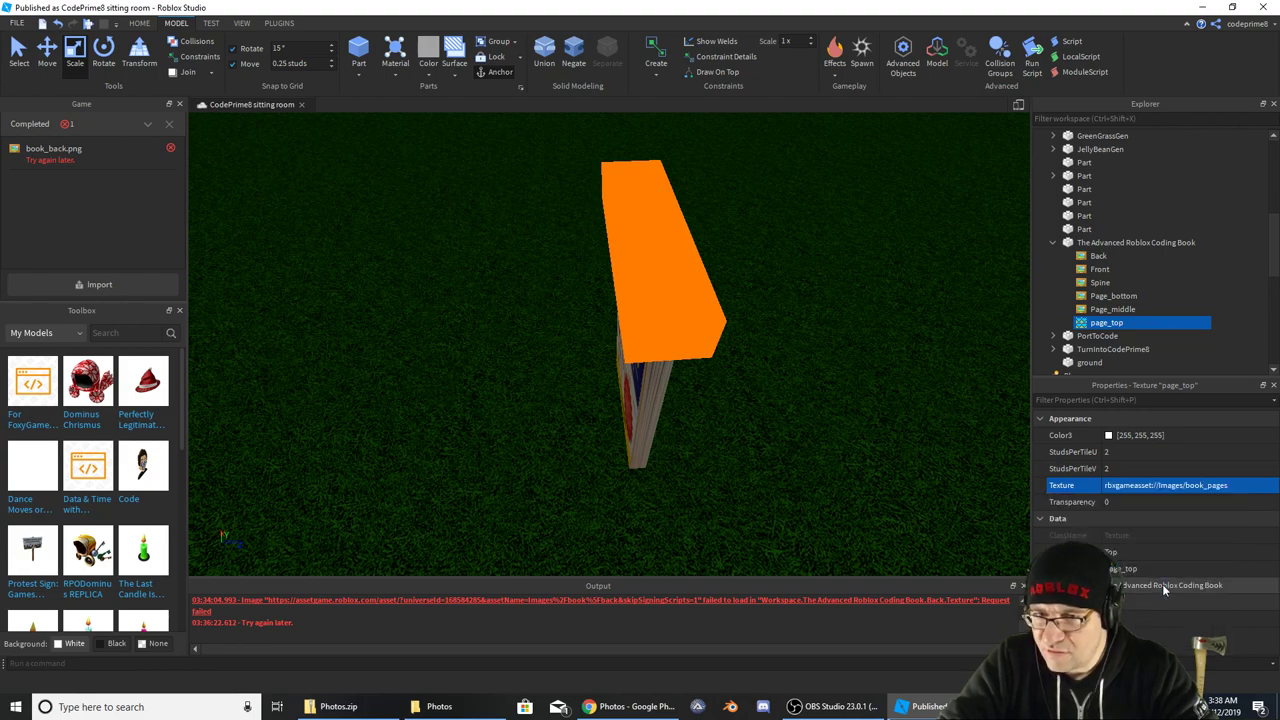
{"action": "left_click", "coordinate": [672, 300]}
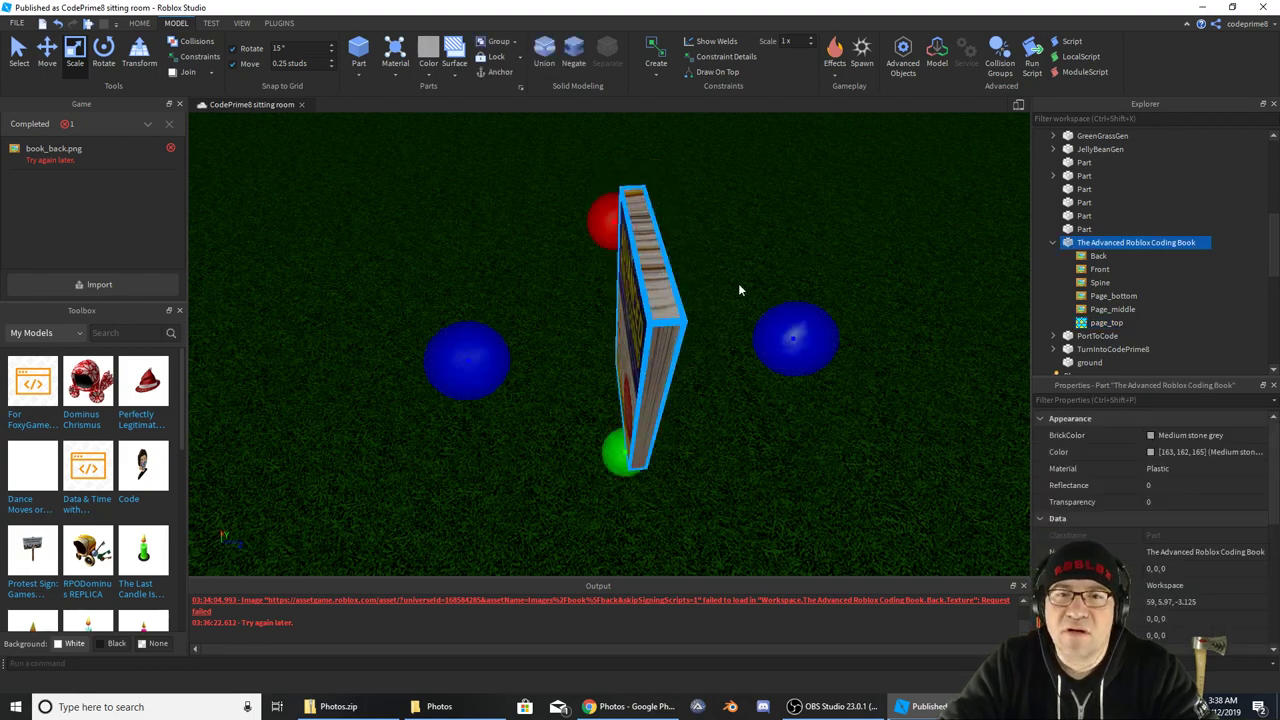
Scale the book up to a much larger size and inspect how the page texture tiles across its top
{"action": "right_click_drag", "start_coordinate": [739, 290], "coordinate": [760, 266]}
{"action": "scroll", "coordinate": [752, 266], "scroll_direction": "up", "scroll_amount": 5}
{"action": "scroll", "coordinate": [752, 261], "scroll_direction": "down", "scroll_amount": 5}
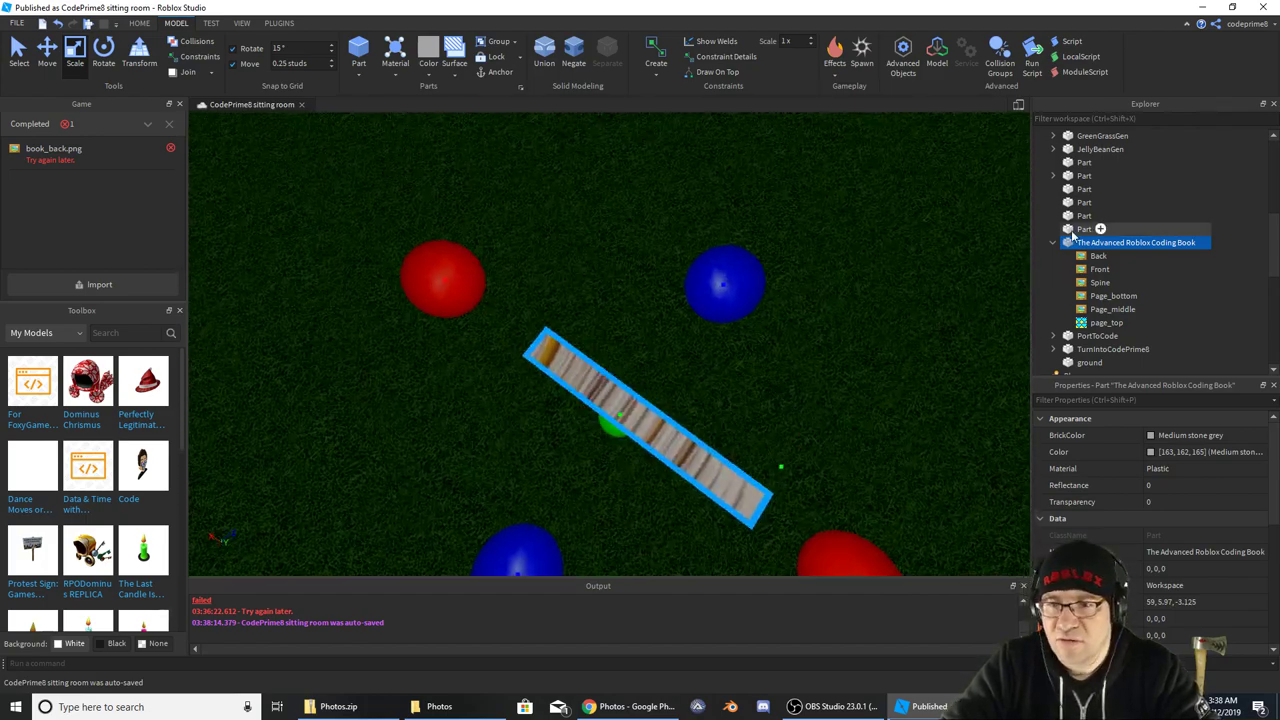
{"action": "scroll", "coordinate": [834, 358], "scroll_direction": "down", "scroll_amount": 5}
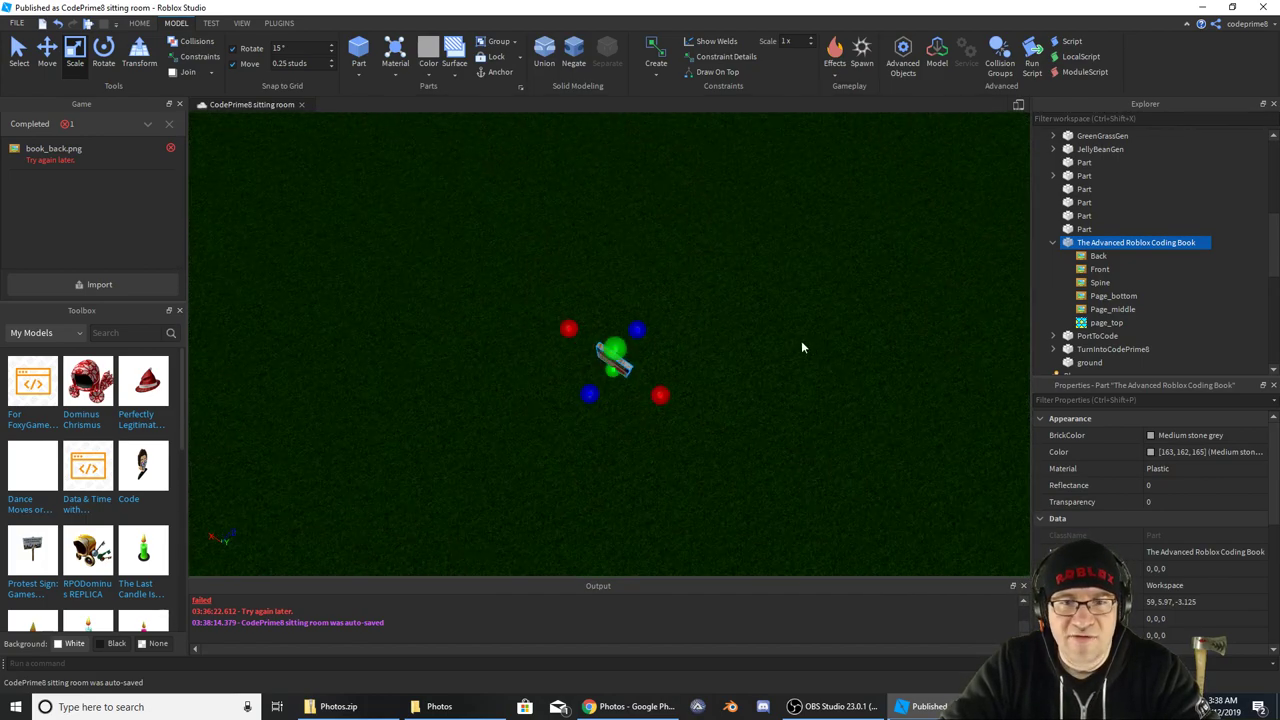
{"action": "scroll", "coordinate": [640, 330], "scroll_direction": "up", "scroll_amount": 5}
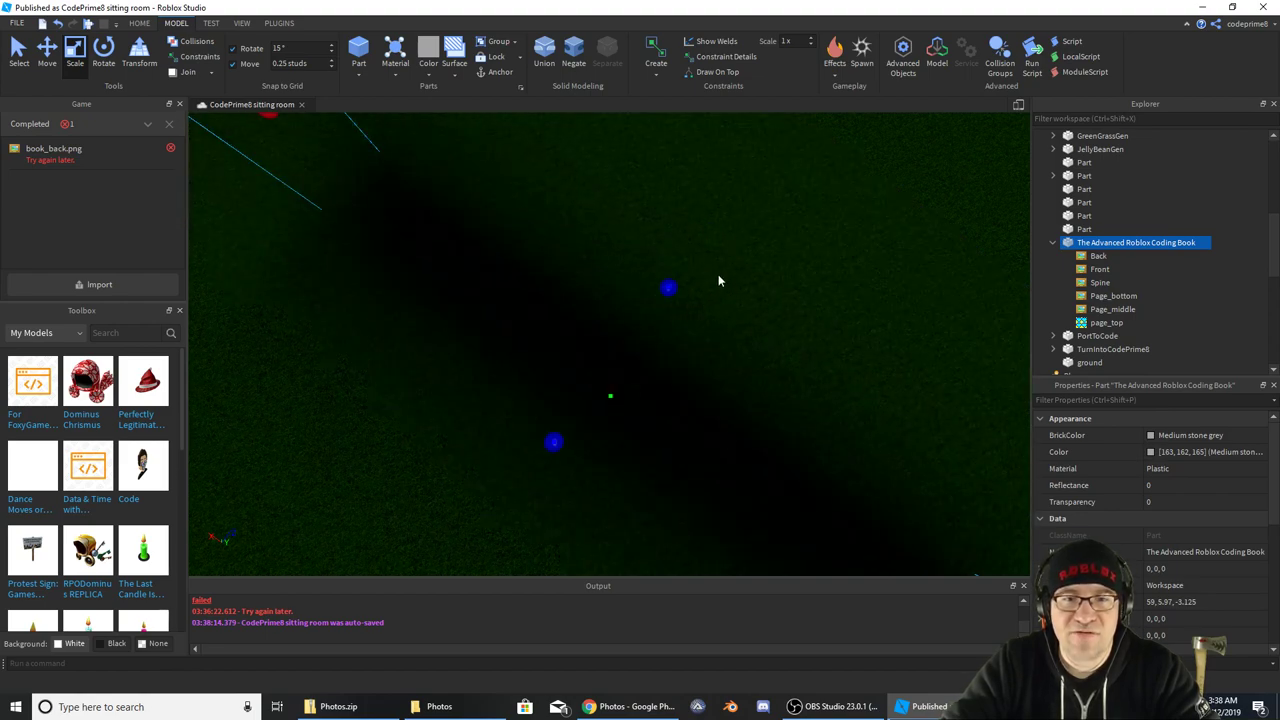
{"action": "scroll", "coordinate": [734, 265], "scroll_direction": "down", "scroll_amount": 5}
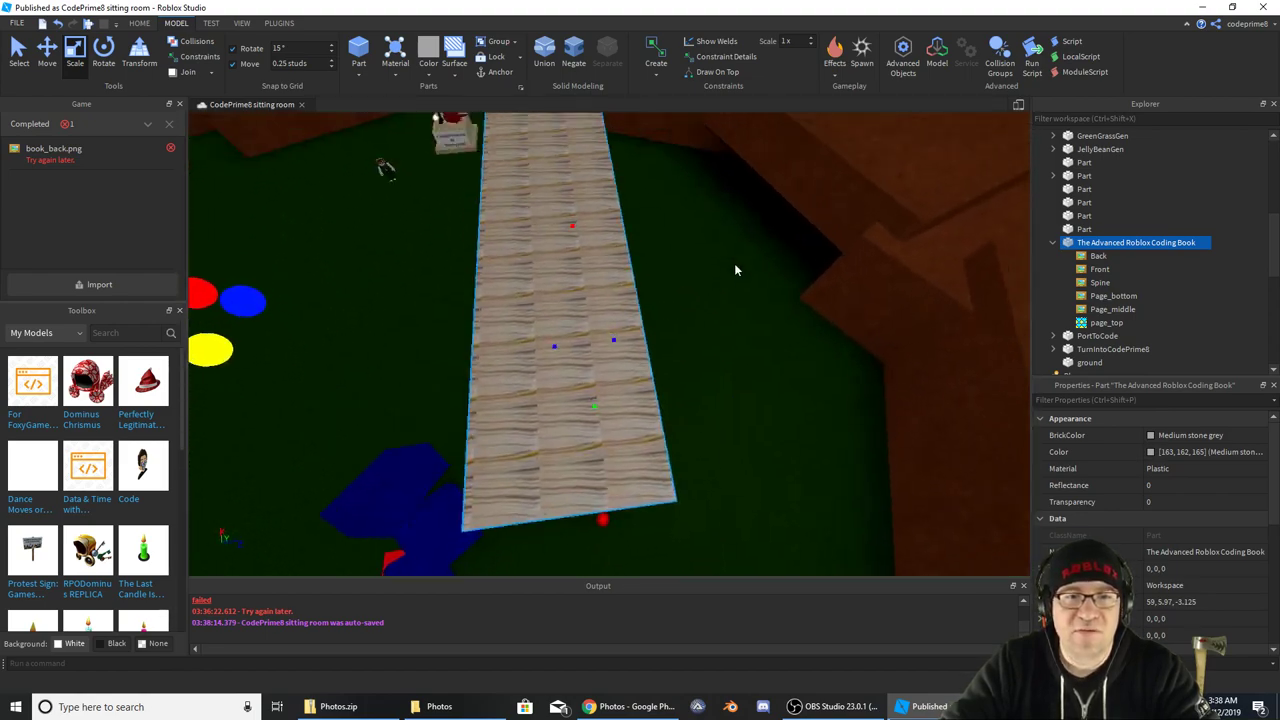
{"action": "right_click_drag", "start_coordinate": [735, 270], "coordinate": [757, 298]}
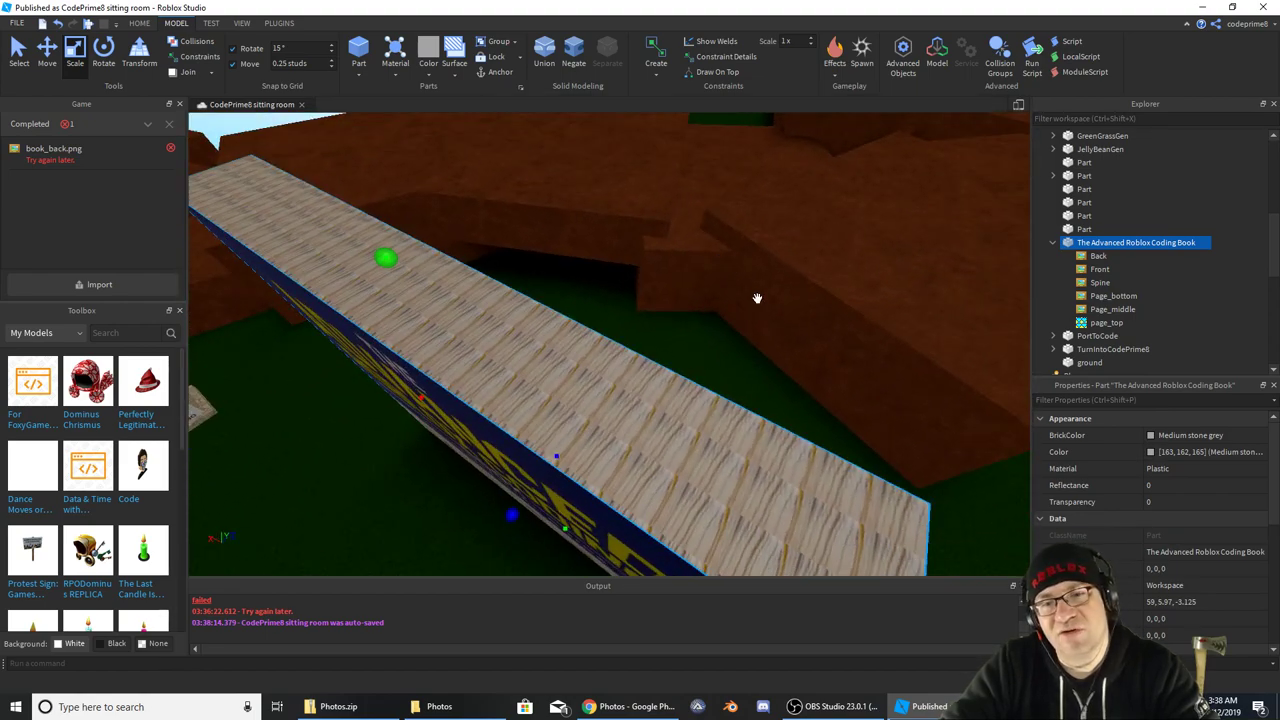
Set both StudsPerTileU and StudsPerTileV of the page_top texture to 1
{"action": "left_click", "coordinate": [1162, 320]}
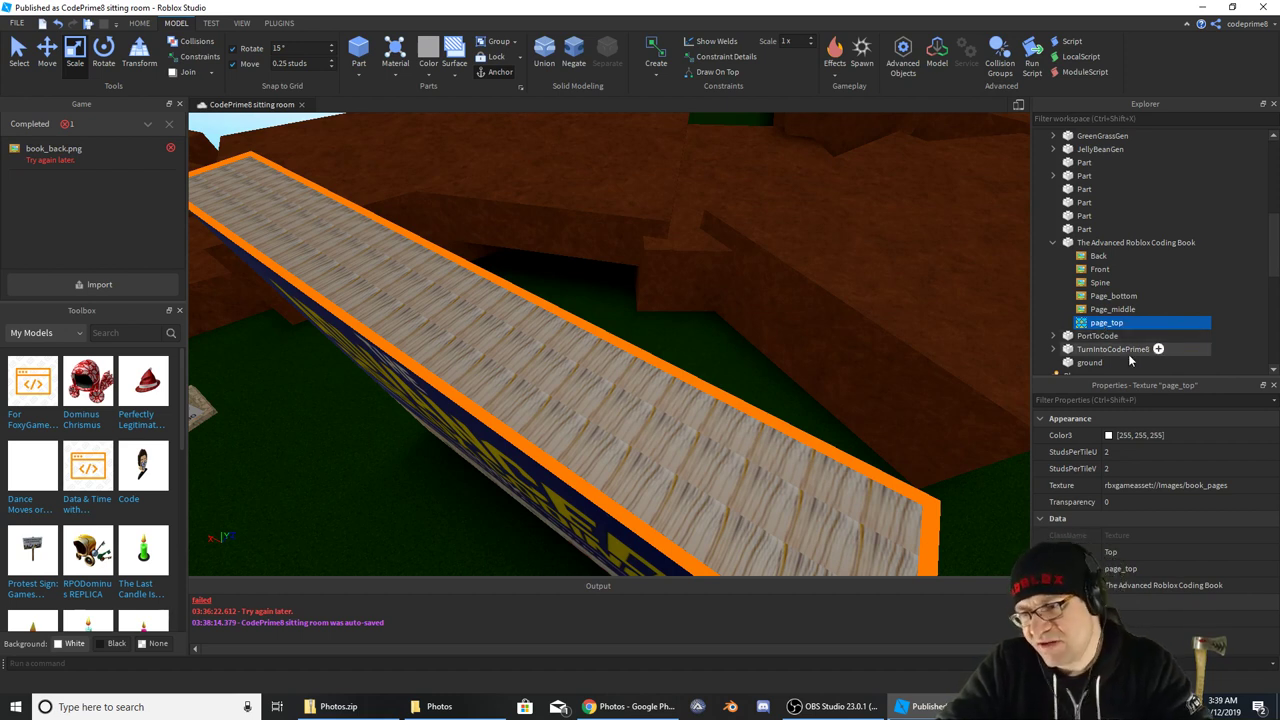
{"action": "left_click", "coordinate": [1129, 452]}
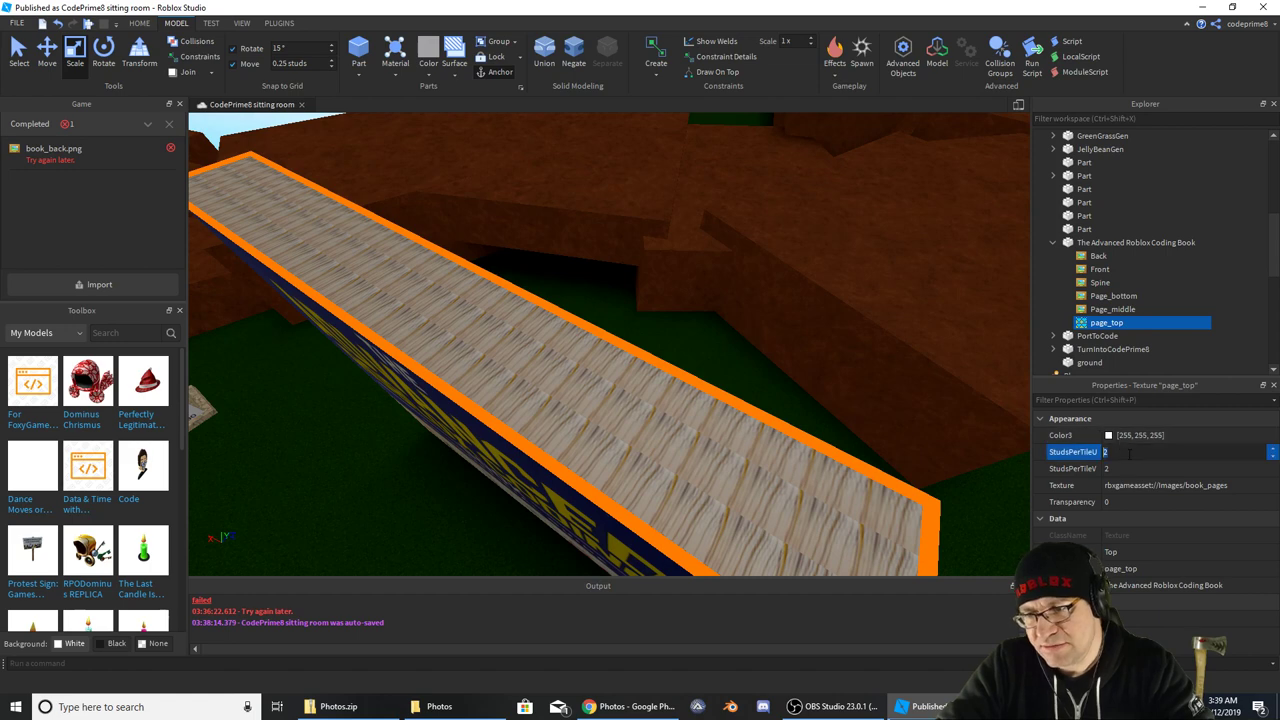
{"action": "type", "text": "1"}
{"action": "key", "text": "Tab"}
{"action": "type", "text": "1"}
{"action": "key", "text": "Tab"}
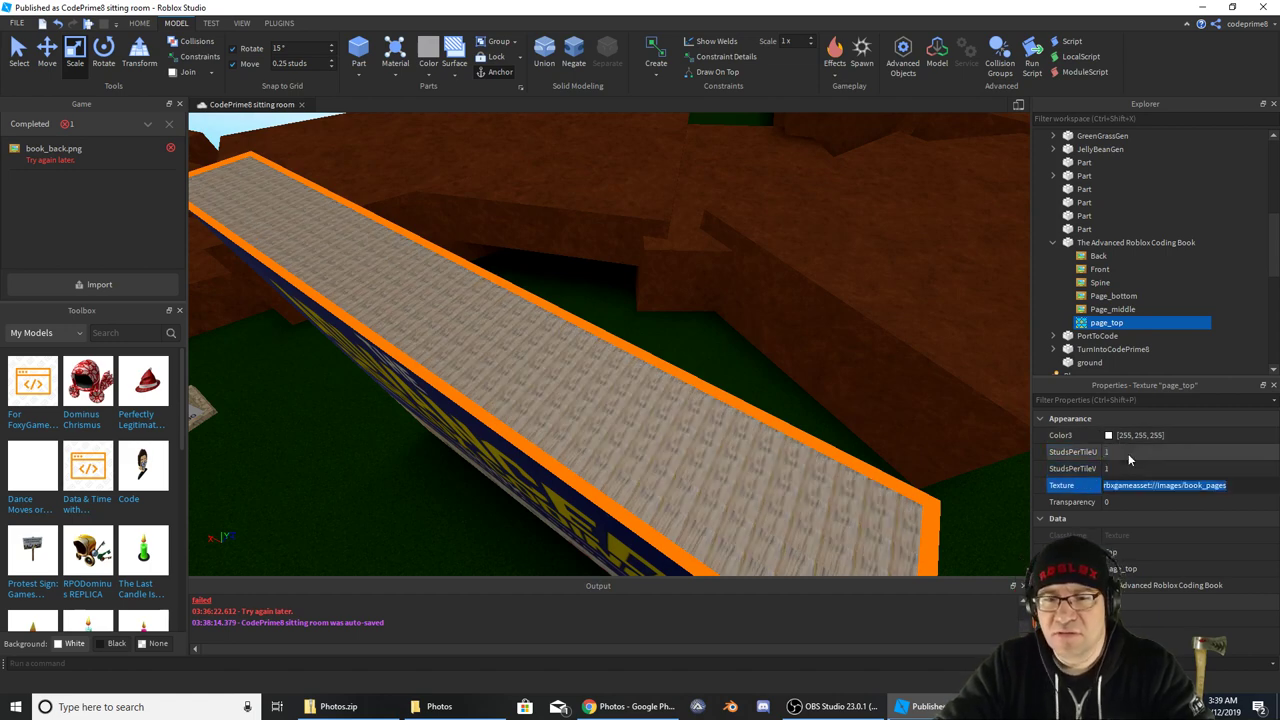
Set the page_top texture's StudsPerTileU and StudsPerTileV to 10 each
{"action": "left_click", "coordinate": [1130, 453]}
{"action": "type", "text": "10"}
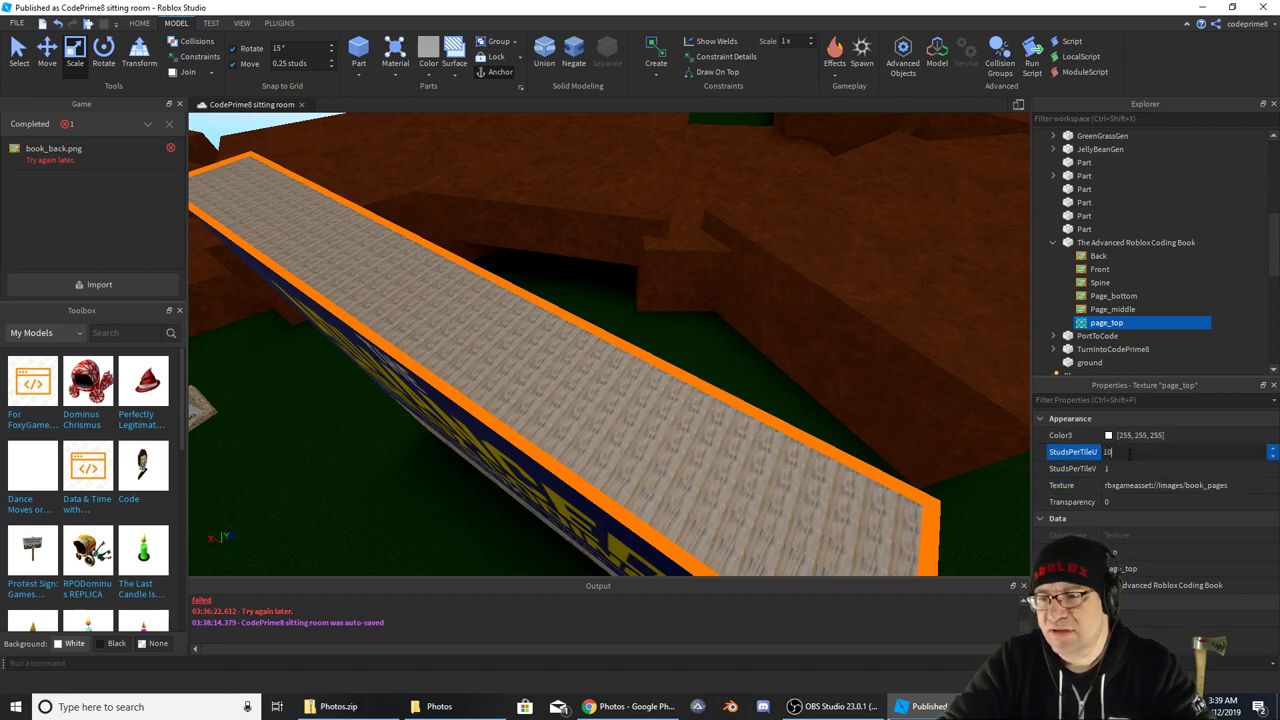
{"action": "key", "text": "Tab"}
{"action": "type", "text": "10"}
{"action": "key", "text": "Tab"}
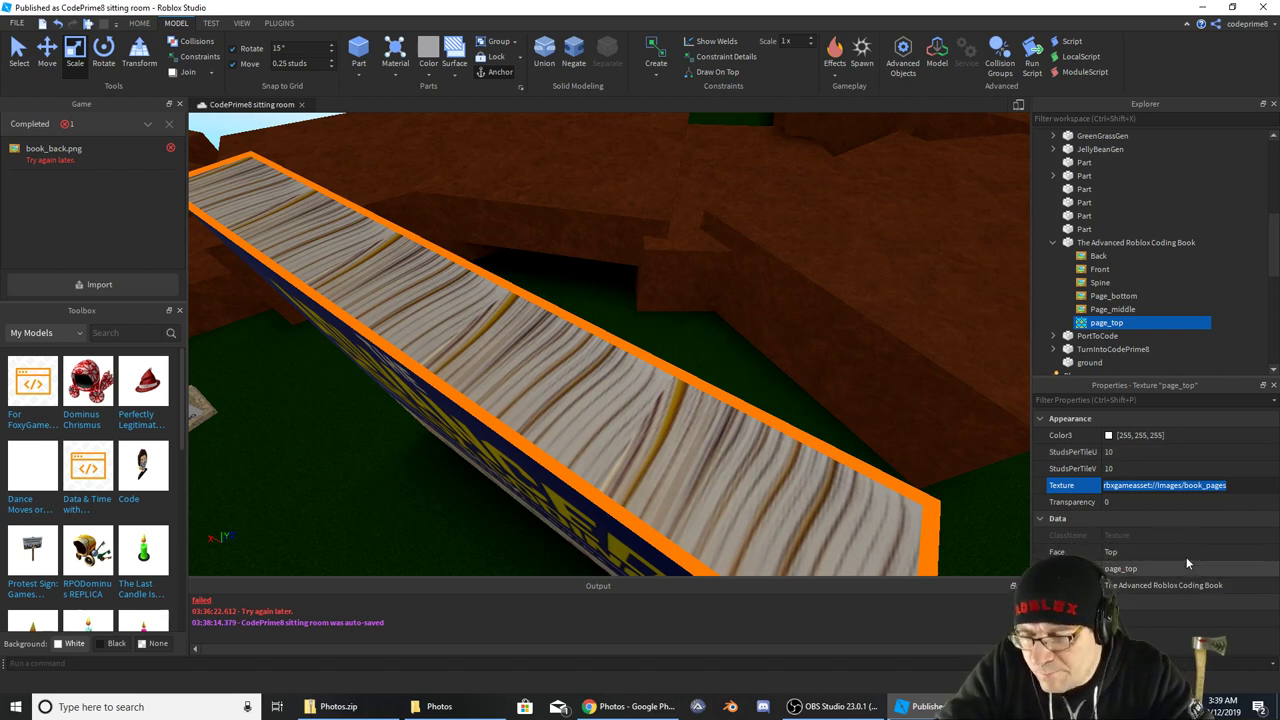
Insert a SurfaceGui object into The Advanced Roblox Coding Book part
{"action": "left_click", "coordinate": [1090, 242]}
{"action": "right_click", "coordinate": [1080, 243]}
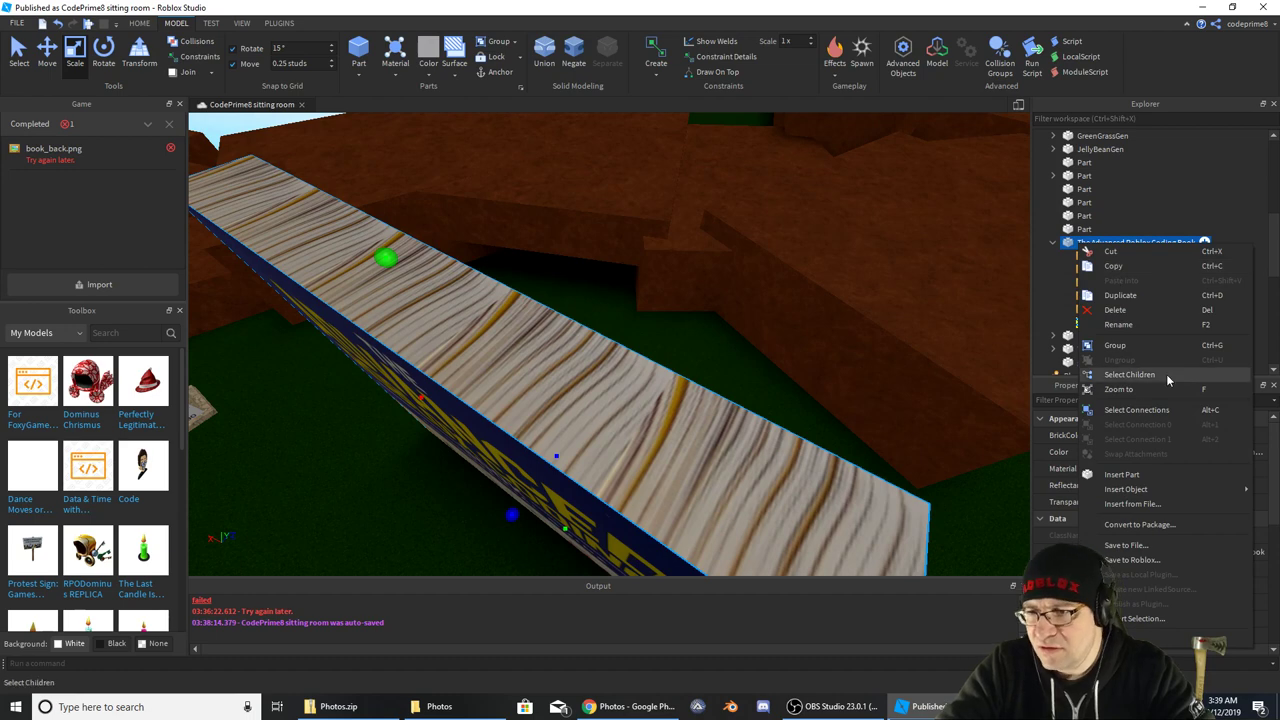
{"action": "mouse_move", "coordinate": [1165, 489]}
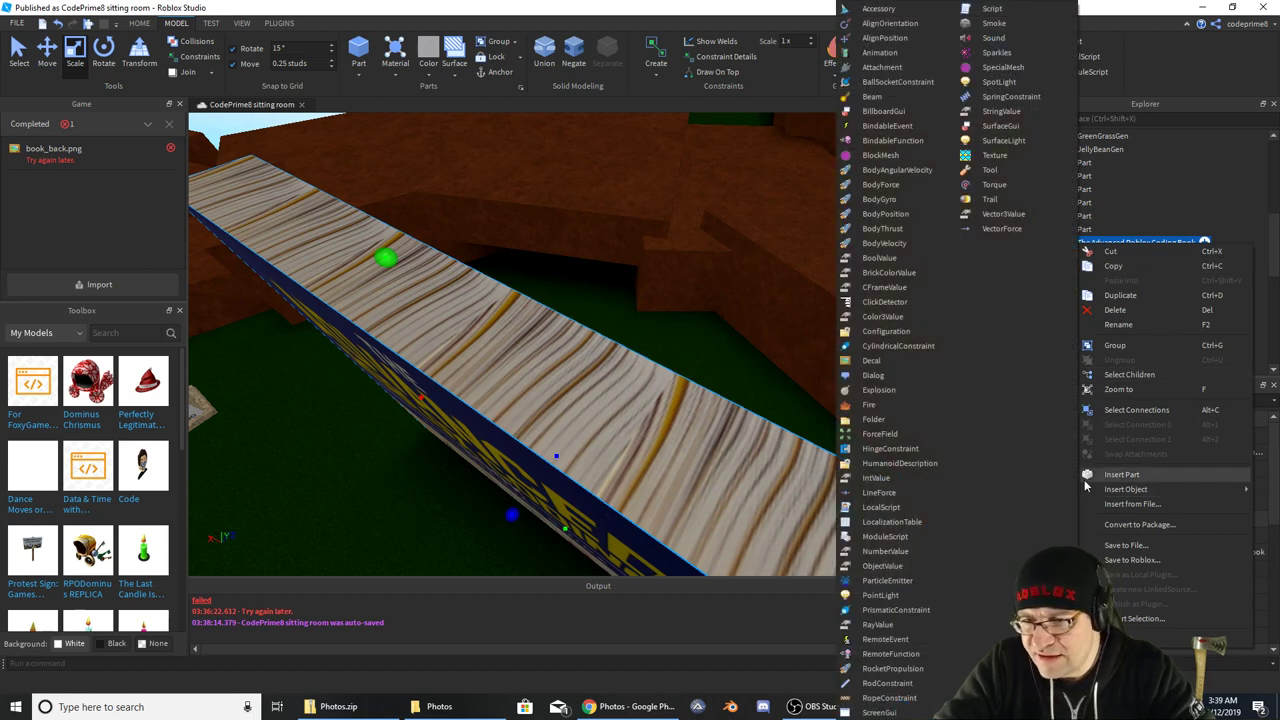
{"action": "left_click", "coordinate": [1003, 126]}
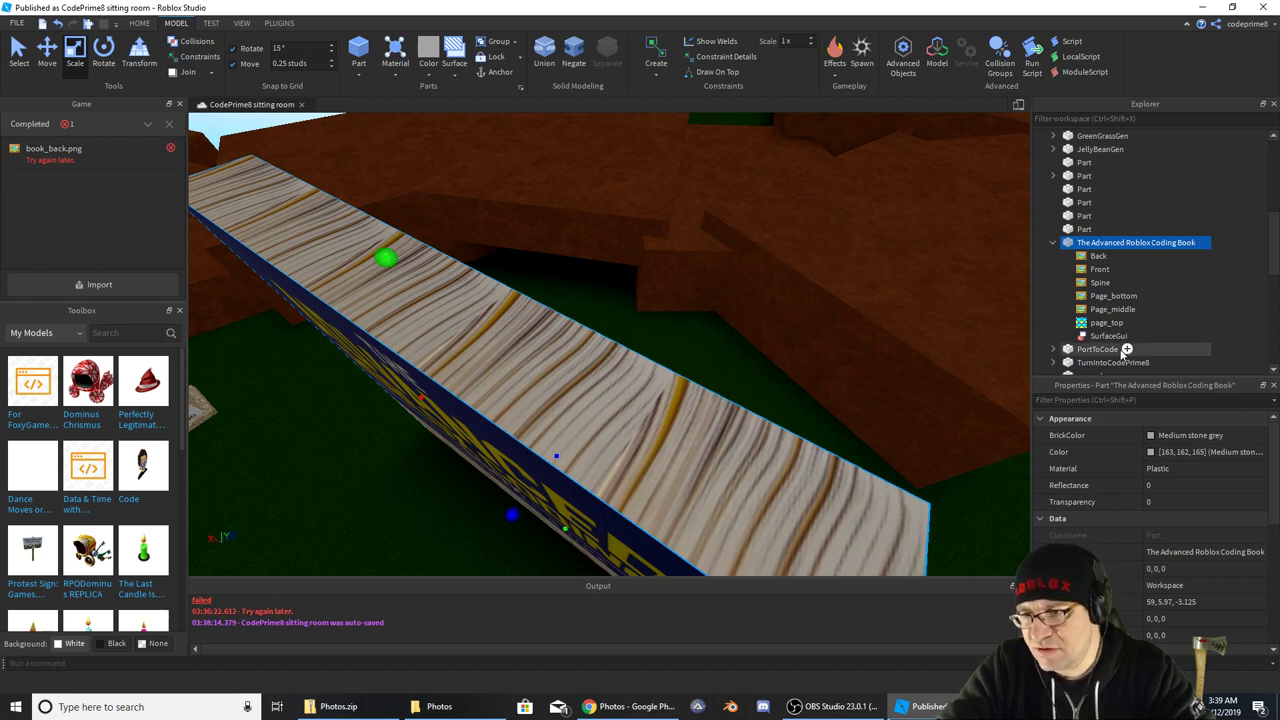
Change the SurfaceGui's Face property to Top
{"action": "left_click", "coordinate": [1108, 335]}
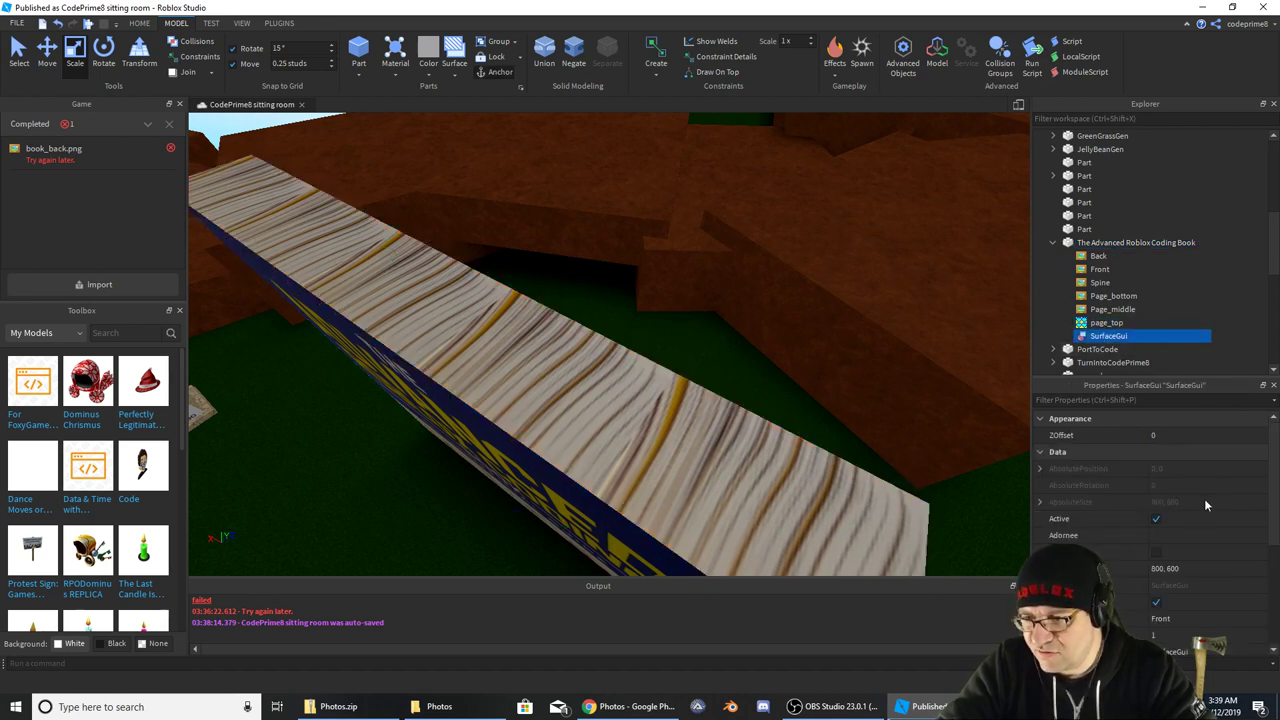
{"action": "scroll", "coordinate": [1200, 597], "scroll_direction": "down", "scroll_amount": 2}
{"action": "left_click", "coordinate": [1215, 570]}
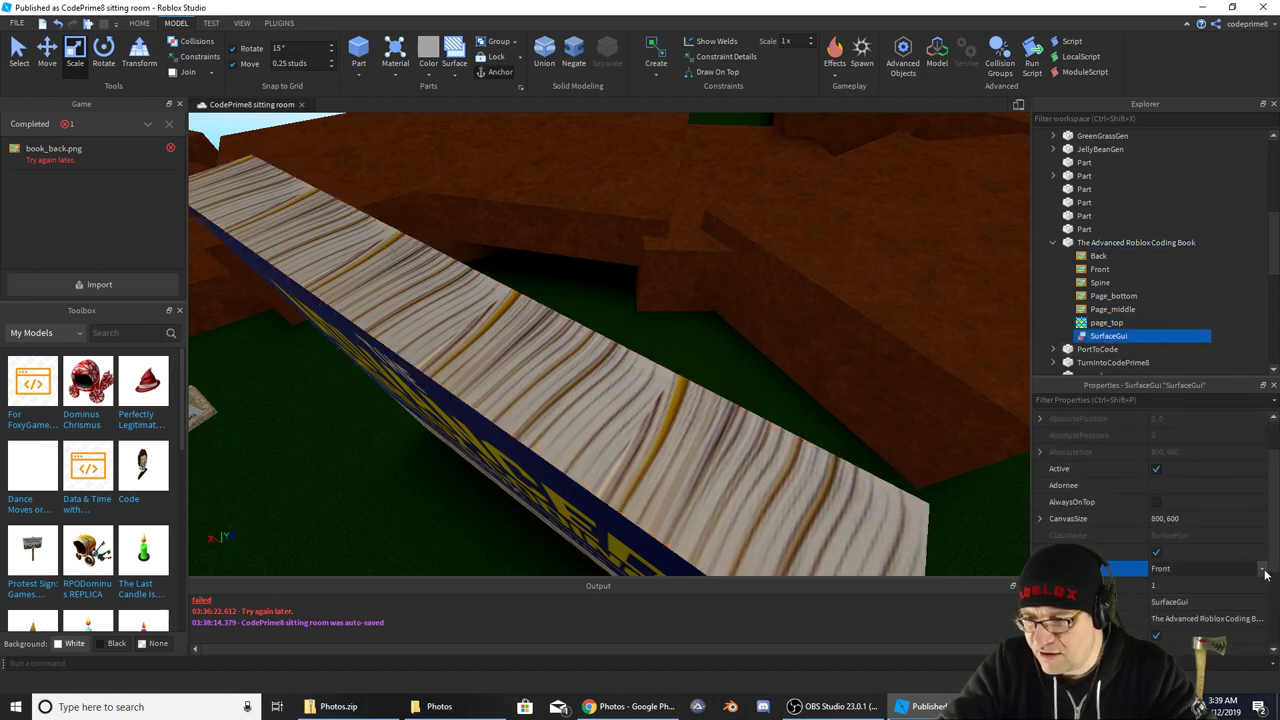
{"action": "left_click", "coordinate": [1262, 569]}
{"action": "left_click", "coordinate": [1160, 632]}
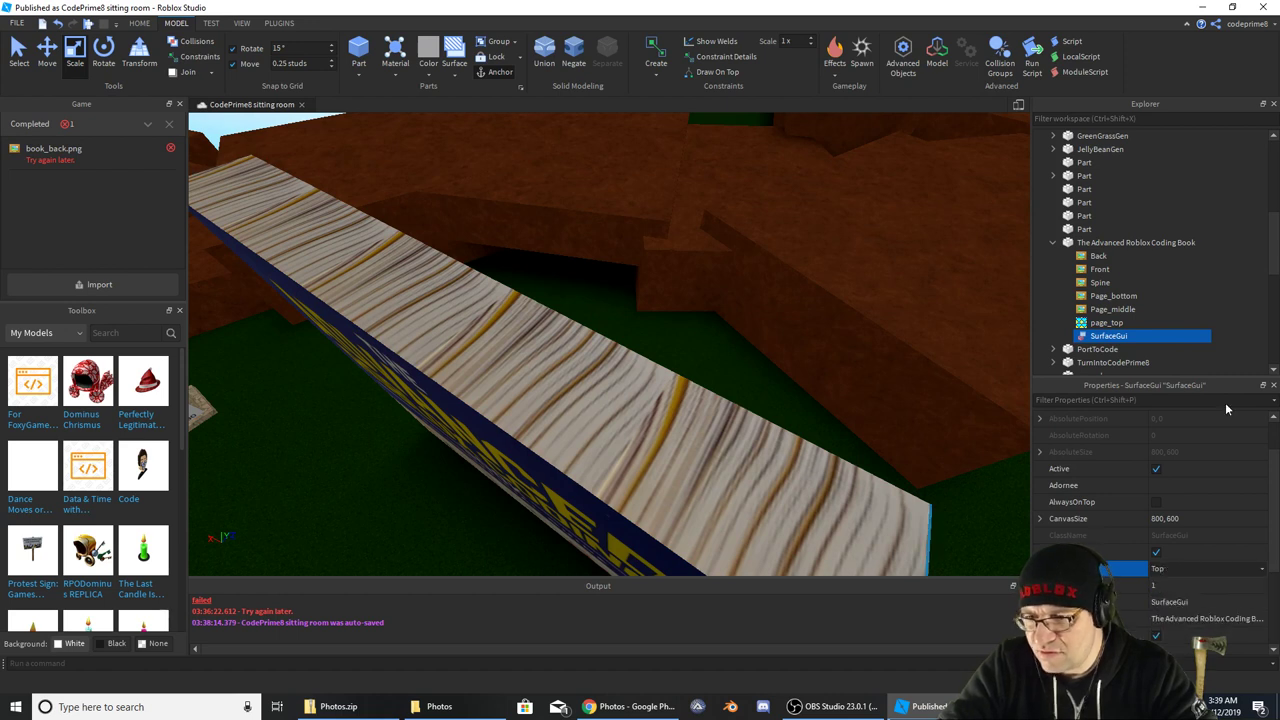
Move the page_top texture into the SurfaceGui in the book's hierarchy
{"action": "left_click", "coordinate": [1106, 324]}
{"action": "right_click", "coordinate": [1099, 326]}
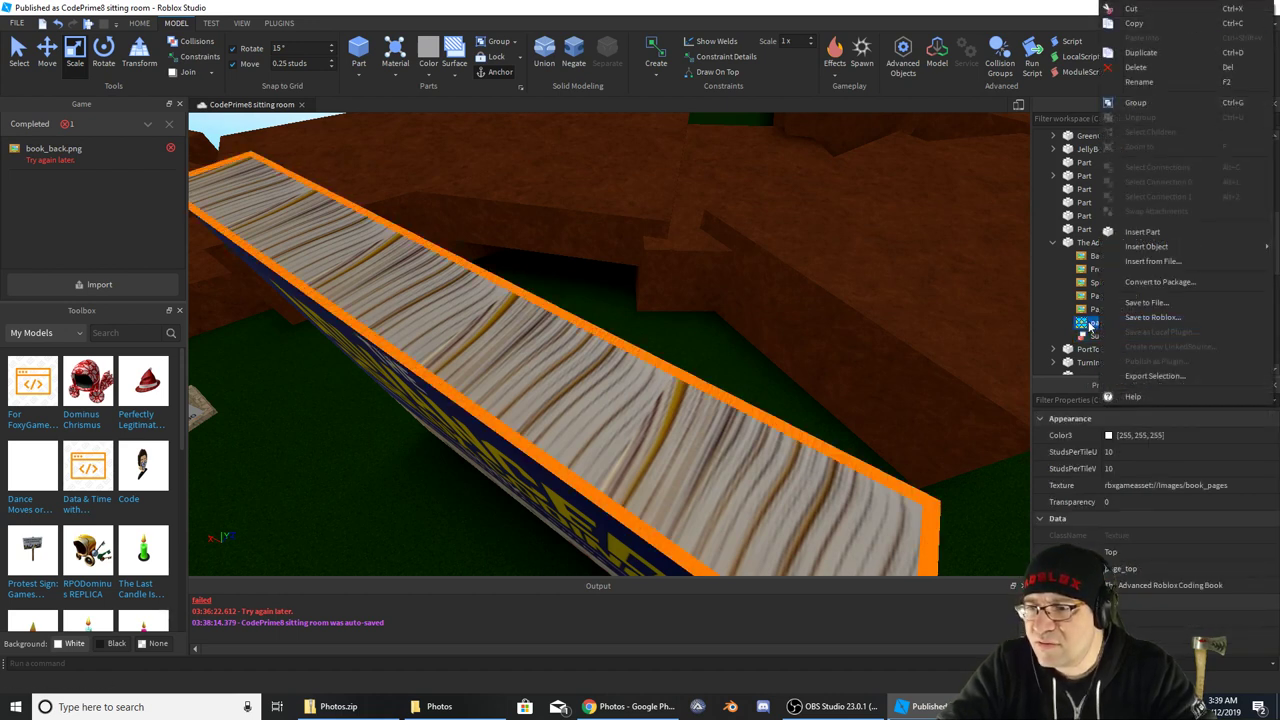
{"action": "left_click_drag", "start_coordinate": [1089, 323], "coordinate": [1095, 340]}
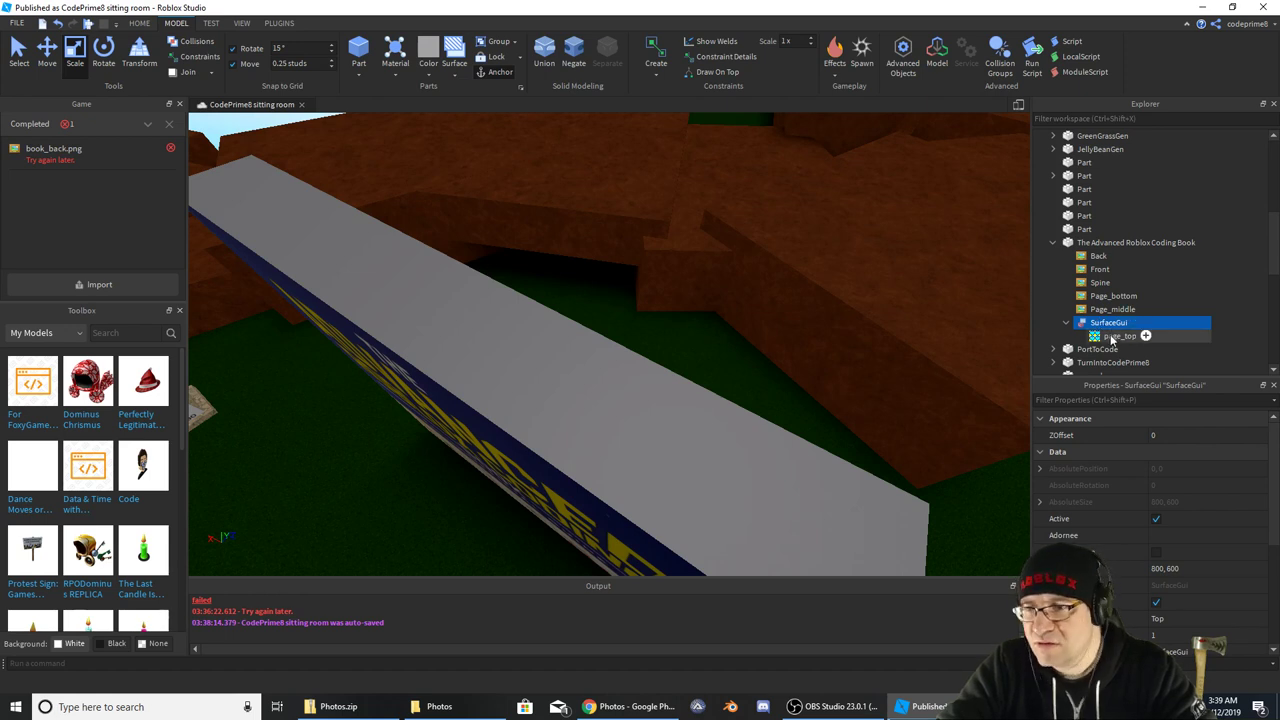
{"action": "right_click", "coordinate": [1112, 339]}
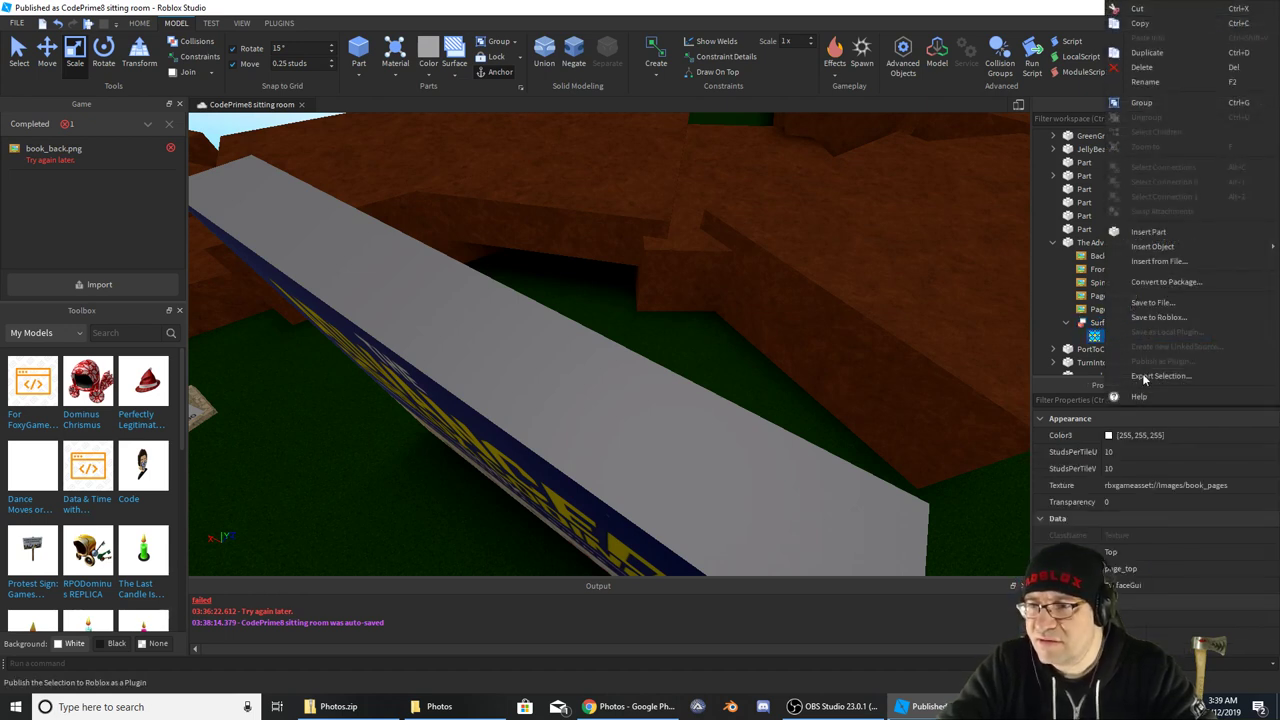
Delete the page_top texture from the SurfaceGui and place a duplicate of the Page_middle decal inside it instead
{"action": "left_click", "coordinate": [1140, 68]}
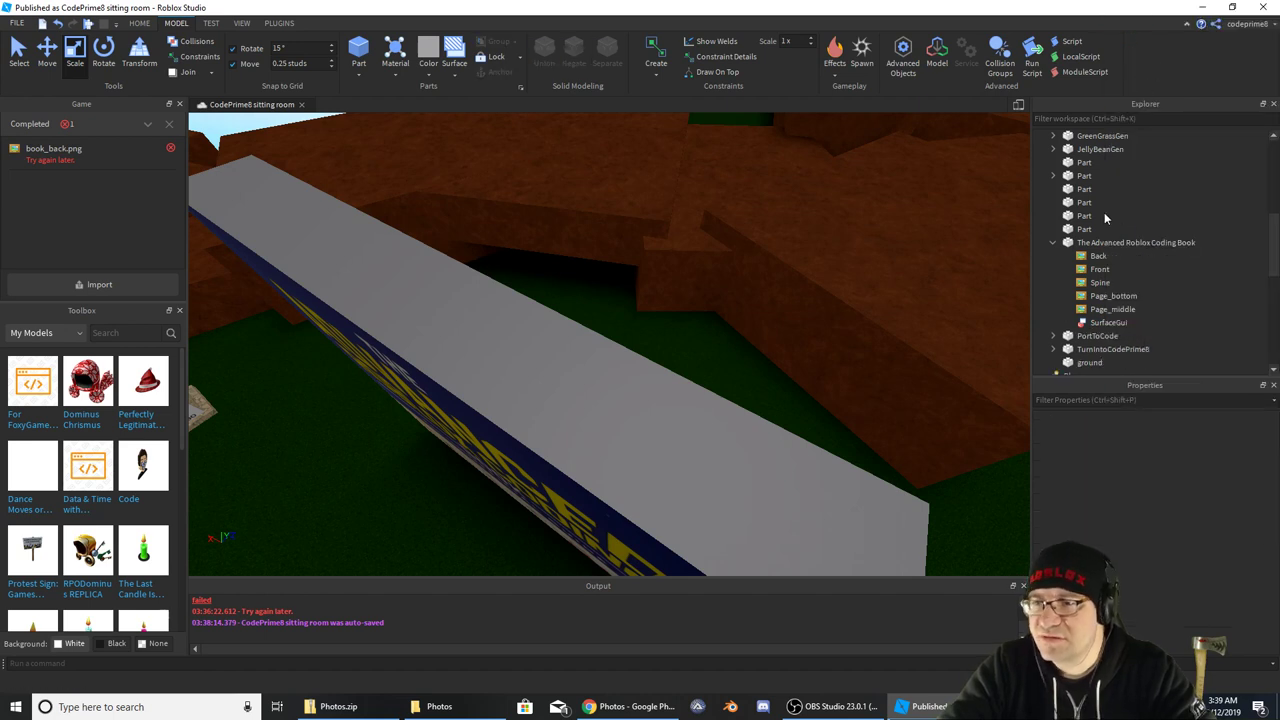
{"action": "left_click", "coordinate": [1100, 309]}
{"action": "right_click", "coordinate": [1105, 312]}
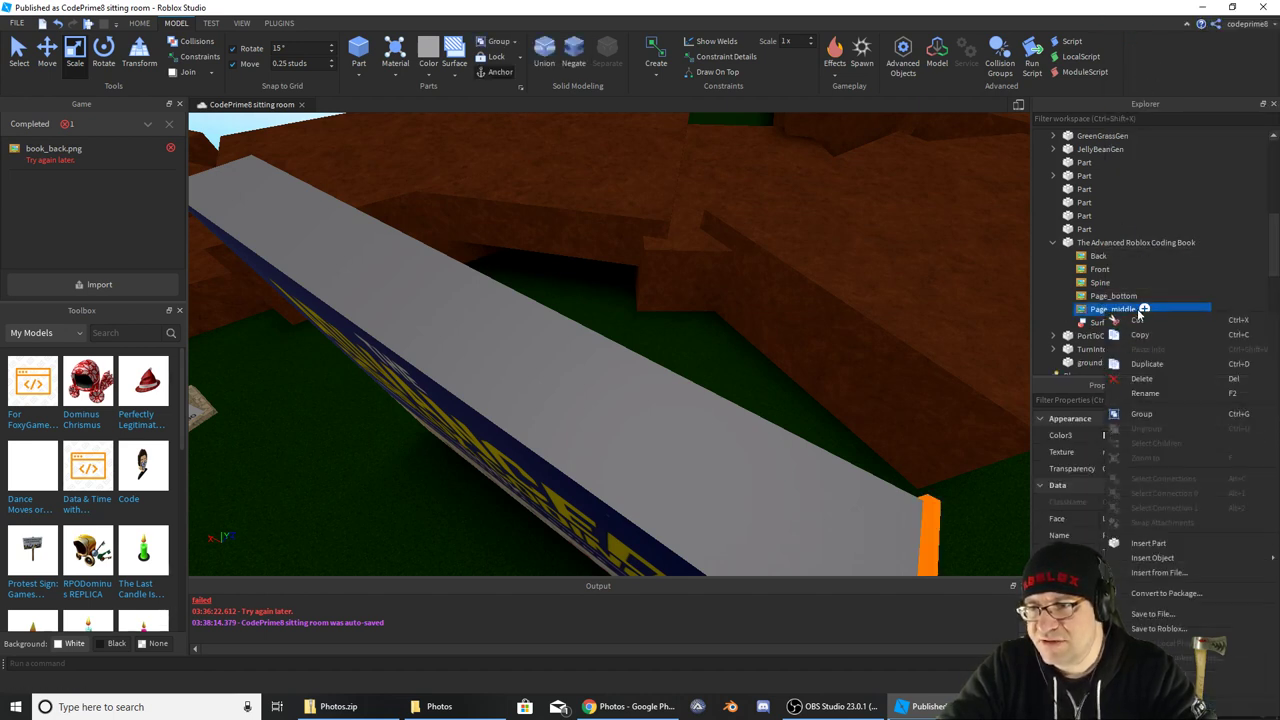
{"action": "left_click", "coordinate": [1140, 368]}
{"action": "left_click_drag", "start_coordinate": [1105, 322], "coordinate": [1139, 345]}
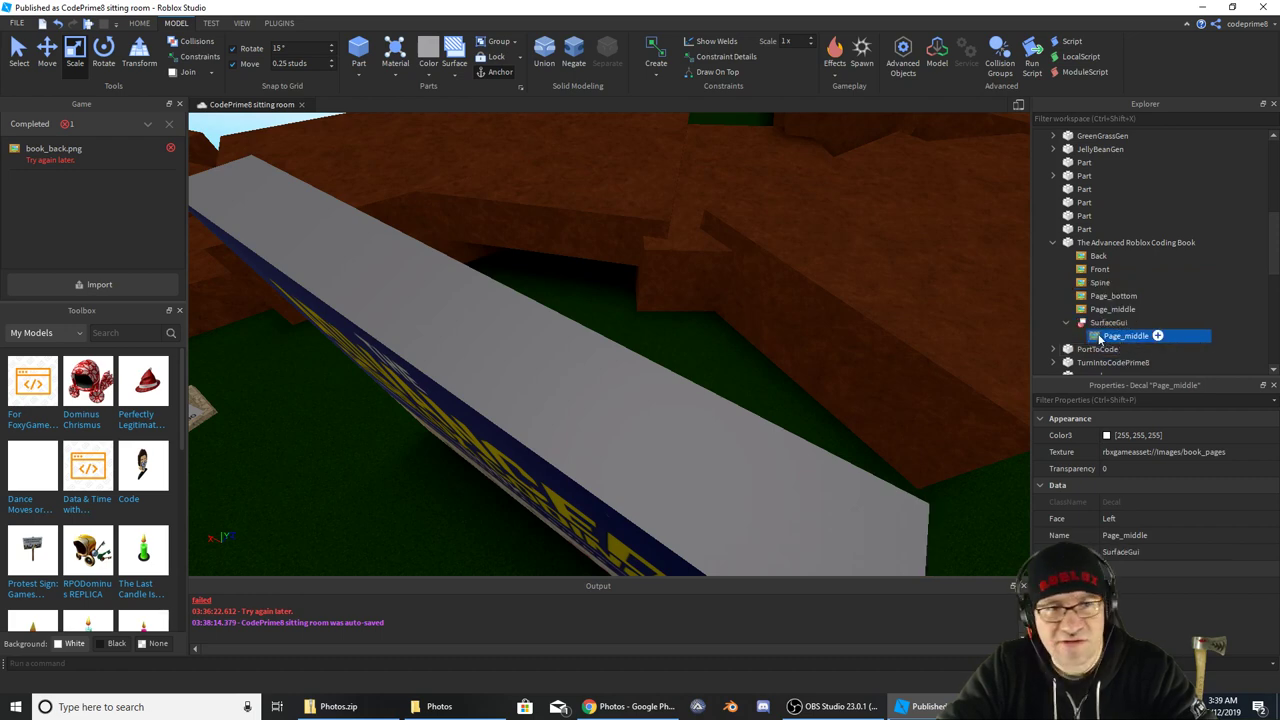
Examine the book's top face and the properties of the SurfaceGui and the Page_middle decal inside it
{"action": "right_click_drag", "start_coordinate": [735, 331], "coordinate": [735, 338]}
{"action": "left_click", "coordinate": [1136, 322]}
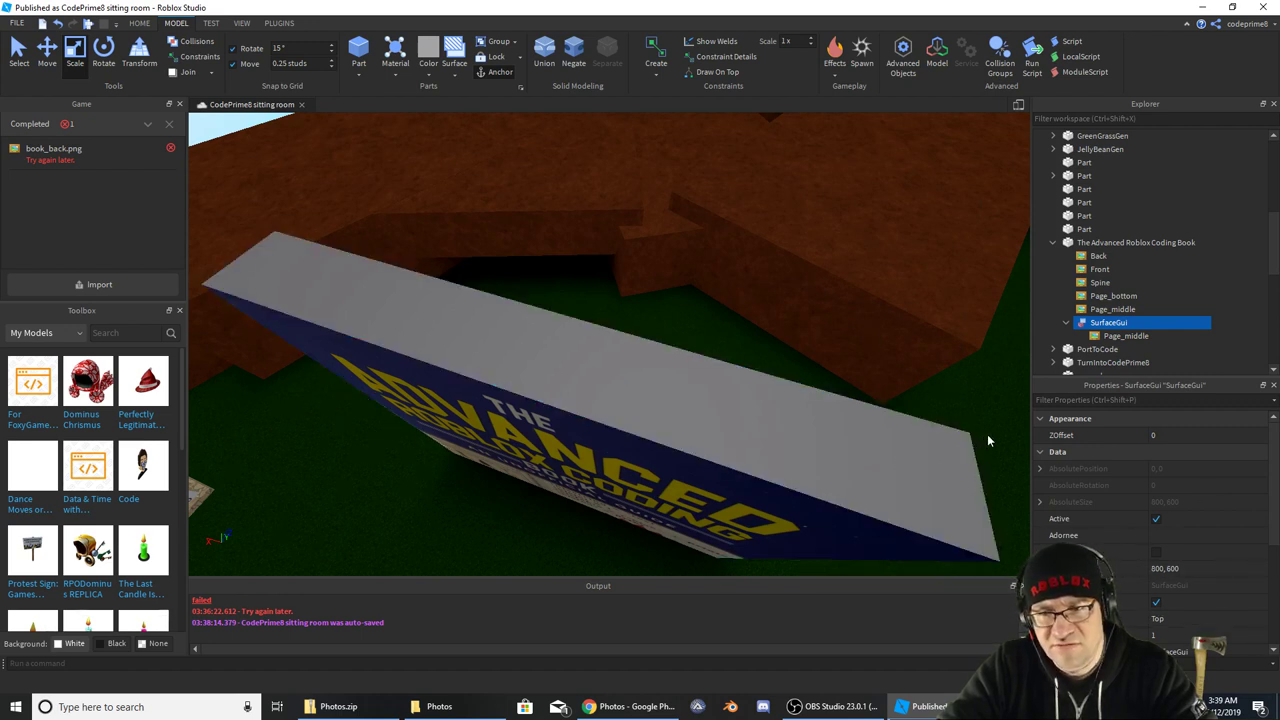
{"action": "left_click", "coordinate": [1110, 329]}
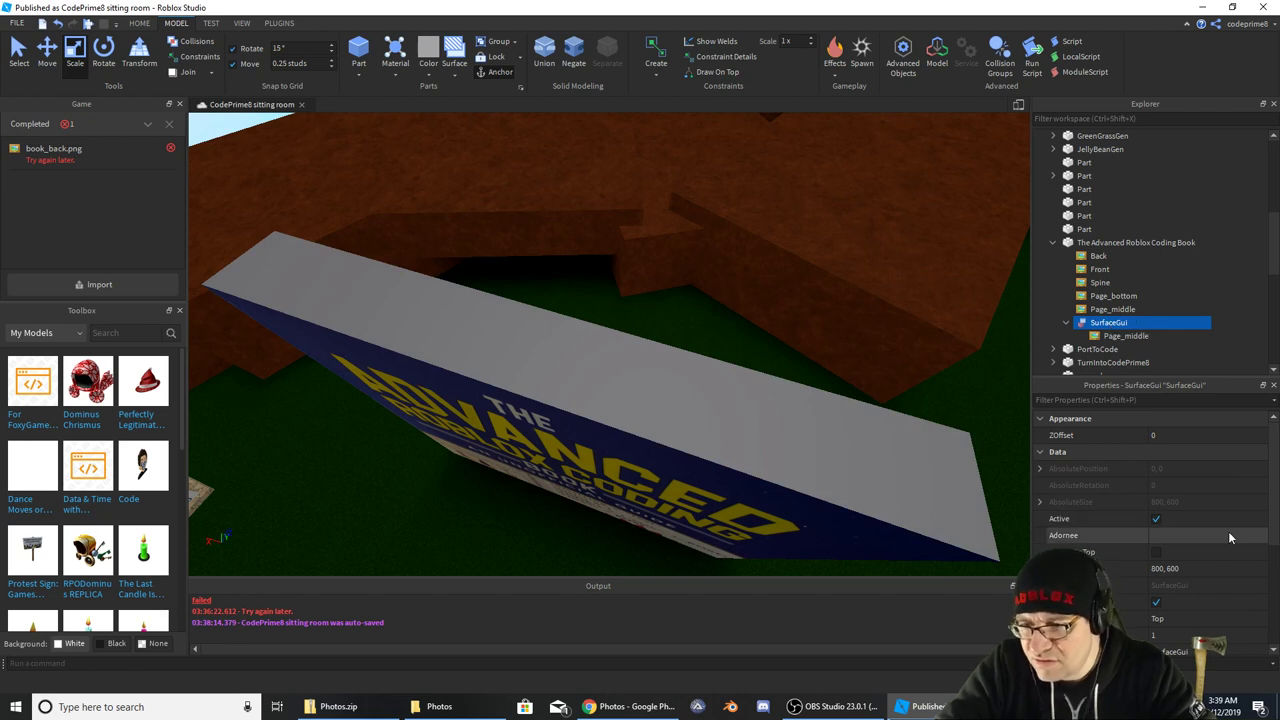
{"action": "scroll", "coordinate": [1229, 535], "scroll_direction": "down", "scroll_amount": 4}
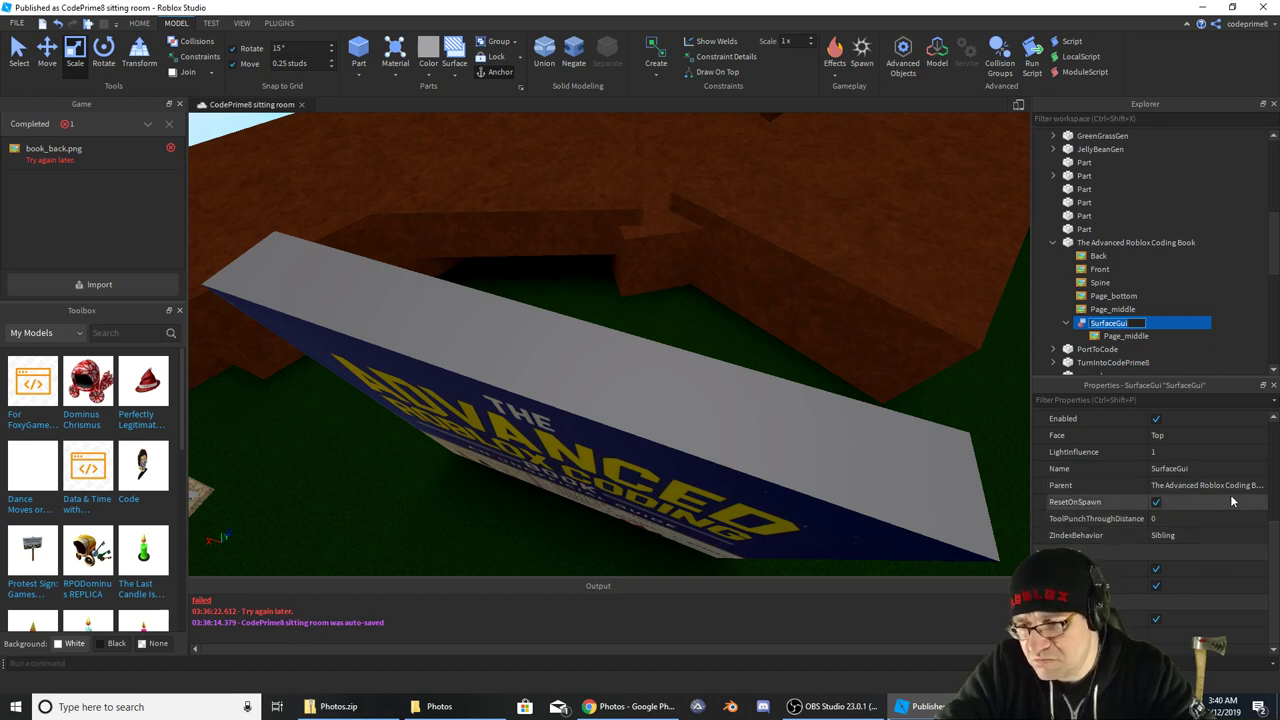
{"action": "left_click", "coordinate": [1121, 337]}
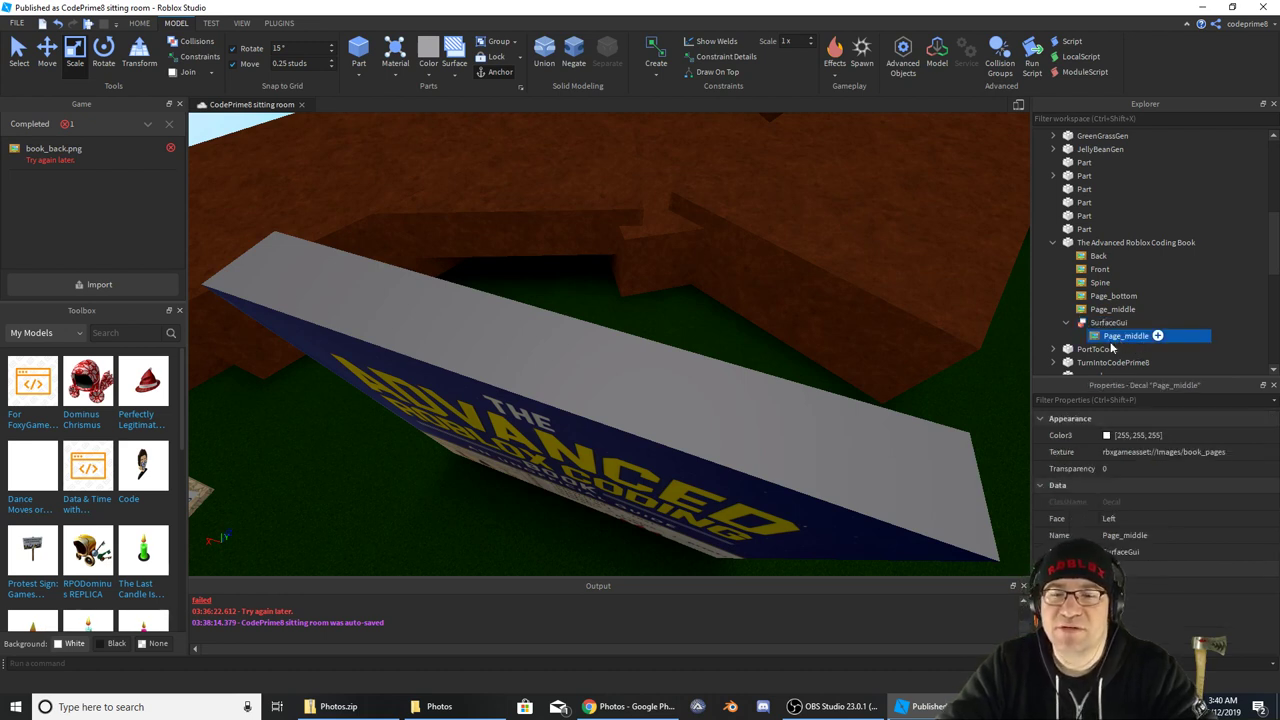
Switch to Chrome and search the web for "how to rotate image on roblox"
{"action": "mouse_move", "coordinate": [604, 712]}
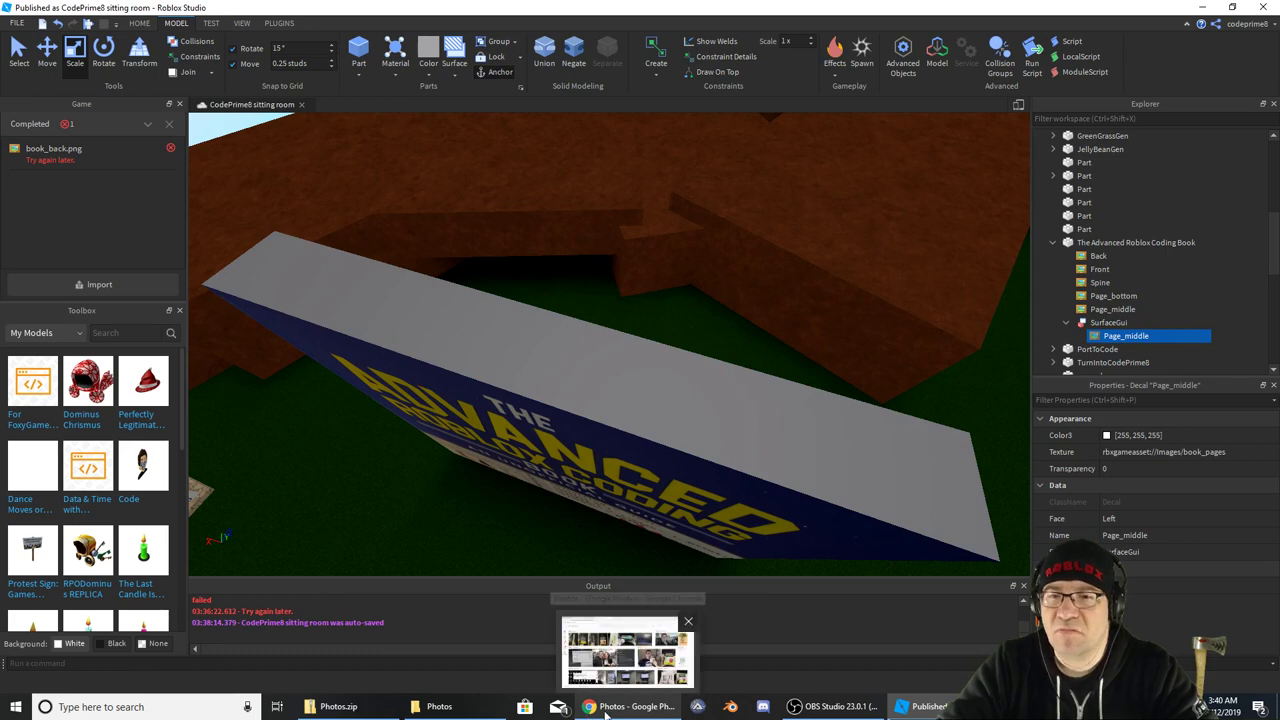
{"action": "left_click", "coordinate": [604, 707]}
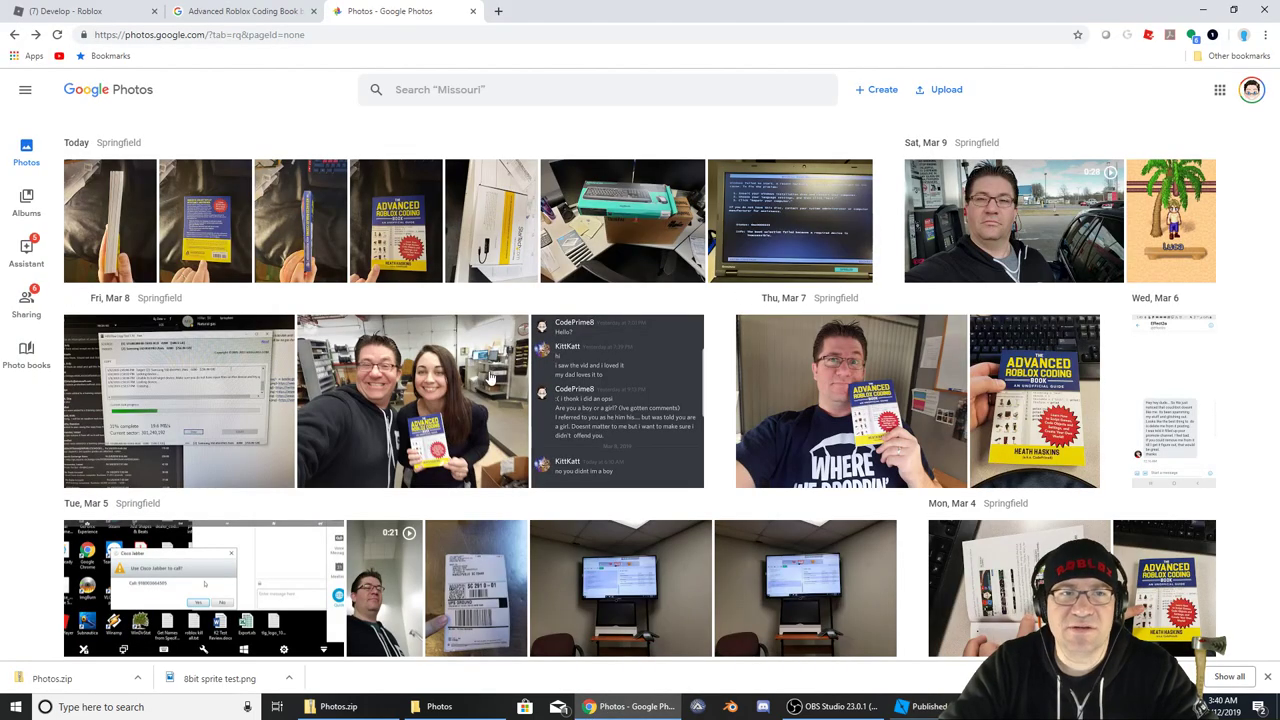
{"action": "left_click", "coordinate": [262, 36]}
{"action": "type", "text": "ho"}
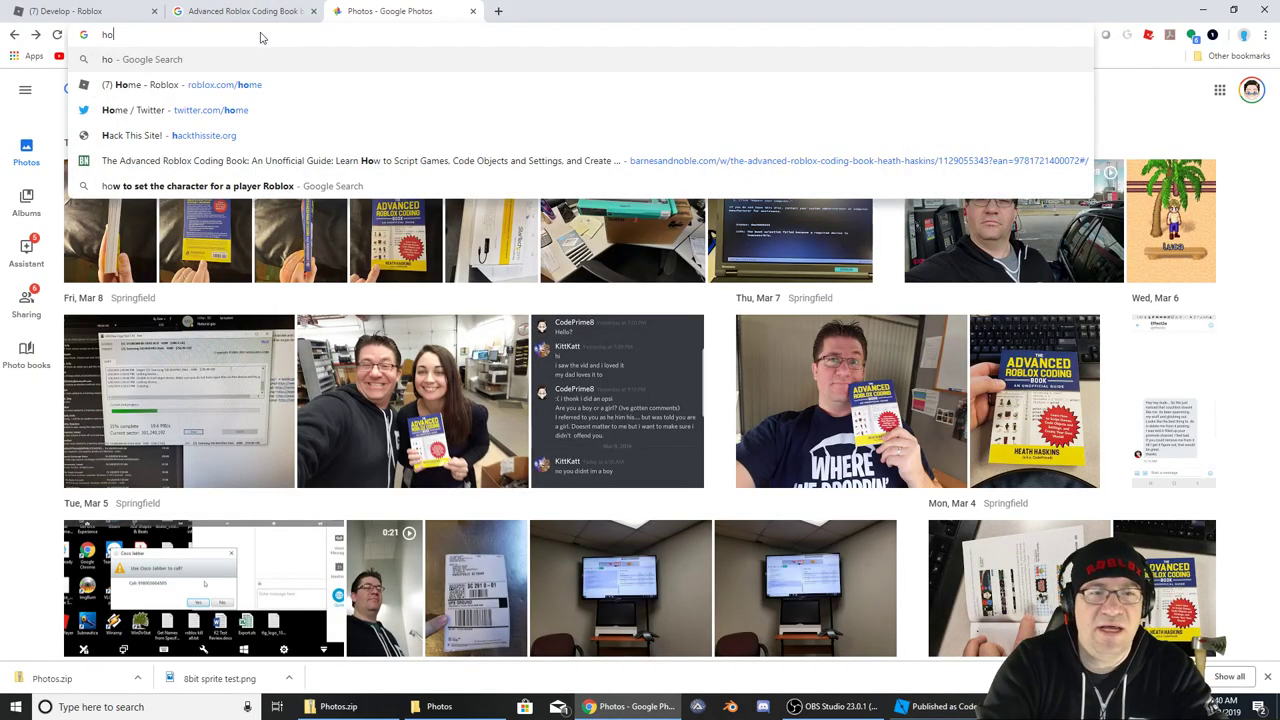
{"action": "type", "text": "w to rotate im"}
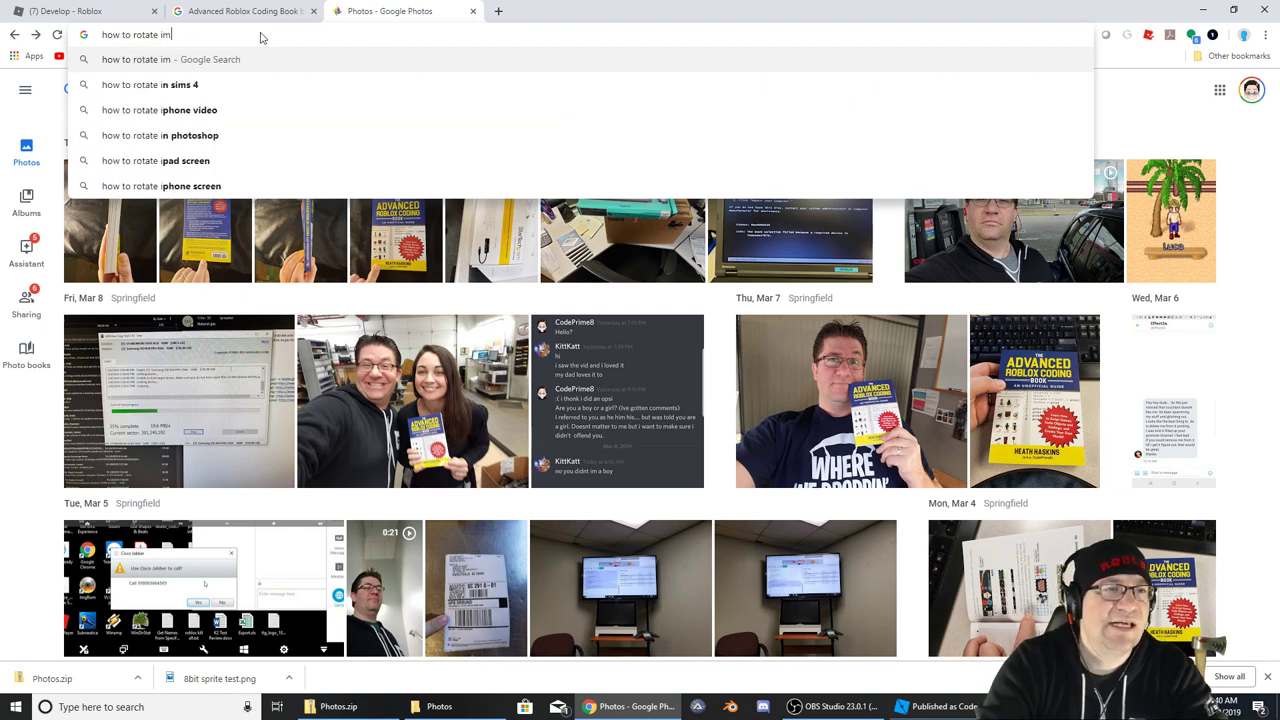
{"action": "type", "text": "age on "}
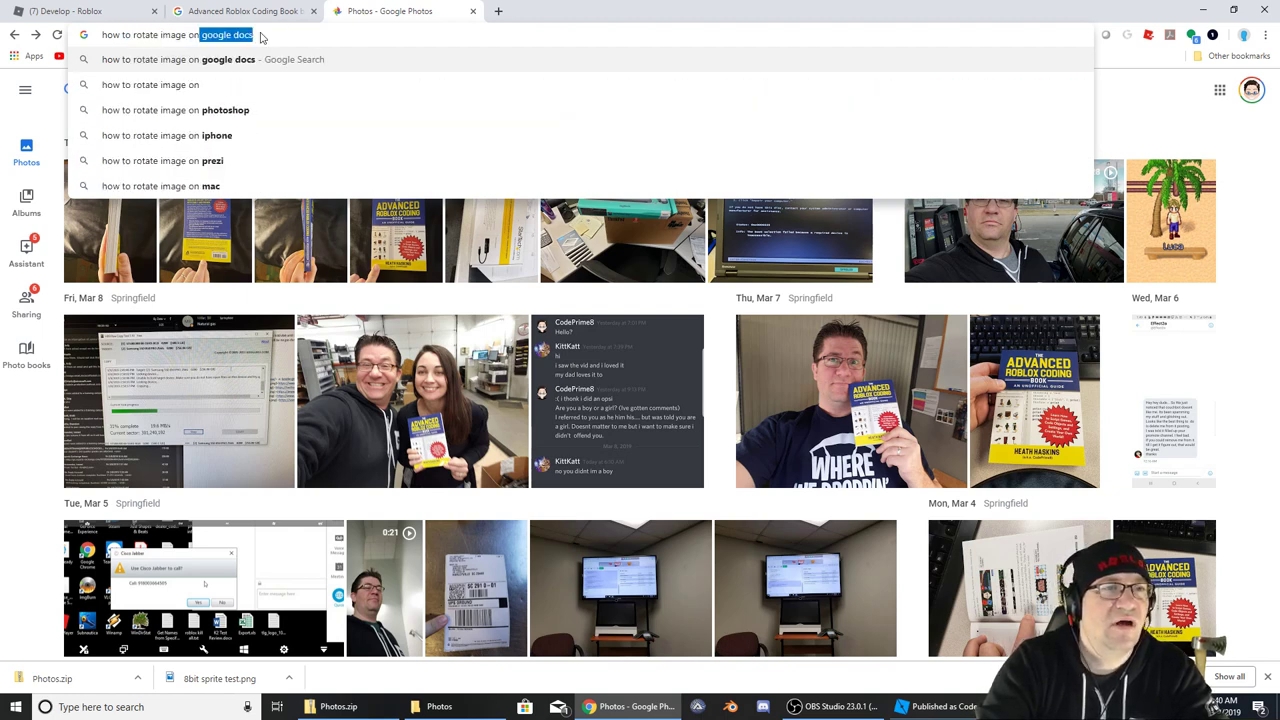
{"action": "type", "text": "roblox"}
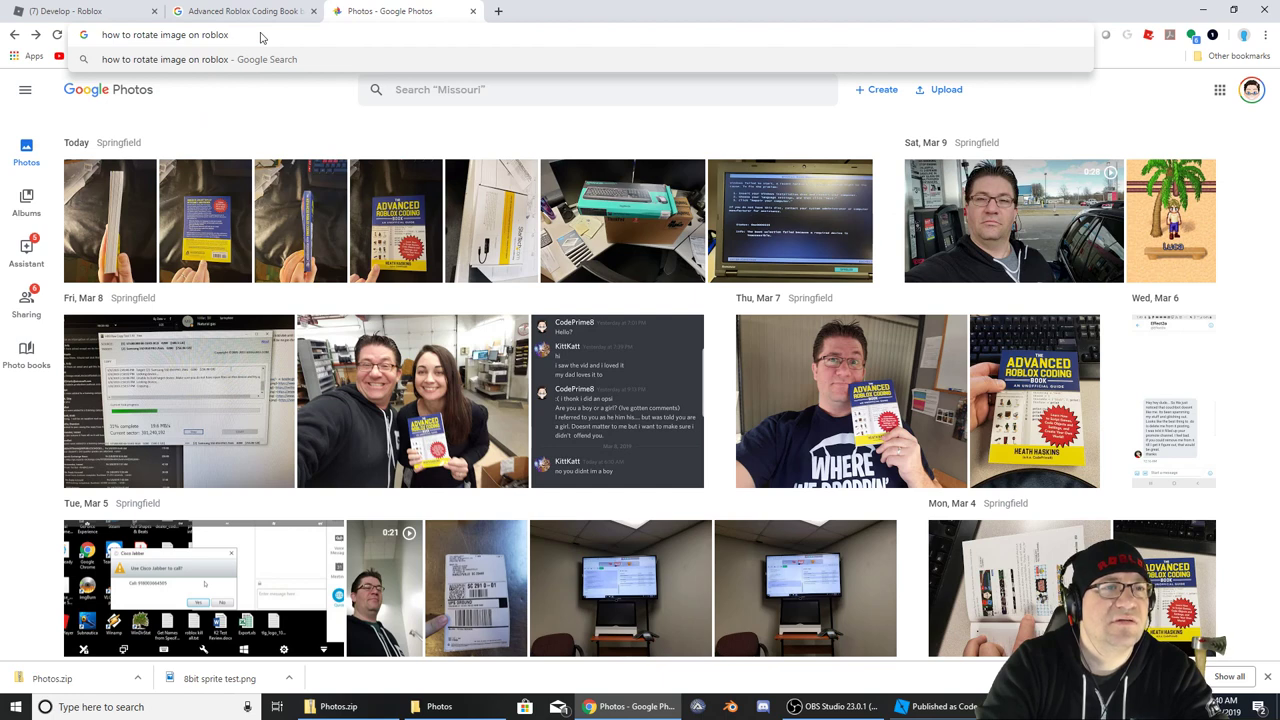
{"action": "key", "text": "Return"}
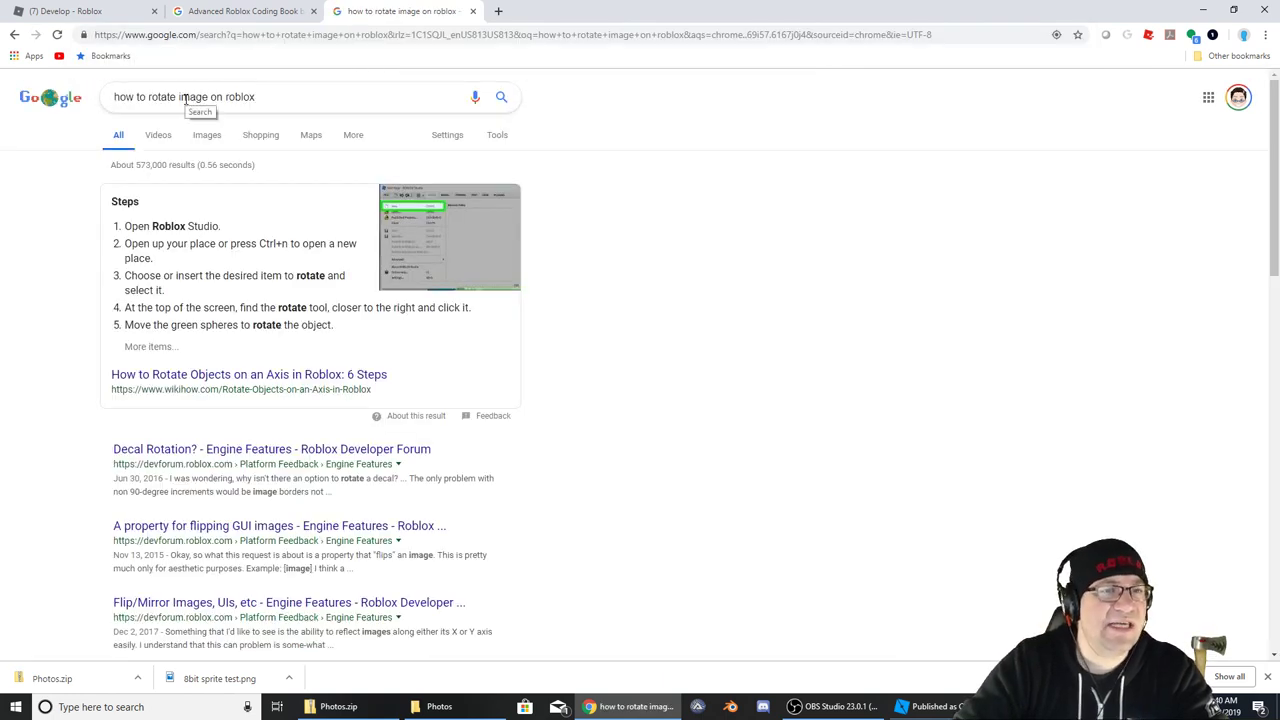
Change the web search to "how to rotate decal on roblox"
{"action": "double_click", "coordinate": [185, 97]}
{"action": "key", "text": "BackSpace"}
{"action": "type", "text": "decal"}
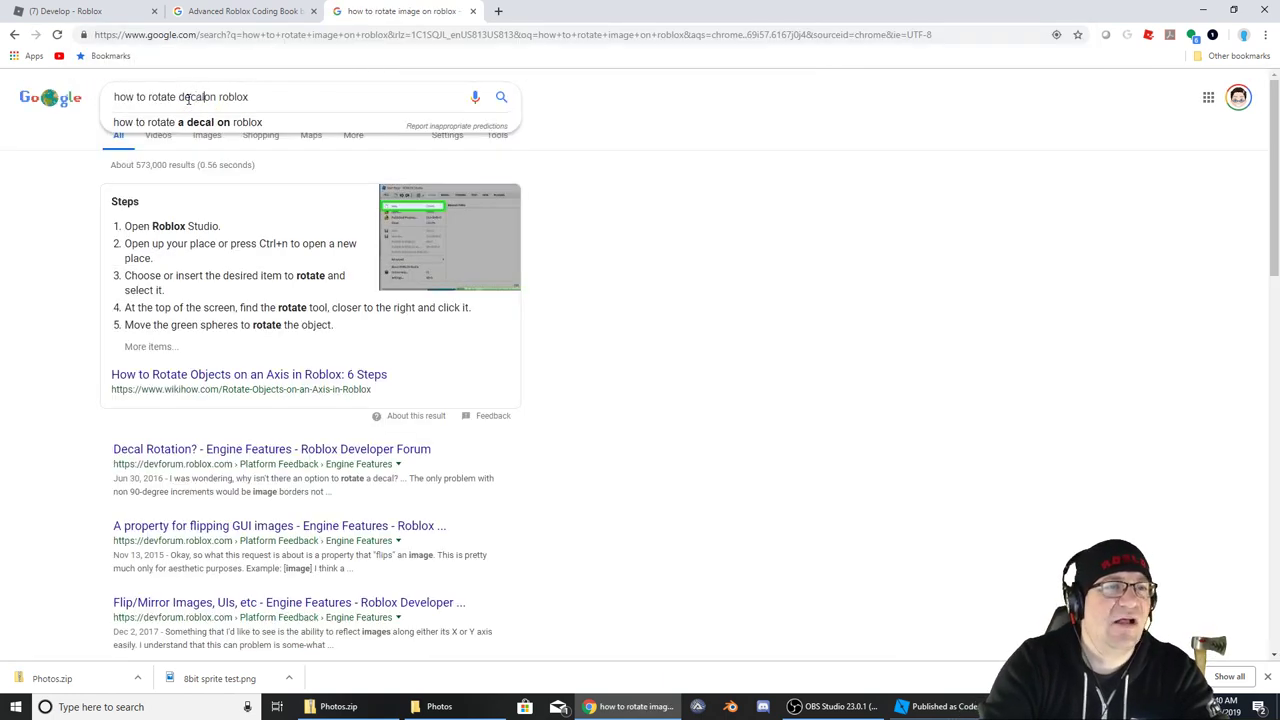
{"action": "key", "text": "Return"}
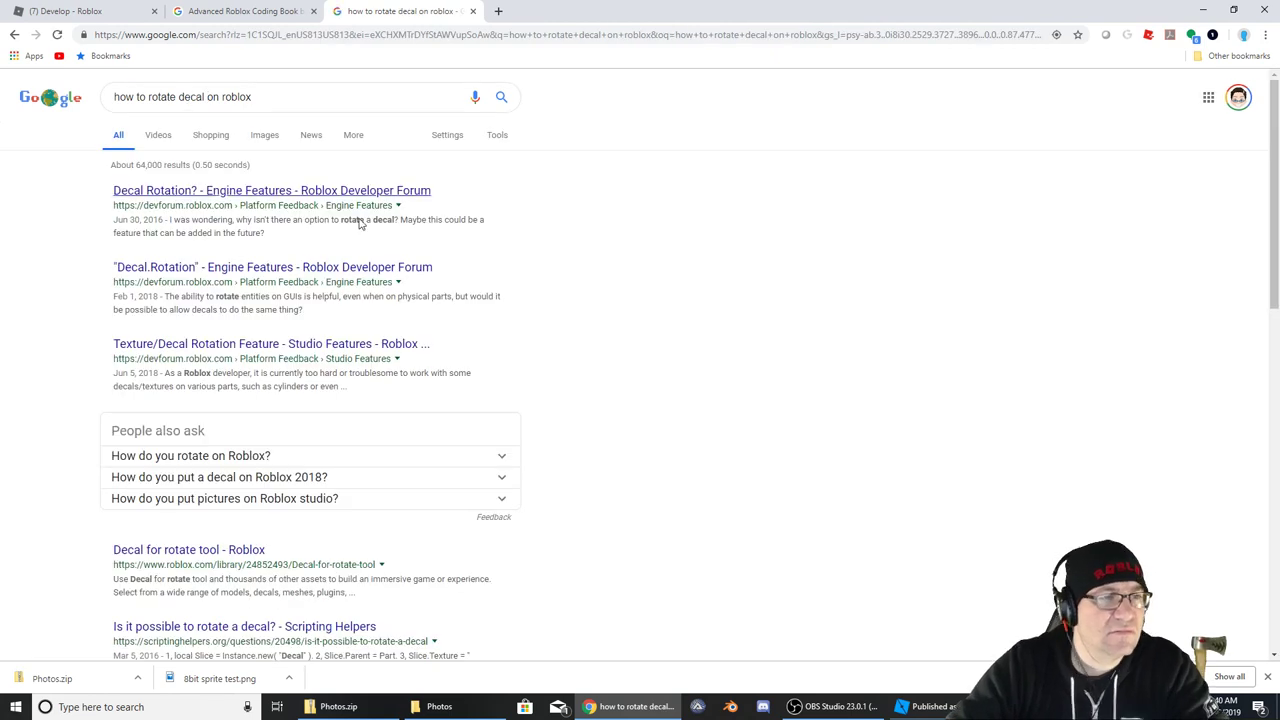
Open the "Decal Rotation?" thread on the Roblox Developer Forum and read its replies for ways to rotate a decal
{"action": "left_click", "coordinate": [242, 191]}
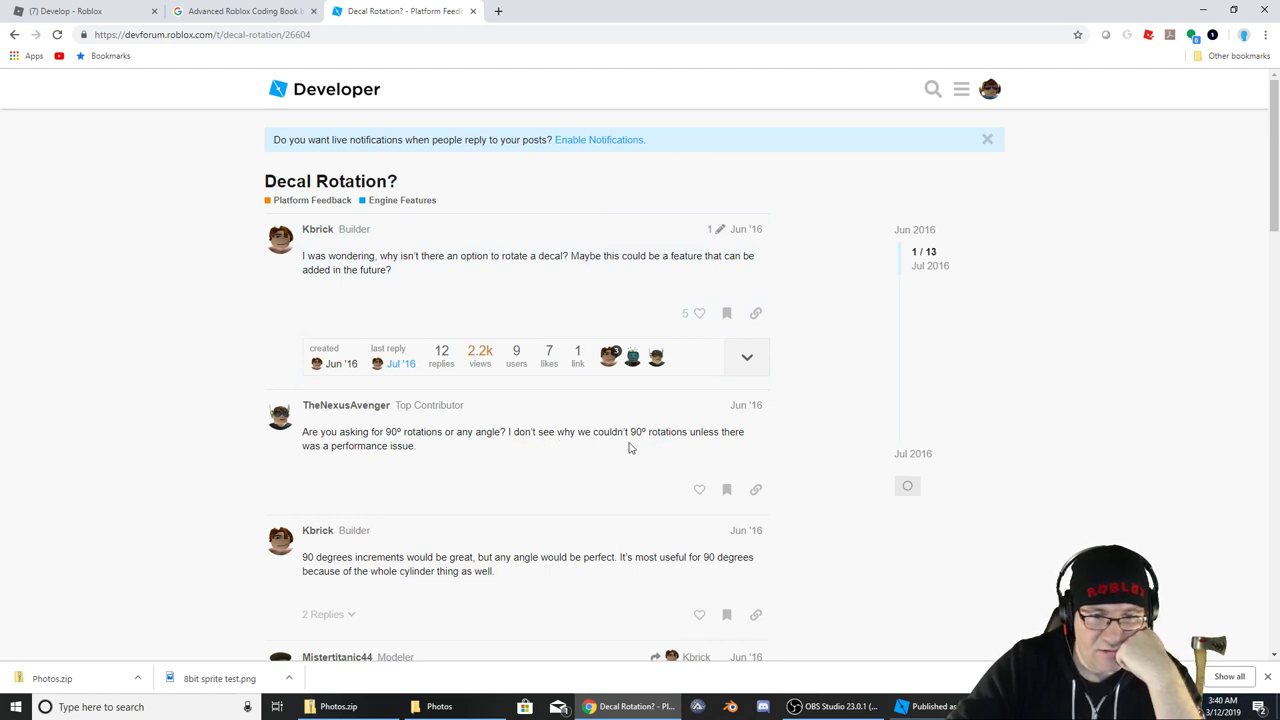
{"action": "scroll", "coordinate": [458, 467], "scroll_direction": "down", "scroll_amount": 2}
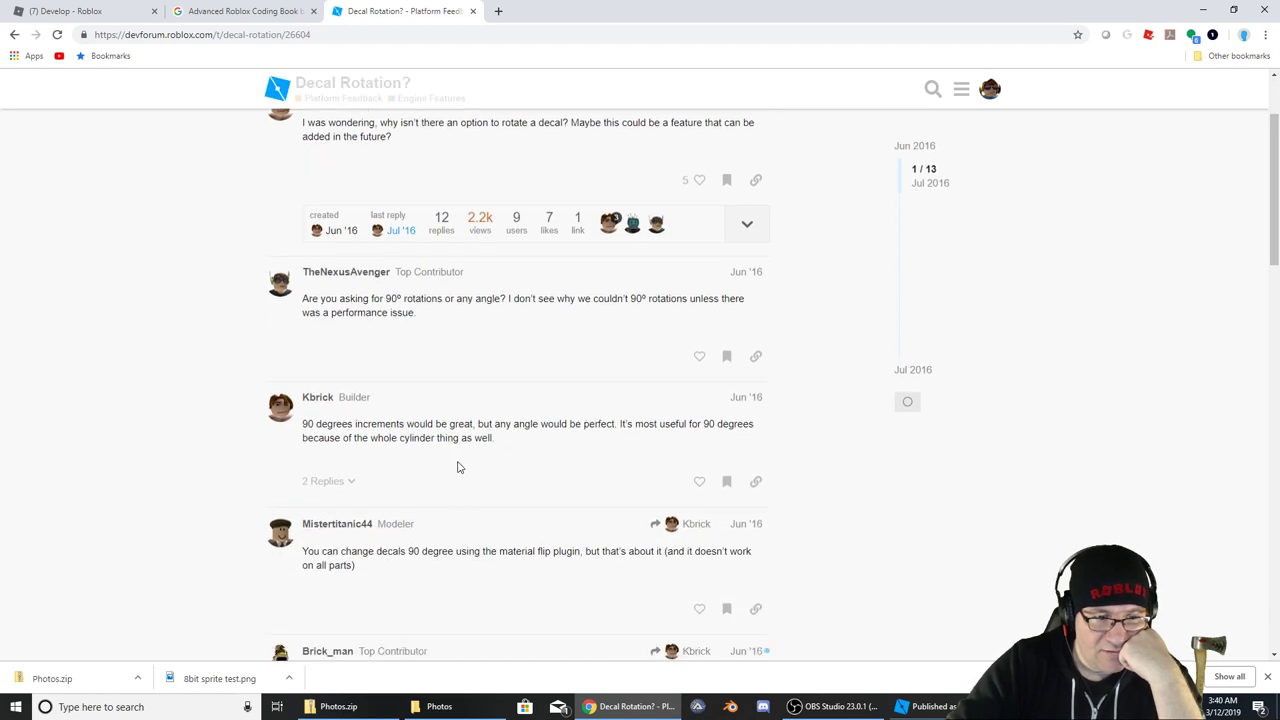
{"action": "scroll", "coordinate": [458, 467], "scroll_direction": "down", "scroll_amount": 2}
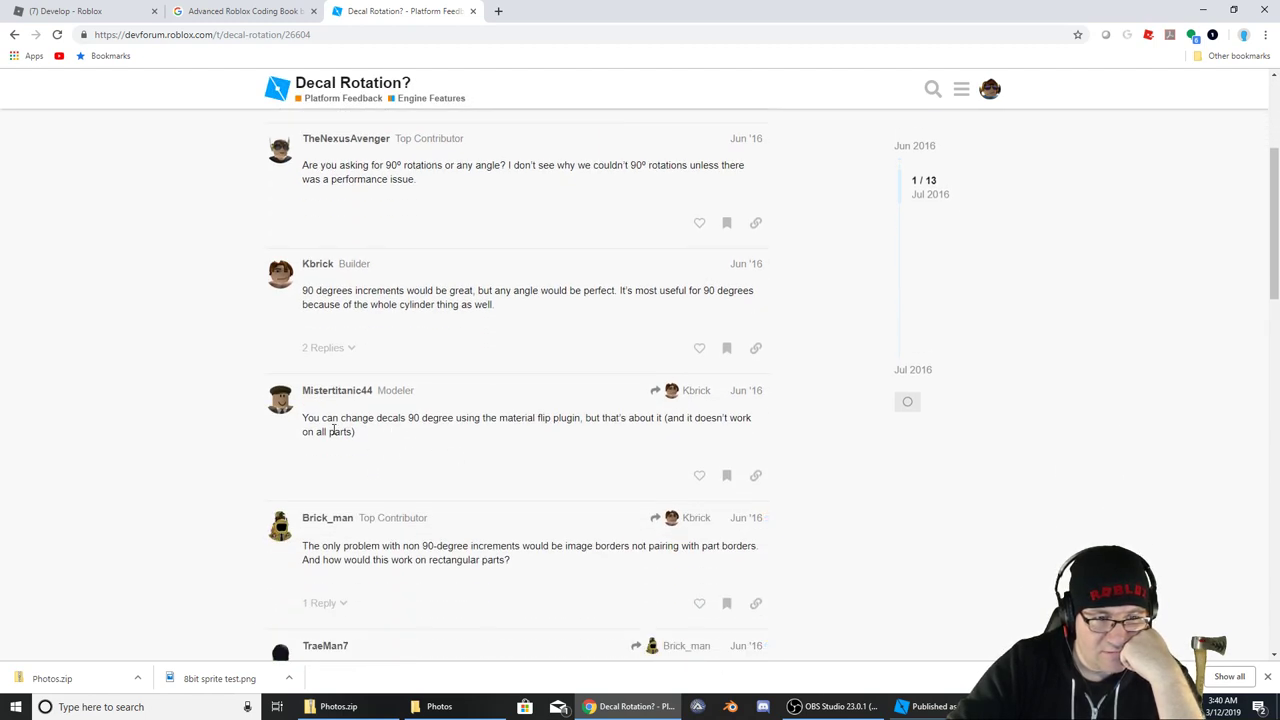
{"action": "left_click_drag", "start_coordinate": [358, 420], "coordinate": [575, 433]}
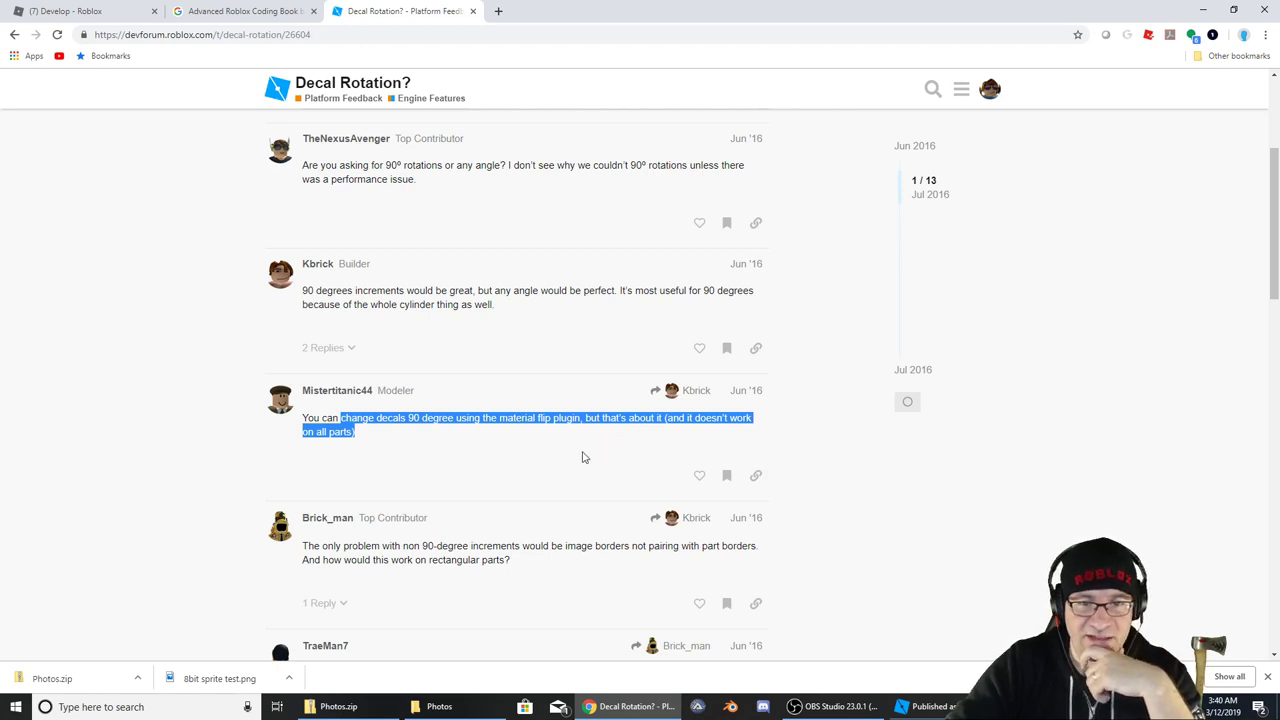
{"action": "scroll", "coordinate": [508, 456], "scroll_direction": "down", "scroll_amount": 2}
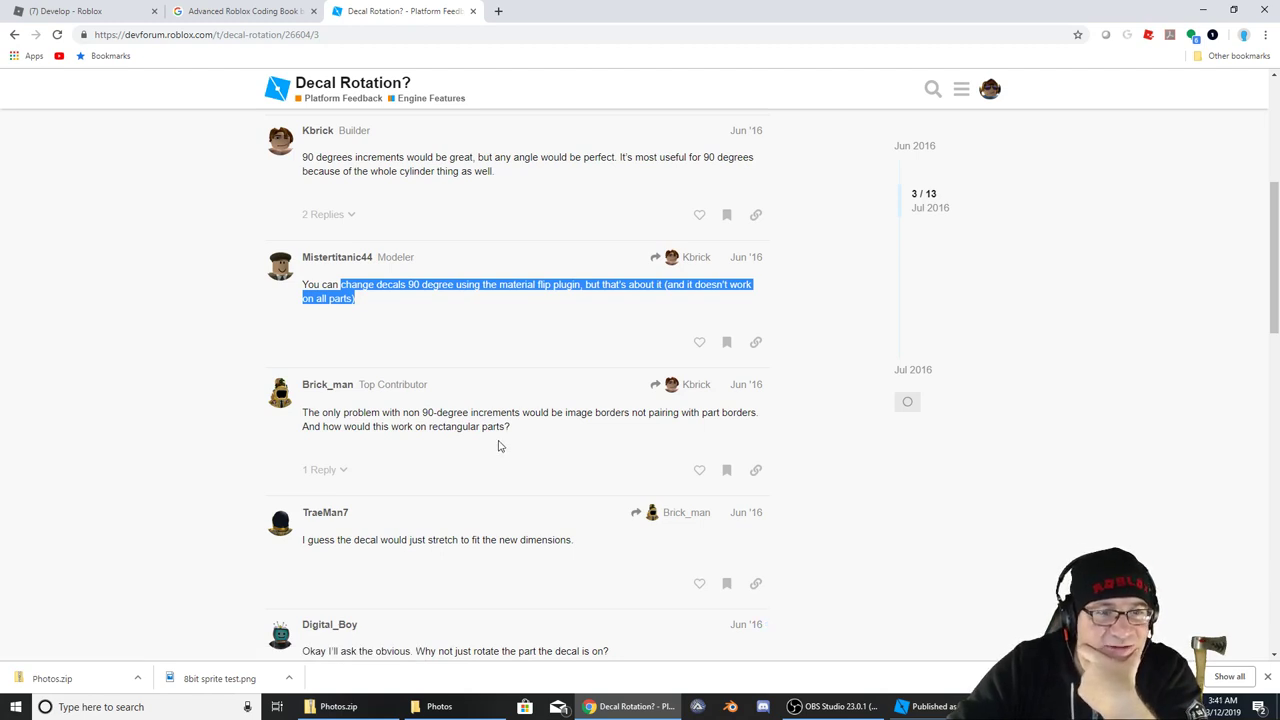
{"action": "scroll", "coordinate": [465, 453], "scroll_direction": "down", "scroll_amount": 1}
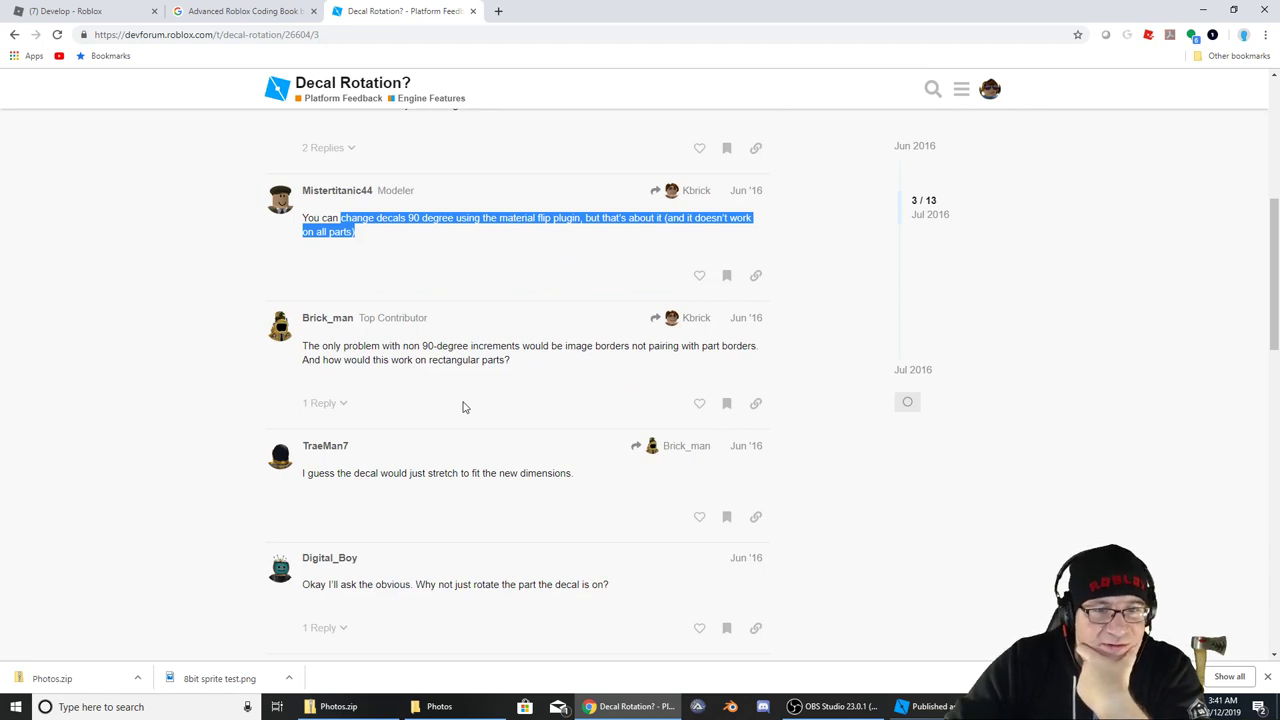
{"action": "scroll", "coordinate": [463, 407], "scroll_direction": "down", "scroll_amount": 3}
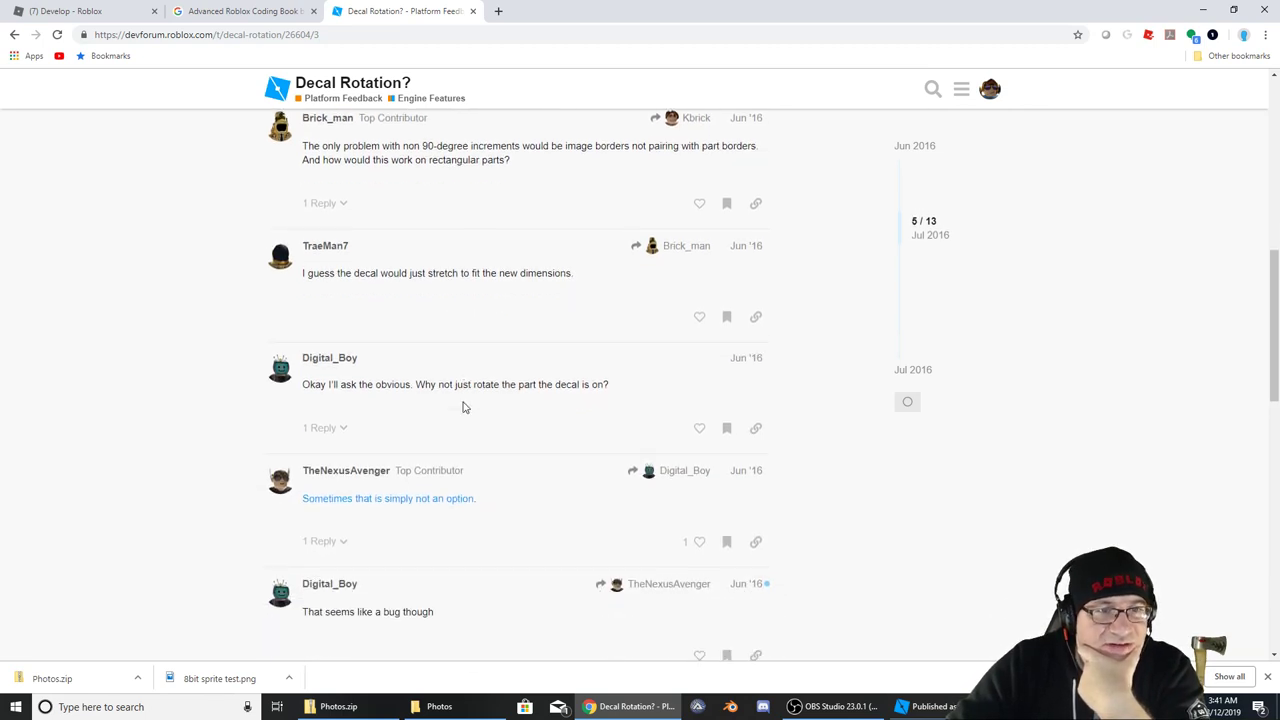
{"action": "scroll", "coordinate": [463, 407], "scroll_direction": "down", "scroll_amount": 1}
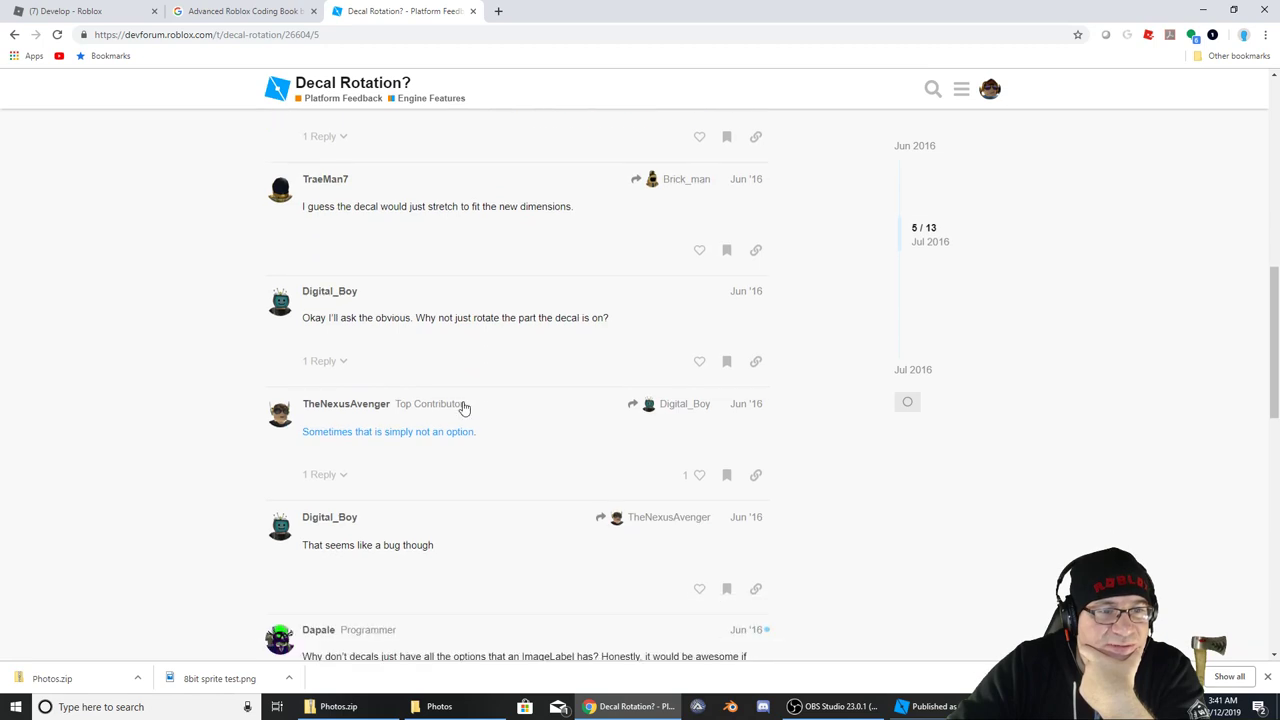
{"action": "scroll", "coordinate": [463, 407], "scroll_direction": "down", "scroll_amount": 2}
{"action": "scroll", "coordinate": [463, 407], "scroll_direction": "down", "scroll_amount": 1}
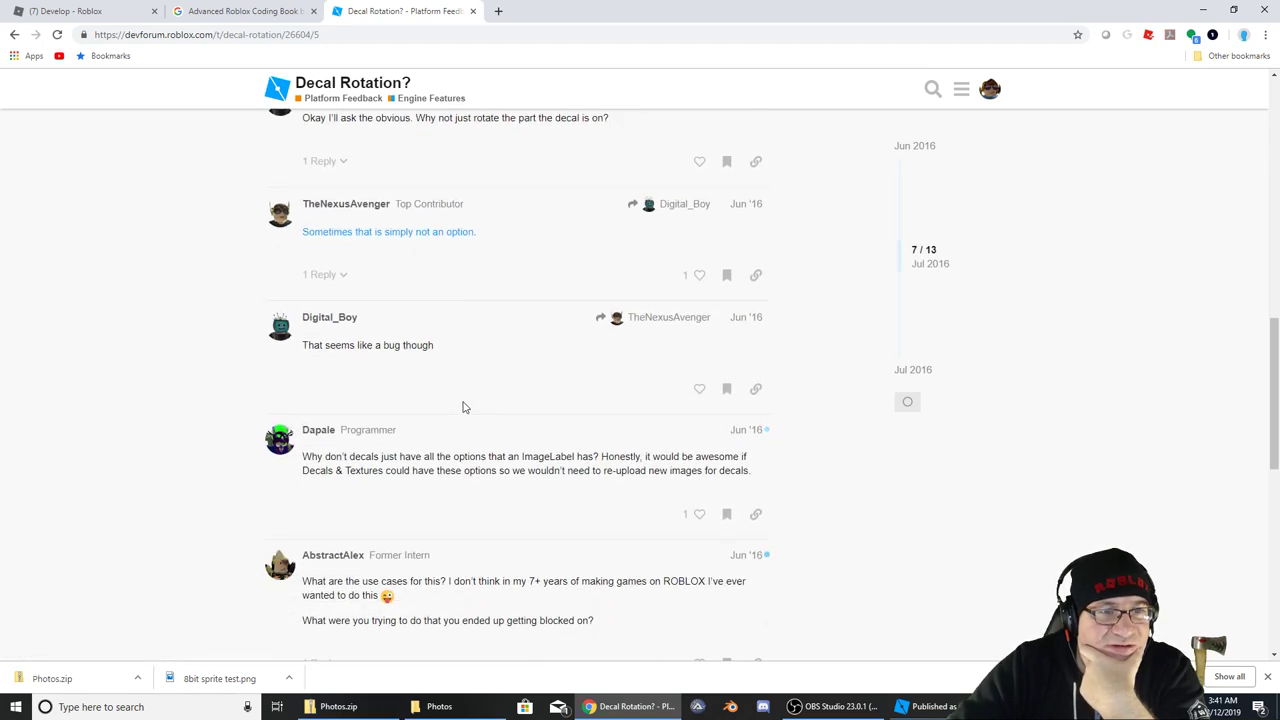
{"action": "scroll", "coordinate": [463, 407], "scroll_direction": "down", "scroll_amount": 2}
{"action": "scroll", "coordinate": [463, 407], "scroll_direction": "down", "scroll_amount": 1}
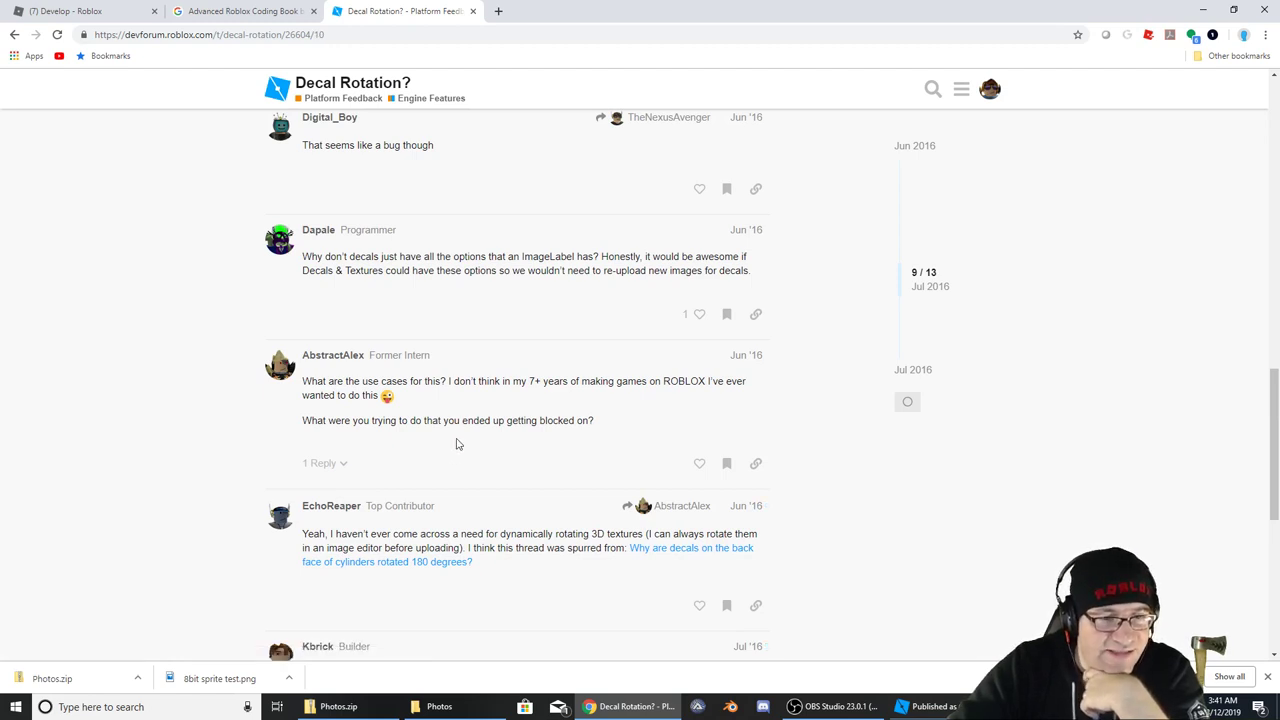
Switch back to Roblox Studio and insert an ImageLabel object into the book's SurfaceGui
{"action": "key", "text": "alt+Tab"}
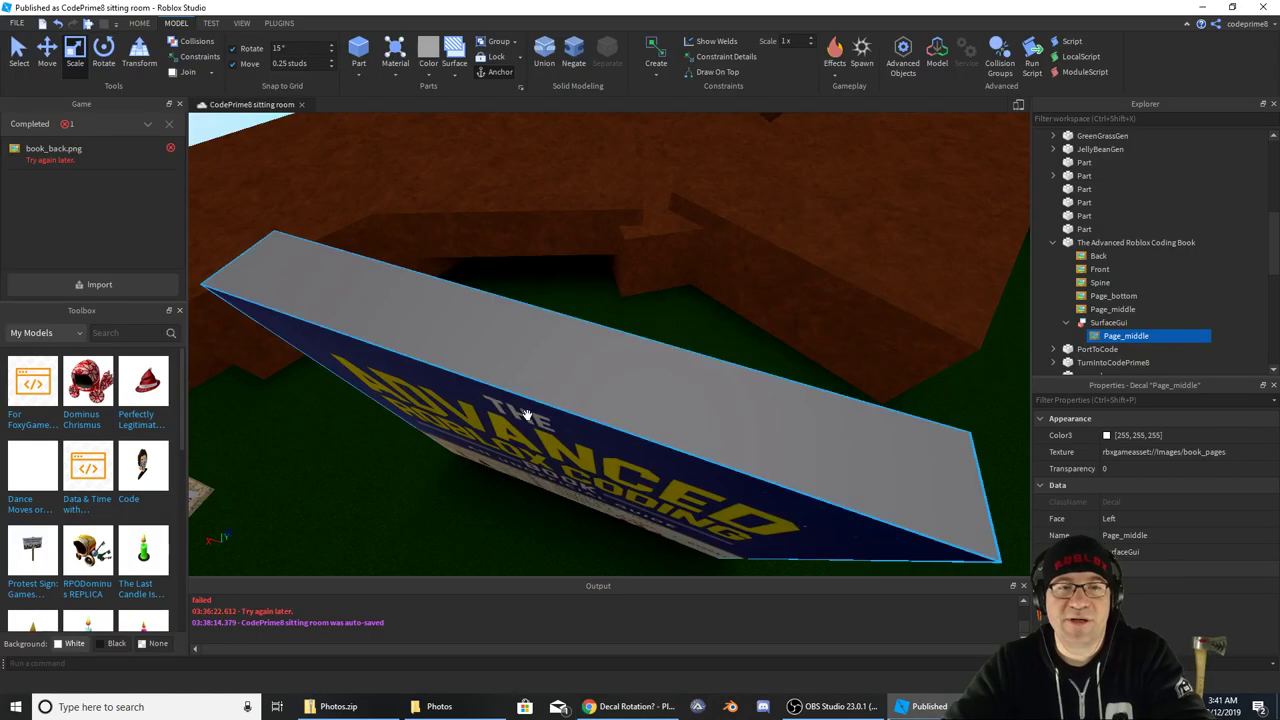
{"action": "left_click", "coordinate": [500, 350]}
{"action": "left_click", "coordinate": [1110, 322]}
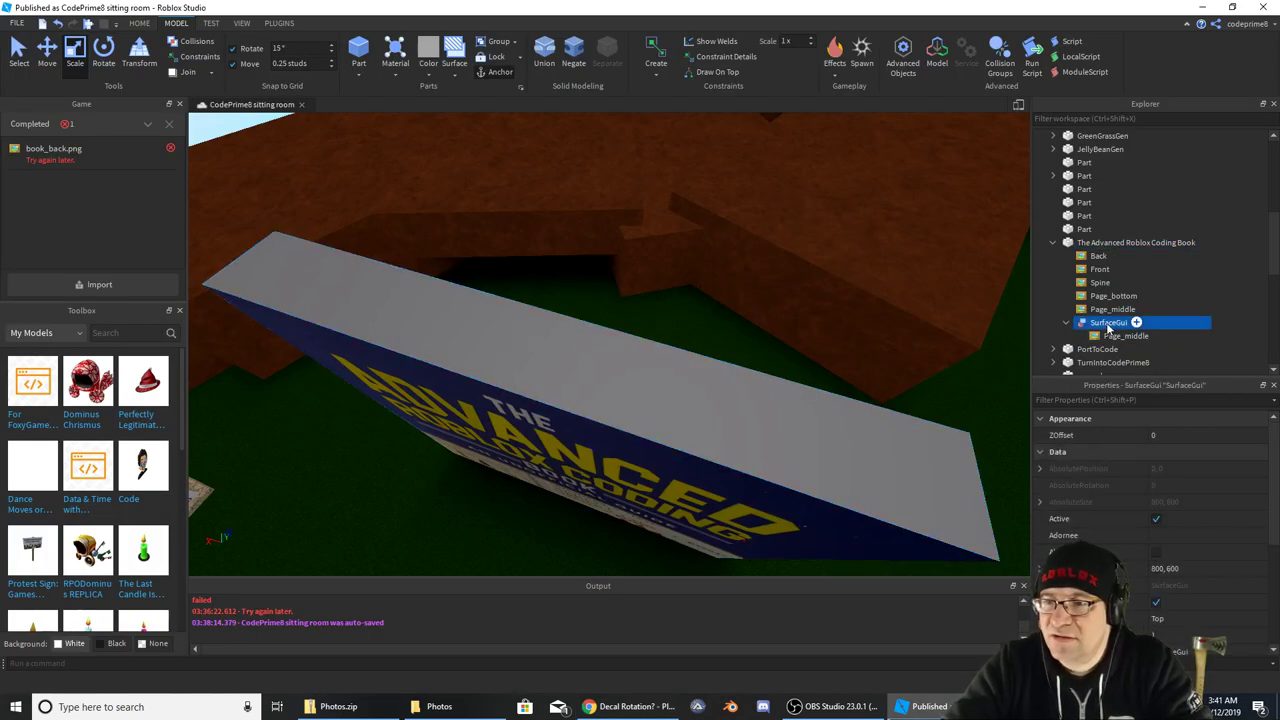
{"action": "right_click", "coordinate": [1110, 322]}
{"action": "mouse_move", "coordinate": [1193, 246]}
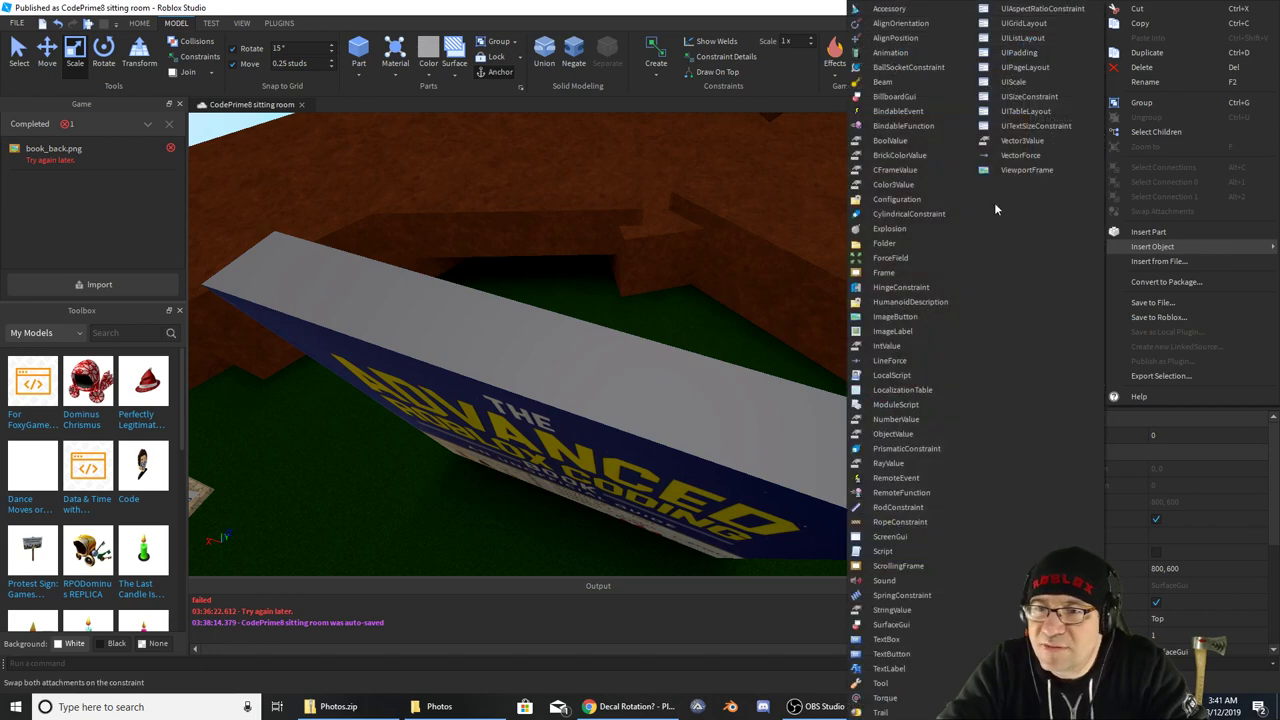
{"action": "left_click", "coordinate": [904, 331]}
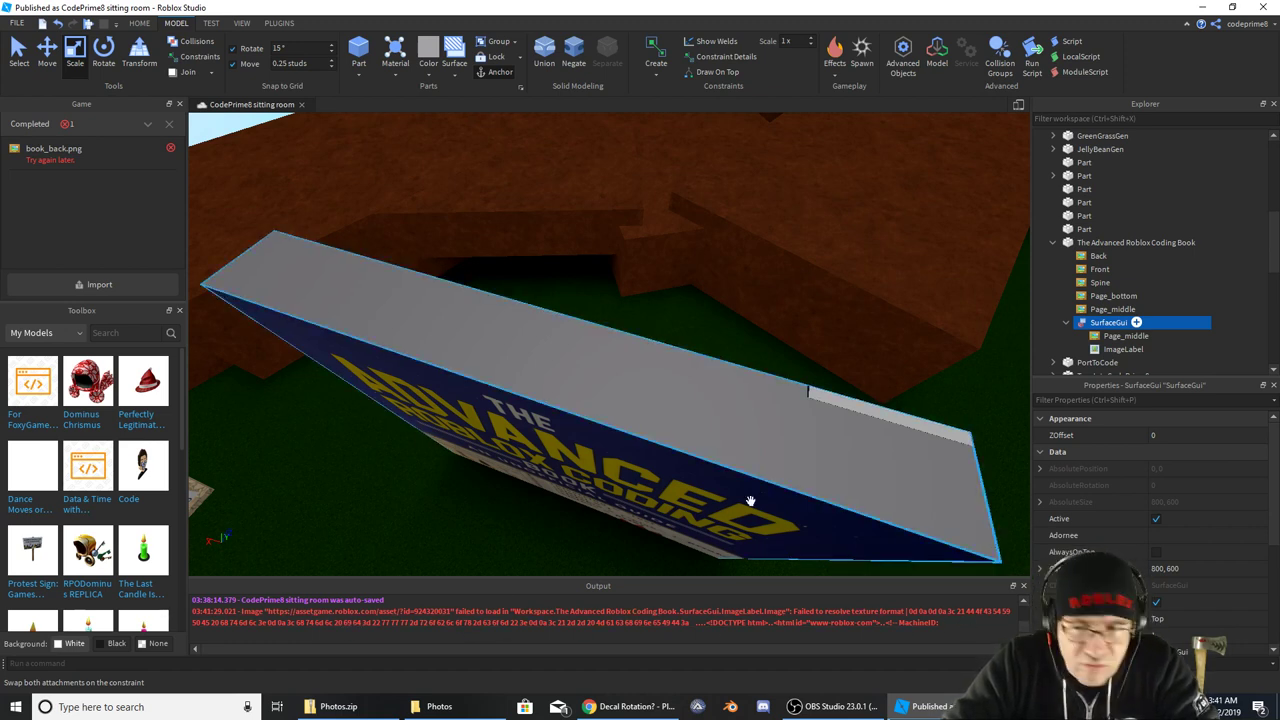
Delete the Page_middle decal from inside the SurfaceGui
{"action": "left_click", "coordinate": [1110, 336]}
{"action": "right_click", "coordinate": [1110, 336]}
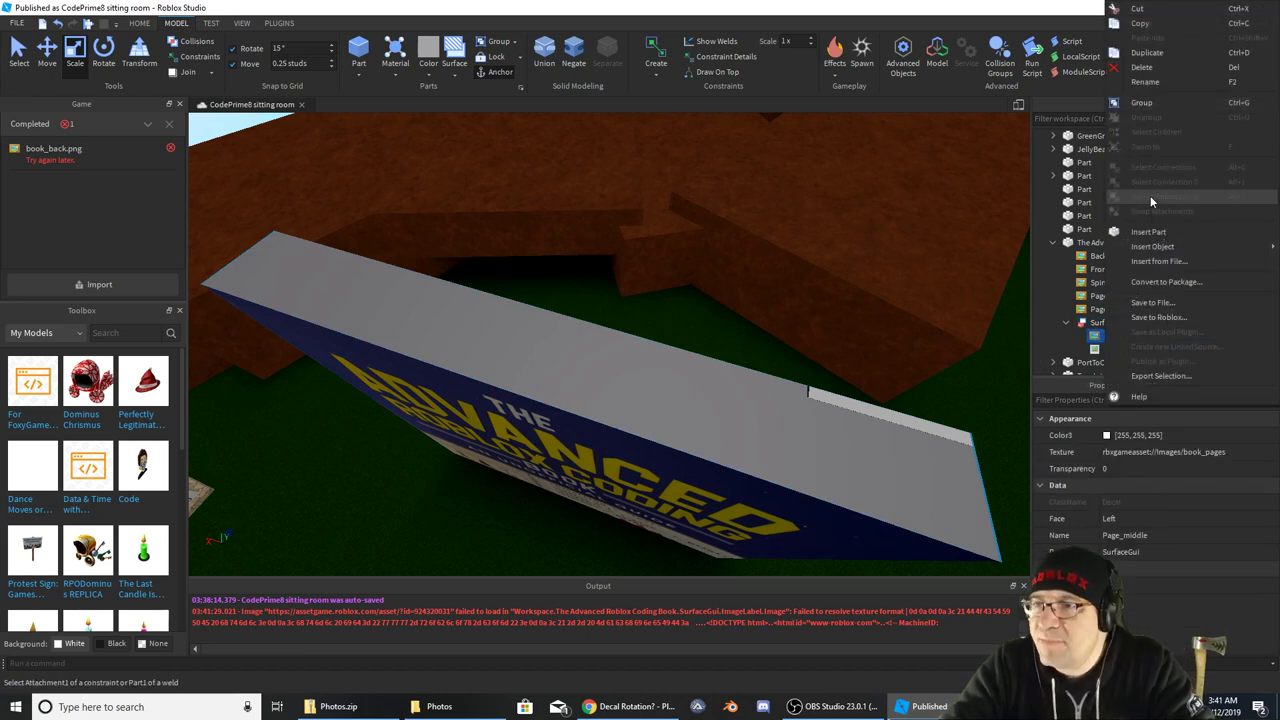
{"action": "left_click", "coordinate": [1137, 68]}
Examine how the ImageLabel sits on the book's top face and look through its properties
{"action": "left_click", "coordinate": [1122, 336]}
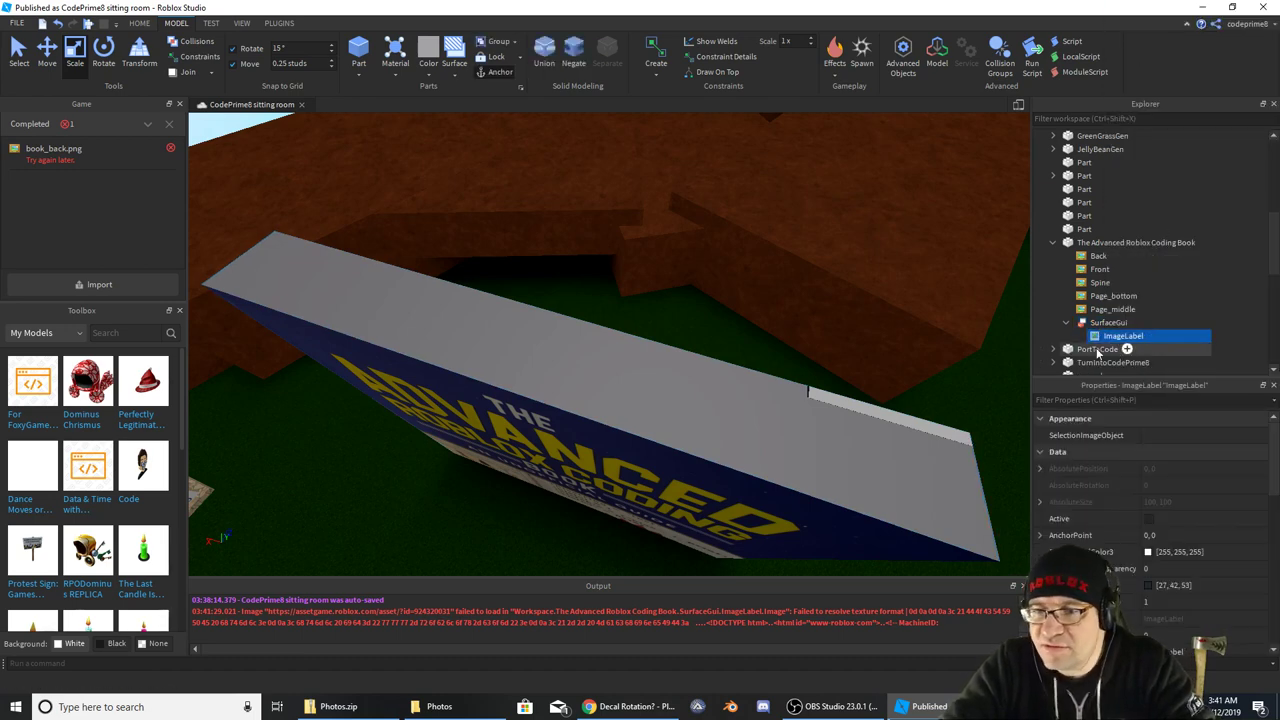
{"action": "right_click_drag", "start_coordinate": [968, 422], "coordinate": [970, 428]}
{"action": "scroll", "coordinate": [970, 428], "scroll_direction": "up", "scroll_amount": 3}
{"action": "scroll", "coordinate": [969, 427], "scroll_direction": "down", "scroll_amount": 2}
{"action": "left_click", "coordinate": [1108, 323]}
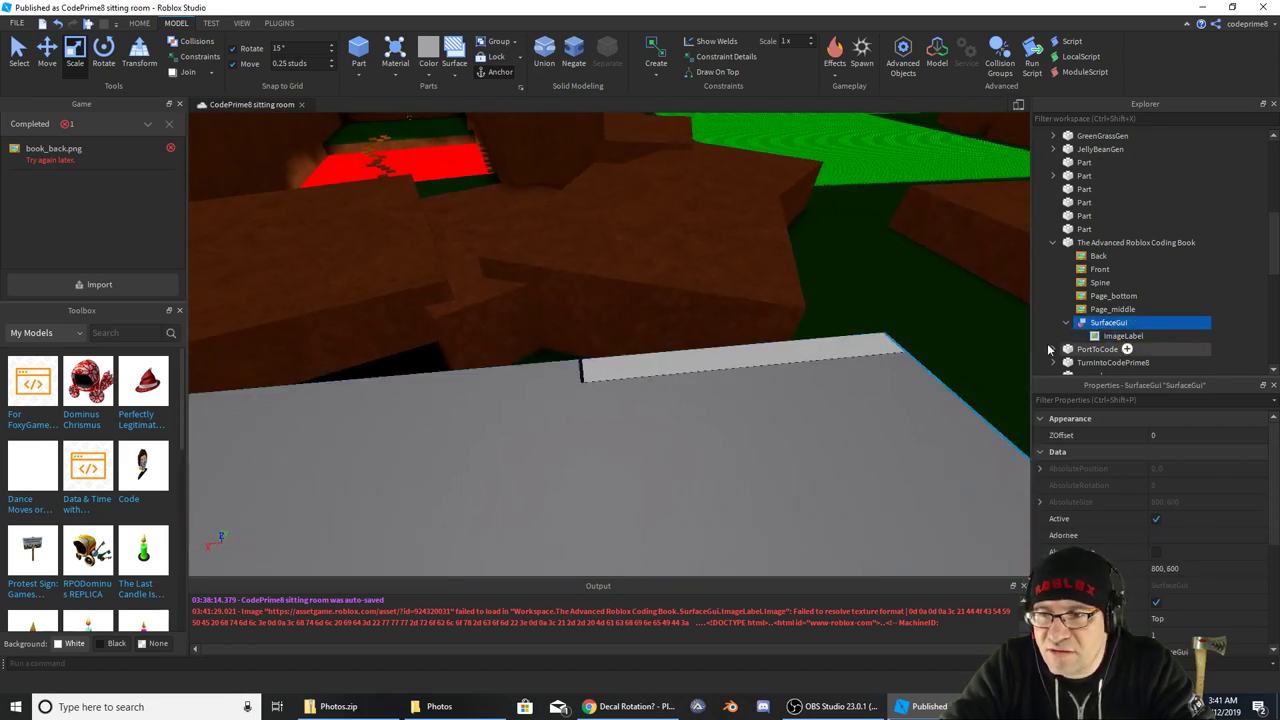
{"action": "left_click", "coordinate": [1122, 336]}
{"action": "scroll", "coordinate": [1210, 506], "scroll_direction": "down", "scroll_amount": 3}
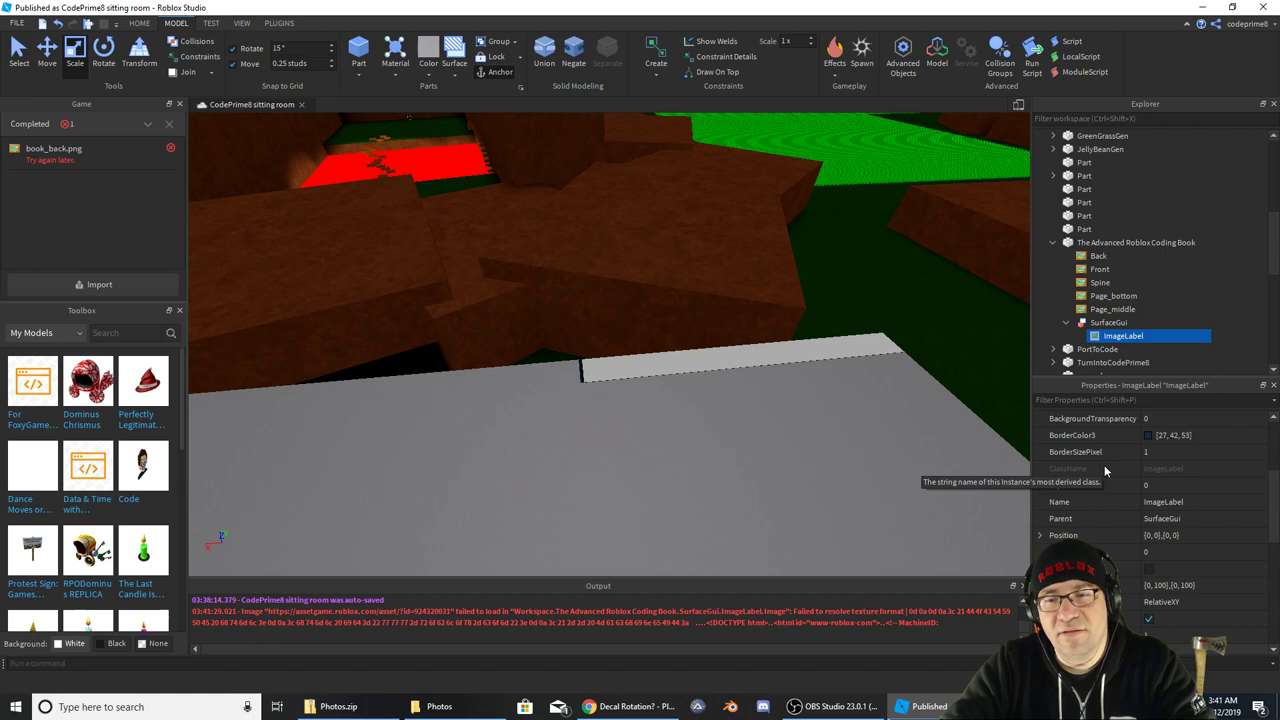
{"action": "scroll", "coordinate": [914, 384], "scroll_direction": "down", "scroll_amount": 5}
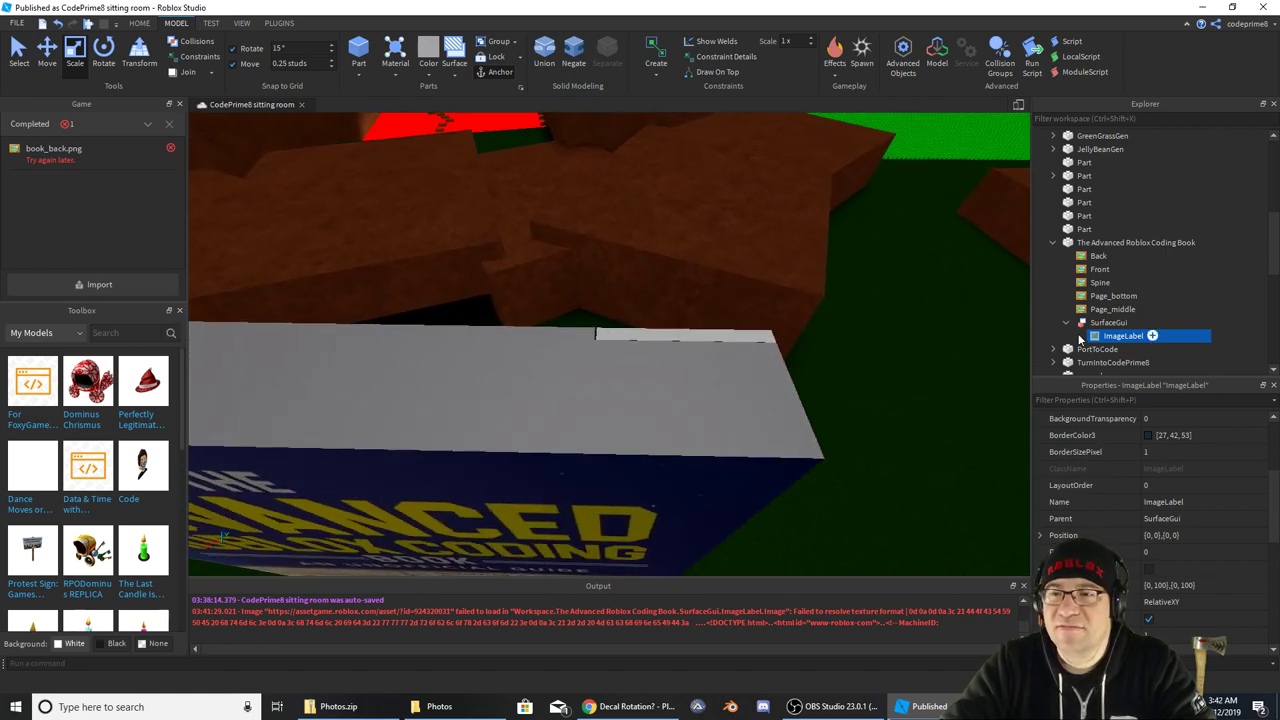
Delete the SurfaceGui with its ImageLabel from the book part
{"action": "right_click", "coordinate": [1105, 322]}
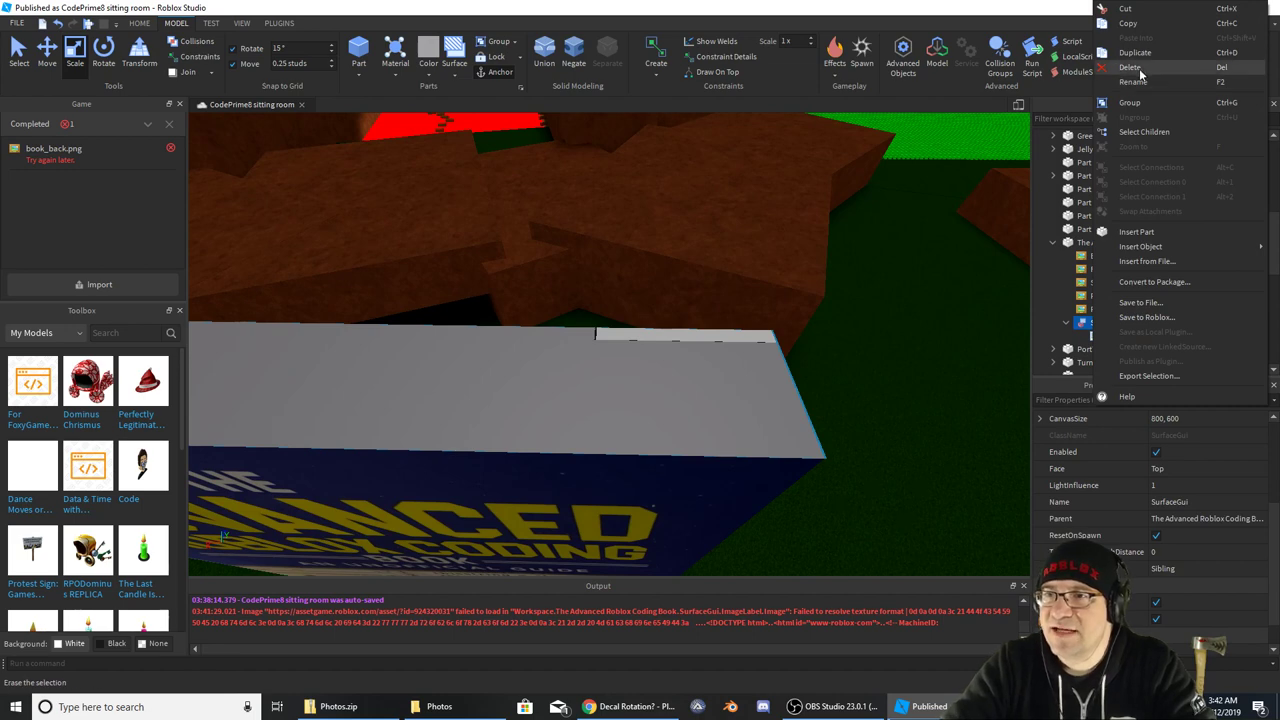
{"action": "left_click", "coordinate": [1130, 67]}
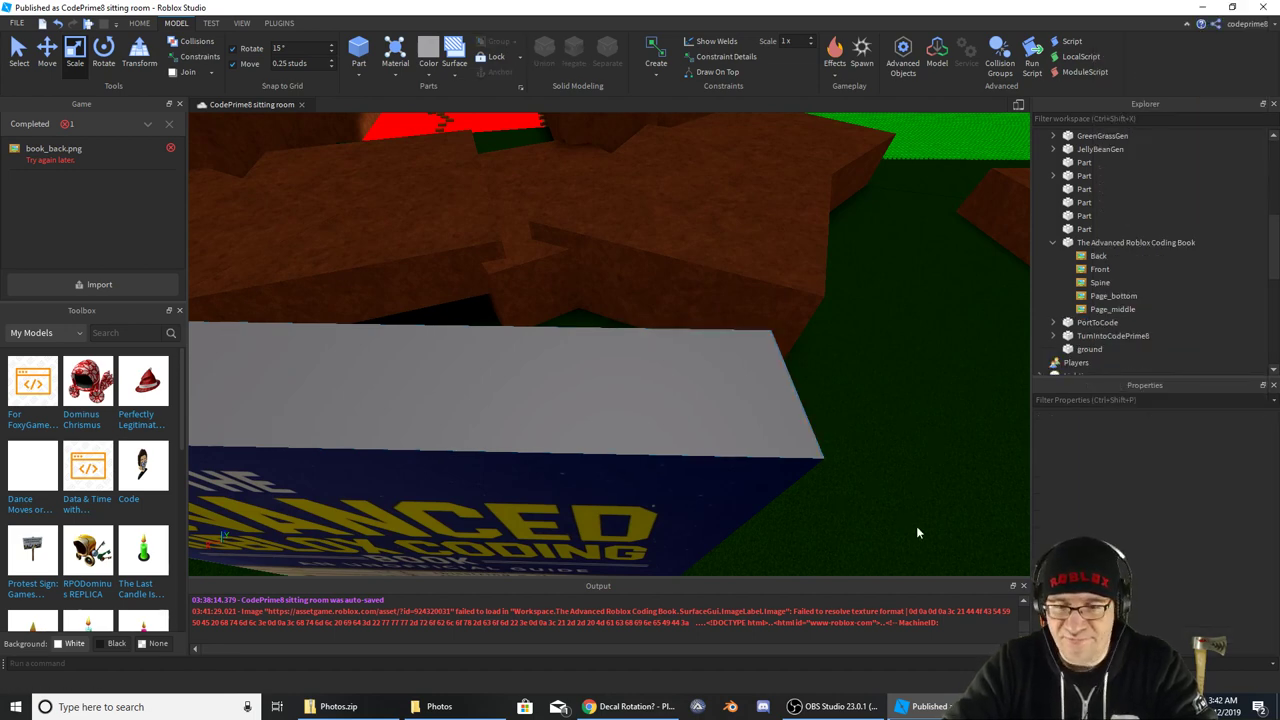
Launch GIMP and open the recently used image book_pages.png
{"action": "key", "text": "super"}
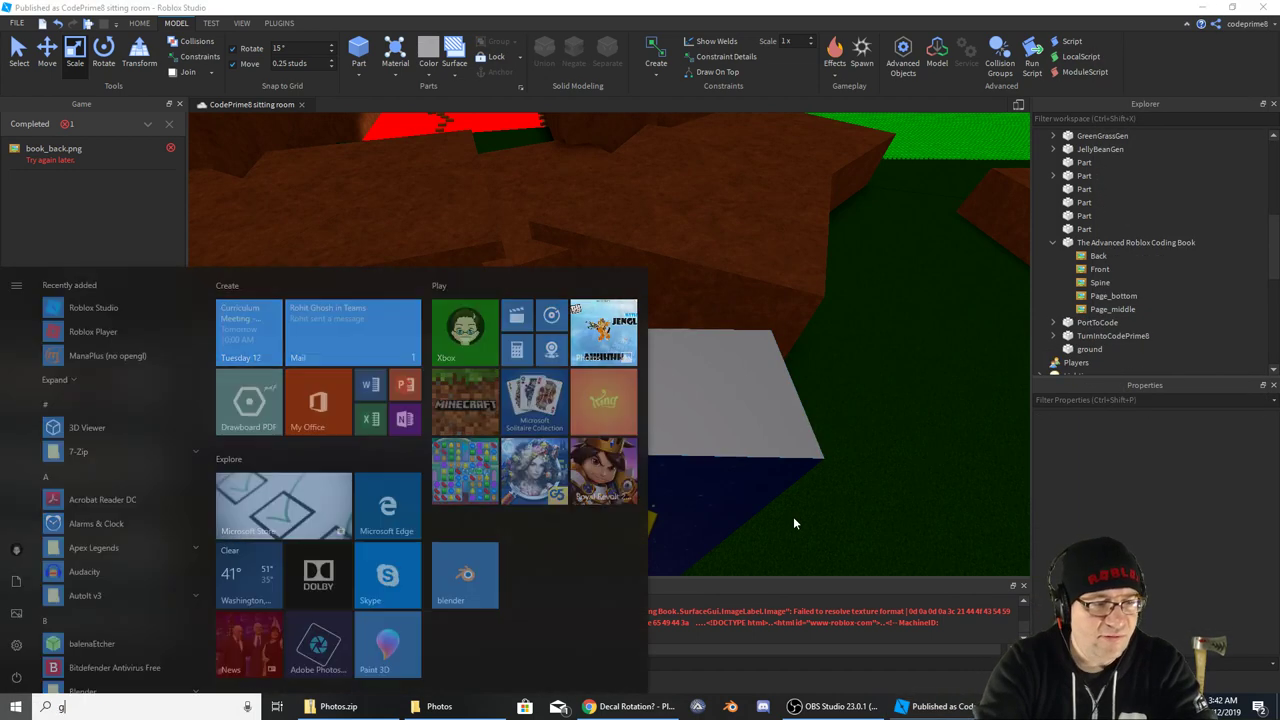
{"action": "type", "text": "gimp"}
{"action": "key", "text": "Return"}
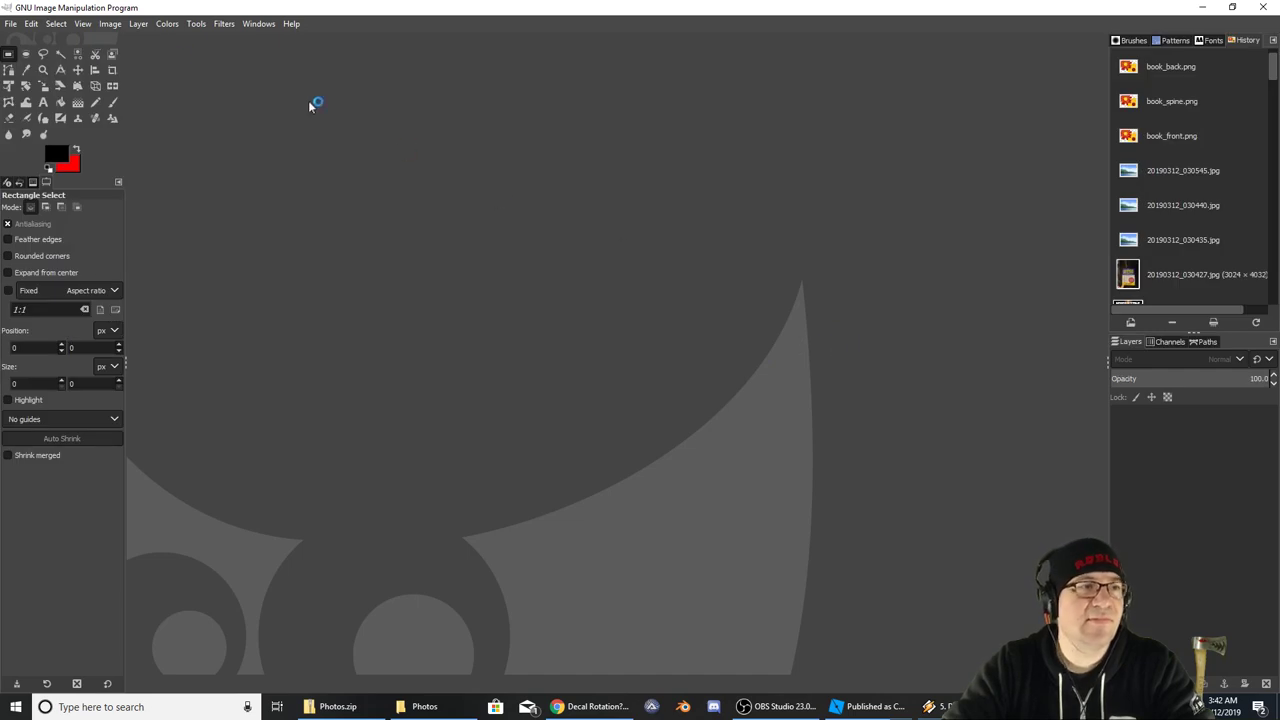
{"action": "left_click", "coordinate": [12, 24]}
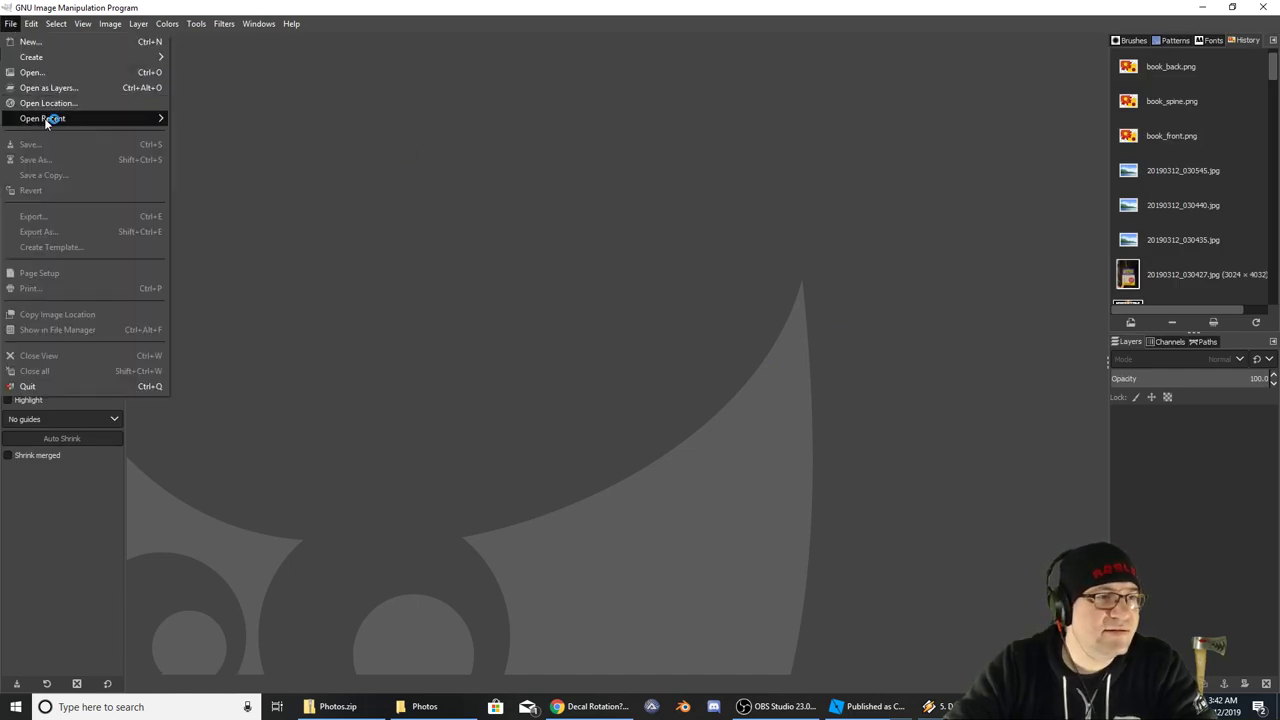
{"action": "mouse_move", "coordinate": [45, 122]}
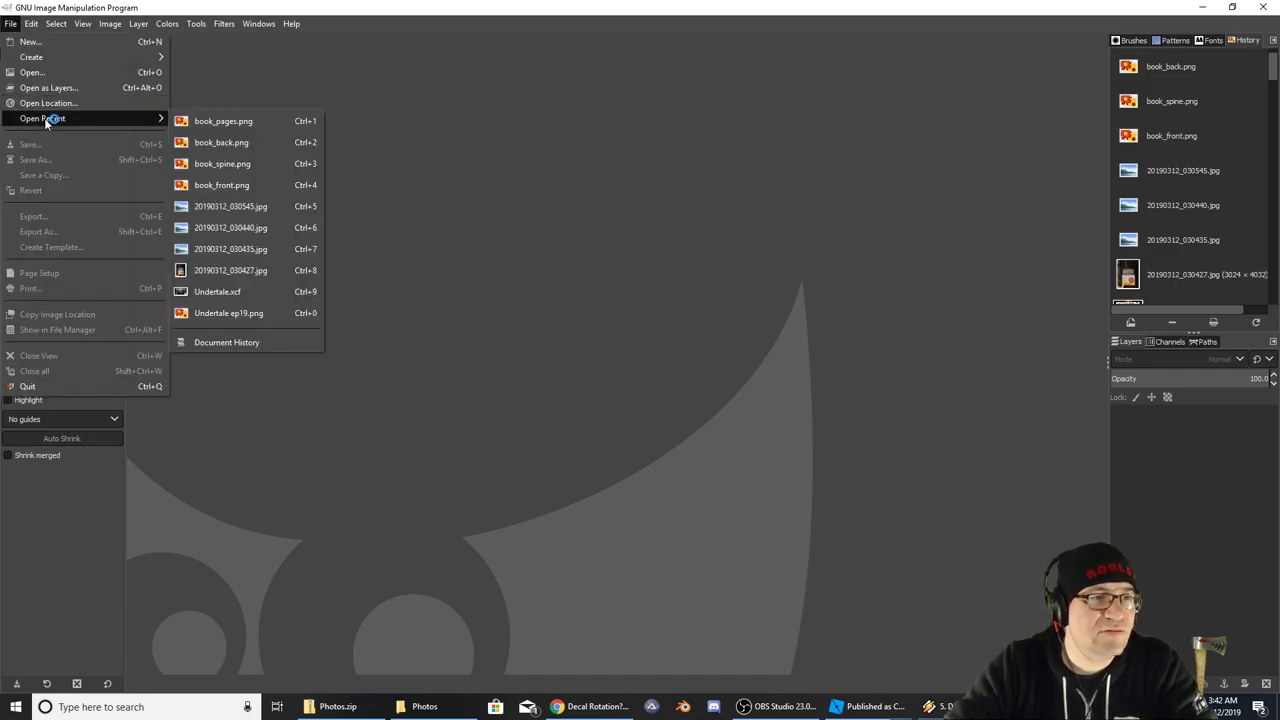
{"action": "left_click", "coordinate": [240, 121]}
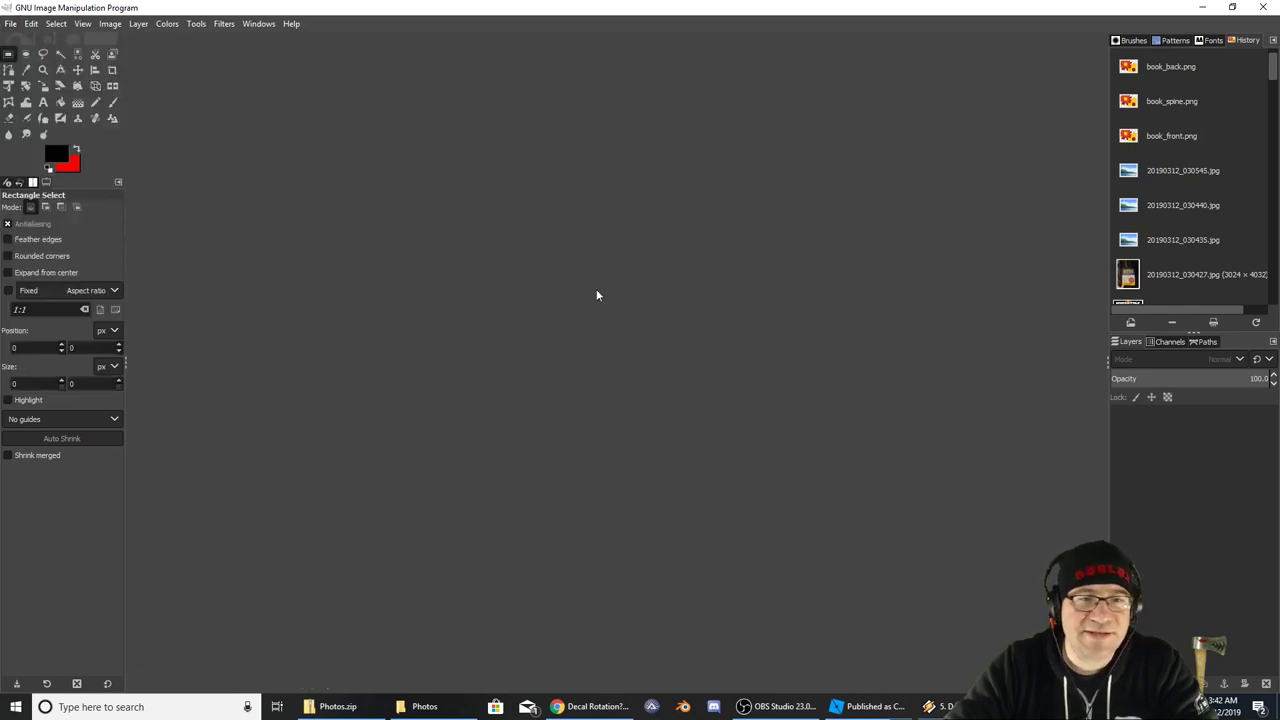
{"action": "left_click", "coordinate": [110, 23]}
{"action": "left_click", "coordinate": [123, 7]}
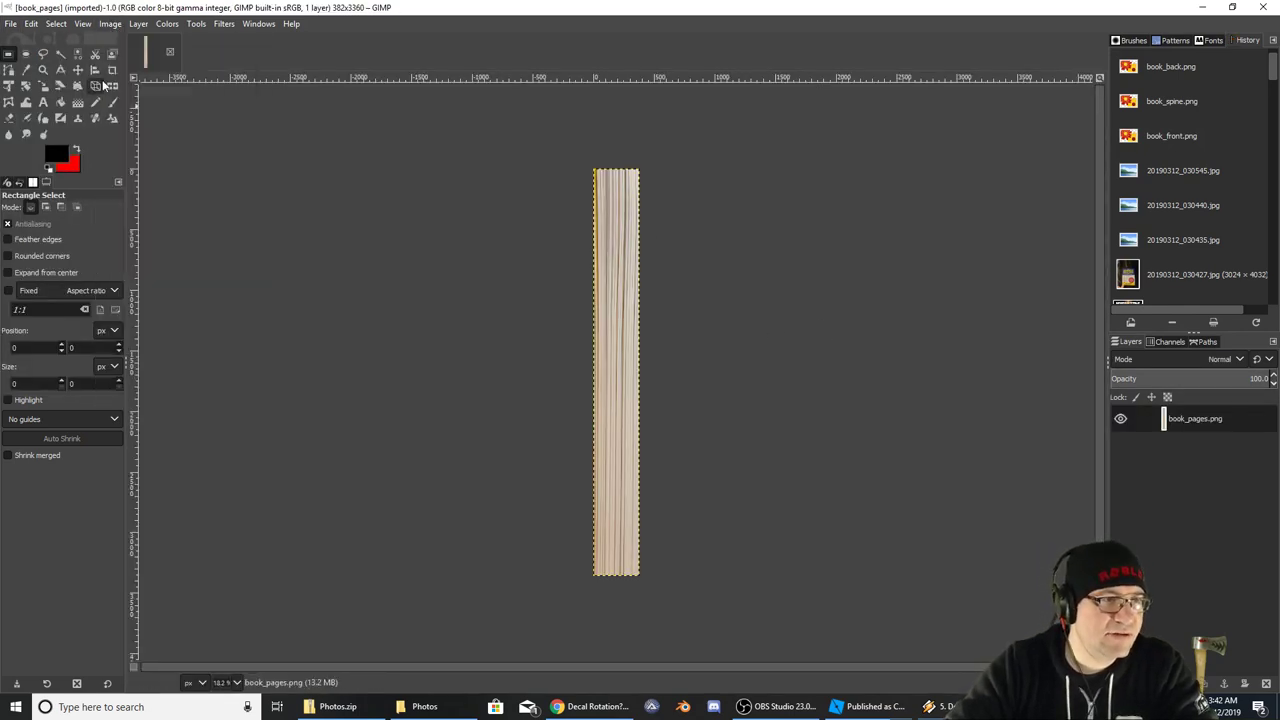
Rotate the book_pages.png layer by 90 degrees about its centre
{"action": "left_click", "coordinate": [26, 86]}
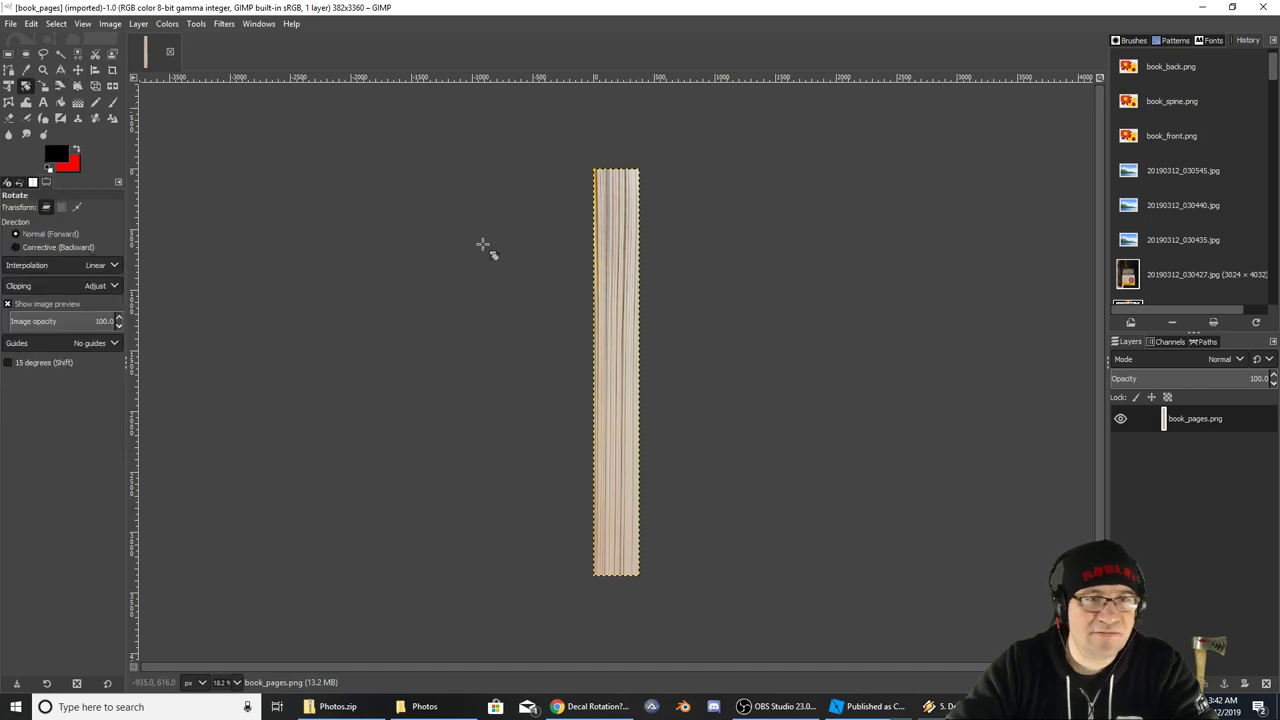
{"action": "left_click", "coordinate": [618, 255]}
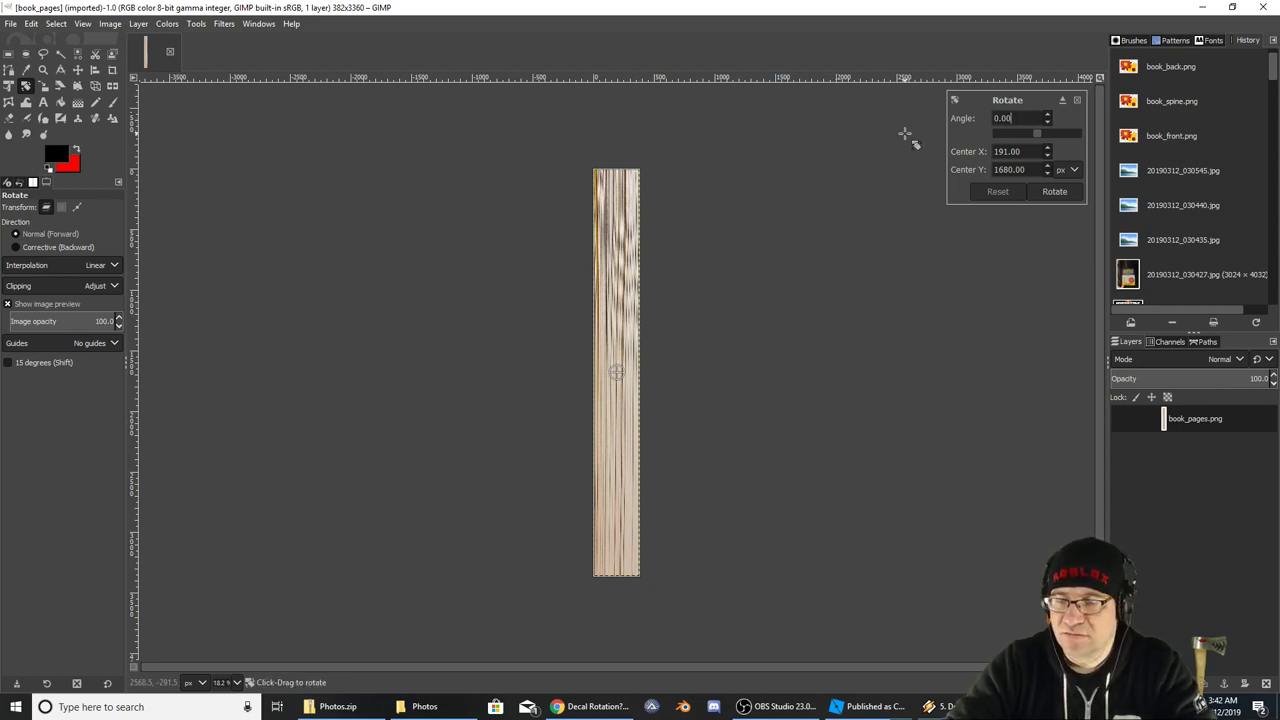
{"action": "type", "text": "90"}
{"action": "key", "text": "Tab"}
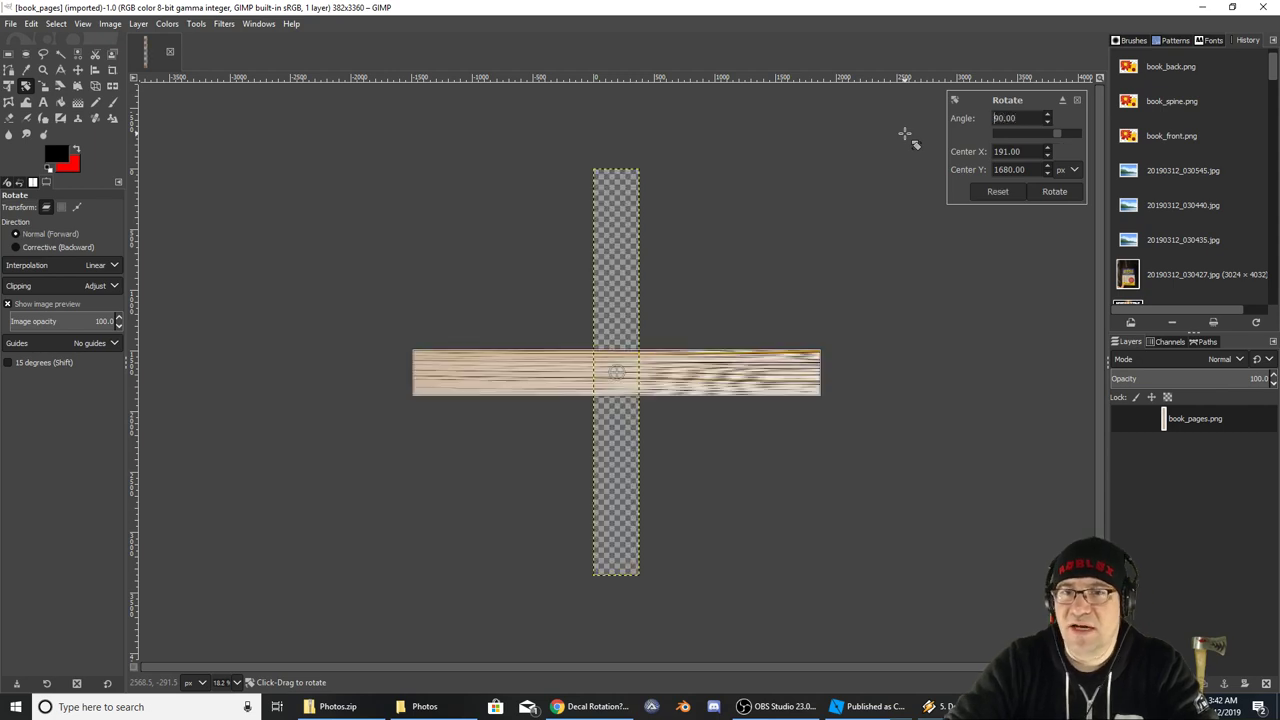
{"action": "left_click", "coordinate": [1054, 191]}
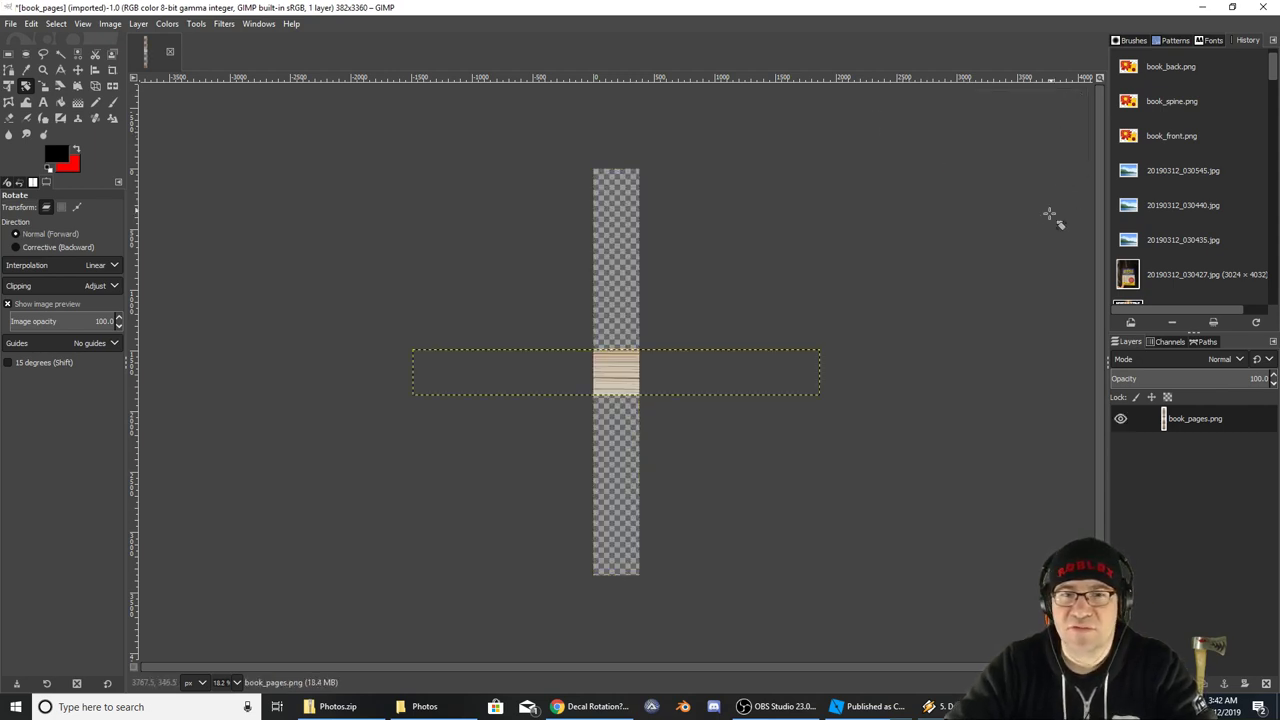
Try to fit the image to the rotated layer using Zealous Crop and Crop to Content
{"action": "left_click", "coordinate": [110, 23]}
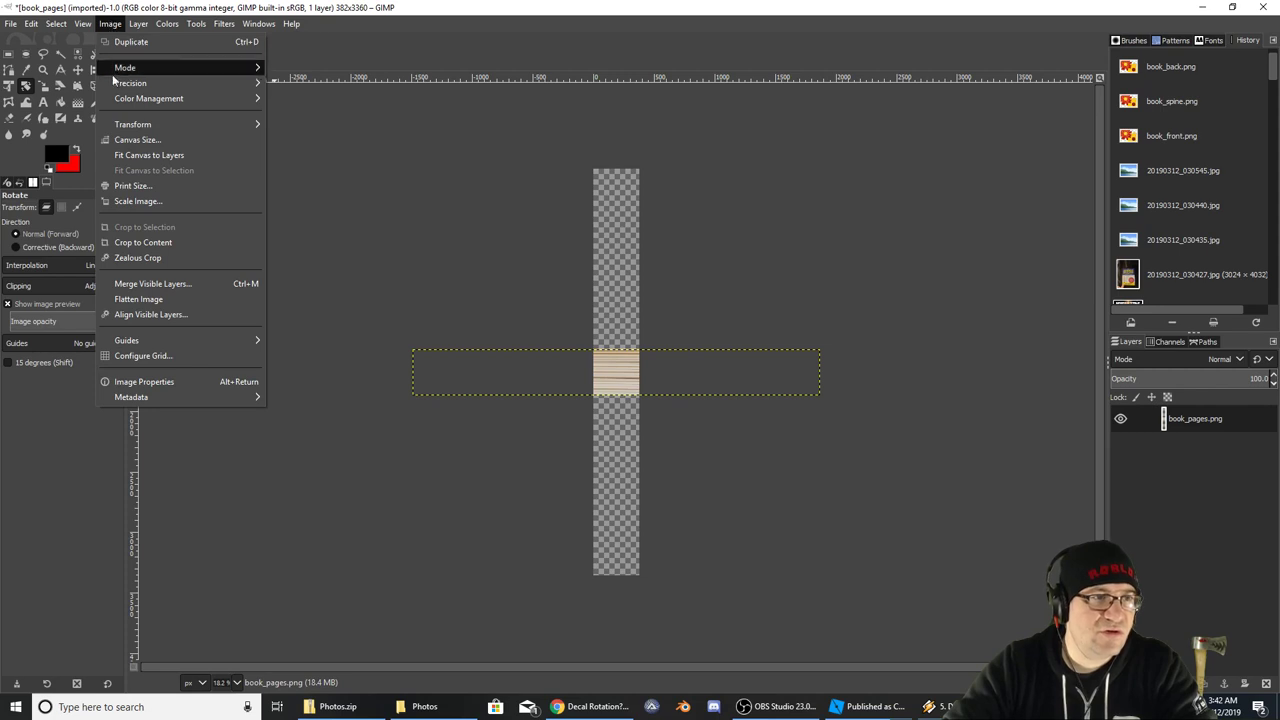
{"action": "left_click", "coordinate": [171, 258]}
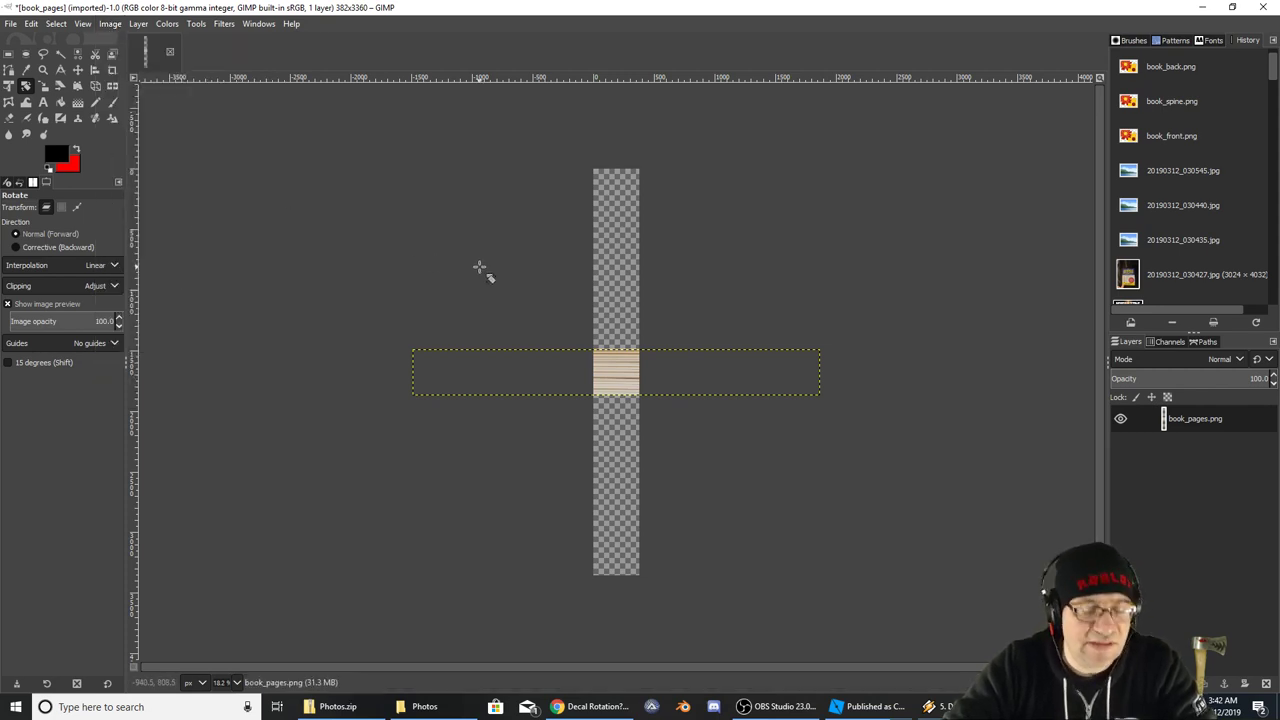
{"action": "left_click", "coordinate": [110, 23]}
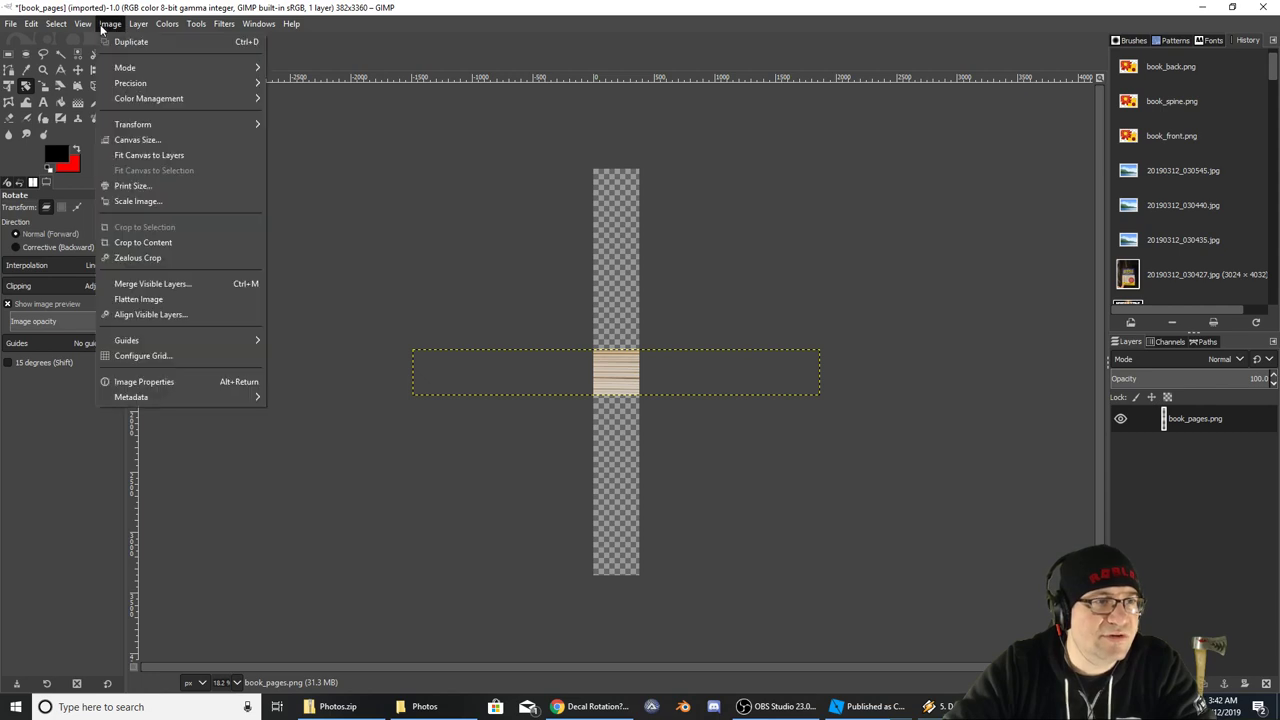
{"action": "left_click", "coordinate": [168, 243]}
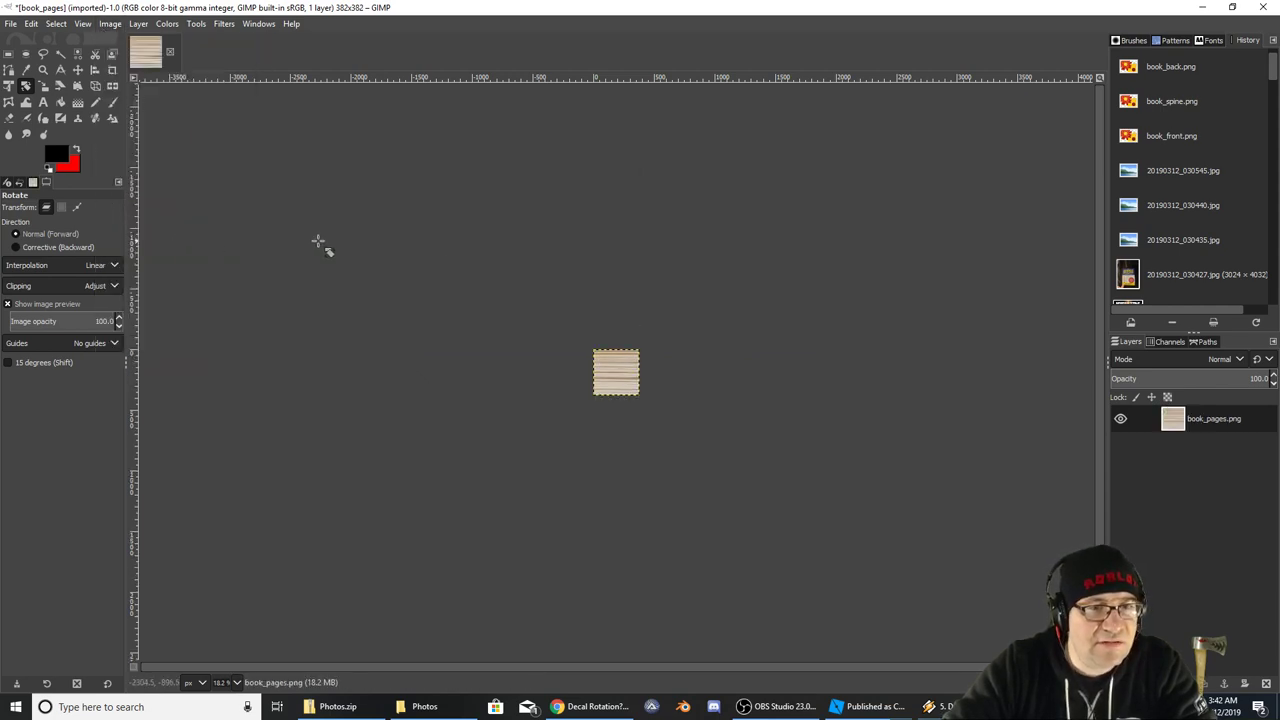
{"action": "key", "text": "ctrl+z"}
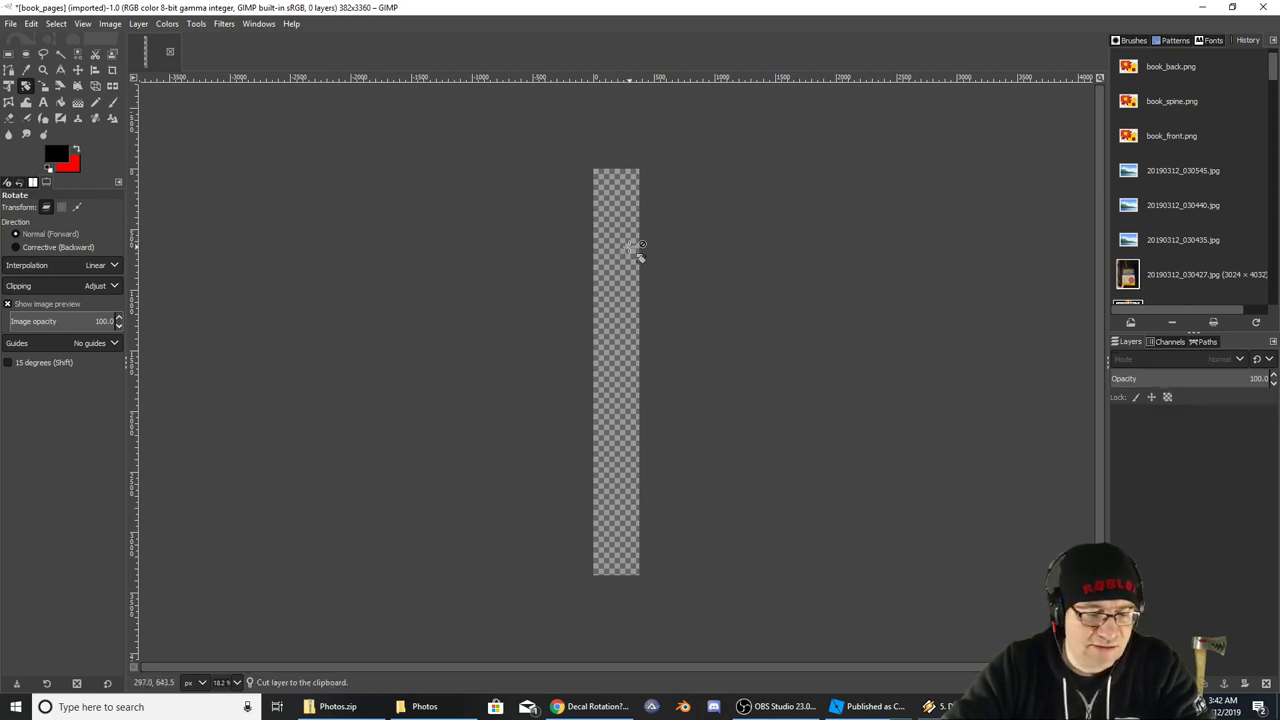
Paste the cut page layer back and add a transparent layer of 382 × 3360 px
{"action": "key", "text": "ctrl+v"}
{"action": "right_click", "coordinate": [1200, 422]}
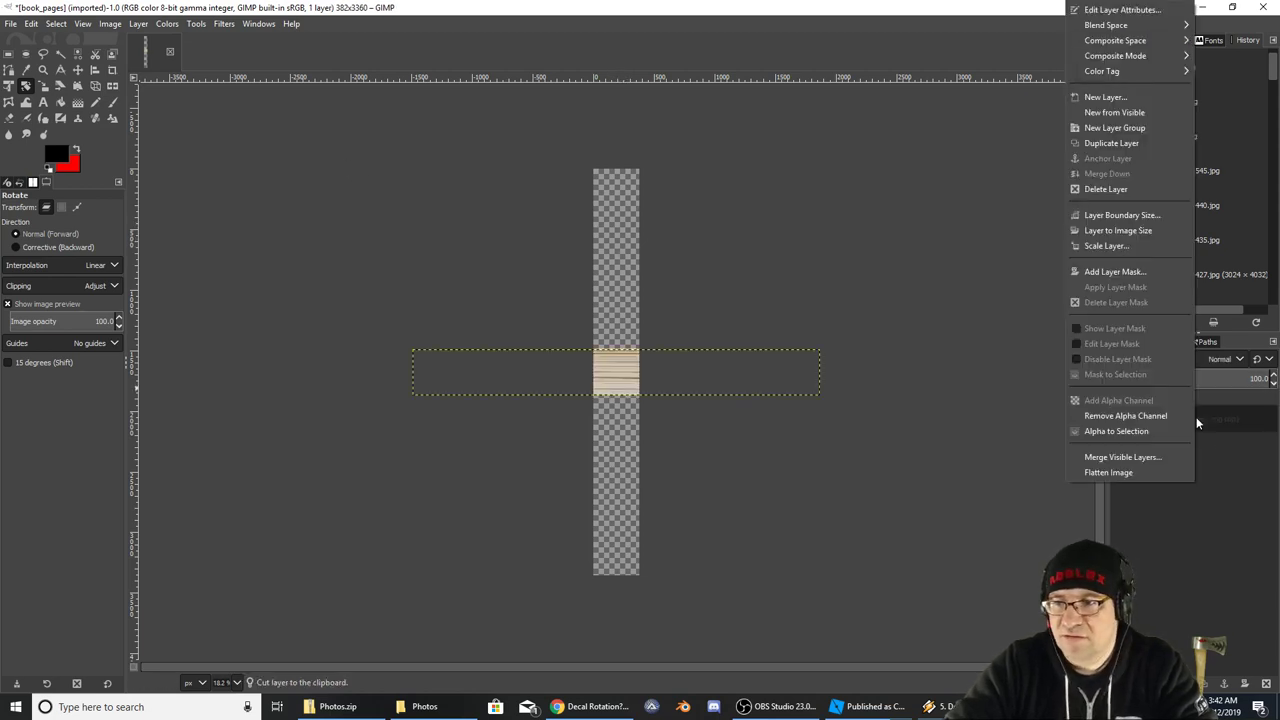
{"action": "left_click", "coordinate": [1115, 97]}
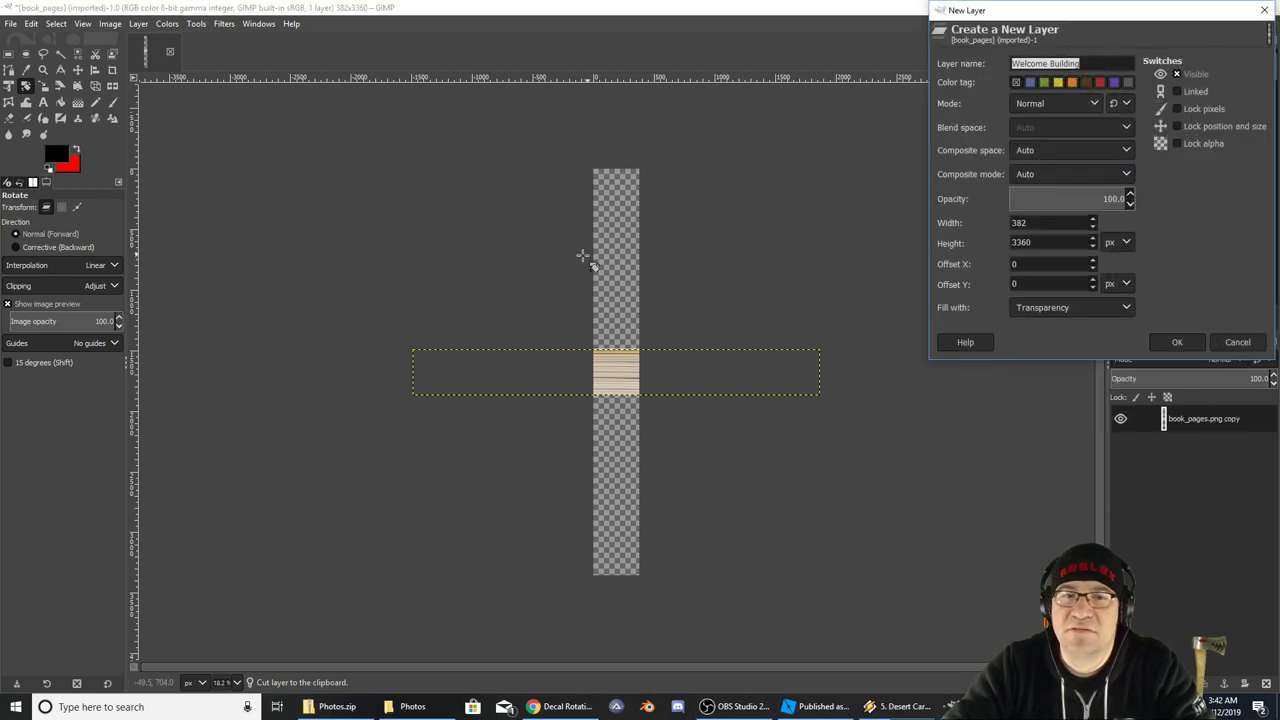
{"action": "left_click", "coordinate": [1171, 340]}
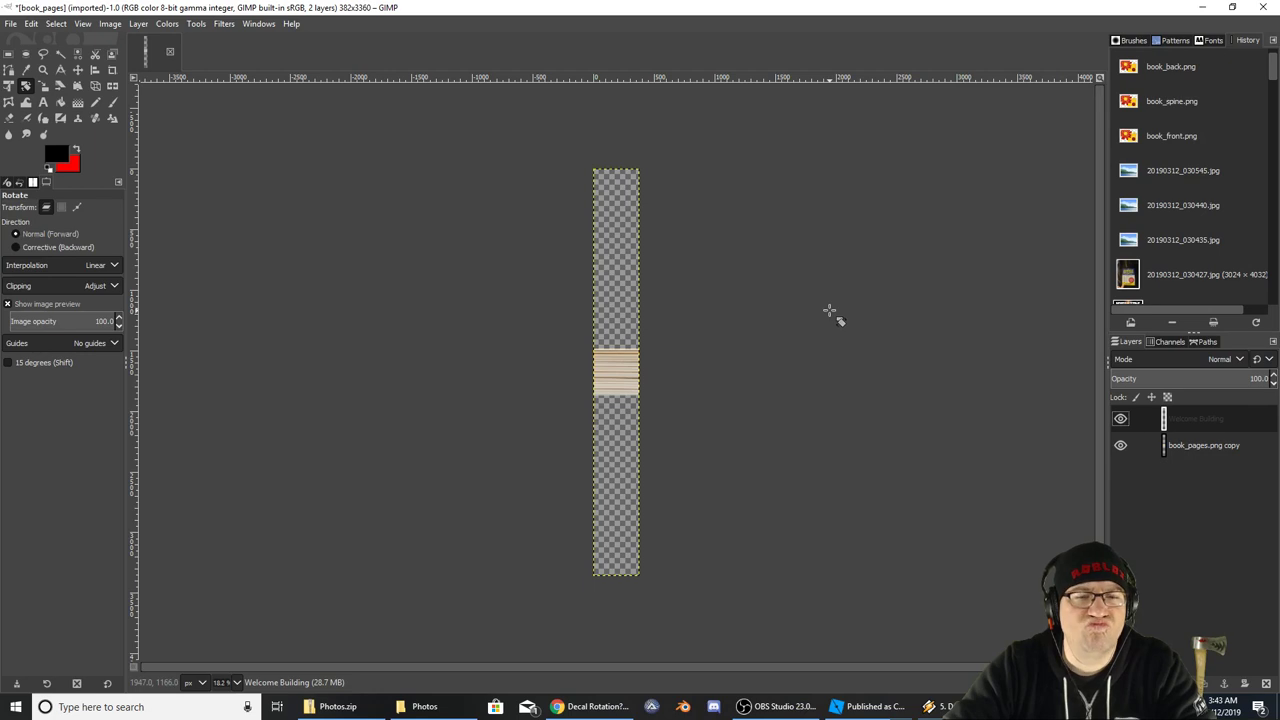
Create a new image from the clipboard containing the rotated page texture
{"action": "left_click", "coordinate": [10, 23]}
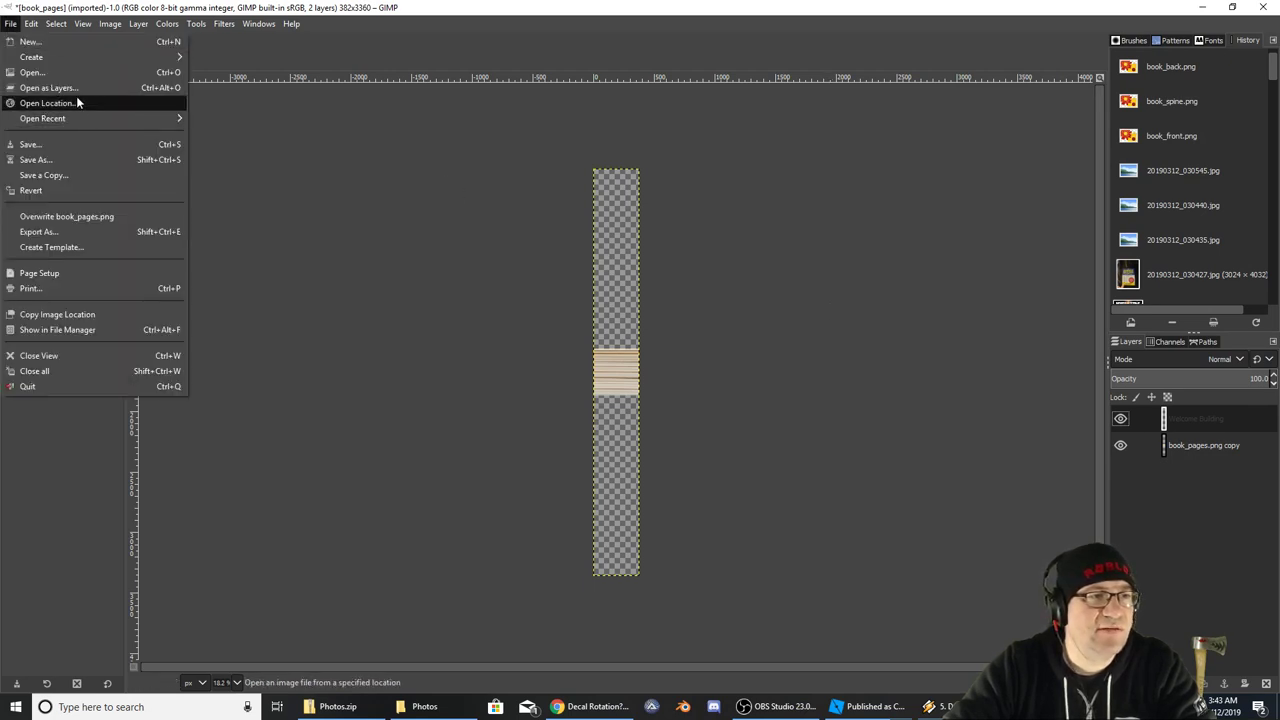
{"action": "mouse_move", "coordinate": [53, 32]}
{"action": "mouse_move", "coordinate": [12, 24]}
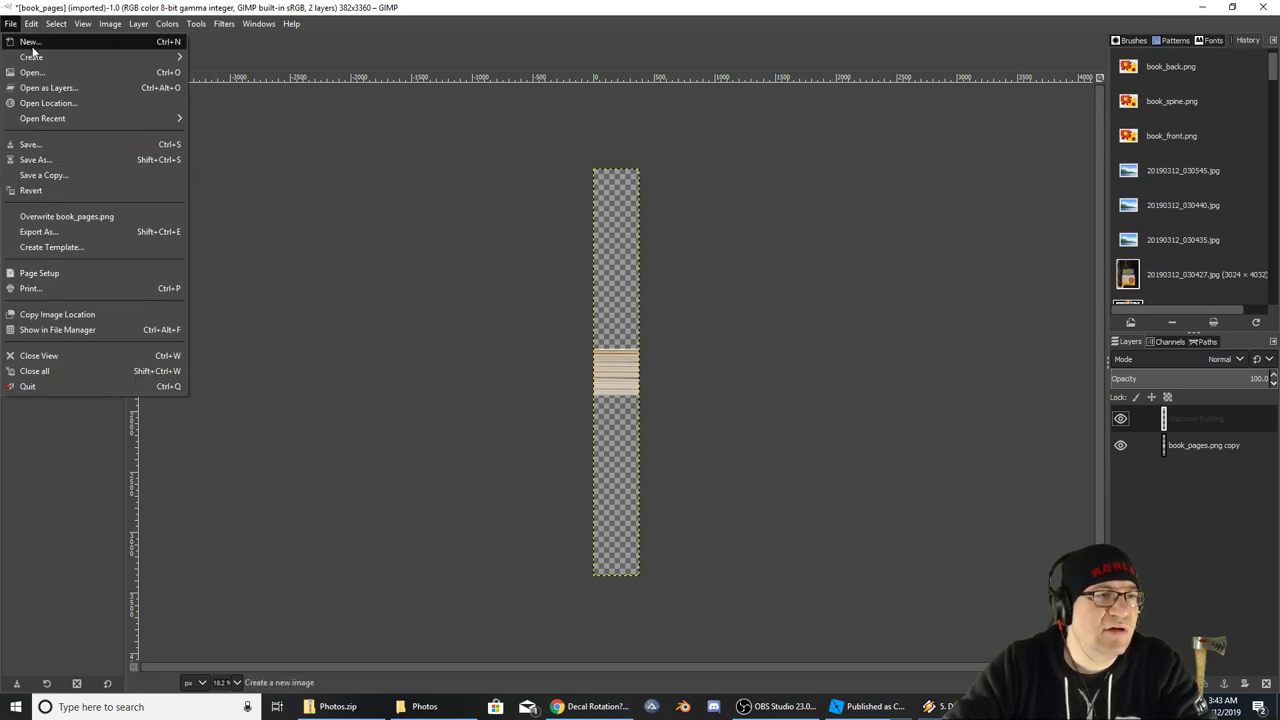
{"action": "mouse_move", "coordinate": [40, 56]}
{"action": "left_click", "coordinate": [251, 54]}
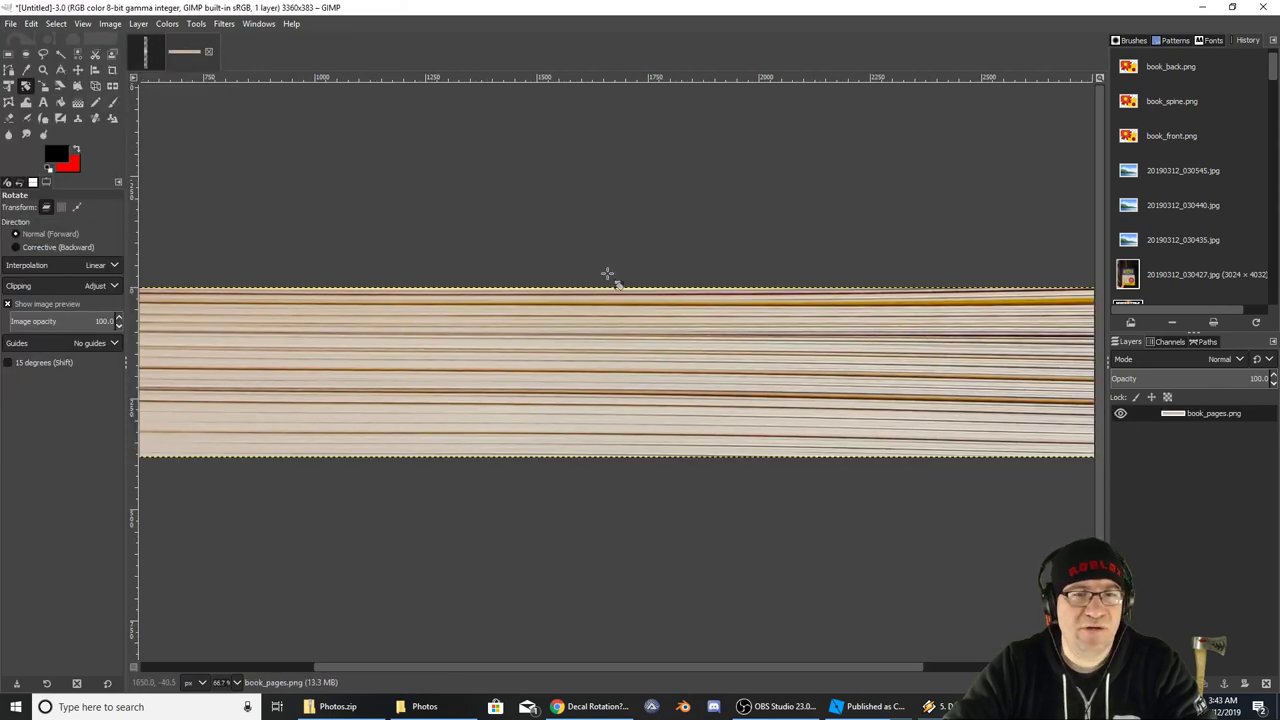
{"action": "scroll", "coordinate": [700, 318], "scroll_direction": "down", "scroll_amount": 3, "text": "ctrl"}
{"action": "scroll", "coordinate": [705, 313], "scroll_direction": "up", "scroll_amount": 1, "text": "ctrl"}
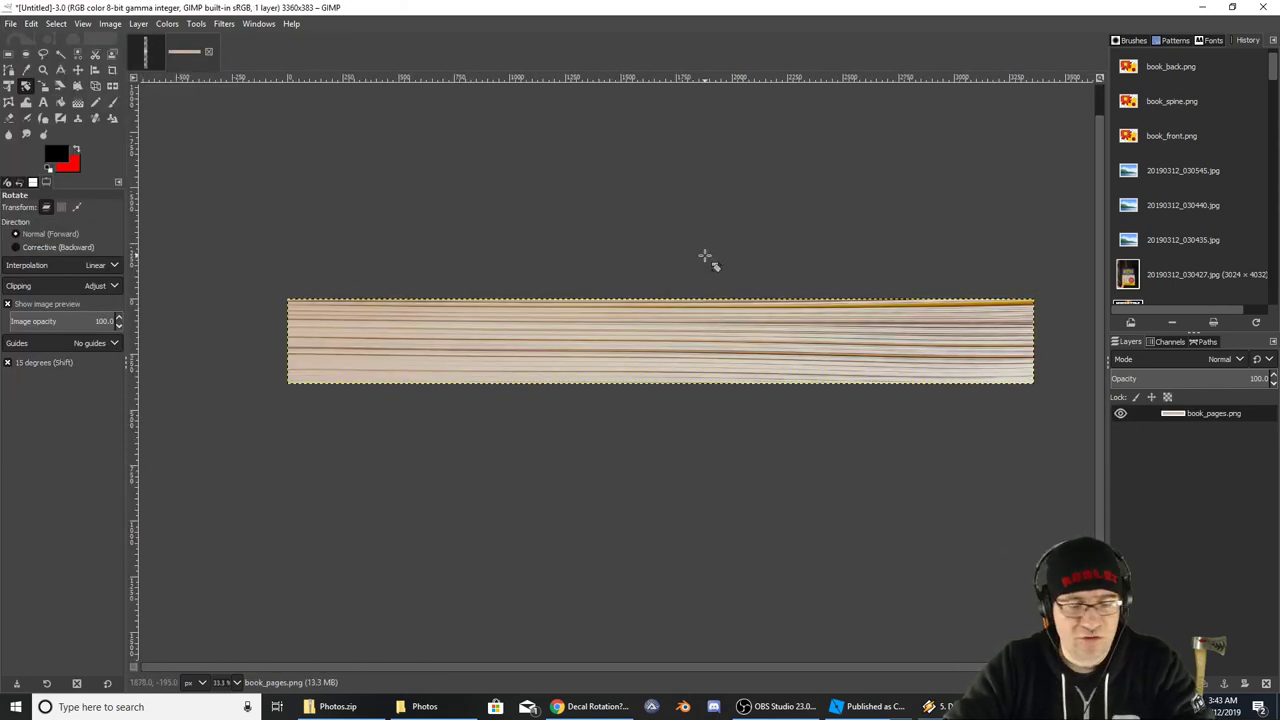
Export the horizontal page texture as book_pagesH.png to the Photos folder inside Pictures, keeping the default PNG options
{"action": "key", "text": "ctrl+shift+e"}
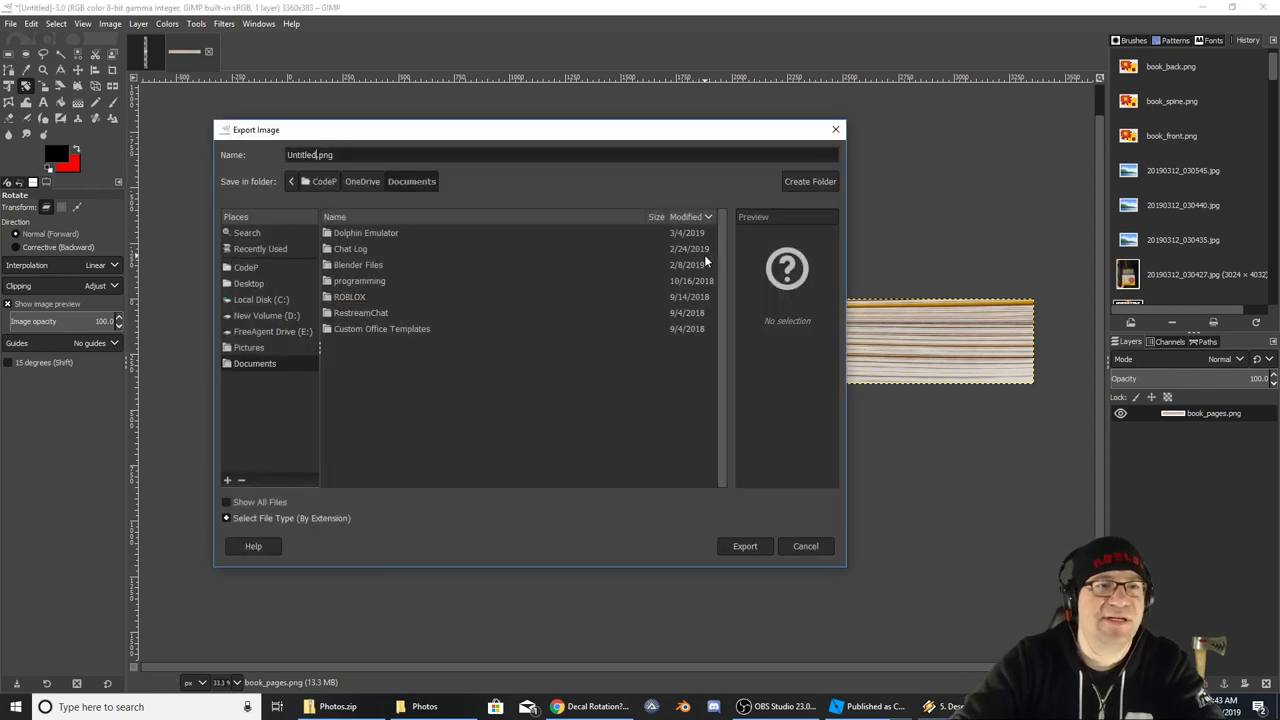
{"action": "key", "text": "BackSpace"}
{"action": "key", "text": "BackSpace"}
{"action": "key", "text": "BackSpace"}
{"action": "key", "text": "BackSpace"}
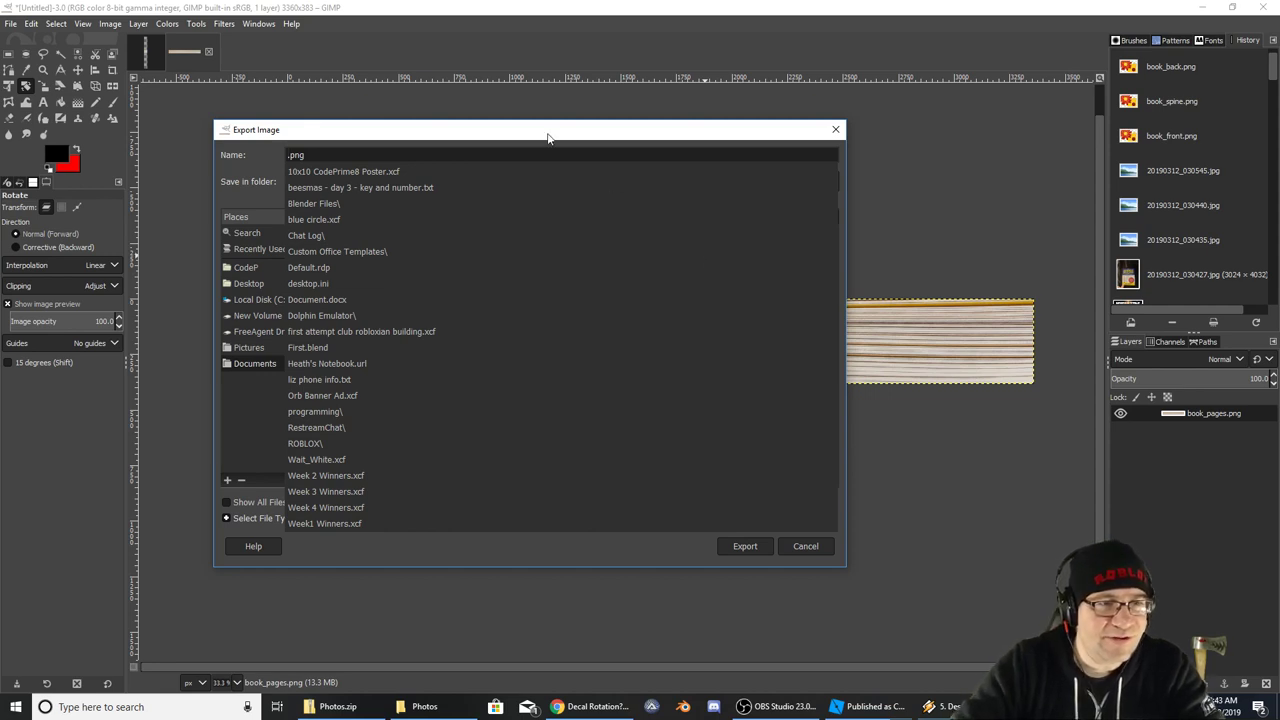
{"action": "left_click", "coordinate": [258, 348]}
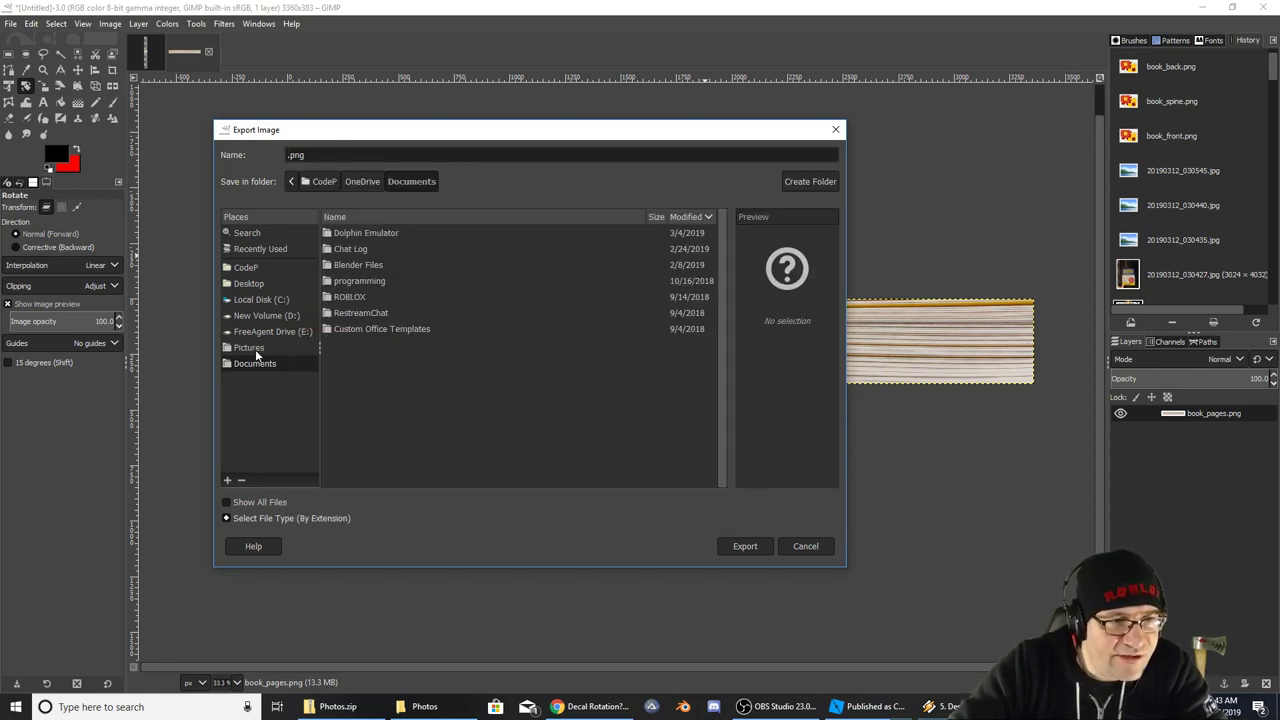
{"action": "left_click", "coordinate": [250, 348]}
{"action": "double_click", "coordinate": [346, 233]}
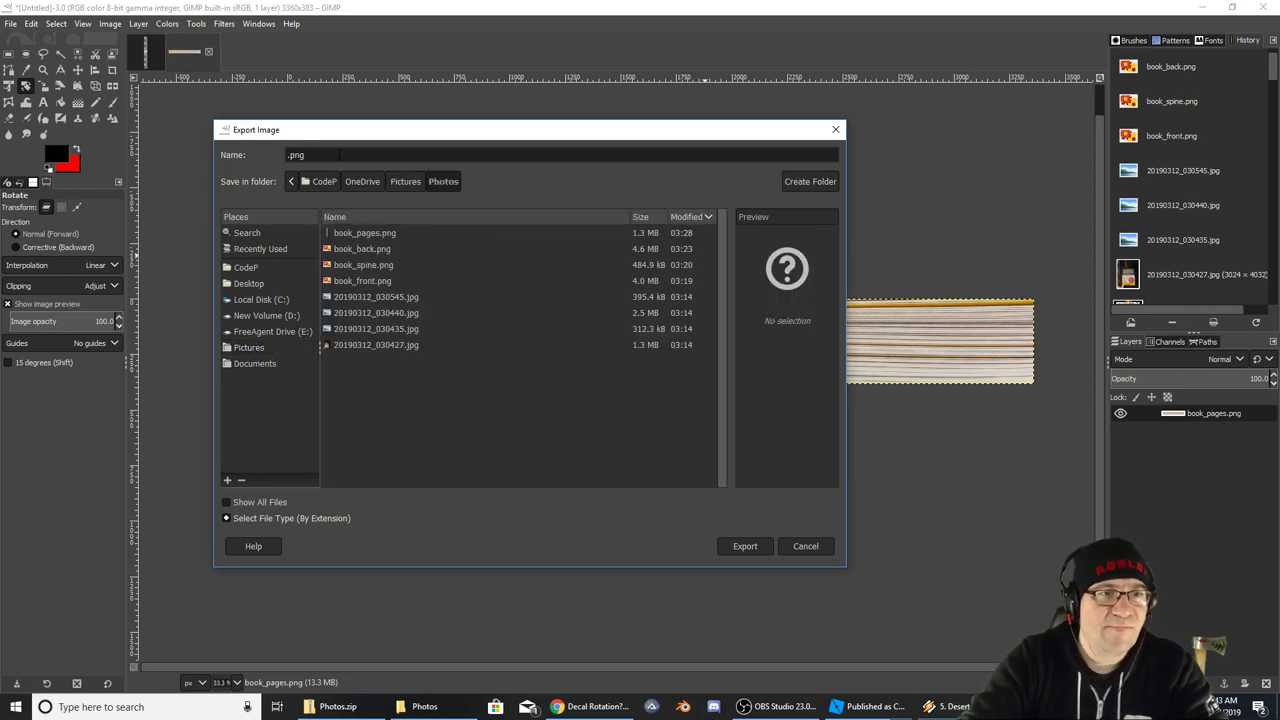
{"action": "type", "text": "book_pages"}
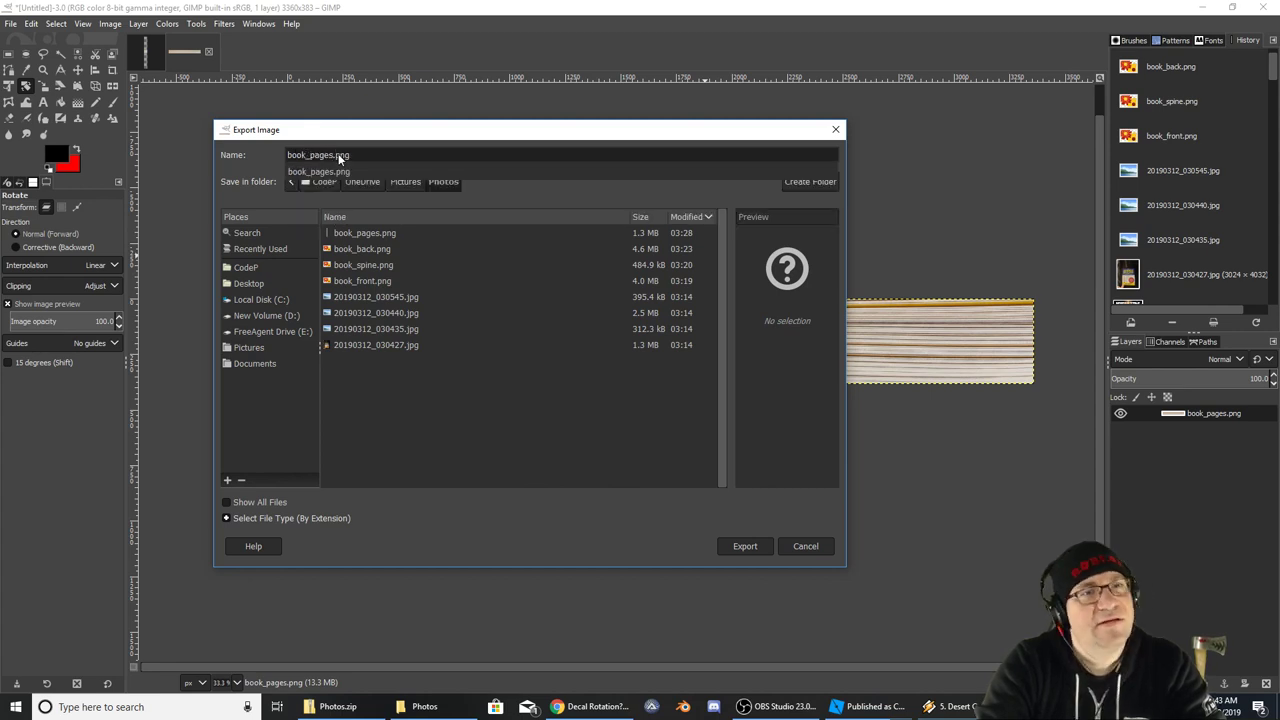
{"action": "key", "text": "Return"}
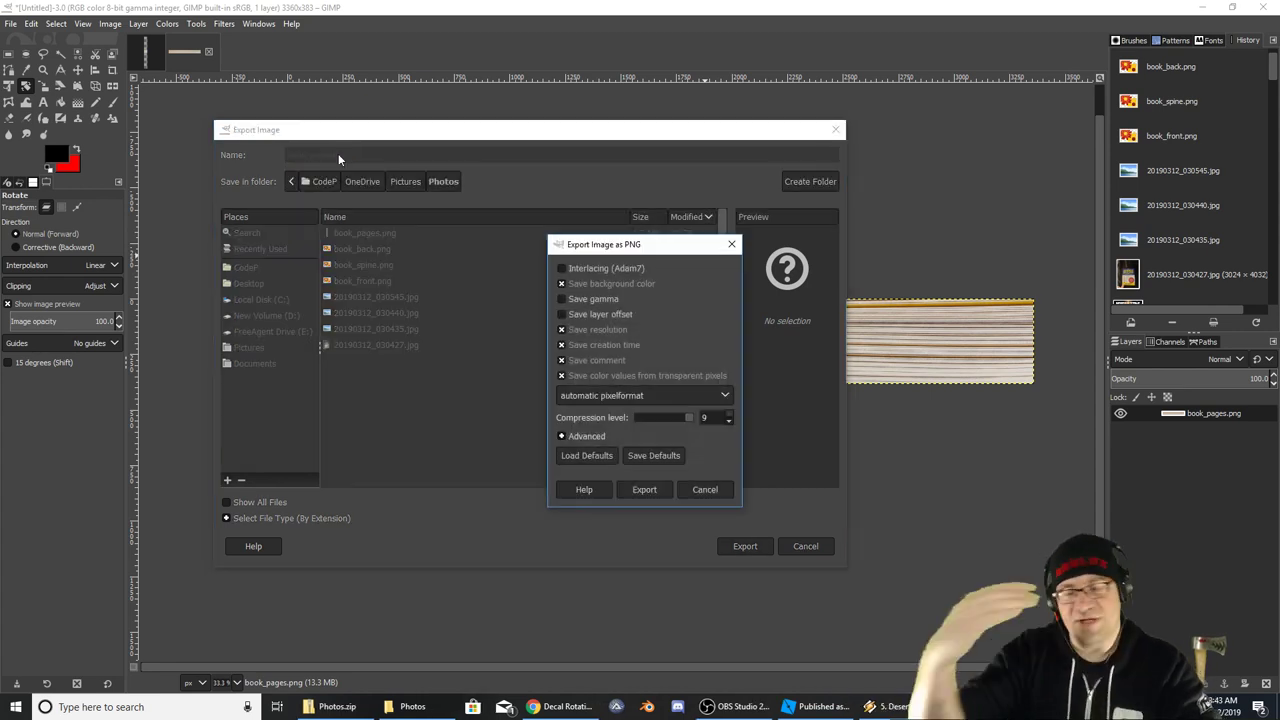
{"action": "left_click", "coordinate": [640, 490]}
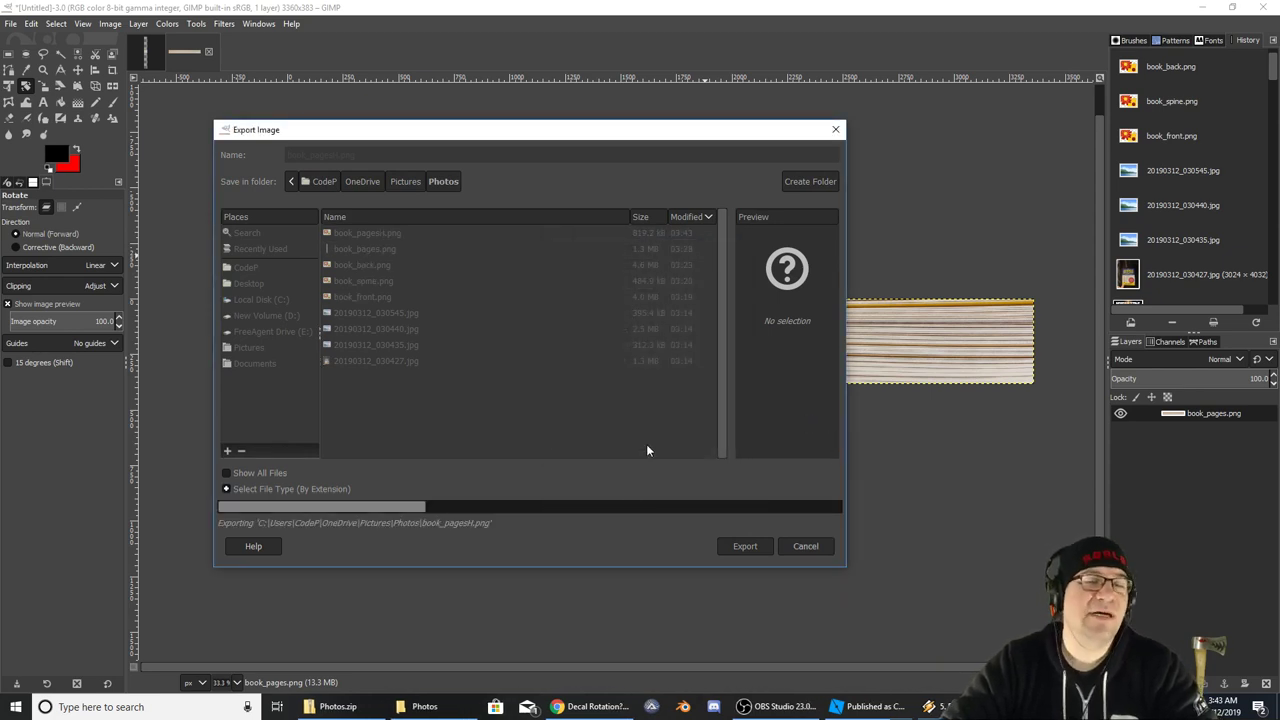
Quit GIMP, discarding the unsaved changes, and return to Roblox Studio
{"action": "left_click", "coordinate": [11, 23]}
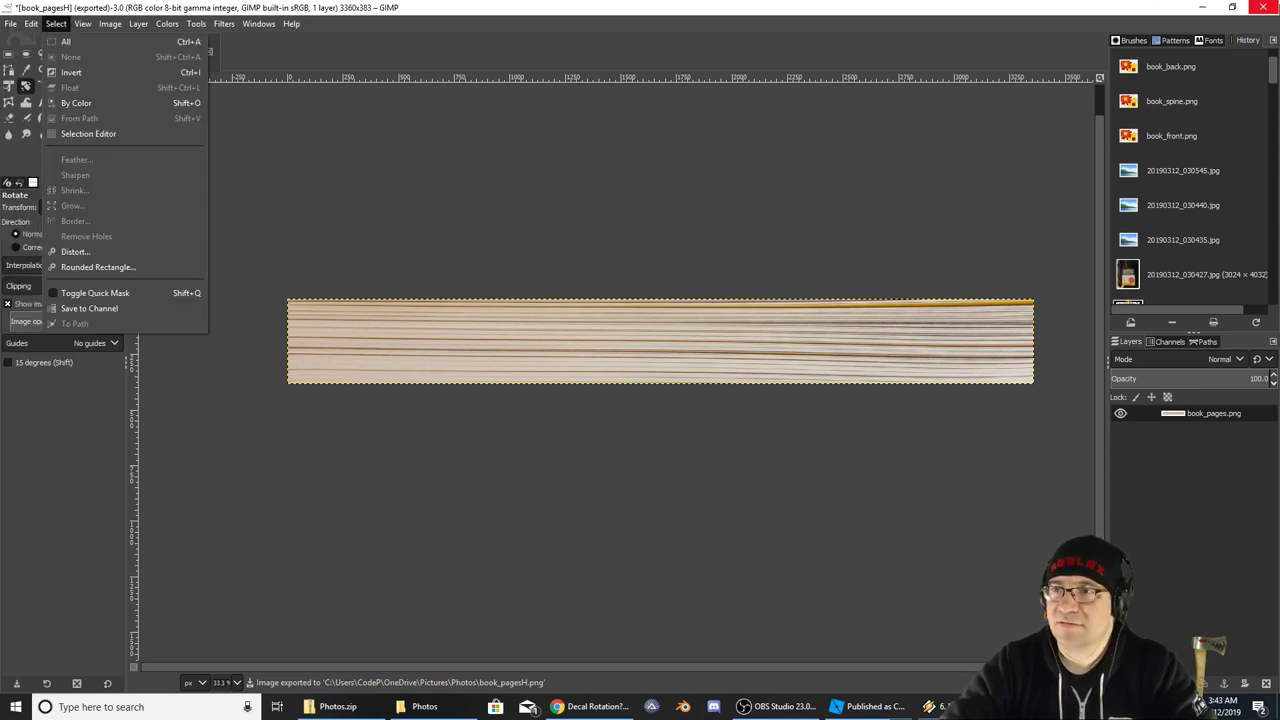
{"action": "left_click", "coordinate": [1263, 7]}
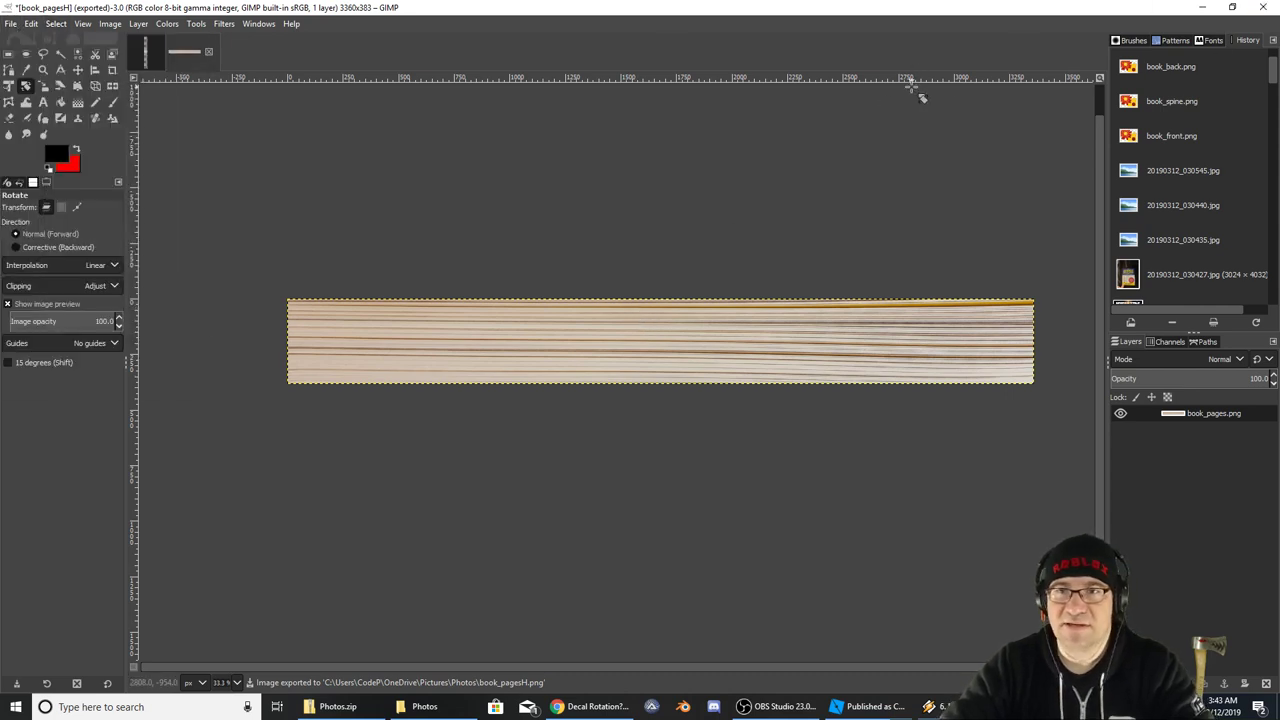
{"action": "left_click", "coordinate": [1232, 7]}
{"action": "left_click", "coordinate": [1270, 10]}
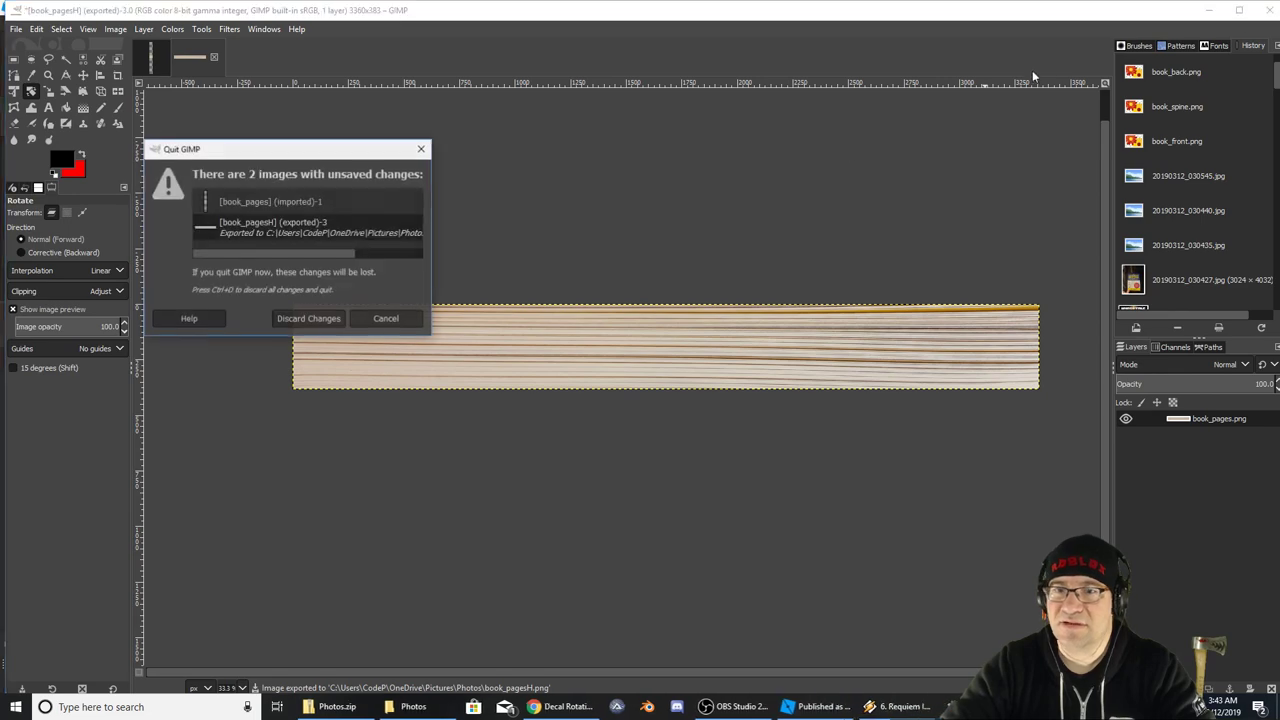
{"action": "left_click", "coordinate": [302, 318]}
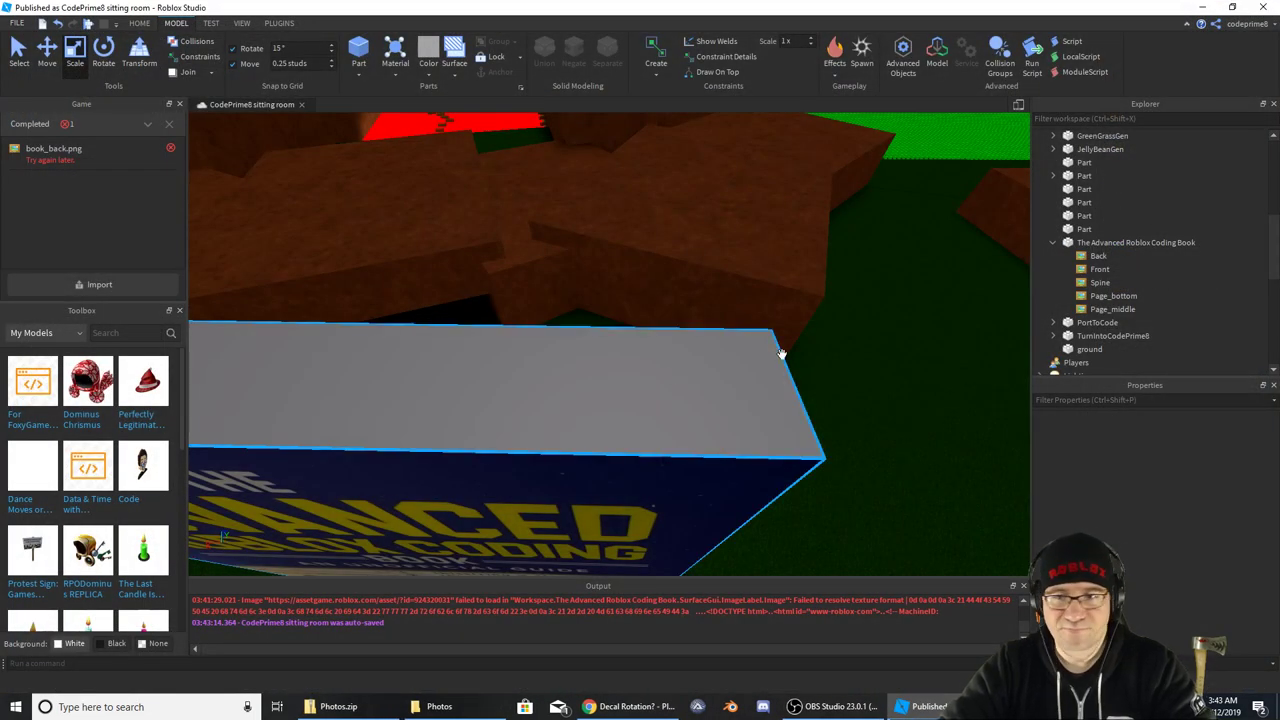
Try to import book_pagesH.png from the Photos folder into the game's images
{"action": "left_click", "coordinate": [70, 284]}
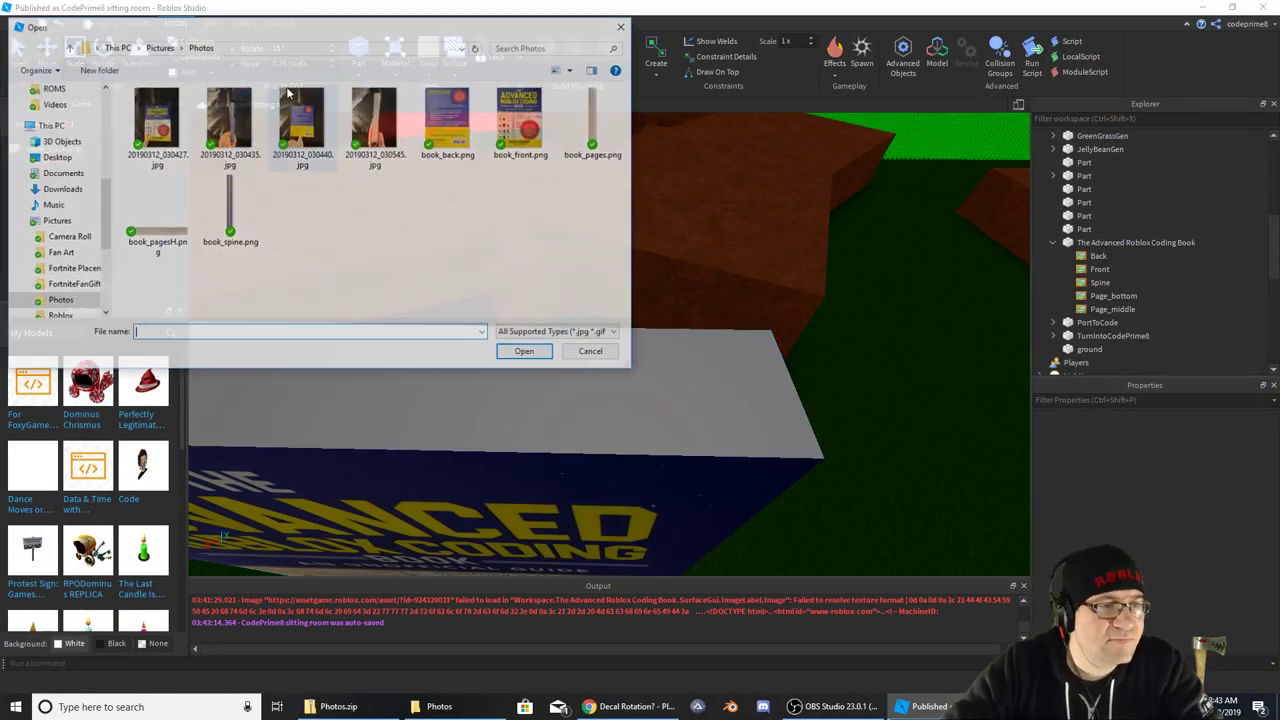
{"action": "left_click", "coordinate": [156, 236]}
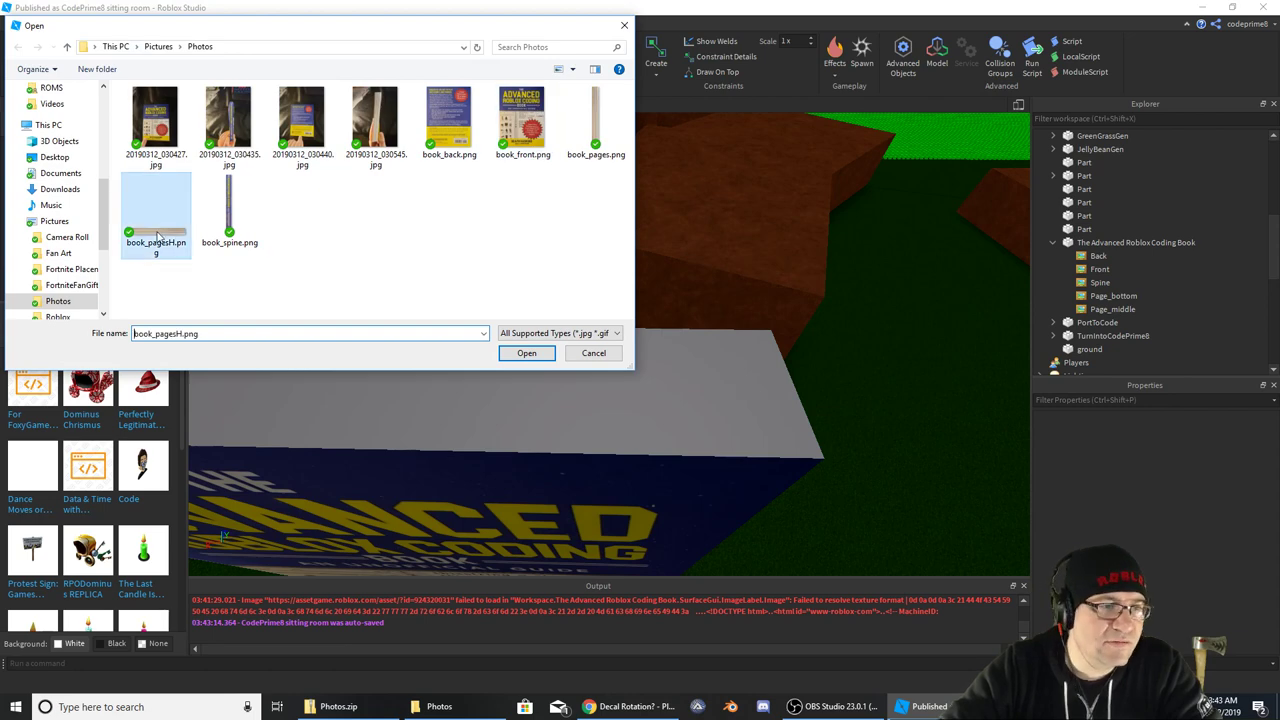
{"action": "left_click", "coordinate": [526, 353]}
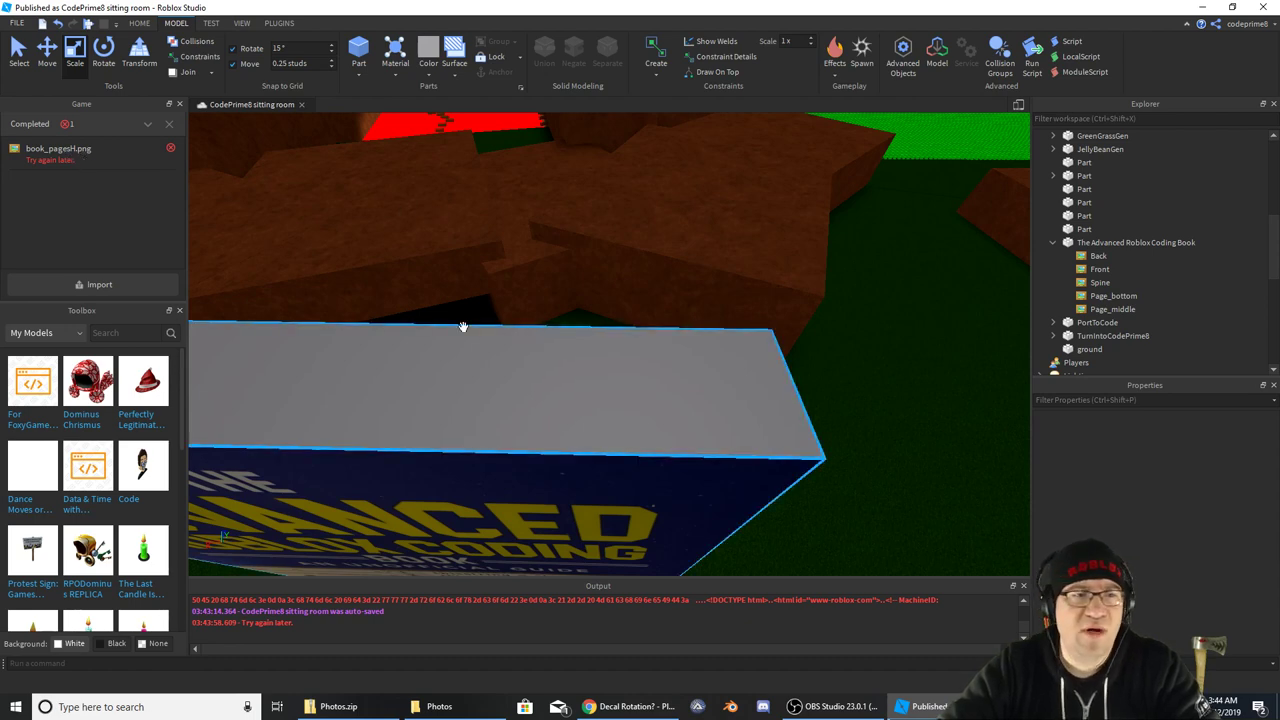
Publish the sitting room place to Roblox
{"action": "right_click_drag", "start_coordinate": [463, 329], "coordinate": [449, 329]}
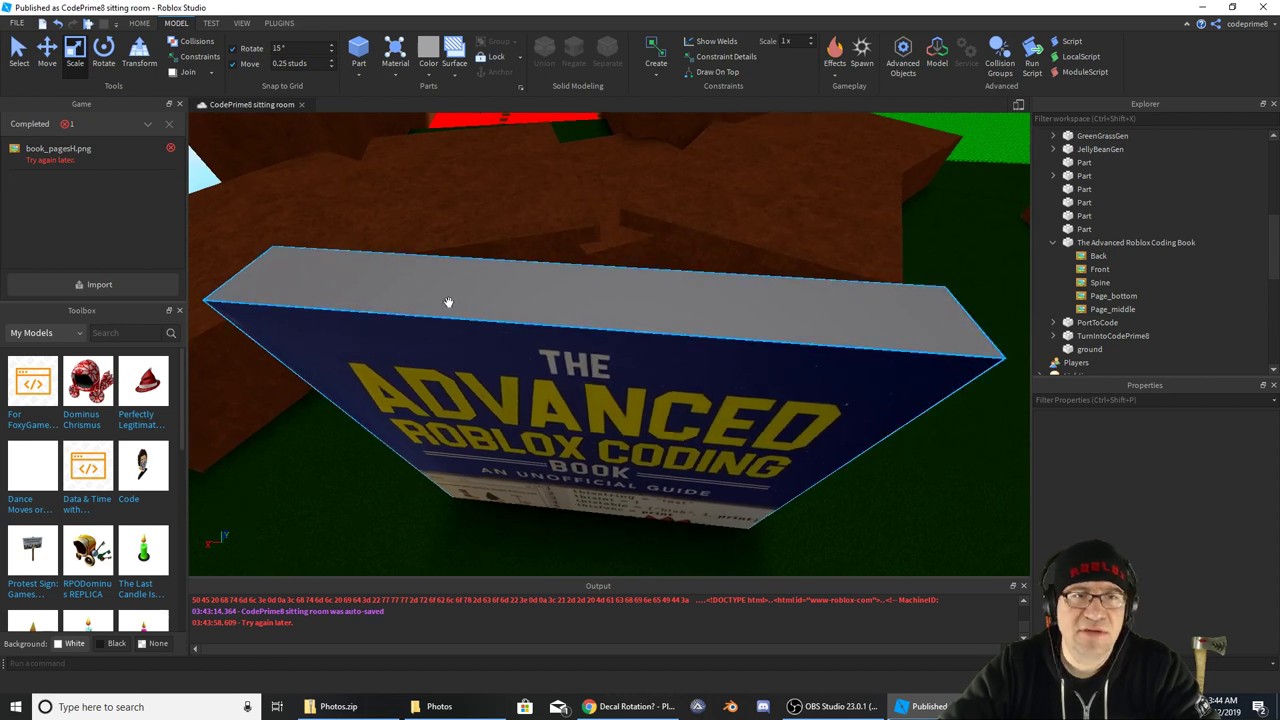
{"action": "left_click", "coordinate": [17, 23]}
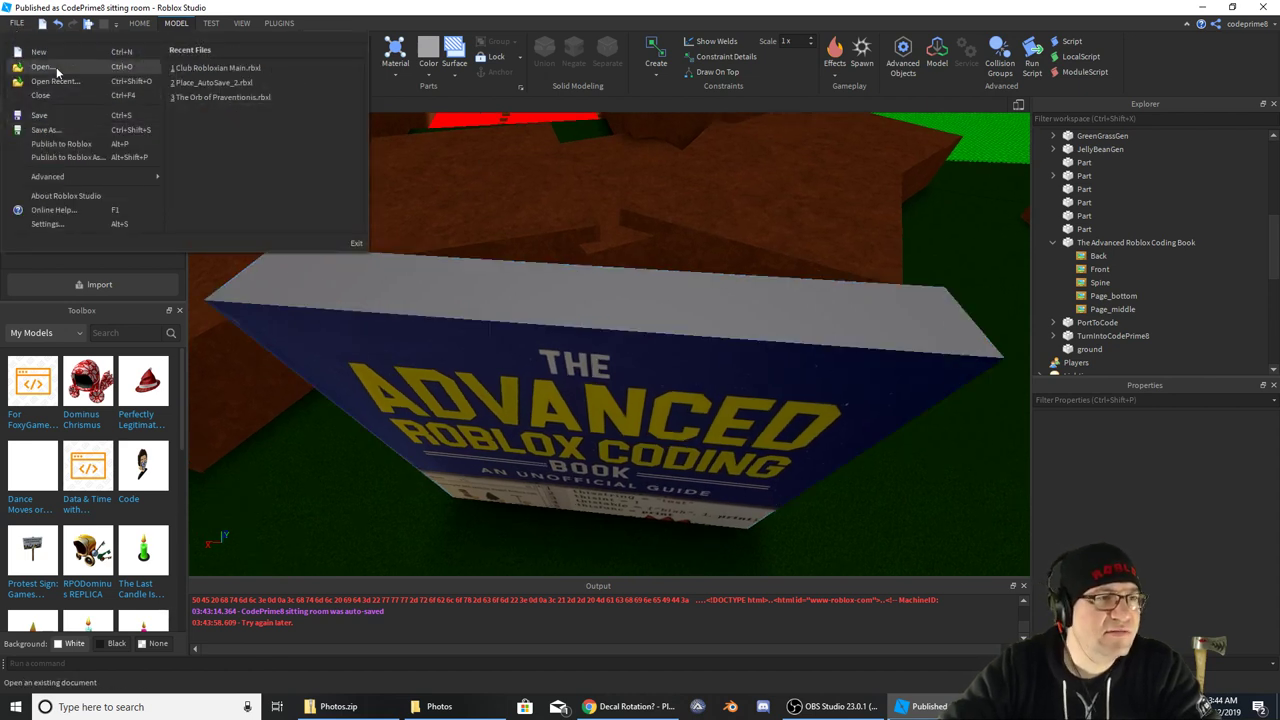
{"action": "left_click", "coordinate": [60, 146]}
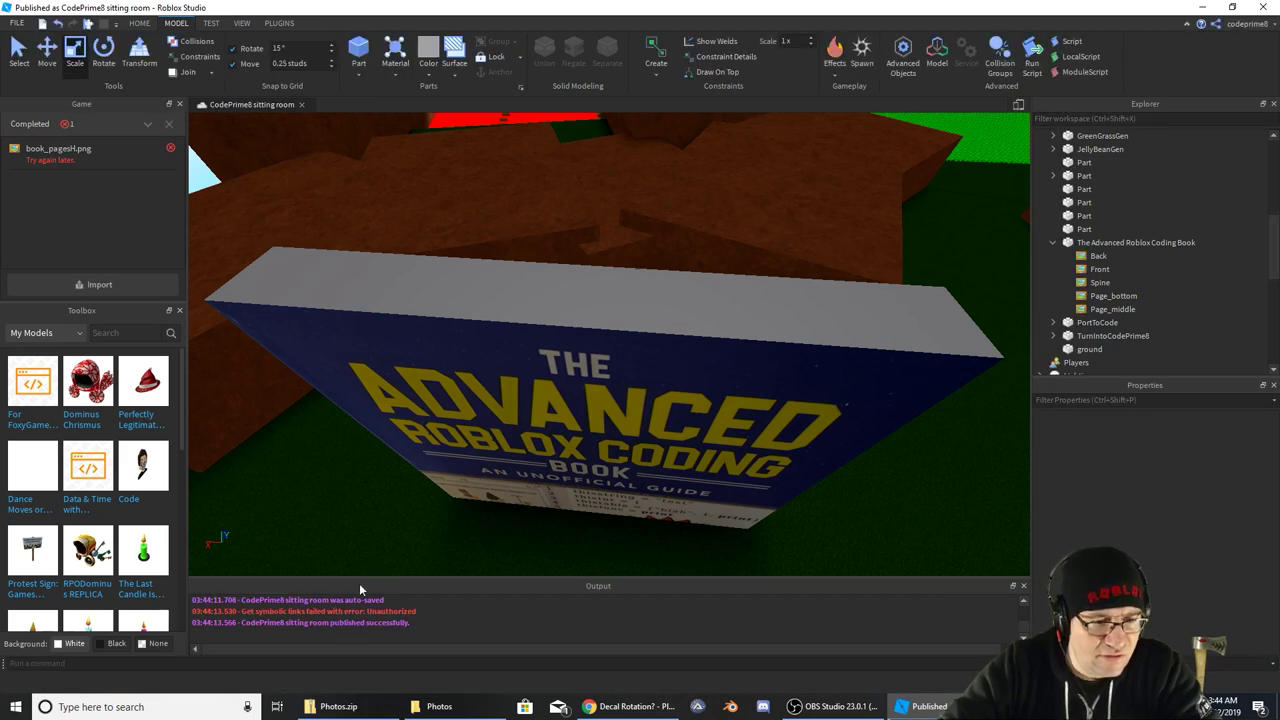
Switch to Chrome and reload the Roblox Develop page to check the account
{"action": "right_click_drag", "start_coordinate": [536, 441], "coordinate": [530, 440]}
{"action": "key", "text": "alt+Tab"}
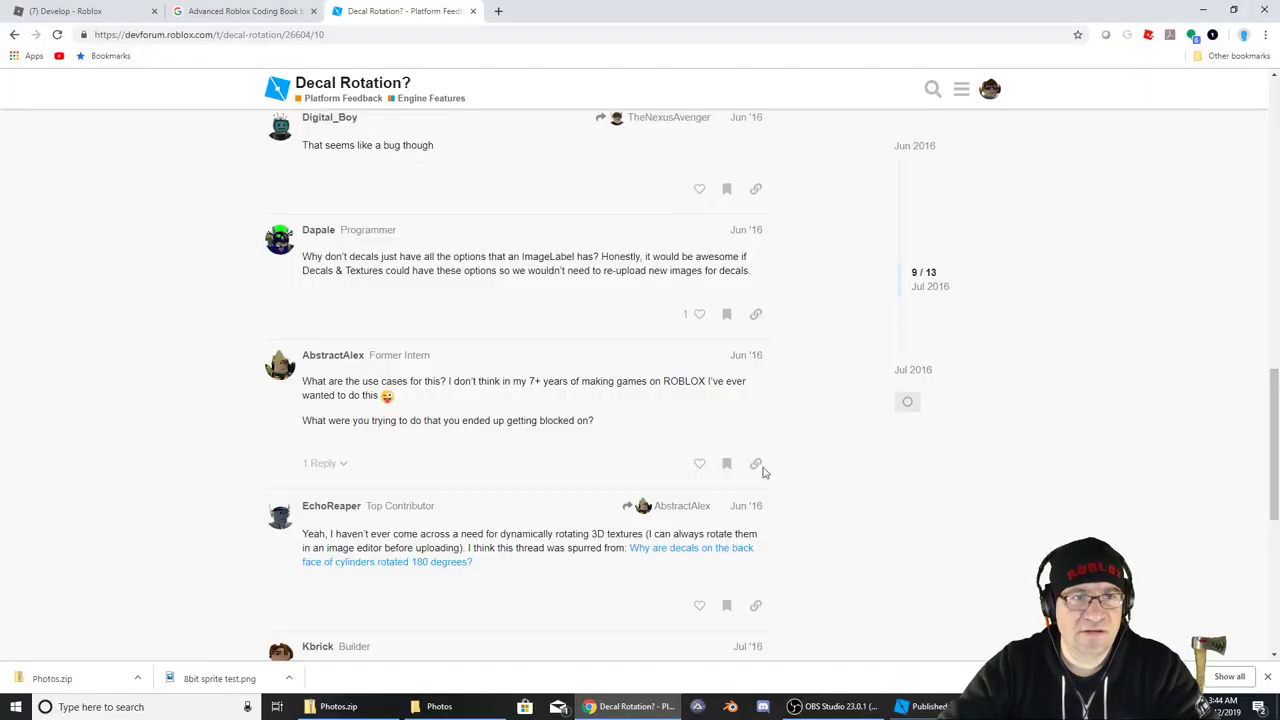
{"action": "left_click", "coordinate": [238, 14]}
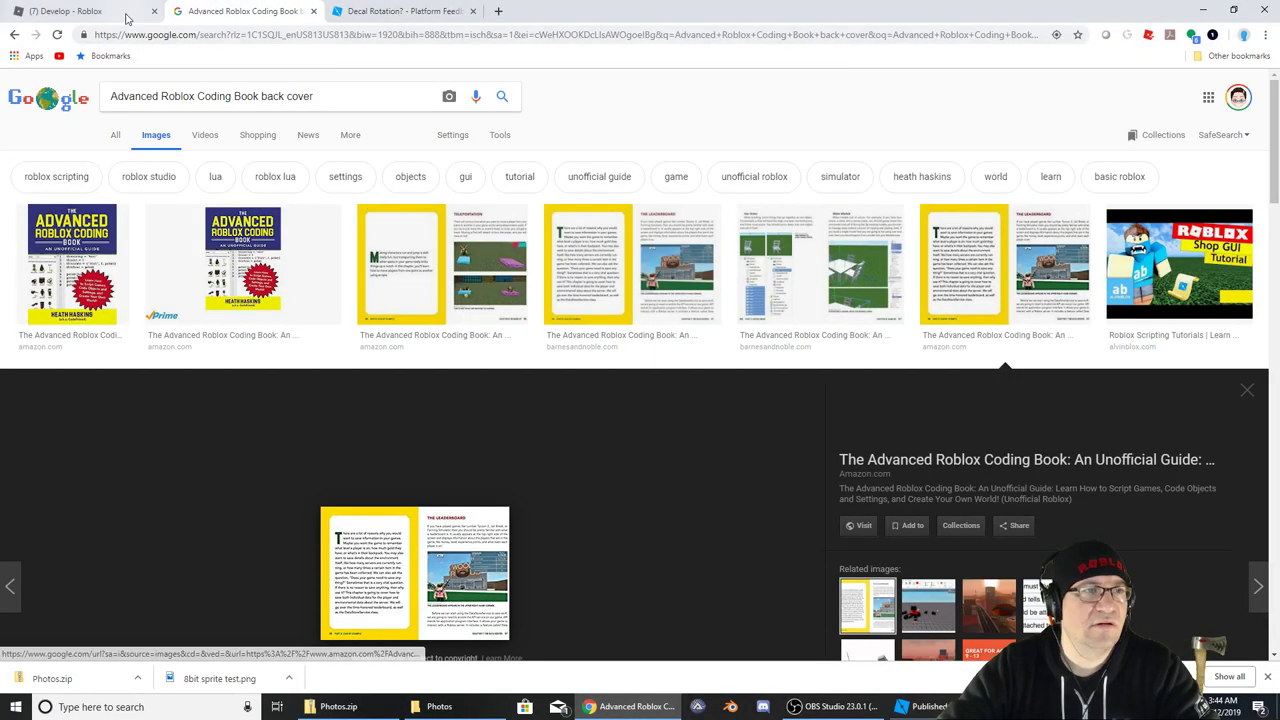
{"action": "left_click", "coordinate": [90, 11]}
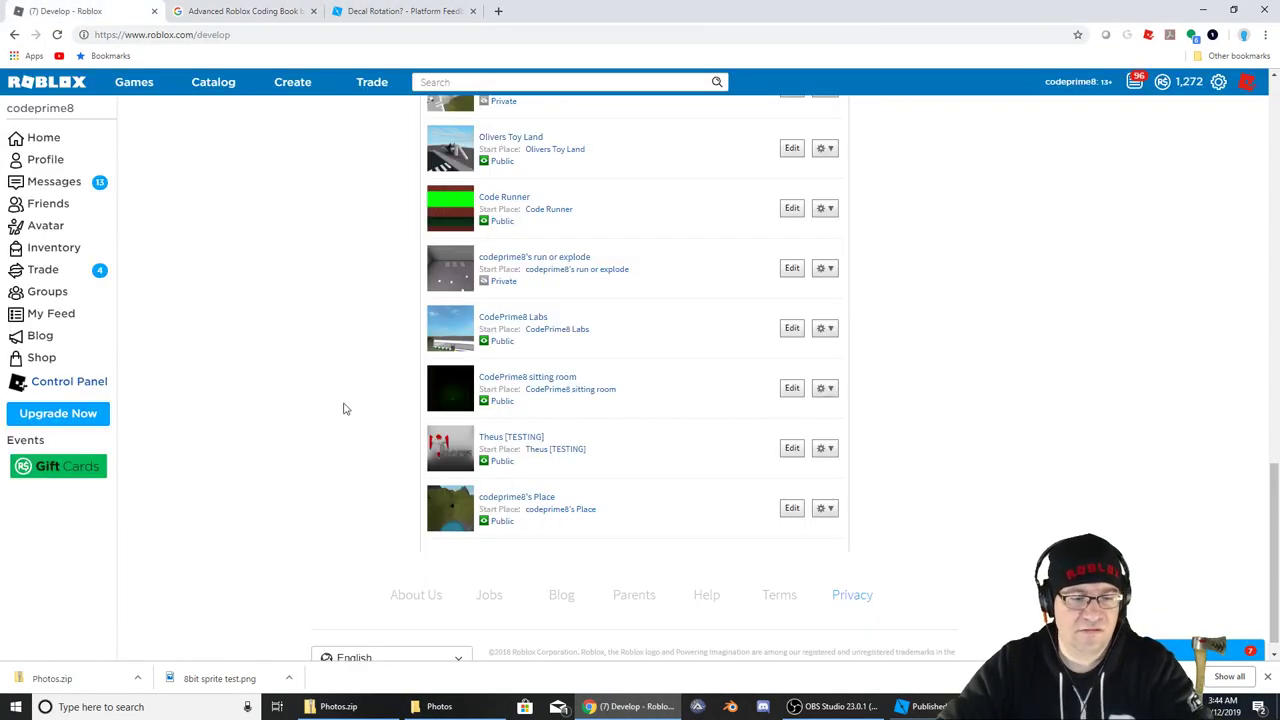
{"action": "key", "text": "F5"}
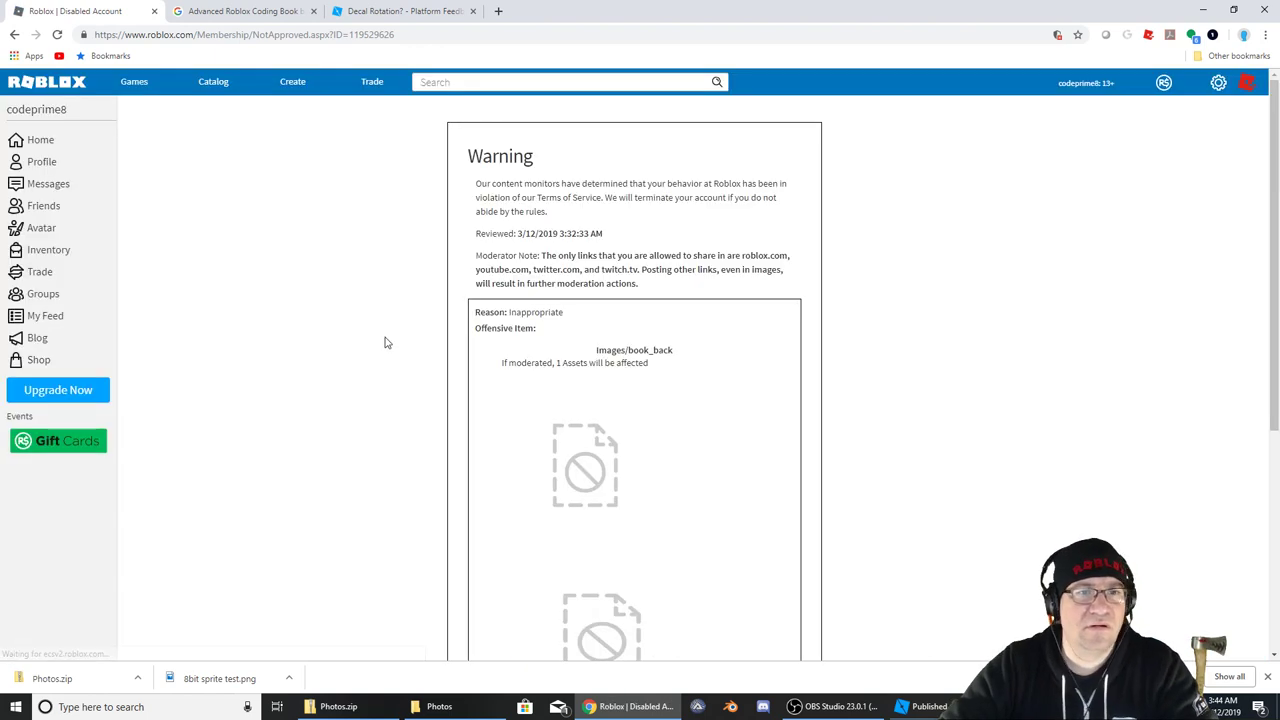
Read the account moderation warning, including the moderator note, the offensive item and the reactivation conditions
{"action": "right_click", "coordinate": [333, 363]}
{"action": "left_click", "coordinate": [335, 316]}
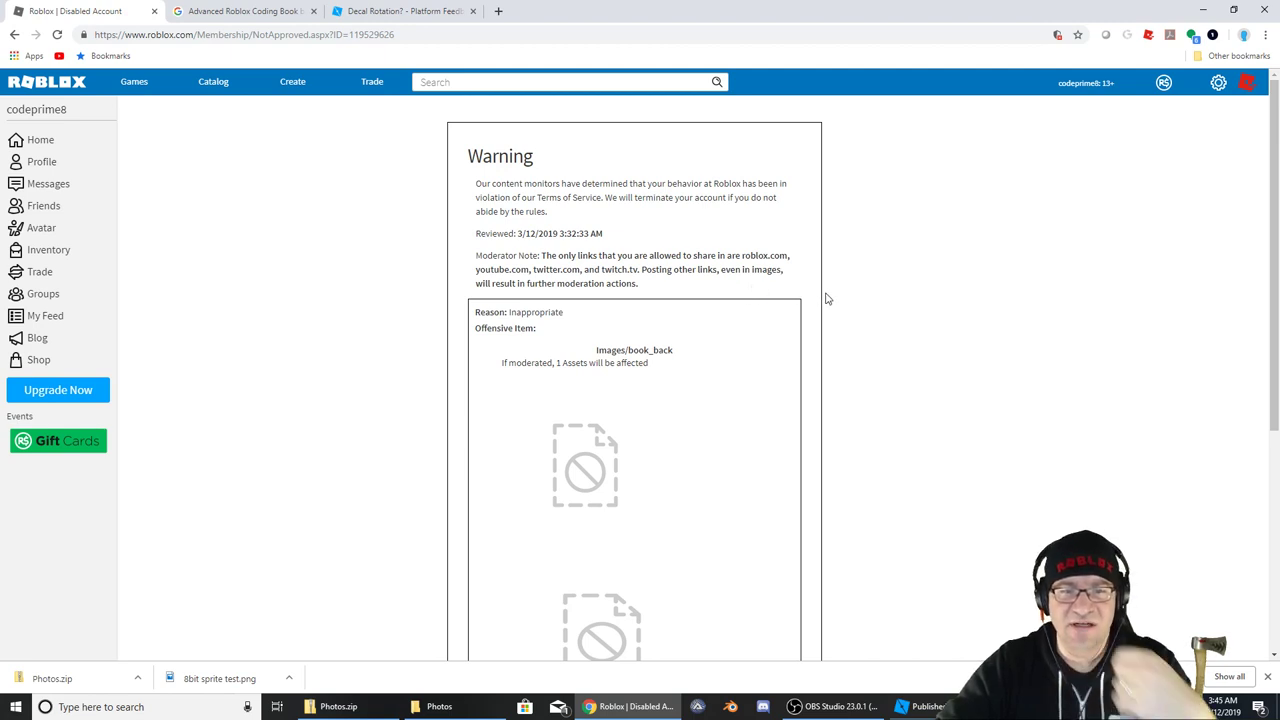
{"action": "scroll", "coordinate": [826, 298], "scroll_direction": "down", "scroll_amount": 2}
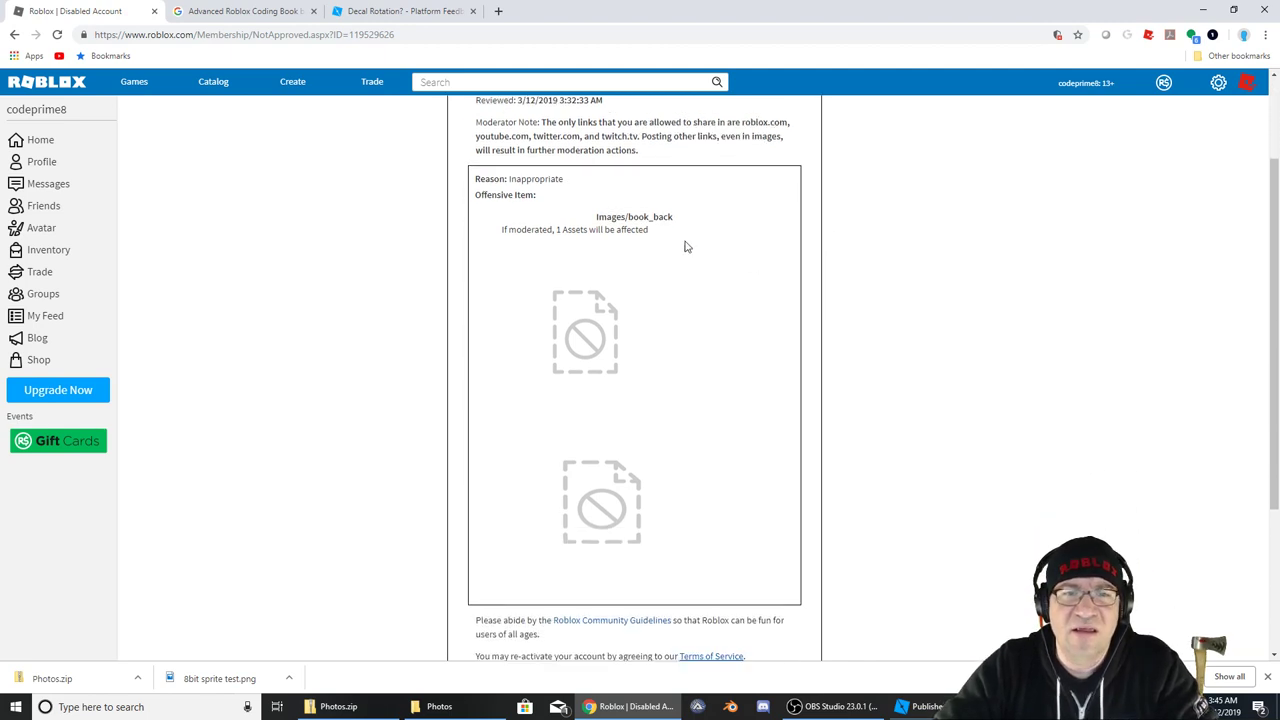
{"action": "left_click_drag", "start_coordinate": [639, 215], "coordinate": [703, 221]}
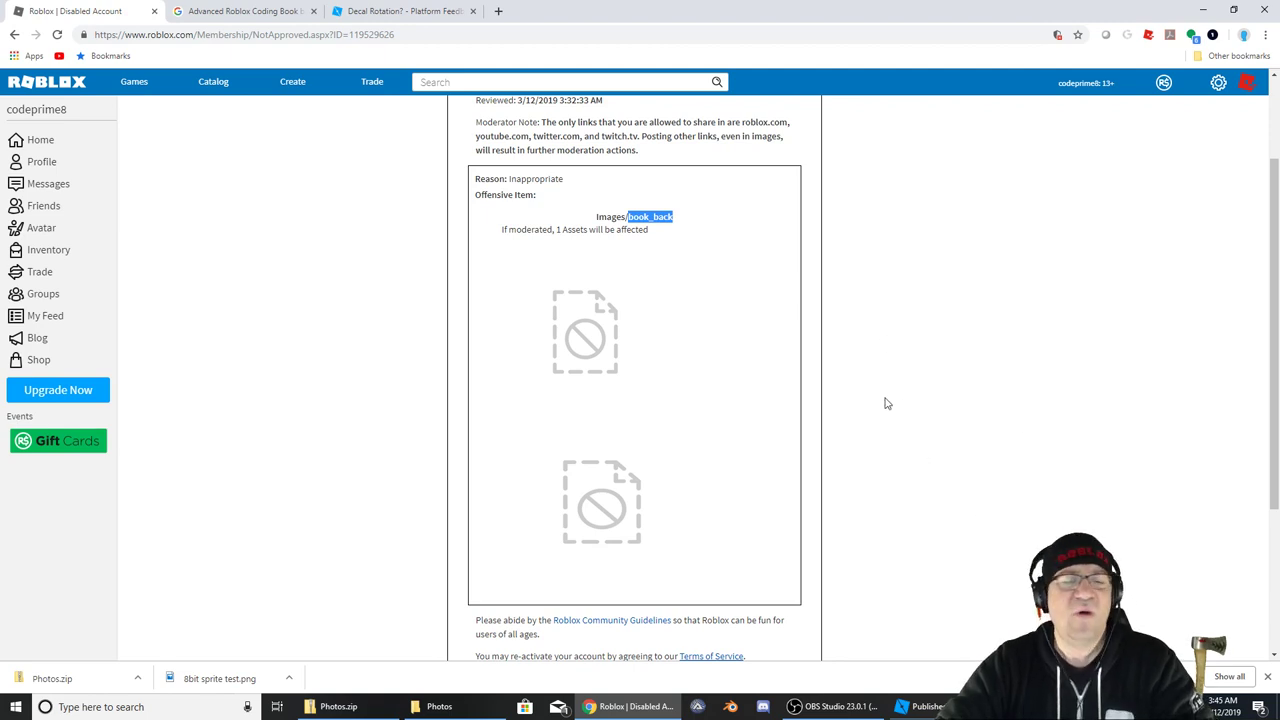
{"action": "scroll", "coordinate": [886, 403], "scroll_direction": "down", "scroll_amount": 3}
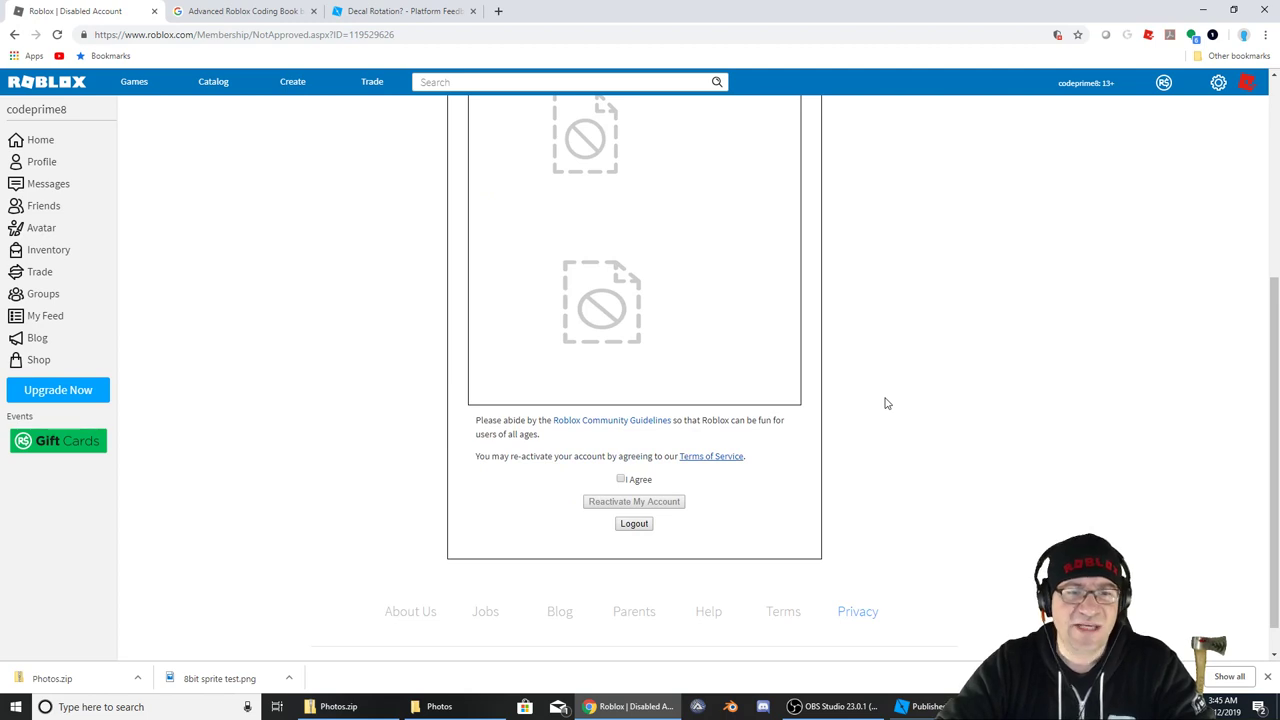
{"action": "scroll", "coordinate": [886, 403], "scroll_direction": "up", "scroll_amount": 3}
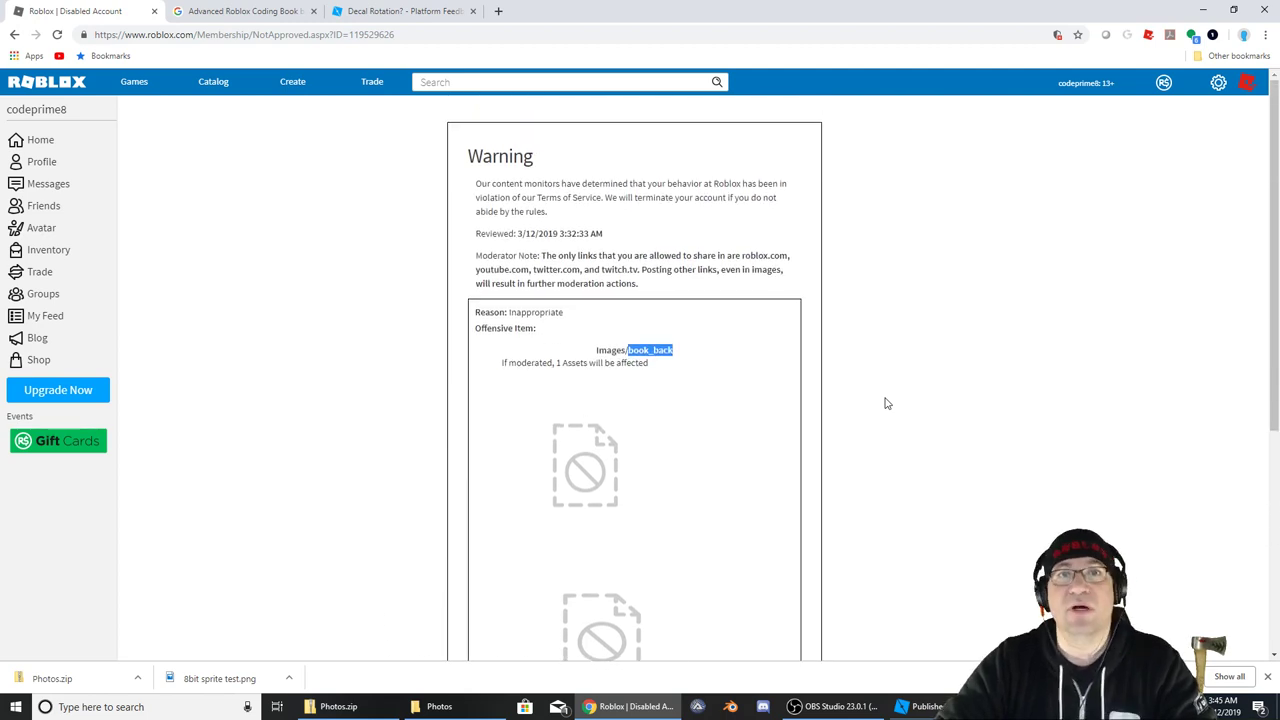
{"action": "scroll", "coordinate": [886, 403], "scroll_direction": "down", "scroll_amount": 3}
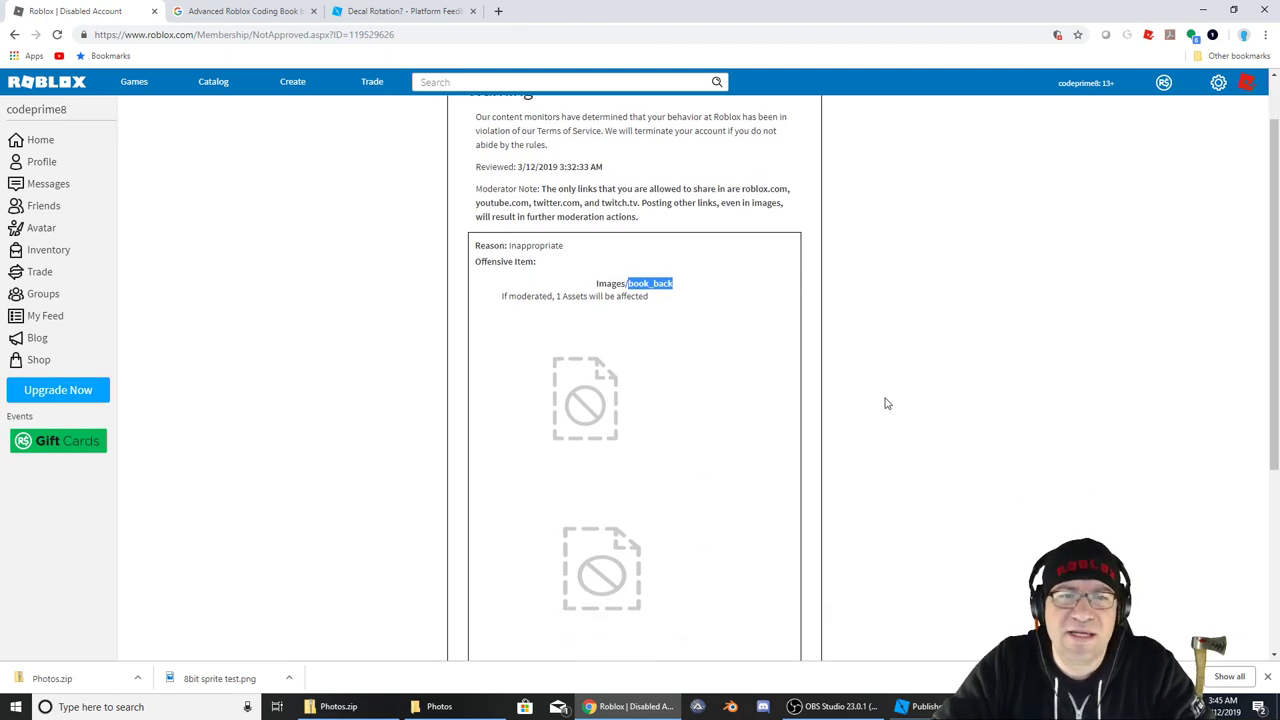
Open 20190312_030440.jpg from the Photos folder in GIMP, rotated upright, examine the back cover for web links, and close GIMP
{"action": "left_click", "coordinate": [438, 706]}
{"action": "double_click", "coordinate": [776, 220]}
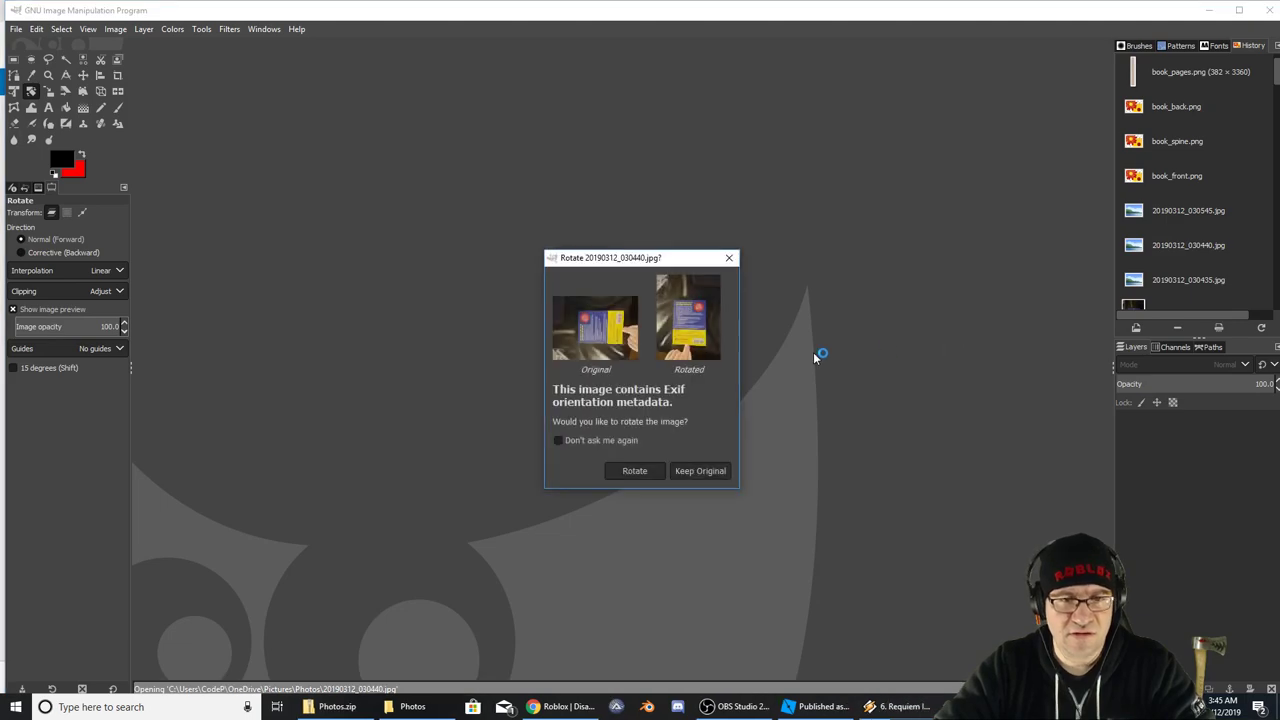
{"action": "left_click", "coordinate": [634, 470]}
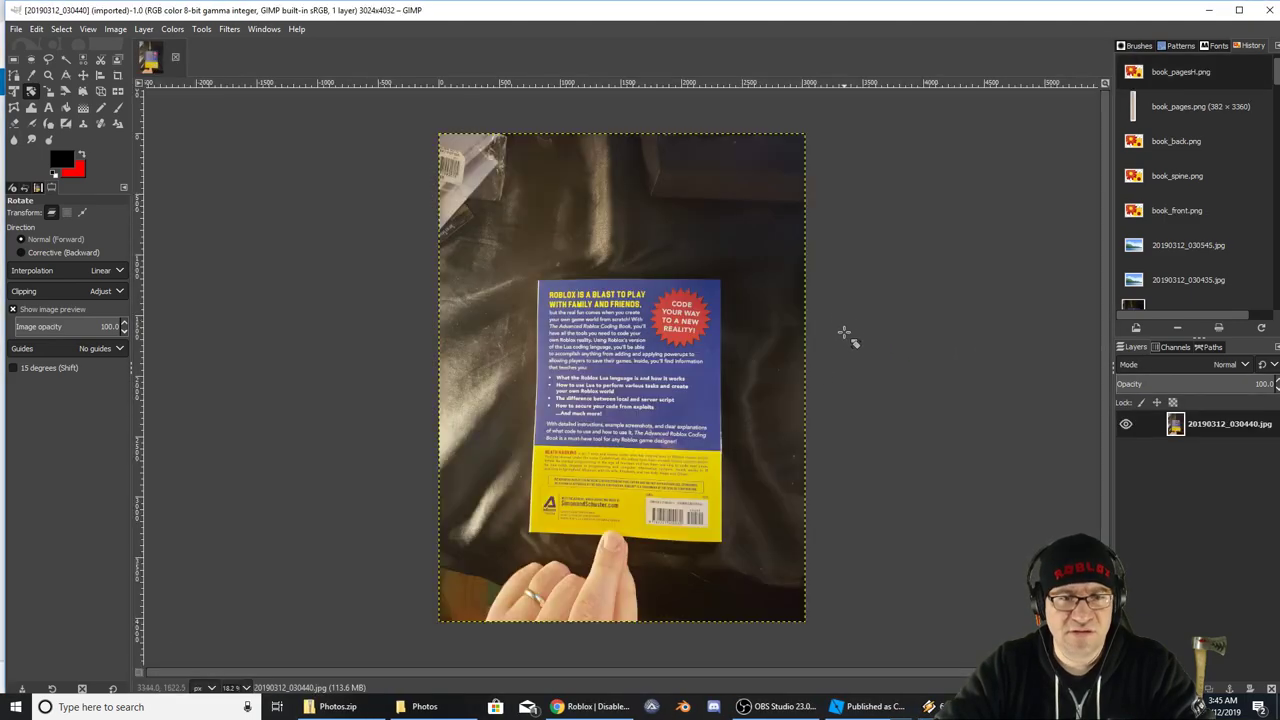
{"action": "scroll", "coordinate": [721, 391], "scroll_direction": "up", "scroll_amount": 2, "text": "ctrl"}
{"action": "middle_click_drag", "start_coordinate": [729, 383], "coordinate": [838, 223]}
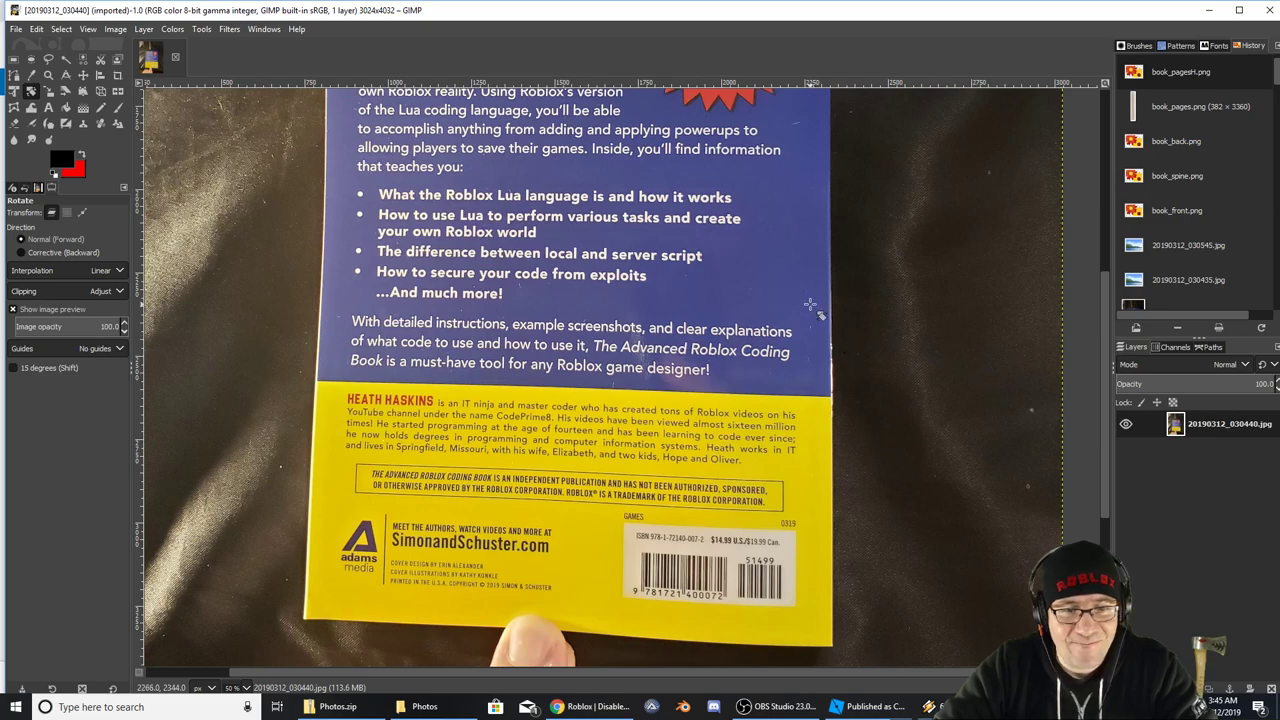
{"action": "middle_click_drag", "start_coordinate": [808, 300], "coordinate": [793, 402]}
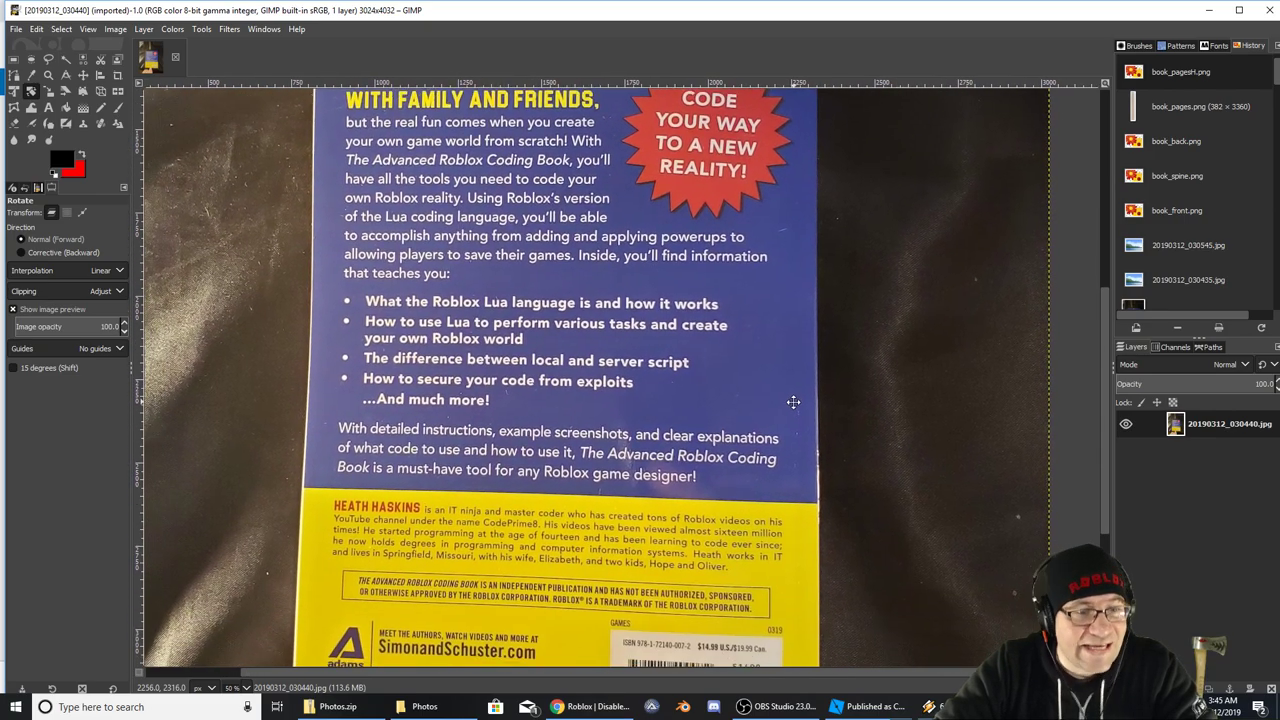
{"action": "scroll", "coordinate": [795, 405], "scroll_direction": "down", "scroll_amount": 3}
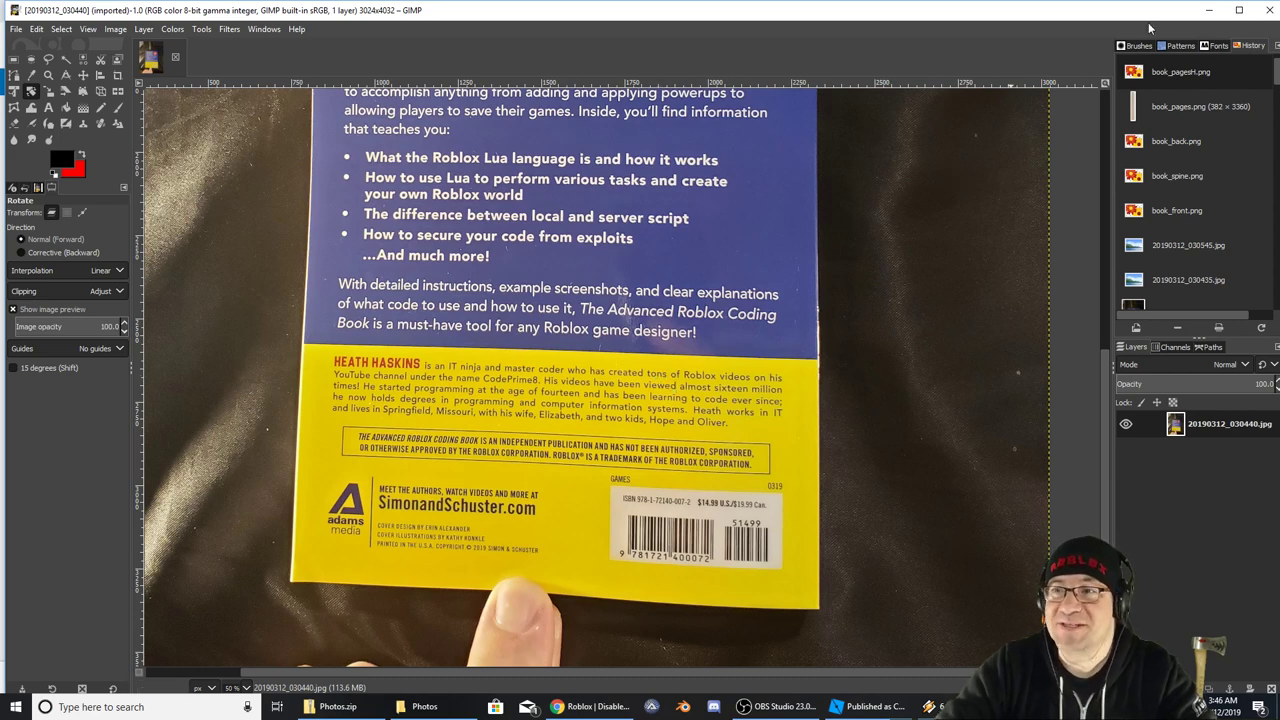
{"action": "left_click", "coordinate": [1272, 8]}
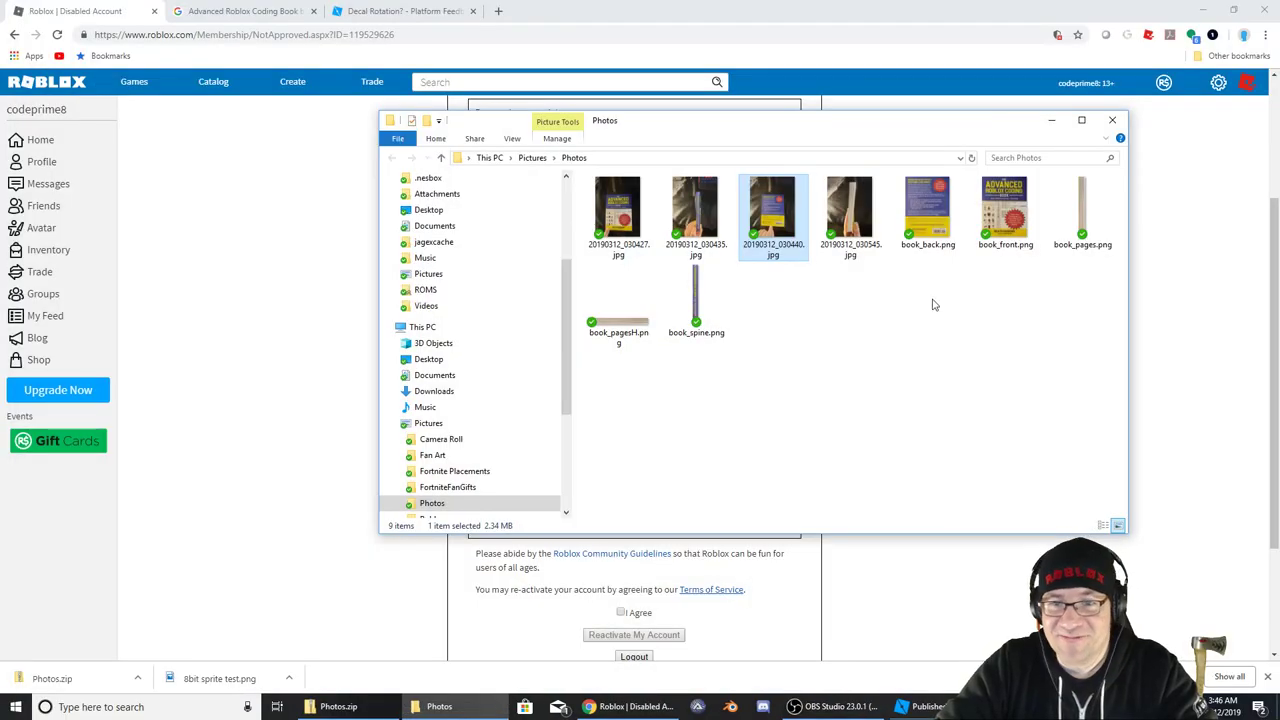
View book_back.png in the Photos viewer to examine the printed back cover text, and close the viewer
{"action": "left_click", "coordinate": [930, 205]}
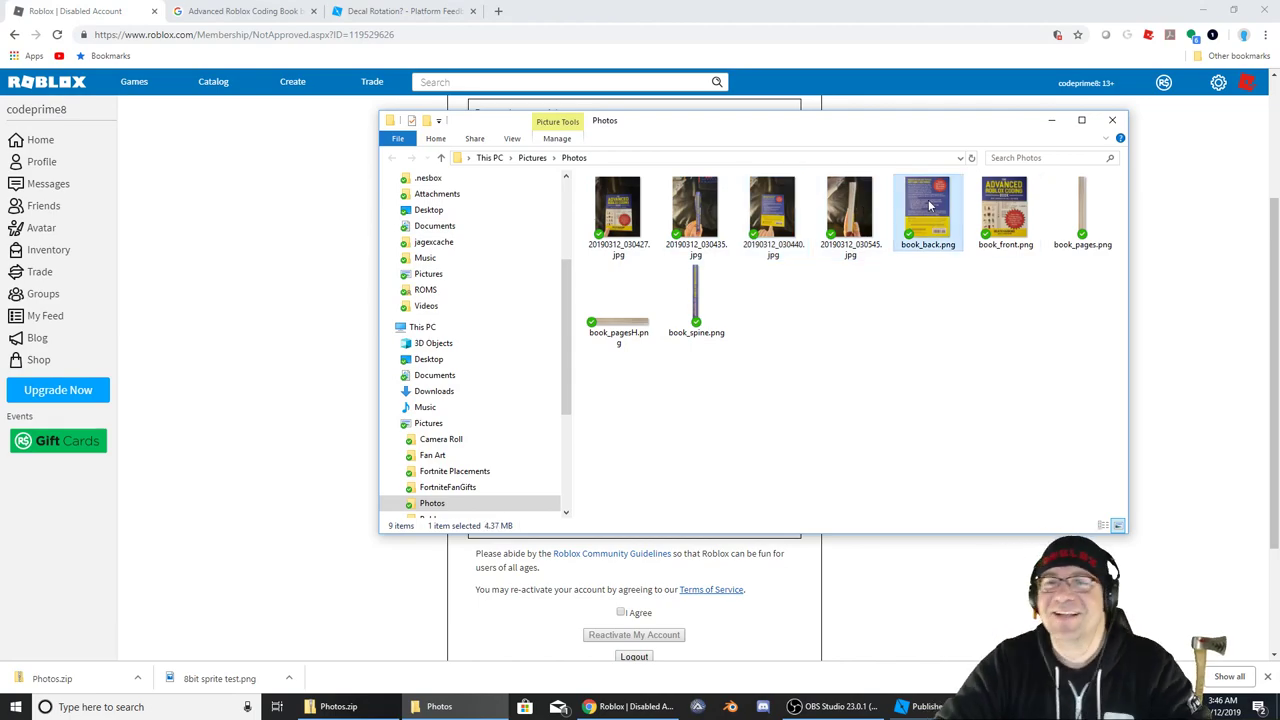
{"action": "double_click", "coordinate": [938, 229]}
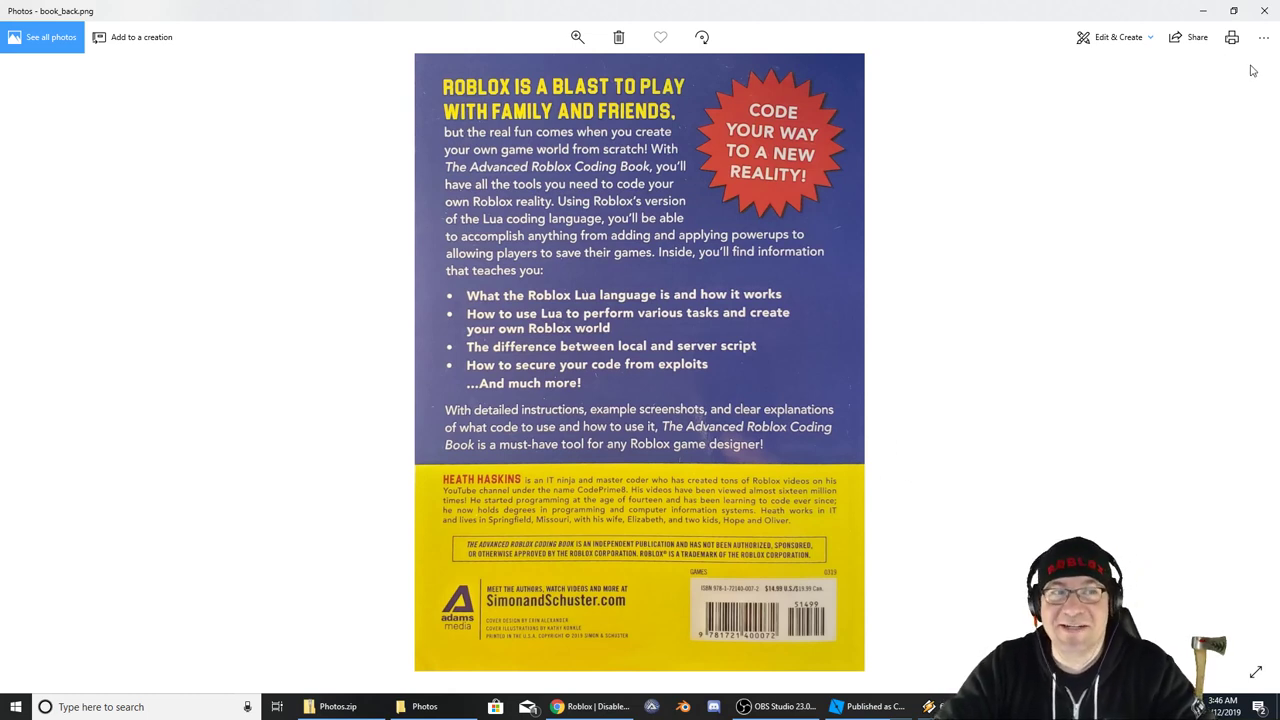
{"action": "left_click", "coordinate": [1264, 11]}
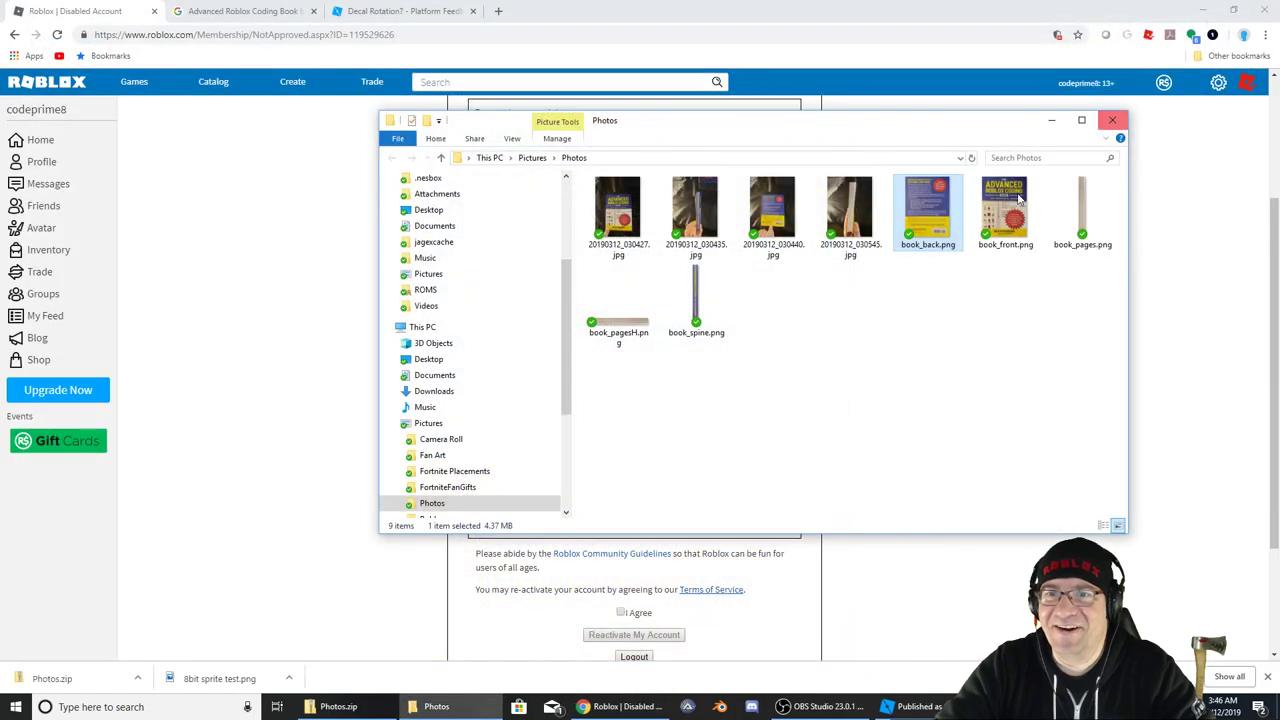
{"action": "right_click", "coordinate": [935, 216]}
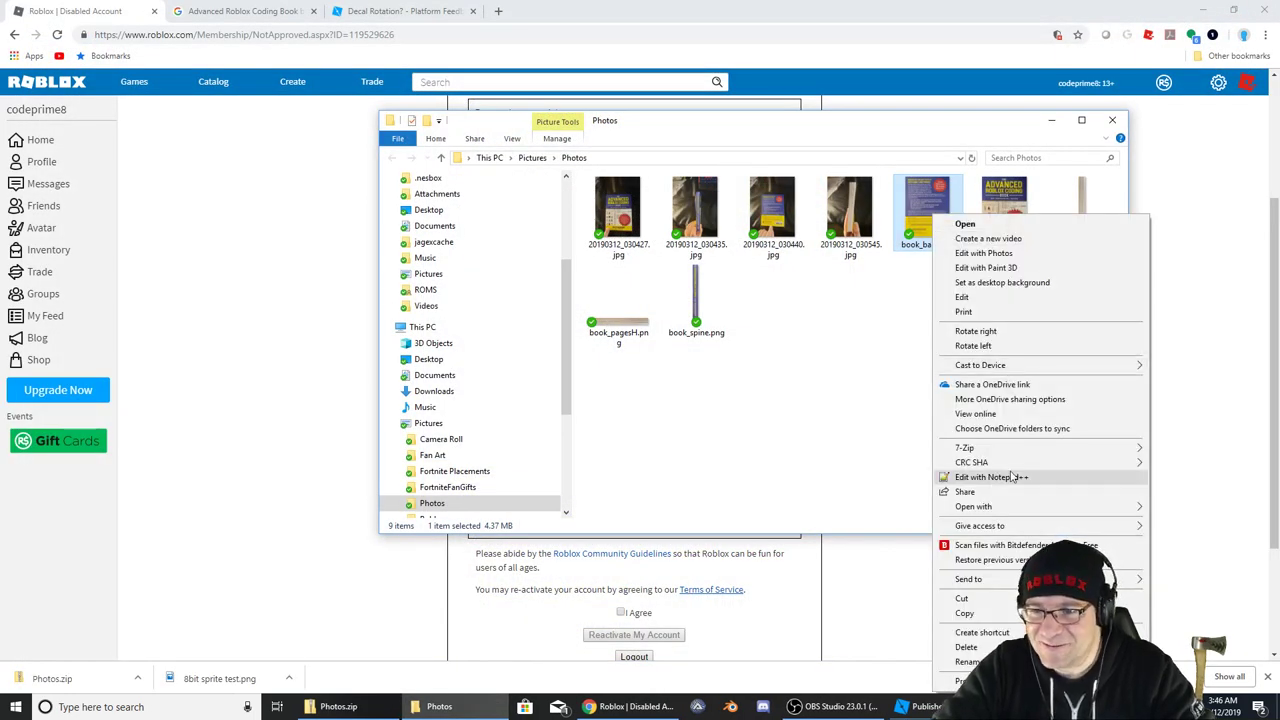
{"action": "left_click", "coordinate": [874, 414]}
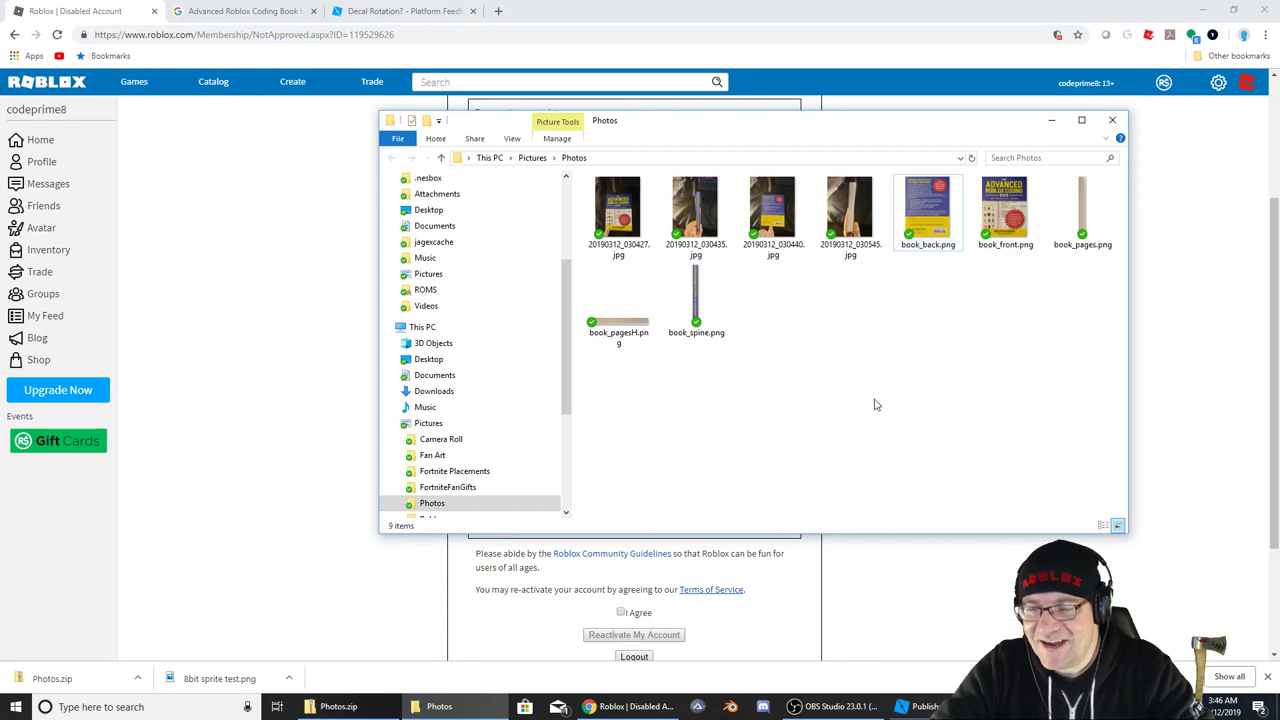
{"action": "right_click", "coordinate": [936, 222]}
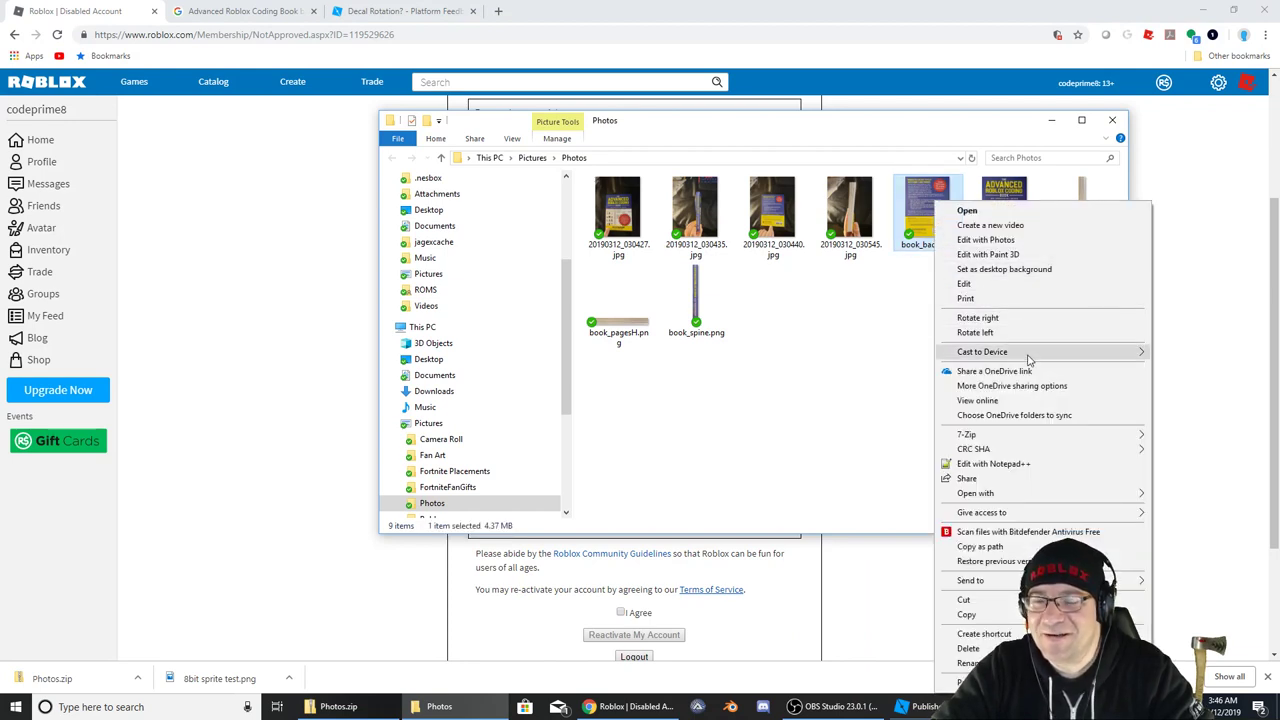
{"action": "mouse_move", "coordinate": [1030, 360]}
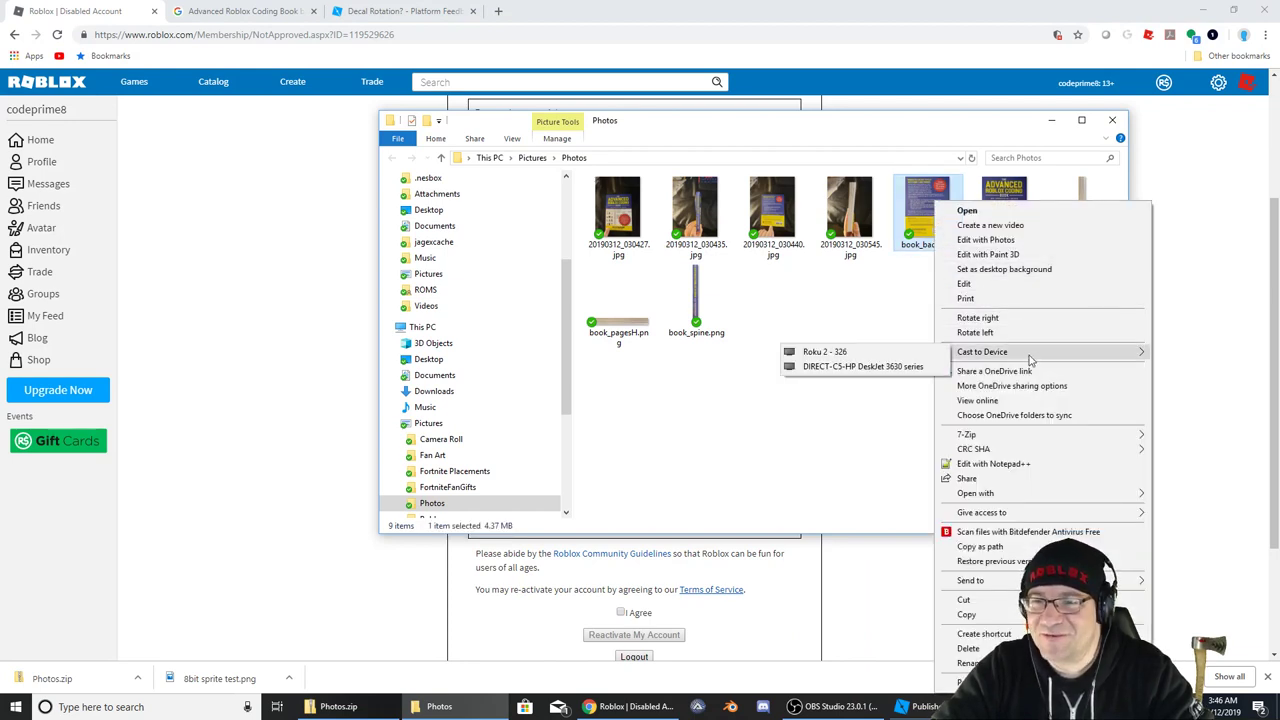
Agree to the Terms of Service on the warning page and reactivate the Roblox account
{"action": "left_click", "coordinate": [790, 620]}
{"action": "left_click", "coordinate": [621, 612]}
{"action": "left_click", "coordinate": [640, 635]}
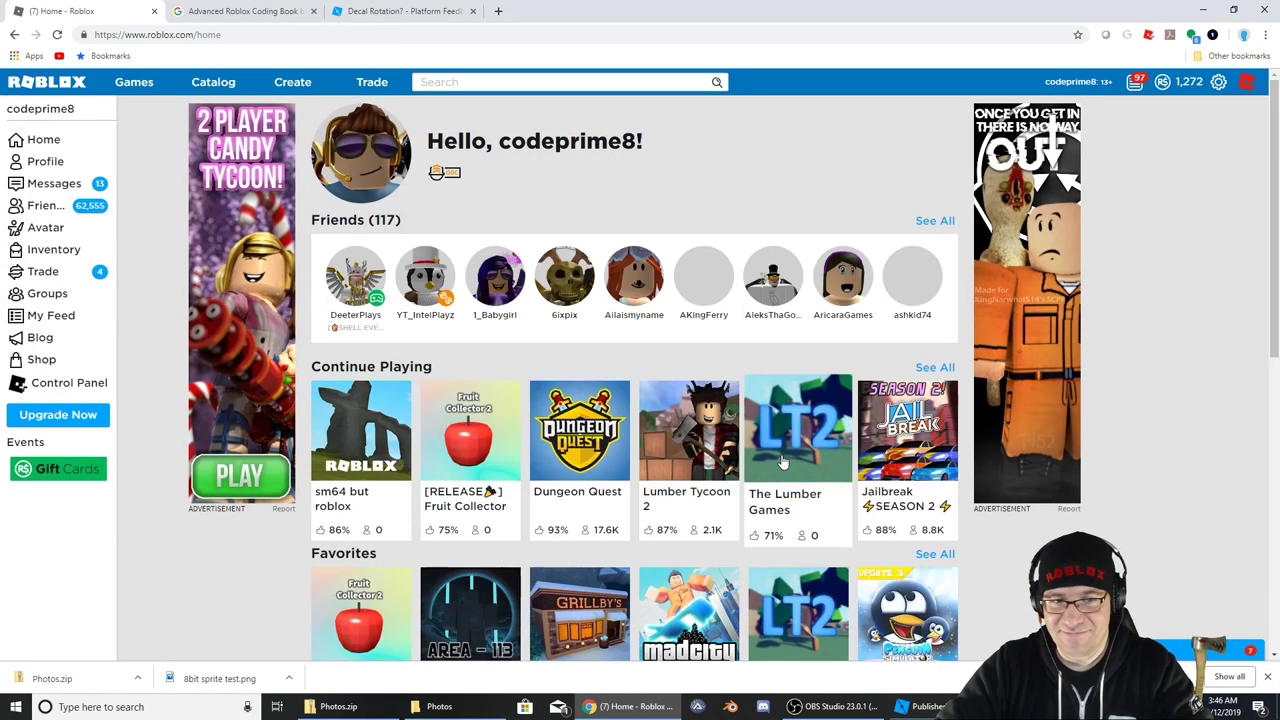
Return to the Photos folder window and look through the file actions available for book_back.png
{"action": "key", "text": "alt+Tab"}
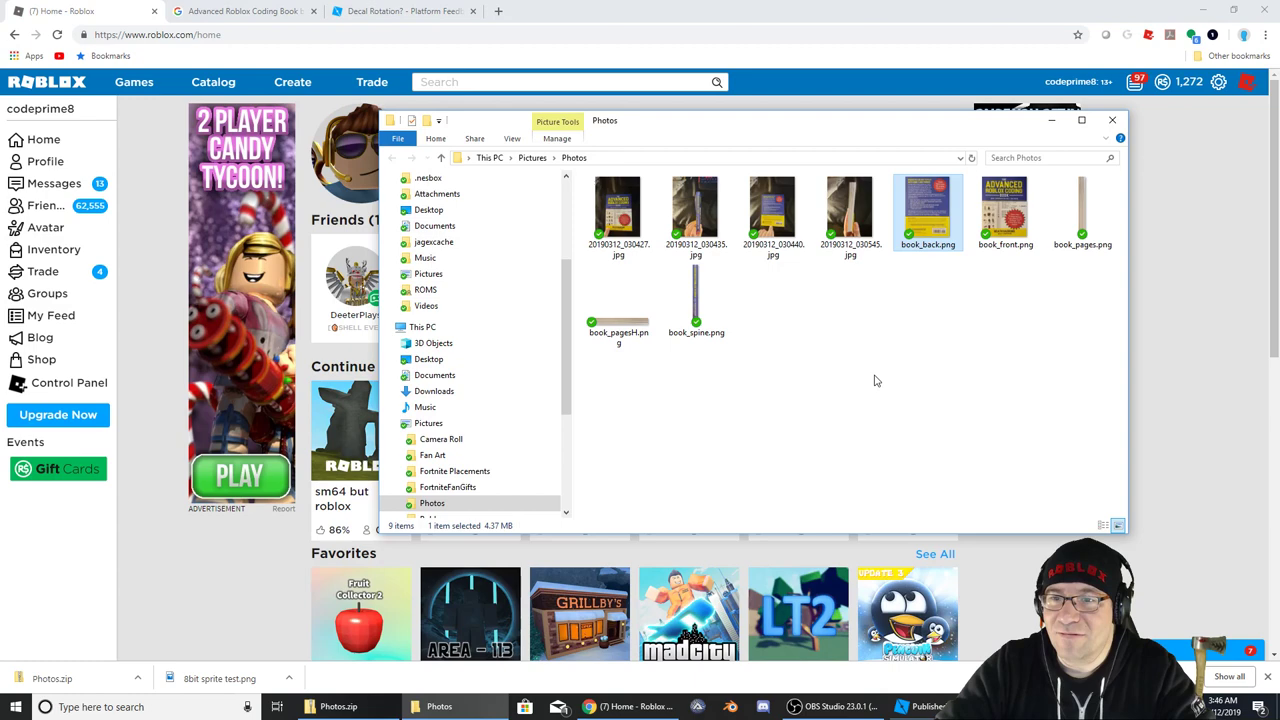
{"action": "right_click", "coordinate": [938, 206]}
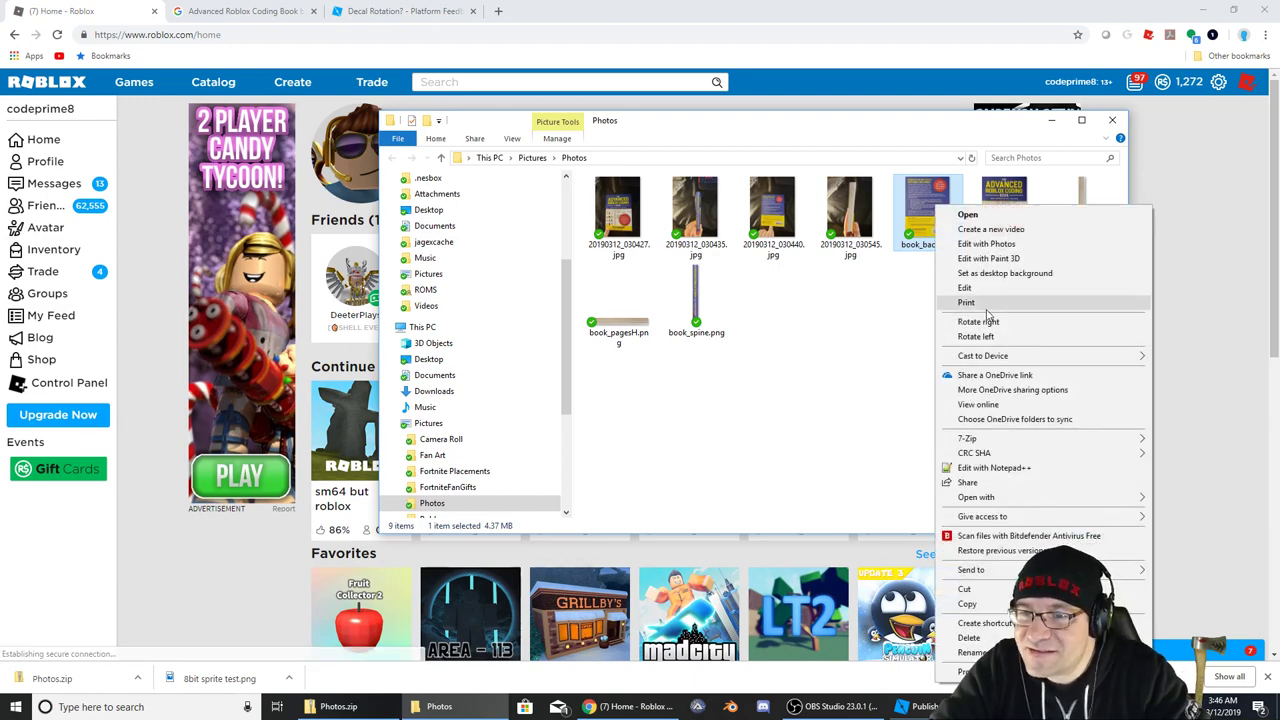
{"action": "left_click", "coordinate": [839, 305]}
{"action": "right_click", "coordinate": [917, 228], "text": "shift"}
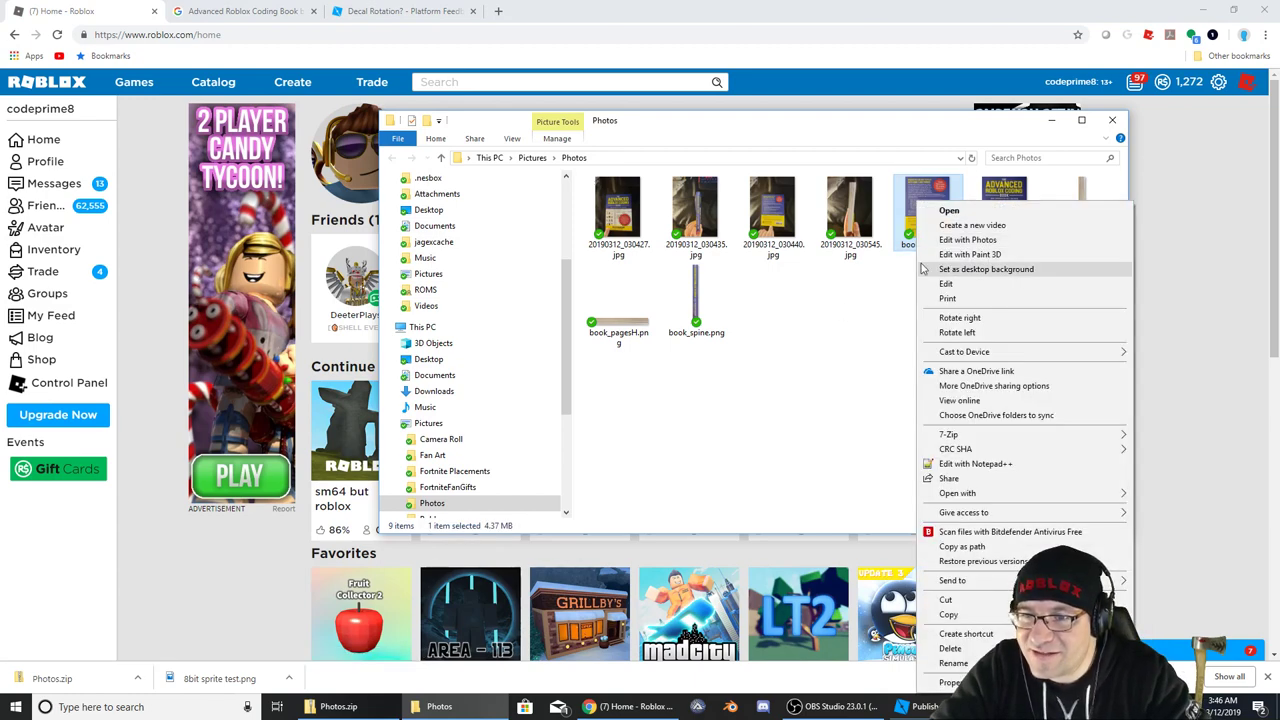
{"action": "left_click", "coordinate": [857, 301]}
{"action": "left_click", "coordinate": [928, 196]}
{"action": "right_click", "coordinate": [925, 209], "text": "shift"}
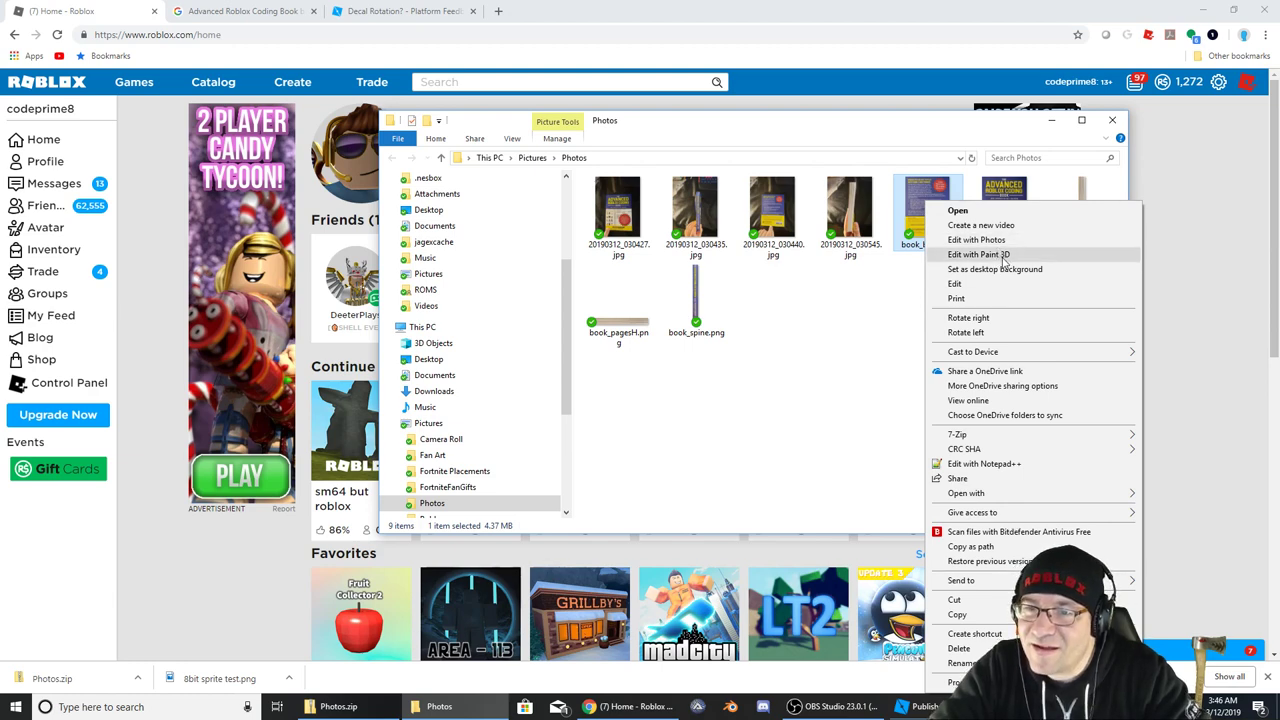
{"action": "left_click", "coordinate": [849, 322]}
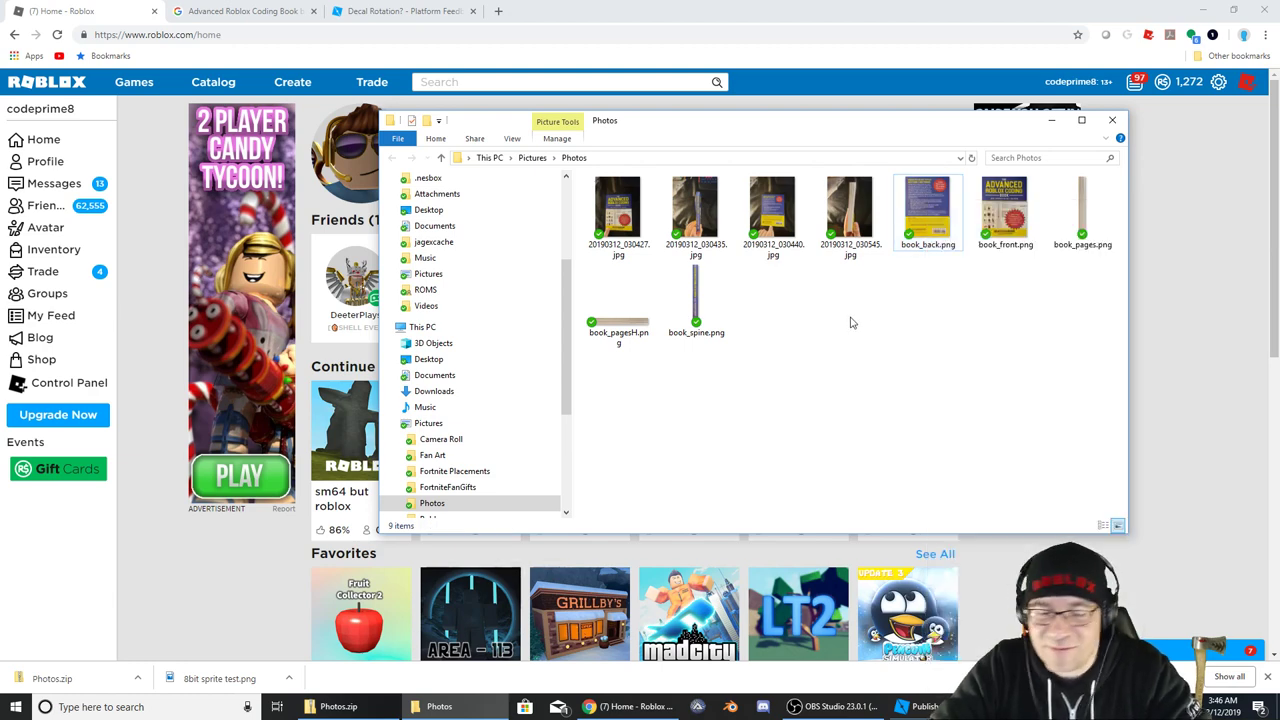
Launch GIMP and open book_back.png from the Photos folder in it
{"action": "key", "text": "super"}
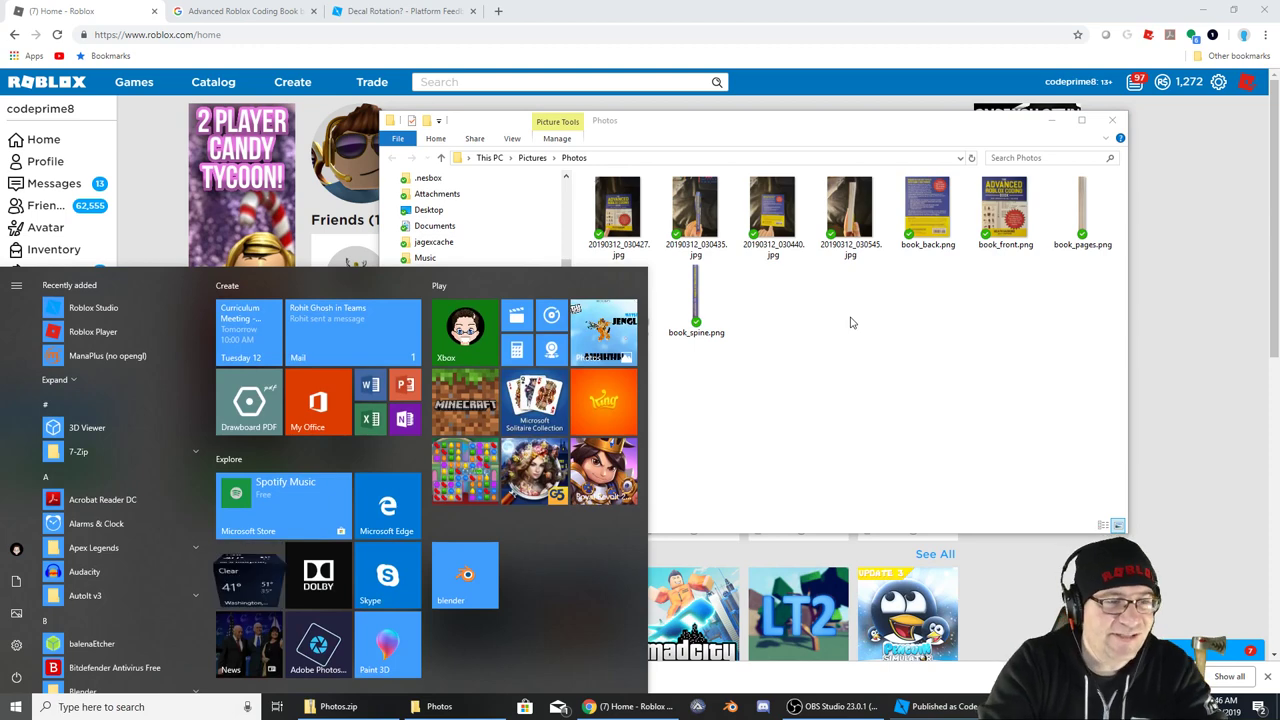
{"action": "type", "text": "gimp"}
{"action": "key", "text": "Return"}
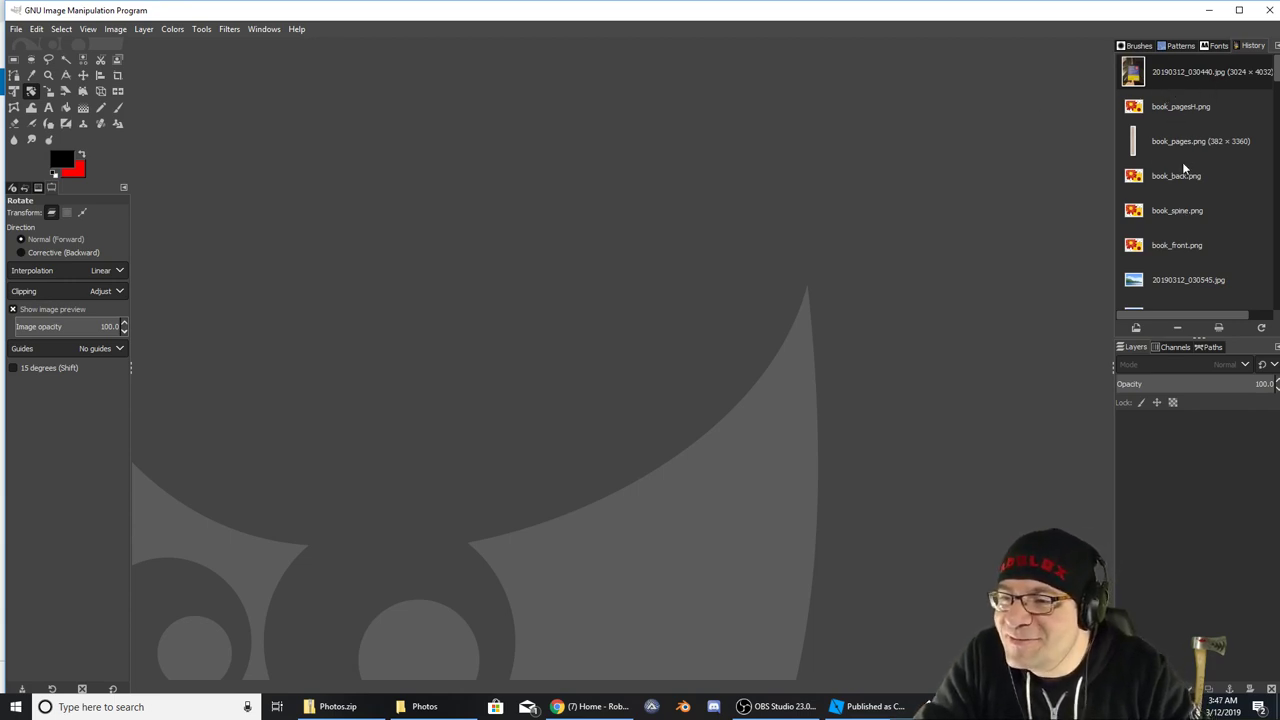
{"action": "scroll", "coordinate": [1122, 140], "scroll_direction": "down", "scroll_amount": 10}
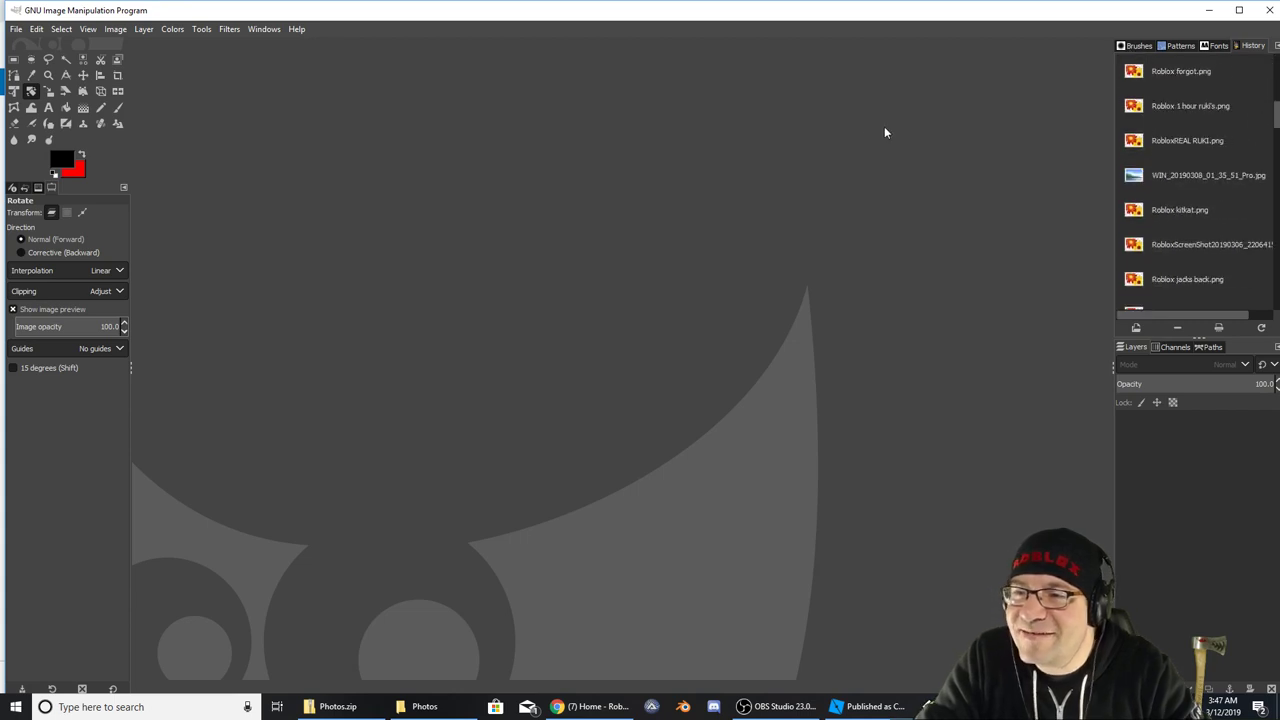
{"action": "left_click", "coordinate": [424, 706]}
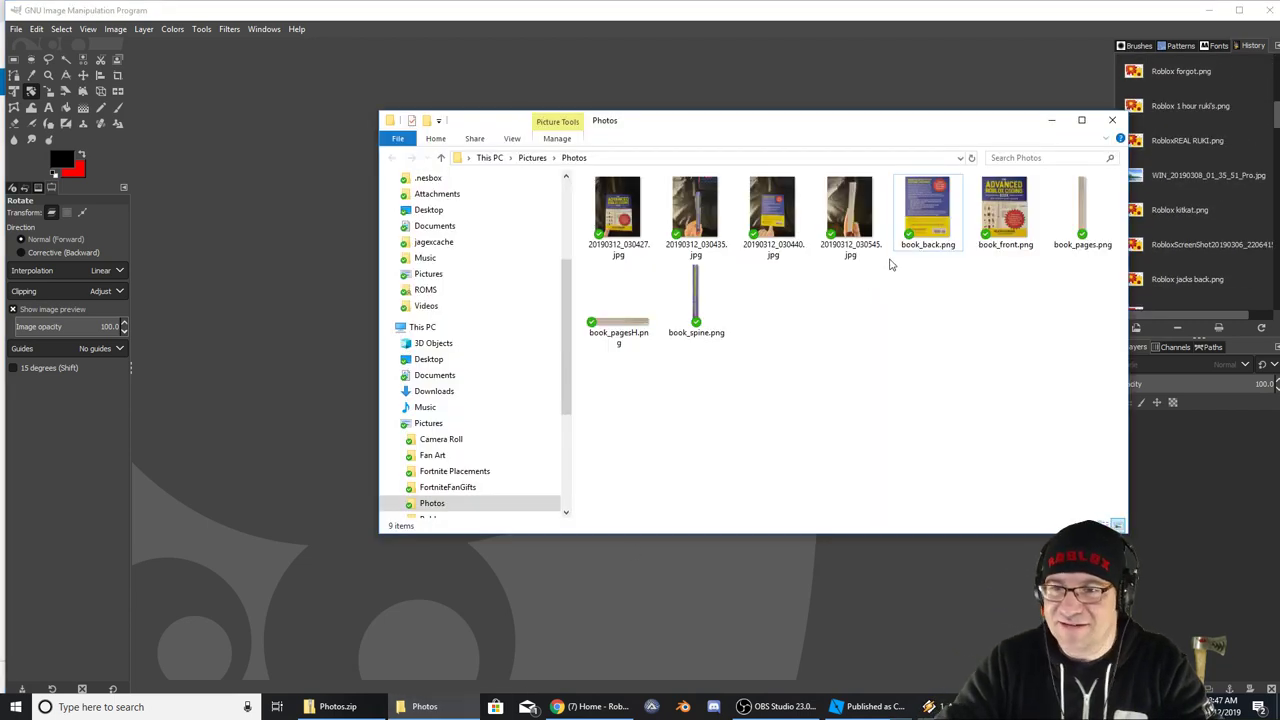
{"action": "left_click_drag", "start_coordinate": [925, 212], "coordinate": [309, 341]}
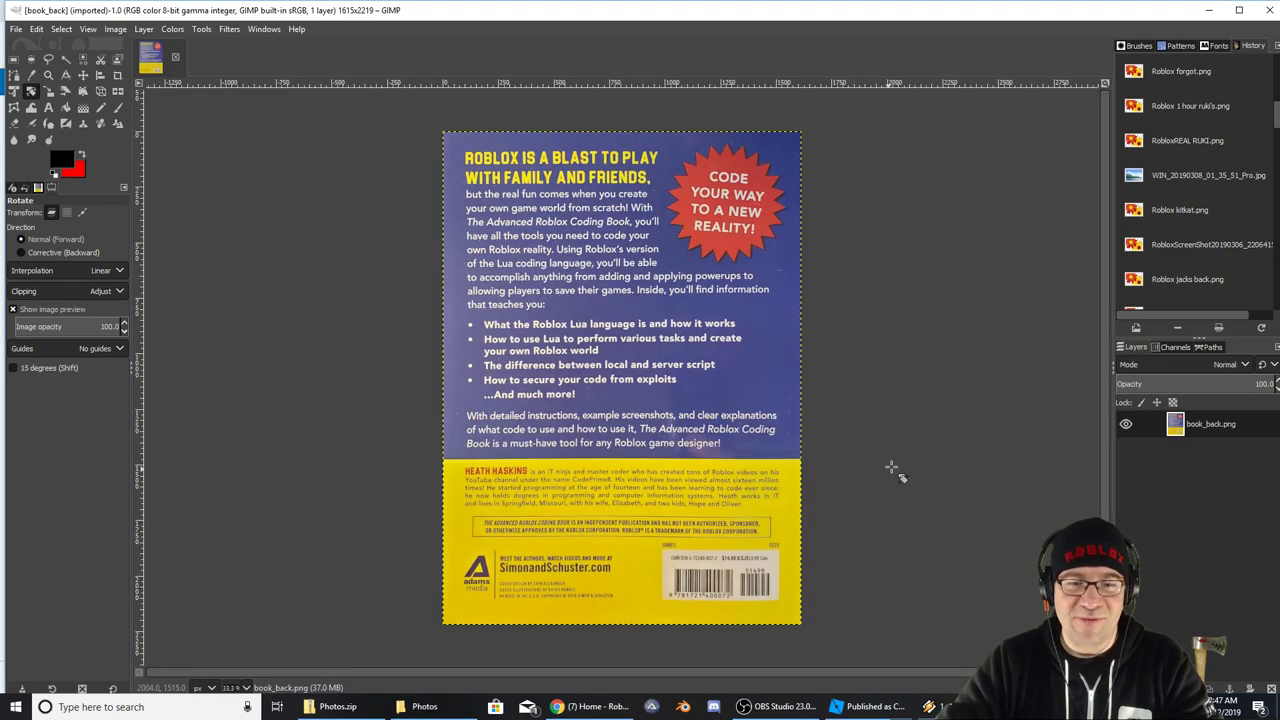
Cover the ".com" after SimonandSchuster with a pasted patch of blank yellow background, about 137 by 52 px, and anchor it
{"action": "scroll", "coordinate": [680, 558], "scroll_direction": "up", "scroll_amount": 2, "text": "ctrl"}
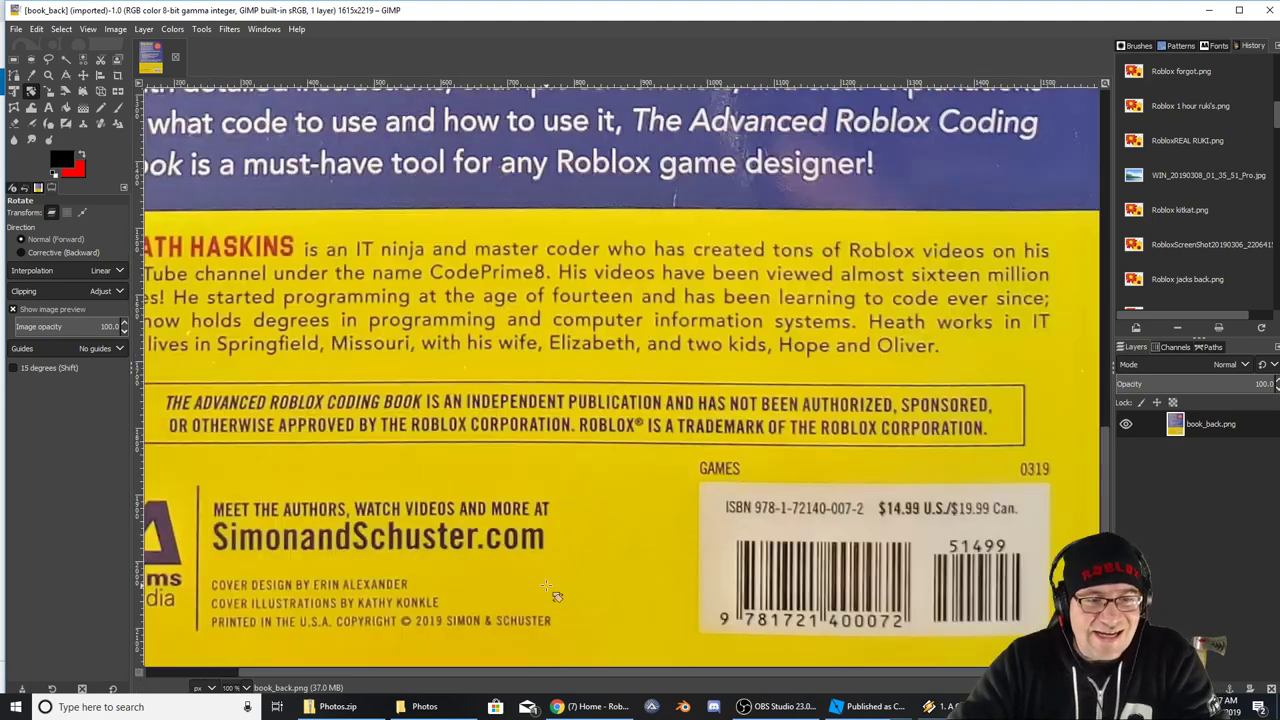
{"action": "scroll", "coordinate": [546, 580], "scroll_direction": "up", "scroll_amount": 1, "text": "ctrl"}
{"action": "scroll", "coordinate": [546, 580], "scroll_direction": "down", "scroll_amount": 1}
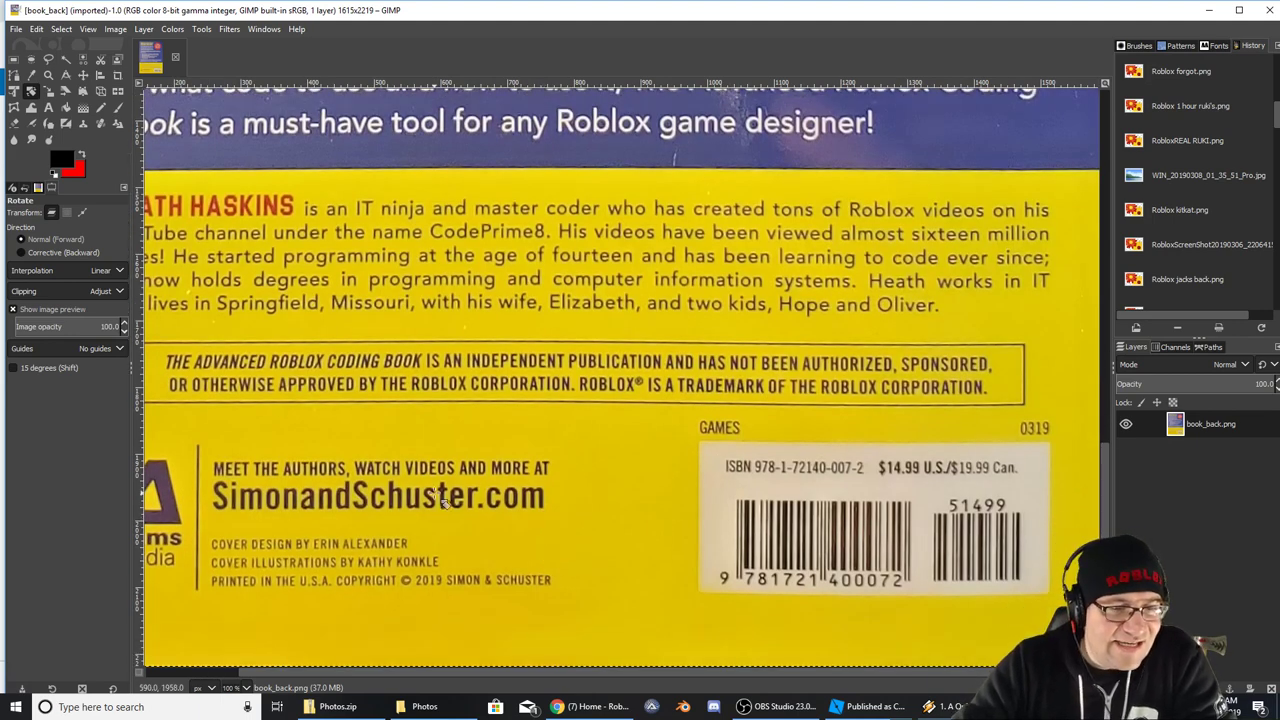
{"action": "left_click", "coordinate": [14, 59]}
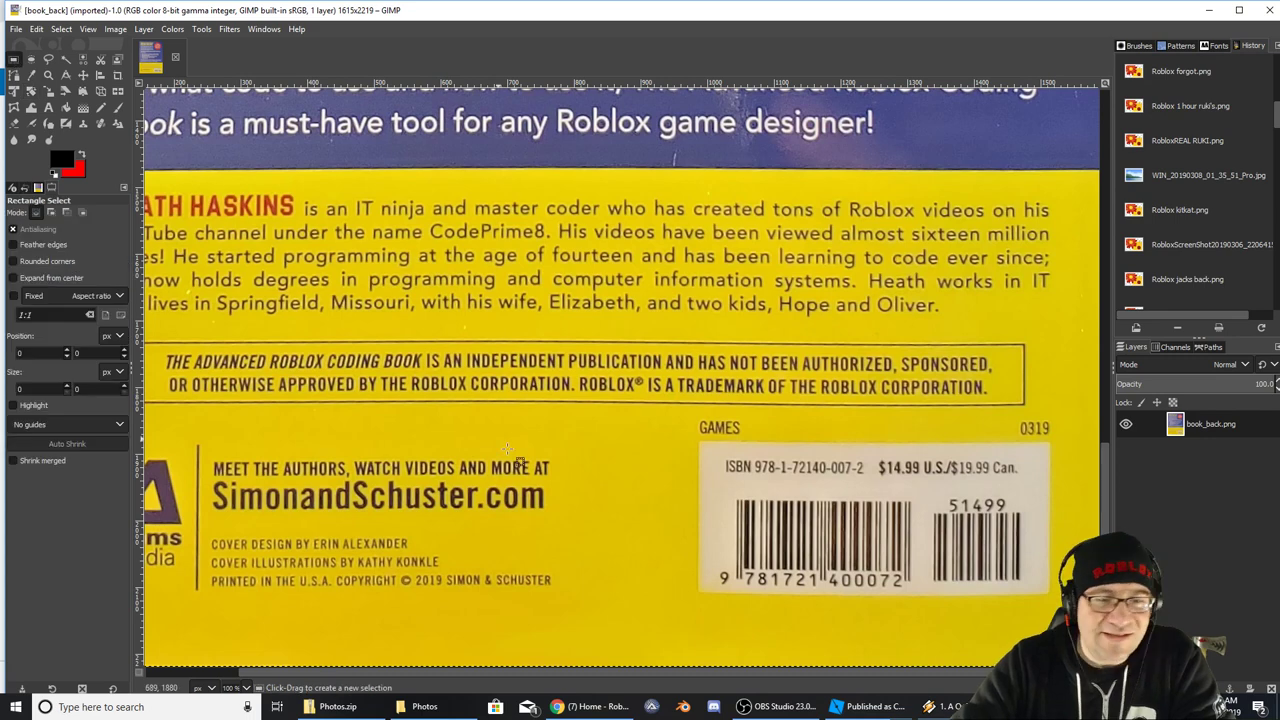
{"action": "left_click_drag", "start_coordinate": [558, 484], "coordinate": [532, 501]}
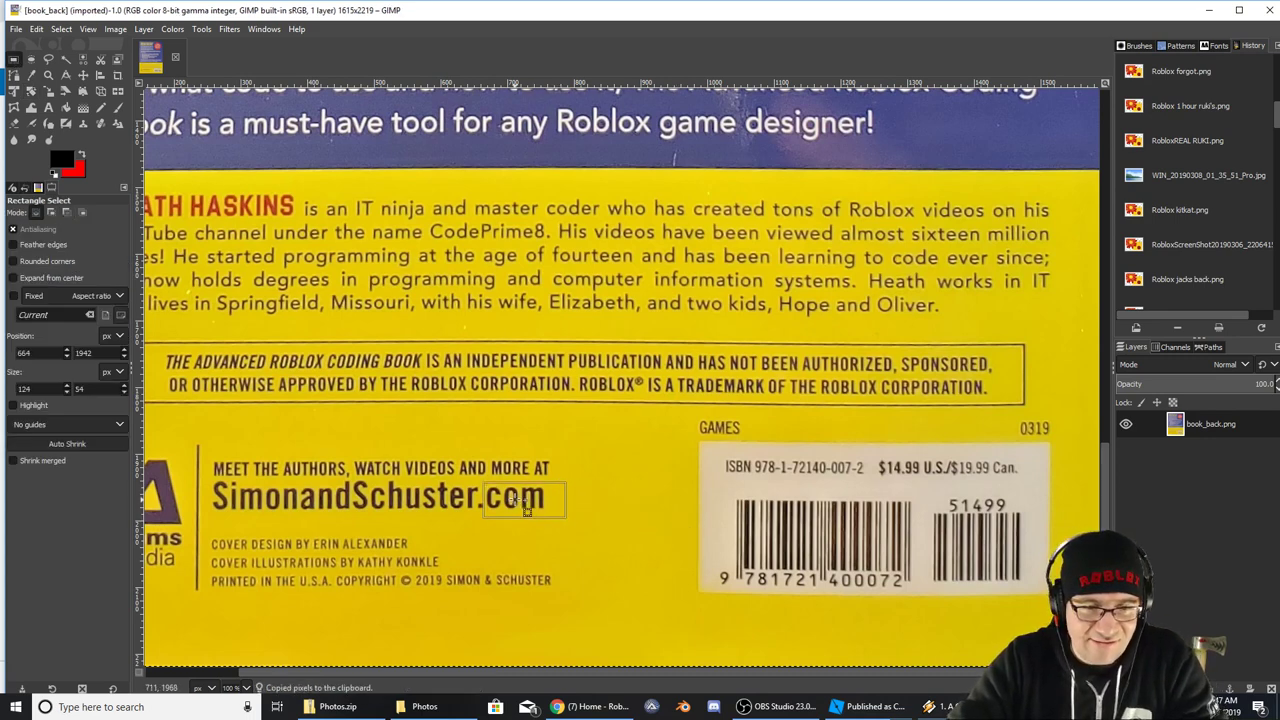
{"action": "key", "text": "ctrl+c"}
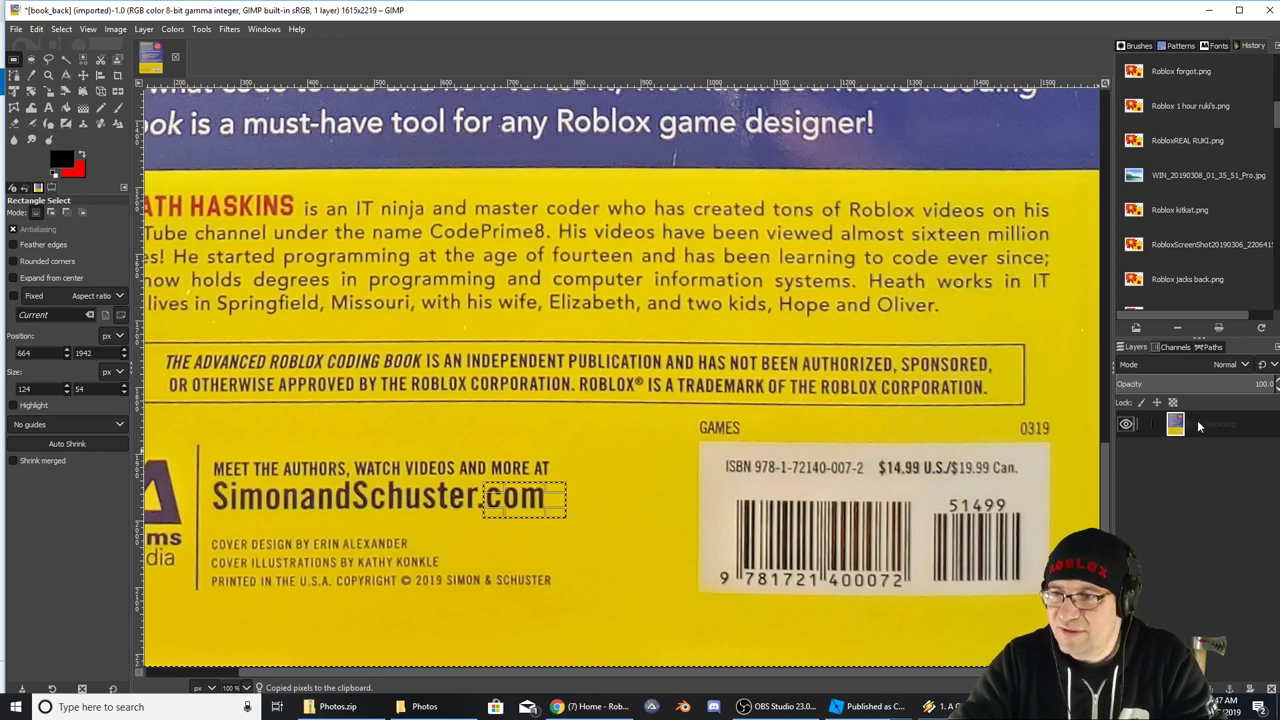
{"action": "left_click_drag", "start_coordinate": [565, 479], "coordinate": [534, 511]}
{"action": "key", "text": "ctrl+v"}
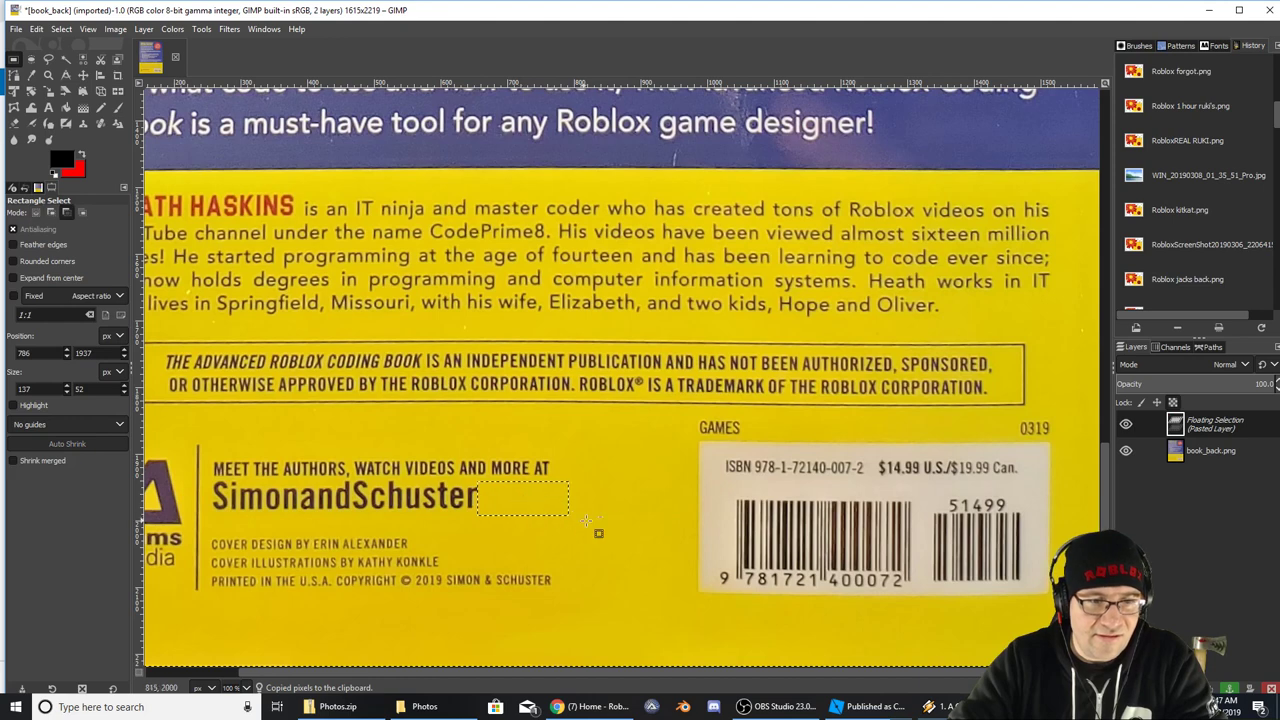
{"action": "left_click", "coordinate": [628, 488]}
Copy a blank yellow patch of about 55 by 44 px and paste it over the word "AT" after "MORE", anchoring it
{"action": "left_click_drag", "start_coordinate": [563, 452], "coordinate": [607, 477]}
{"action": "key", "text": "ctrl+c"}
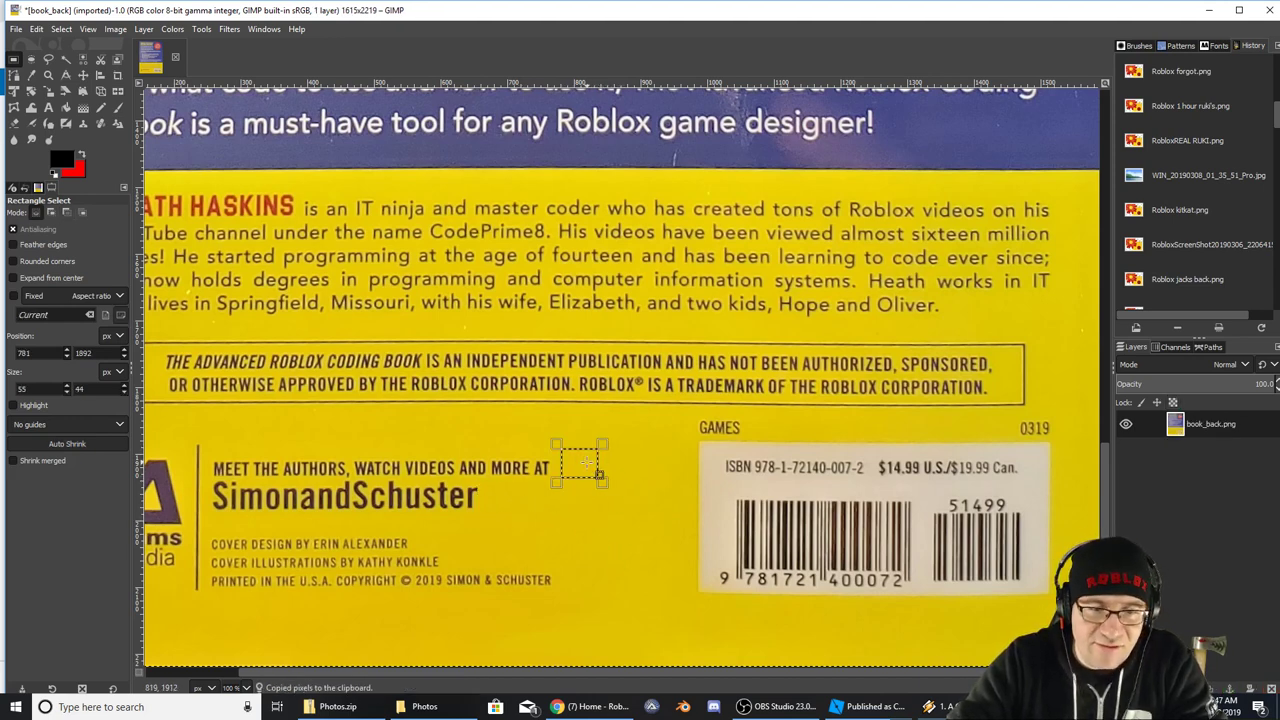
{"action": "key", "text": "ctrl+v"}
{"action": "left_click_drag", "start_coordinate": [579, 476], "coordinate": [563, 479]}
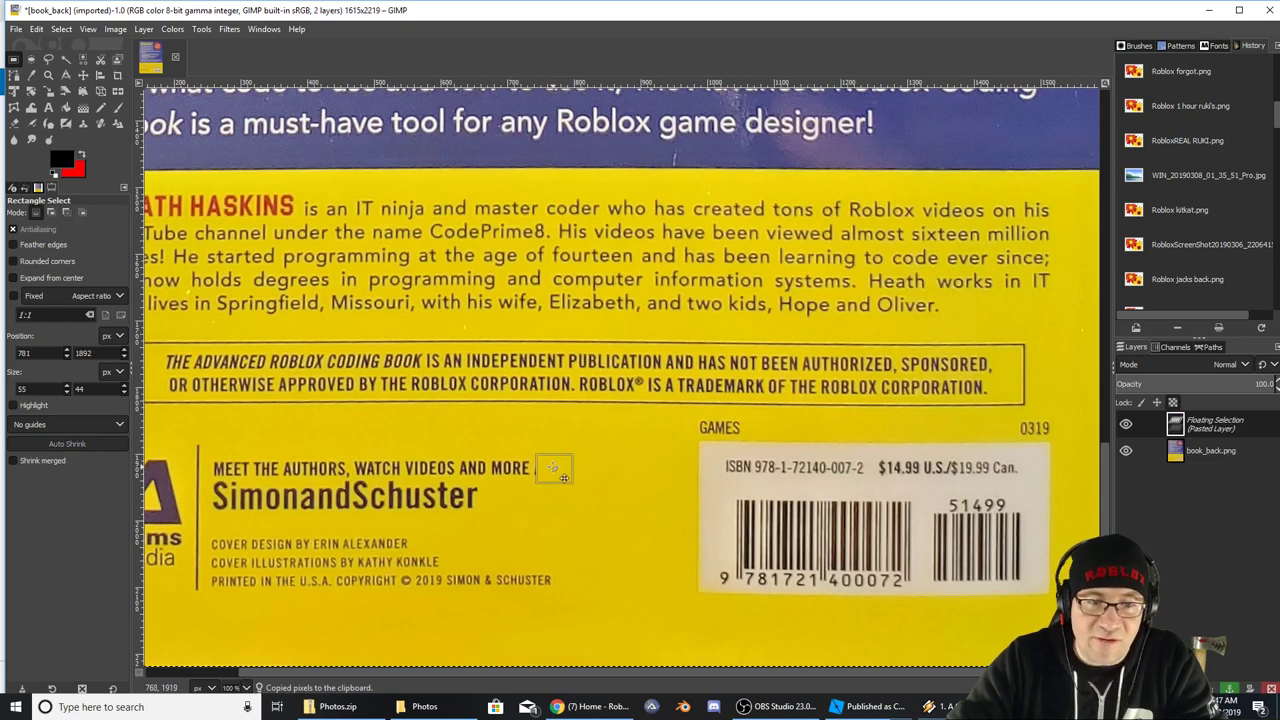
{"action": "left_click", "coordinate": [609, 491]}
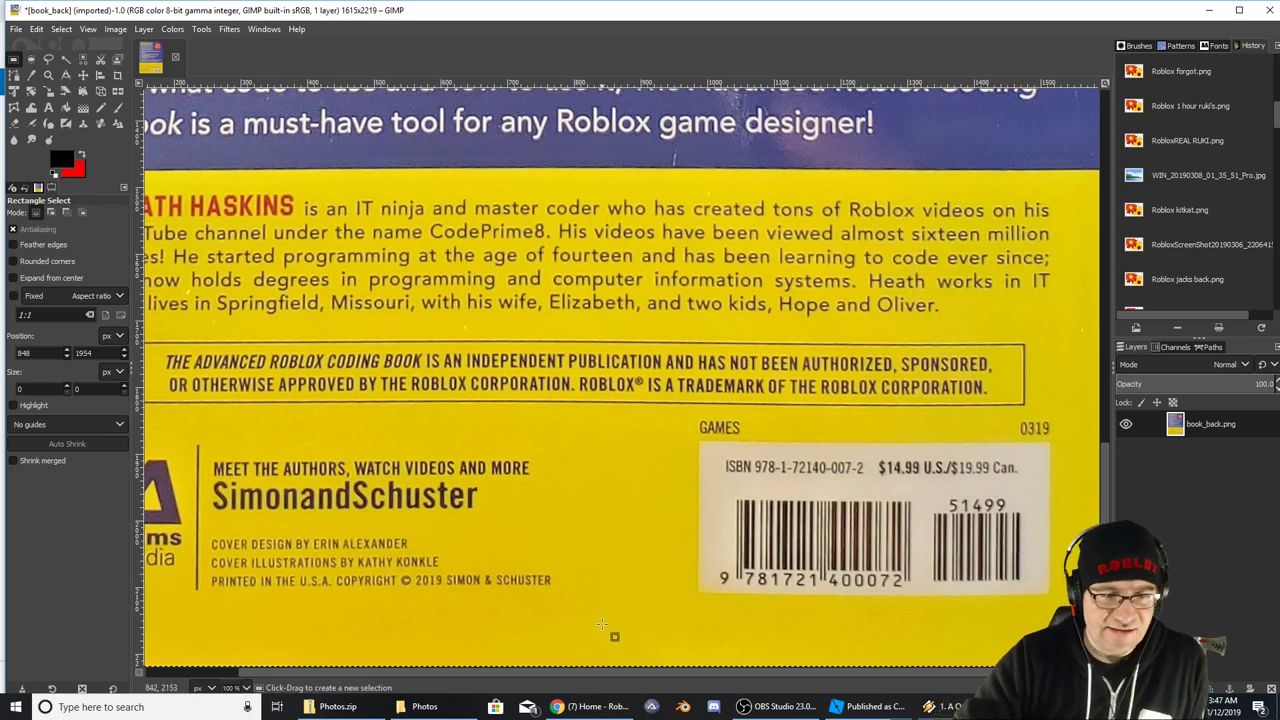
Examine the whole back cover text, from the headline to the publisher and barcode area, for other content that could be moderated
{"action": "left_click_drag", "start_coordinate": [523, 672], "coordinate": [414, 672]}
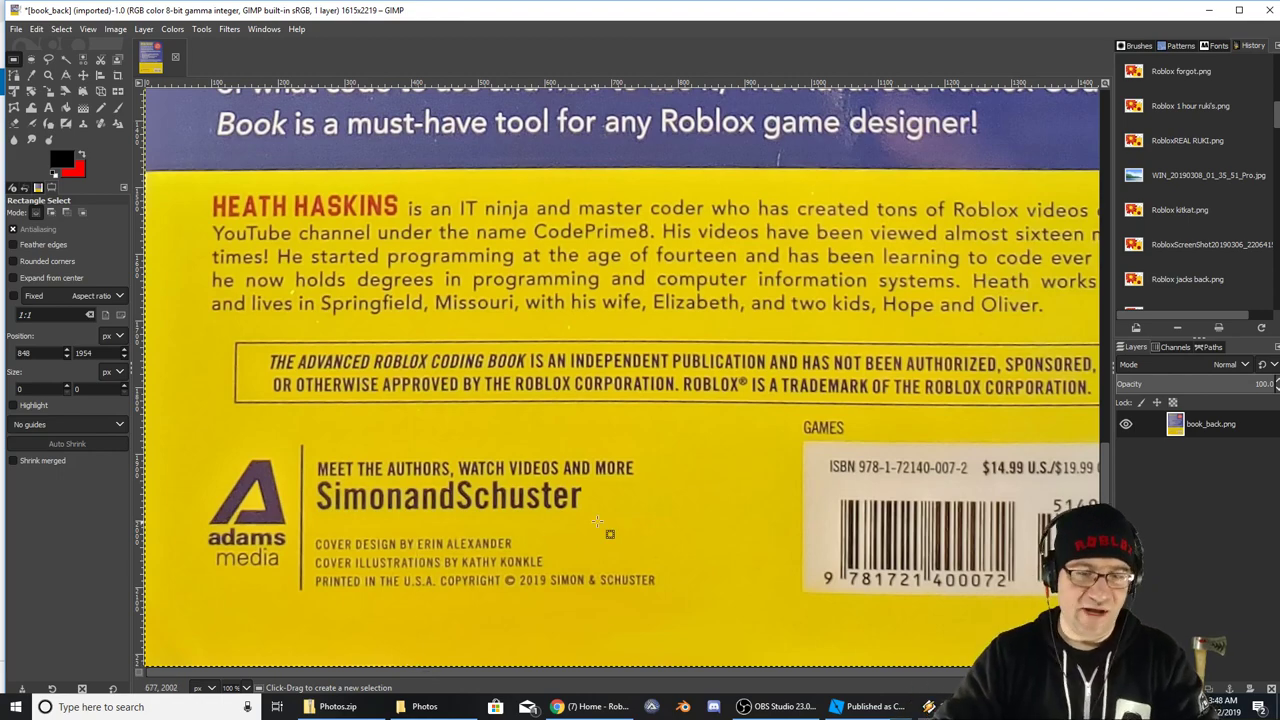
{"action": "scroll", "coordinate": [620, 505], "scroll_direction": "up", "scroll_amount": 4}
{"action": "scroll", "coordinate": [617, 497], "scroll_direction": "down", "scroll_amount": 4}
{"action": "scroll", "coordinate": [617, 497], "scroll_direction": "up", "scroll_amount": 15}
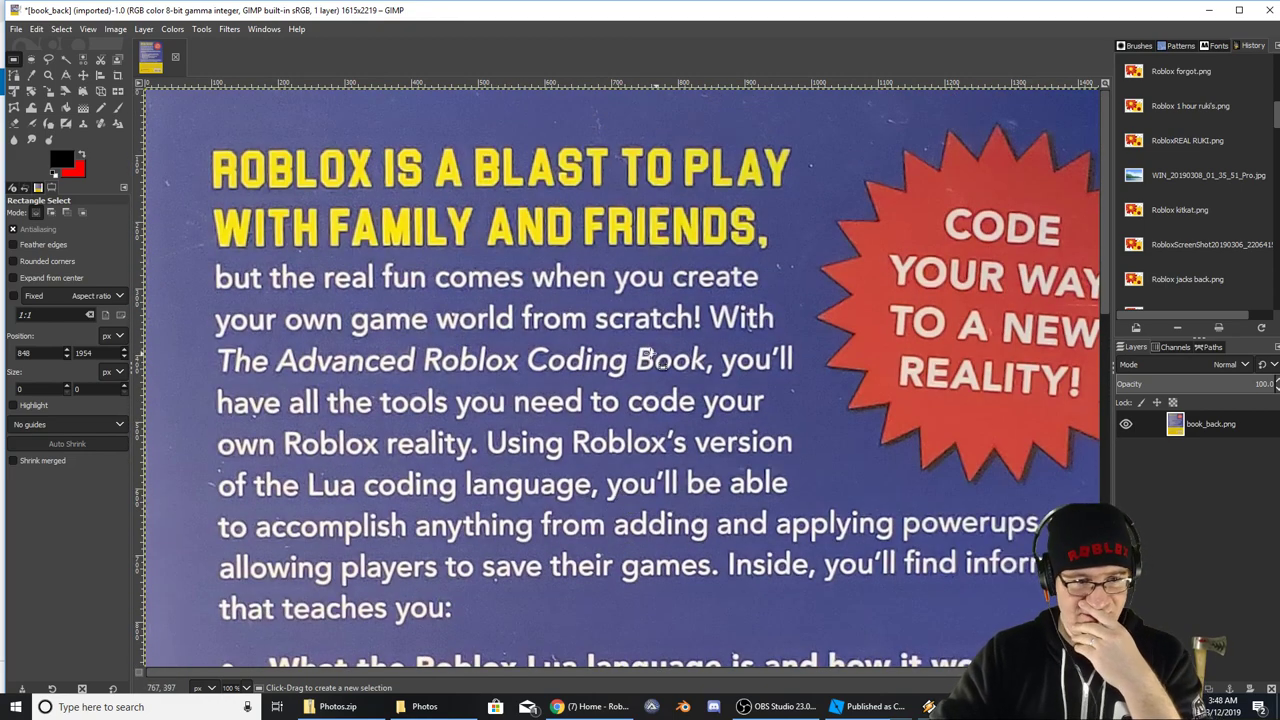
{"action": "scroll", "coordinate": [505, 378], "scroll_direction": "down", "scroll_amount": 2}
{"action": "scroll", "coordinate": [510, 381], "scroll_direction": "down", "scroll_amount": 3}
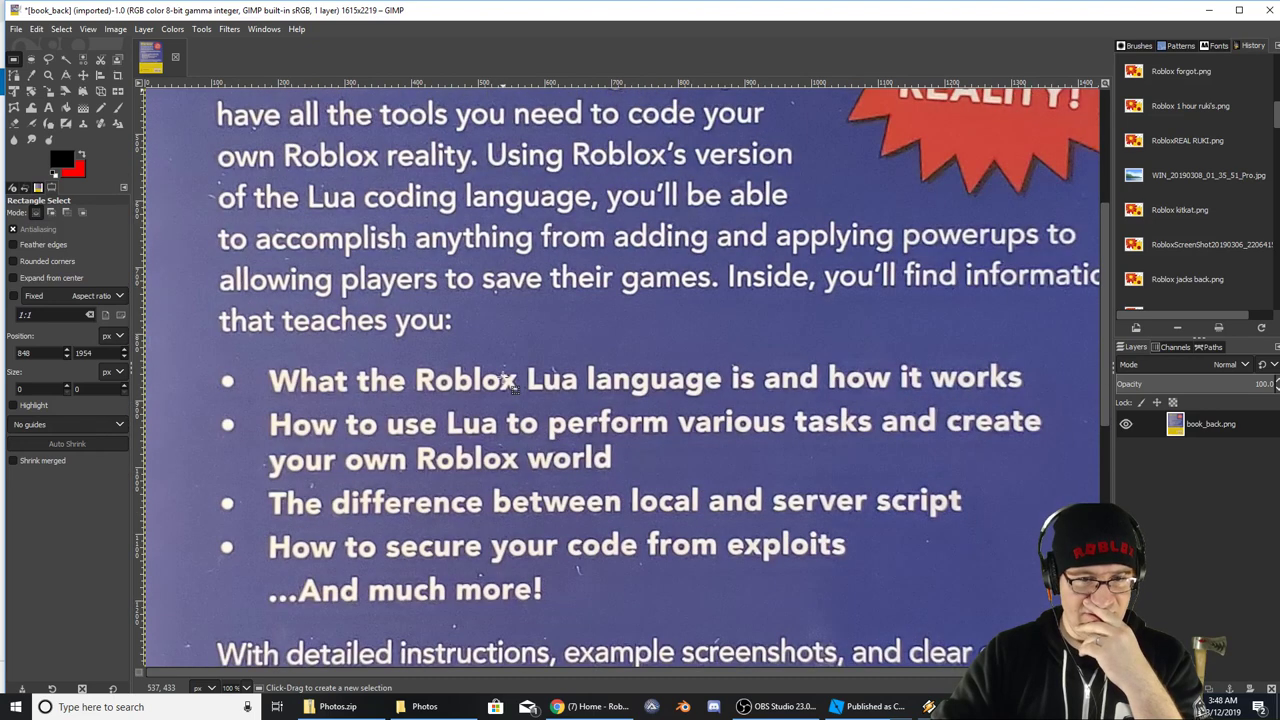
{"action": "scroll", "coordinate": [510, 381], "scroll_direction": "down", "scroll_amount": 5}
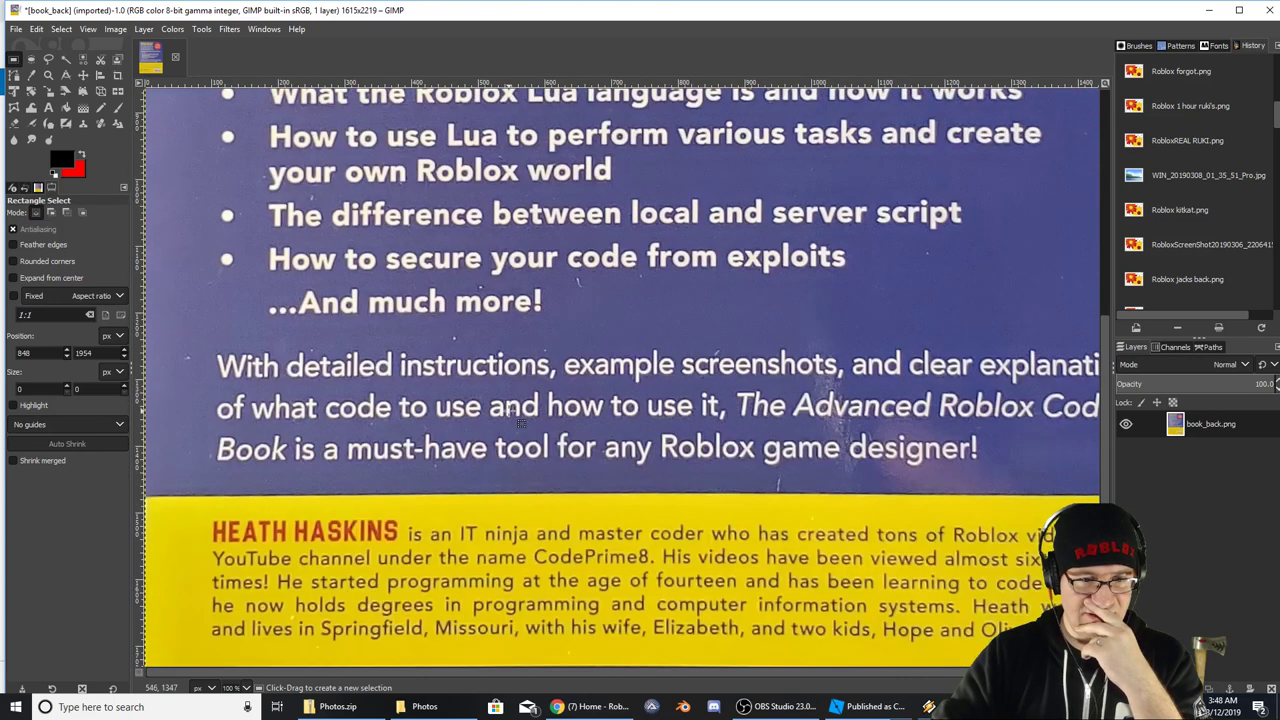
{"action": "scroll", "coordinate": [512, 405], "scroll_direction": "down", "scroll_amount": 3}
{"action": "scroll", "coordinate": [520, 422], "scroll_direction": "down", "scroll_amount": 3}
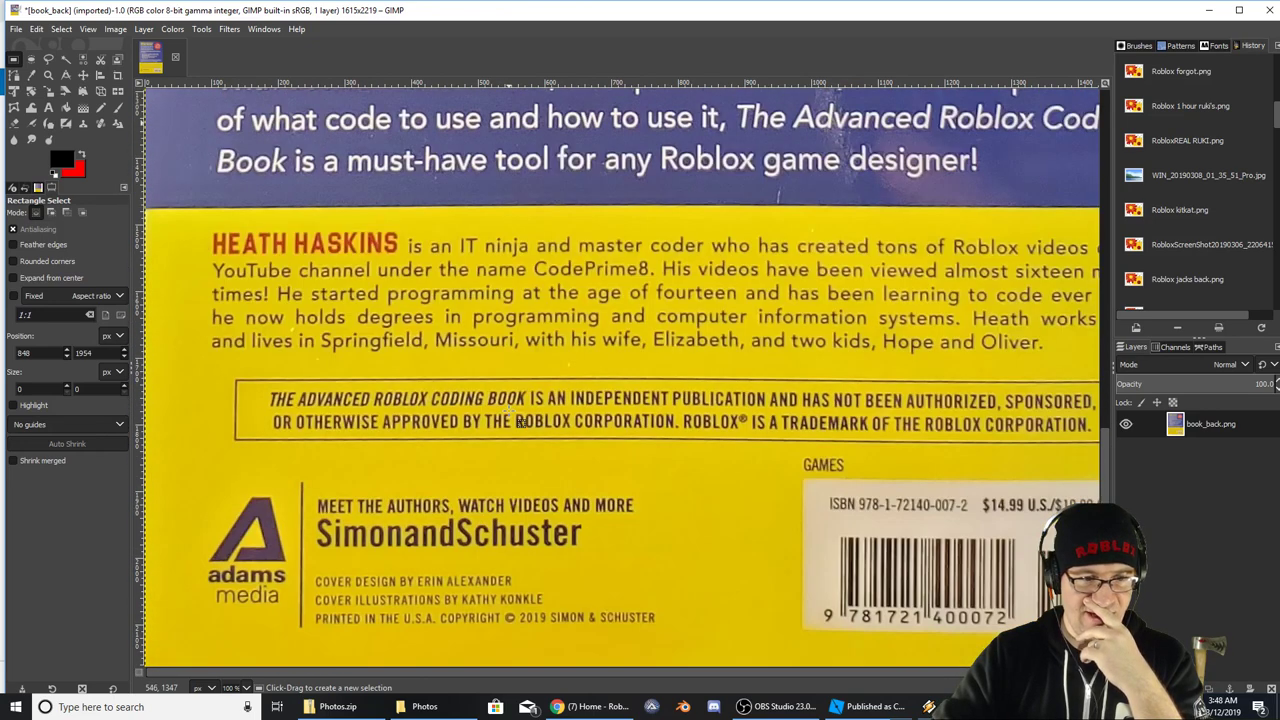
{"action": "scroll", "coordinate": [521, 423], "scroll_direction": "down", "scroll_amount": 1}
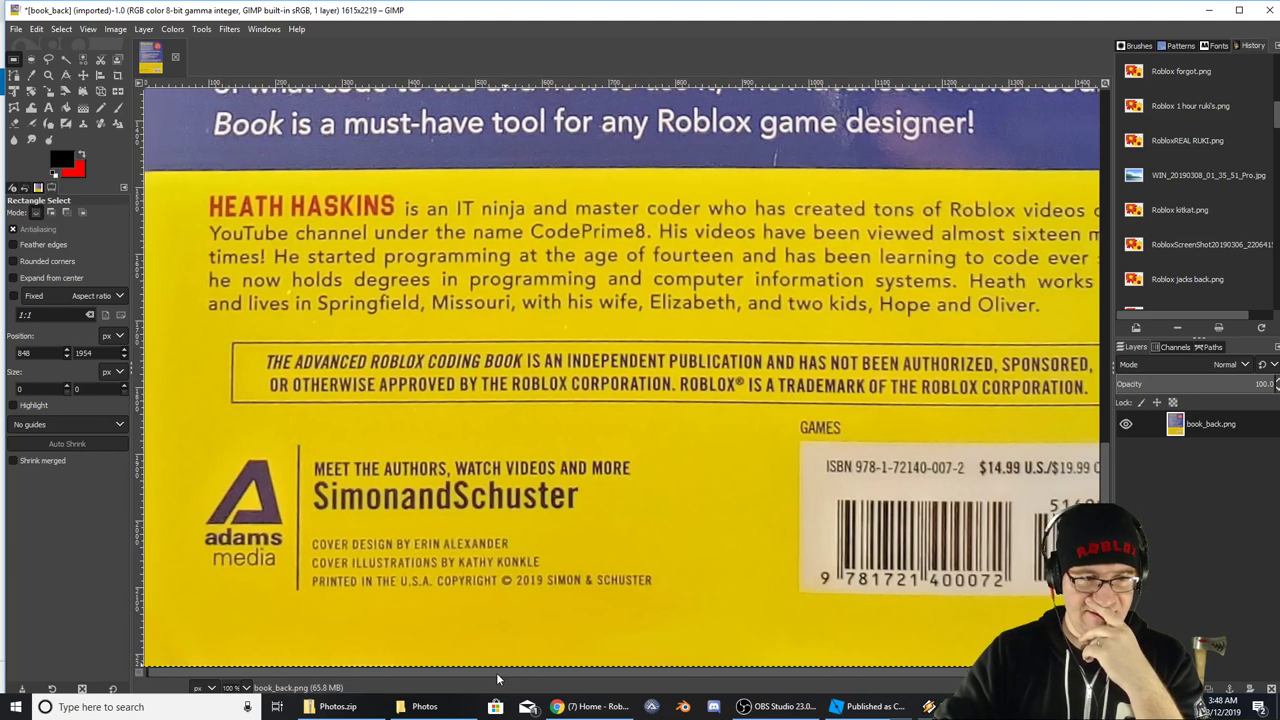
{"action": "scroll", "coordinate": [578, 679], "scroll_direction": "right", "scroll_amount": 2}
{"action": "scroll", "coordinate": [592, 678], "scroll_direction": "right", "scroll_amount": 1}
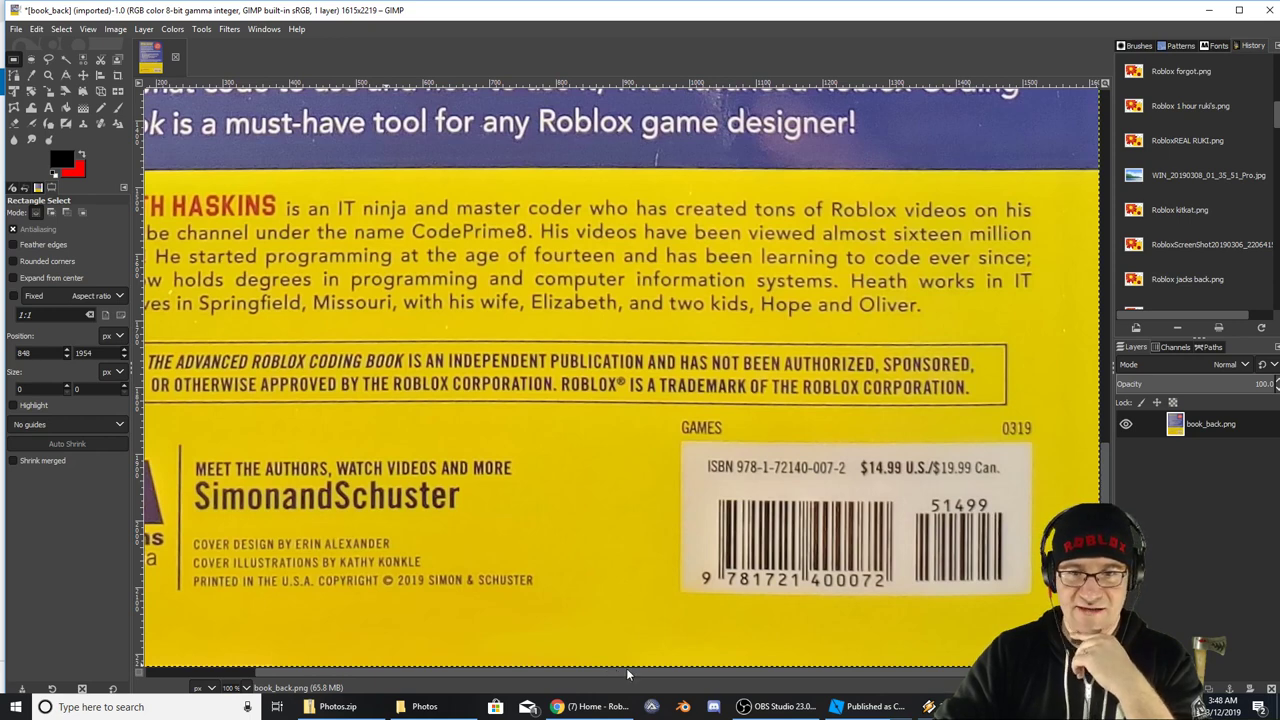
{"action": "scroll", "coordinate": [600, 674], "scroll_direction": "left", "scroll_amount": 2}
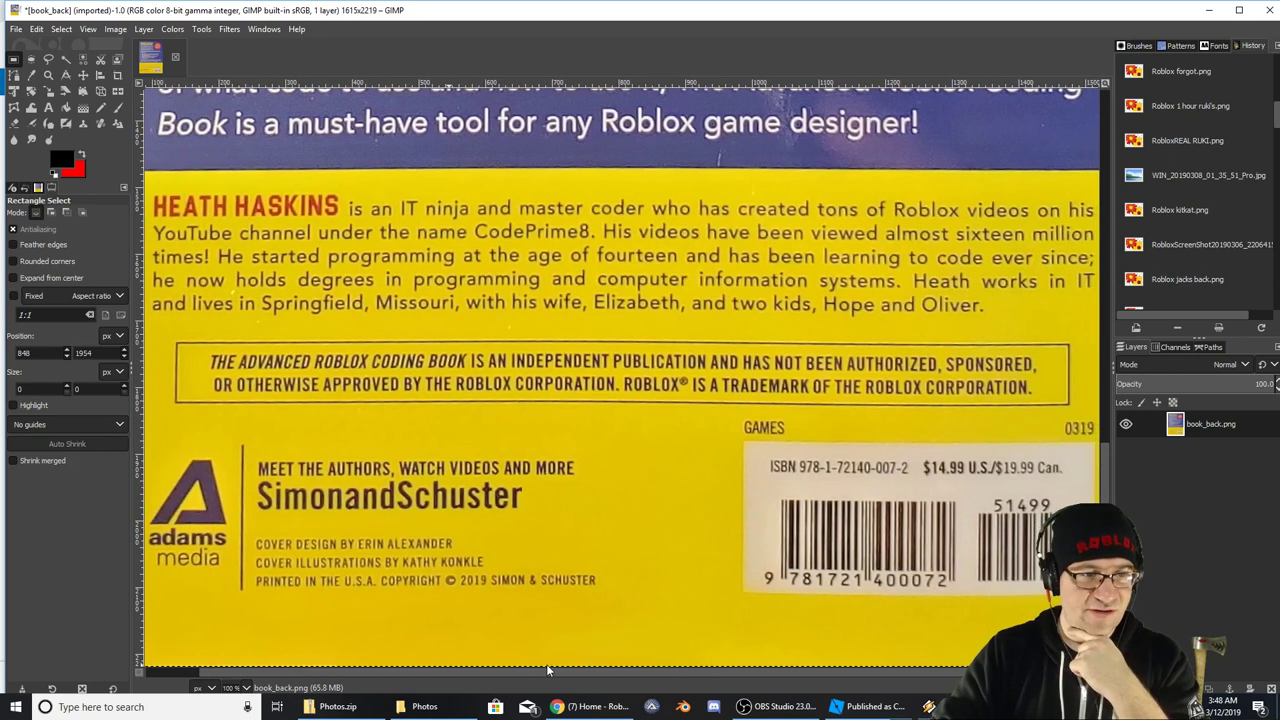
{"action": "left_click_drag", "start_coordinate": [557, 670], "coordinate": [563, 670]}
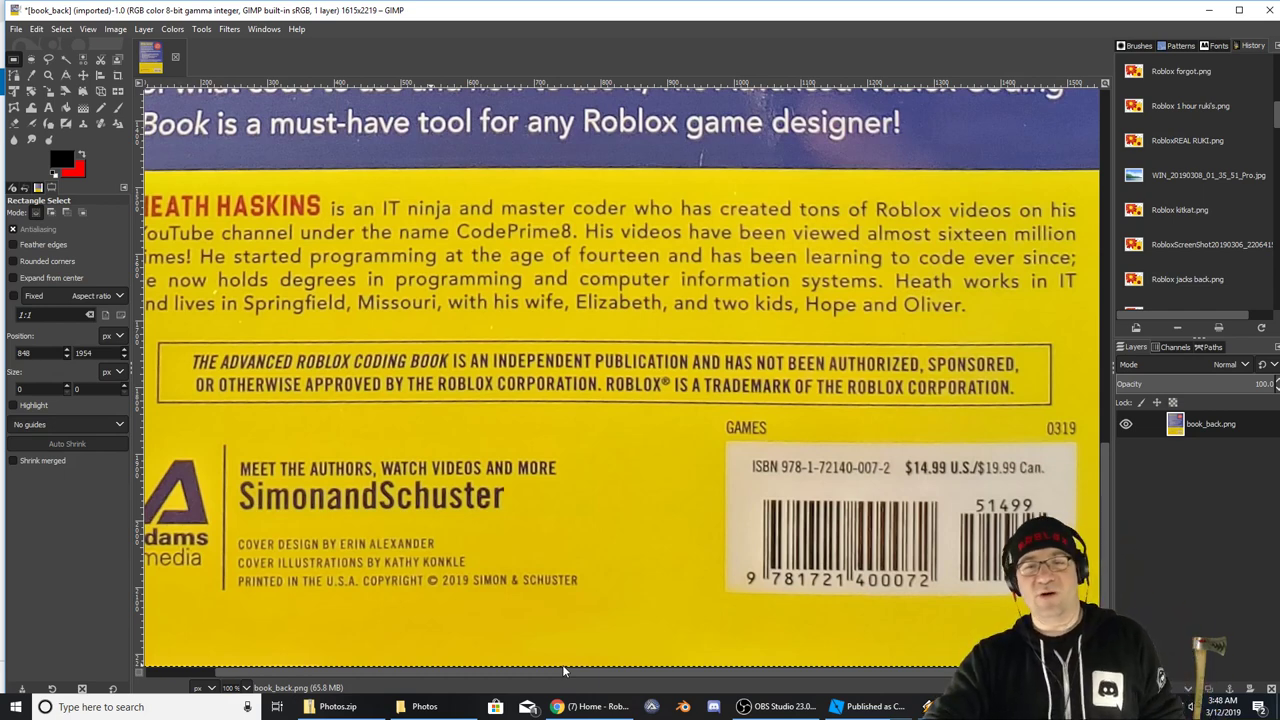
{"action": "scroll", "coordinate": [600, 668], "scroll_direction": "right", "scroll_amount": 2}
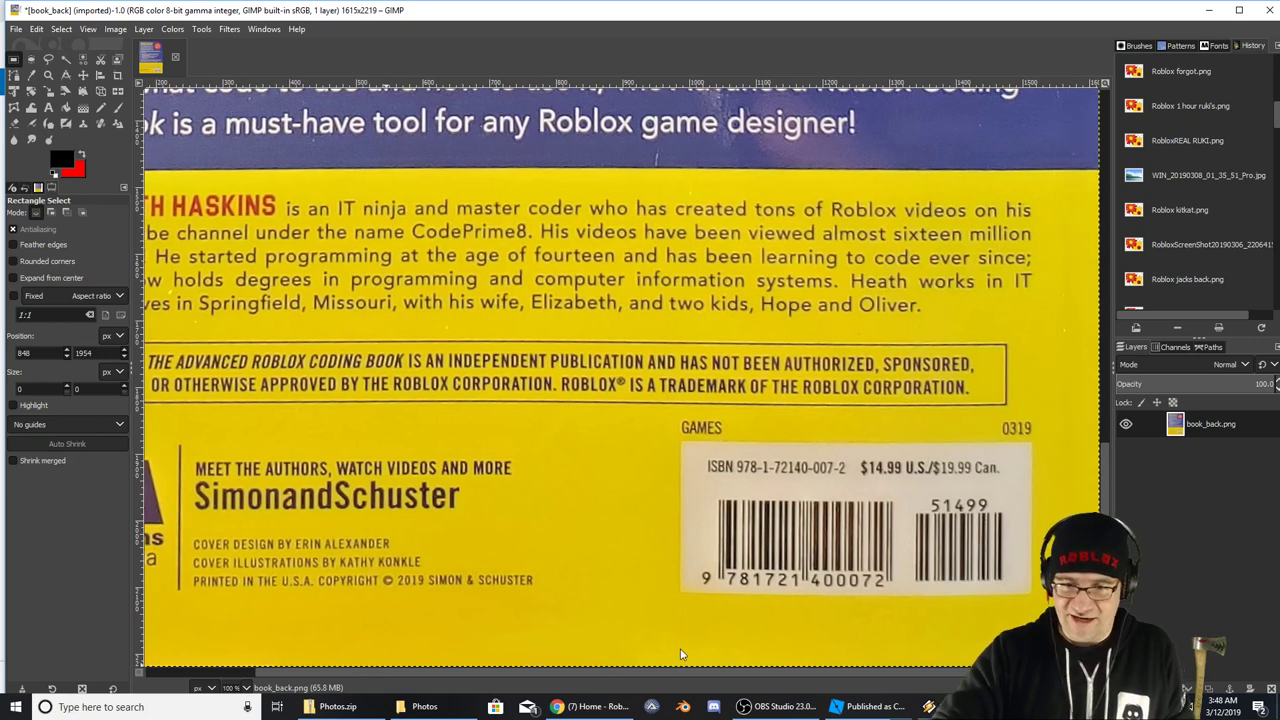
{"action": "left_click_drag", "start_coordinate": [661, 647], "coordinate": [588, 627]}
{"action": "scroll", "coordinate": [588, 628], "scroll_direction": "left", "scroll_amount": 5}
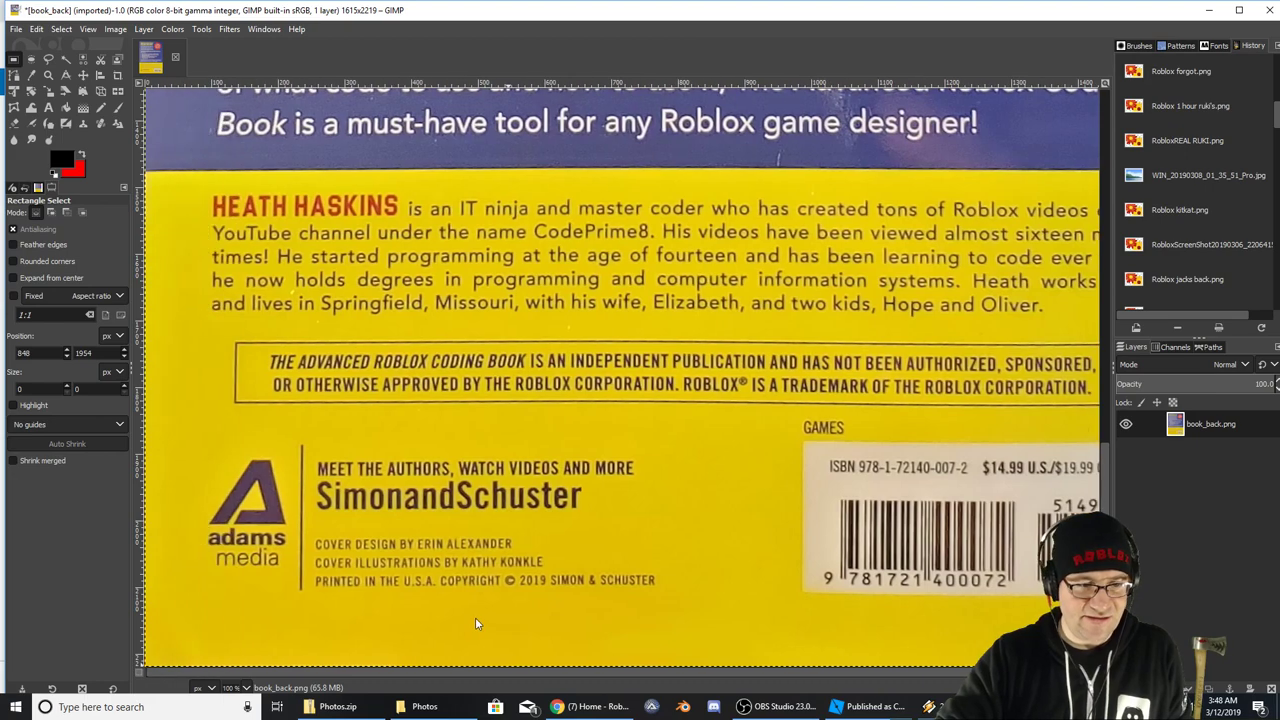
{"action": "scroll", "coordinate": [645, 631], "scroll_direction": "right", "scroll_amount": 5}
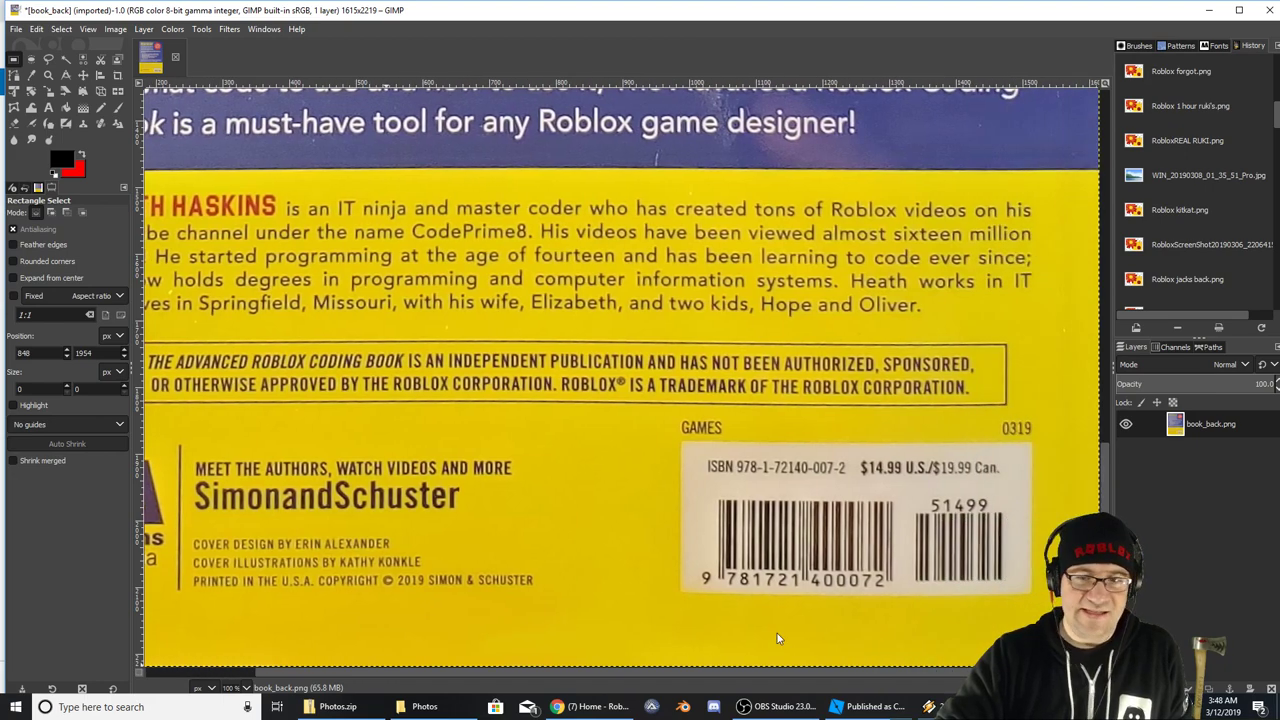
{"action": "scroll", "coordinate": [770, 620], "scroll_direction": "up", "scroll_amount": 10}
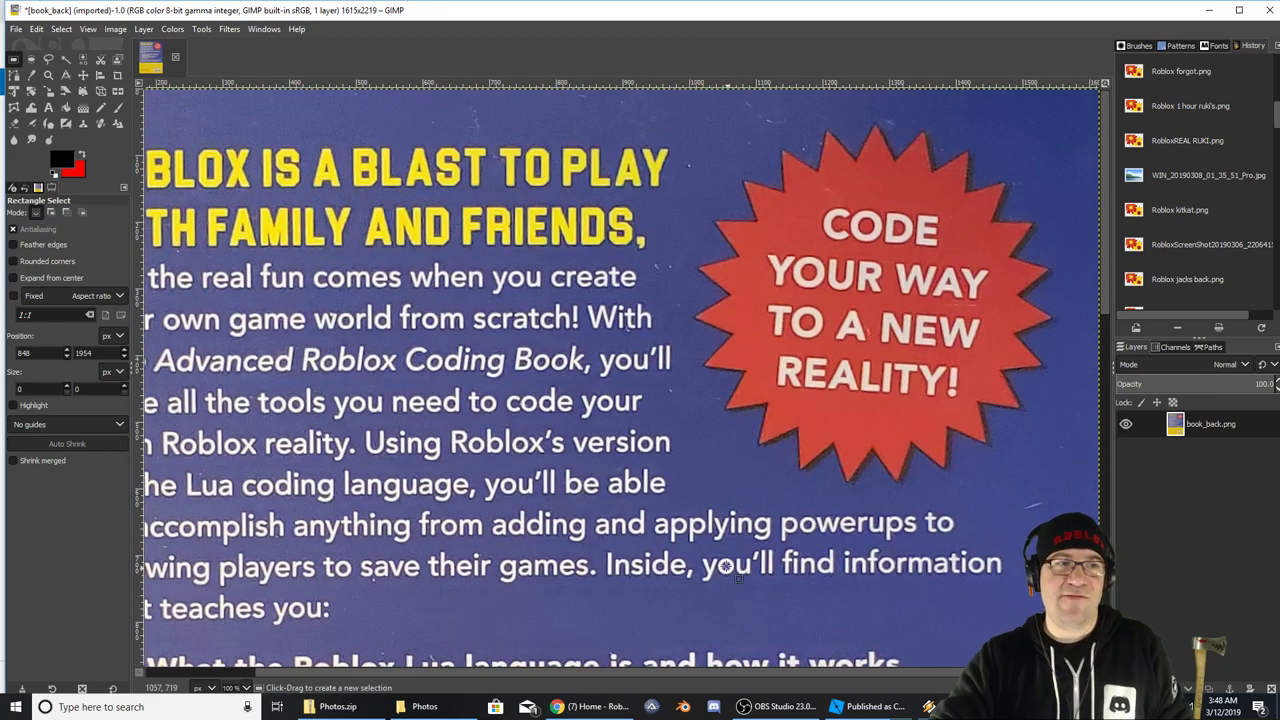
Export the edited image as PNG over the existing book_back.png in the Photos folder, using compression level 9
{"action": "key", "text": "ctrl+shift+e"}
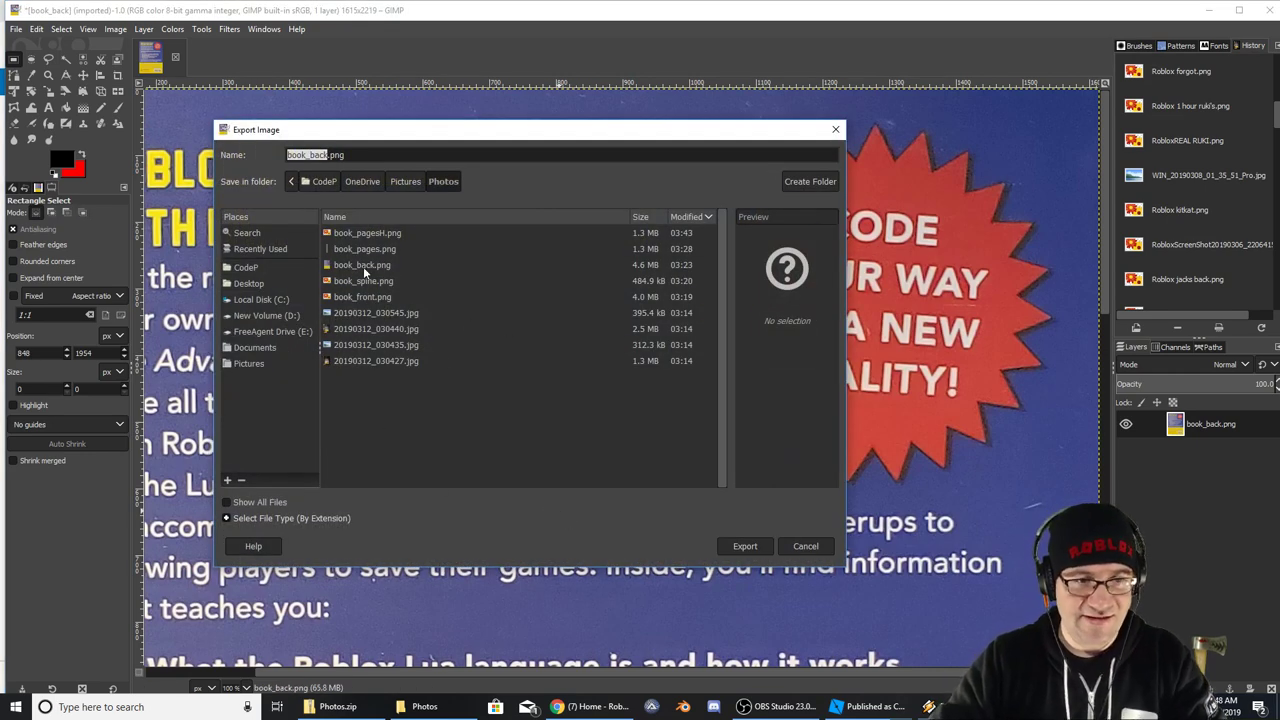
{"action": "left_click", "coordinate": [364, 268]}
{"action": "left_click", "coordinate": [750, 553]}
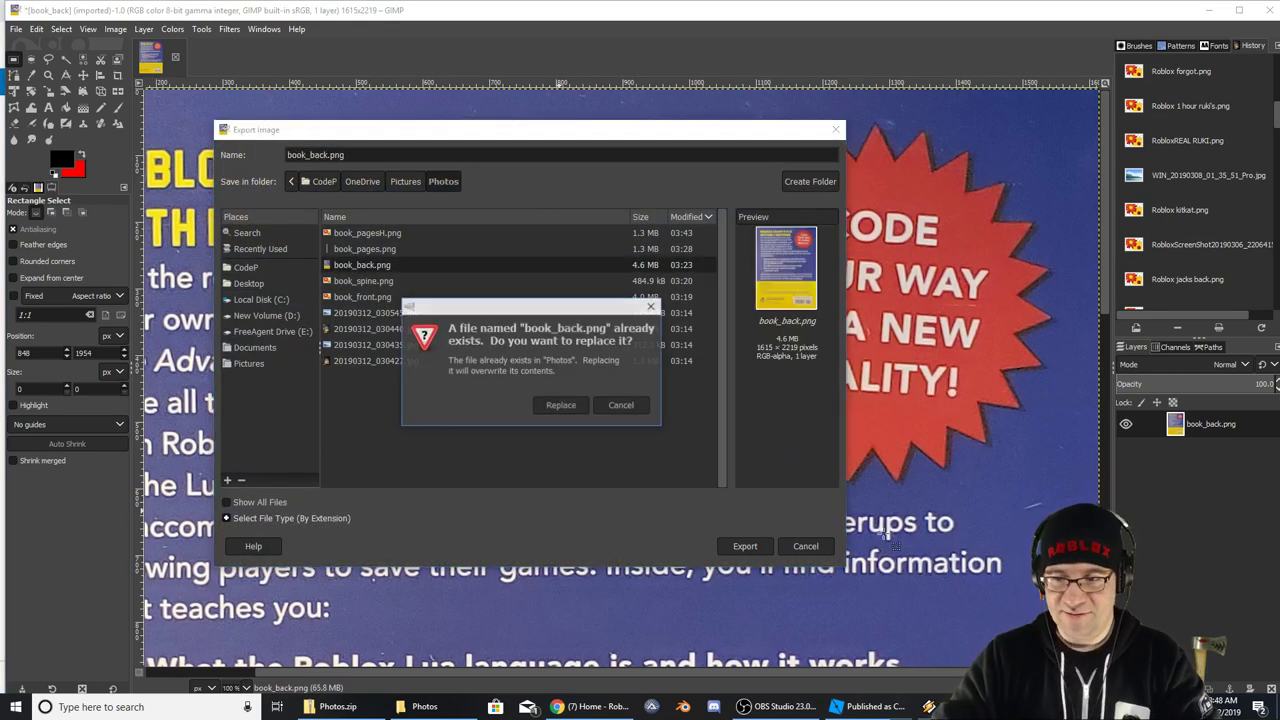
{"action": "left_click", "coordinate": [566, 404]}
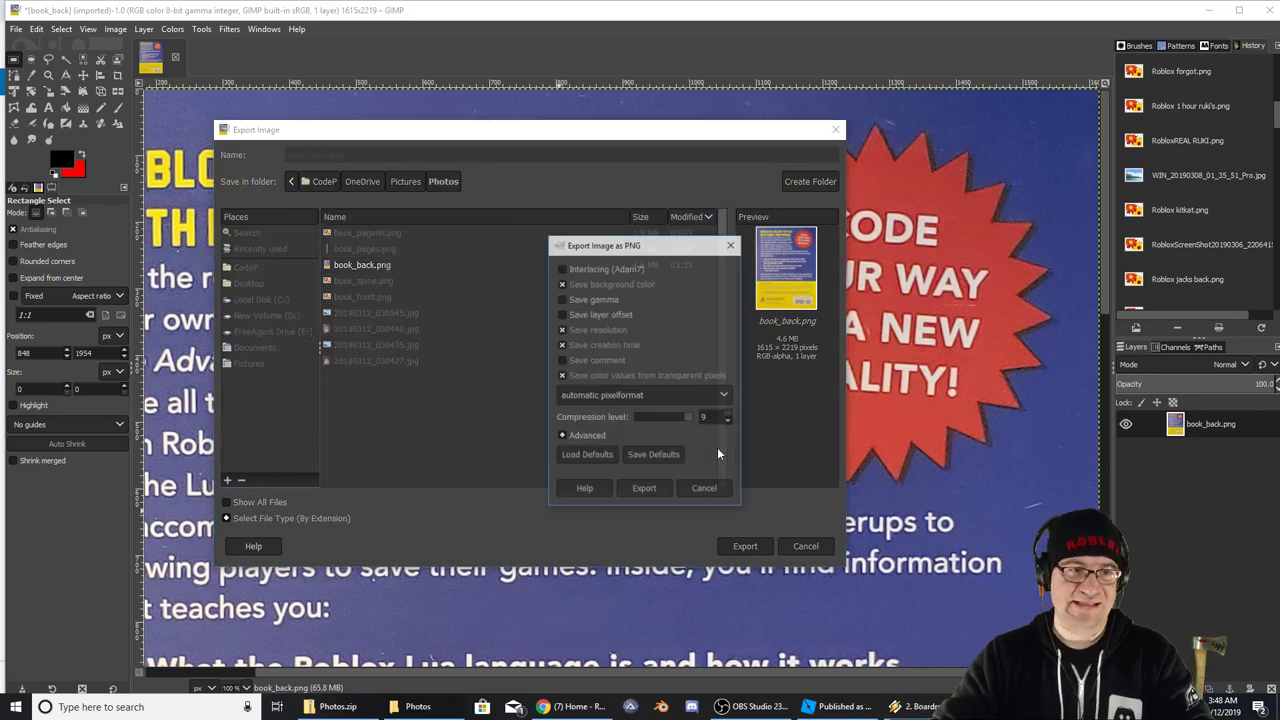
{"action": "left_click", "coordinate": [645, 490]}
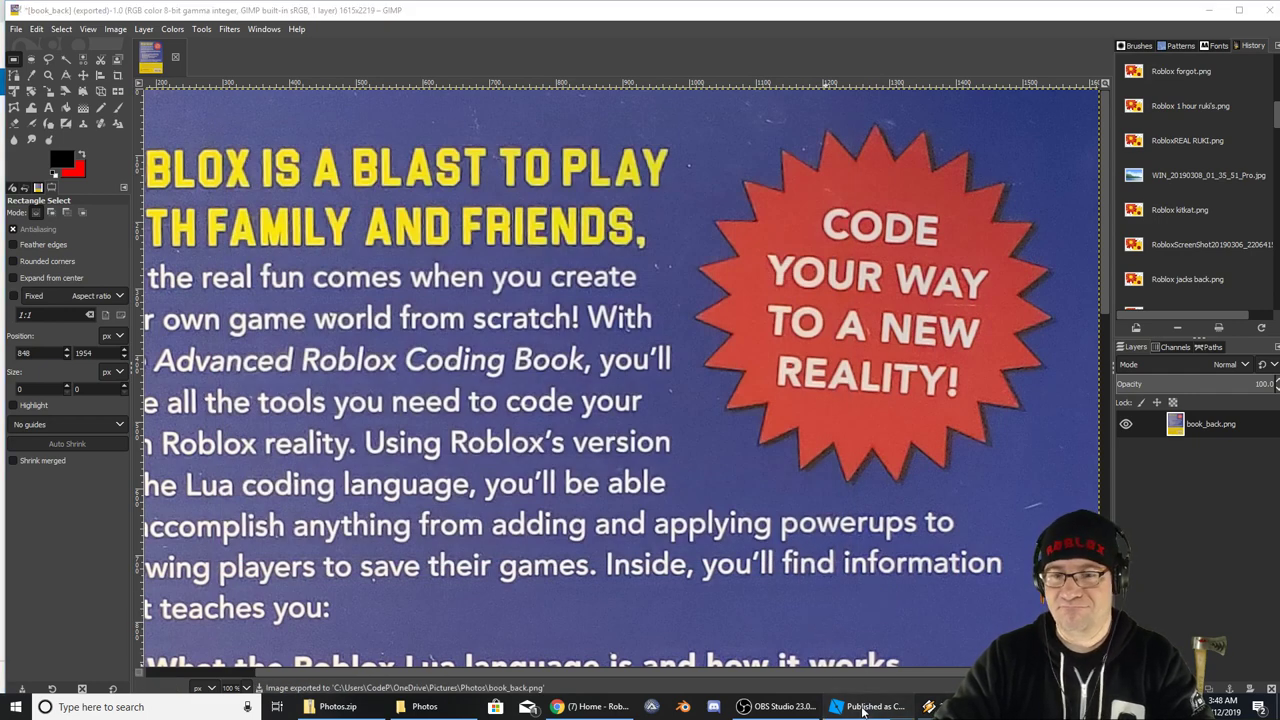
Switch to Roblox Studio and select the Advanced Roblox Coding Book part with its top face in view
{"action": "left_click", "coordinate": [860, 706]}
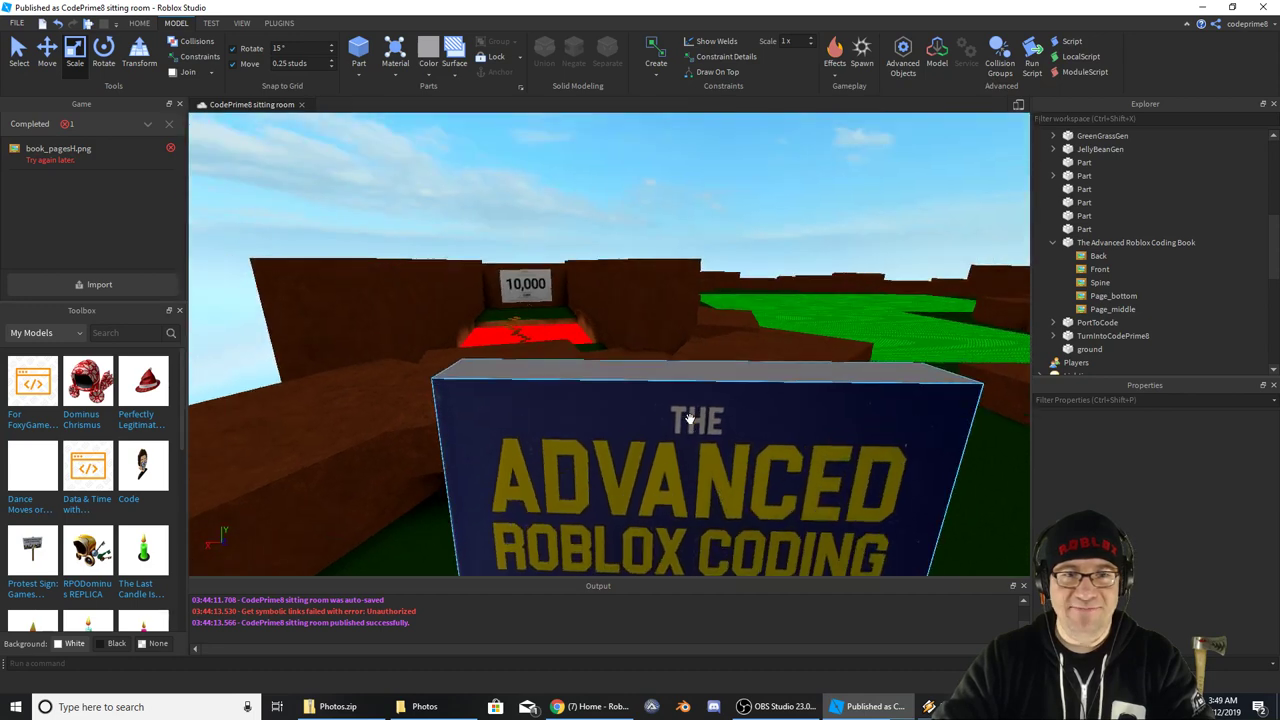
{"action": "right_click_drag", "start_coordinate": [689, 419], "coordinate": [689, 417]}
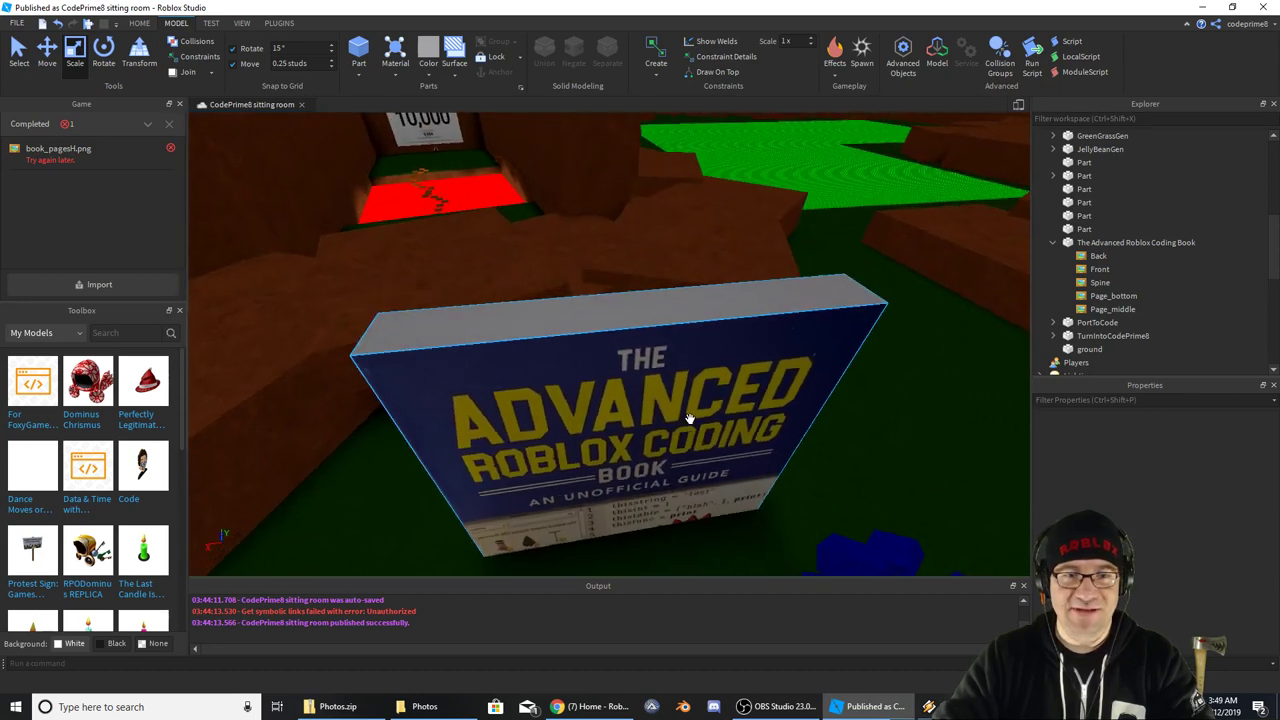
{"action": "scroll", "coordinate": [689, 419], "scroll_direction": "up", "scroll_amount": 2}
{"action": "key", "text": "e"}
{"action": "left_click", "coordinate": [580, 393]}
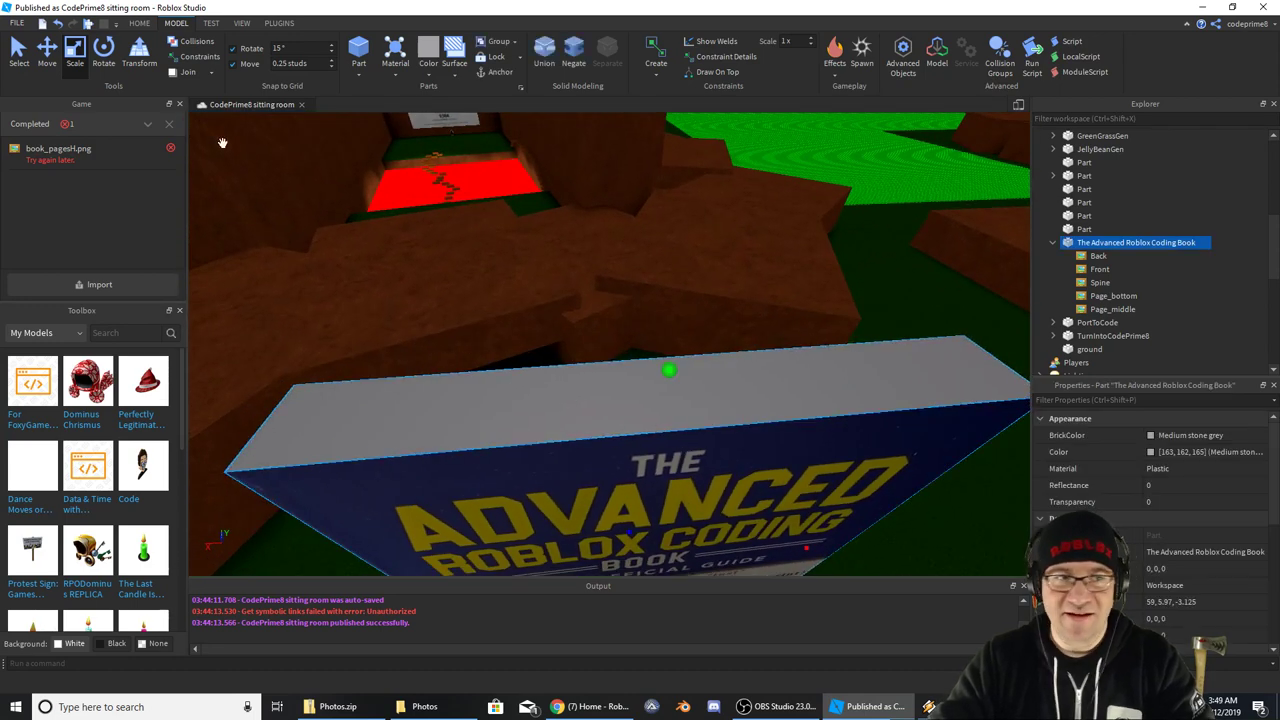
Import book_back.png and book_pagesH.png from the Photos folder into the game's images
{"action": "left_click", "coordinate": [72, 284]}
{"action": "left_click", "coordinate": [156, 215]}
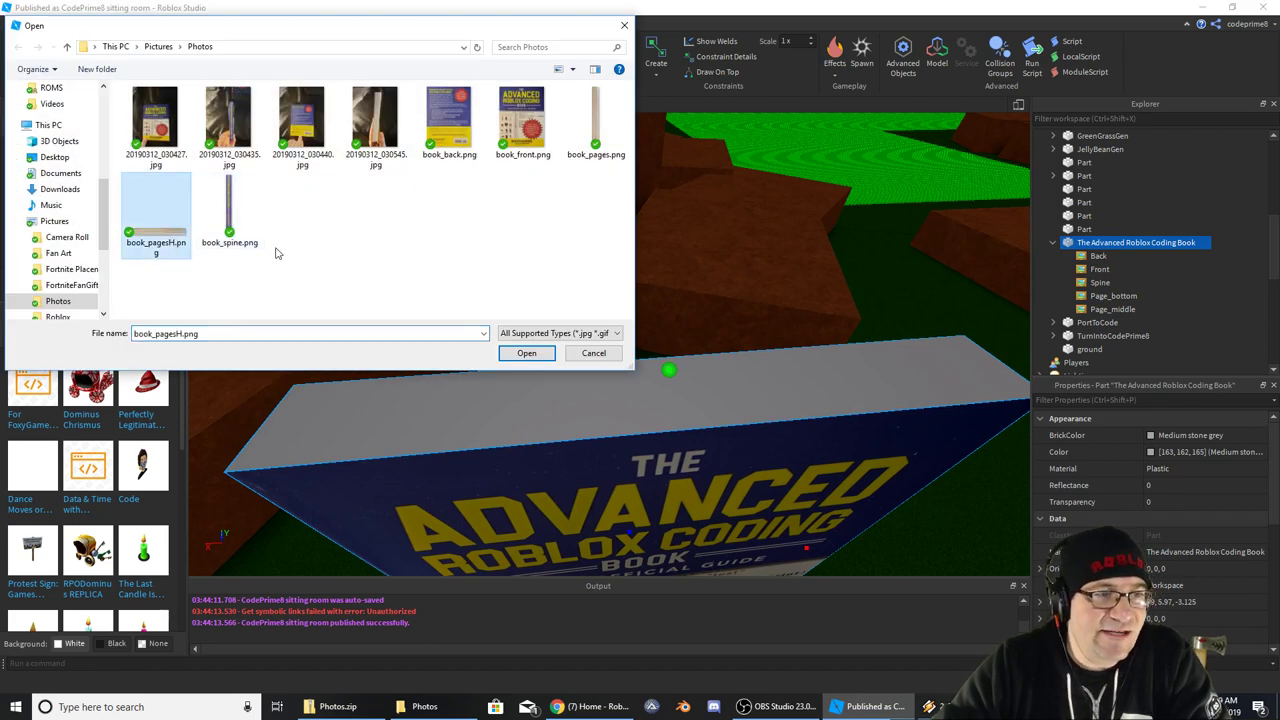
{"action": "left_click", "coordinate": [455, 135], "text": "ctrl"}
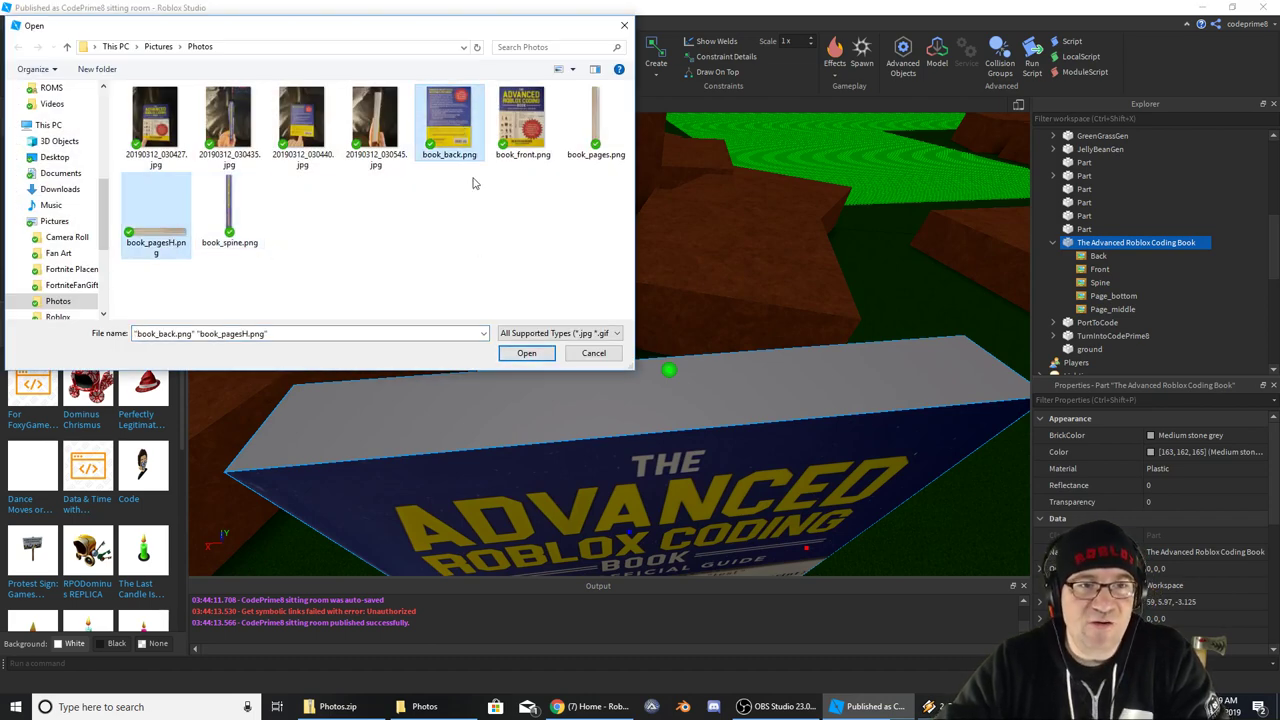
{"action": "left_click", "coordinate": [527, 353]}
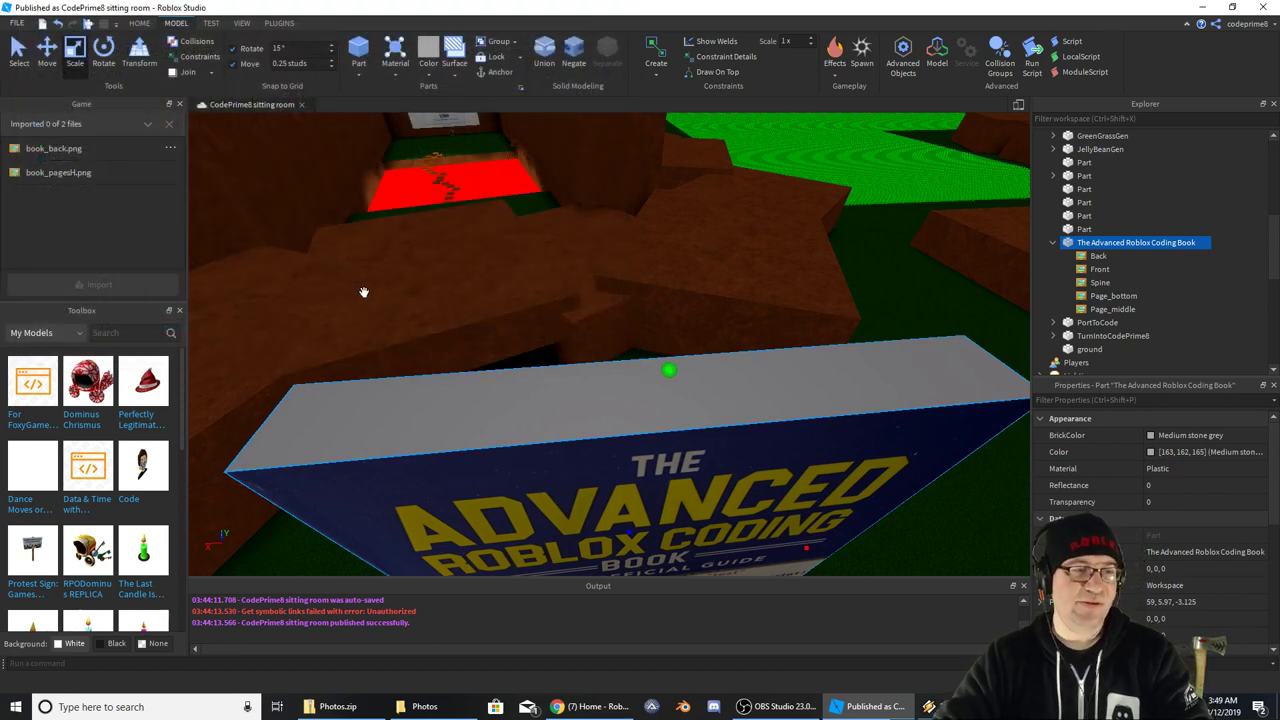
Inspect the back face of the book part and the texture assigned to its Back decal
{"action": "right_click_drag", "start_coordinate": [364, 292], "coordinate": [364, 292]}
{"action": "scroll", "coordinate": [365, 298], "scroll_direction": "up", "scroll_amount": 3}
{"action": "scroll", "coordinate": [364, 292], "scroll_direction": "down", "scroll_amount": 2}
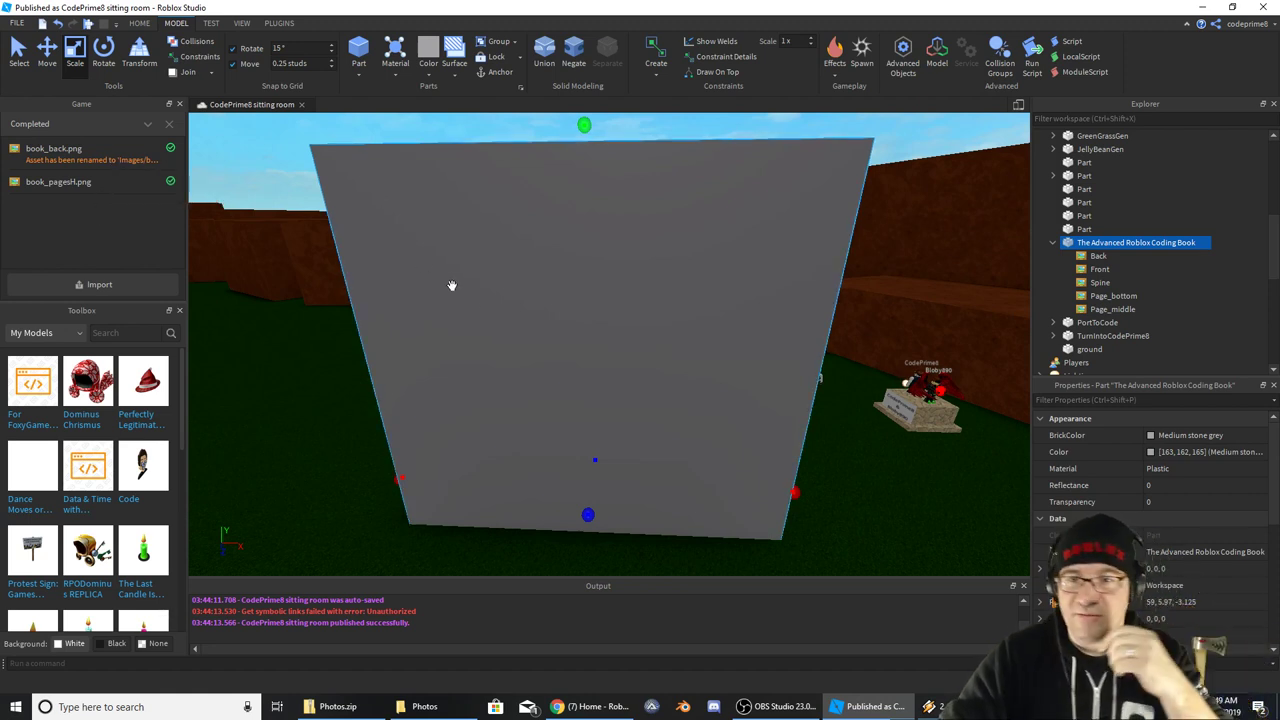
{"action": "left_click", "coordinate": [1115, 256]}
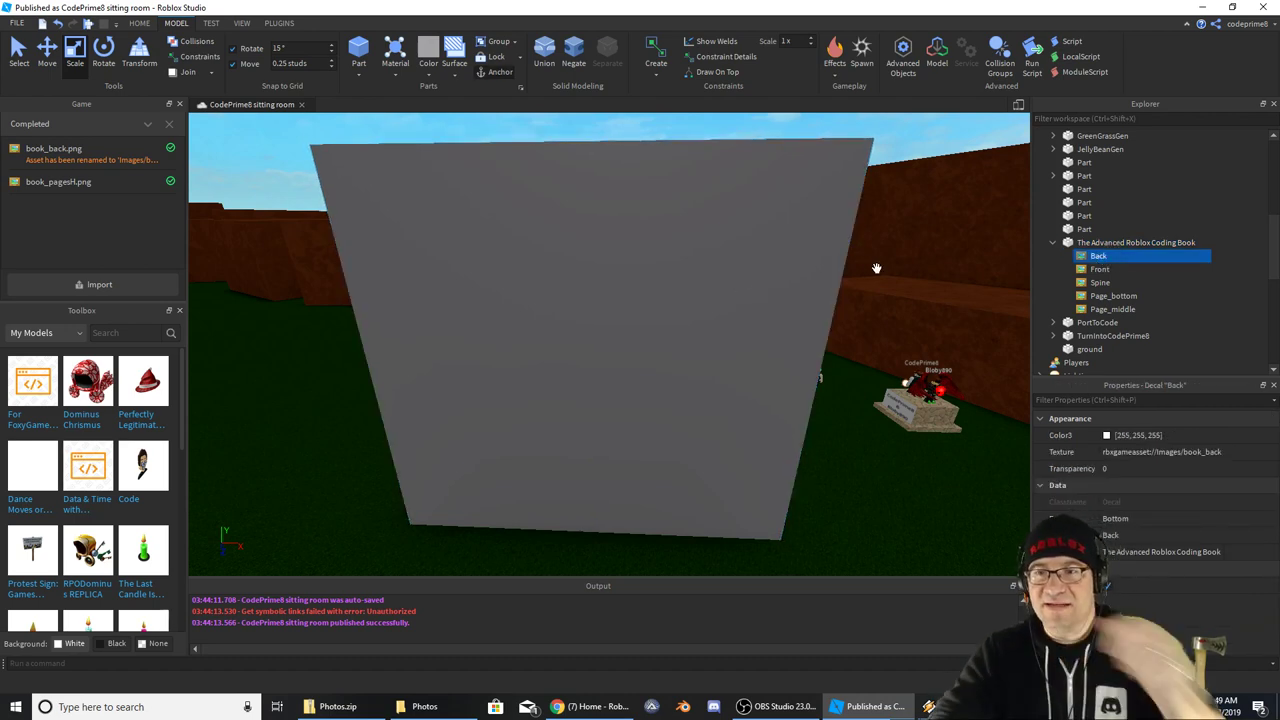
{"action": "right_click_drag", "start_coordinate": [877, 269], "coordinate": [888, 268]}
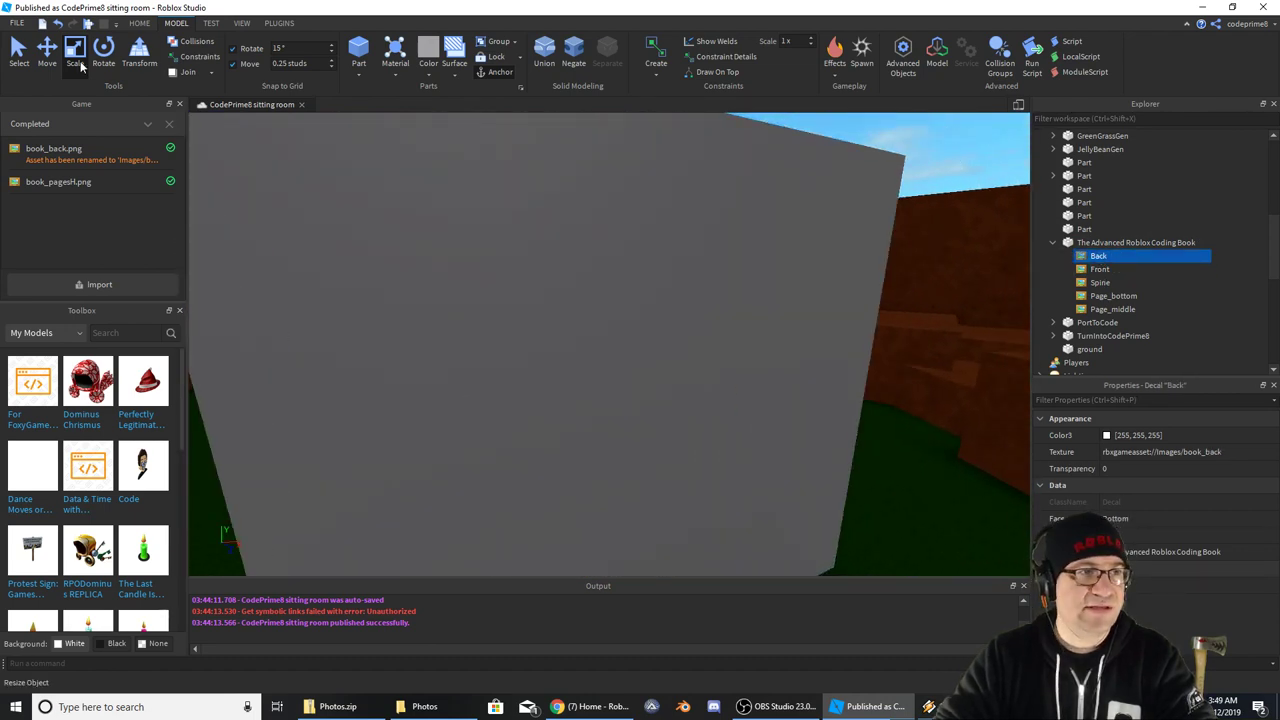
{"action": "left_click", "coordinate": [20, 48]}
{"action": "scroll", "coordinate": [512, 242], "scroll_direction": "down", "scroll_amount": 2}
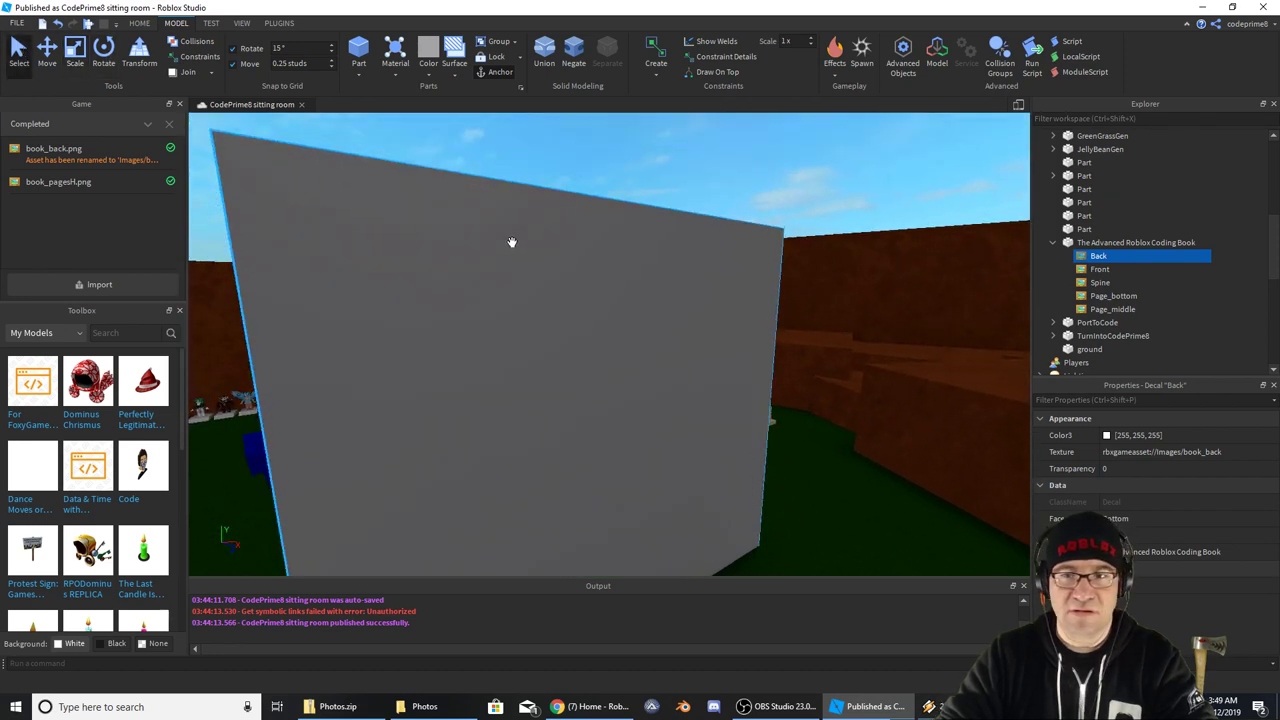
{"action": "key", "text": "a"}
{"action": "key", "text": "d"}
{"action": "key", "text": "d"}
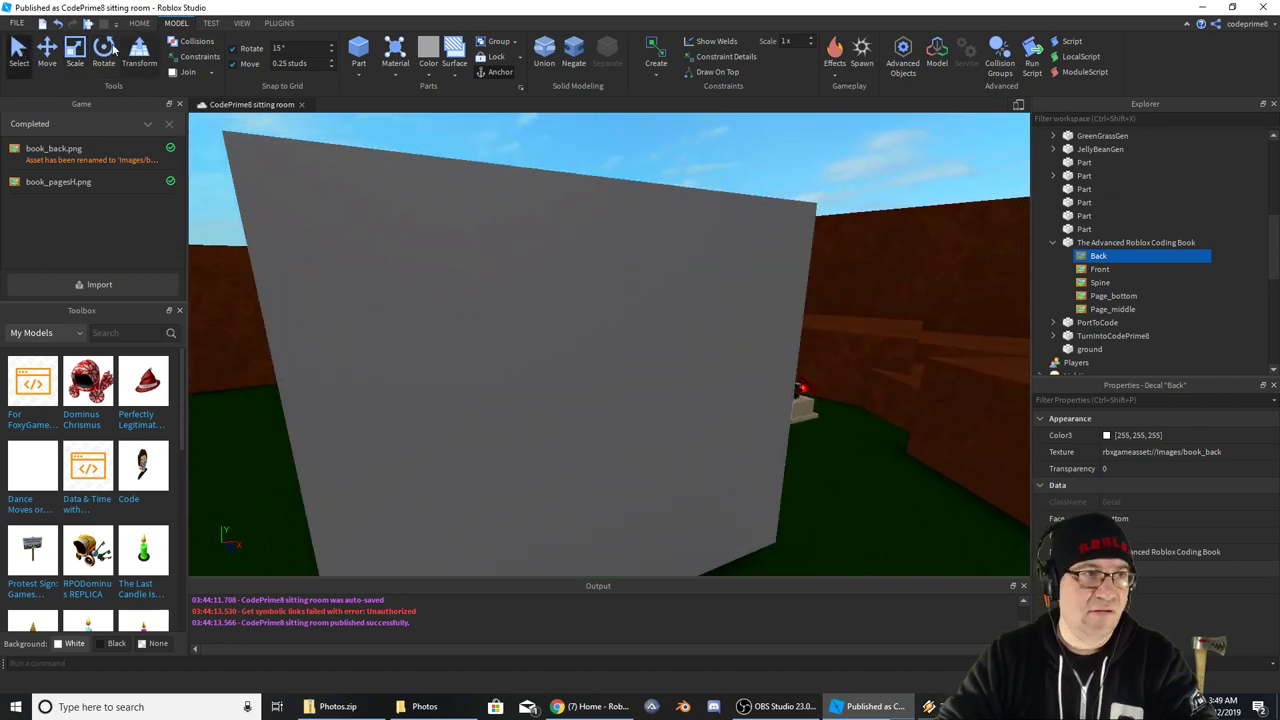
Publish the current place to Roblox
{"action": "left_click", "coordinate": [22, 25]}
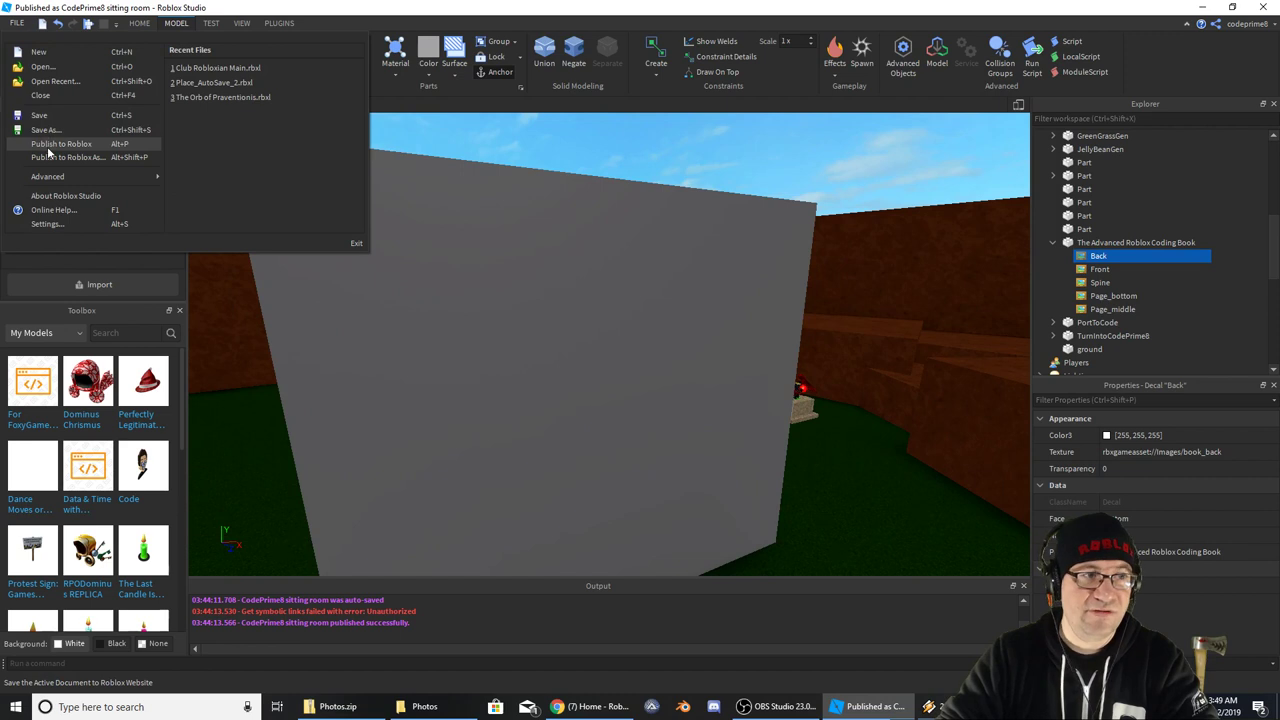
{"action": "left_click", "coordinate": [55, 144]}
{"action": "right_click_drag", "start_coordinate": [436, 304], "coordinate": [441, 308]}
{"action": "key", "text": "a"}
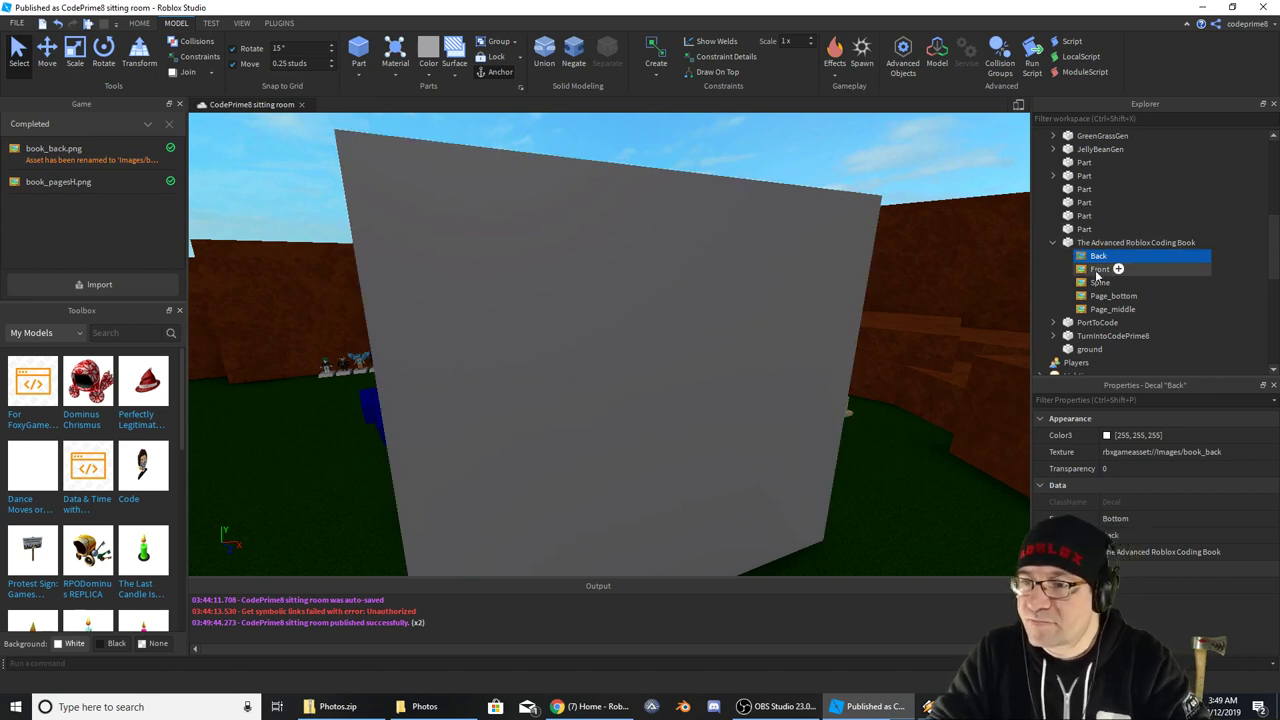
Set the Back decal's texture to the re-uploaded image, rbxgameasset://Images/book_back (1)
{"action": "left_click", "coordinate": [1146, 452]}
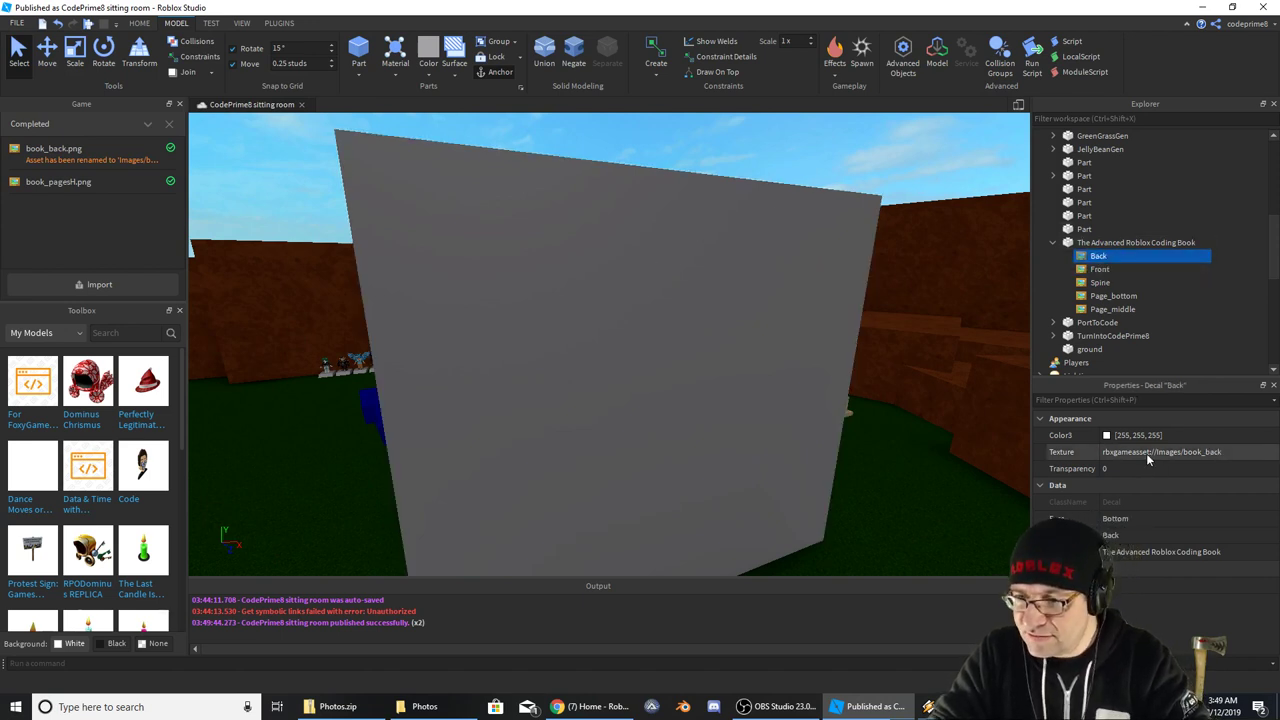
{"action": "left_click", "coordinate": [1146, 453]}
{"action": "scroll", "coordinate": [1170, 528], "scroll_direction": "down", "scroll_amount": 5}
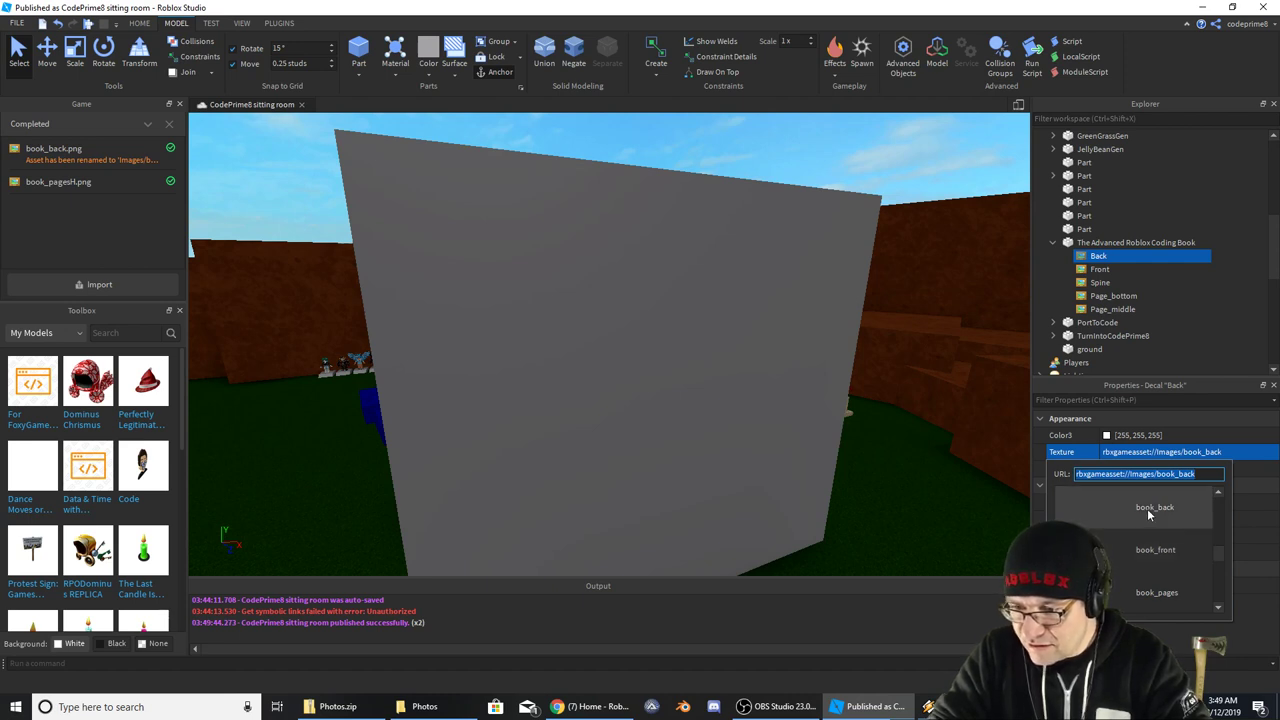
{"action": "scroll", "coordinate": [1149, 510], "scroll_direction": "down", "scroll_amount": 3}
{"action": "left_click", "coordinate": [1163, 509]}
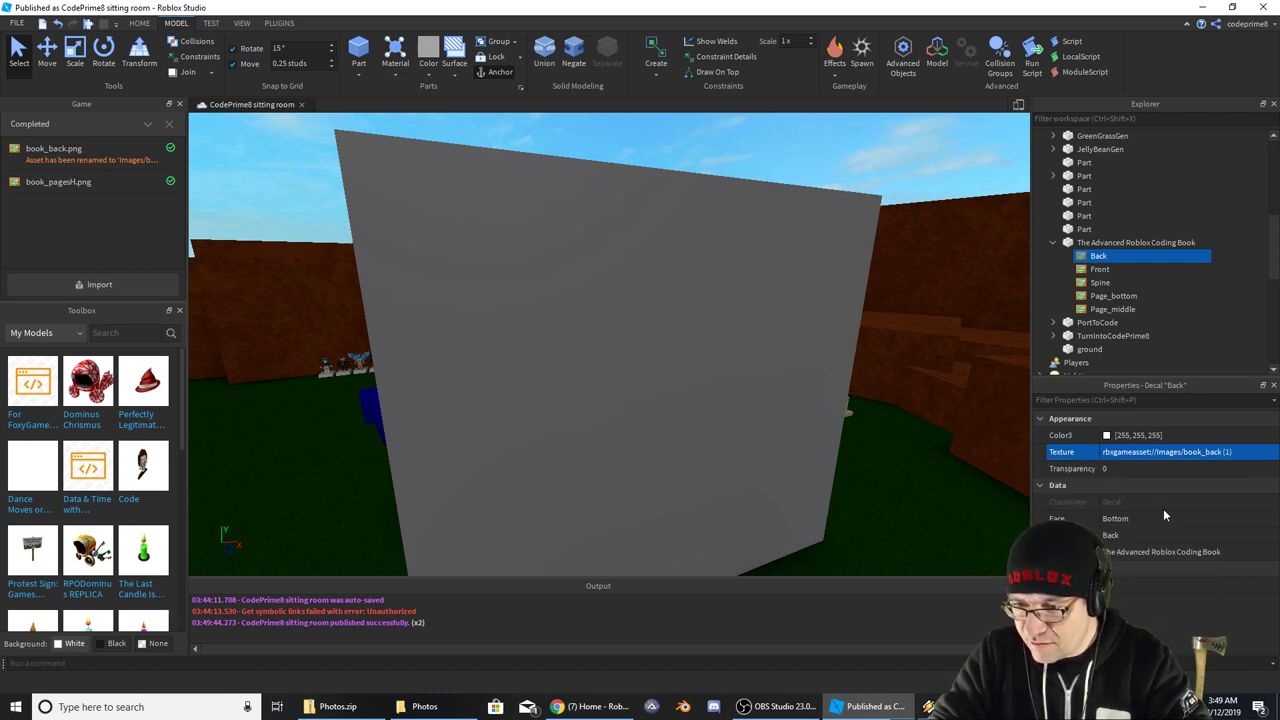
{"action": "scroll", "coordinate": [916, 425], "scroll_direction": "down", "scroll_amount": 1}
{"action": "right_click_drag", "start_coordinate": [916, 425], "coordinate": [916, 425]}
{"action": "scroll", "coordinate": [916, 425], "scroll_direction": "down", "scroll_amount": 3}
{"action": "scroll", "coordinate": [916, 425], "scroll_direction": "up", "scroll_amount": 2}
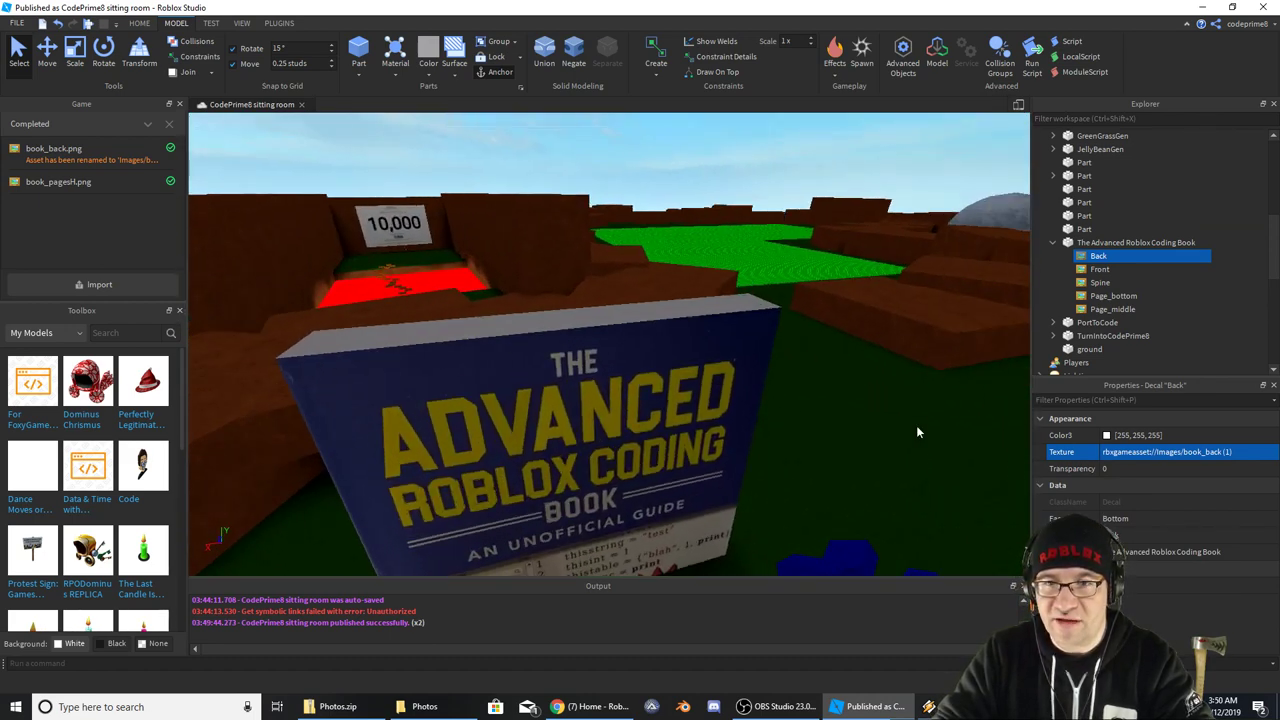
Close Roblox Studio with the changes published, and quit GIMP, discarding the unsaved changes to the book_back image
{"action": "left_click", "coordinate": [1262, 7]}
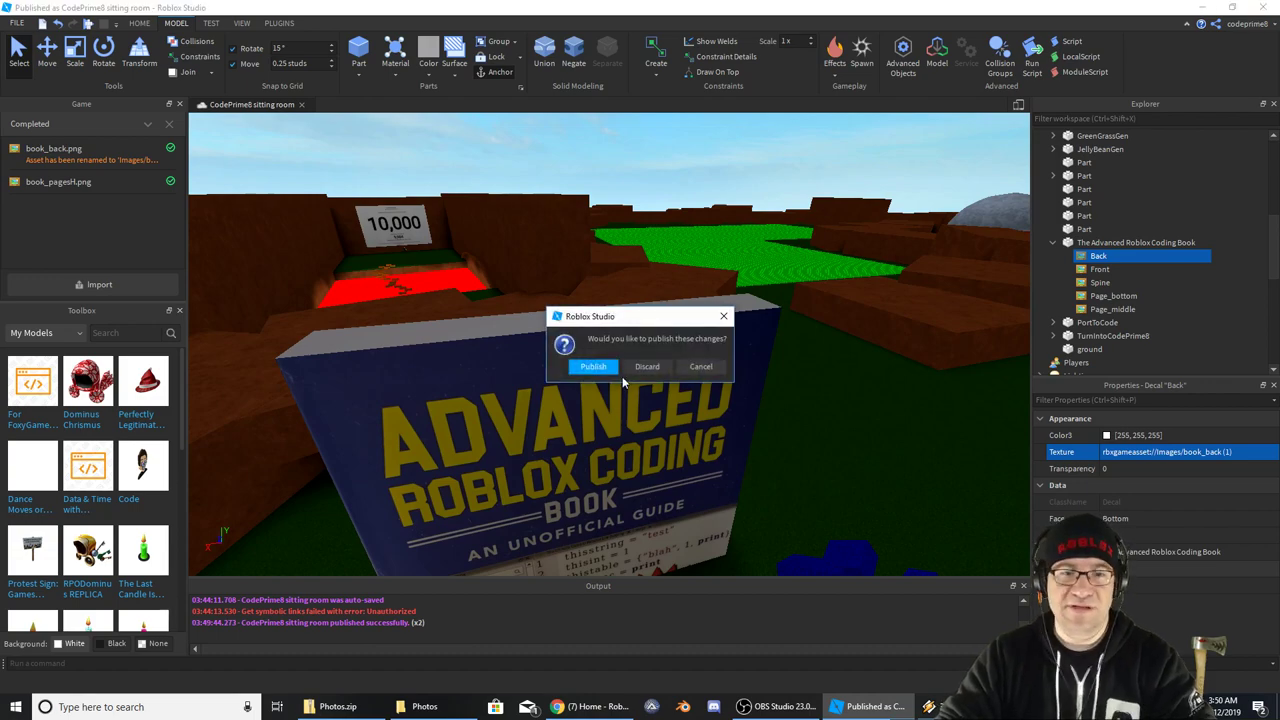
{"action": "left_click", "coordinate": [595, 367]}
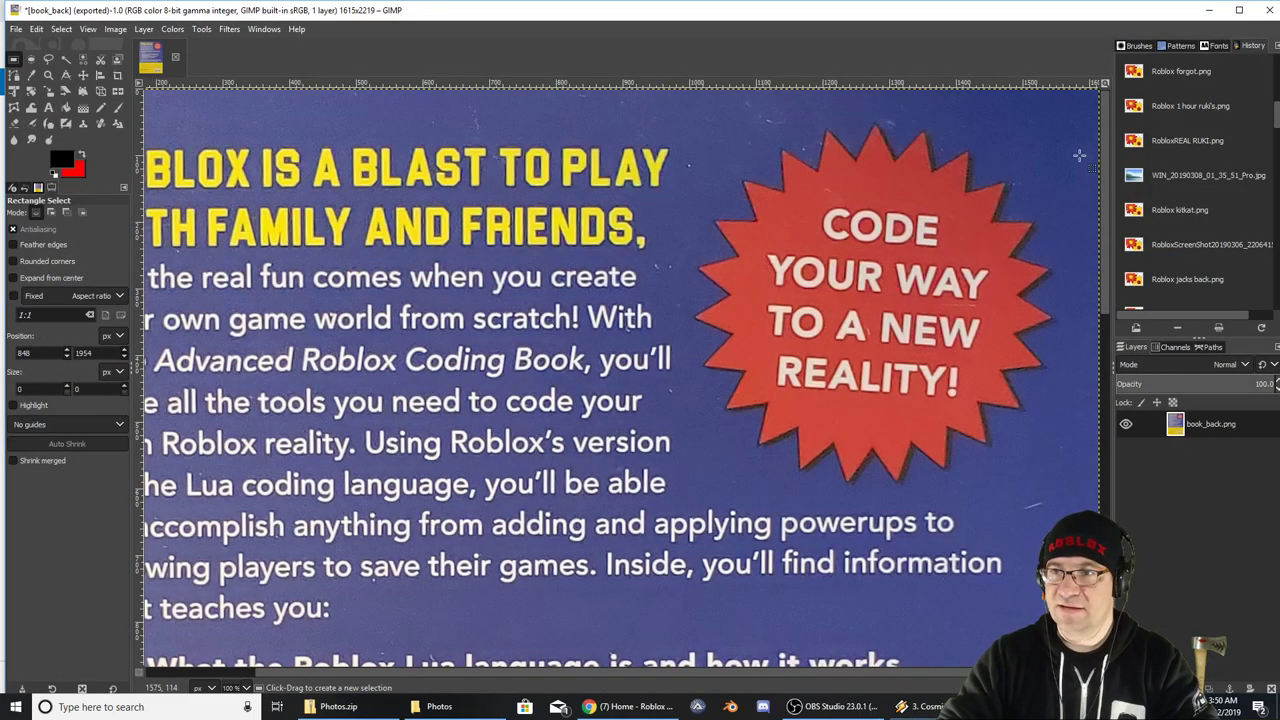
{"action": "left_click", "coordinate": [1268, 10]}
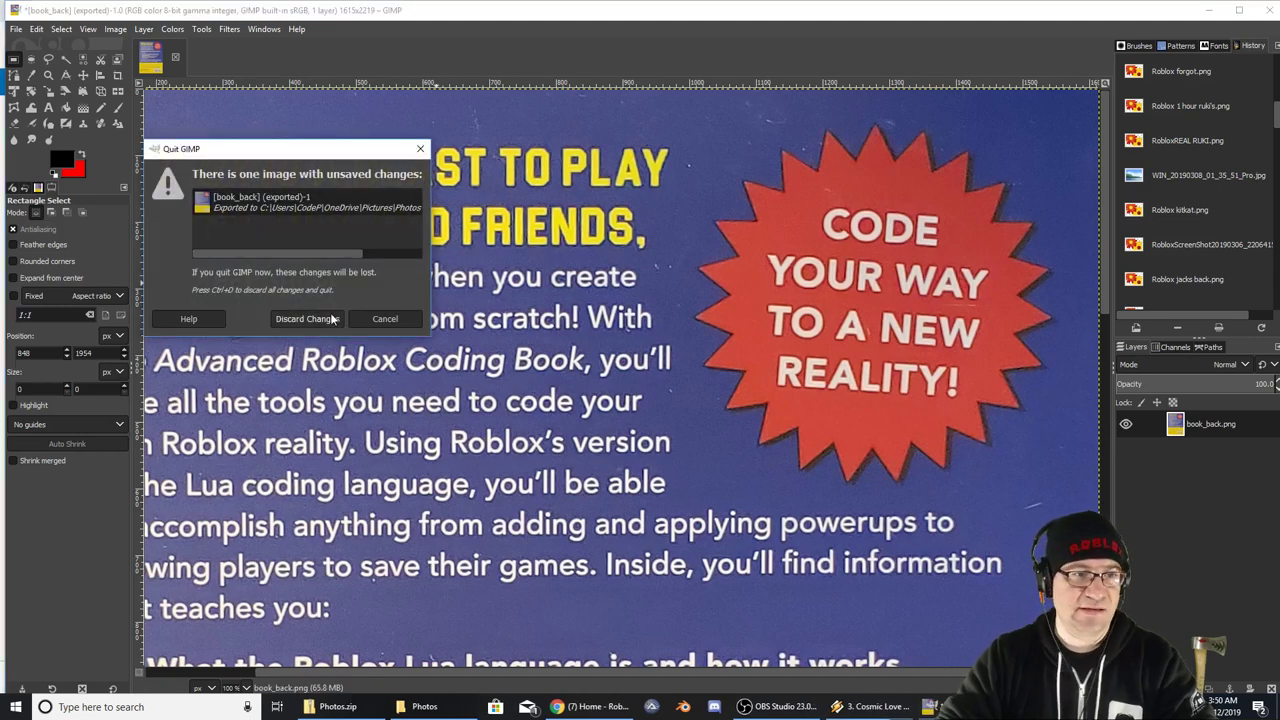
{"action": "left_click", "coordinate": [312, 321]}
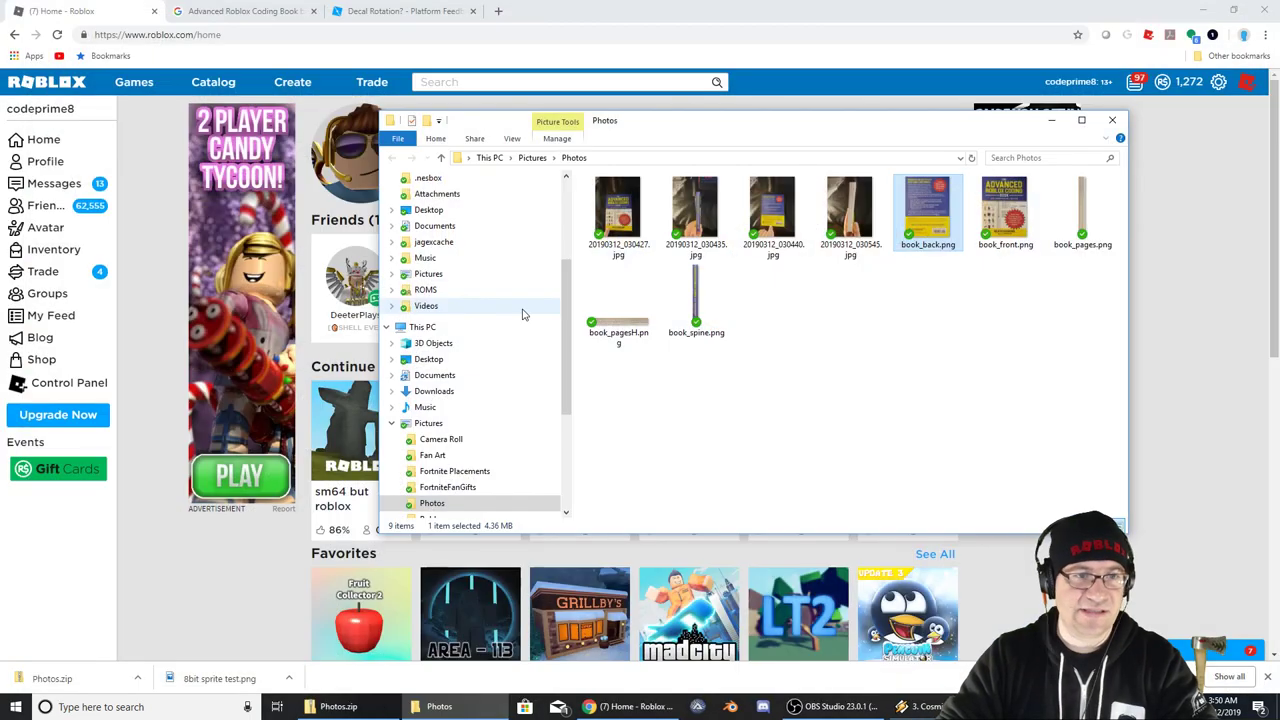
Switch to the Roblox site in Chrome and open the CodePrime8 sitting room game for editing in Studio
{"action": "left_click", "coordinate": [294, 84]}
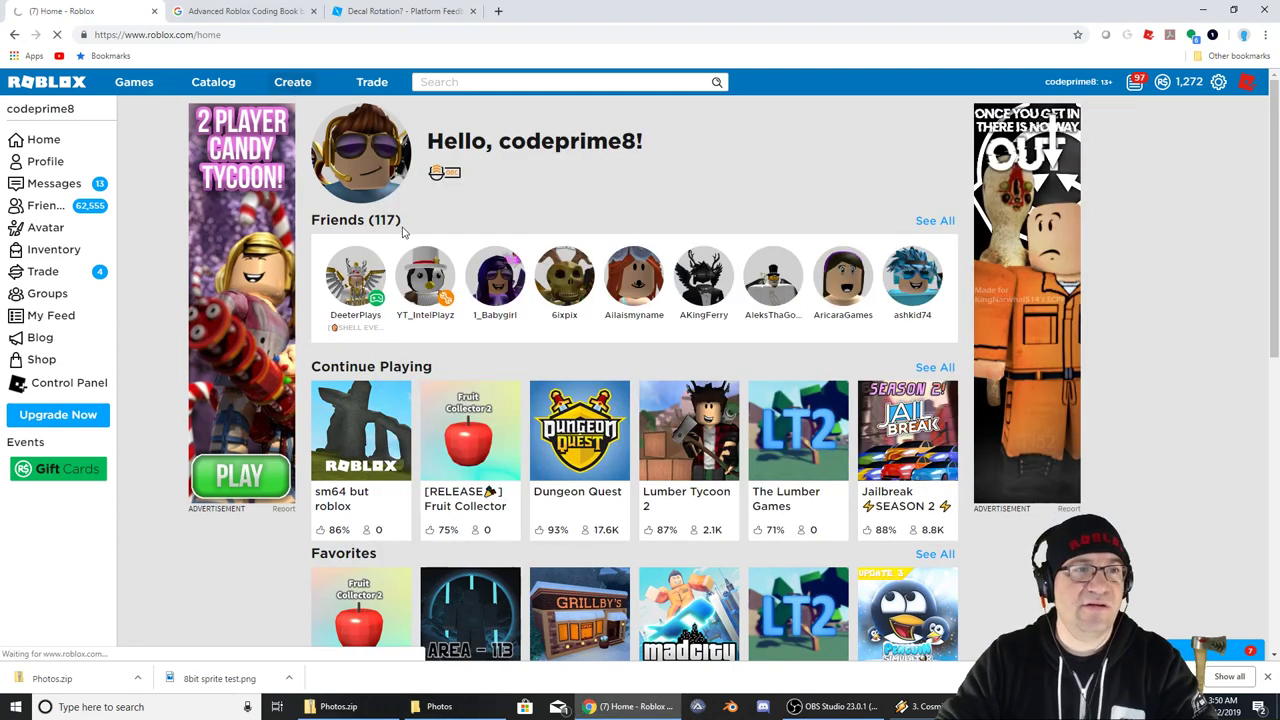
{"action": "scroll", "coordinate": [551, 414], "scroll_direction": "down", "scroll_amount": 10}
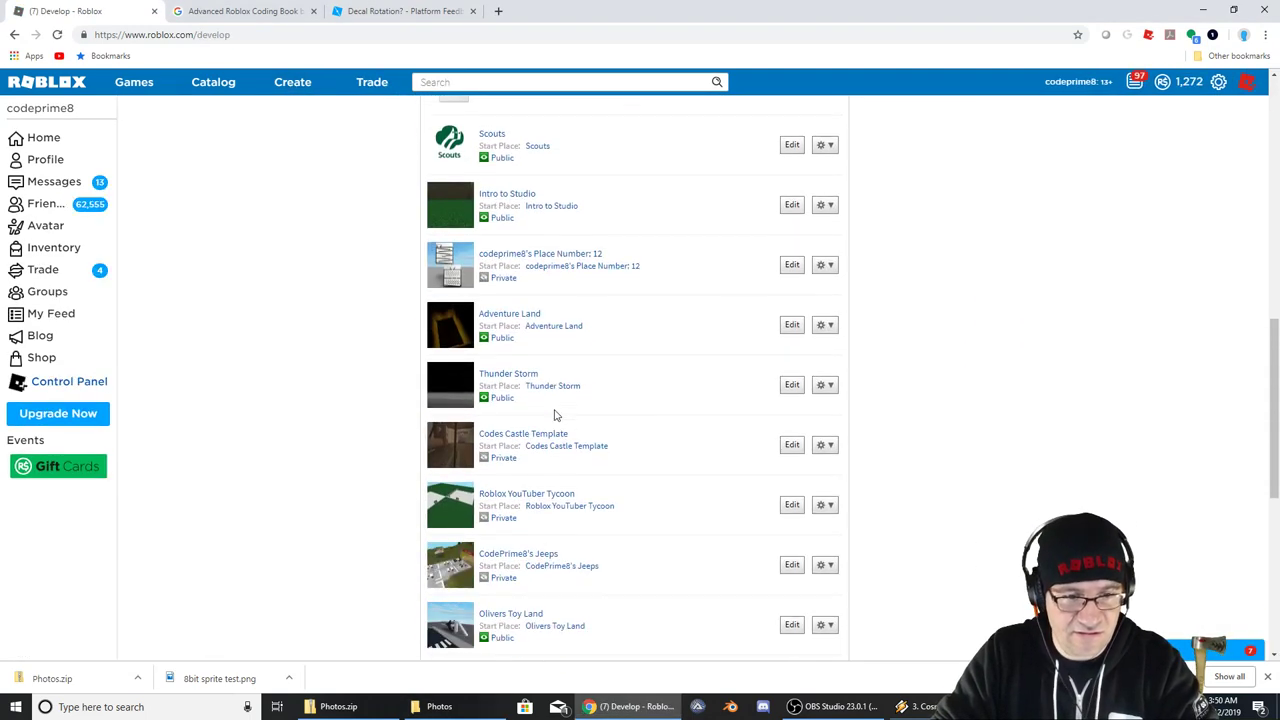
{"action": "scroll", "coordinate": [578, 415], "scroll_direction": "down", "scroll_amount": 2}
{"action": "scroll", "coordinate": [634, 455], "scroll_direction": "down", "scroll_amount": 2}
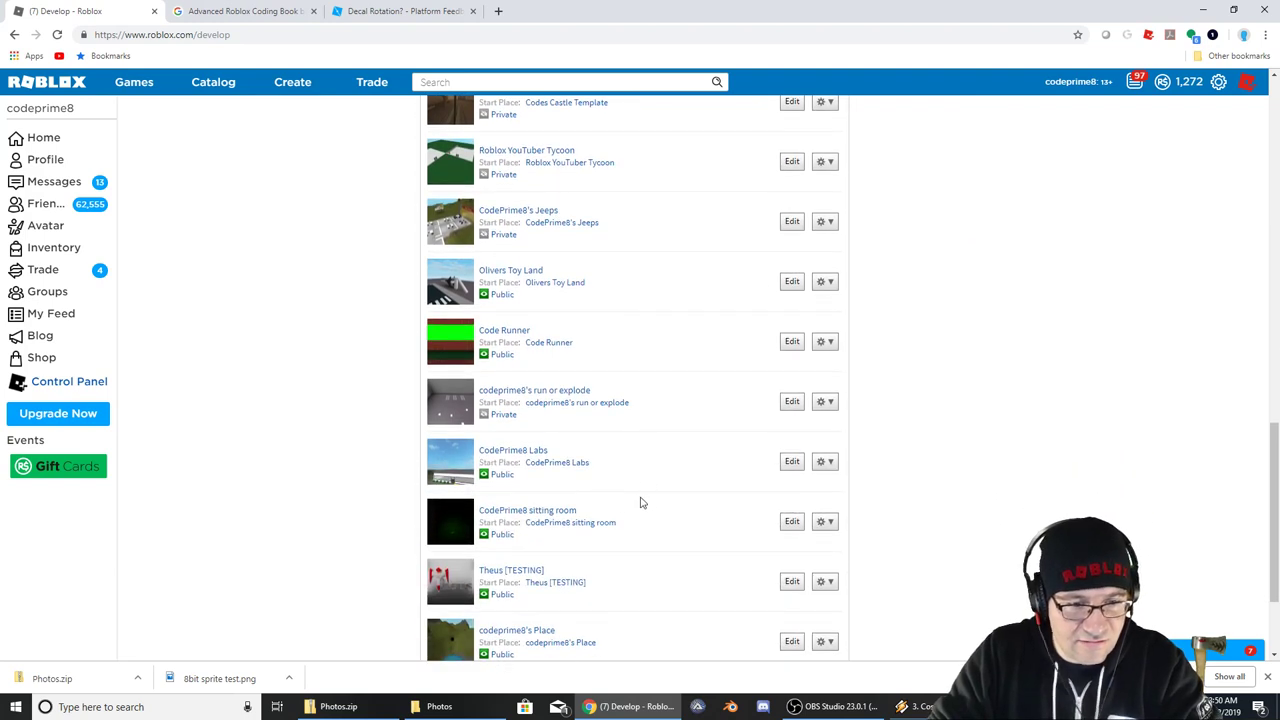
{"action": "left_click", "coordinate": [791, 526]}
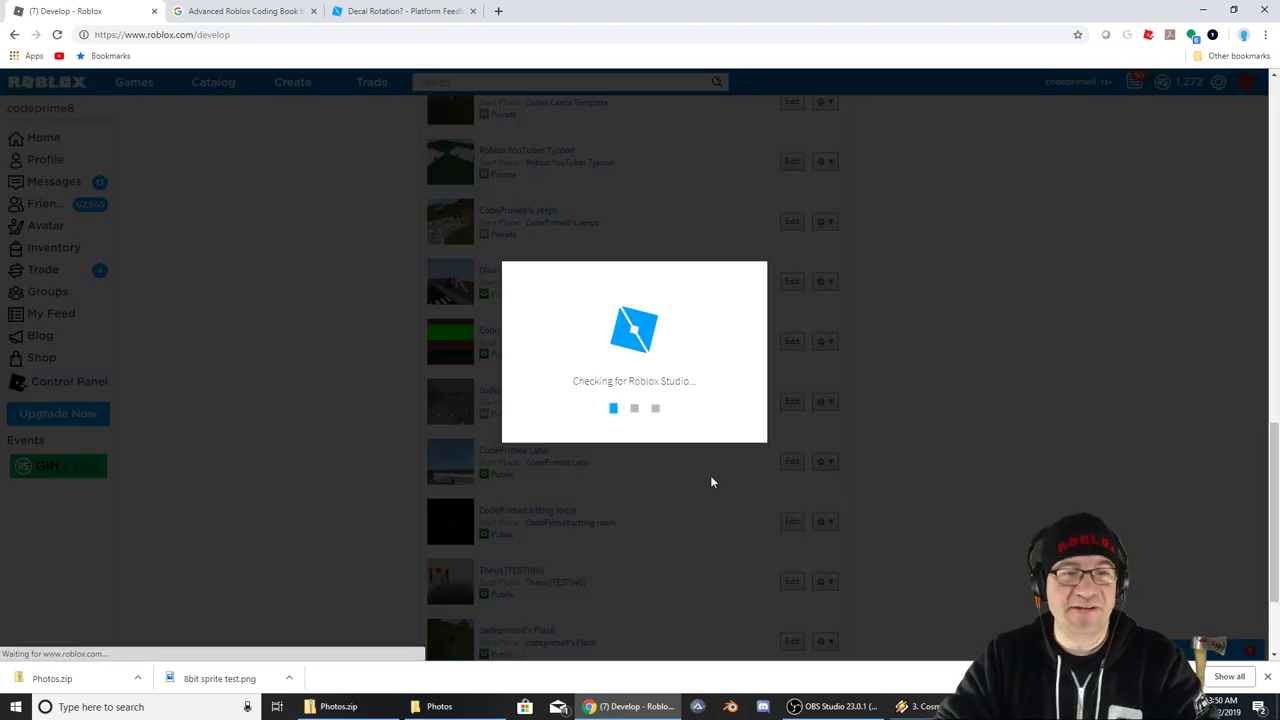
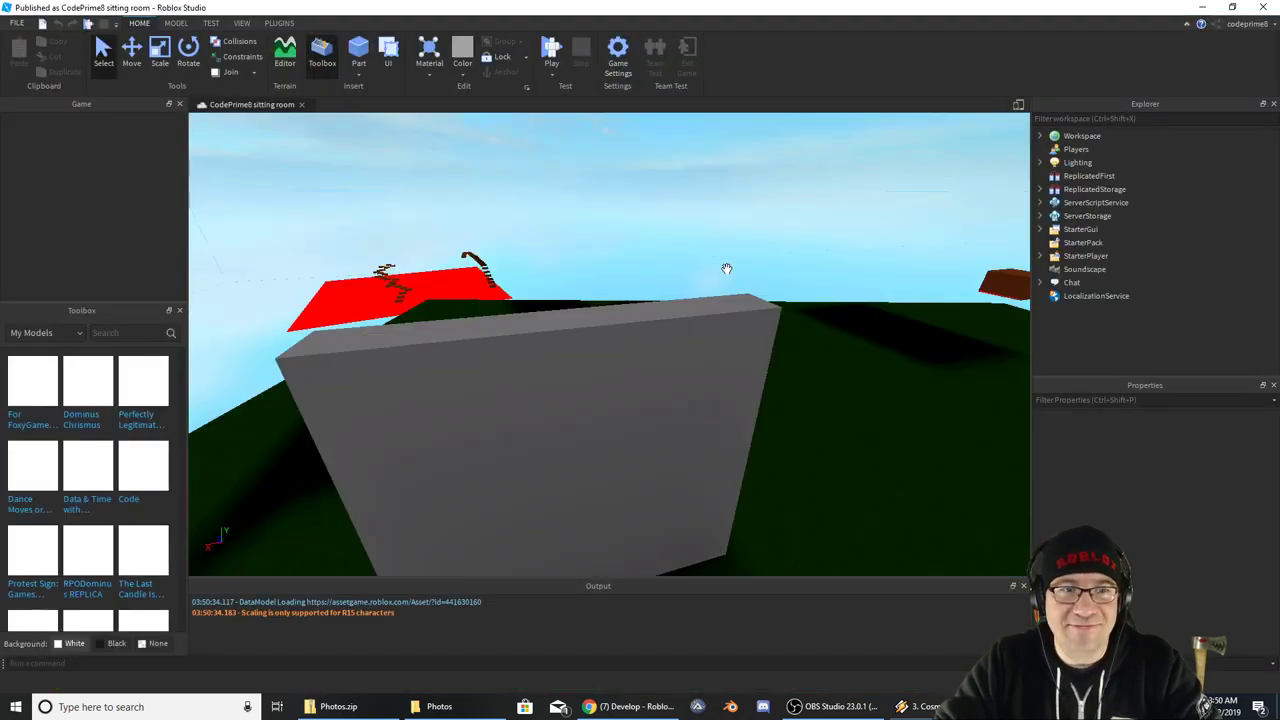
Locate The Advanced Roblox Coding Book part in the Workspace, bring it into focus and expand its decals
{"action": "scroll", "coordinate": [702, 287], "scroll_direction": "up", "scroll_amount": 4}
{"action": "right_click_drag", "start_coordinate": [702, 287], "coordinate": [702, 287]}
{"action": "scroll", "coordinate": [702, 287], "scroll_direction": "down", "scroll_amount": 3}
{"action": "scroll", "coordinate": [703, 290], "scroll_direction": "down", "scroll_amount": 5}
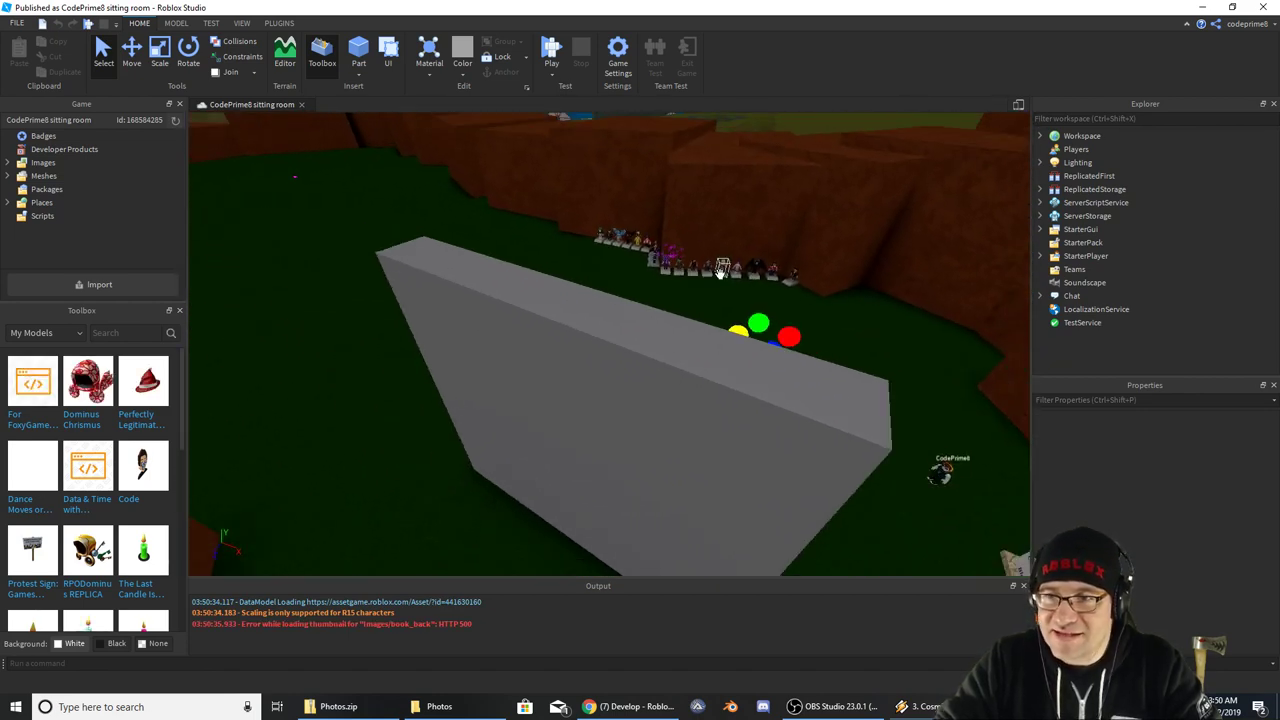
{"action": "left_click", "coordinate": [1042, 138]}
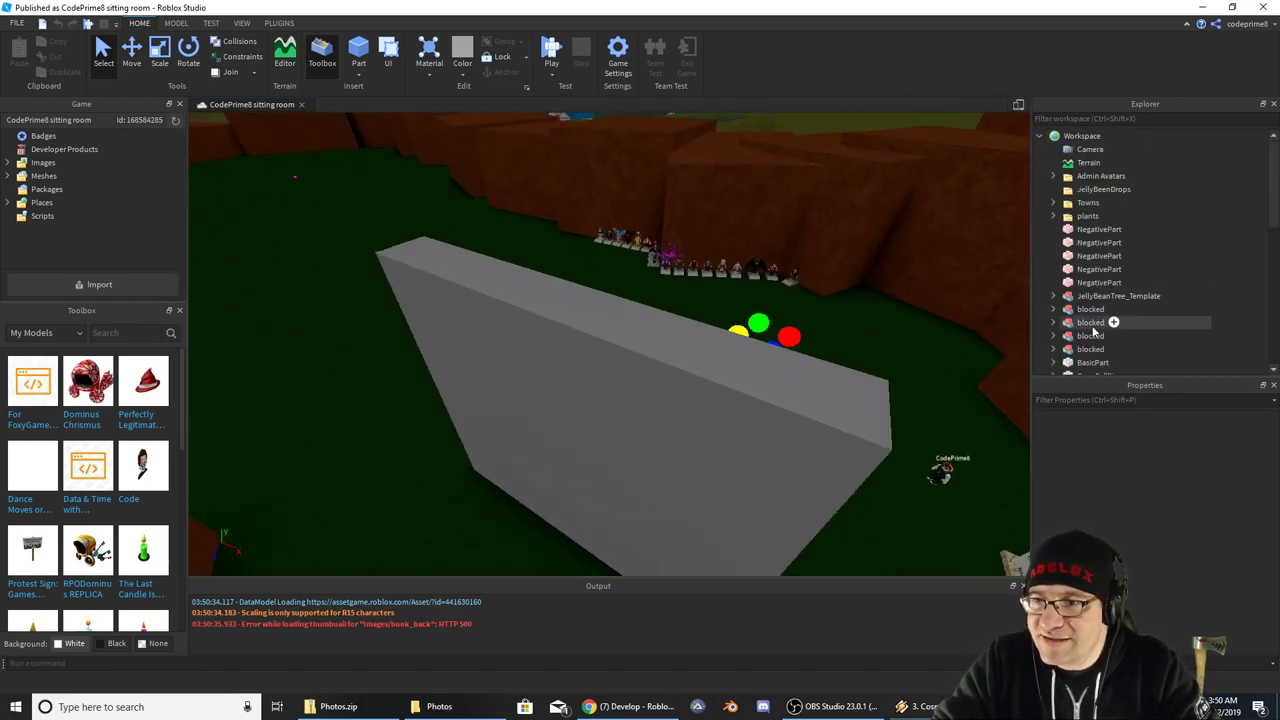
{"action": "scroll", "coordinate": [1105, 270], "scroll_direction": "down", "scroll_amount": 5}
{"action": "left_click", "coordinate": [1110, 243]}
{"action": "key", "text": "f"}
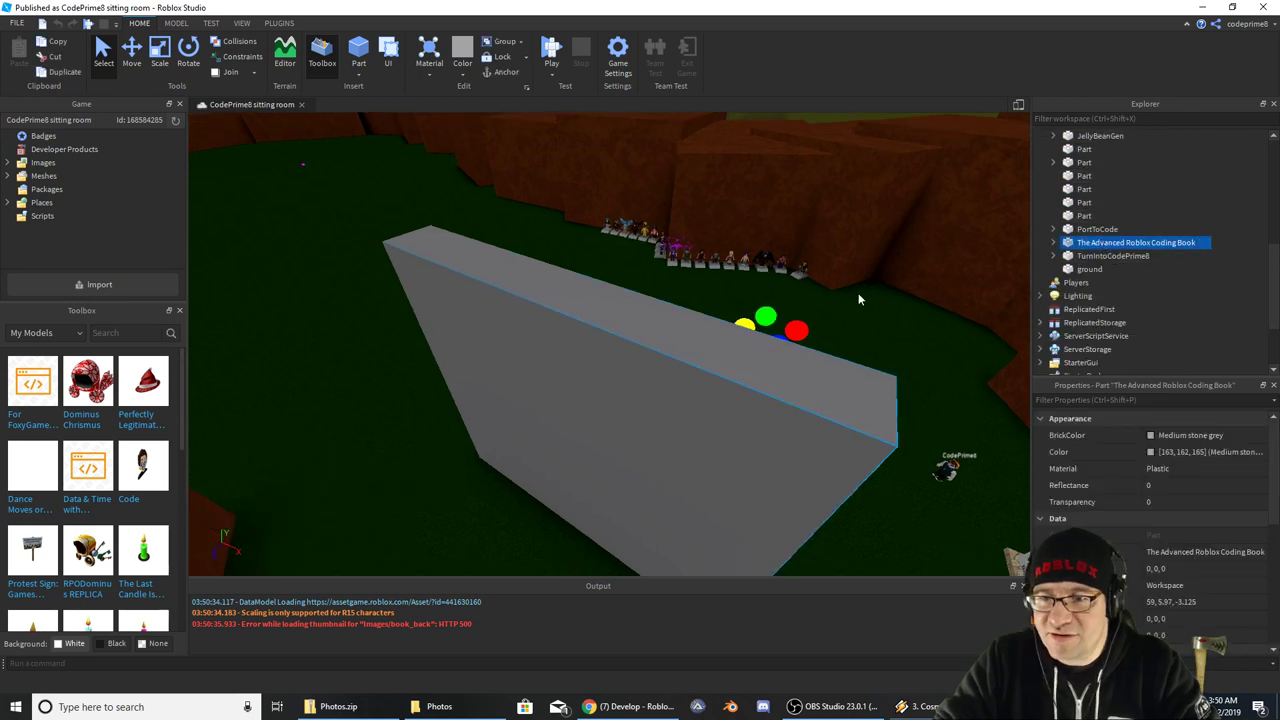
{"action": "left_click", "coordinate": [1053, 243]}
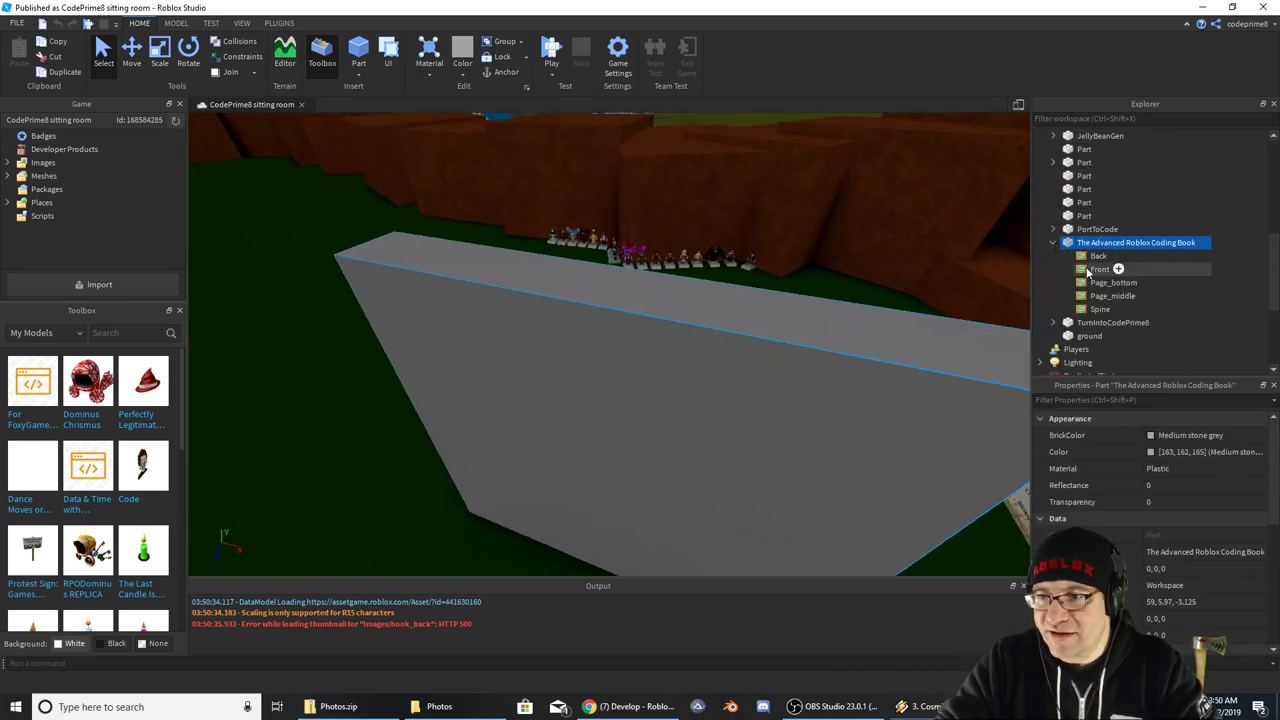
Set the Back decal's face to Back so the back cover image sits on the rear of the book
{"action": "left_click", "coordinate": [1095, 256]}
{"action": "right_click_drag", "start_coordinate": [964, 292], "coordinate": [964, 292]}
{"action": "scroll", "coordinate": [964, 292], "scroll_direction": "up", "scroll_amount": 3}
{"action": "scroll", "coordinate": [963, 291], "scroll_direction": "down", "scroll_amount": 3}
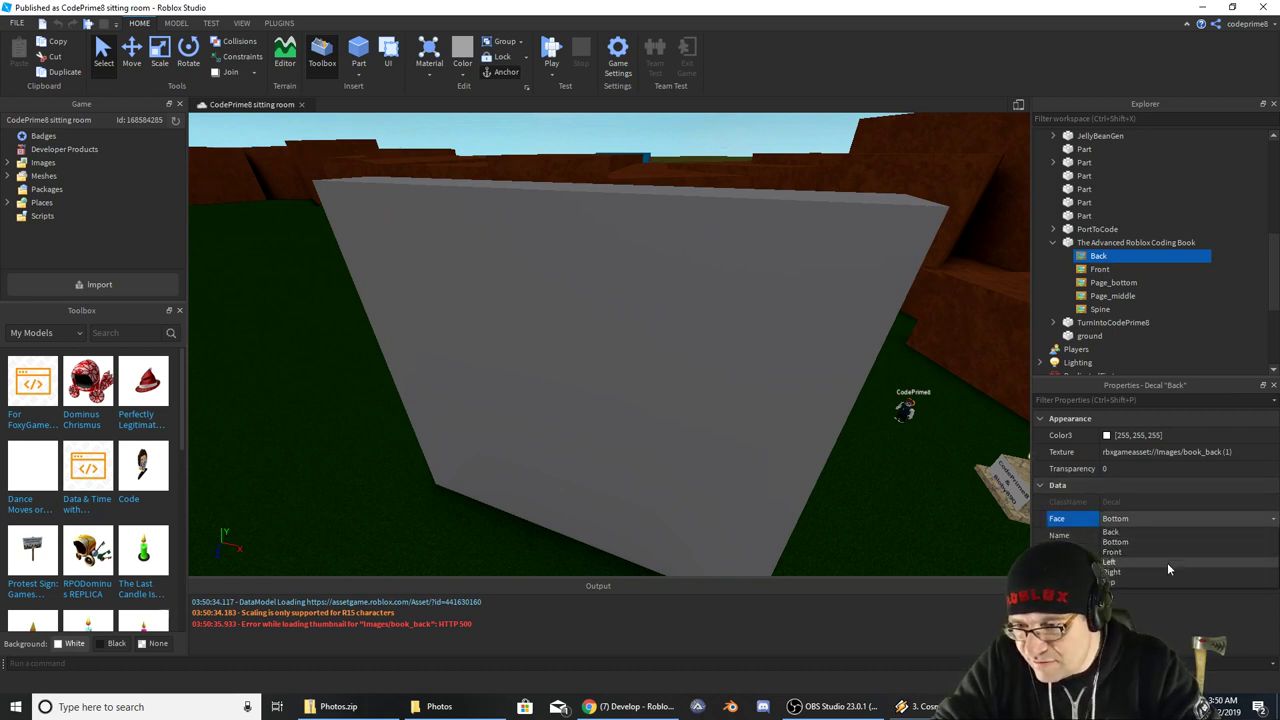
{"action": "left_click", "coordinate": [1164, 531]}
{"action": "right_click_drag", "start_coordinate": [942, 402], "coordinate": [940, 402]}
{"action": "scroll", "coordinate": [940, 402], "scroll_direction": "down", "scroll_amount": 3}
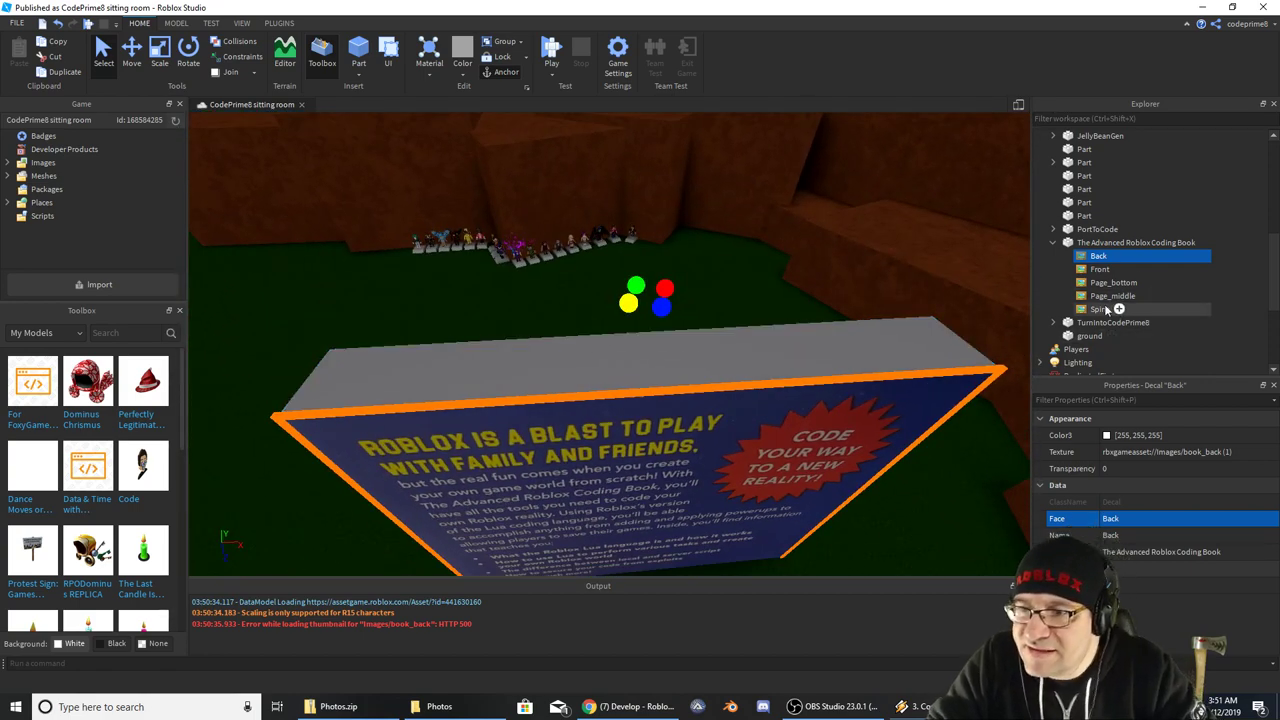
Check the face and texture of each book decal: Spine, Page_middle, Page_bottom, Front and Back
{"action": "left_click", "coordinate": [1099, 309]}
{"action": "left_click", "coordinate": [1110, 296]}
{"action": "left_click", "coordinate": [1115, 284]}
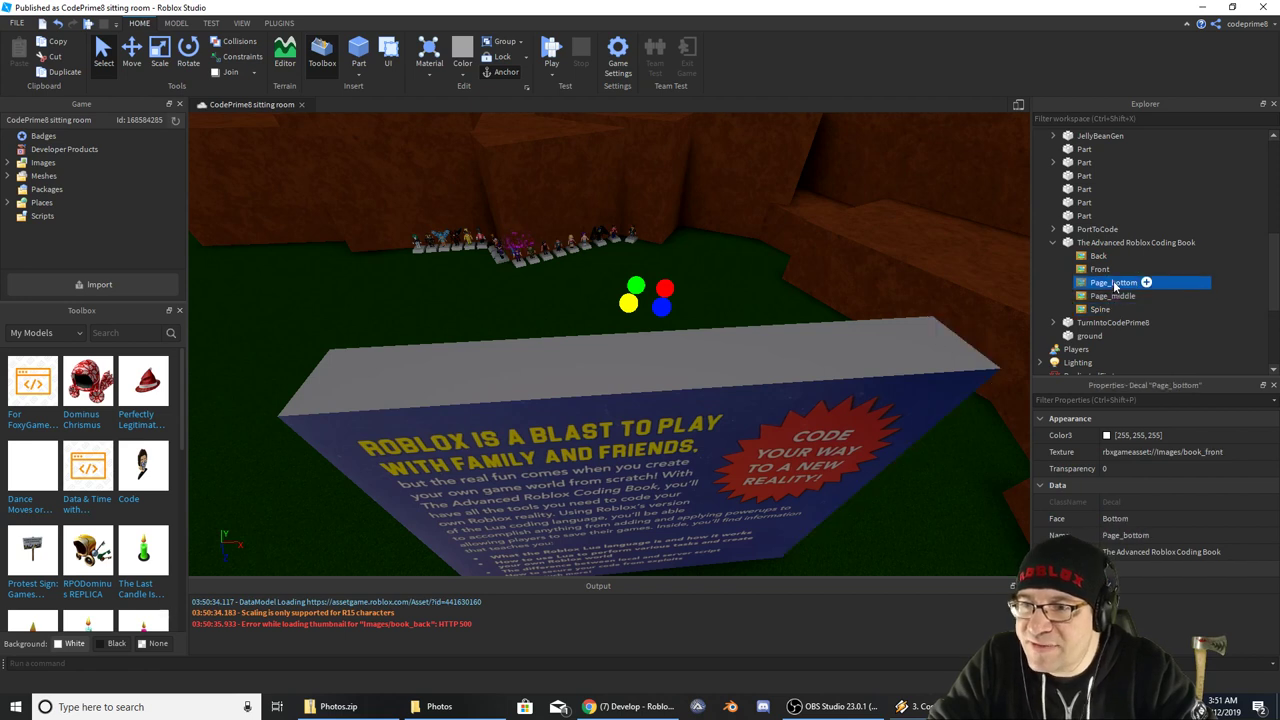
{"action": "left_click", "coordinate": [1100, 270]}
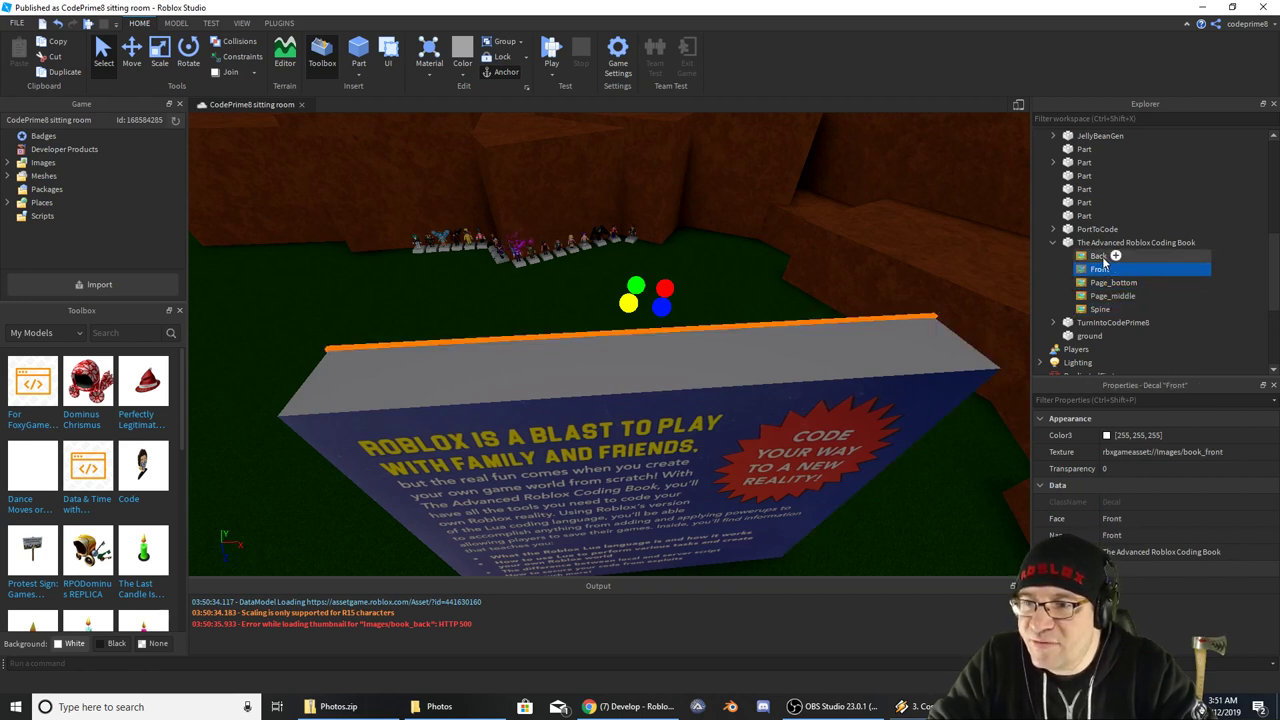
{"action": "left_click", "coordinate": [1099, 257]}
{"action": "left_click", "coordinate": [1101, 310]}
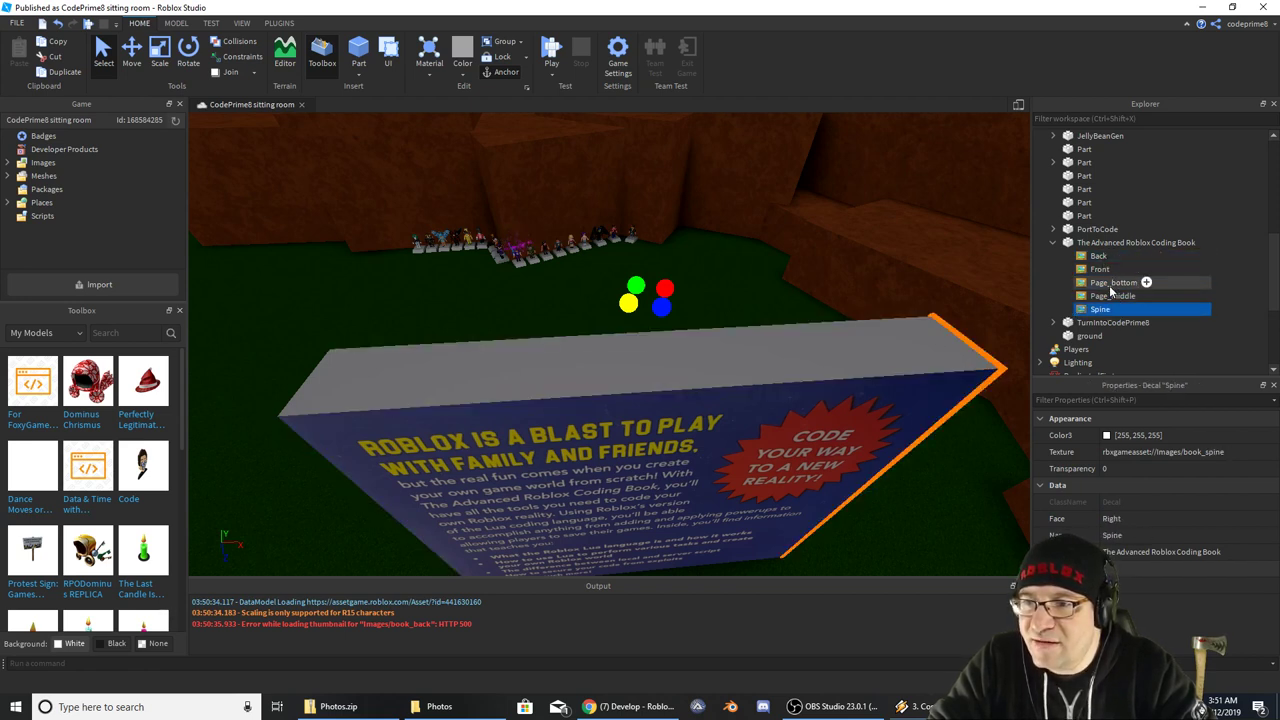
{"action": "left_click", "coordinate": [1110, 286]}
{"action": "left_click", "coordinate": [1114, 297]}
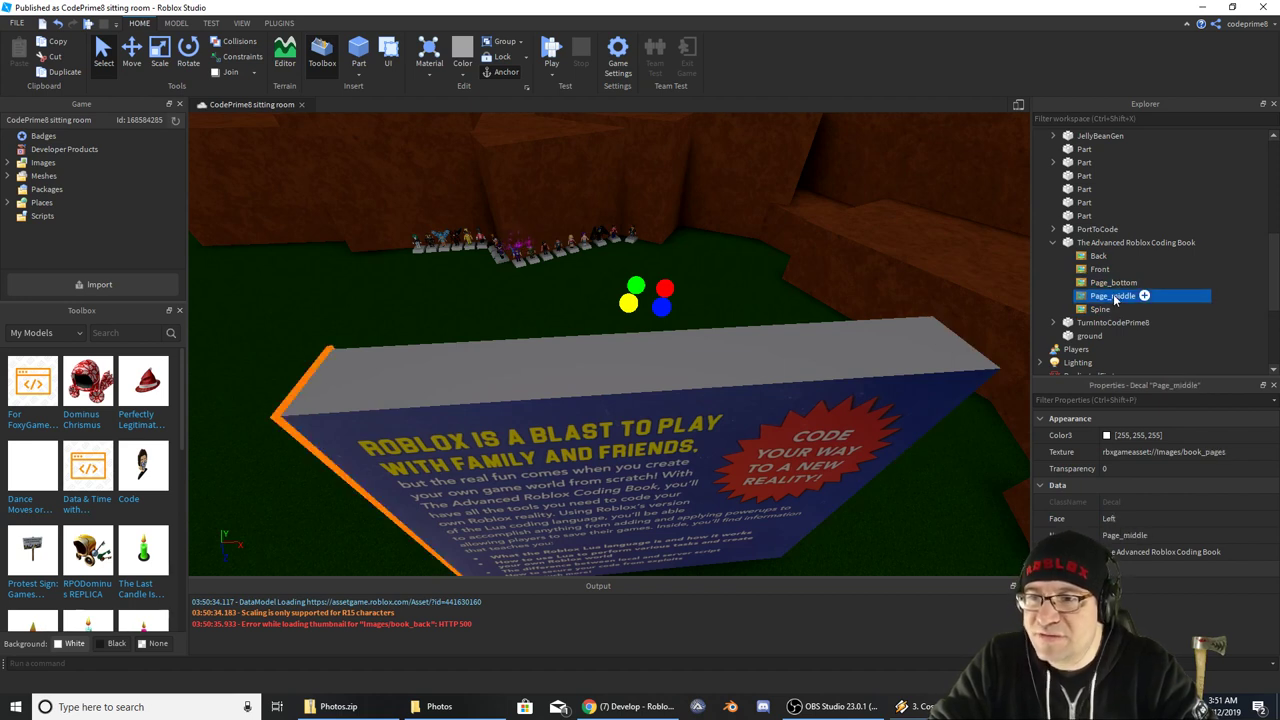
Duplicate the Page_middle decal on the book part and rename the copy Page_top
{"action": "right_click", "coordinate": [1114, 297]}
{"action": "left_click", "coordinate": [1134, 345]}
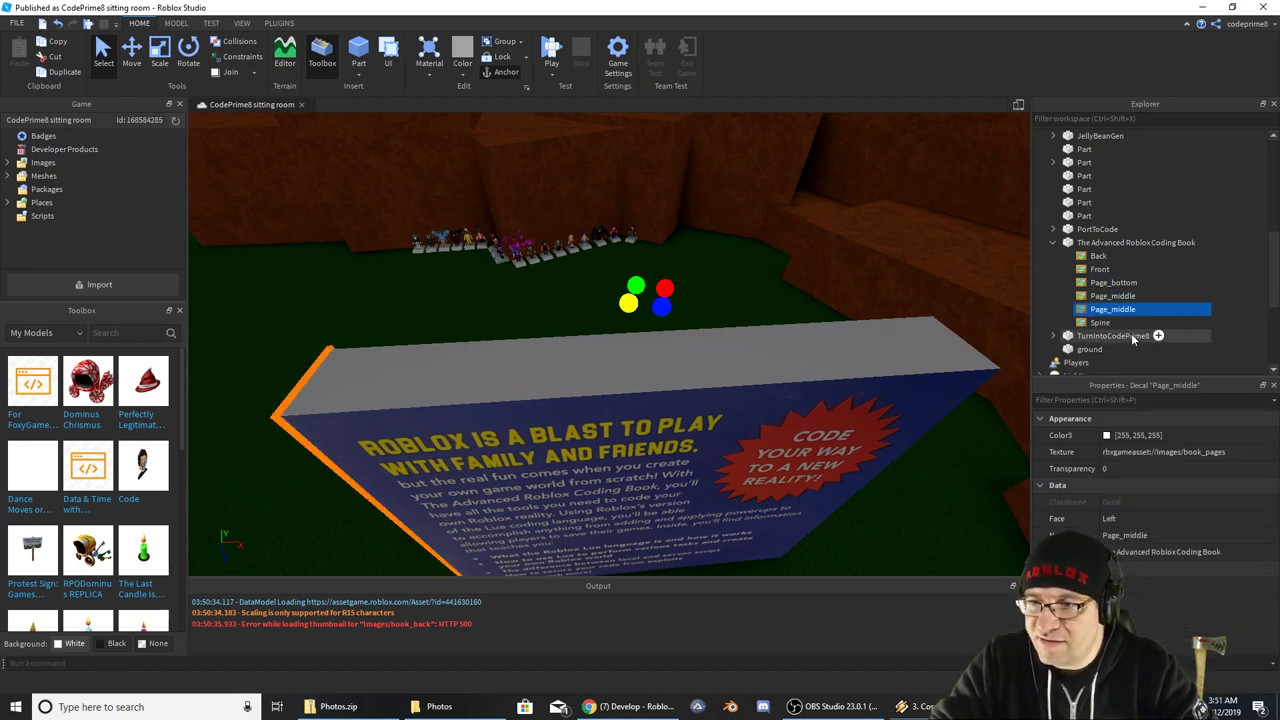
{"action": "left_click", "coordinate": [1129, 316]}
{"action": "key", "text": "BackSpace"}
{"action": "key", "text": "BackSpace"}
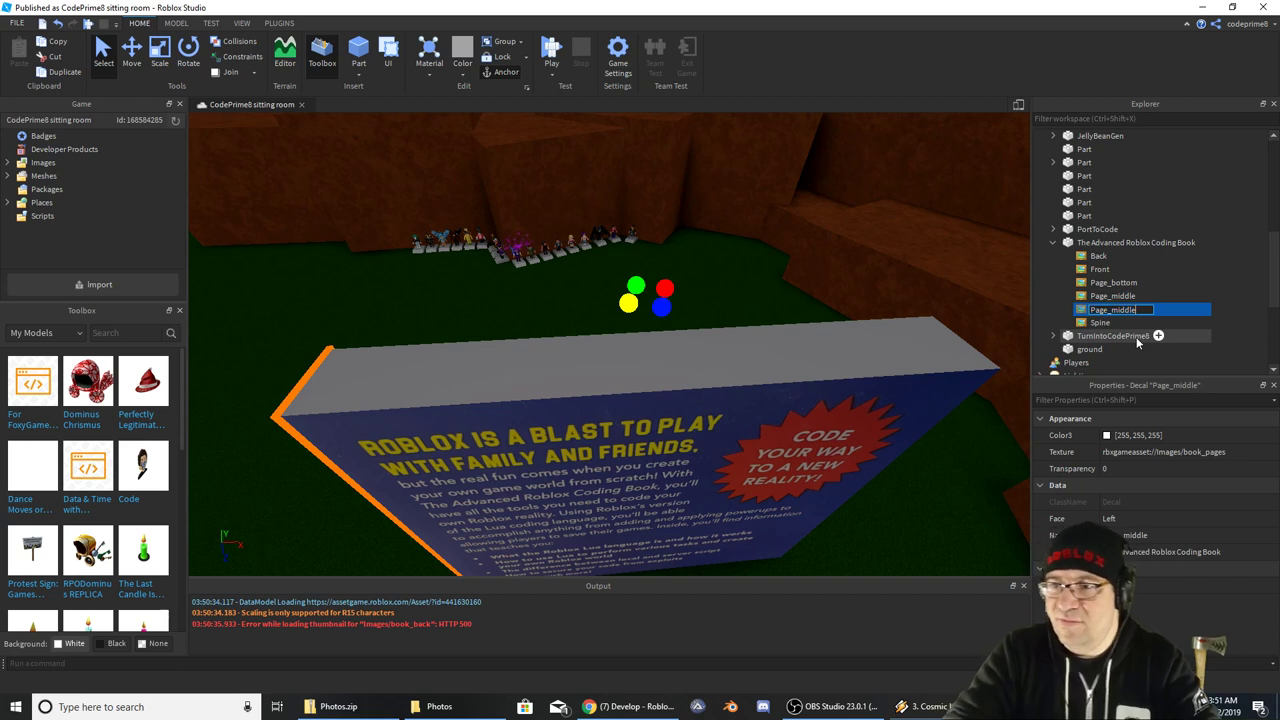
{"action": "key", "text": "BackSpace"}
{"action": "key", "text": "BackSpace"}
{"action": "key", "text": "BackSpace"}
{"action": "key", "text": "BackSpace"}
{"action": "type", "text": "TO"}
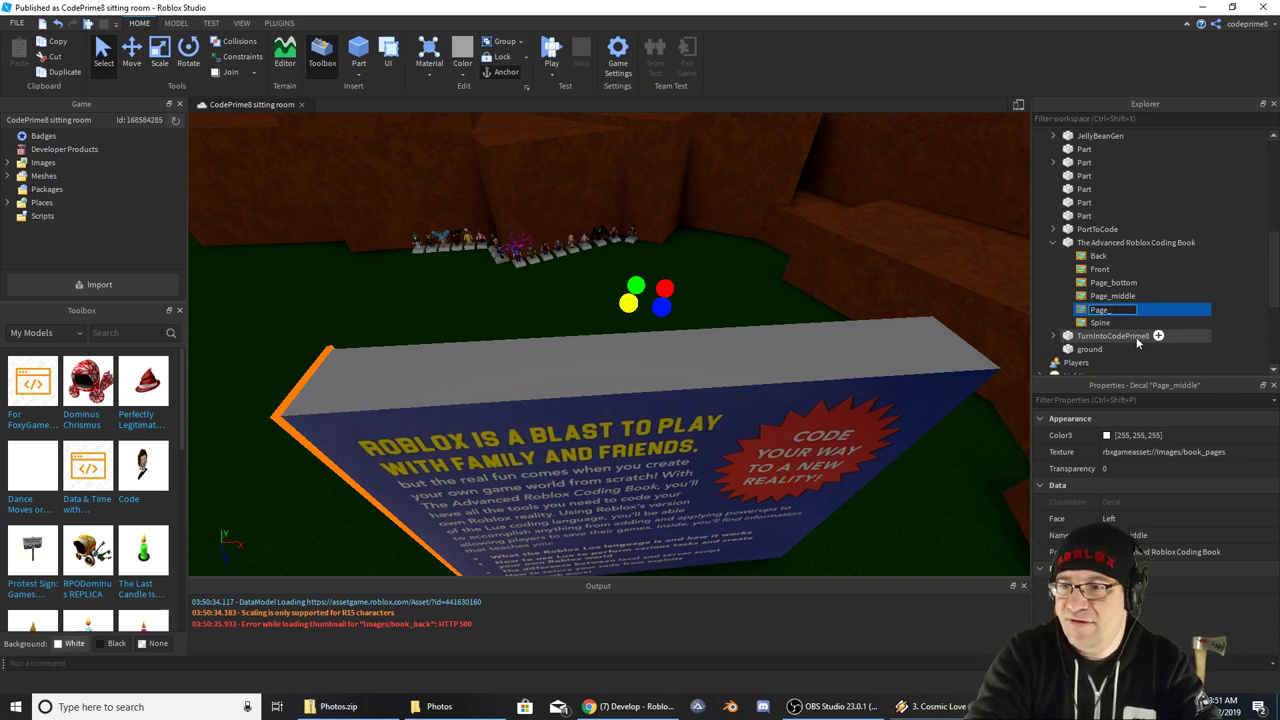
{"action": "key", "text": "BackSpace"}
{"action": "key", "text": "BackSpace"}
{"action": "type", "text": "top"}
{"action": "key", "text": "Return"}
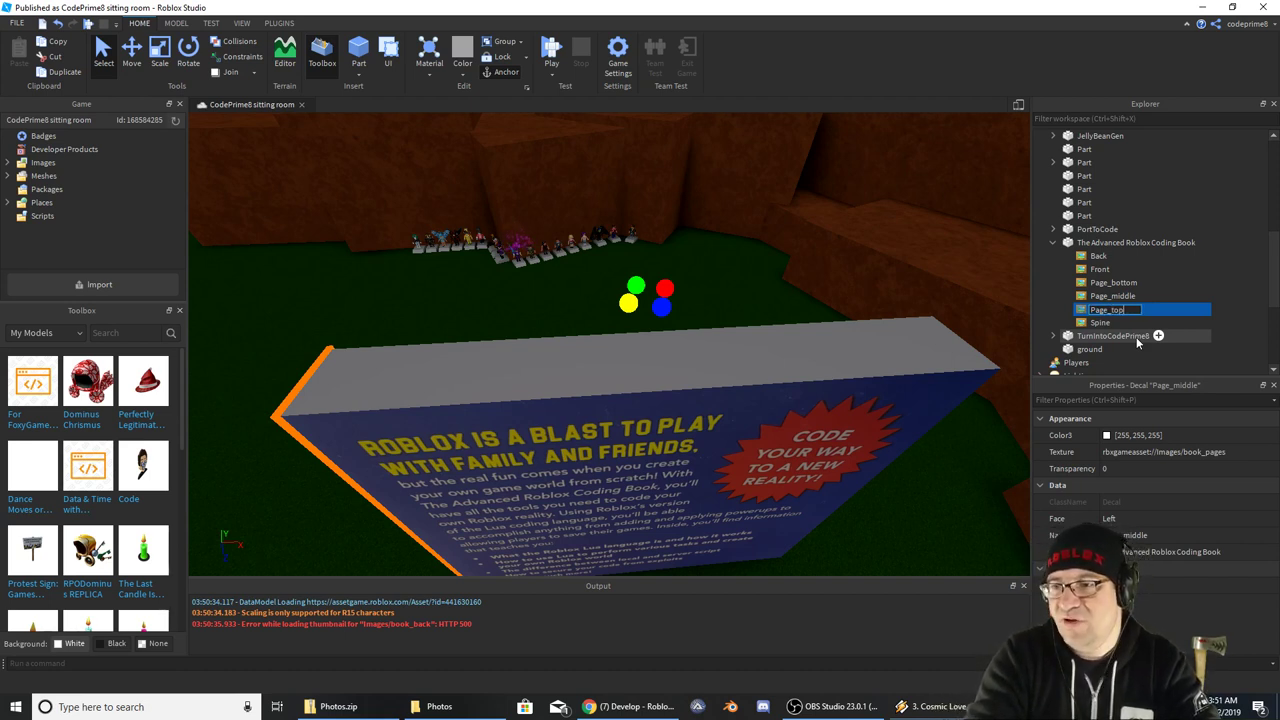
Set the Page_top decal's face to Top and its texture to book_pagesH
{"action": "left_click", "coordinate": [1111, 309]}
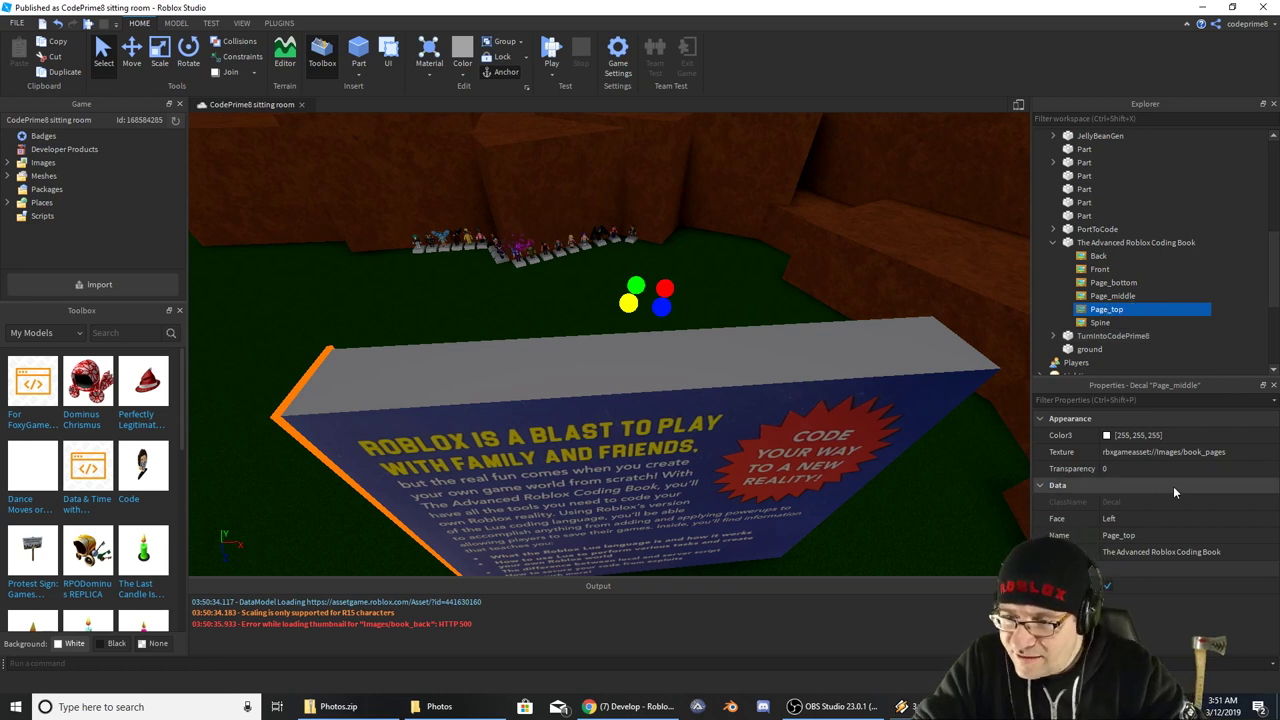
{"action": "left_click", "coordinate": [1250, 522]}
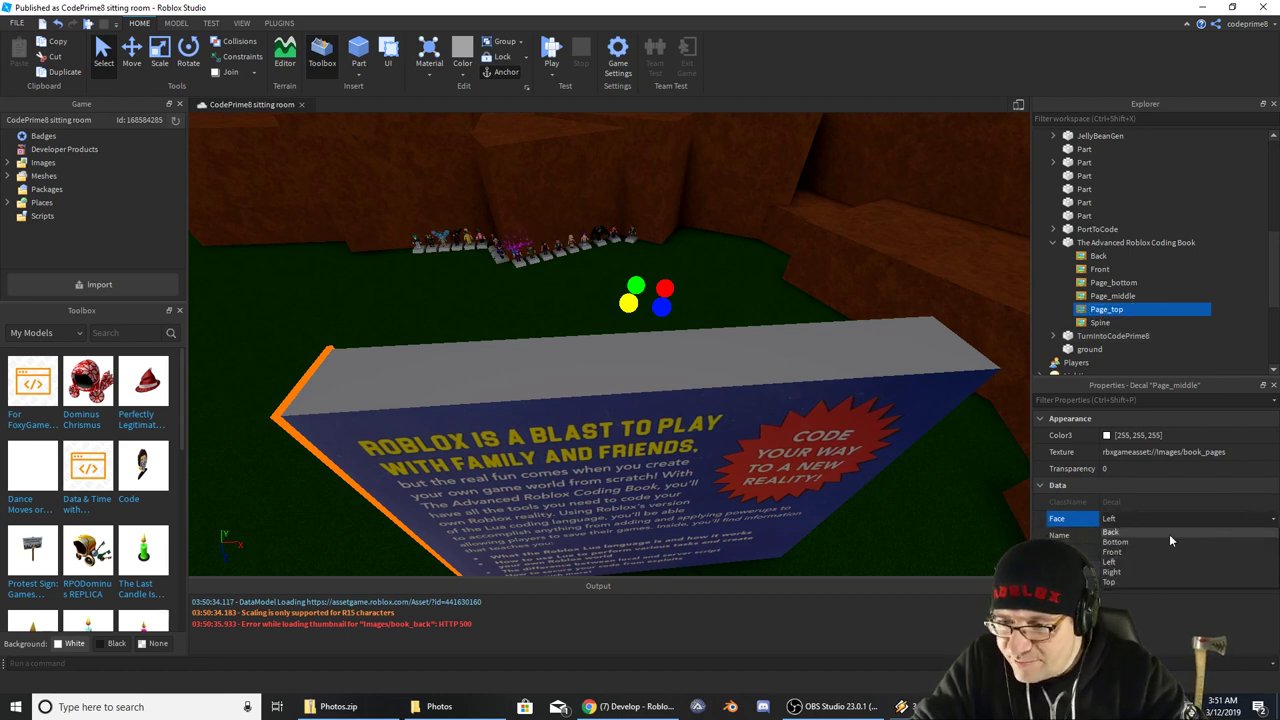
{"action": "left_click", "coordinate": [1110, 582]}
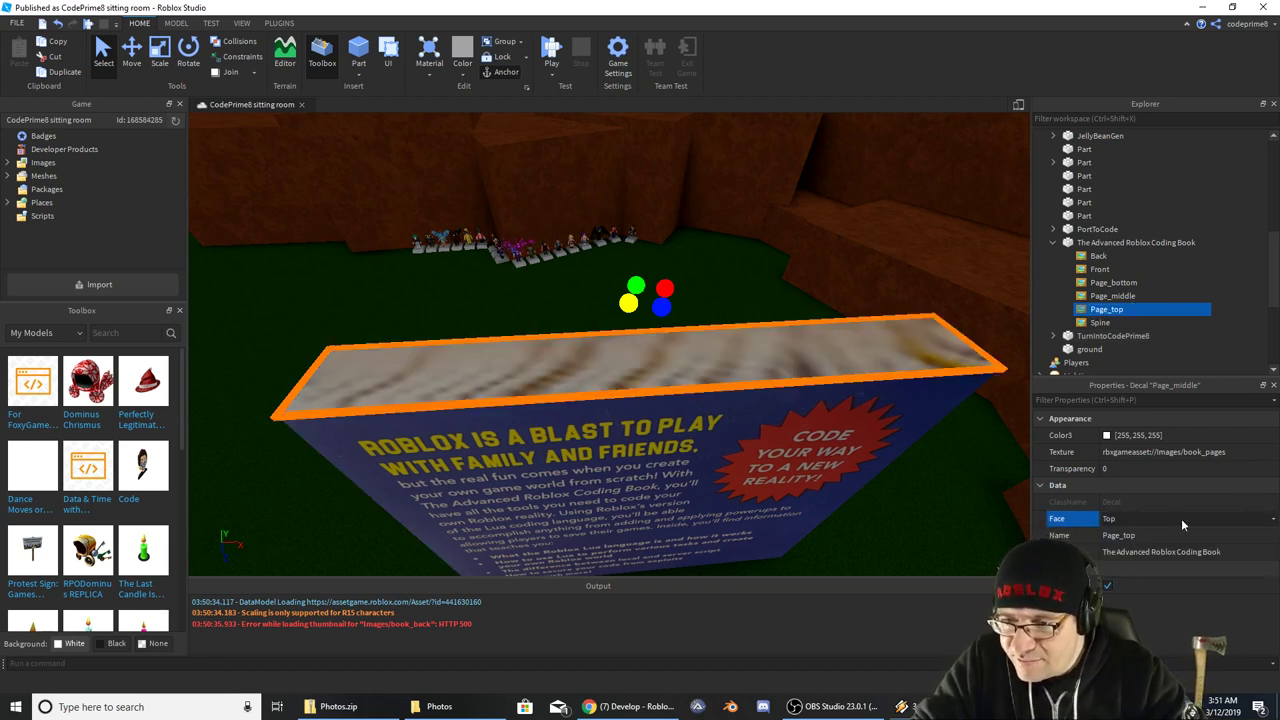
{"action": "left_click", "coordinate": [1196, 453]}
{"action": "scroll", "coordinate": [1160, 538], "scroll_direction": "down", "scroll_amount": 3}
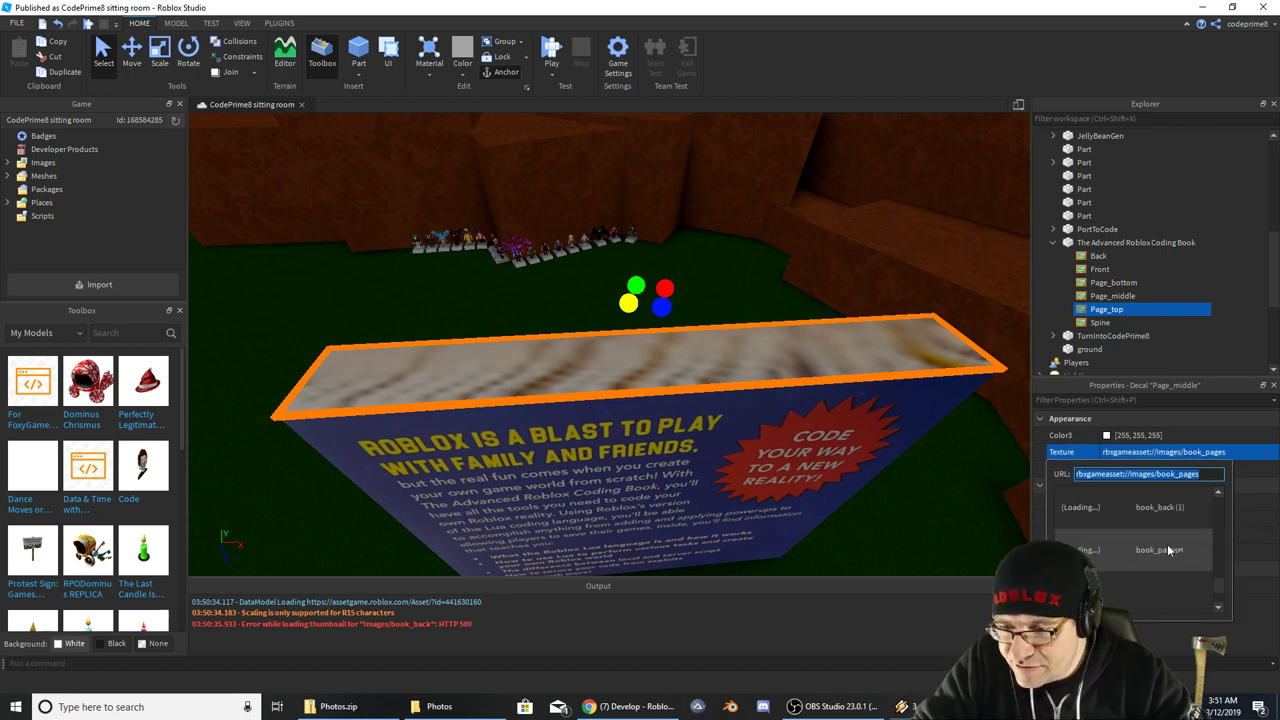
{"action": "left_click", "coordinate": [1185, 547]}
Raise the whole book part straight up into the air, to a Y position of about 121
{"action": "right_click_drag", "start_coordinate": [783, 405], "coordinate": [781, 405]}
{"action": "scroll", "coordinate": [781, 405], "scroll_direction": "down", "scroll_amount": 3}
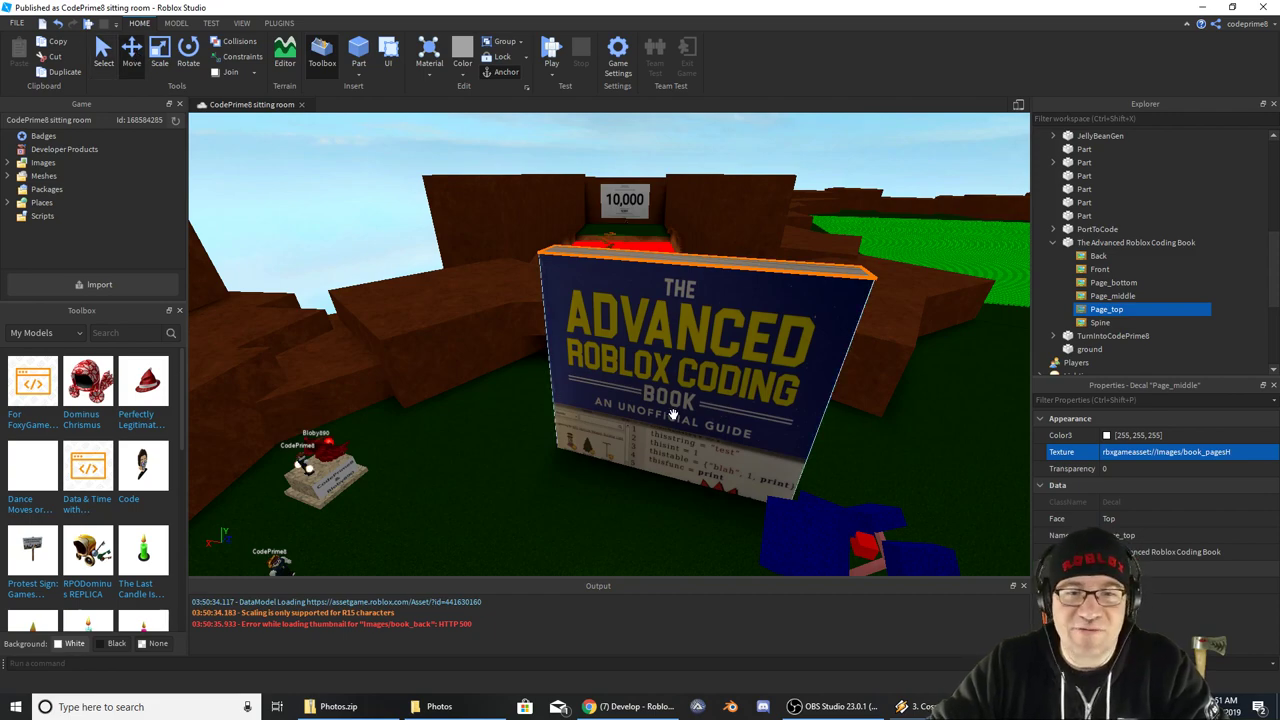
{"action": "left_click", "coordinate": [673, 415]}
{"action": "scroll", "coordinate": [690, 330], "scroll_direction": "up", "scroll_amount": 5}
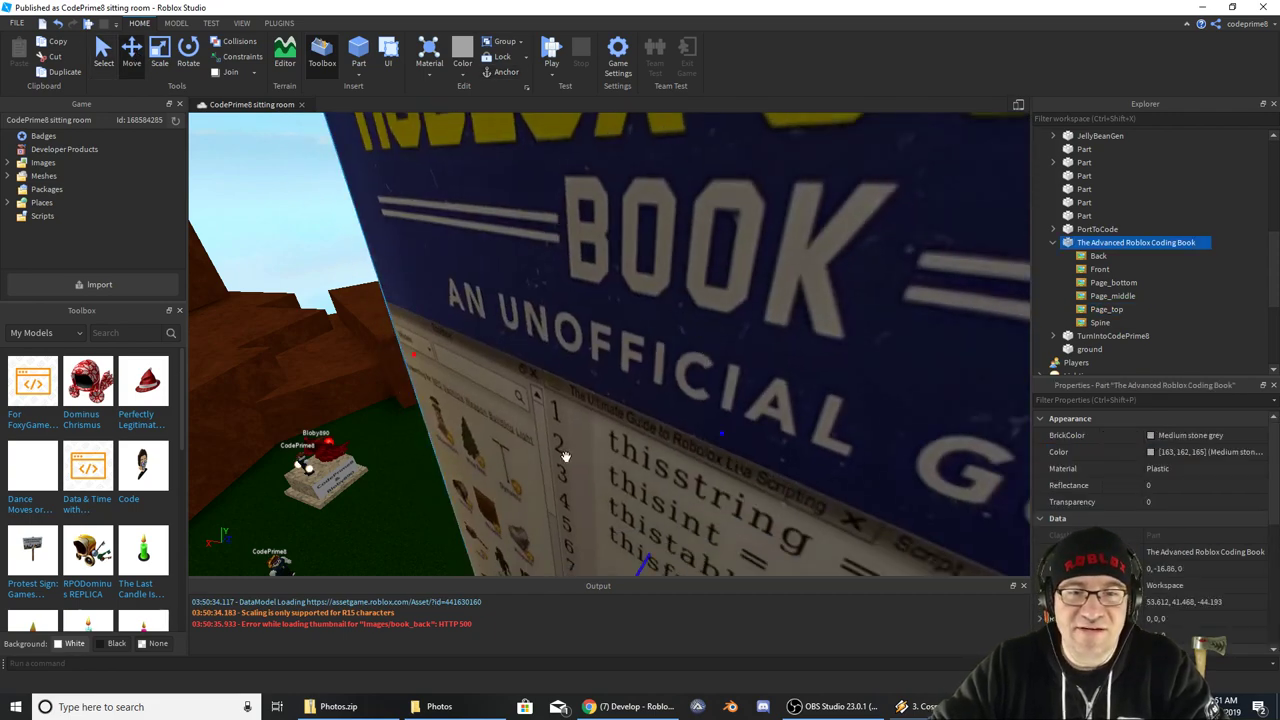
{"action": "scroll", "coordinate": [566, 457], "scroll_direction": "down", "scroll_amount": 6}
{"action": "right_click_drag", "start_coordinate": [566, 457], "coordinate": [536, 434]}
{"action": "scroll", "coordinate": [536, 434], "scroll_direction": "down", "scroll_amount": 1}
{"action": "left_click_drag", "start_coordinate": [617, 200], "coordinate": [617, 120]}
{"action": "left_click_drag", "start_coordinate": [613, 462], "coordinate": [618, 262]}
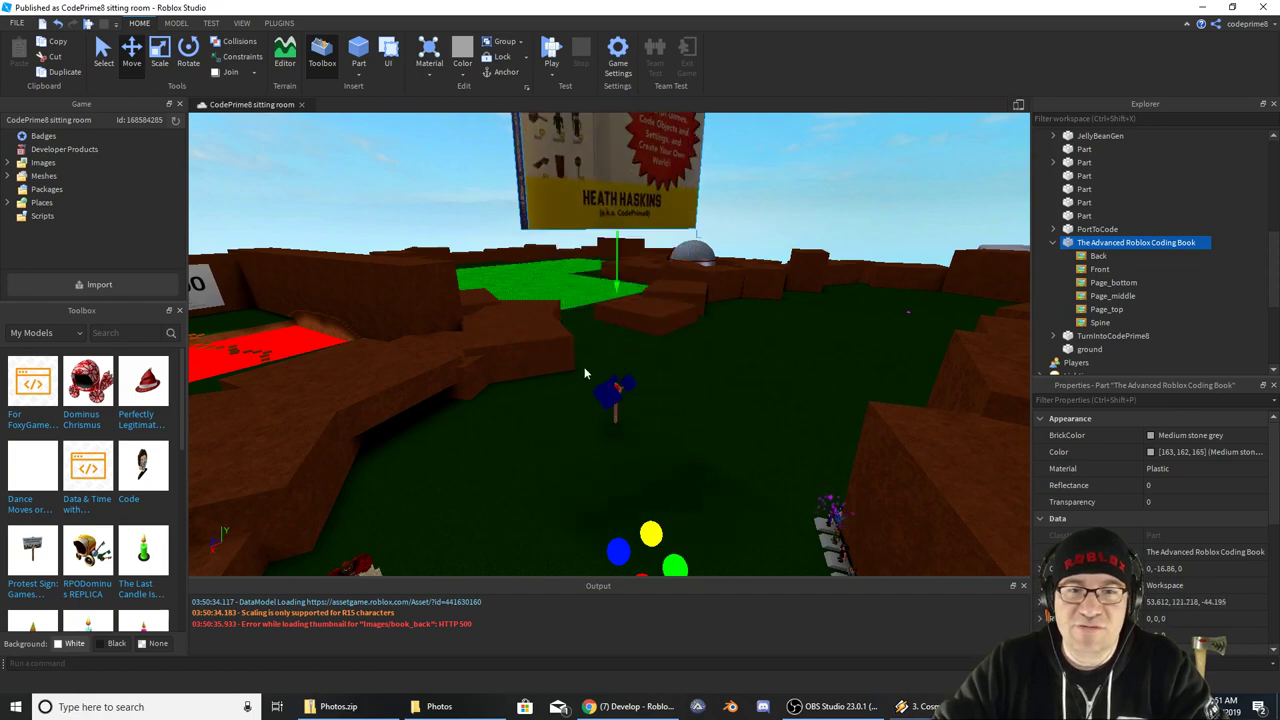
Set the Page_bottom decal's texture to book_pagesH, checking the book's underside
{"action": "scroll", "coordinate": [580, 369], "scroll_direction": "up", "scroll_amount": 2}
{"action": "right_click_drag", "start_coordinate": [586, 371], "coordinate": [582, 369]}
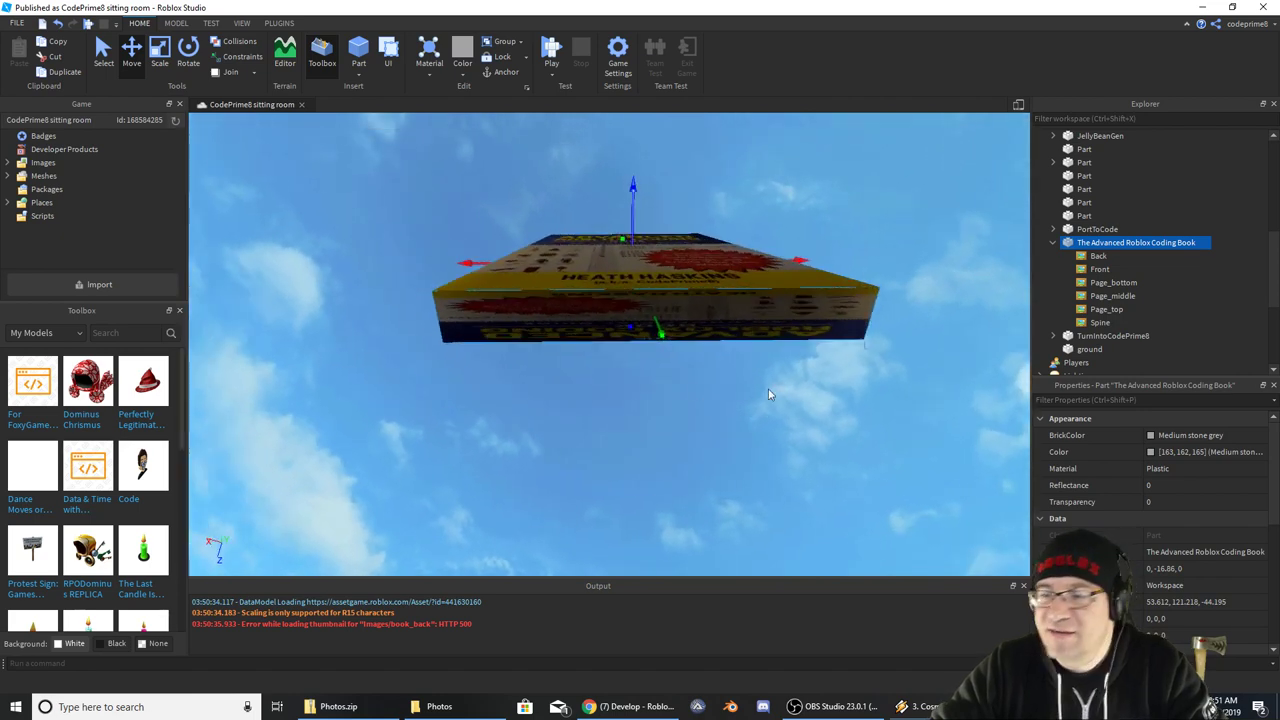
{"action": "left_click", "coordinate": [1113, 282]}
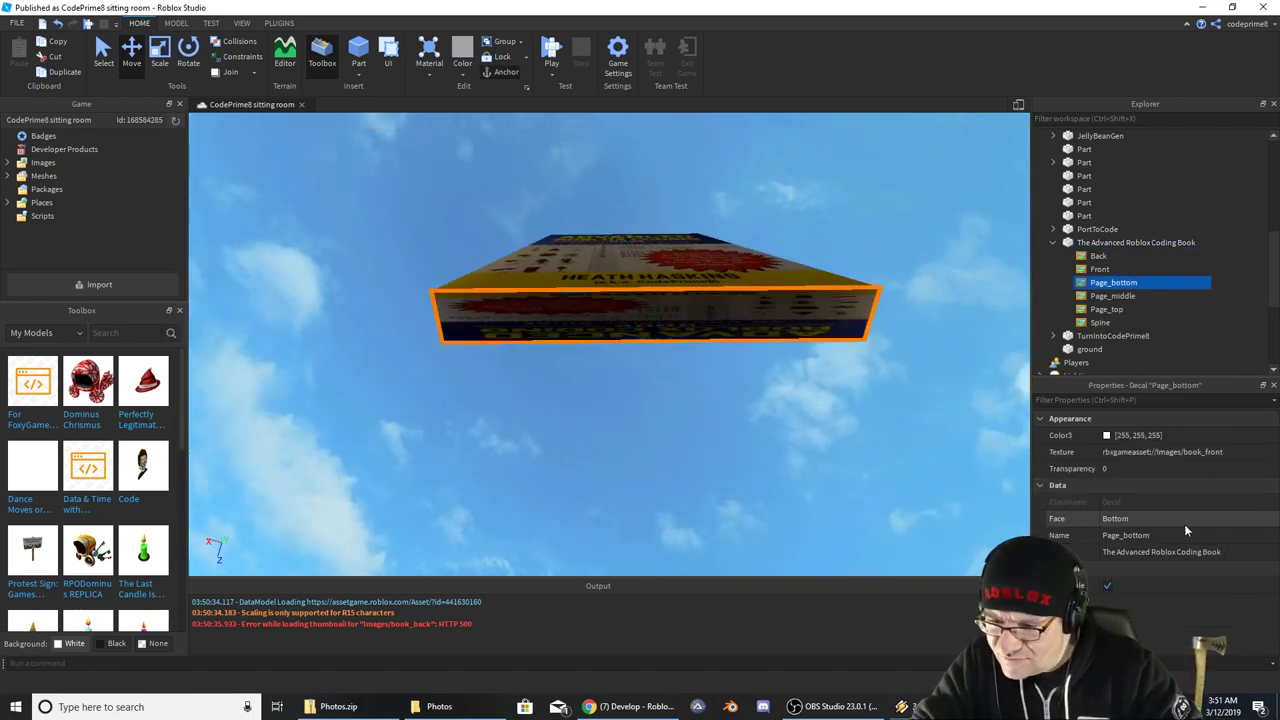
{"action": "left_click", "coordinate": [1222, 456]}
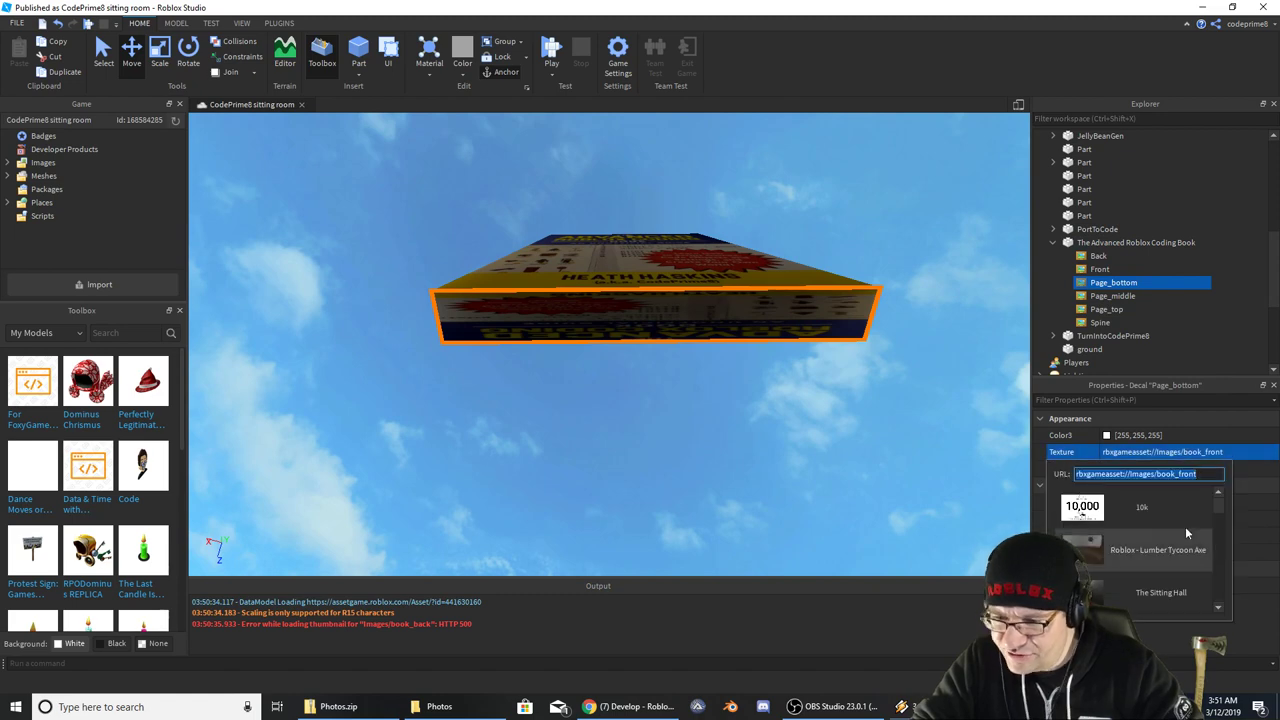
{"action": "scroll", "coordinate": [1185, 526], "scroll_direction": "down", "scroll_amount": 10}
{"action": "left_click", "coordinate": [1178, 555]}
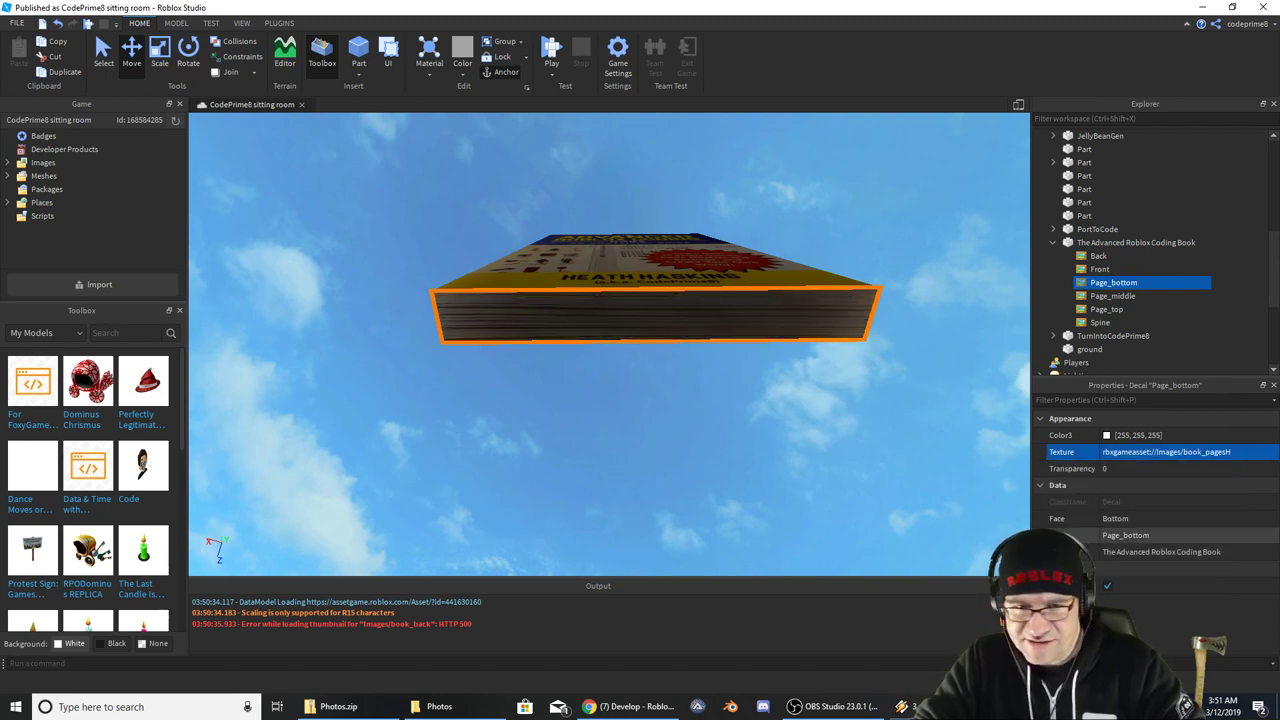
Scale the book part from the front view, shortening its height and slightly narrowing its width
{"action": "right_click_drag", "start_coordinate": [923, 438], "coordinate": [923, 438]}
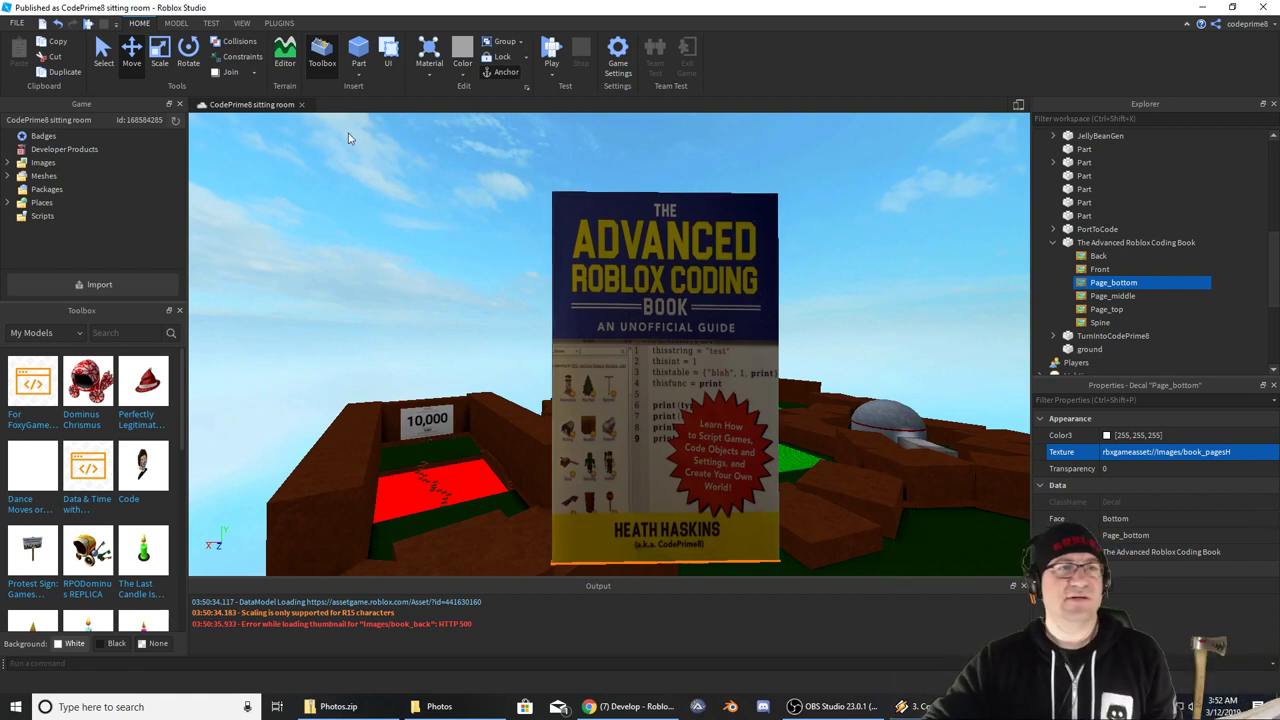
{"action": "left_click", "coordinate": [1070, 244]}
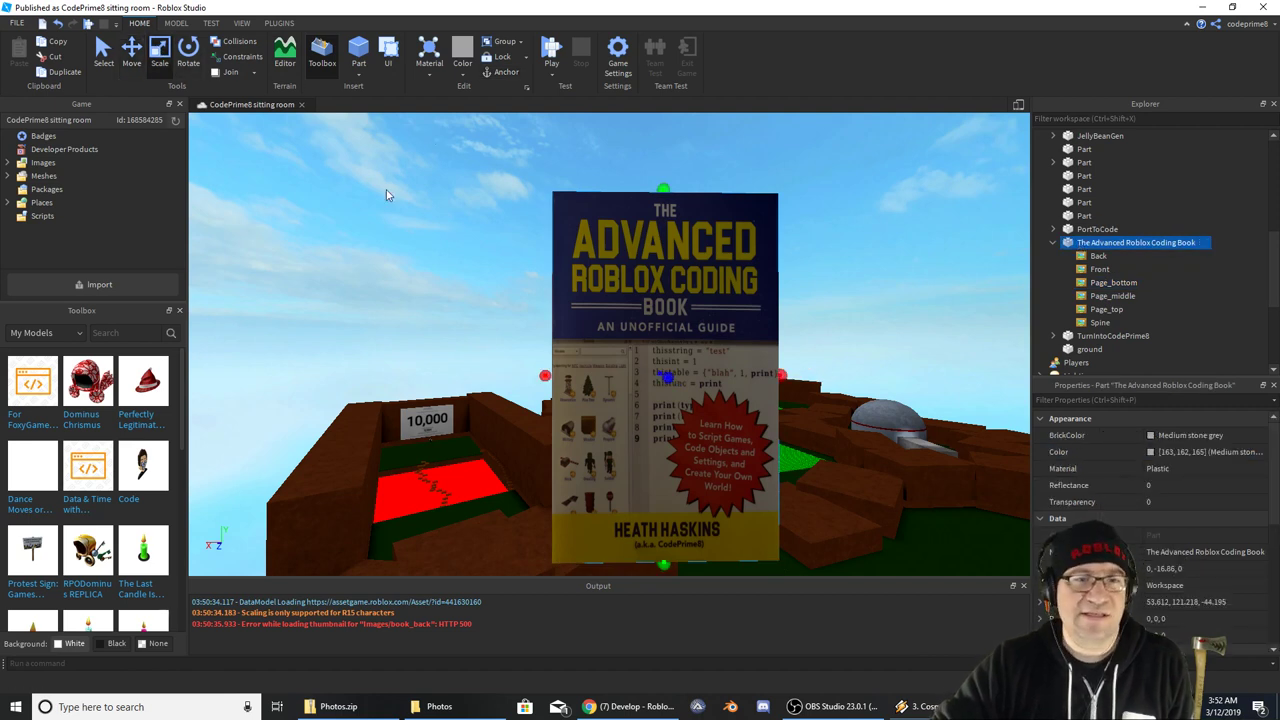
{"action": "left_click_drag", "start_coordinate": [666, 194], "coordinate": [678, 246]}
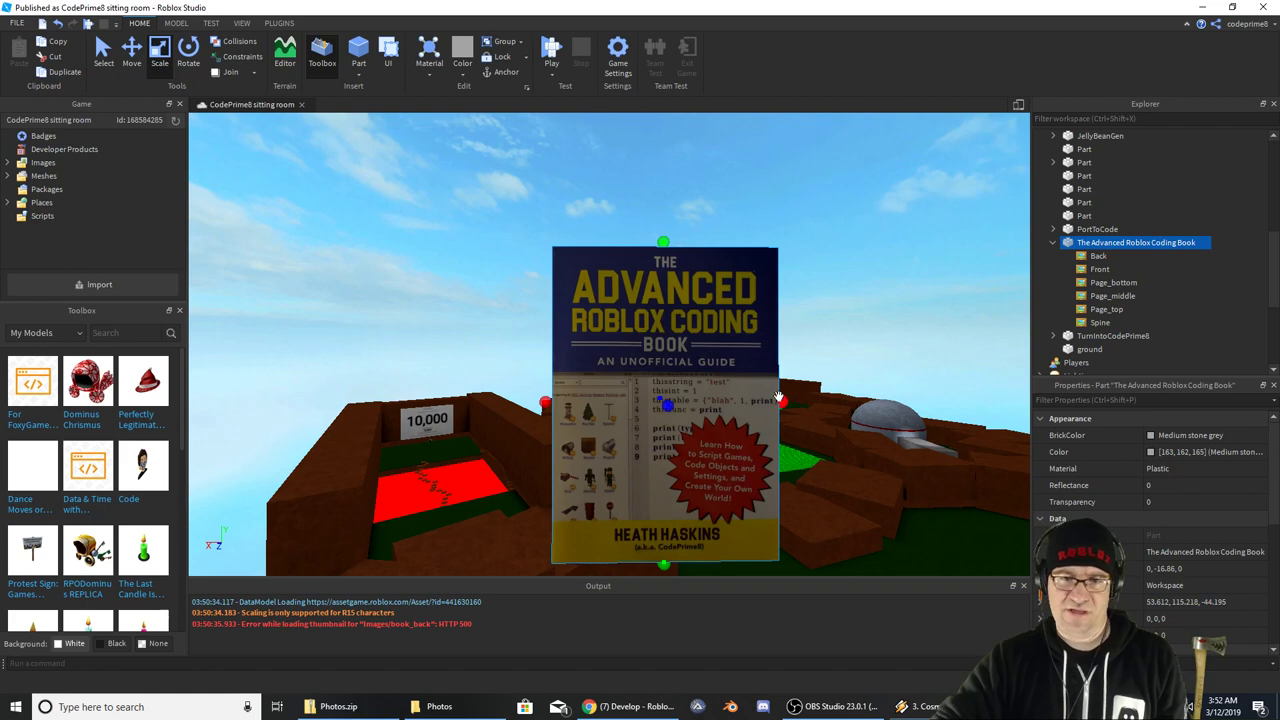
{"action": "left_click_drag", "start_coordinate": [783, 403], "coordinate": [779, 401]}
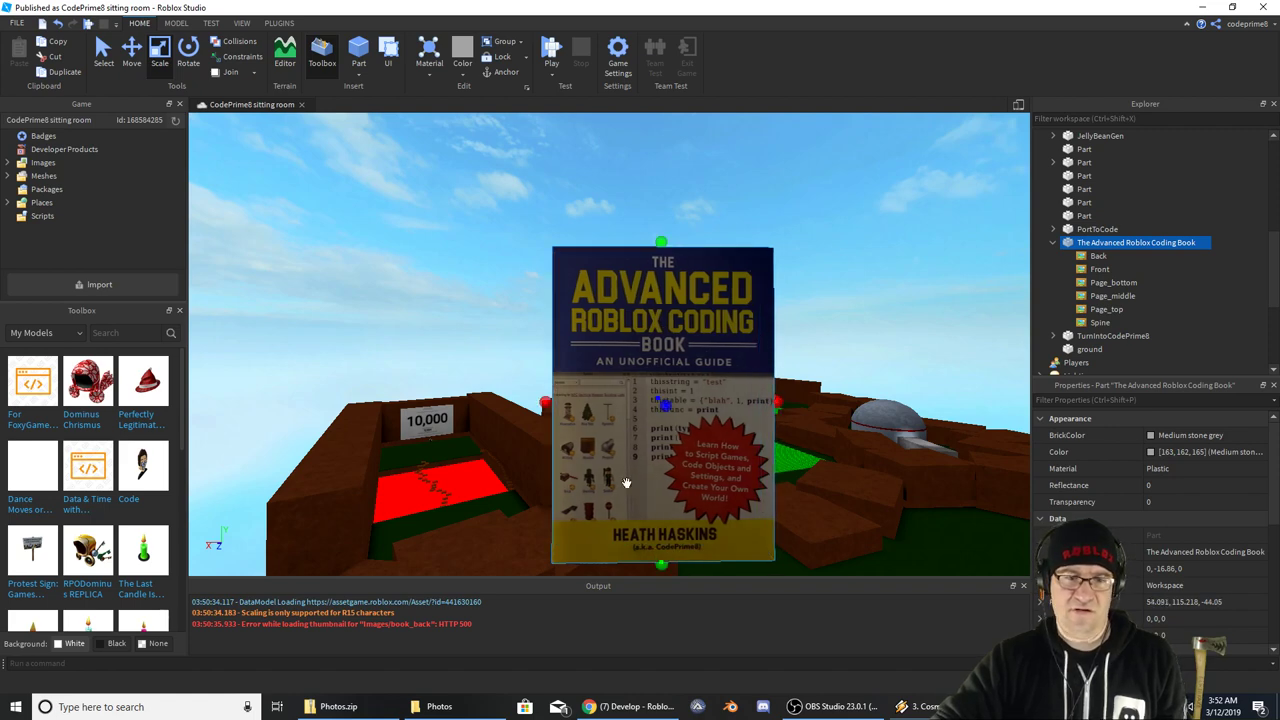
Examine the resized book from the front, the spine and above to check its proportions and decals
{"action": "right_click_drag", "start_coordinate": [492, 432], "coordinate": [488, 423]}
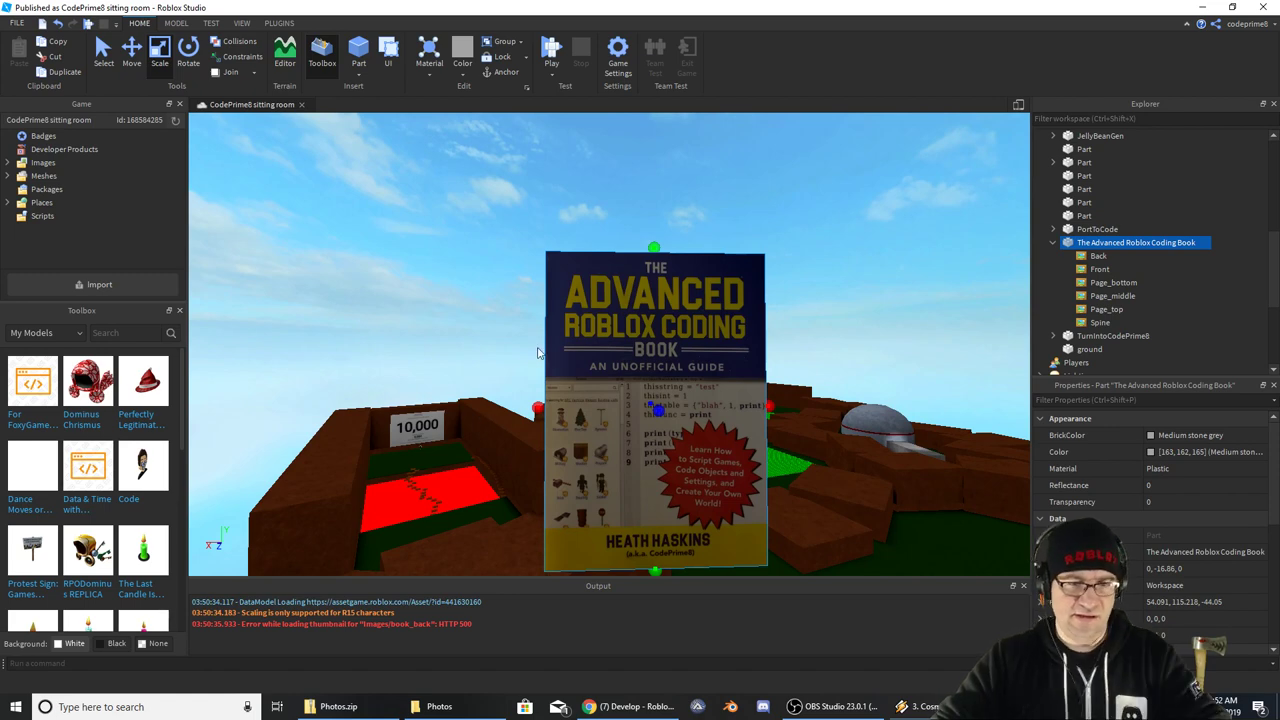
{"action": "right_click_drag", "start_coordinate": [537, 353], "coordinate": [540, 344]}
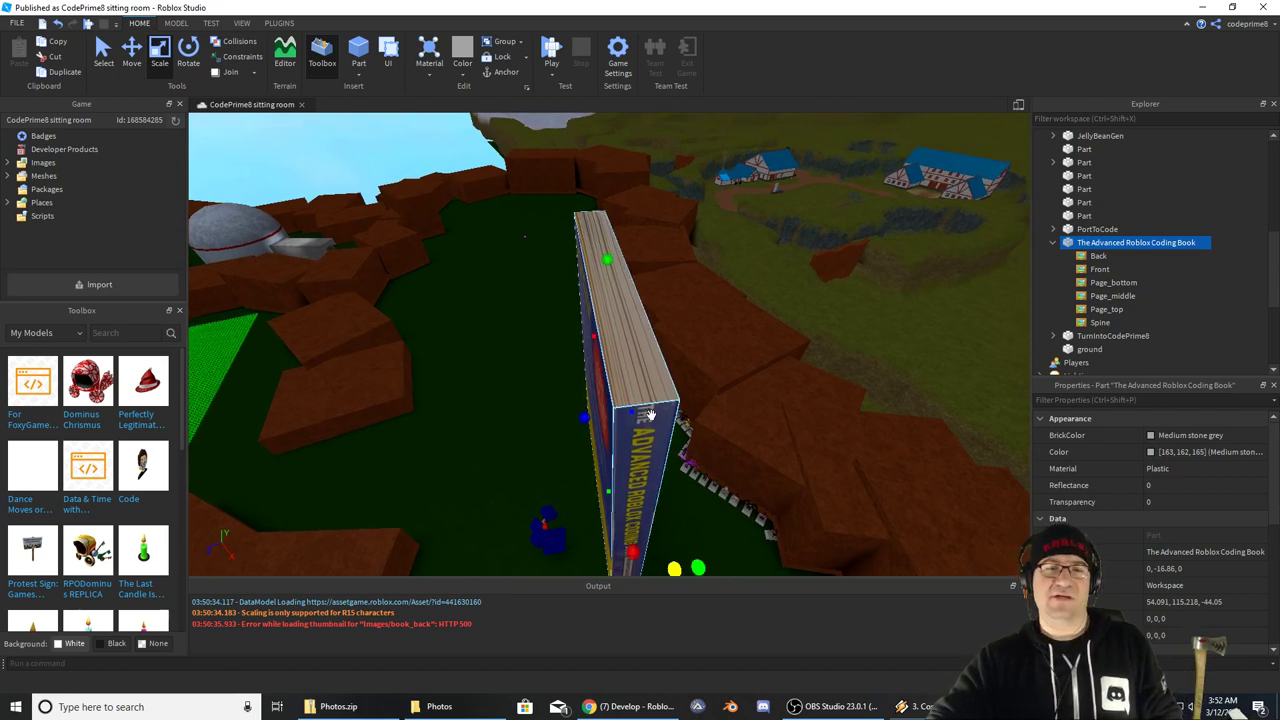
{"action": "right_click_drag", "start_coordinate": [658, 425], "coordinate": [646, 400]}
{"action": "scroll", "coordinate": [646, 401], "scroll_direction": "down", "scroll_amount": 3}
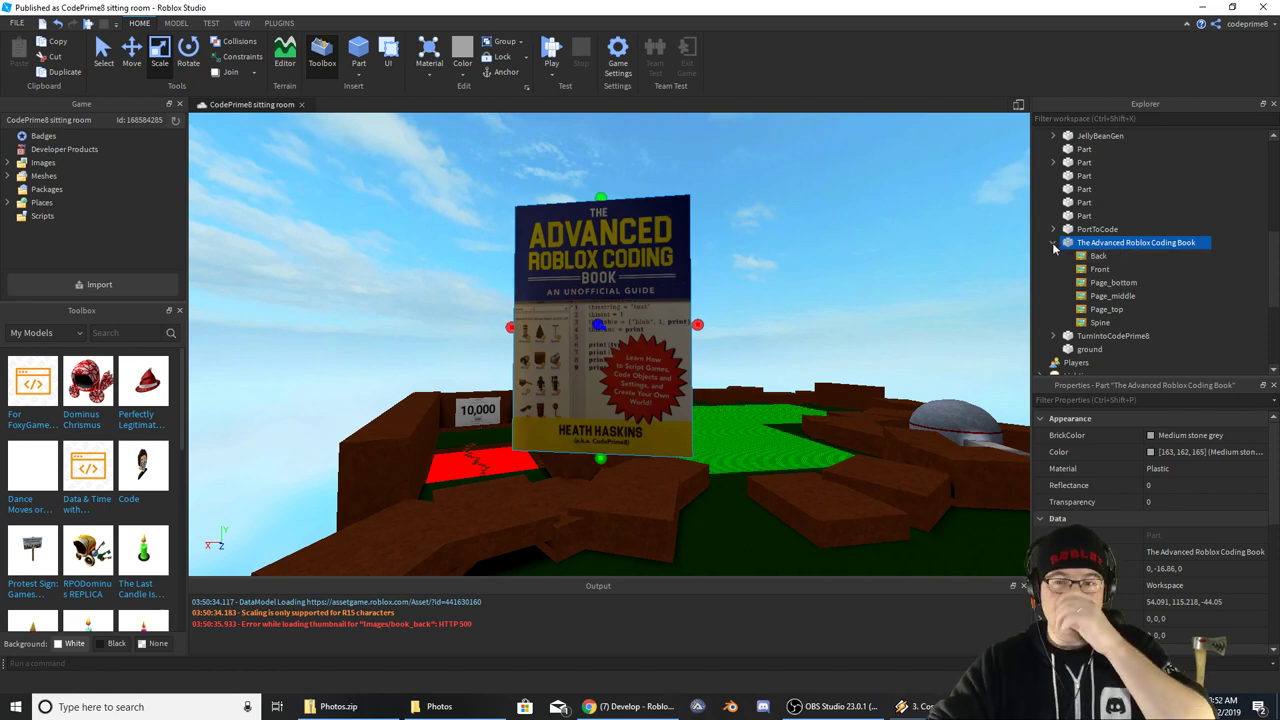
{"action": "right_click_drag", "start_coordinate": [797, 273], "coordinate": [797, 273]}
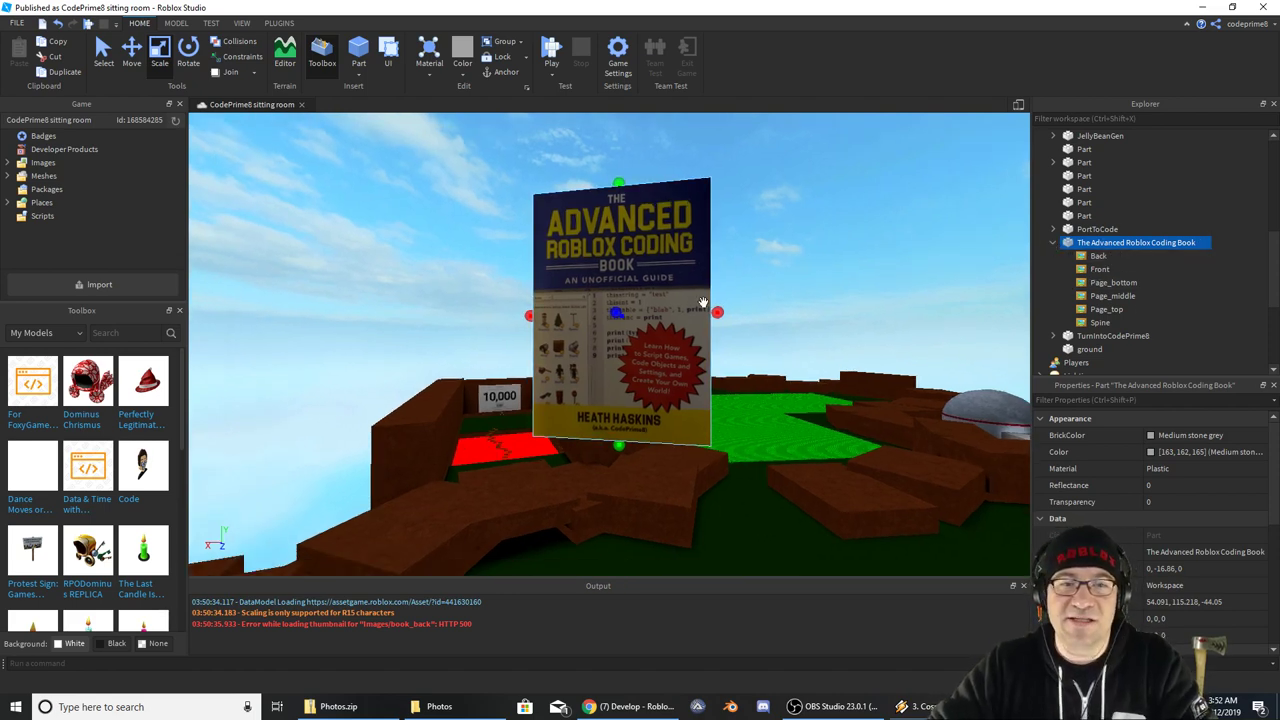
{"action": "right_click_drag", "start_coordinate": [703, 302], "coordinate": [665, 262]}
{"action": "scroll", "coordinate": [665, 262], "scroll_direction": "up", "scroll_amount": 5}
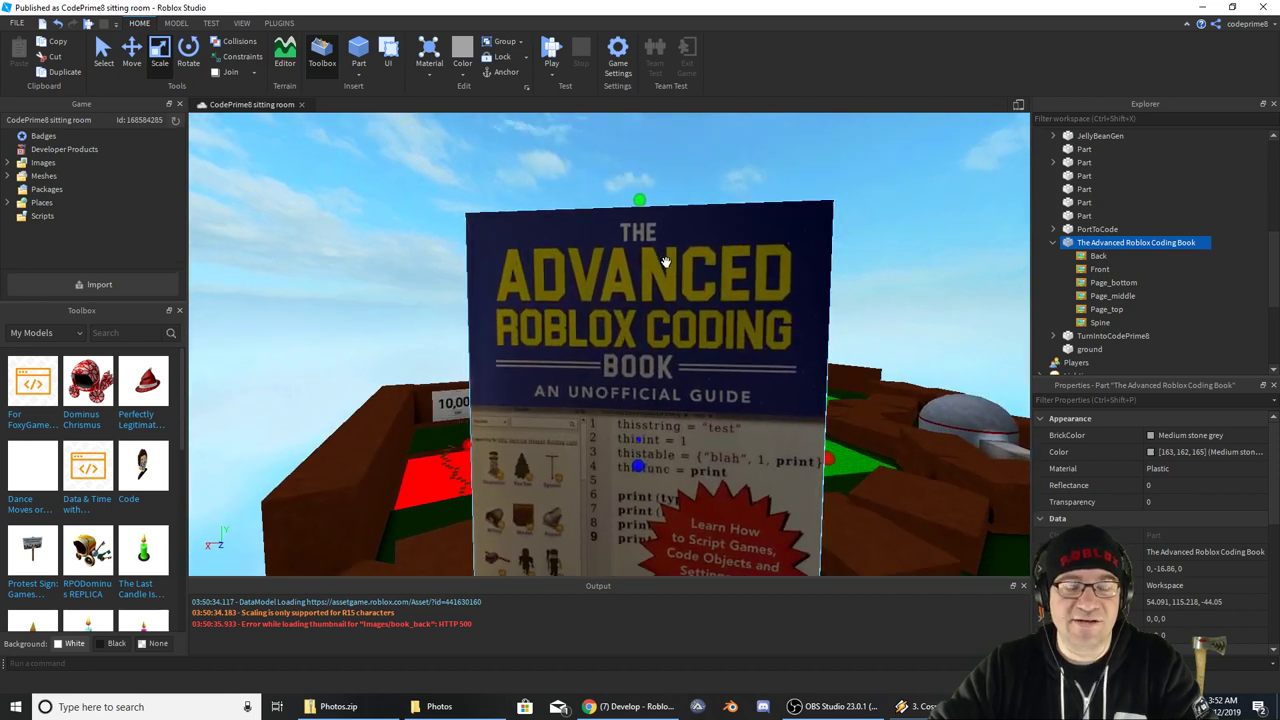
{"action": "right_click_drag", "start_coordinate": [665, 262], "coordinate": [665, 262]}
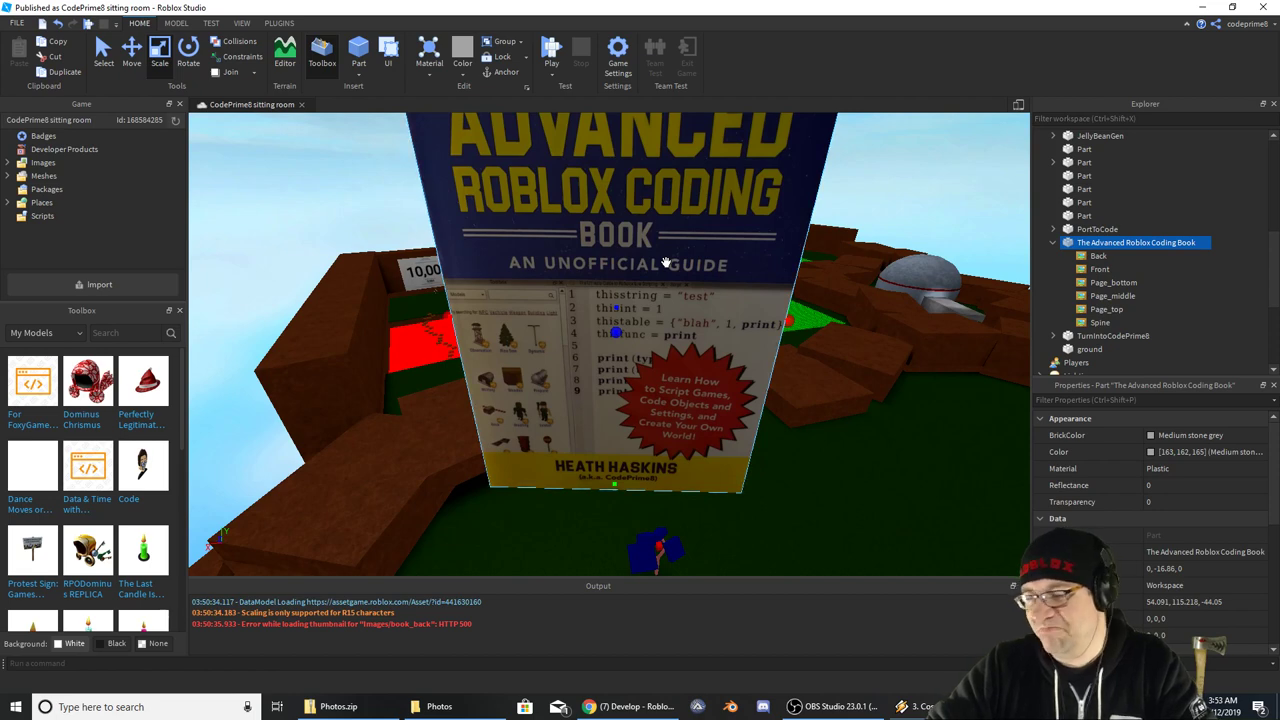
Bring the floating book down onto the dark green ground, to about -13, 35.5, -25
{"action": "right_click_drag", "start_coordinate": [665, 262], "coordinate": [645, 240]}
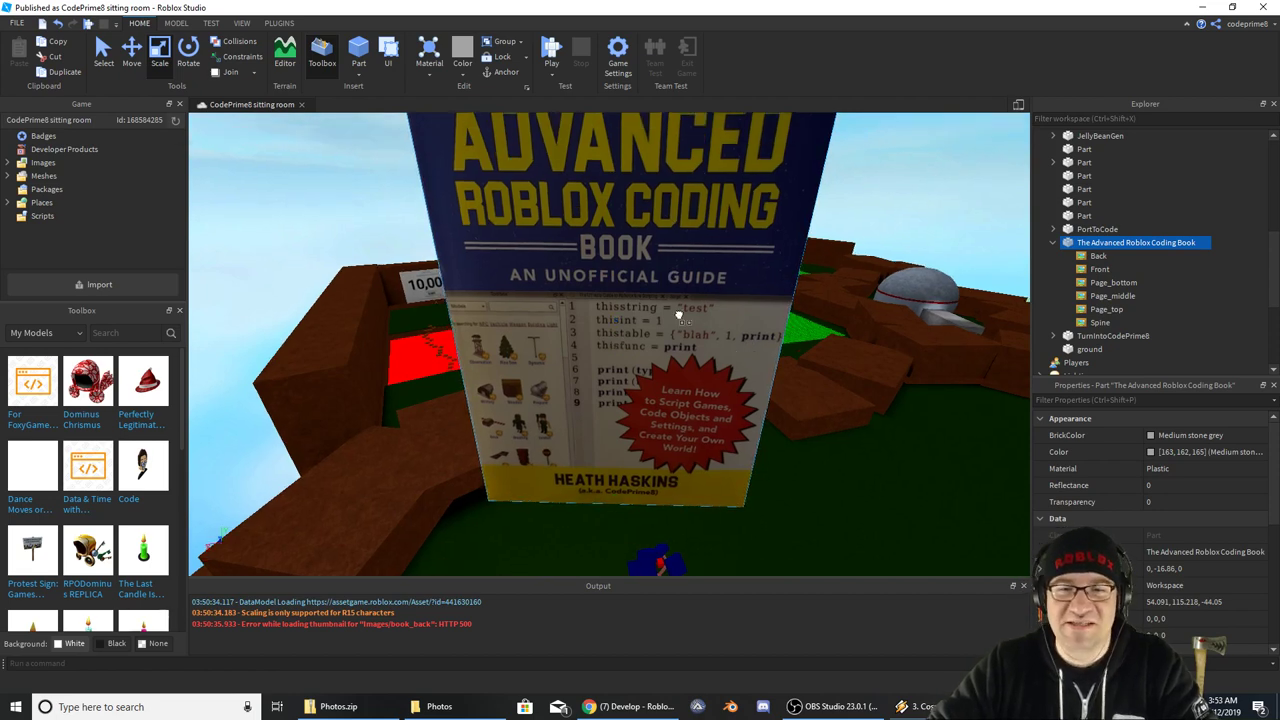
{"action": "scroll", "coordinate": [677, 323], "scroll_direction": "down", "scroll_amount": 5}
{"action": "right_click_drag", "start_coordinate": [786, 439], "coordinate": [786, 446]}
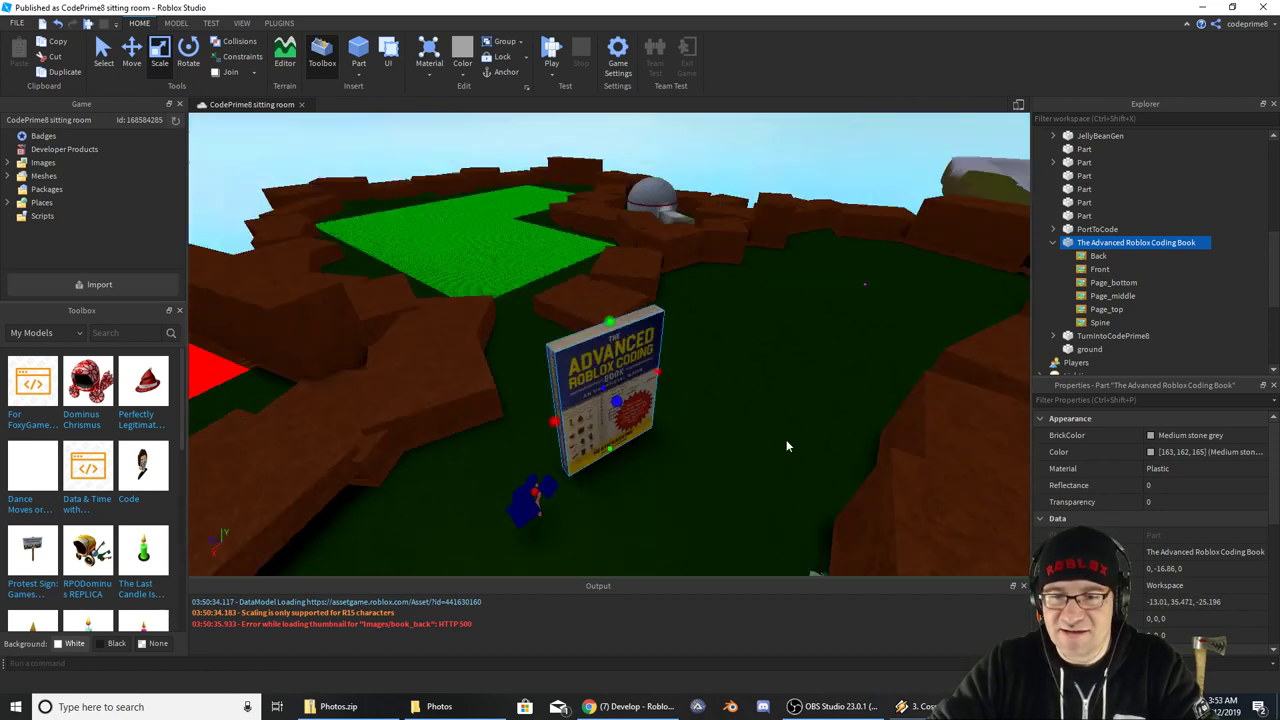
{"action": "scroll", "coordinate": [786, 439], "scroll_direction": "up", "scroll_amount": 3}
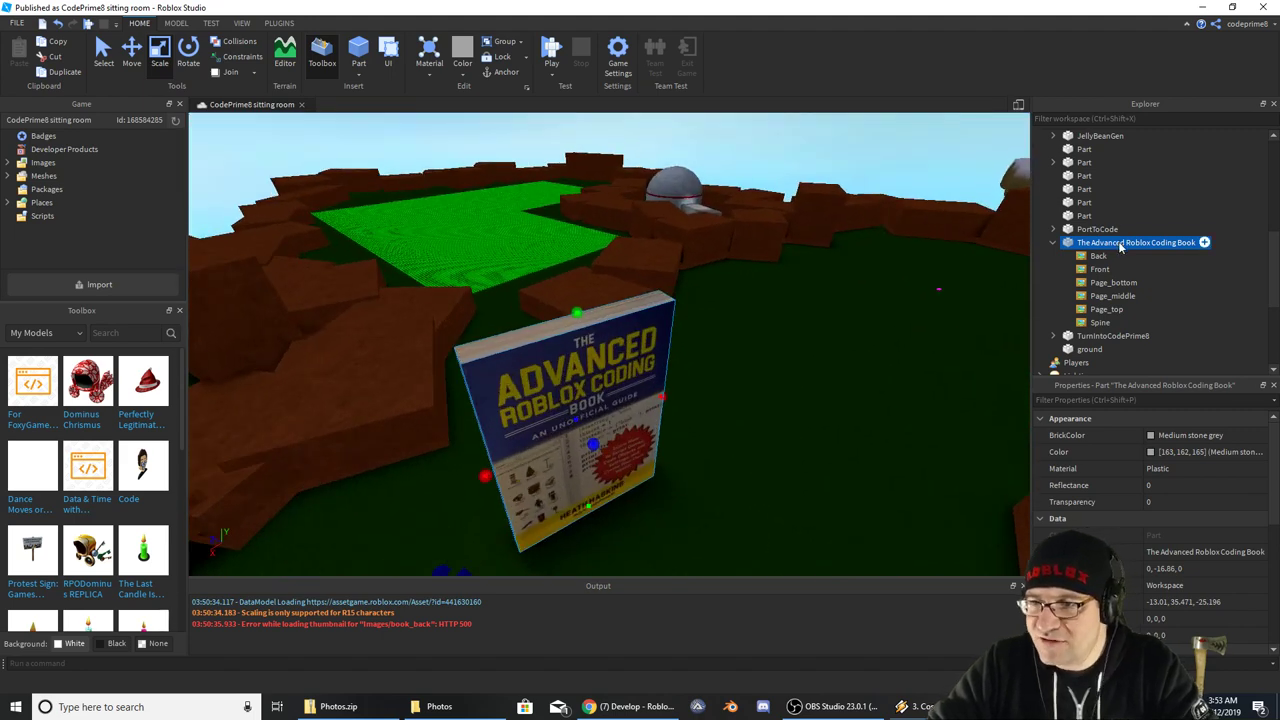
{"action": "right_click", "coordinate": [1119, 243]}
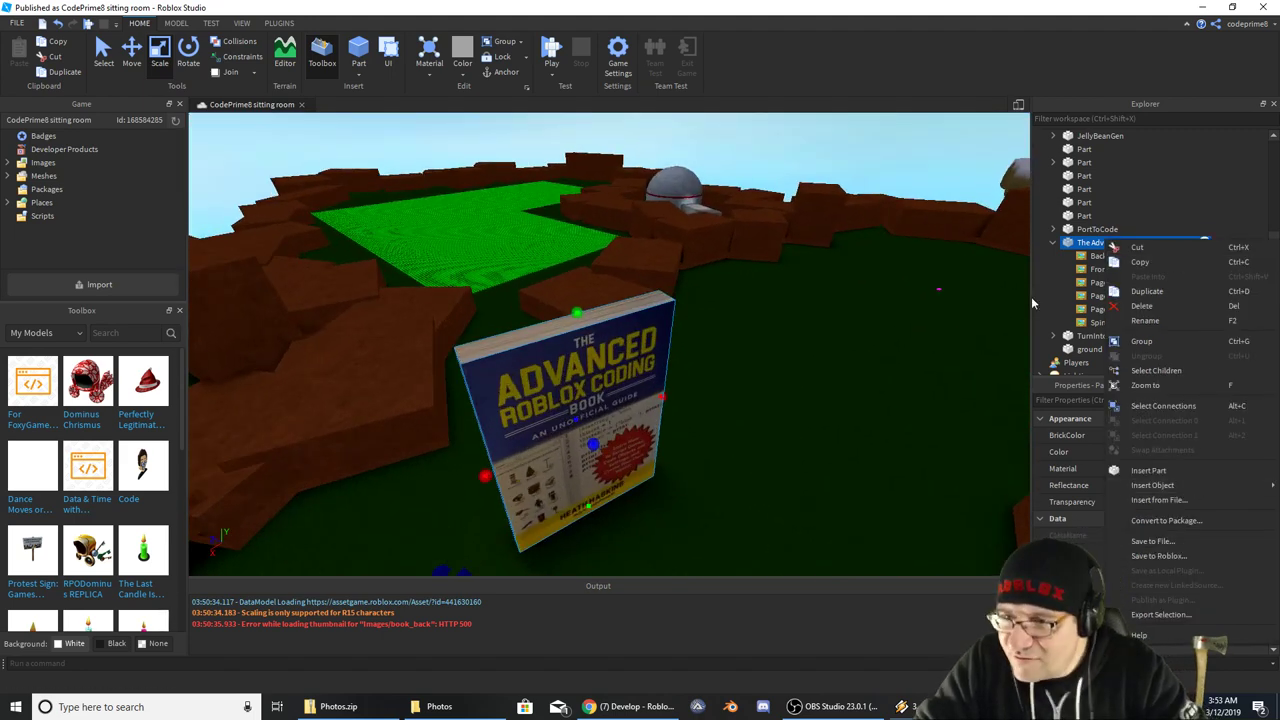
{"action": "left_click", "coordinate": [564, 412]}
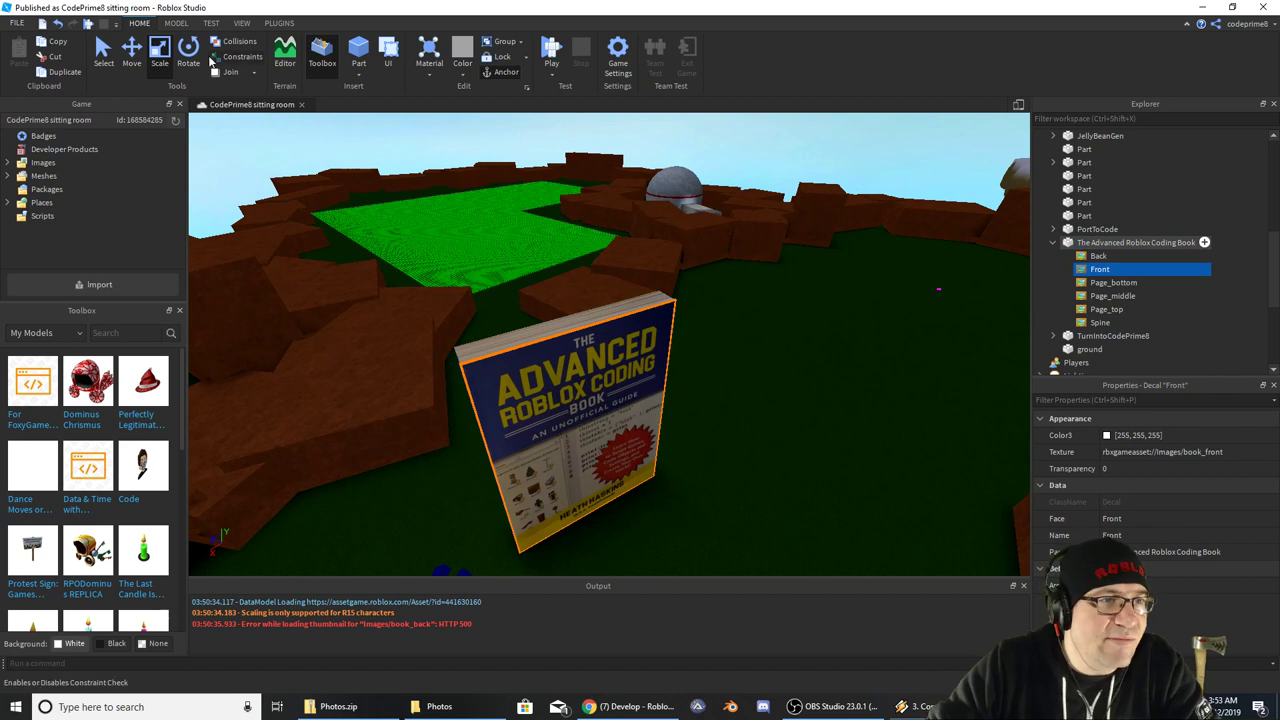
{"action": "left_click", "coordinate": [585, 323]}
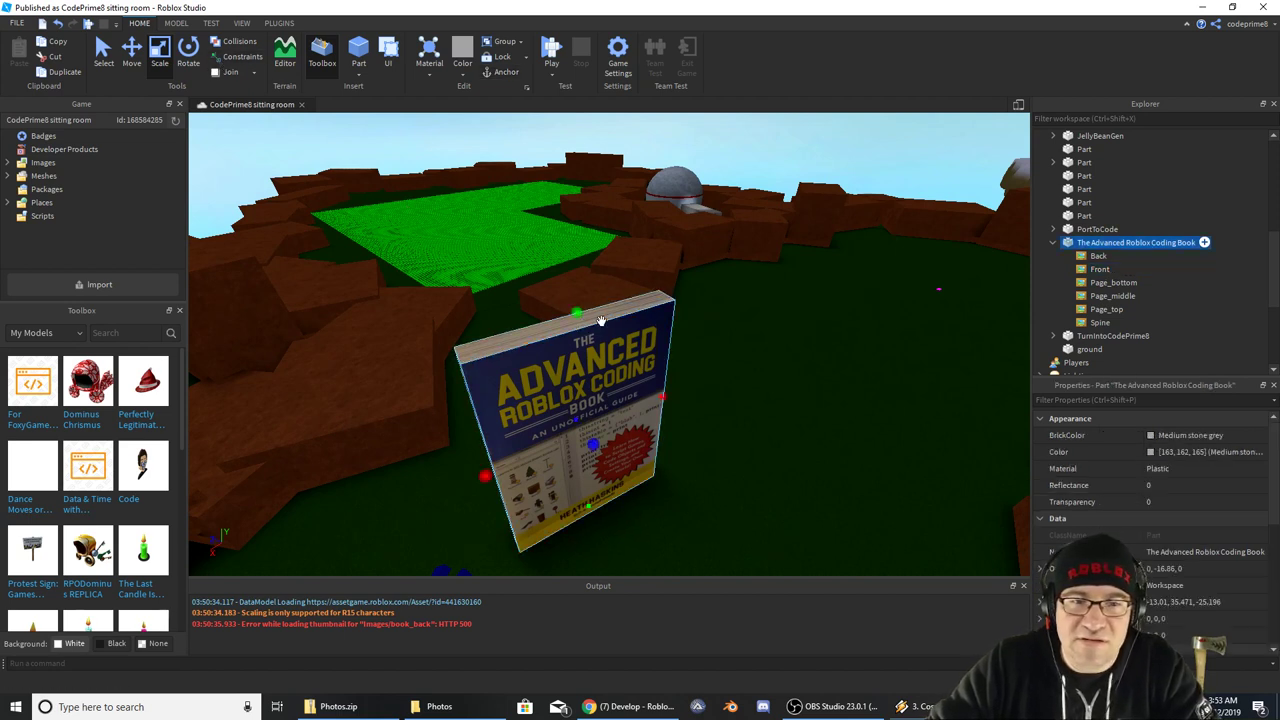
Move the book farther across the dark green ground, to about -196, 35.5, -63
{"action": "left_click", "coordinate": [180, 24]}
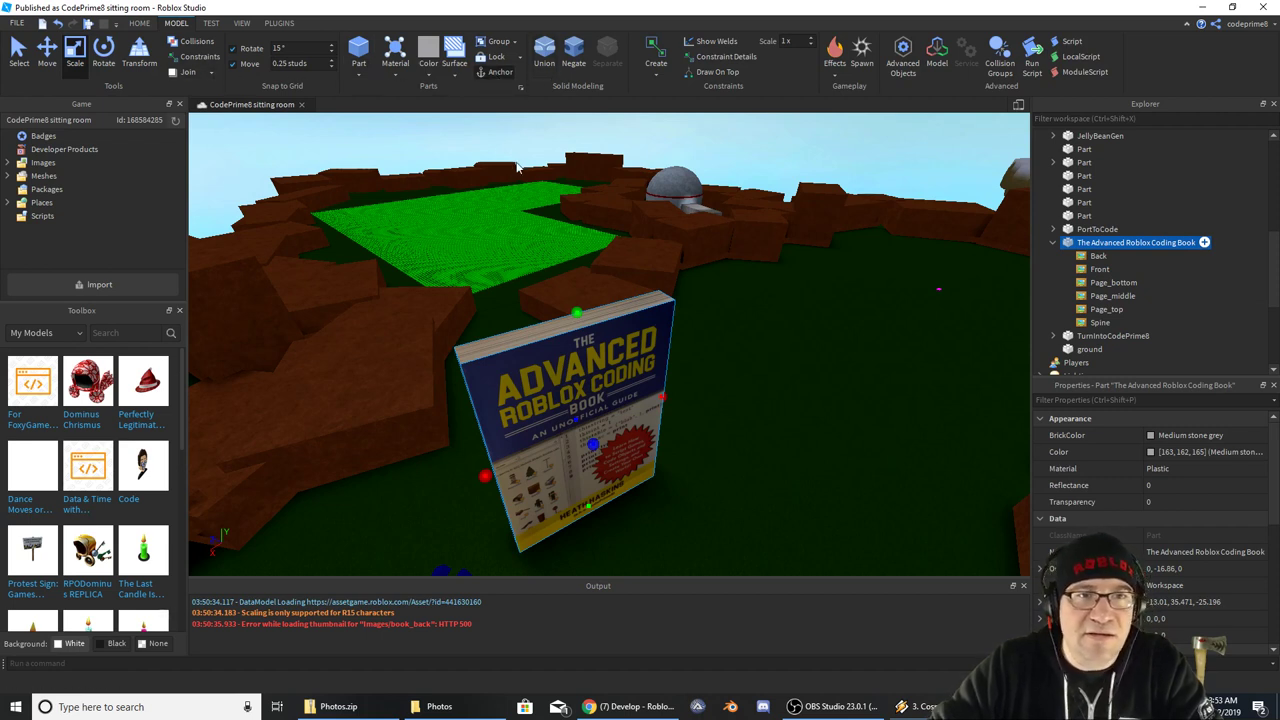
{"action": "left_click_drag", "start_coordinate": [576, 333], "coordinate": [910, 222]}
{"action": "right_click_drag", "start_coordinate": [920, 247], "coordinate": [920, 247]}
{"action": "key", "text": "d"}
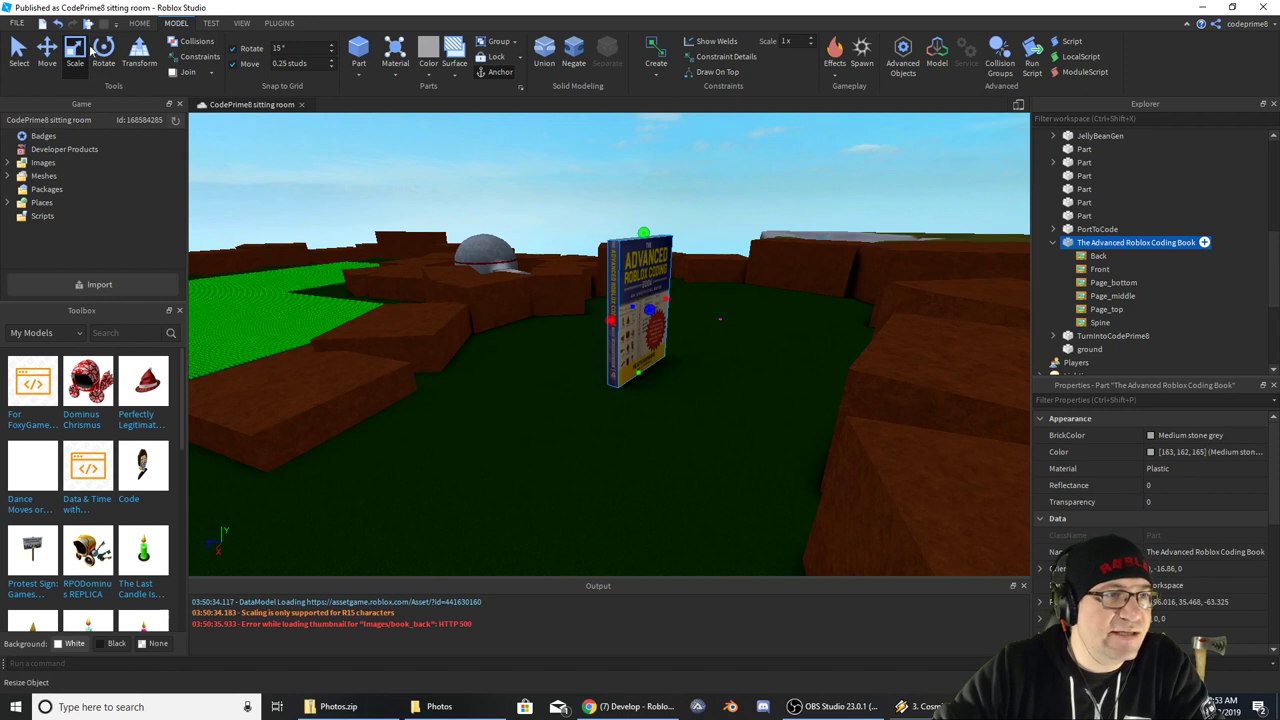
Rotate the book 180 degrees about its vertical axis and reposition it on the ground at about -133, 35.5, -95
{"action": "left_click", "coordinate": [104, 52]}
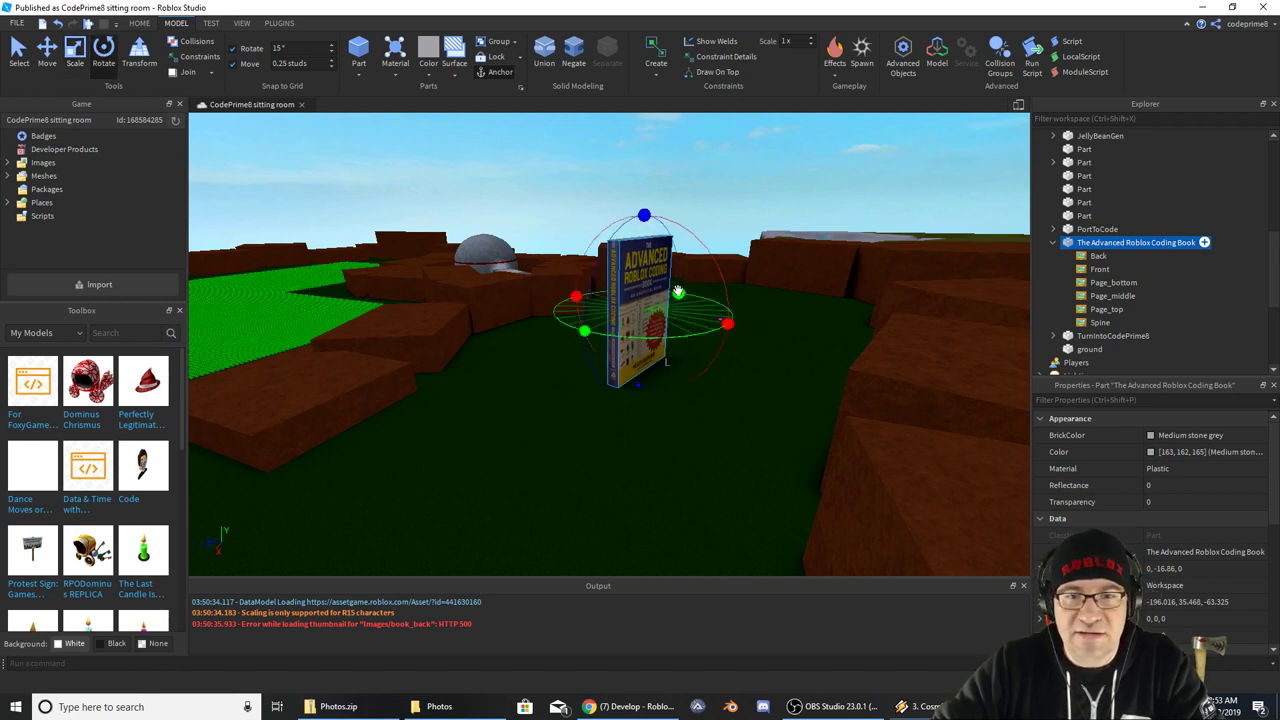
{"action": "left_click_drag", "start_coordinate": [680, 296], "coordinate": [594, 311]}
{"action": "right_click_drag", "start_coordinate": [612, 299], "coordinate": [611, 297]}
{"action": "left_click_drag", "start_coordinate": [431, 331], "coordinate": [630, 323]}
Tilt the standing book 45 degrees about its X axis
{"action": "right_click_drag", "start_coordinate": [630, 323], "coordinate": [630, 302]}
{"action": "left_click_drag", "start_coordinate": [457, 420], "coordinate": [500, 314]}
{"action": "scroll", "coordinate": [557, 408], "scroll_direction": "up", "scroll_amount": 3}
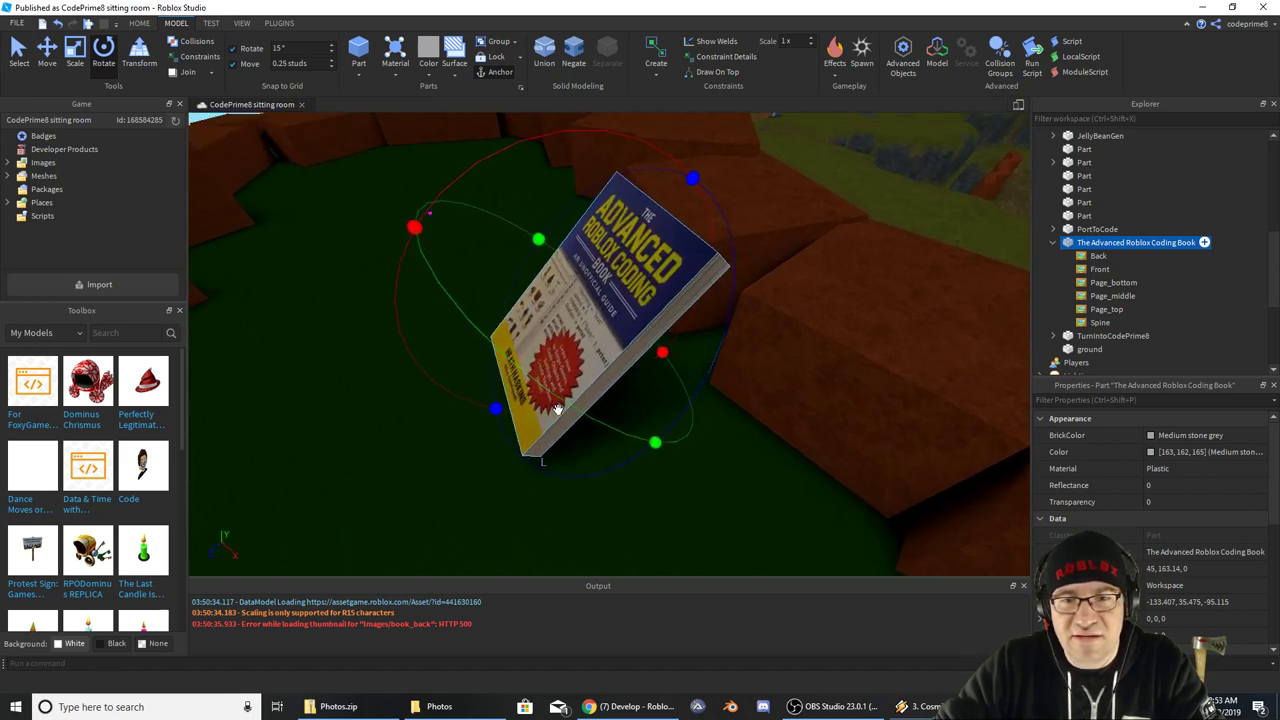
Lay the book flat at 90 degrees about its X axis and move it beside the brown rocks near the bright green field
{"action": "right_click_drag", "start_coordinate": [558, 409], "coordinate": [469, 354]}
{"action": "left_click_drag", "start_coordinate": [469, 354], "coordinate": [506, 310]}
{"action": "right_click_drag", "start_coordinate": [506, 310], "coordinate": [509, 309]}
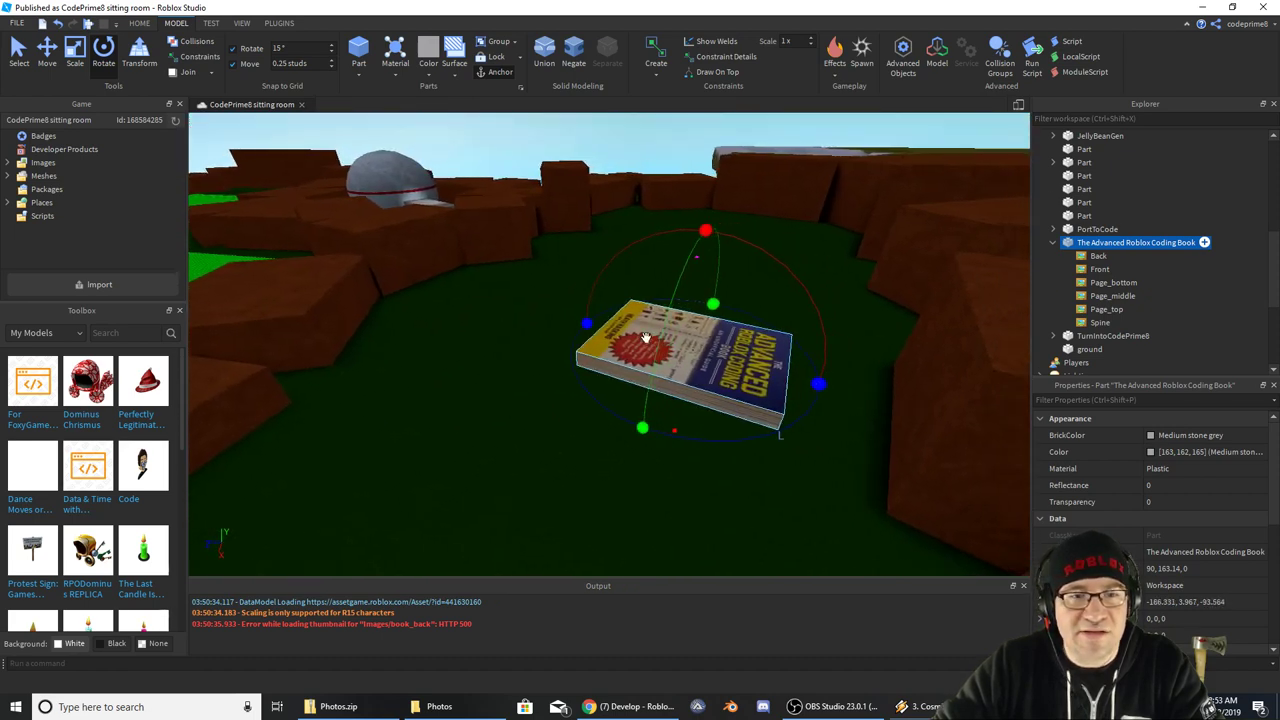
{"action": "right_click_drag", "start_coordinate": [664, 354], "coordinate": [664, 354]}
{"action": "left_click_drag", "start_coordinate": [785, 392], "coordinate": [521, 388]}
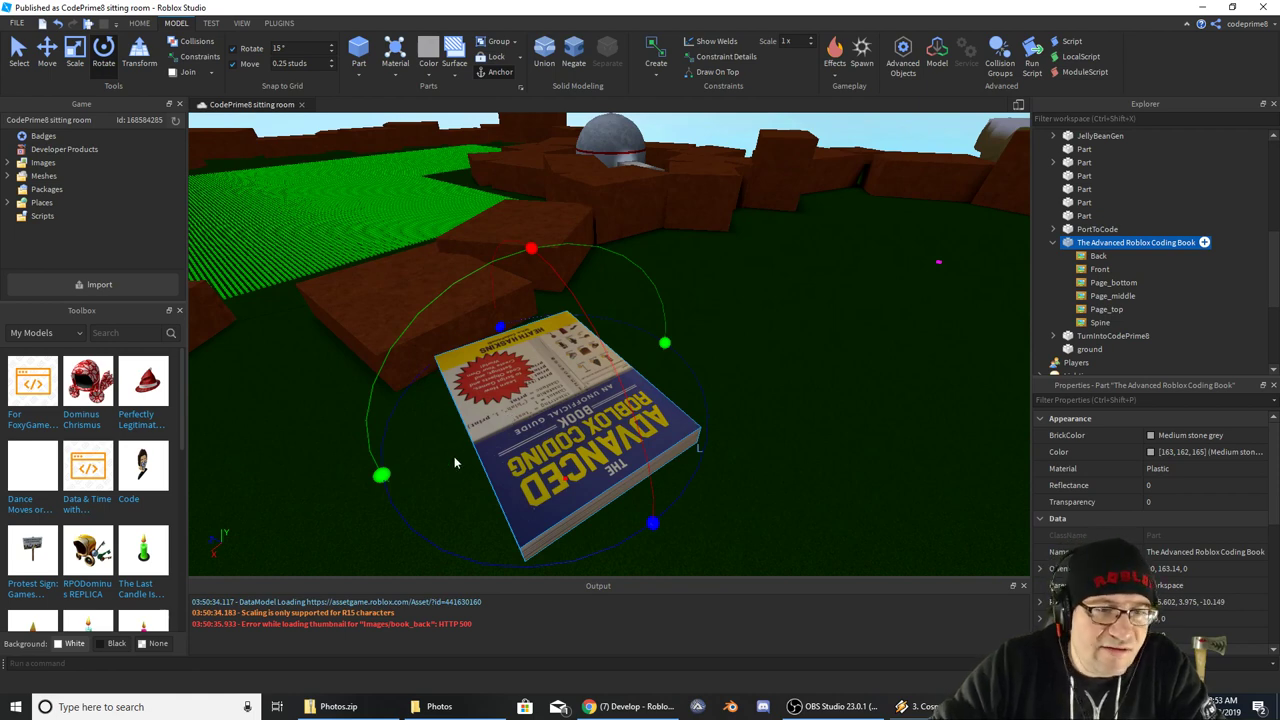
Turn the flat book around to a Y orientation of -1.86 and scale it down to a noticeably smaller size
{"action": "left_click_drag", "start_coordinate": [505, 329], "coordinate": [686, 487]}
{"action": "left_click", "coordinate": [75, 52]}
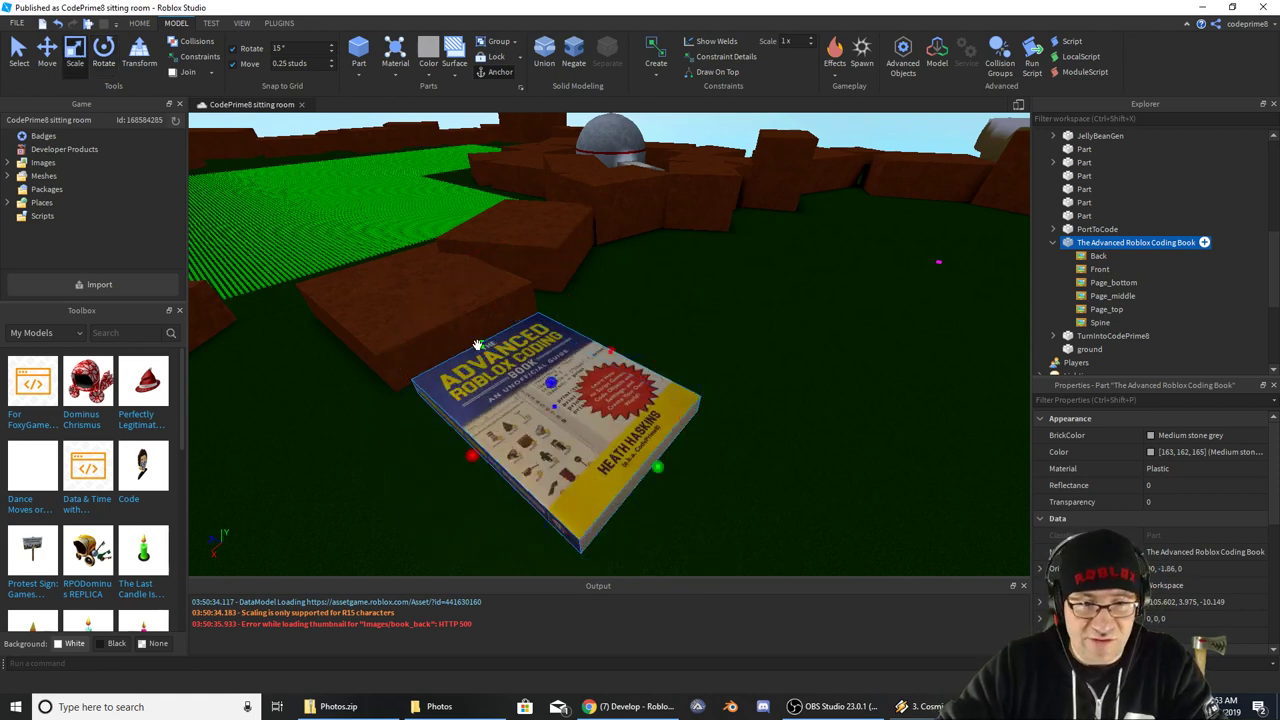
{"action": "left_click_drag", "start_coordinate": [485, 349], "coordinate": [556, 383]}
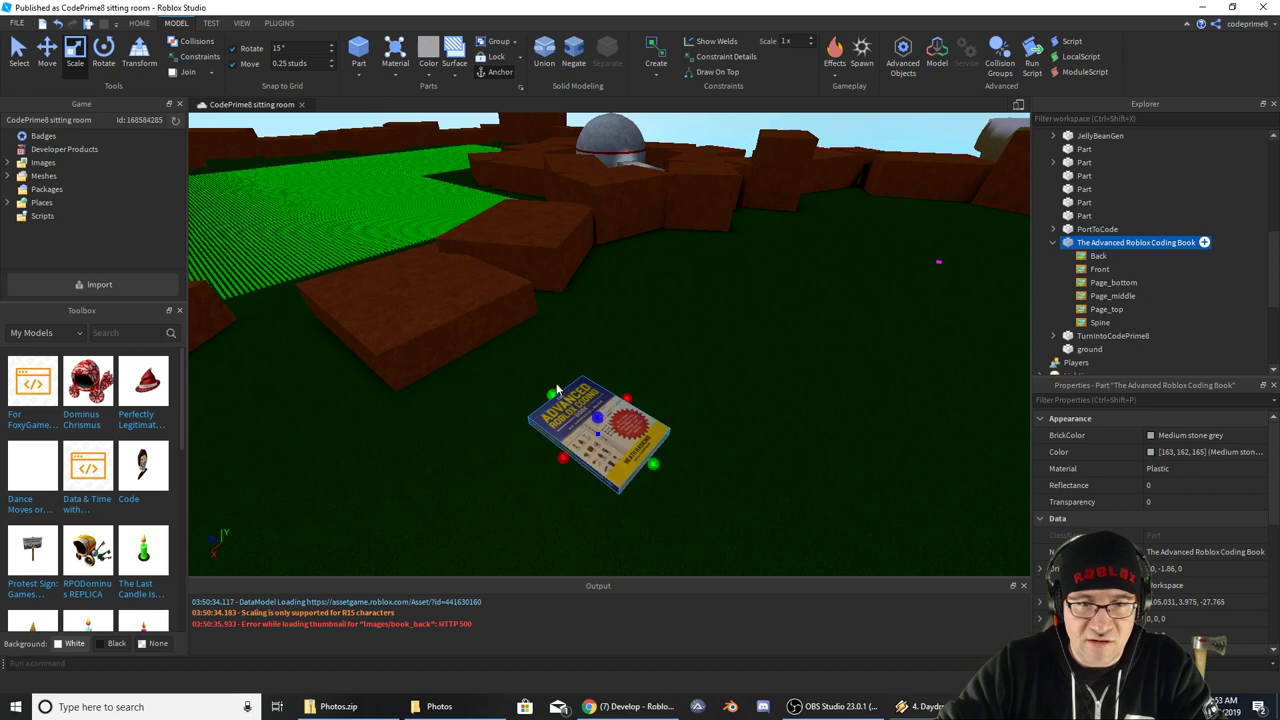
Tilt the flat book up to 45 degrees about its X axis, keeping its Y orientation at -1.86
{"action": "right_click_drag", "start_coordinate": [557, 390], "coordinate": [456, 246]}
{"action": "key", "text": "w"}
{"action": "scroll", "coordinate": [563, 402], "scroll_direction": "down", "scroll_amount": 5}
{"action": "key", "text": "ctrl+4"}
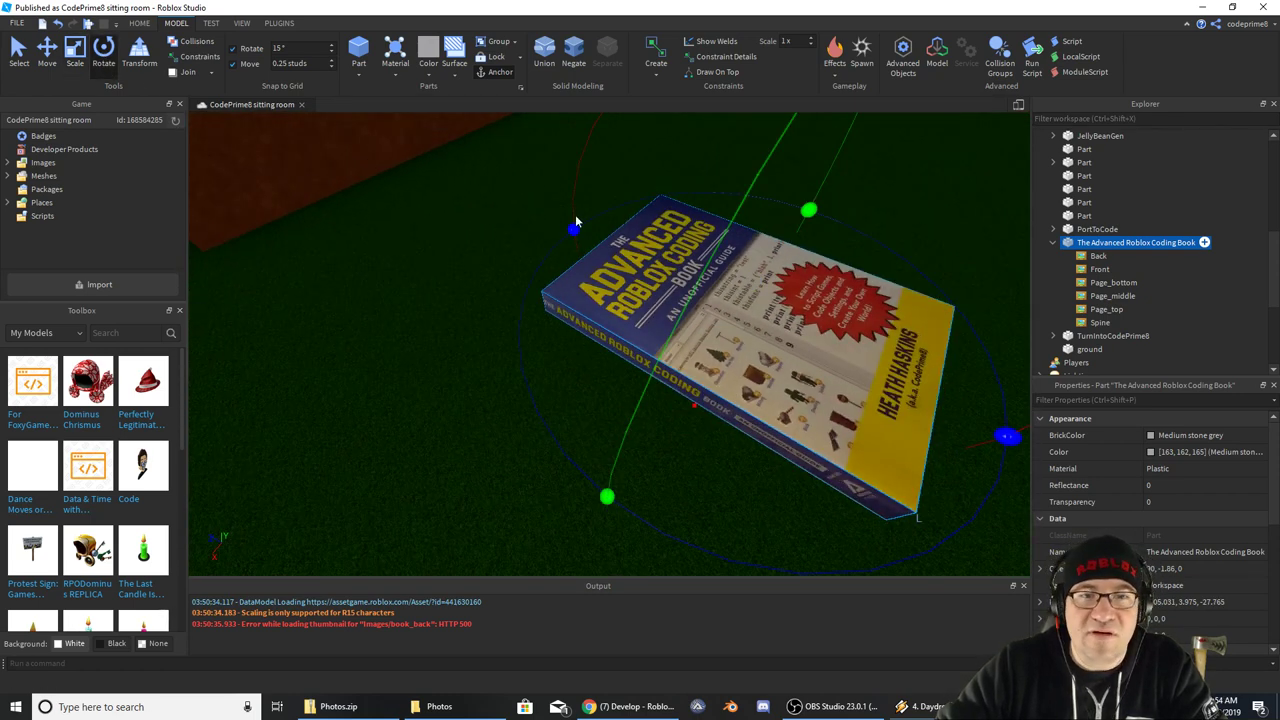
{"action": "right_click_drag", "start_coordinate": [576, 221], "coordinate": [645, 240]}
{"action": "left_click_drag", "start_coordinate": [655, 247], "coordinate": [806, 349]}
{"action": "left_click_drag", "start_coordinate": [610, 437], "coordinate": [396, 385]}
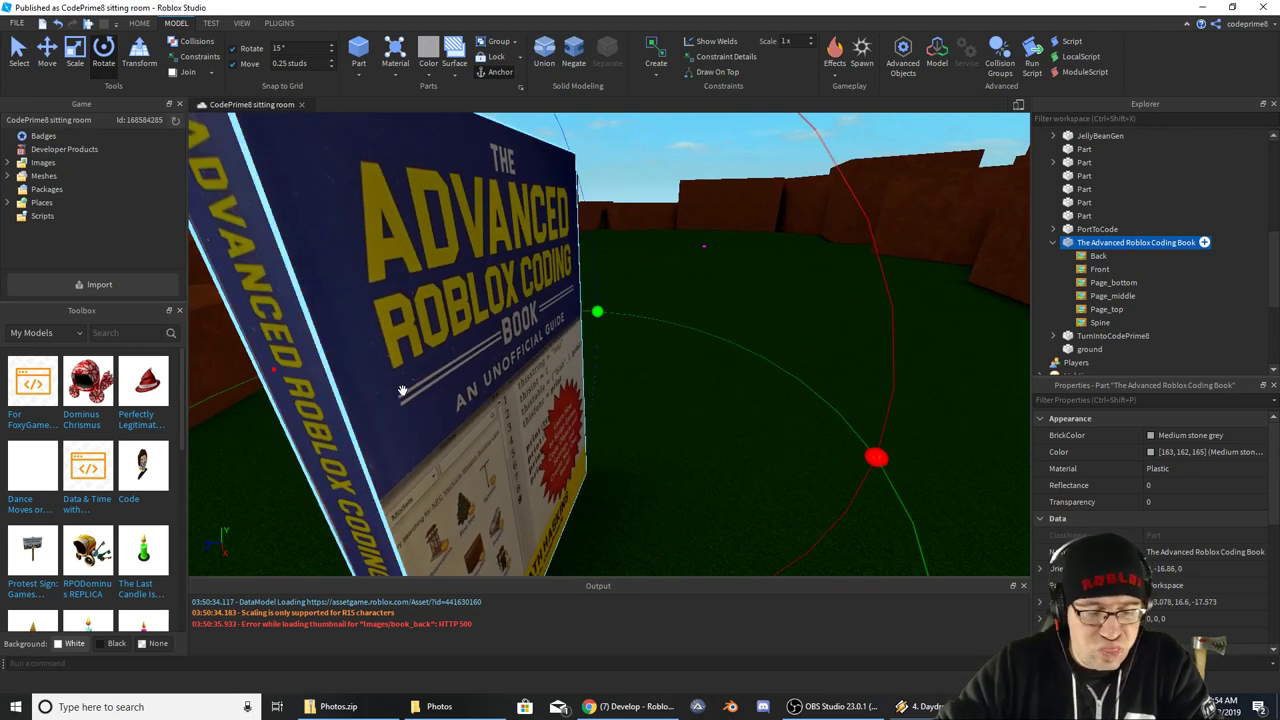
{"action": "key", "text": "ctrl+z"}
{"action": "right_click_drag", "start_coordinate": [415, 388], "coordinate": [457, 371]}
{"action": "scroll", "coordinate": [396, 255], "scroll_direction": "down", "scroll_amount": 2}
{"action": "key", "text": "d"}
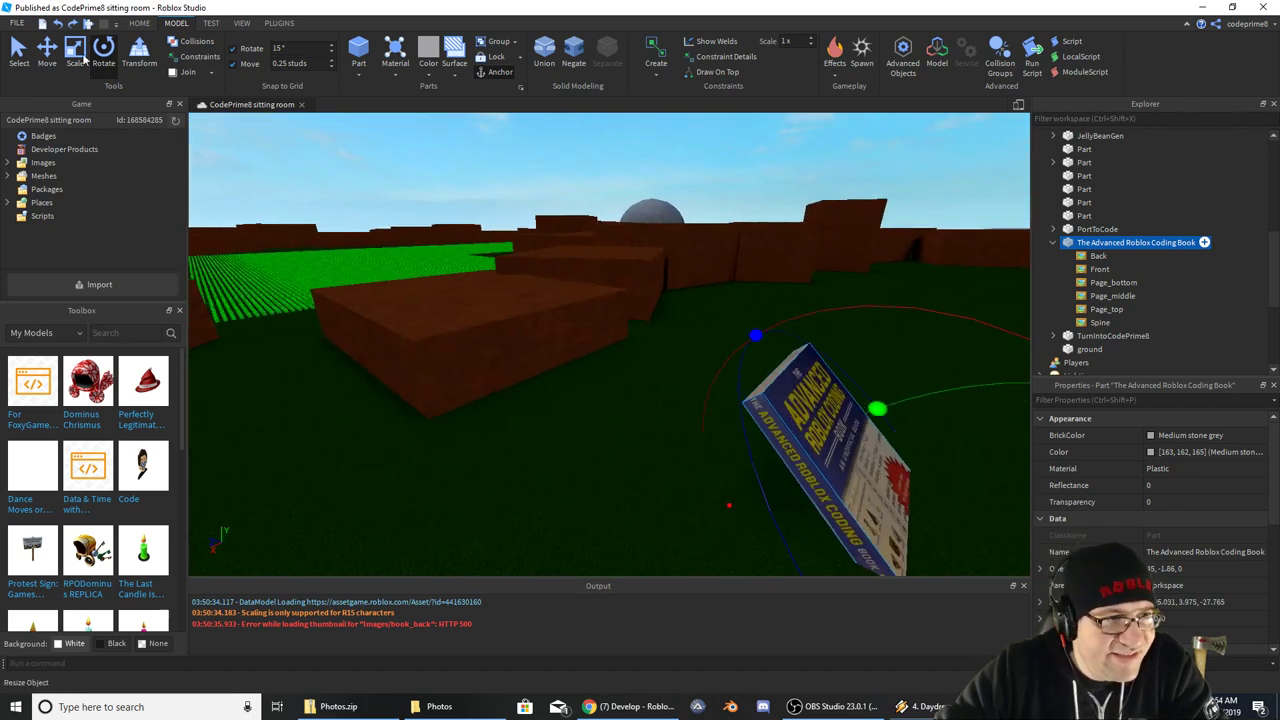
Lean the tilted book against the brown rock by moving it to about -106.4, 13, 15.5
{"action": "left_click", "coordinate": [47, 55]}
{"action": "left_click_drag", "start_coordinate": [768, 355], "coordinate": [623, 320]}
{"action": "scroll", "coordinate": [623, 347], "scroll_direction": "up", "scroll_amount": 3}
{"action": "right_click_drag", "start_coordinate": [623, 347], "coordinate": [640, 294]}
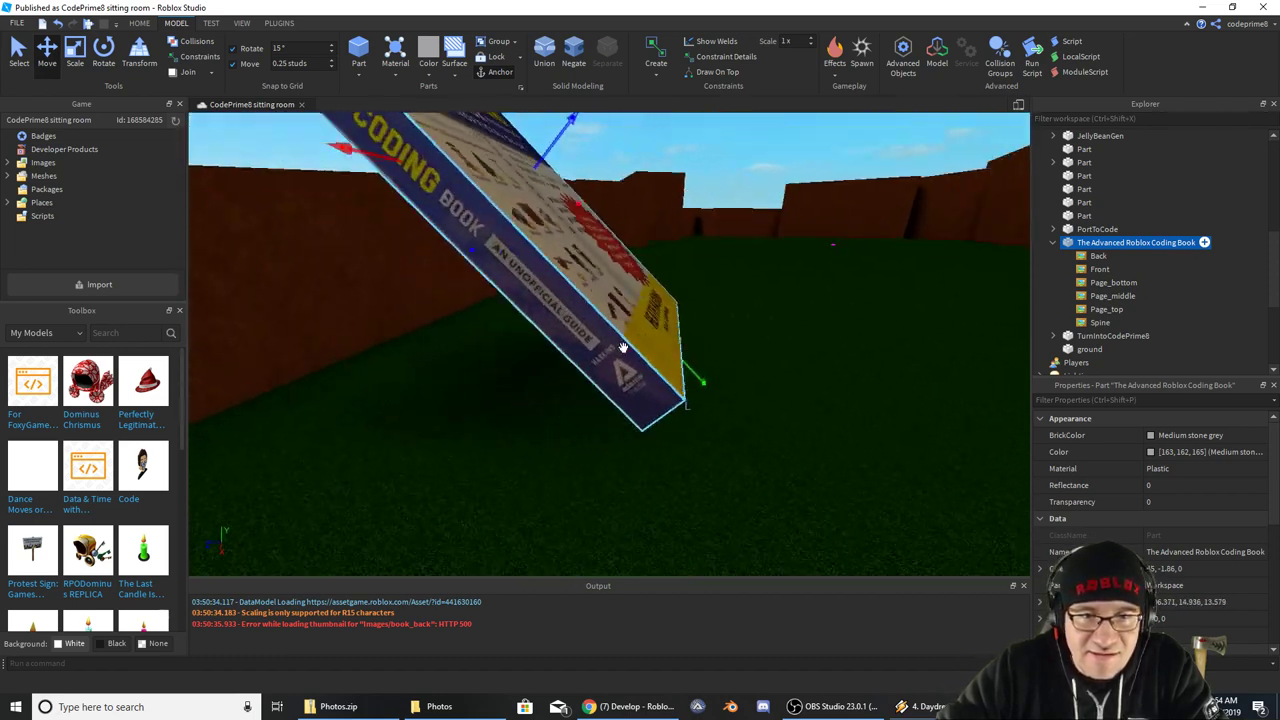
{"action": "scroll", "coordinate": [640, 294], "scroll_direction": "down", "scroll_amount": 2}
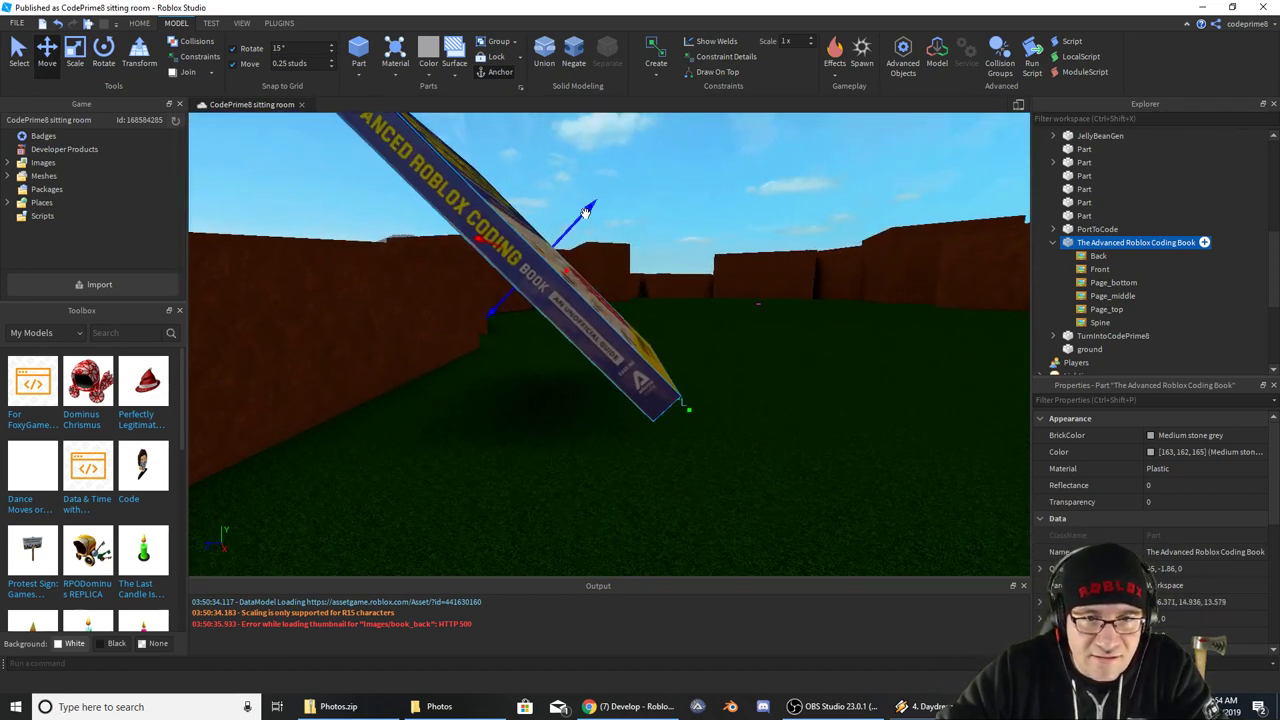
{"action": "left_click_drag", "start_coordinate": [586, 212], "coordinate": [562, 230]}
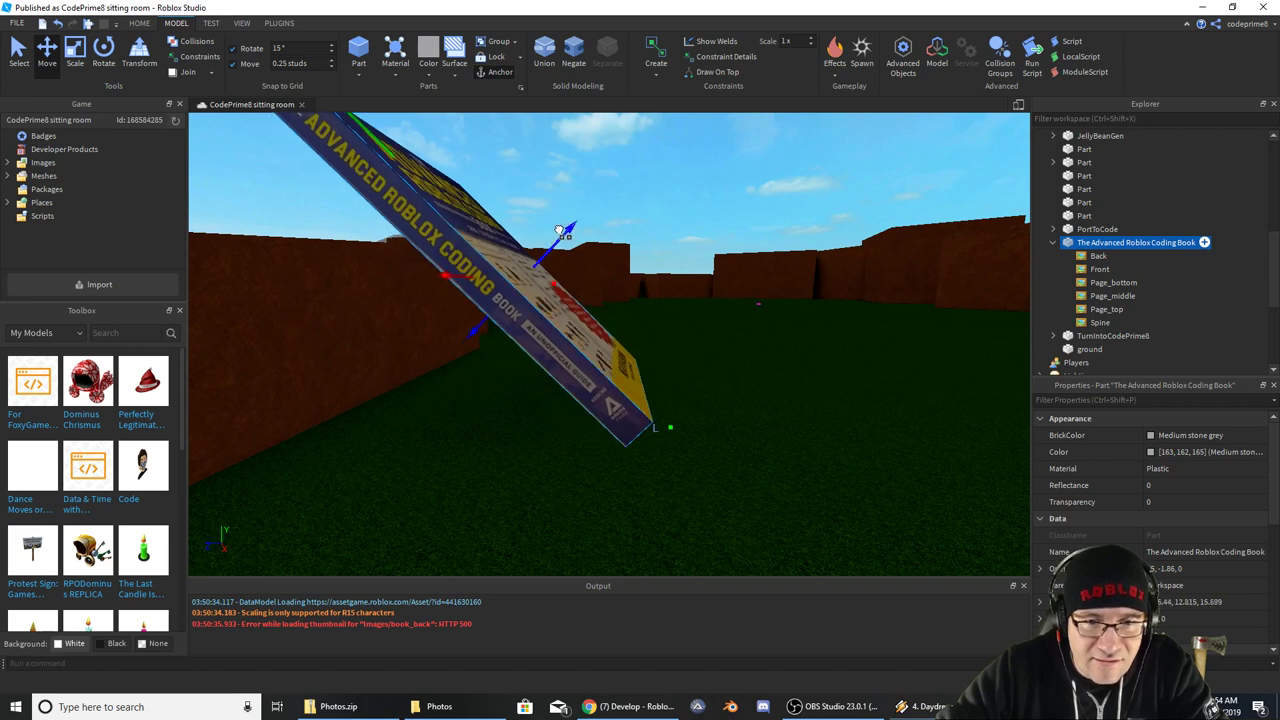
Set the leaning book's tilt to 60 degrees about its X axis and turn off rotation snapping
{"action": "left_click", "coordinate": [106, 48]}
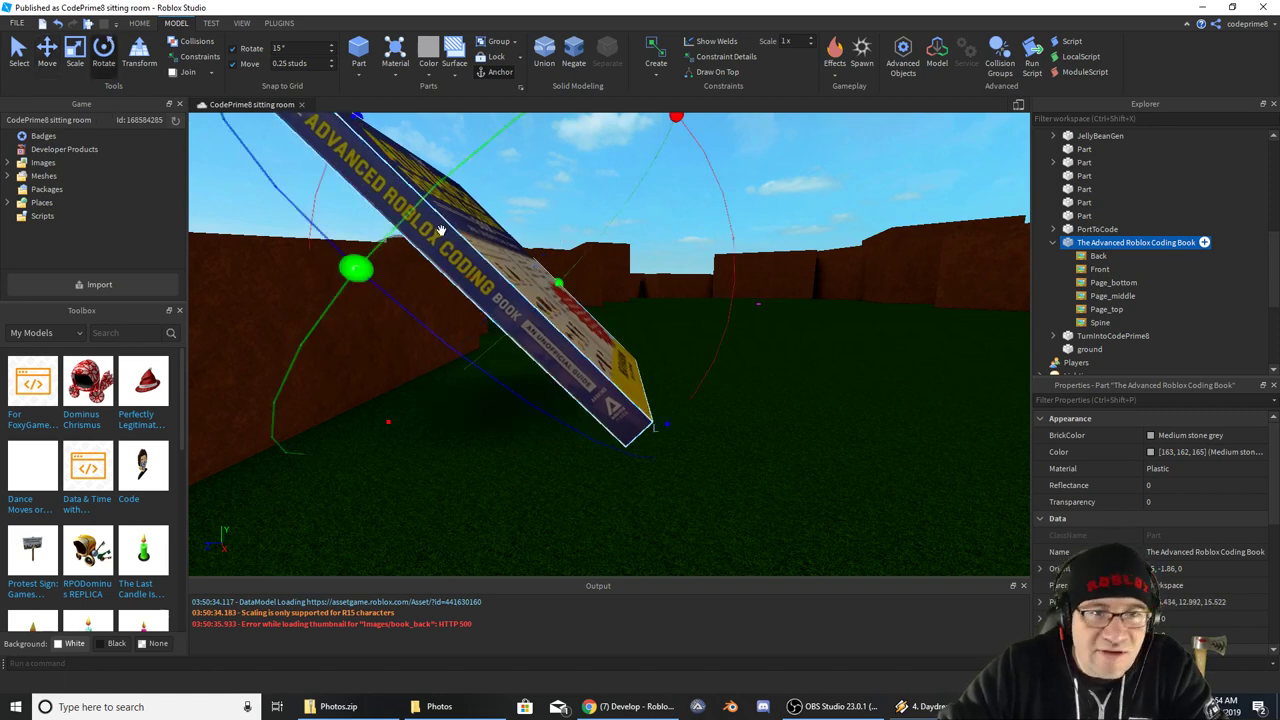
{"action": "left_click_drag", "start_coordinate": [677, 116], "coordinate": [532, 96]}
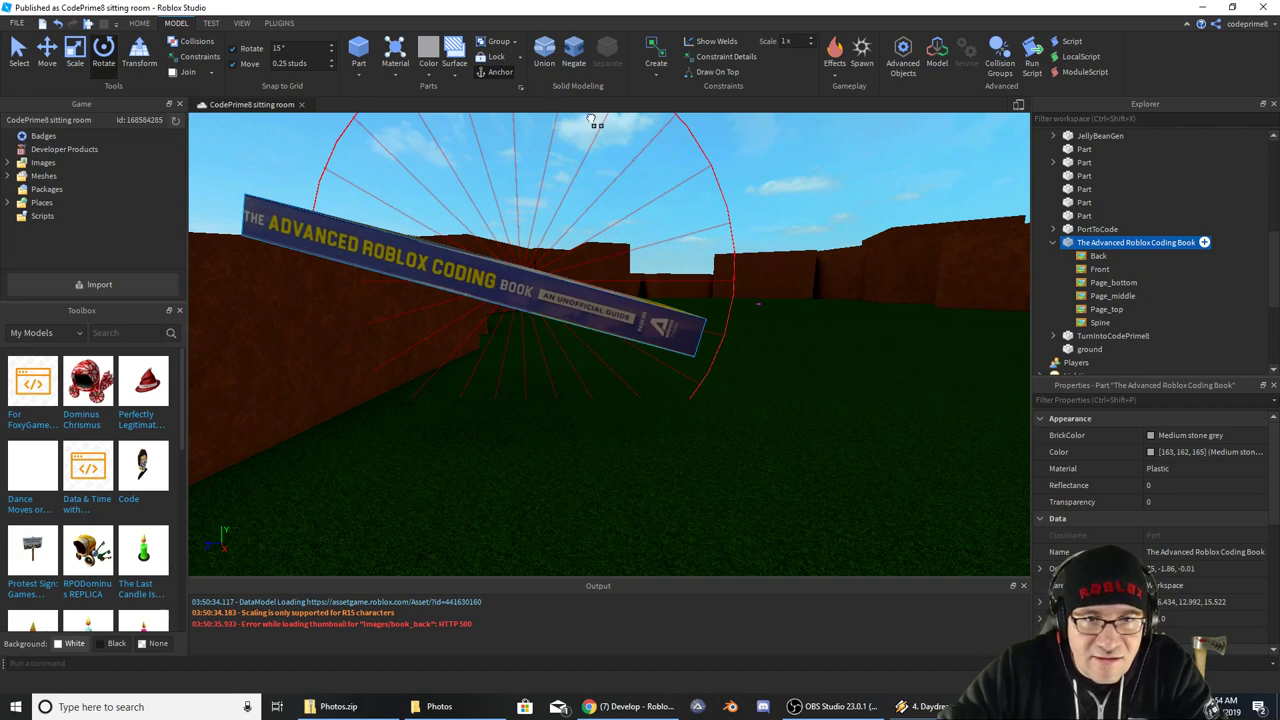
{"action": "left_click_drag", "start_coordinate": [596, 122], "coordinate": [628, 122]}
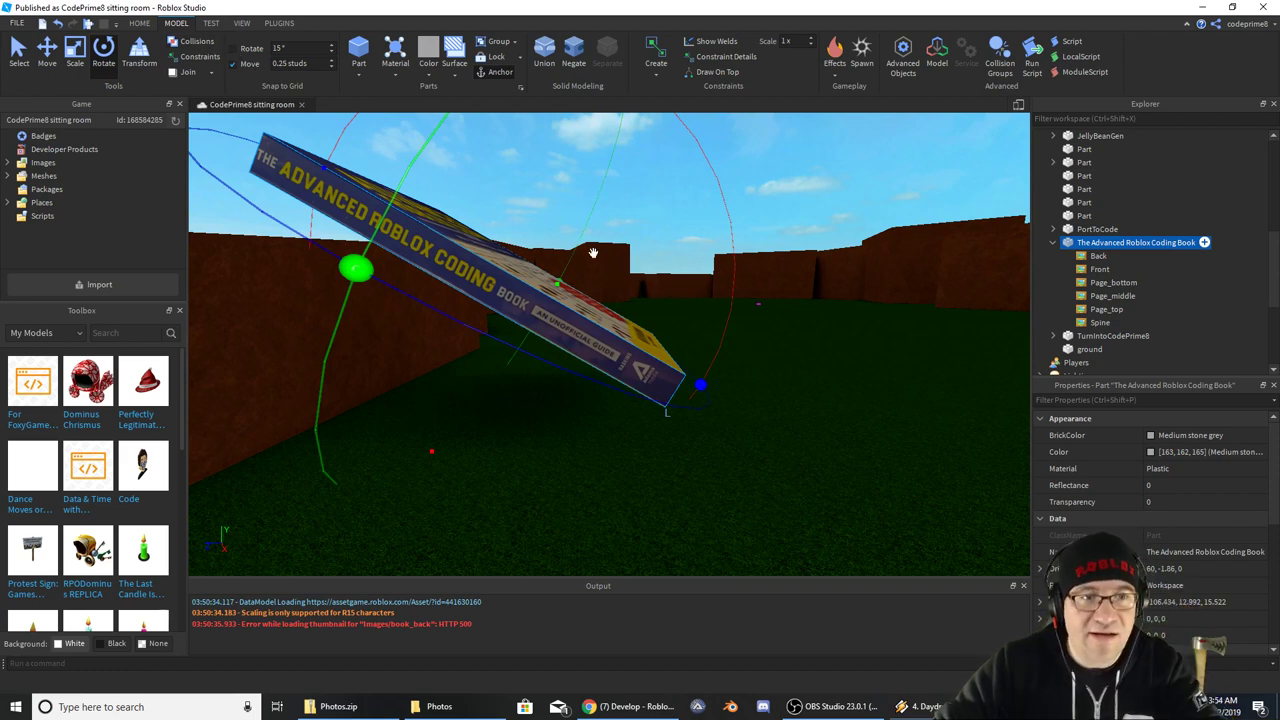
Lower the leaning book to about -106.5, 9.7, 17.4 and fine-tune its X rotation to 61.46 degrees
{"action": "left_click", "coordinate": [47, 54]}
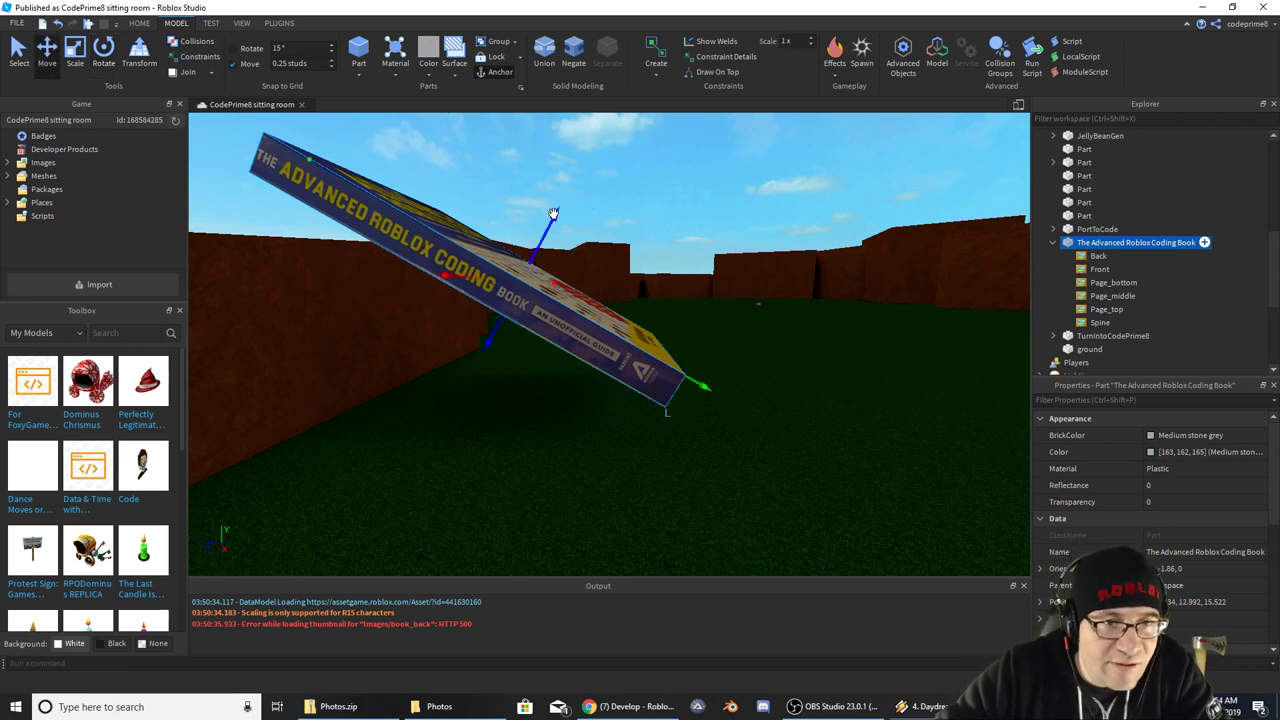
{"action": "left_click_drag", "start_coordinate": [553, 213], "coordinate": [529, 249]}
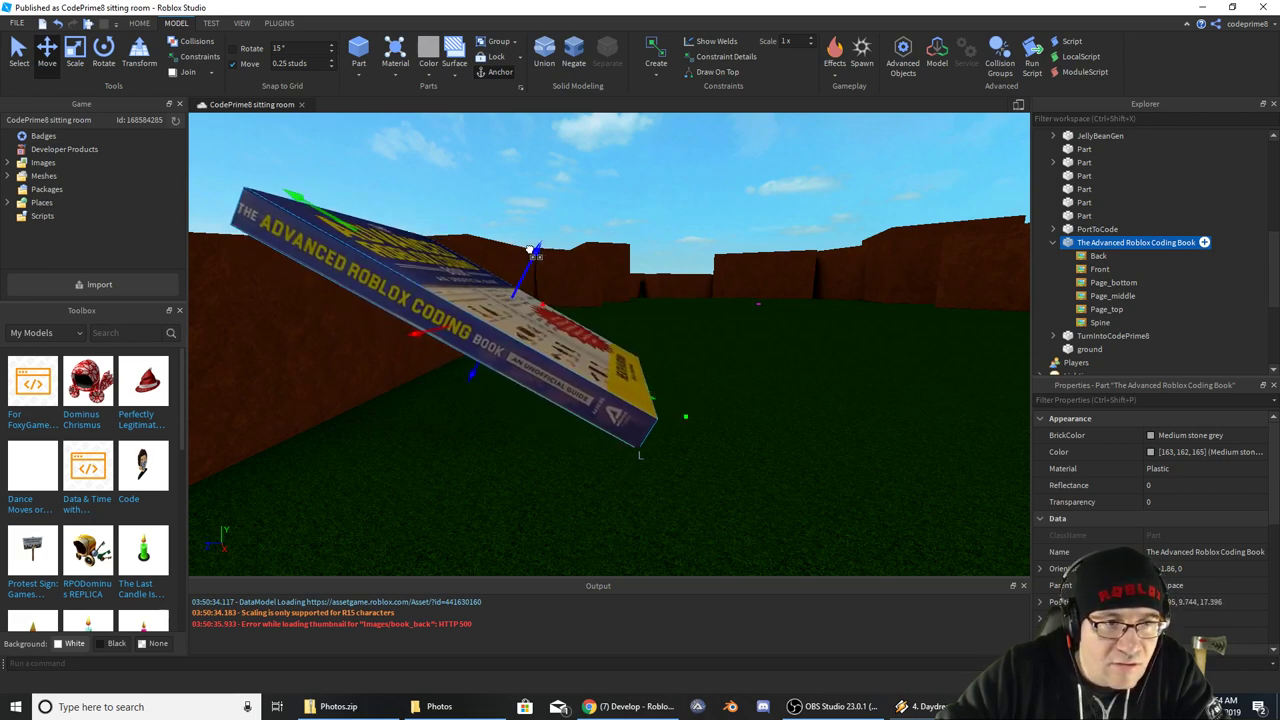
{"action": "left_click", "coordinate": [106, 50]}
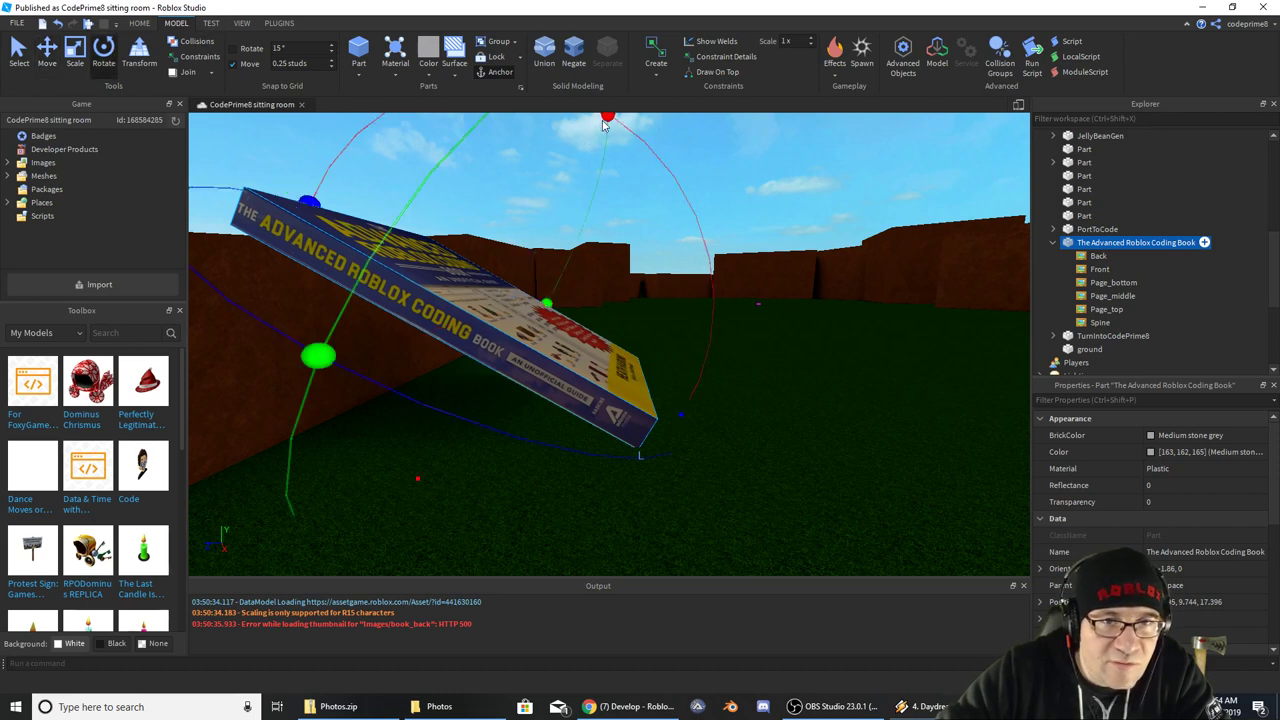
{"action": "left_click_drag", "start_coordinate": [607, 117], "coordinate": [583, 111]}
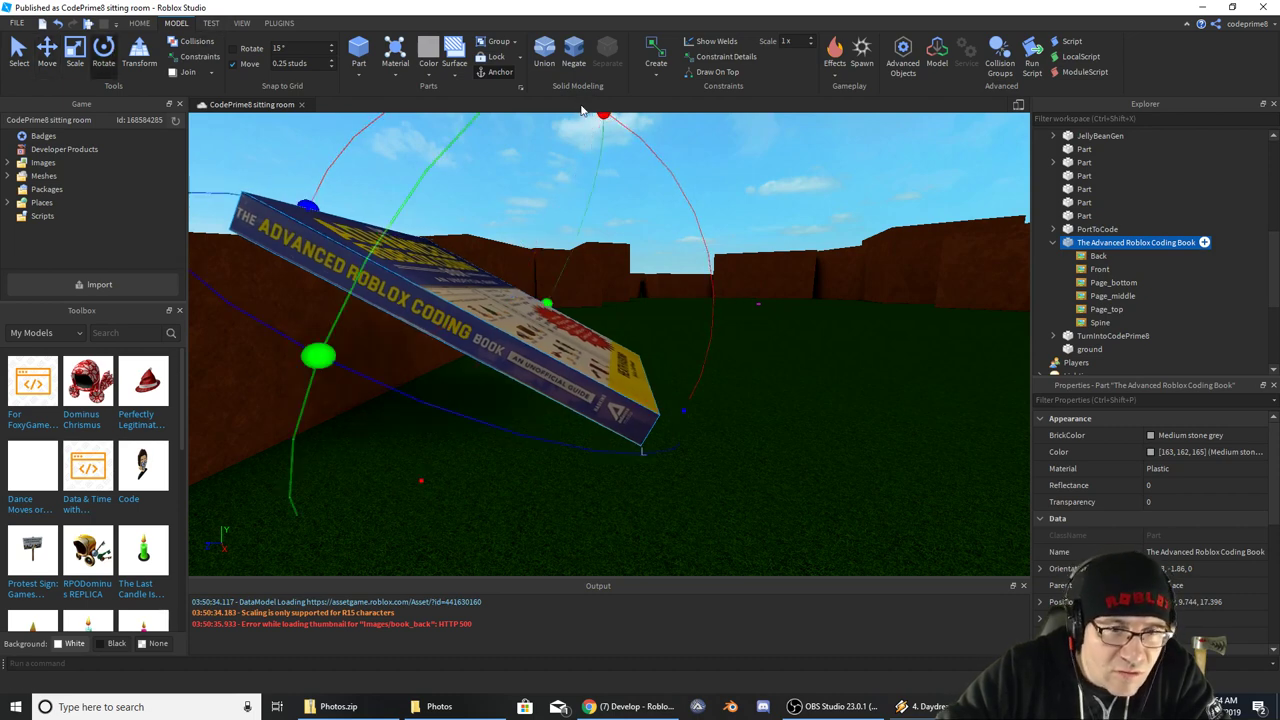
{"action": "key", "text": "a"}
{"action": "right_click_drag", "start_coordinate": [600, 285], "coordinate": [603, 269]}
{"action": "left_click_drag", "start_coordinate": [598, 228], "coordinate": [592, 230]}
{"action": "right_click_drag", "start_coordinate": [574, 261], "coordinate": [577, 266]}
{"action": "key", "text": "w"}
{"action": "key", "text": "w"}
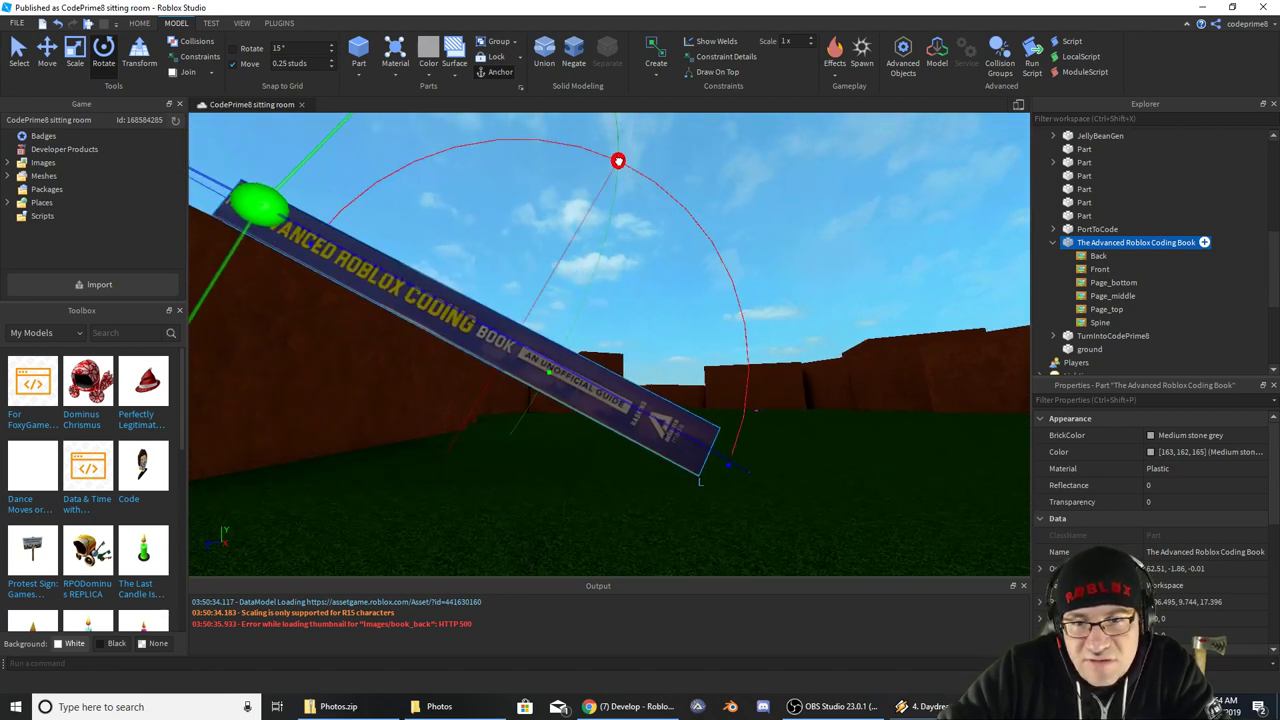
{"action": "left_click_drag", "start_coordinate": [618, 161], "coordinate": [624, 167]}
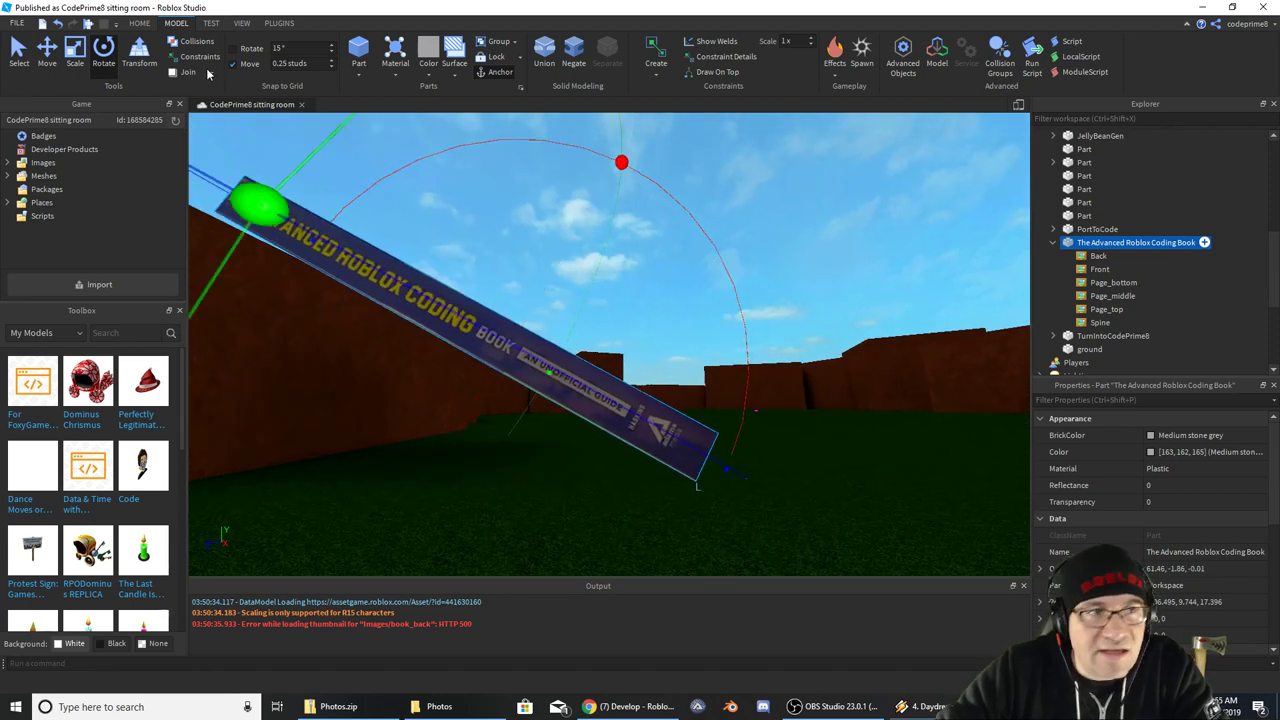
Nudge the leaning book slightly lower against the rock, to about -106.5, 9.5, 17.5
{"action": "left_click", "coordinate": [73, 54]}
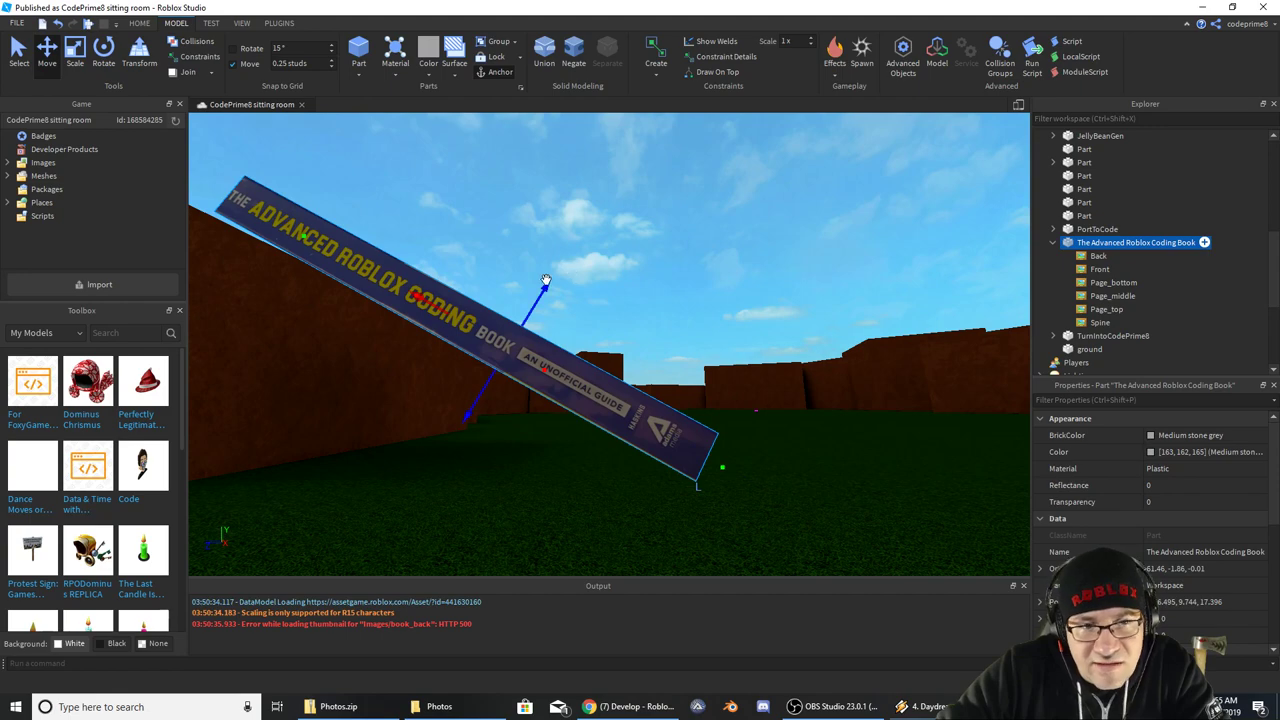
{"action": "left_click_drag", "start_coordinate": [546, 286], "coordinate": [545, 288]}
{"action": "mouse_move", "coordinate": [652, 257]}
{"action": "right_mouse_down"}
{"action": "mouse_move", "coordinate": [546, 280]}
{"action": "mouse_move", "coordinate": [640, 274]}
{"action": "right_mouse_up"}
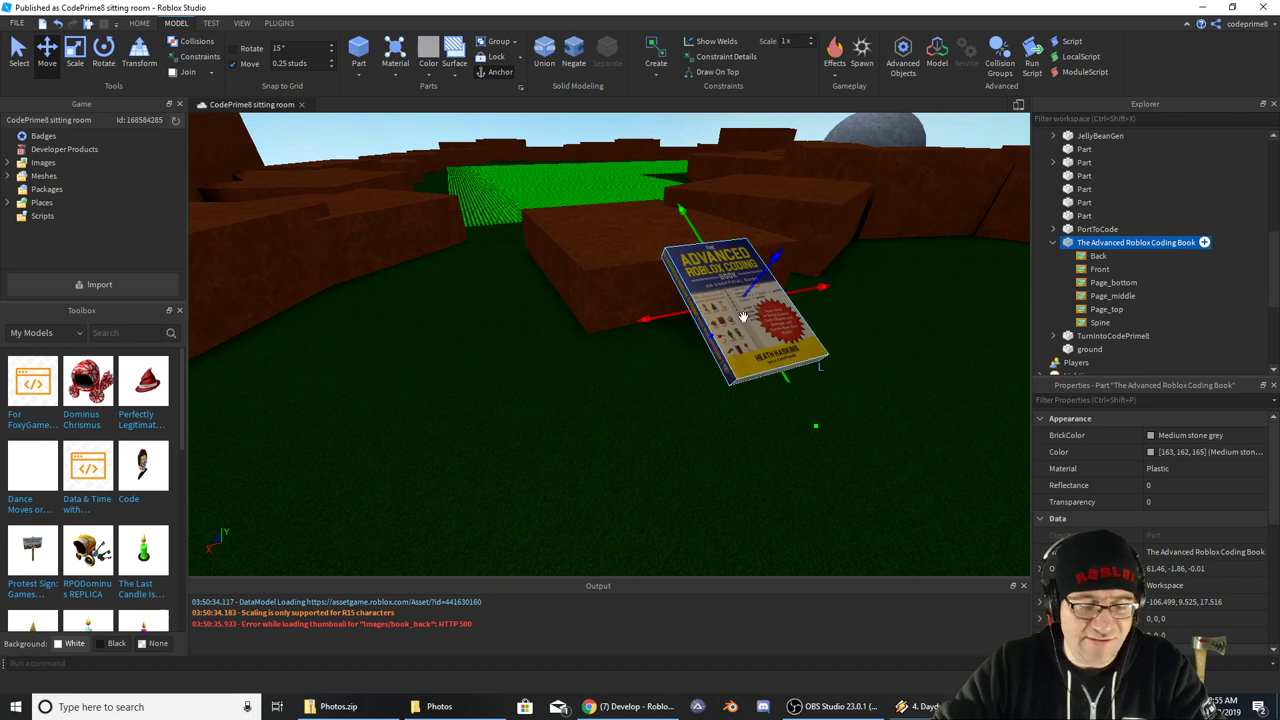
Duplicate the leaning book and place the copy on open ground at about -54.5, 9.5, 19.2
{"action": "key", "text": "ctrl+d"}
{"action": "left_click_drag", "start_coordinate": [670, 317], "coordinate": [335, 375]}
{"action": "right_click_drag", "start_coordinate": [446, 306], "coordinate": [519, 264]}
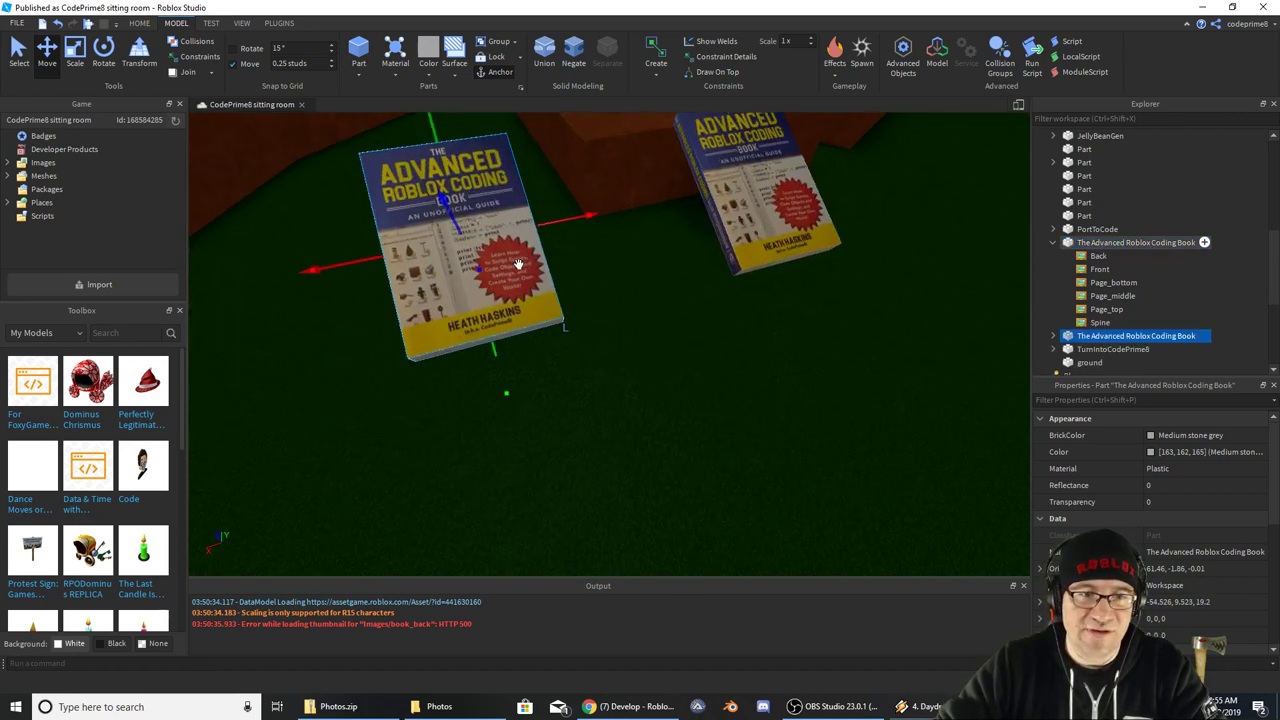
Scale the duplicated book down to a tiny fraction of the original's size
{"action": "left_click", "coordinate": [80, 56]}
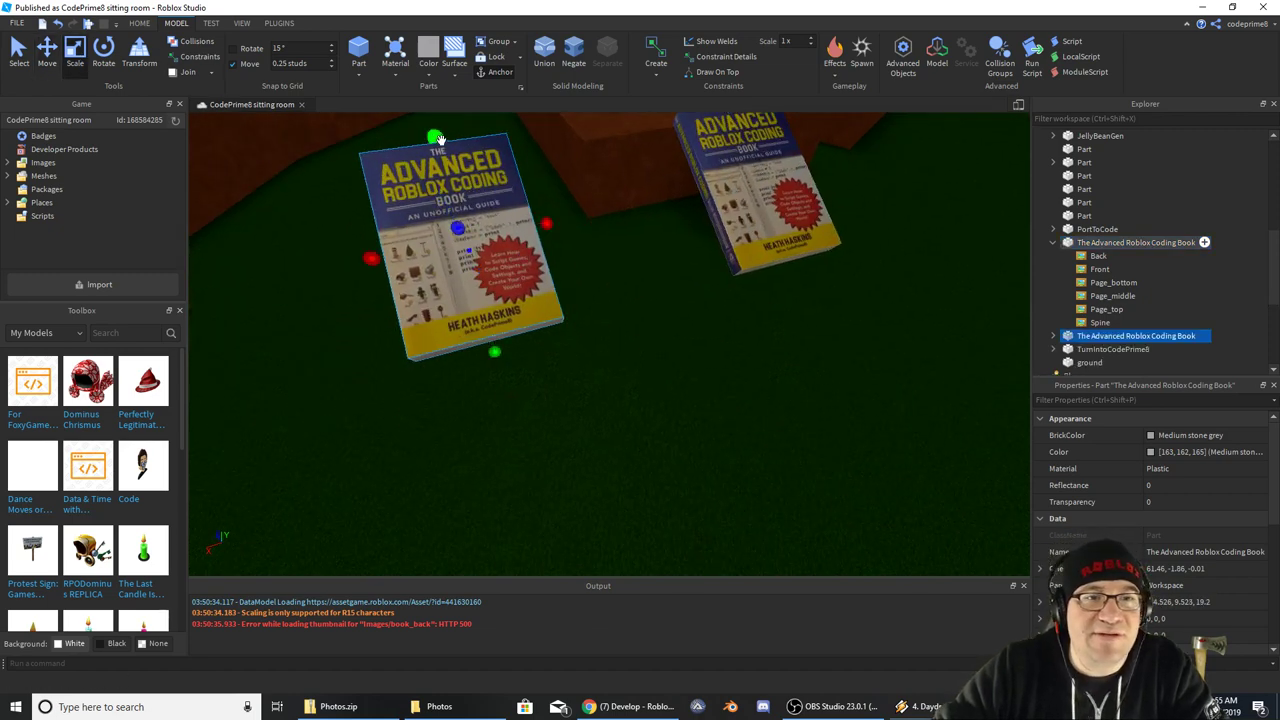
{"action": "left_click_drag", "start_coordinate": [438, 138], "coordinate": [481, 297]}
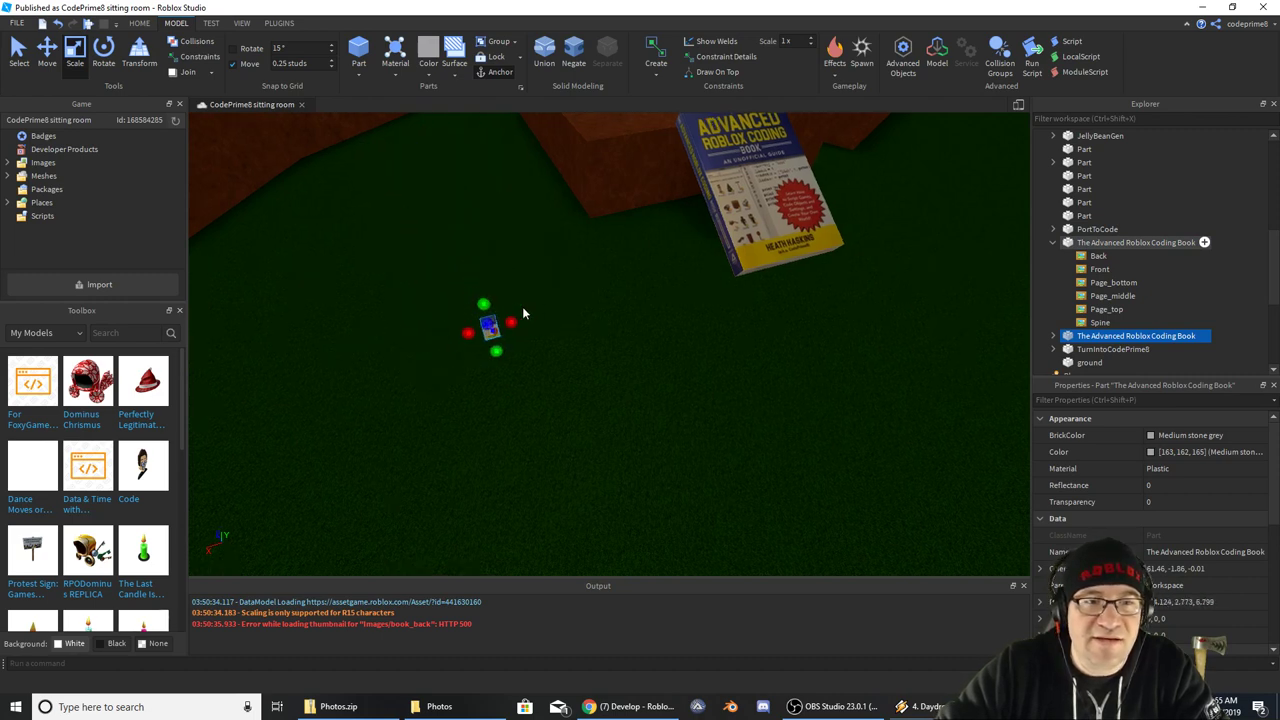
{"action": "right_click_drag", "start_coordinate": [522, 306], "coordinate": [623, 331]}
{"action": "scroll", "coordinate": [622, 329], "scroll_direction": "up", "scroll_amount": 2}
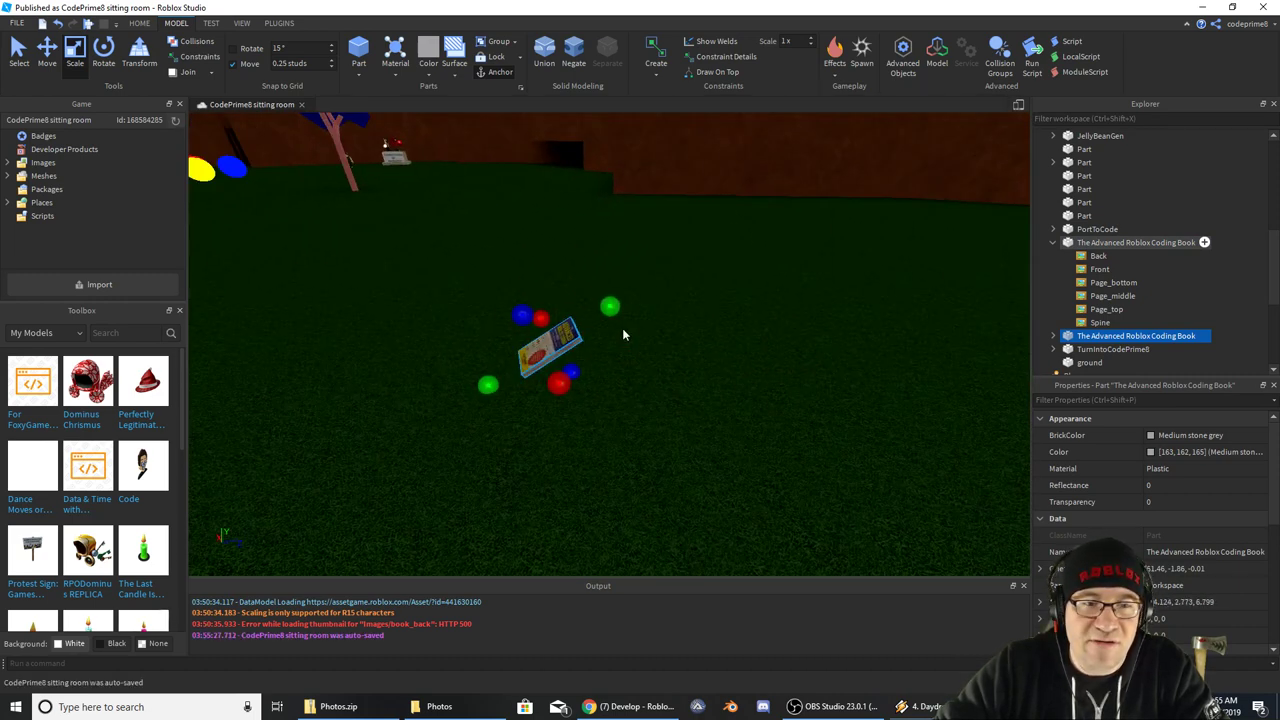
Place the tiny book flat on the grass, with Y at 0.98 and Z at about -20.8, and unanchor it
{"action": "scroll", "coordinate": [622, 328], "scroll_direction": "up", "scroll_amount": 3}
{"action": "key", "text": "a"}
{"action": "left_click_drag", "start_coordinate": [694, 355], "coordinate": [469, 185]}
{"action": "mouse_move", "coordinate": [469, 185]}
{"action": "right_mouse_down"}
{"action": "mouse_move", "coordinate": [483, 196]}
{"action": "mouse_move", "coordinate": [473, 183]}
{"action": "right_mouse_up"}
{"action": "scroll", "coordinate": [482, 196], "scroll_direction": "up", "scroll_amount": 3}
{"action": "scroll", "coordinate": [482, 195], "scroll_direction": "down", "scroll_amount": 2}
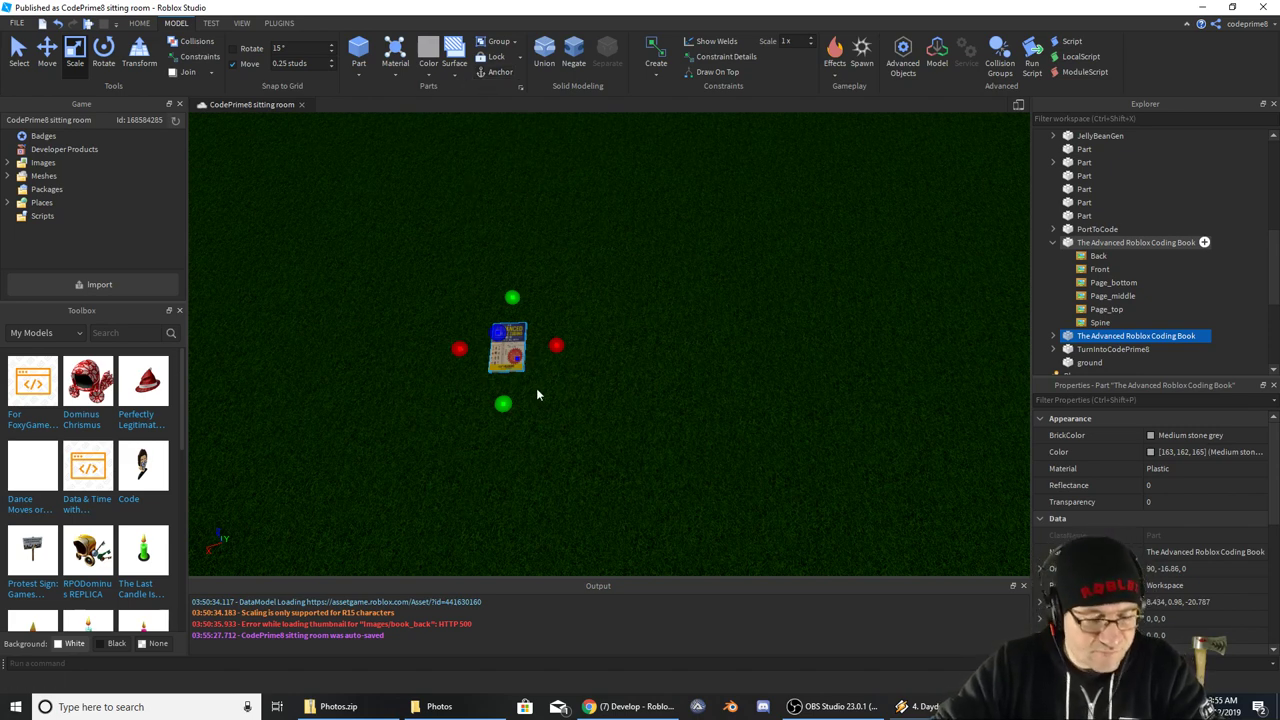
Duplicate the tiny book, set the copy right beside it on the grass, and duplicate that copy in place
{"action": "key", "text": "ctrl+d"}
{"action": "left_click_drag", "start_coordinate": [507, 350], "coordinate": [550, 355]}
{"action": "key", "text": "ctrl+d"}
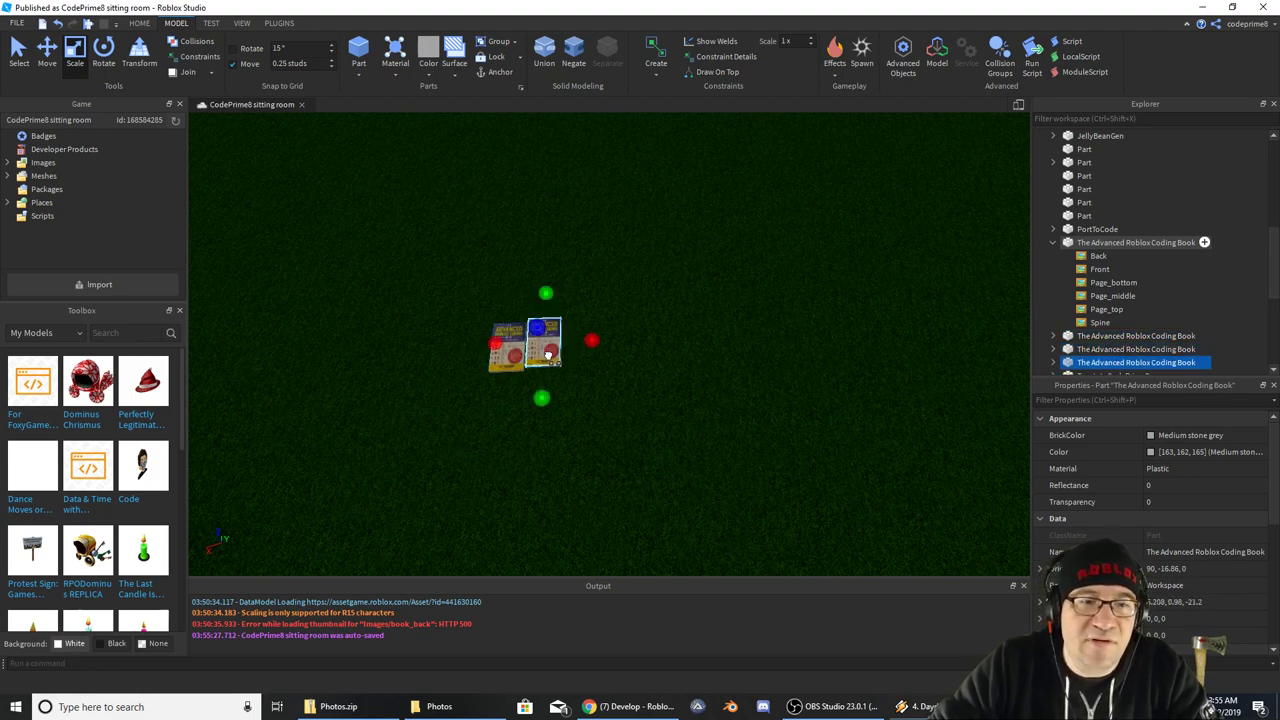
{"action": "left_click", "coordinate": [575, 338]}
{"action": "key", "text": "d"}
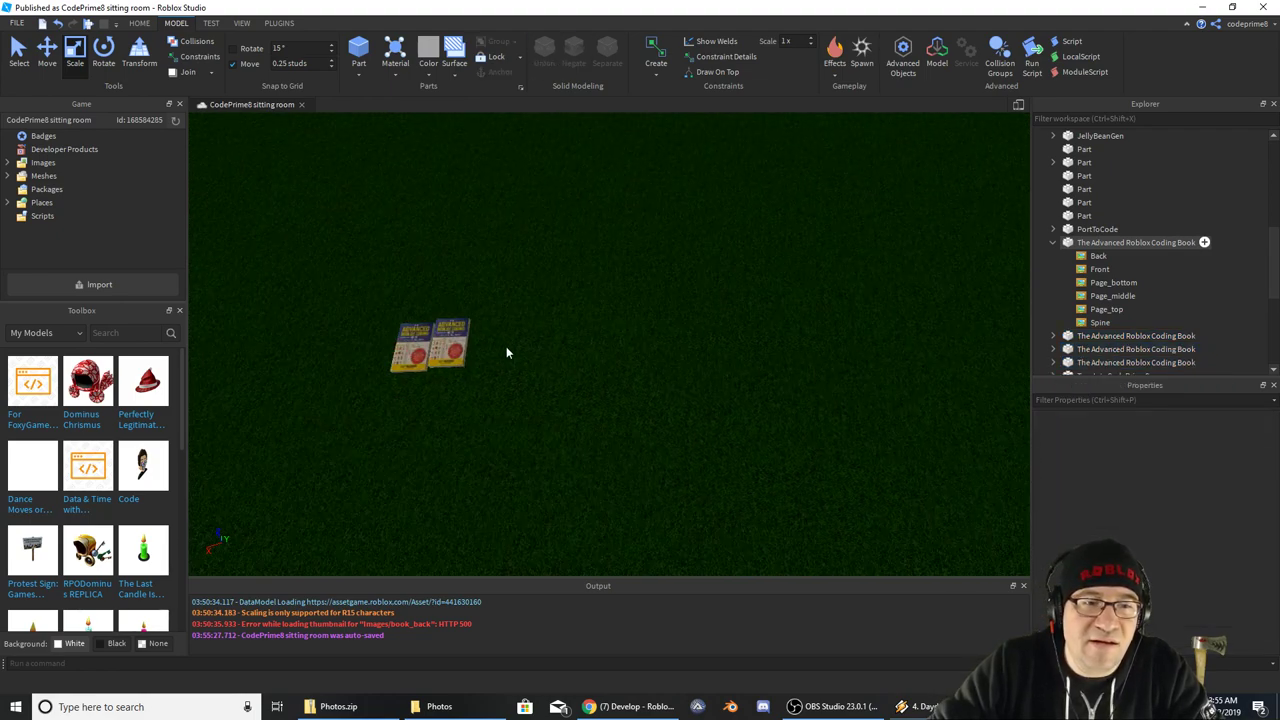
{"action": "key", "text": "a"}
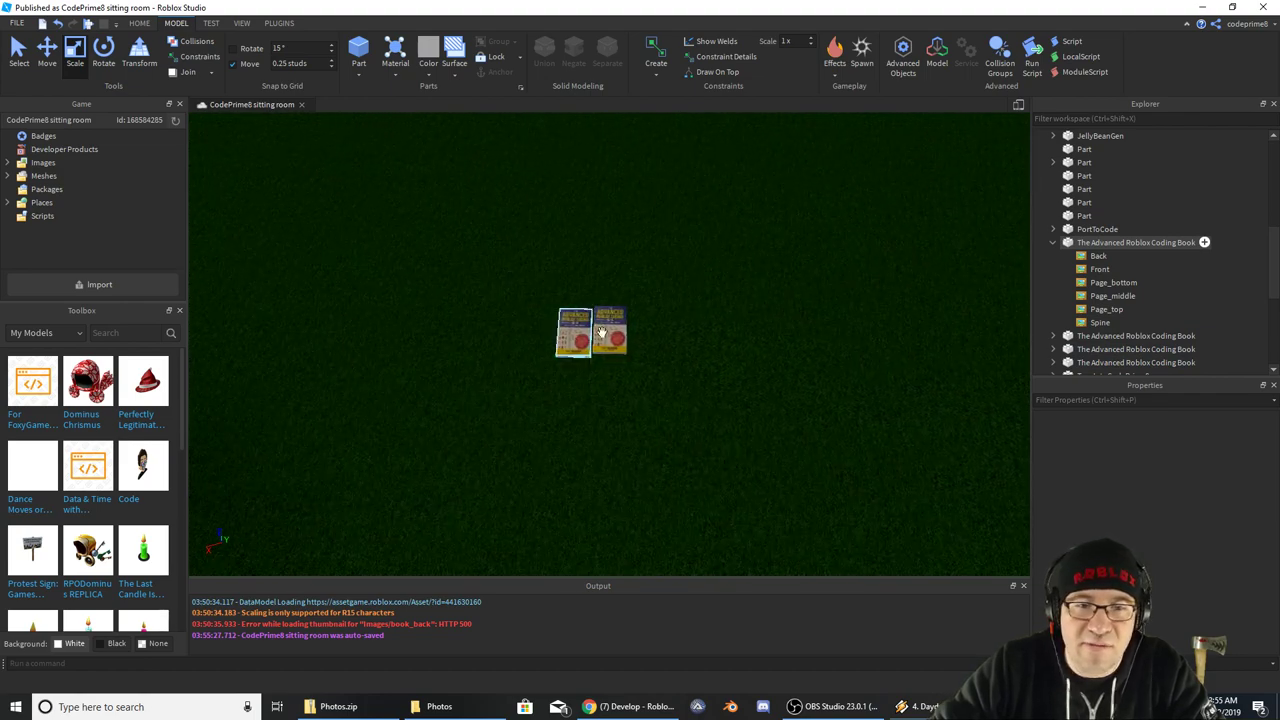
{"action": "left_click_drag", "start_coordinate": [601, 332], "coordinate": [800, 315]}
{"action": "right_click_drag", "start_coordinate": [849, 367], "coordinate": [816, 367]}
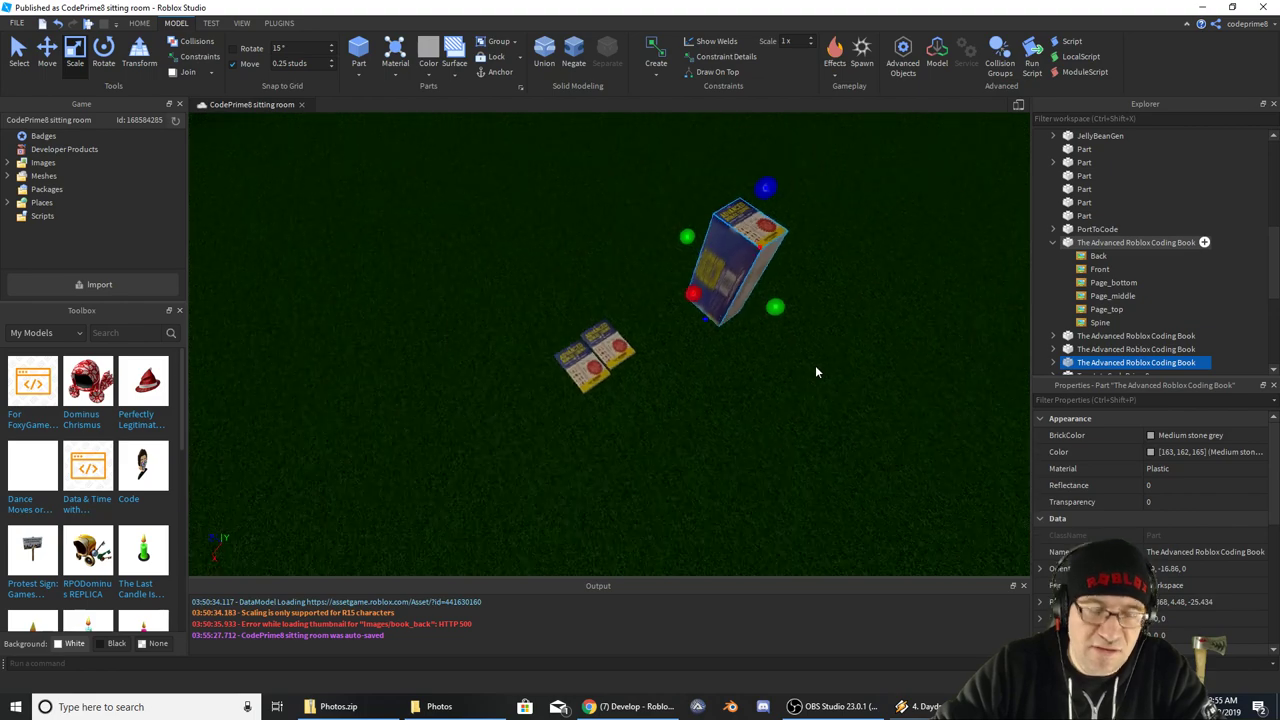
{"action": "key", "text": "ctrl+z"}
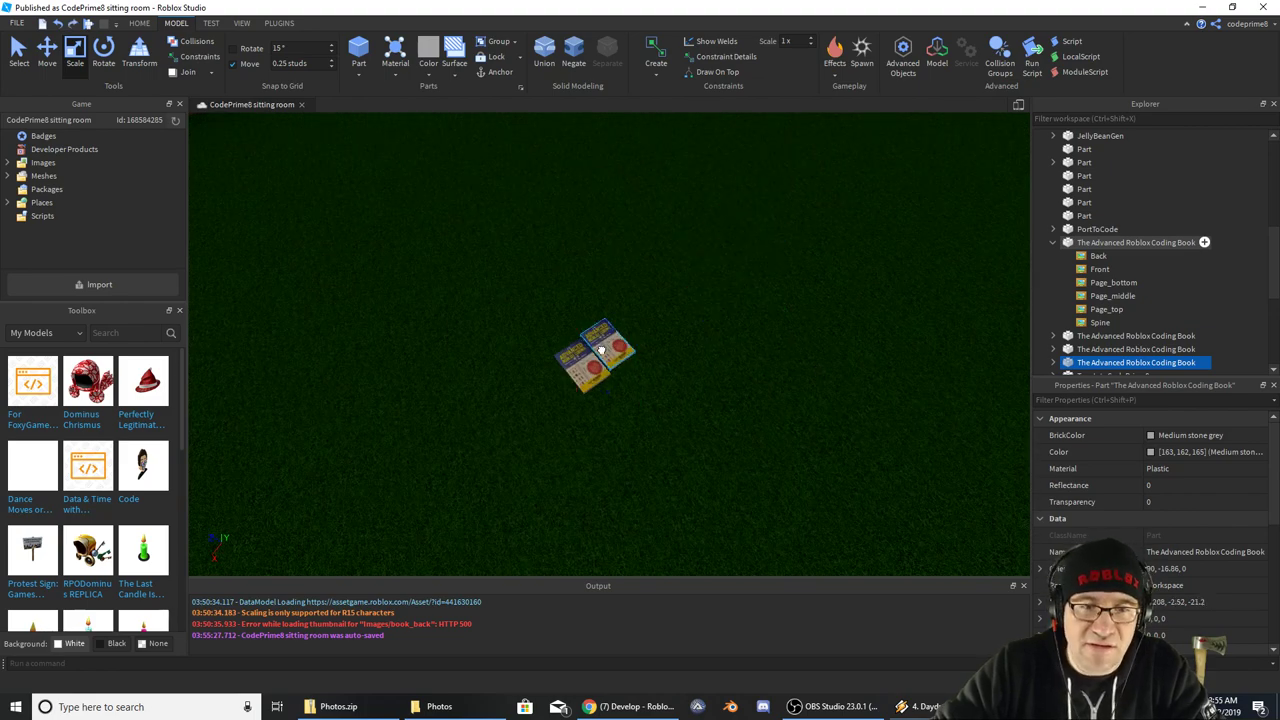
{"action": "left_click_drag", "start_coordinate": [600, 345], "coordinate": [739, 316]}
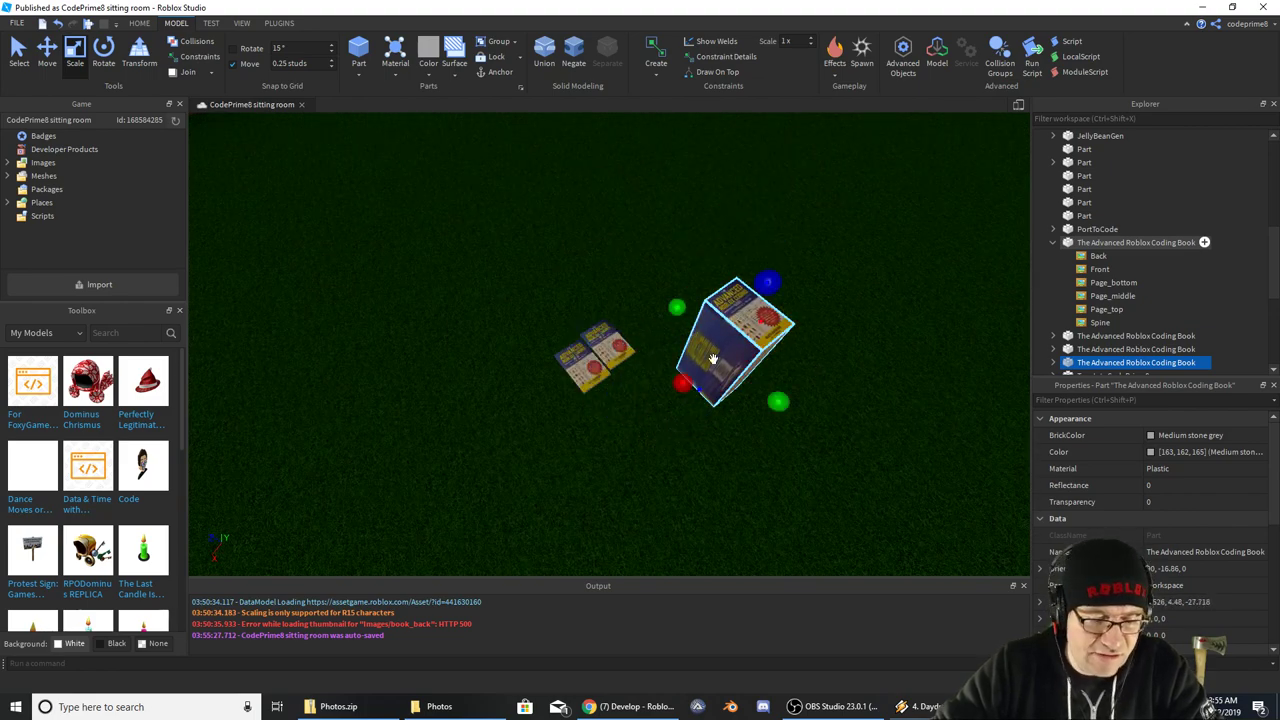
{"action": "key", "text": "ctrl+z"}
{"action": "right_click_drag", "start_coordinate": [697, 389], "coordinate": [688, 406]}
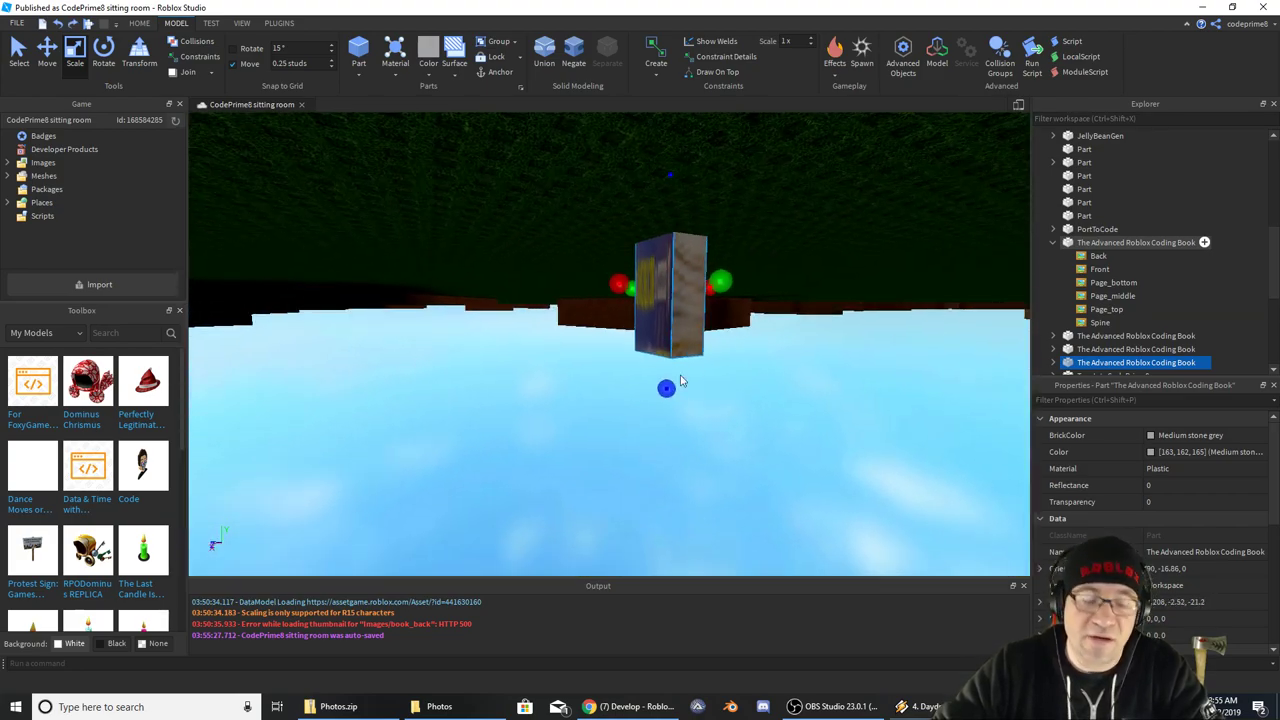
{"action": "left_click_drag", "start_coordinate": [660, 329], "coordinate": [727, 304]}
{"action": "right_click_drag", "start_coordinate": [727, 304], "coordinate": [733, 317]}
{"action": "key", "text": "d"}
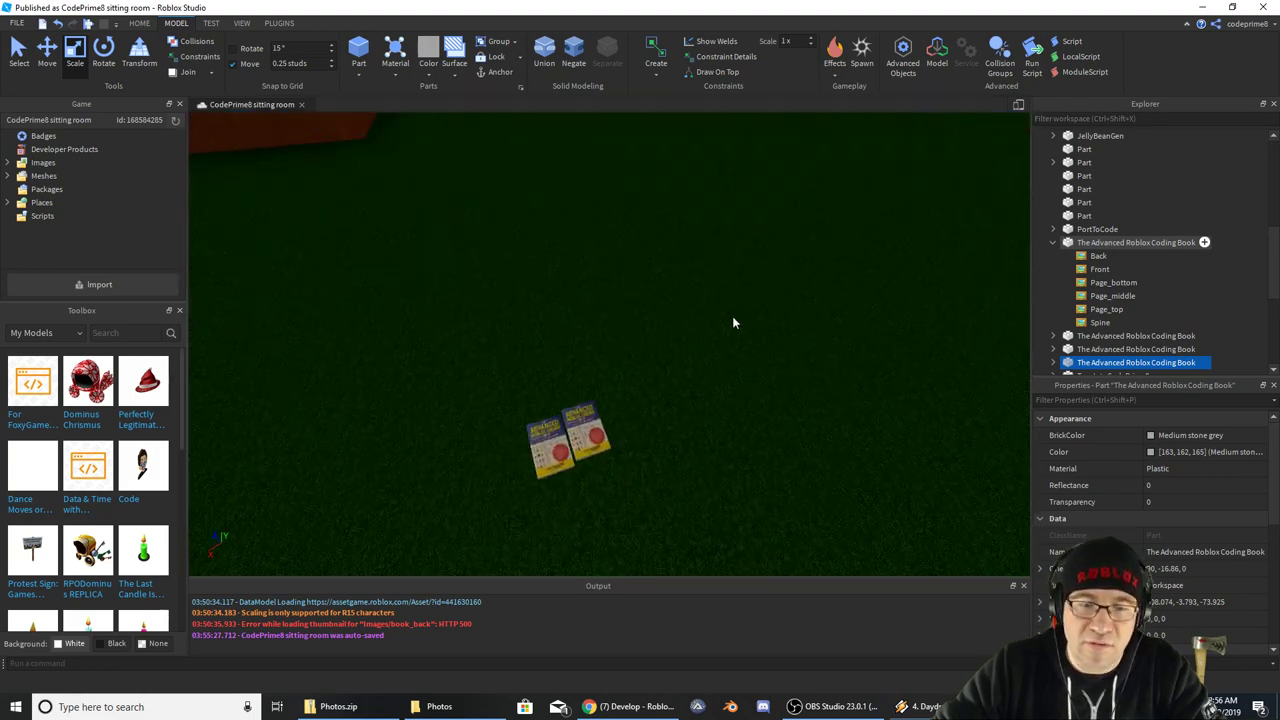
{"action": "key", "text": "ctrl+z"}
Move the third tiny book away from the other two across the grass, to a Z position of about -20.8
{"action": "left_click_drag", "start_coordinate": [600, 425], "coordinate": [676, 370]}
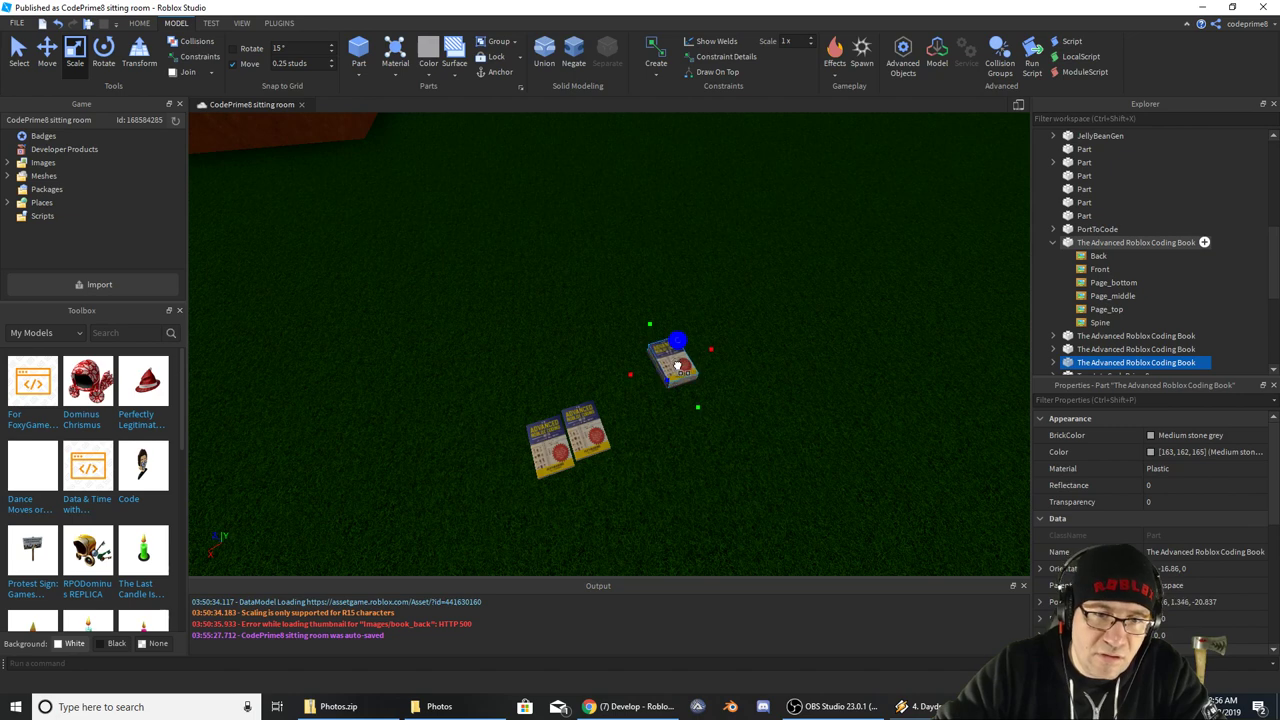
Delete the third tiny book, and duplicate the remaining pair four times into a block of ten books on the grass
{"action": "key", "text": "Delete"}
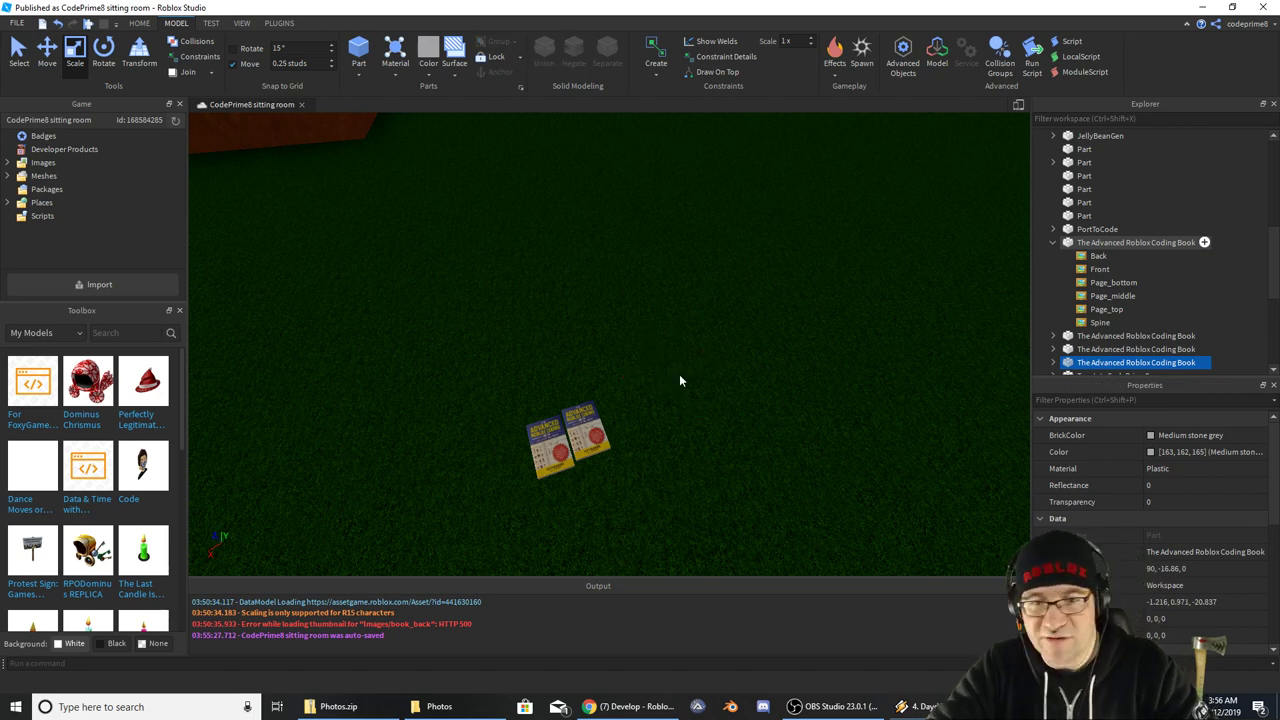
{"action": "left_click", "coordinate": [557, 455]}
{"action": "left_click", "coordinate": [557, 457], "text": "ctrl"}
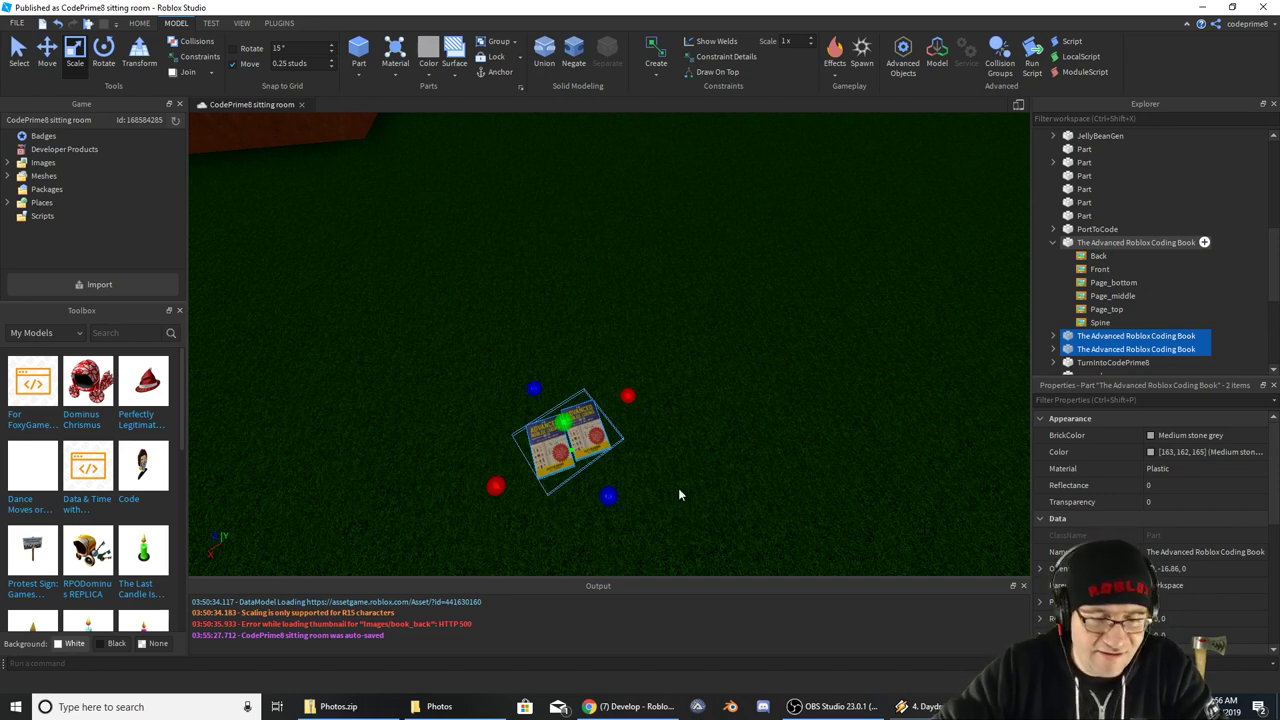
{"action": "key", "text": "ctrl+d"}
{"action": "left_click_drag", "start_coordinate": [576, 434], "coordinate": [582, 428]}
{"action": "left_click_drag", "start_coordinate": [576, 401], "coordinate": [693, 499]}
{"action": "key", "text": "ctrl+d"}
{"action": "key", "text": "ctrl+d"}
{"action": "key", "text": "ctrl+d"}
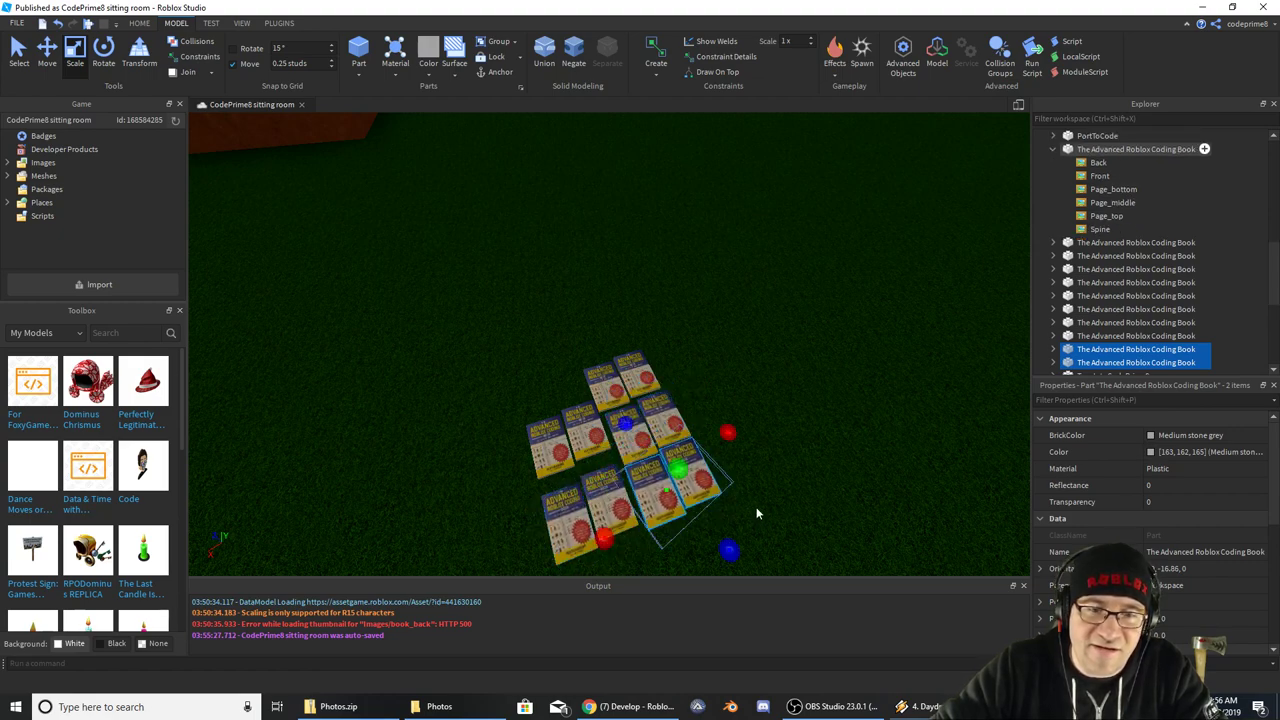
Select all ten tiny books and duplicate the set repeatedly, overlapping the copies into a large pile on the grass
{"action": "right_click_drag", "start_coordinate": [768, 505], "coordinate": [768, 505]}
{"action": "scroll", "coordinate": [768, 505], "scroll_direction": "down", "scroll_amount": 2}
{"action": "scroll", "coordinate": [767, 510], "scroll_direction": "down", "scroll_amount": 1}
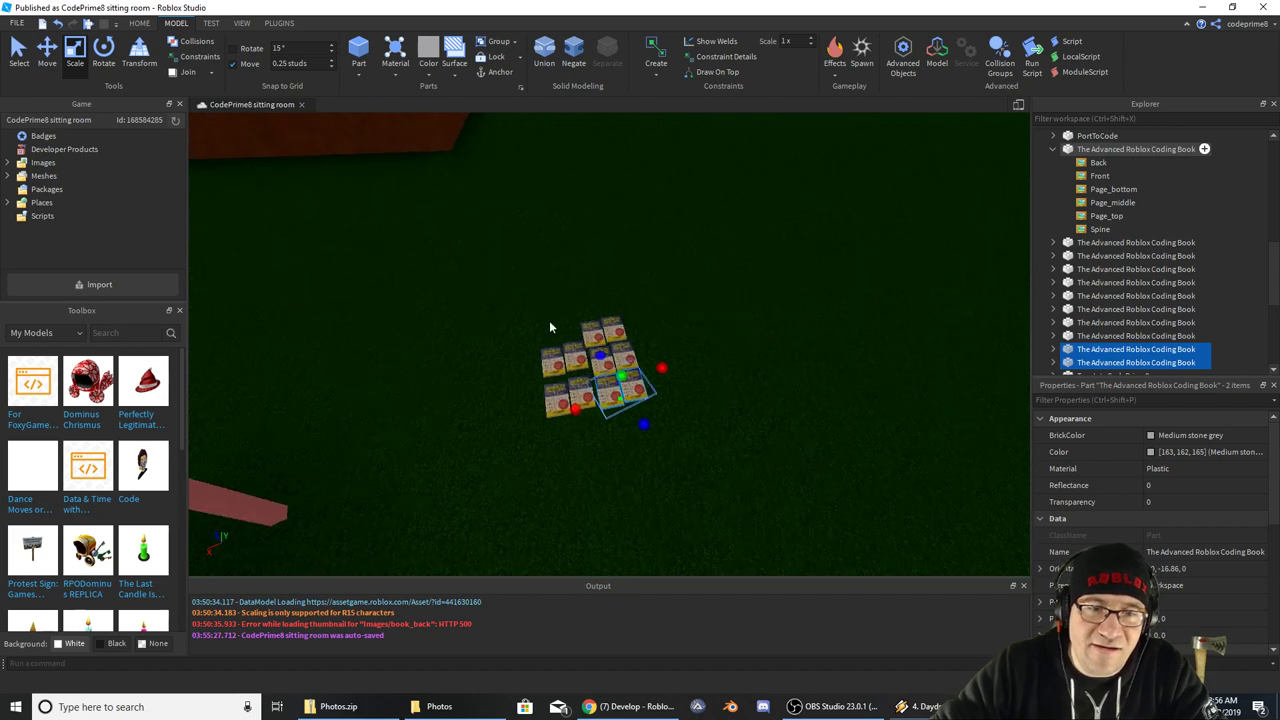
{"action": "left_click_drag", "start_coordinate": [517, 318], "coordinate": [683, 431]}
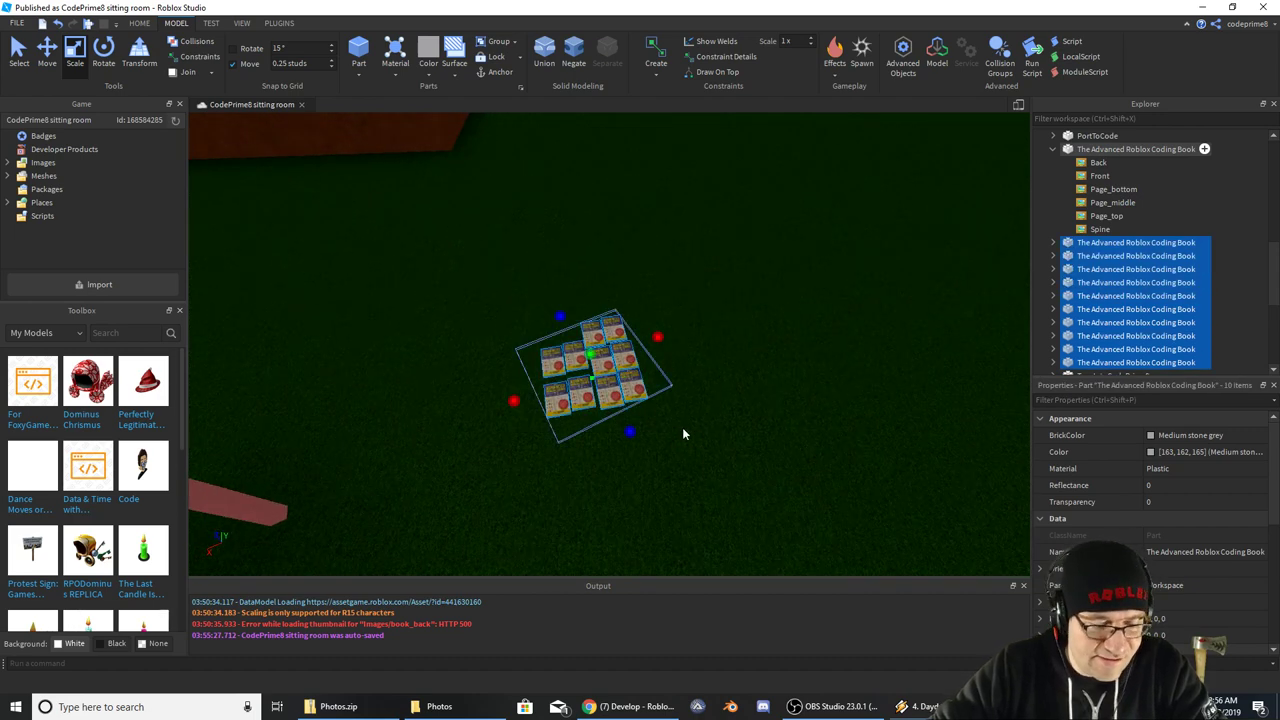
{"action": "key", "text": "ctrl+d"}
{"action": "left_click_drag", "start_coordinate": [641, 383], "coordinate": [700, 373]}
{"action": "key", "text": "ctrl+d"}
{"action": "key", "text": "ctrl+d"}
{"action": "key", "text": "ctrl+d"}
{"action": "key", "text": "ctrl+d"}
{"action": "key", "text": "ctrl+d"}
{"action": "left_click", "coordinate": [806, 356]}
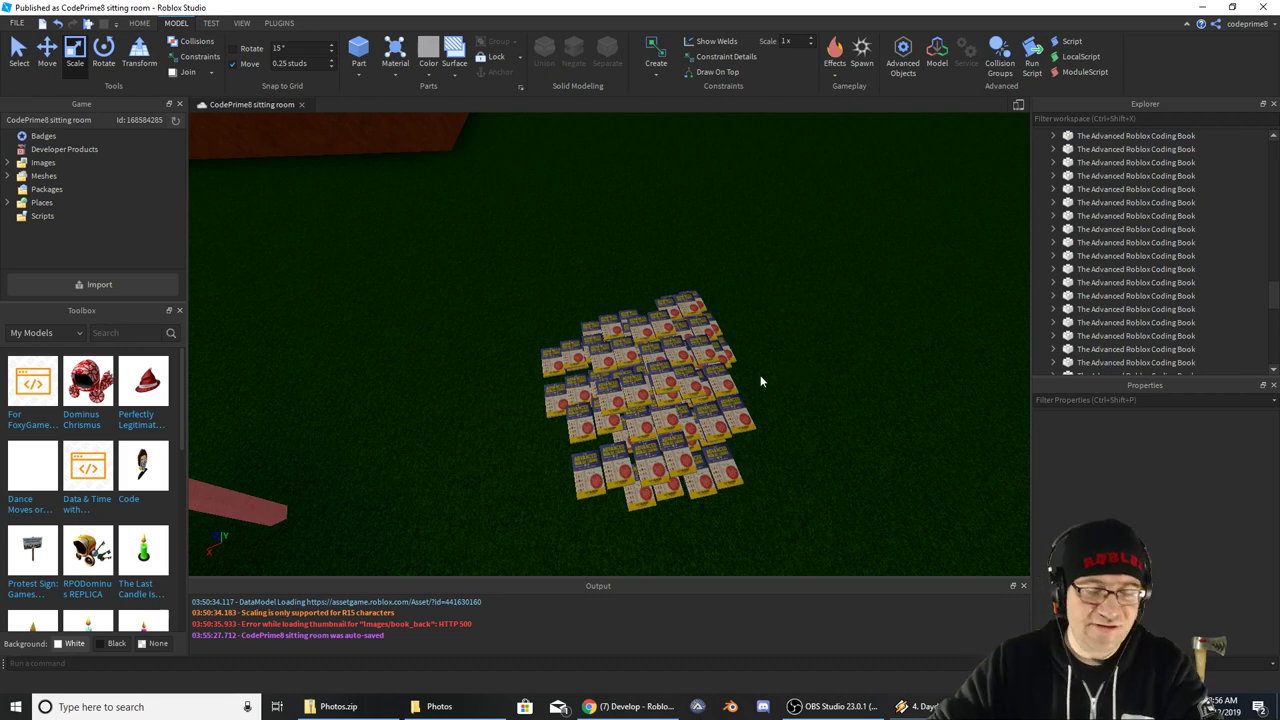
Playtest the game, walk the avatar over the pile of tiny books to check how they behave, and stop the test
{"action": "key", "text": "F5"}
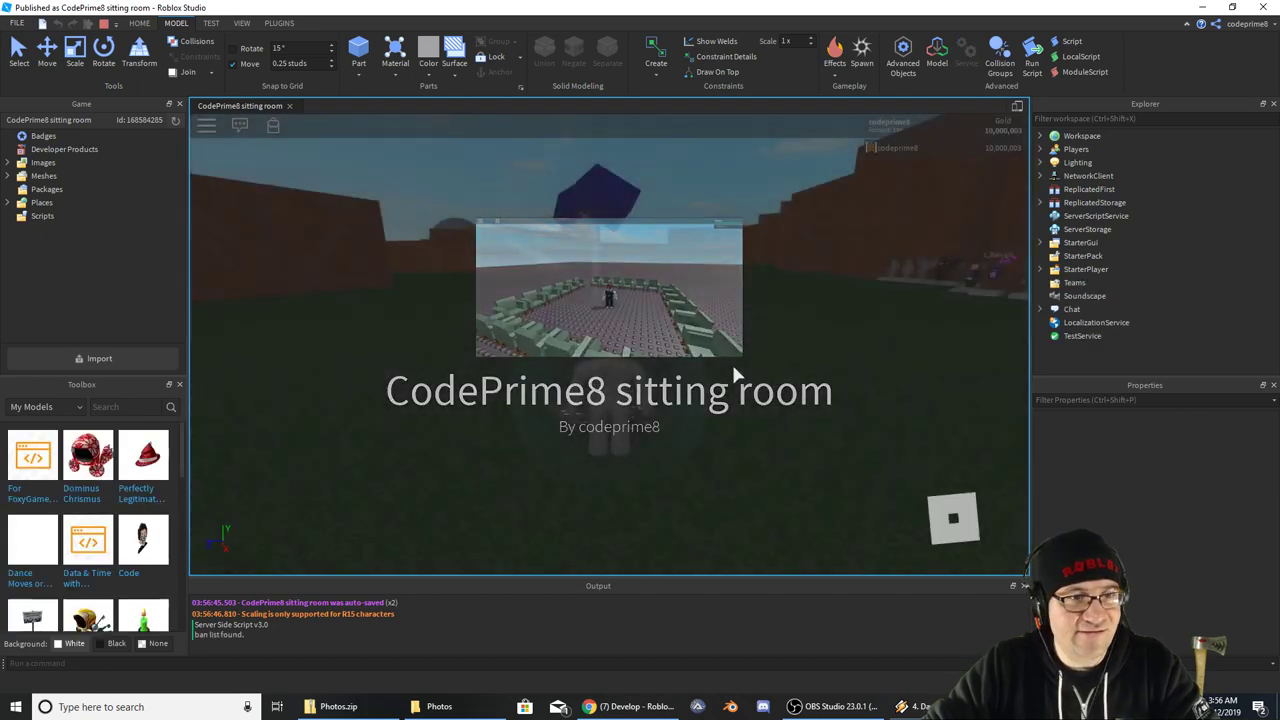
{"action": "key", "text": "w"}
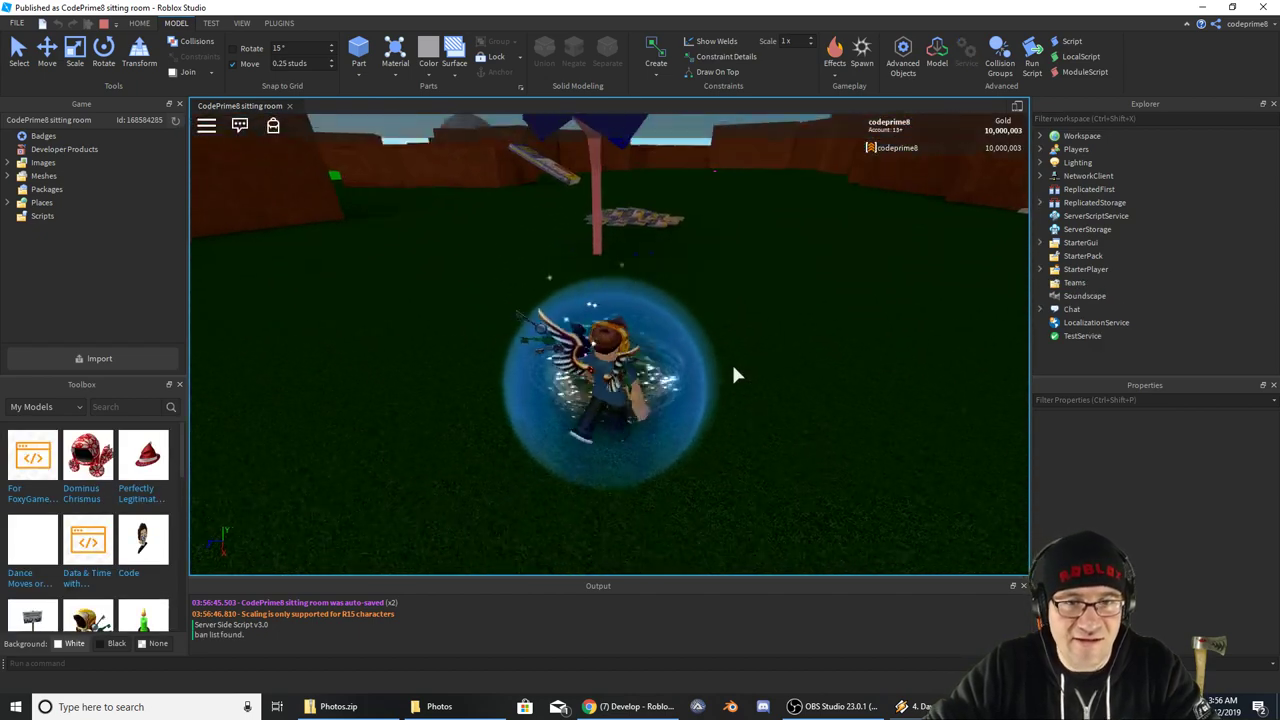
{"action": "key", "text": "w"}
{"action": "right_click_drag", "start_coordinate": [733, 366], "coordinate": [733, 366]}
{"action": "key", "text": "w"}
{"action": "key", "text": "s"}
{"action": "scroll", "coordinate": [733, 367], "scroll_direction": "up", "scroll_amount": 5}
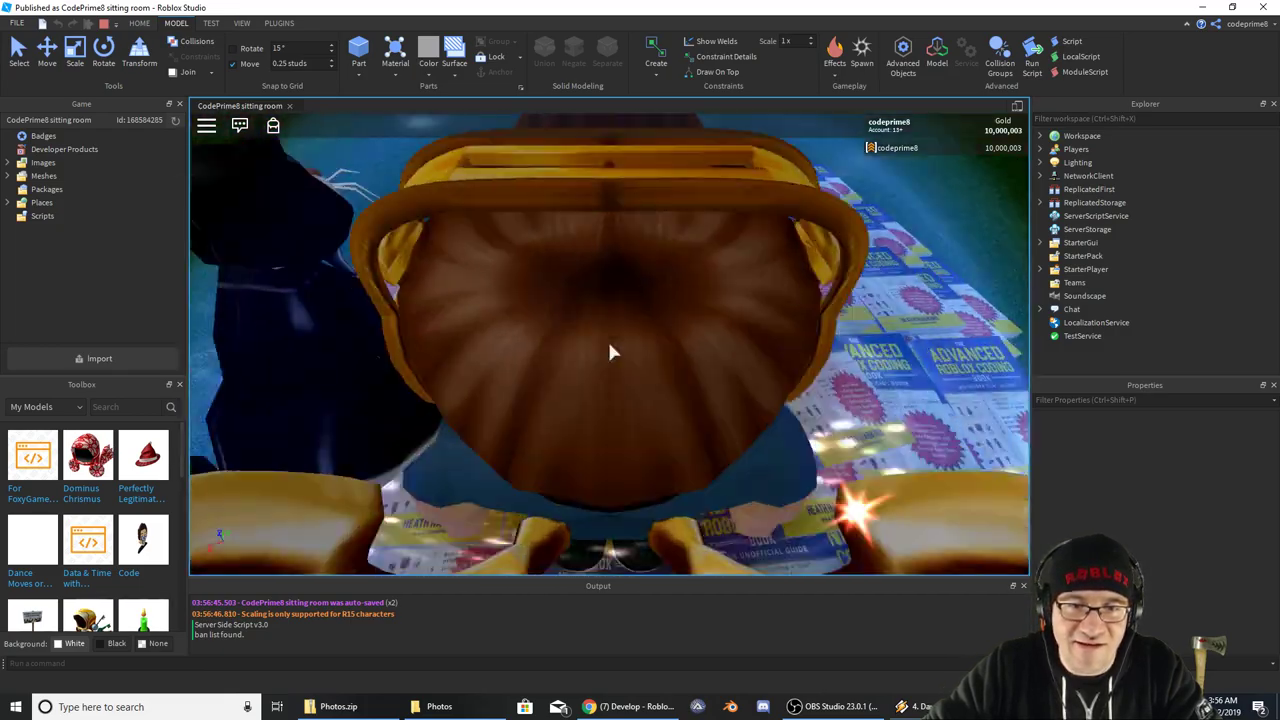
{"action": "scroll", "coordinate": [609, 344], "scroll_direction": "down", "scroll_amount": 4}
{"action": "right_click_drag", "start_coordinate": [609, 344], "coordinate": [609, 343]}
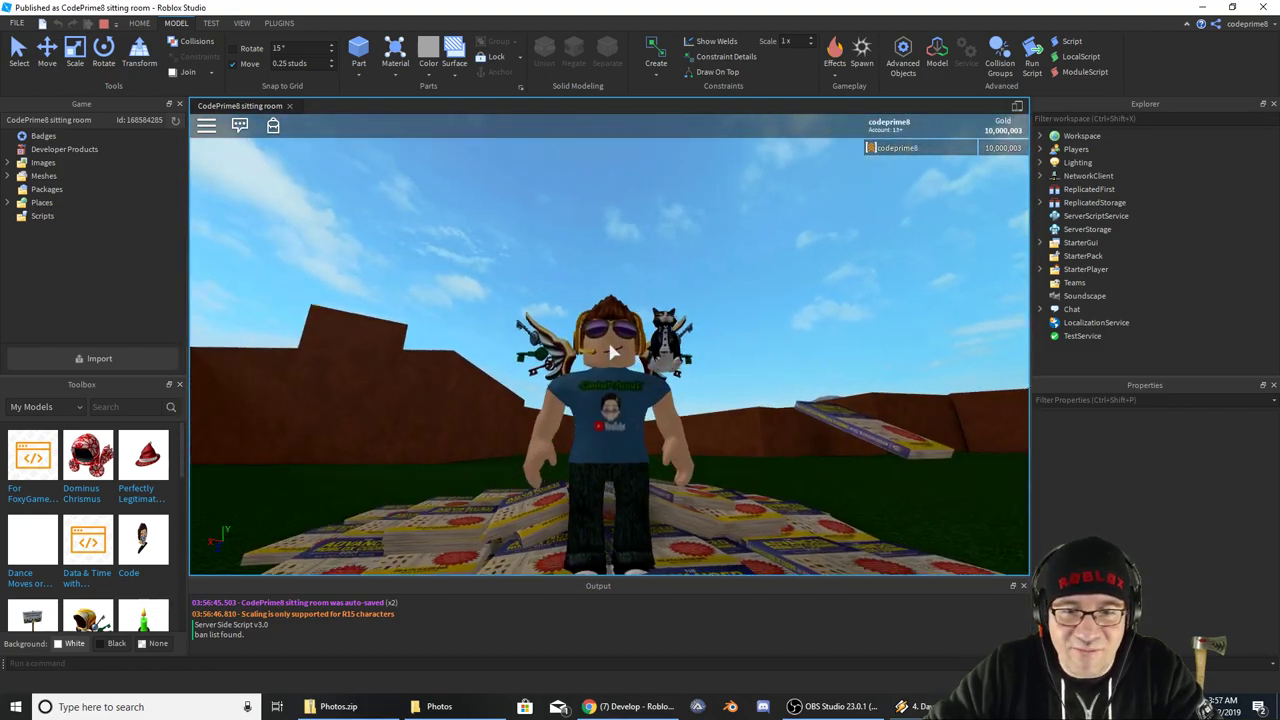
{"action": "key", "text": "a"}
{"action": "key", "text": "Left"}
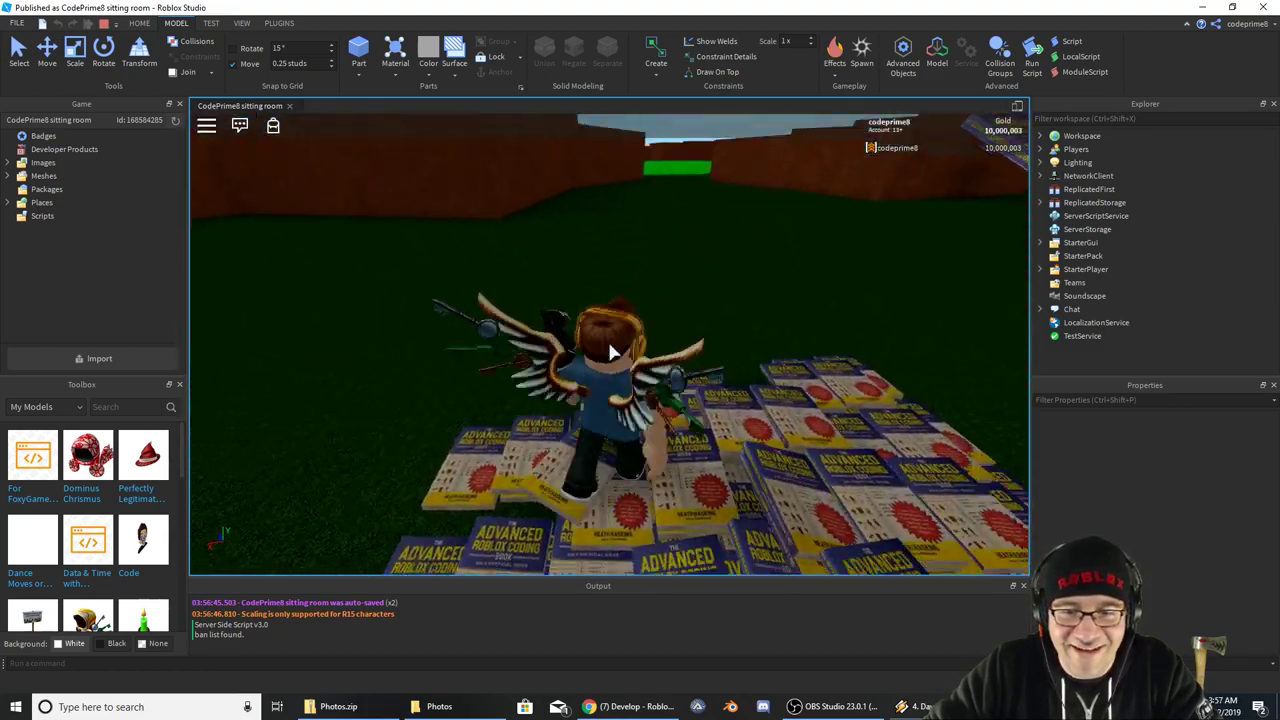
{"action": "key", "text": "Left"}
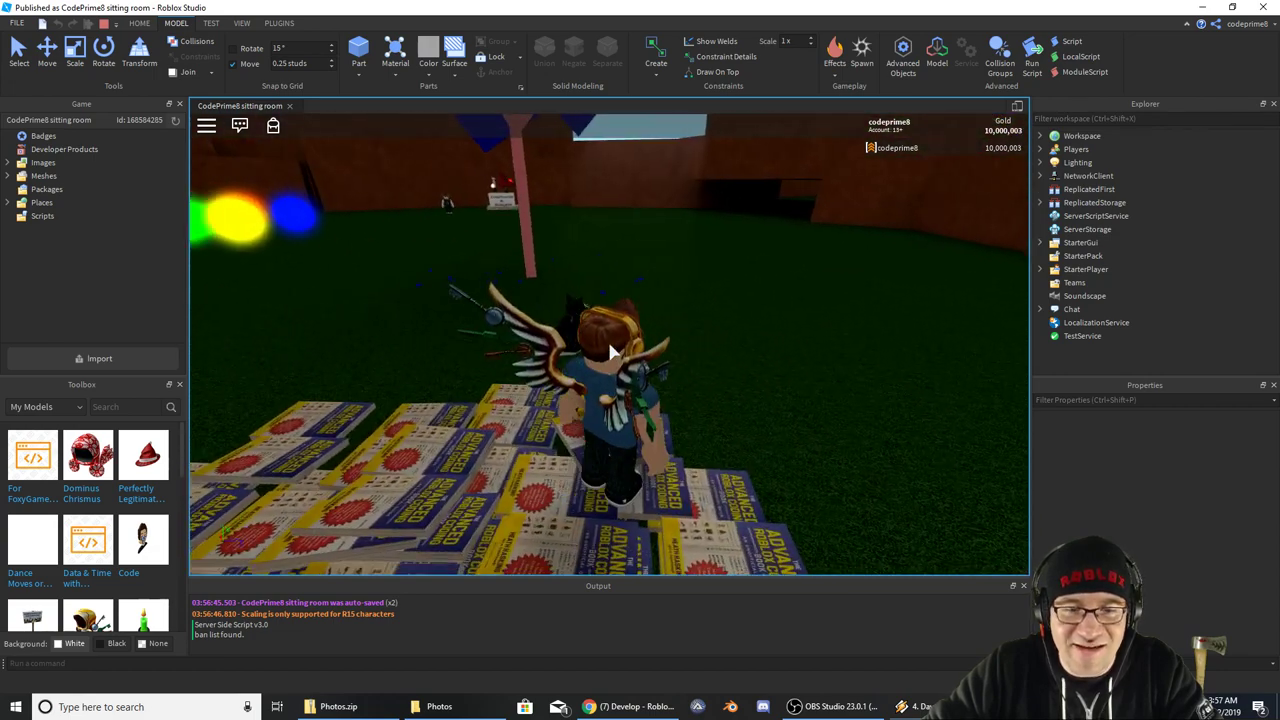
{"action": "left_click", "coordinate": [104, 26]}
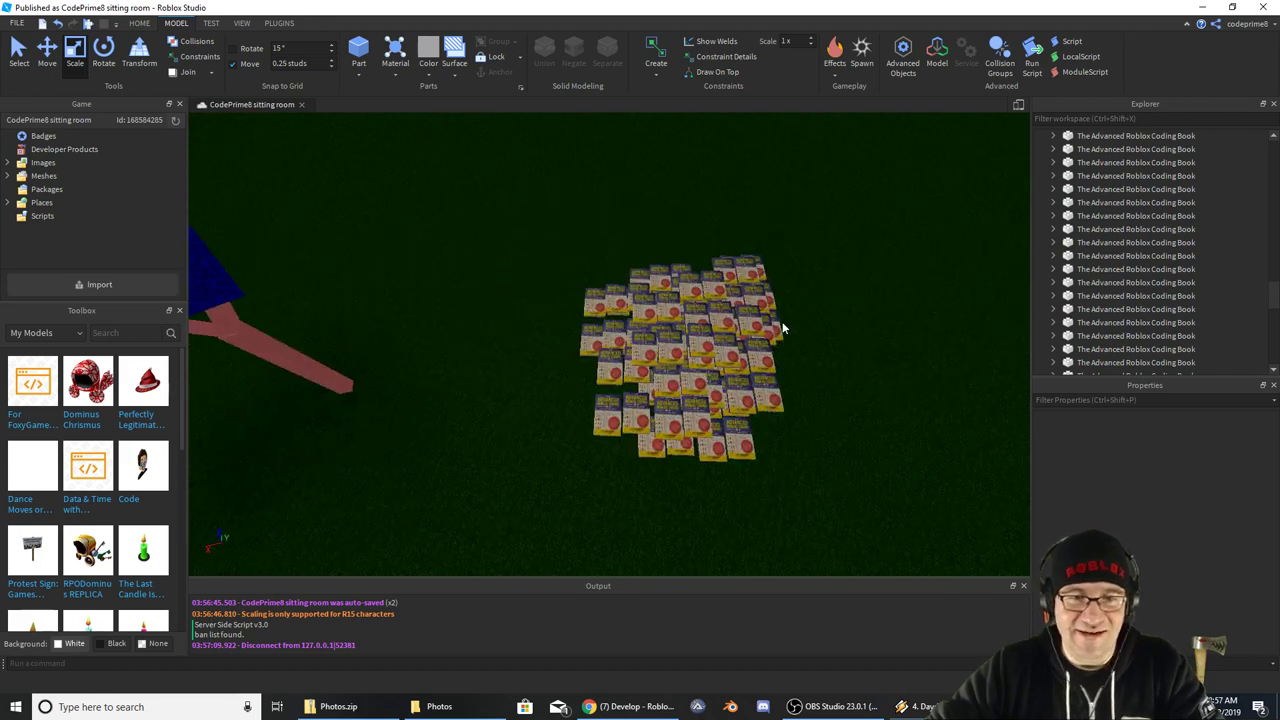
Delete the pile of tiny books except one, and focus on the remaining book
{"action": "left_click_drag", "start_coordinate": [577, 219], "coordinate": [808, 448]}
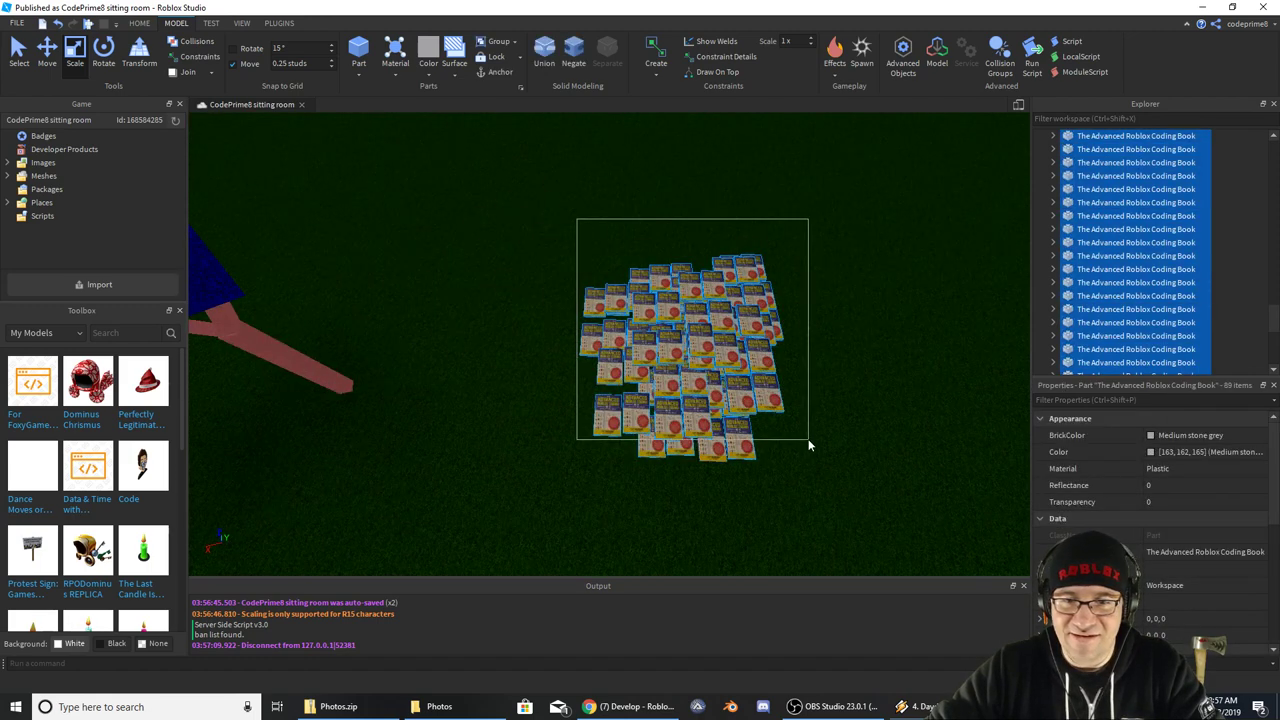
{"action": "key", "text": "Delete"}
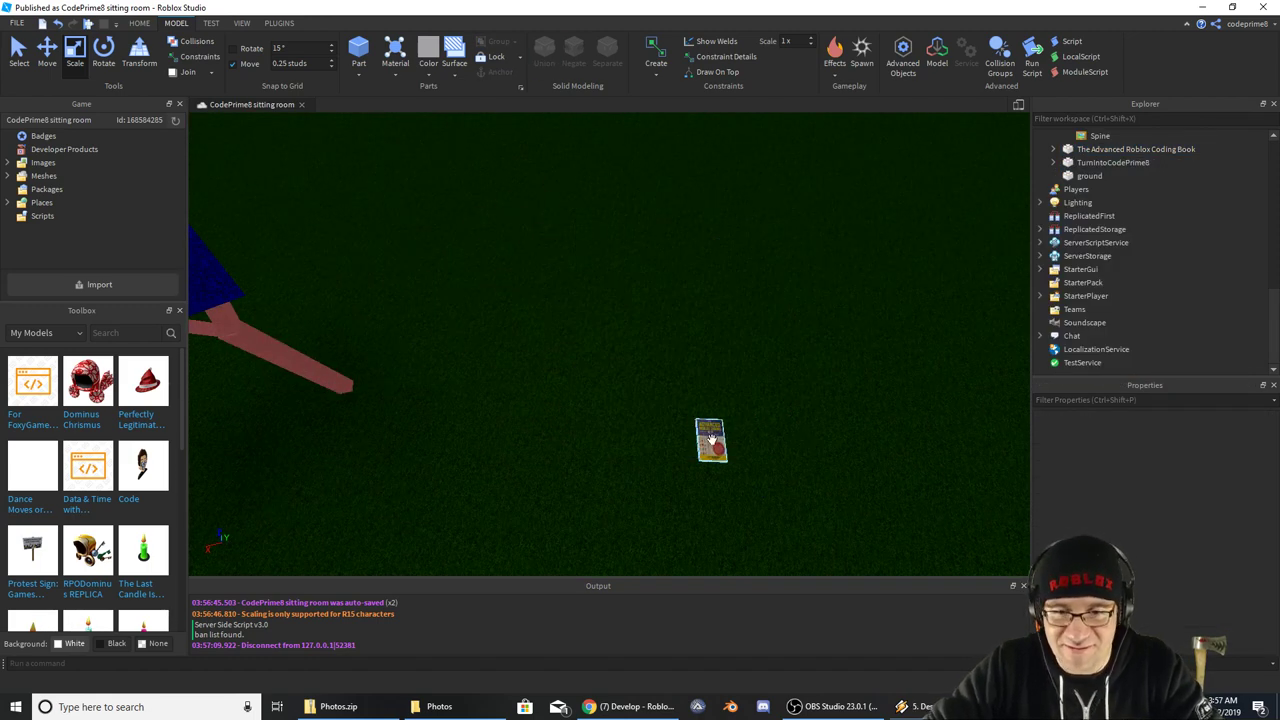
{"action": "left_click", "coordinate": [711, 438]}
{"action": "key", "text": "f"}
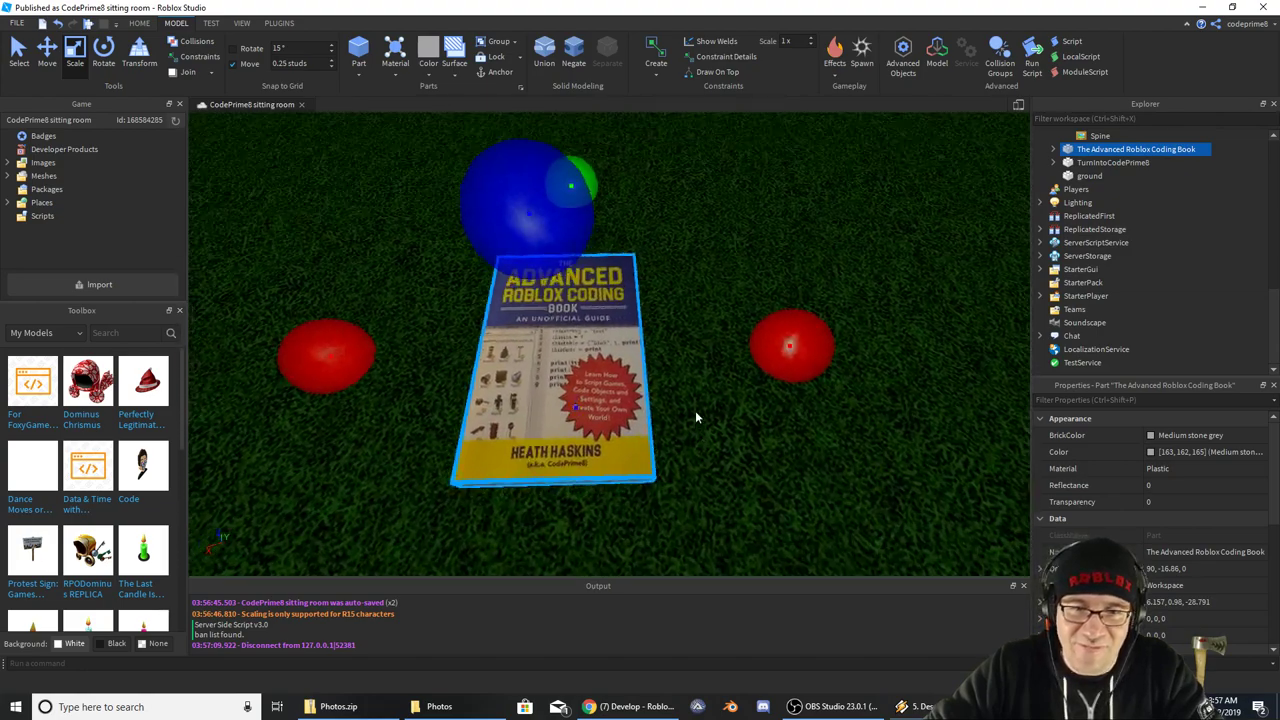
With move snapping off, move the tiny book across the grass past the tree toward the standing avatar, to Z -44.84
{"action": "scroll", "coordinate": [697, 412], "scroll_direction": "down", "scroll_amount": 3}
{"action": "right_click_drag", "start_coordinate": [696, 412], "coordinate": [695, 412]}
{"action": "scroll", "coordinate": [695, 412], "scroll_direction": "up", "scroll_amount": 2}
{"action": "scroll", "coordinate": [695, 412], "scroll_direction": "down", "scroll_amount": 1}
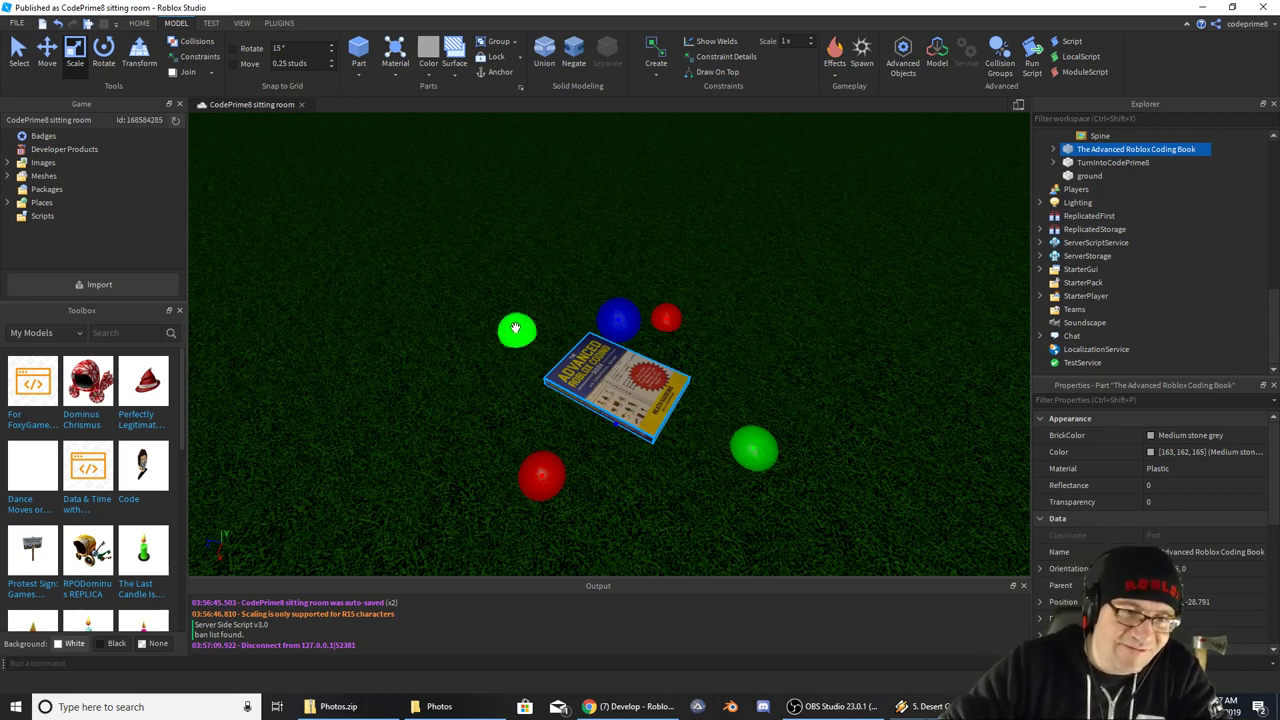
{"action": "scroll", "coordinate": [518, 332], "scroll_direction": "down", "scroll_amount": 5}
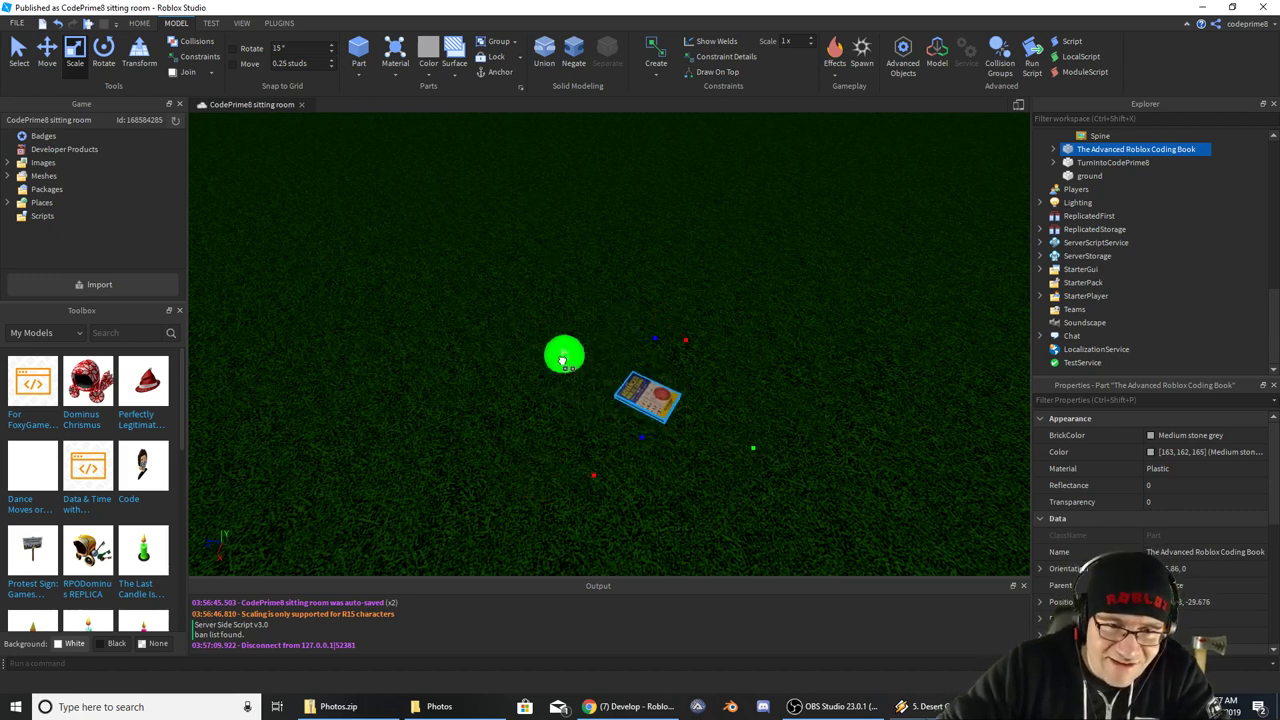
{"action": "right_click_drag", "start_coordinate": [563, 360], "coordinate": [637, 434]}
{"action": "scroll", "coordinate": [632, 322], "scroll_direction": "down", "scroll_amount": 3}
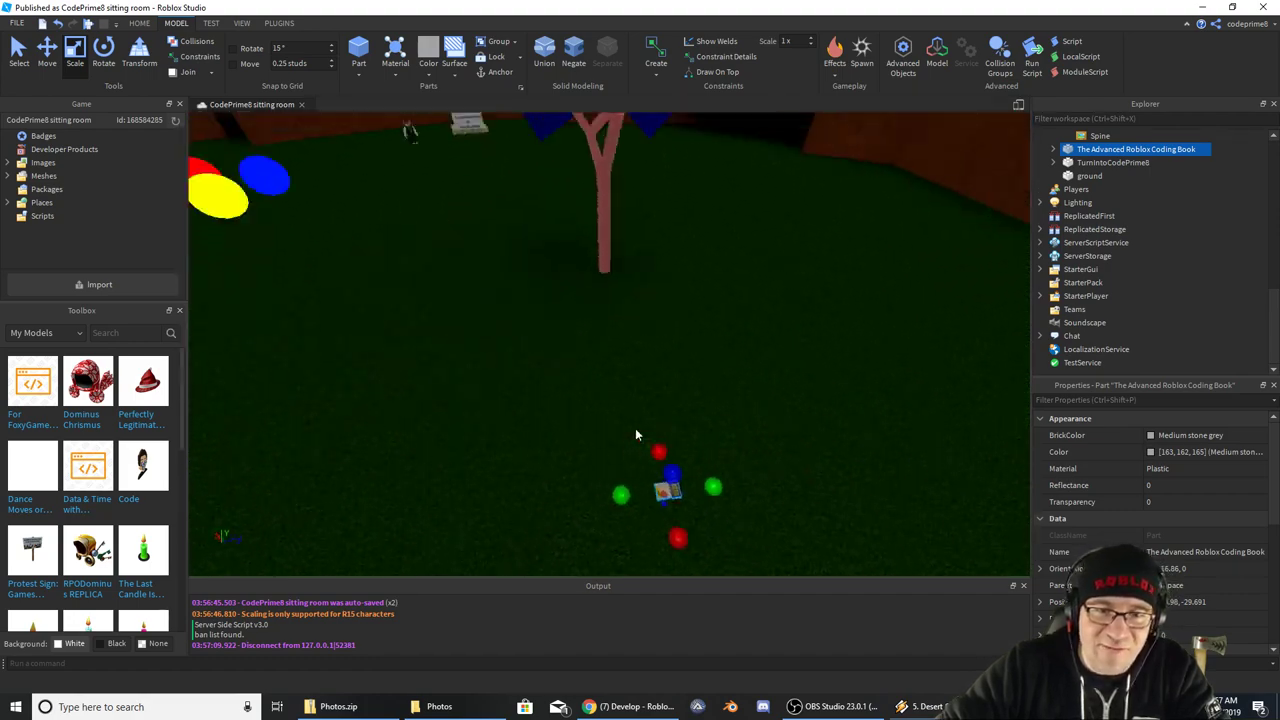
{"action": "scroll", "coordinate": [636, 434], "scroll_direction": "down", "scroll_amount": 2}
{"action": "left_click_drag", "start_coordinate": [655, 458], "coordinate": [536, 304]}
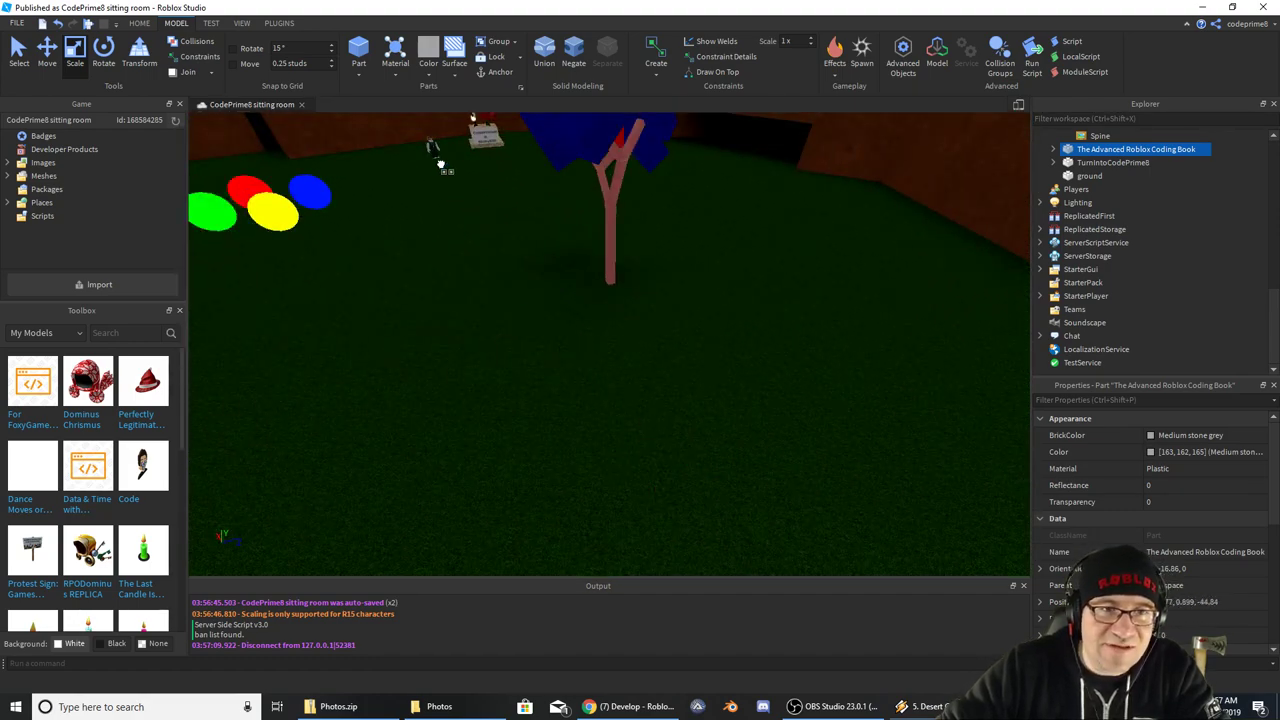
{"action": "left_click_drag", "start_coordinate": [441, 164], "coordinate": [436, 160]}
Place the tiny book flat on the grass right at the standing avatar's feet, at Z -46.734
{"action": "mouse_move", "coordinate": [486, 176]}
{"action": "right_mouse_down"}
{"action": "mouse_move", "coordinate": [460, 191]}
{"action": "mouse_move", "coordinate": [486, 176]}
{"action": "right_mouse_up"}
{"action": "scroll", "coordinate": [486, 176], "scroll_direction": "up", "scroll_amount": 5}
{"action": "scroll", "coordinate": [486, 176], "scroll_direction": "up", "scroll_amount": 3}
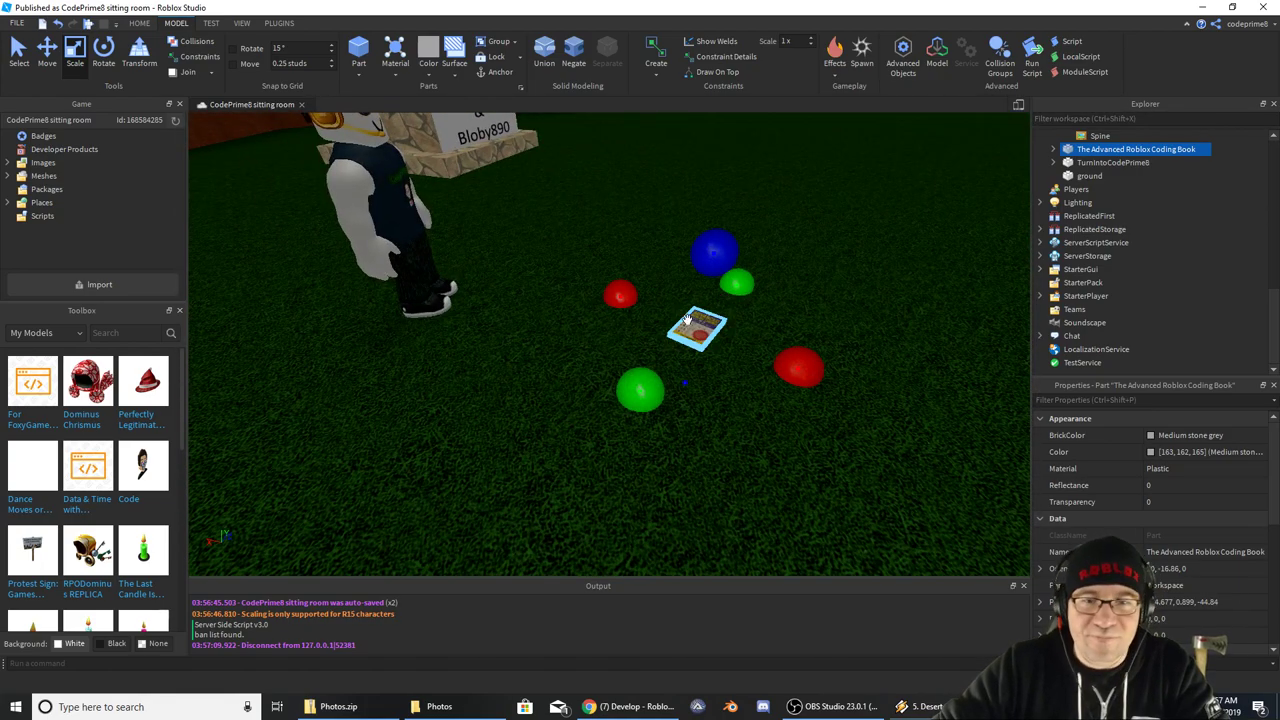
{"action": "left_click_drag", "start_coordinate": [688, 319], "coordinate": [686, 322]}
{"action": "right_click_drag", "start_coordinate": [688, 319], "coordinate": [686, 322]}
{"action": "left_click_drag", "start_coordinate": [686, 322], "coordinate": [691, 323]}
{"action": "right_click_drag", "start_coordinate": [686, 322], "coordinate": [686, 322]}
{"action": "left_click_drag", "start_coordinate": [691, 323], "coordinate": [697, 303]}
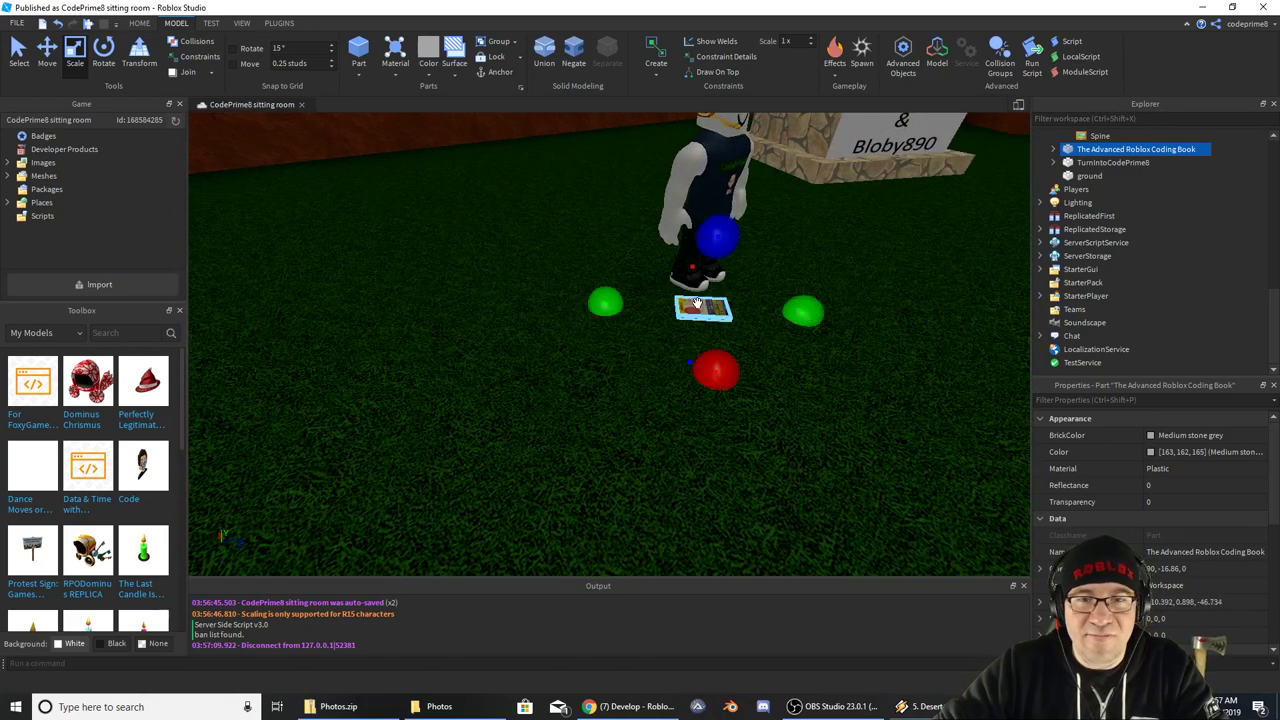
Move the tiny book far away from the standing avatar, to X 103.278 and Z -37.187
{"action": "scroll", "coordinate": [839, 319], "scroll_direction": "up", "scroll_amount": 3}
{"action": "right_click_drag", "start_coordinate": [839, 319], "coordinate": [839, 319]}
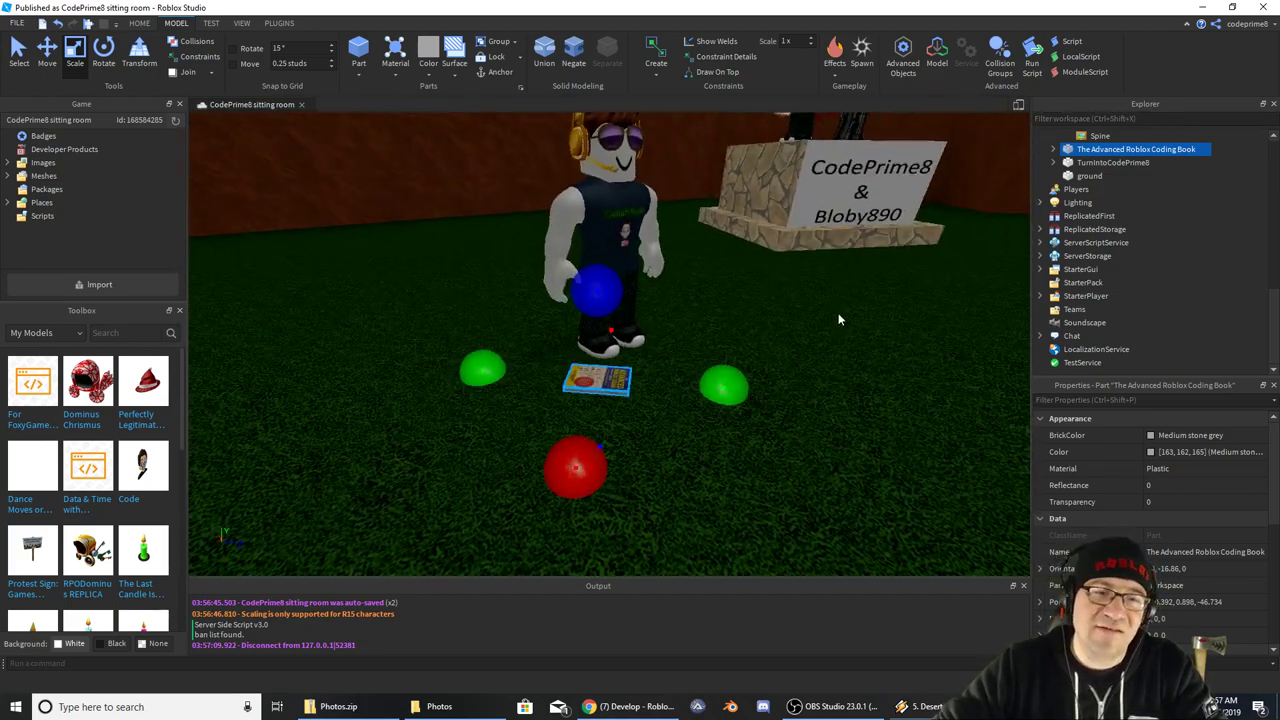
{"action": "right_click_drag", "start_coordinate": [736, 362], "coordinate": [666, 365]}
{"action": "left_click_drag", "start_coordinate": [640, 380], "coordinate": [805, 302]}
Open the script inside the JellyBeanGen part of the JellyBeanTree_Template model and read through its bean-spawning loop
{"action": "right_click_drag", "start_coordinate": [861, 296], "coordinate": [873, 266]}
{"action": "key", "text": "w"}
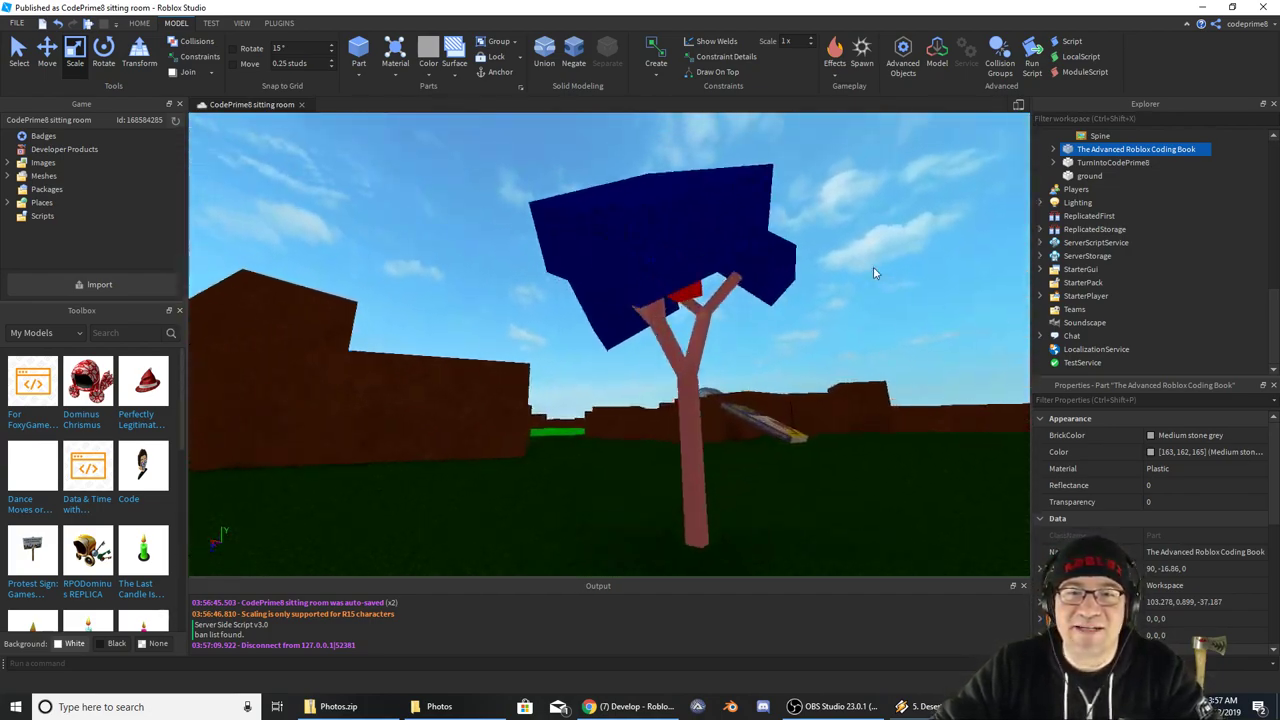
{"action": "key", "text": "d"}
{"action": "left_click", "coordinate": [604, 267]}
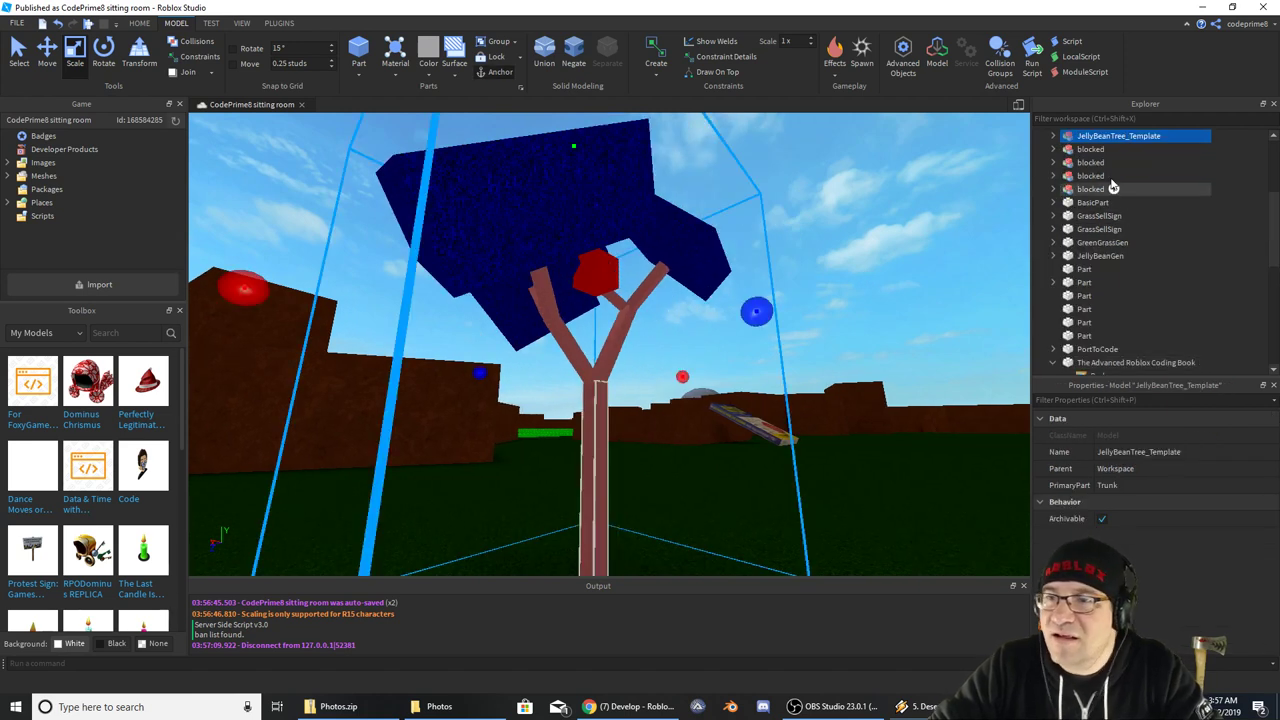
{"action": "left_click", "coordinate": [1053, 136]}
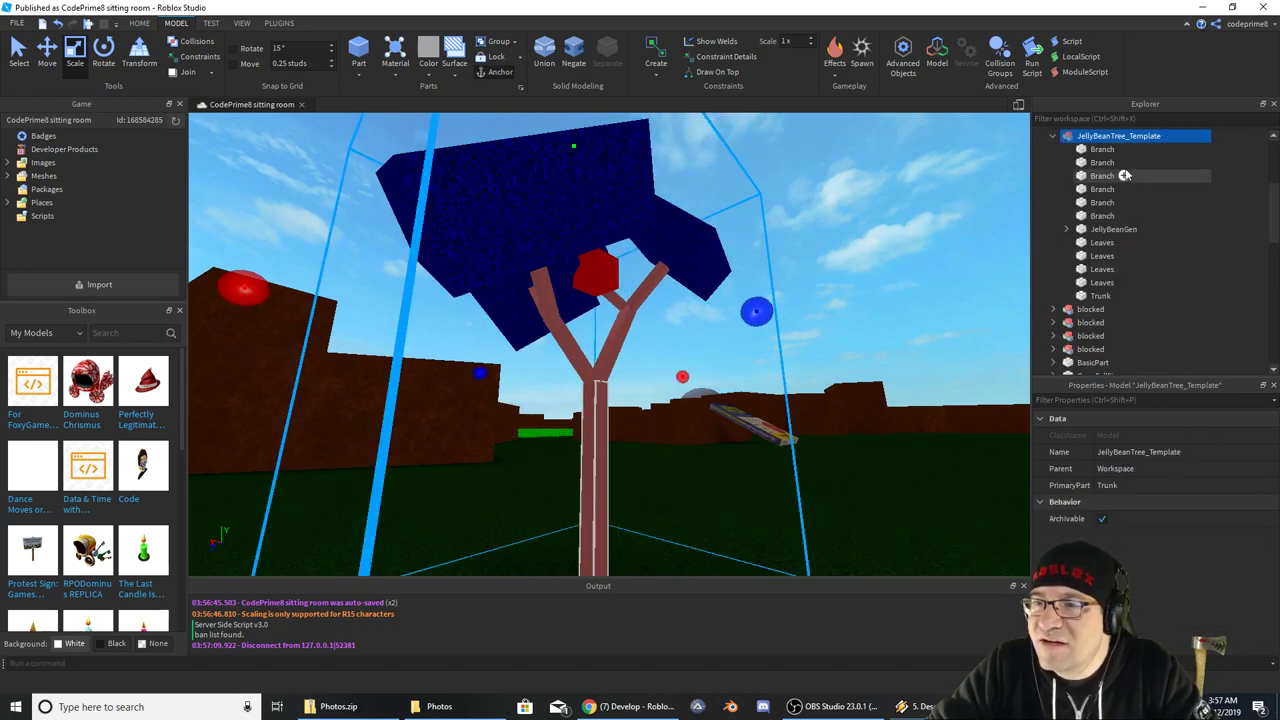
{"action": "left_click", "coordinate": [1080, 229]}
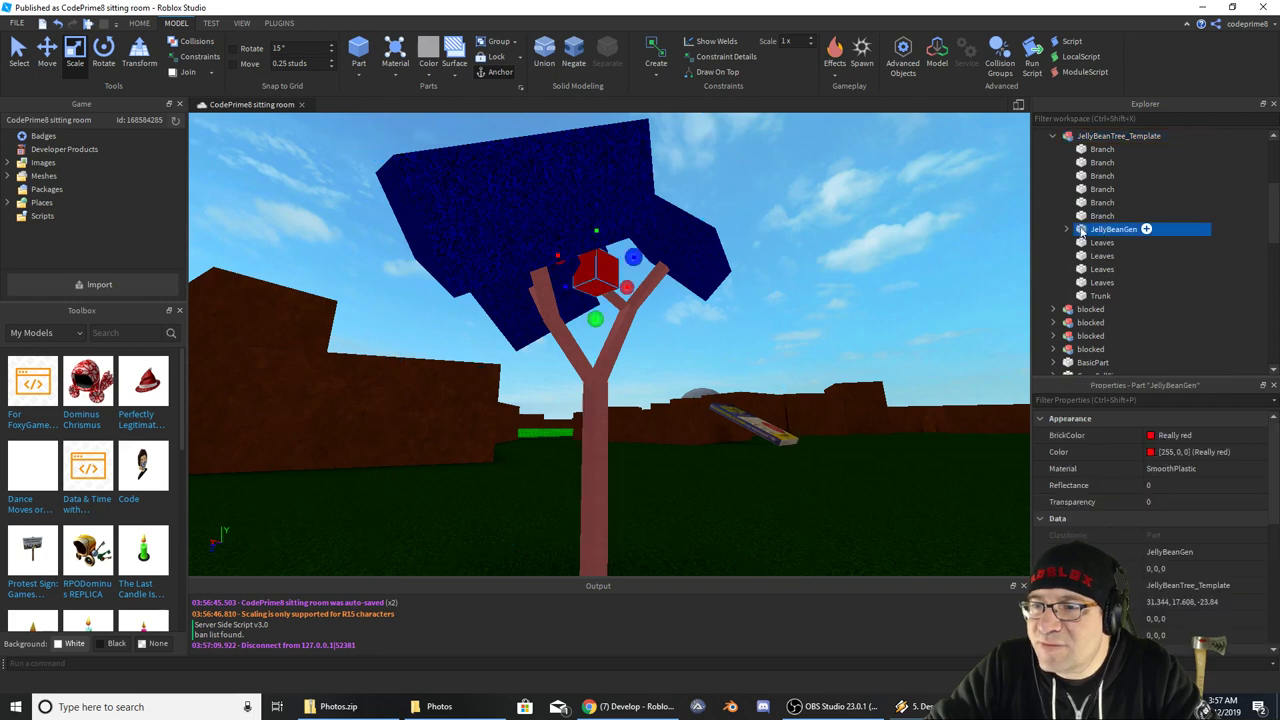
{"action": "double_click", "coordinate": [1112, 243]}
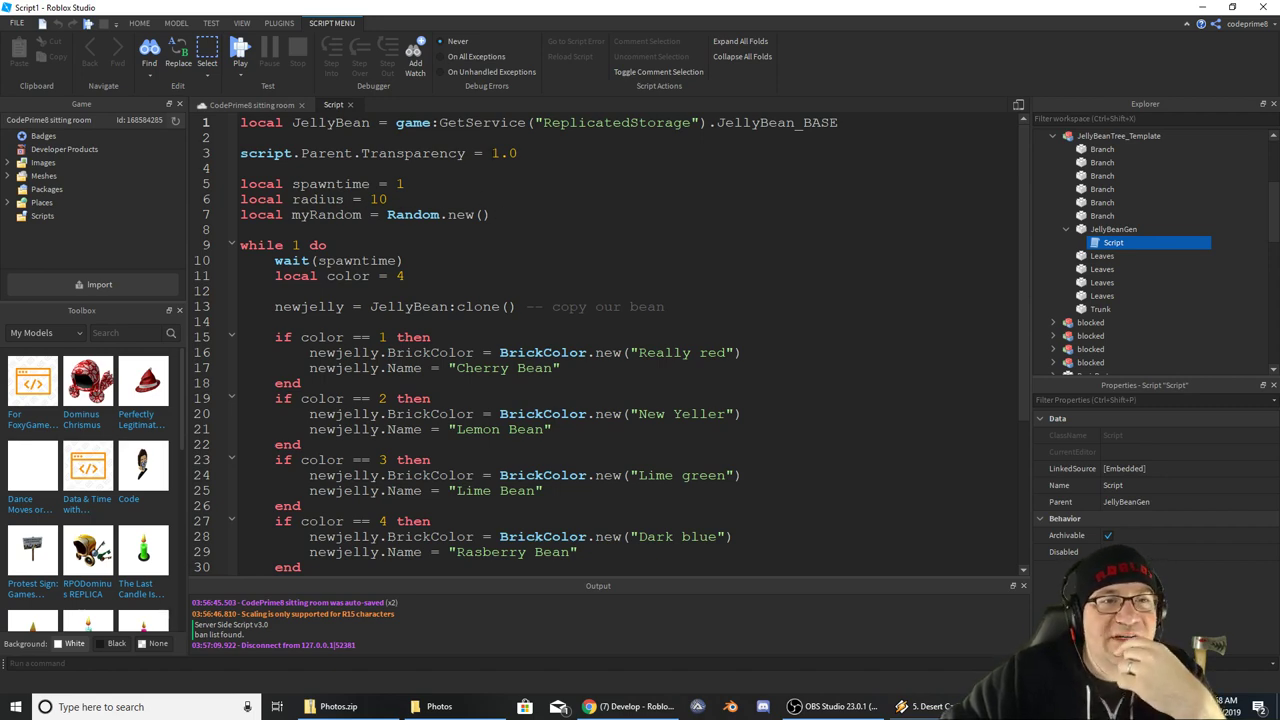
{"action": "scroll", "coordinate": [333, 237], "scroll_direction": "down", "scroll_amount": 5}
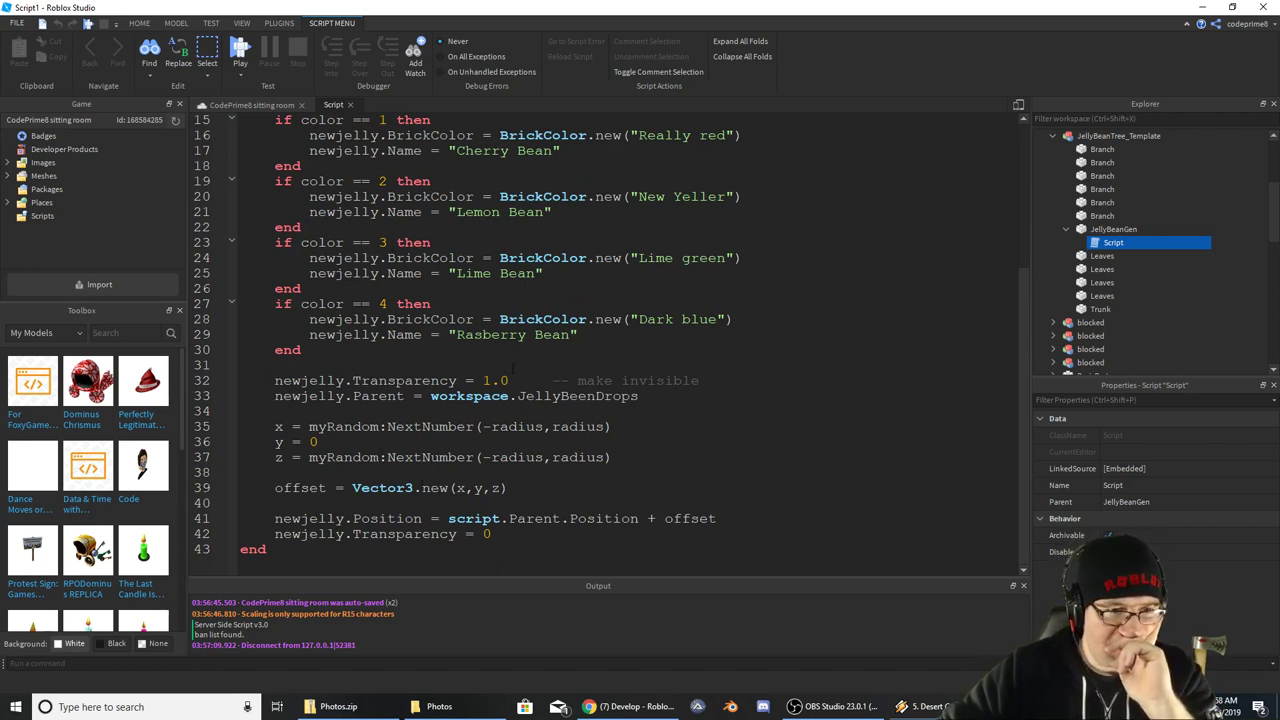
{"action": "scroll", "coordinate": [600, 340], "scroll_direction": "up", "scroll_amount": 2}
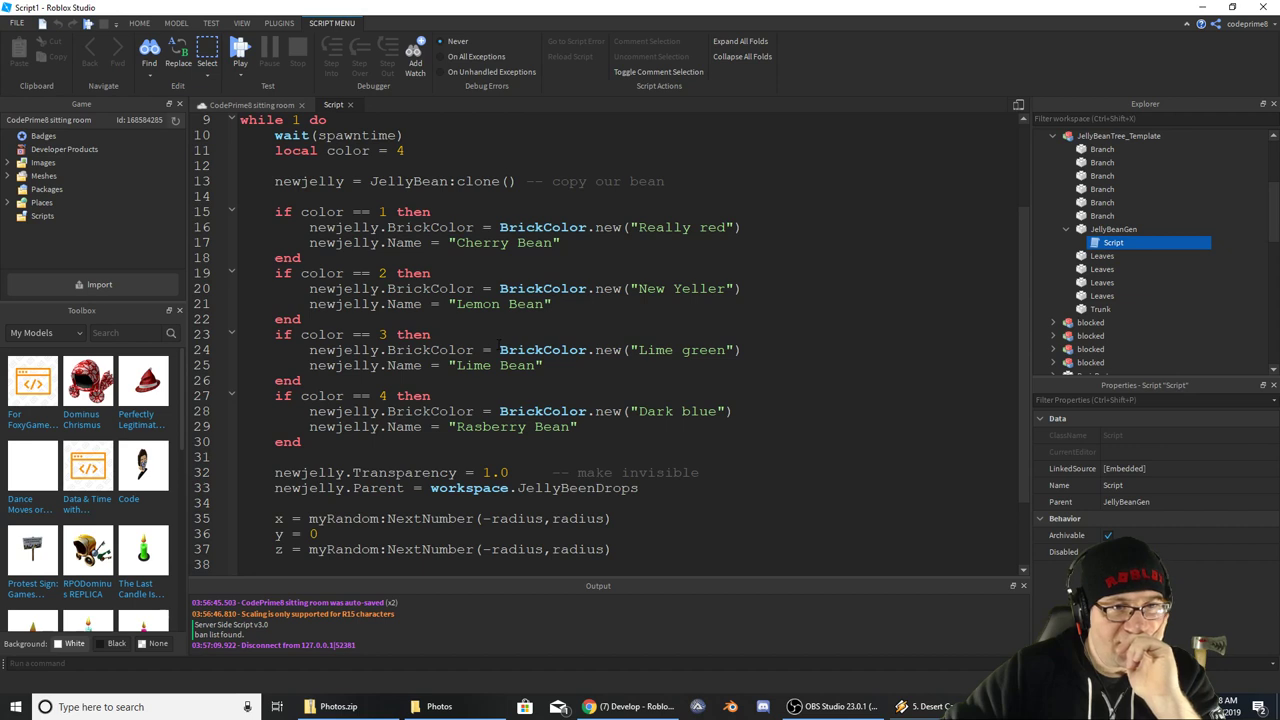
{"action": "scroll", "coordinate": [385, 258], "scroll_direction": "up", "scroll_amount": 1}
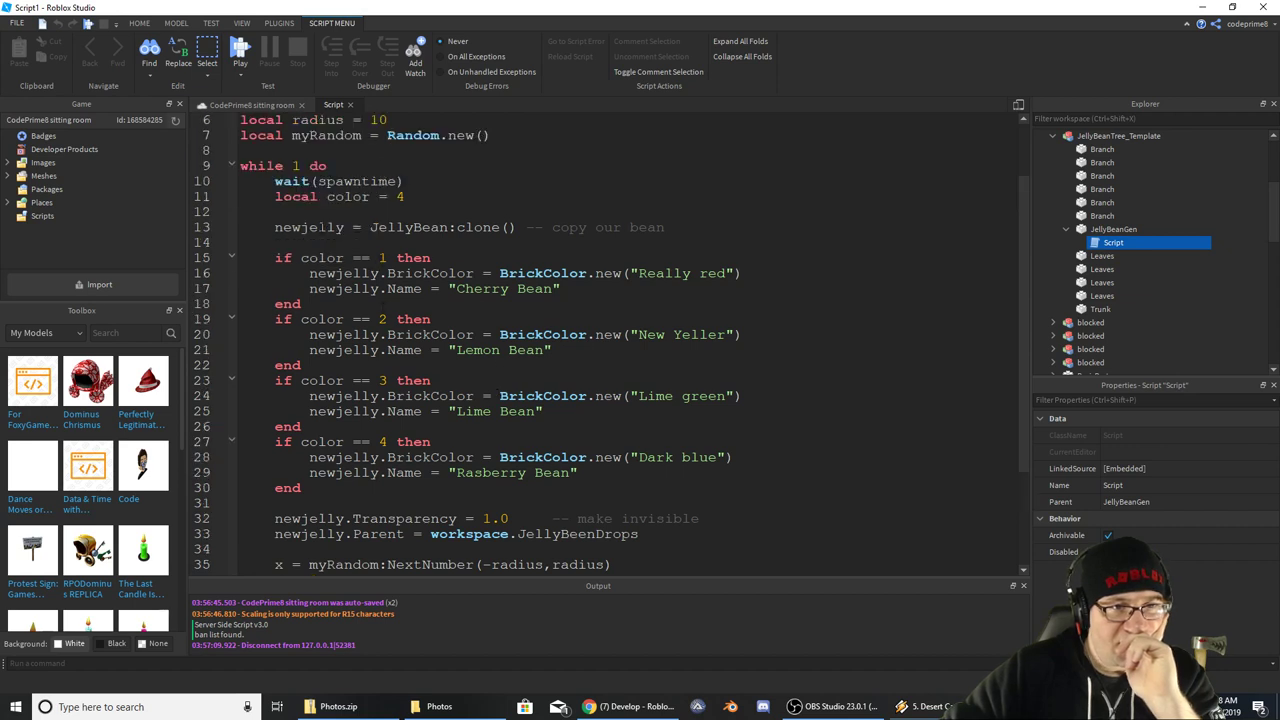
{"action": "scroll", "coordinate": [395, 230], "scroll_direction": "up", "scroll_amount": 2}
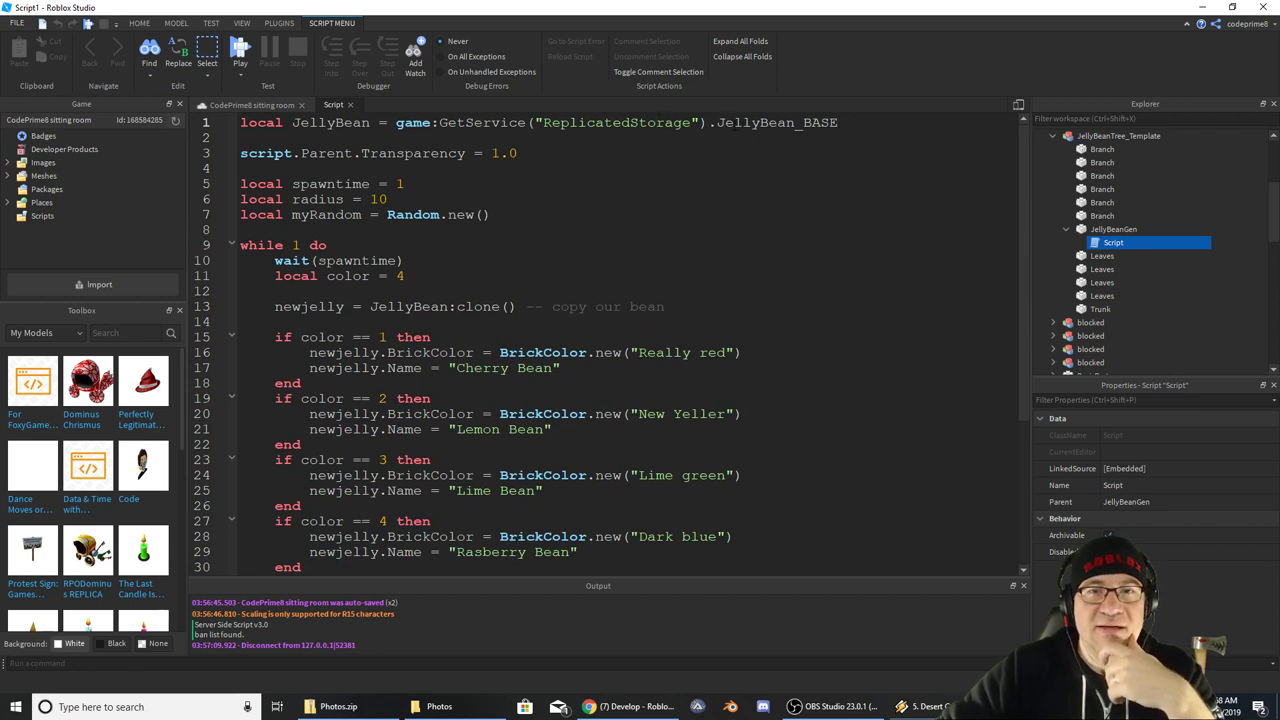
Comment out the script's first line, which fetches JellyBean_BASE from ReplicatedStorage, with "--"
{"action": "left_click_drag", "start_coordinate": [840, 123], "coordinate": [786, 123]}
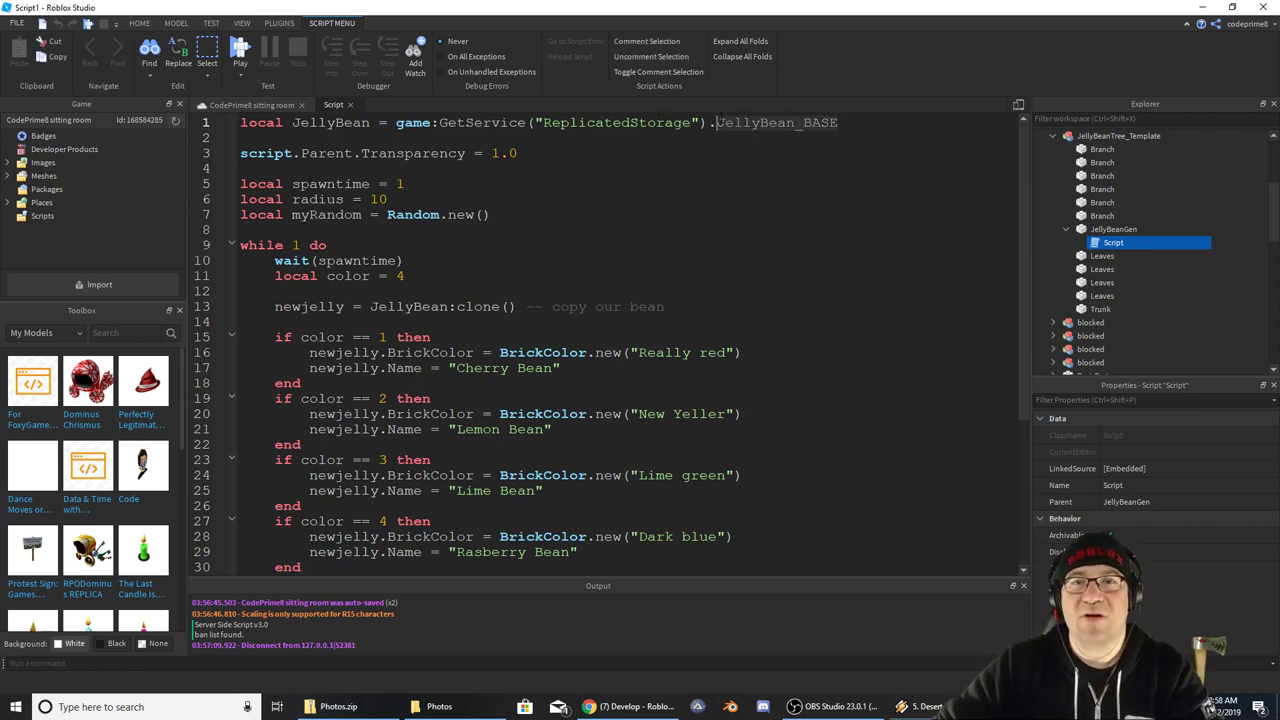
{"action": "left_click", "coordinate": [847, 165]}
{"action": "type", "text": "--"}
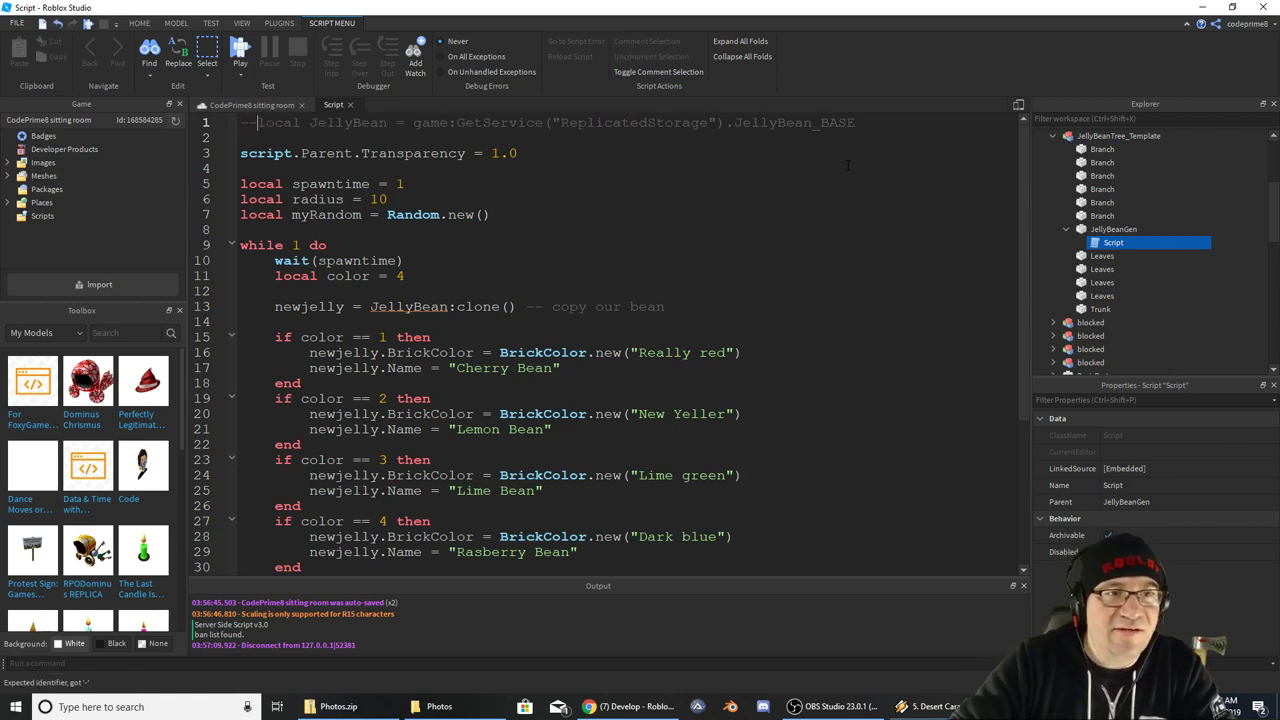
Duplicate the commented JellyBean line onto line 2 as active code, fetching CodeBook from ReplicatedStorage instead of JellyBean_BASE
{"action": "key", "text": "End"}
{"action": "key", "text": "shift+Home"}
{"action": "key", "text": "ctrl+c"}
{"action": "key", "text": "Down"}
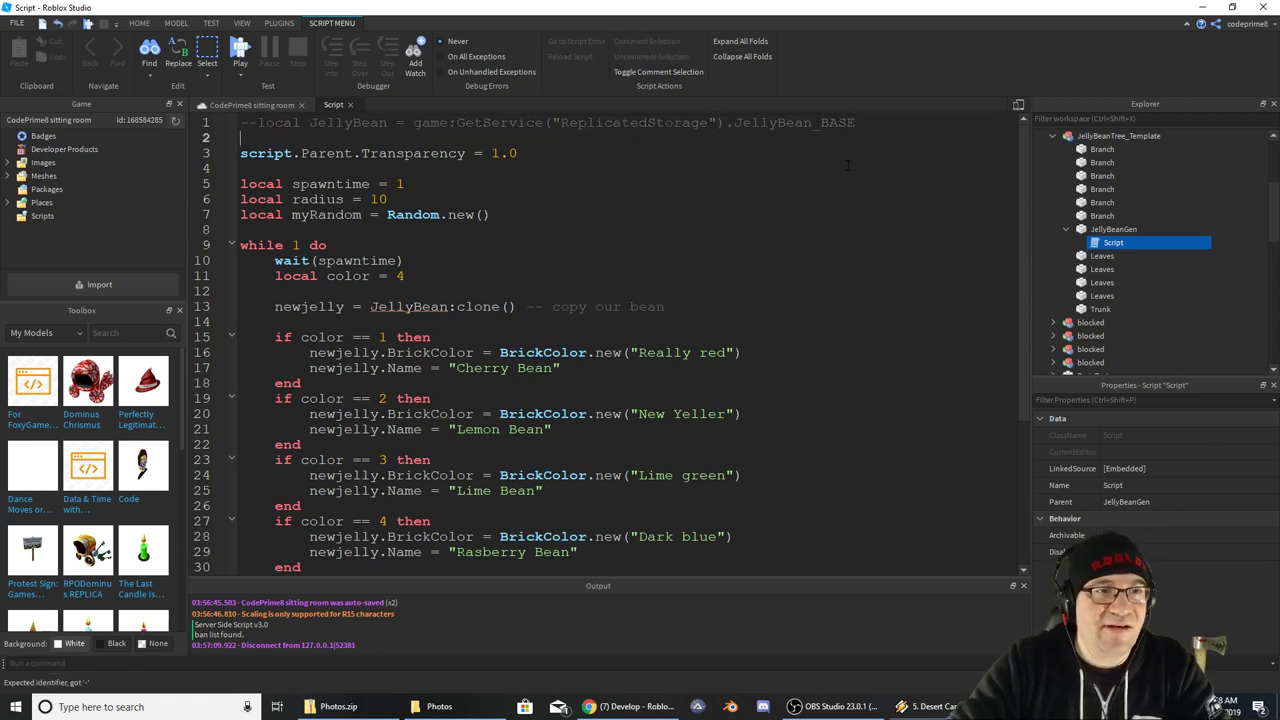
{"action": "key", "text": "ctrl+v"}
{"action": "key", "text": "Delete"}
{"action": "key", "text": "Delete"}
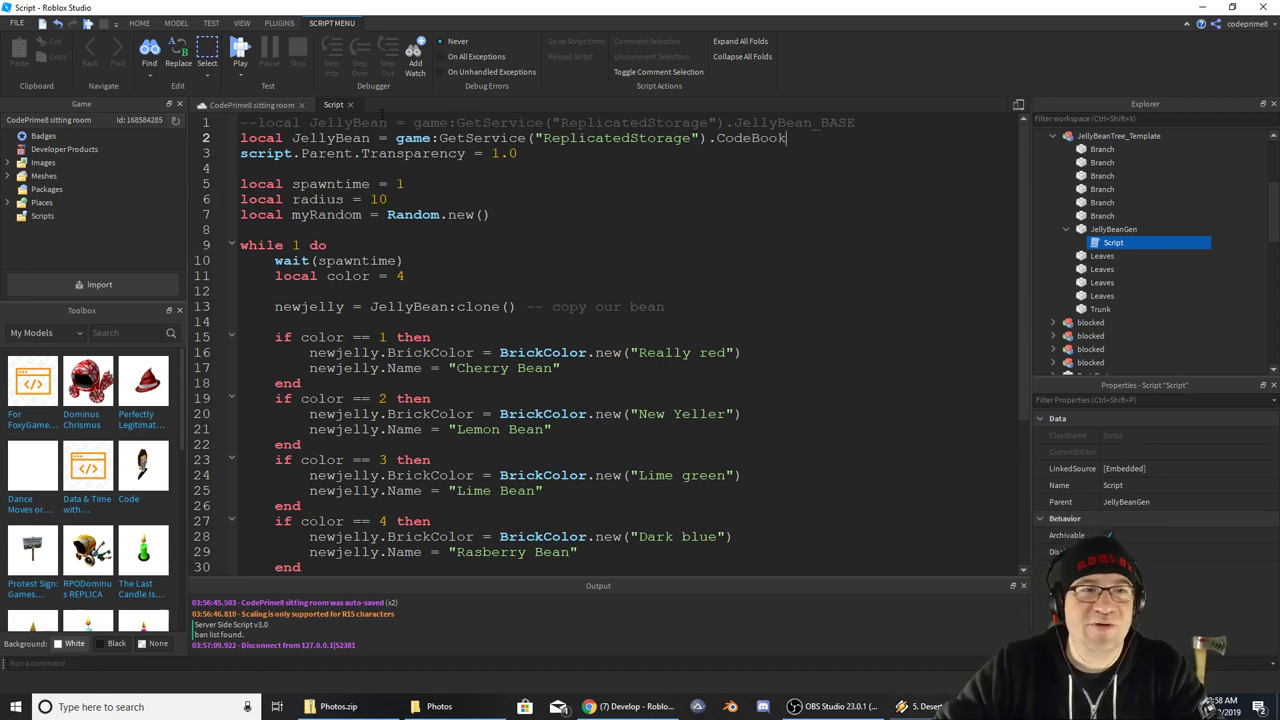
Duplicate the tiny The Advanced Roblox Coding Book part lying on the grass, undoing the copy's accidental move into TurnIntoCodePrime8
{"action": "left_click", "coordinate": [275, 104]}
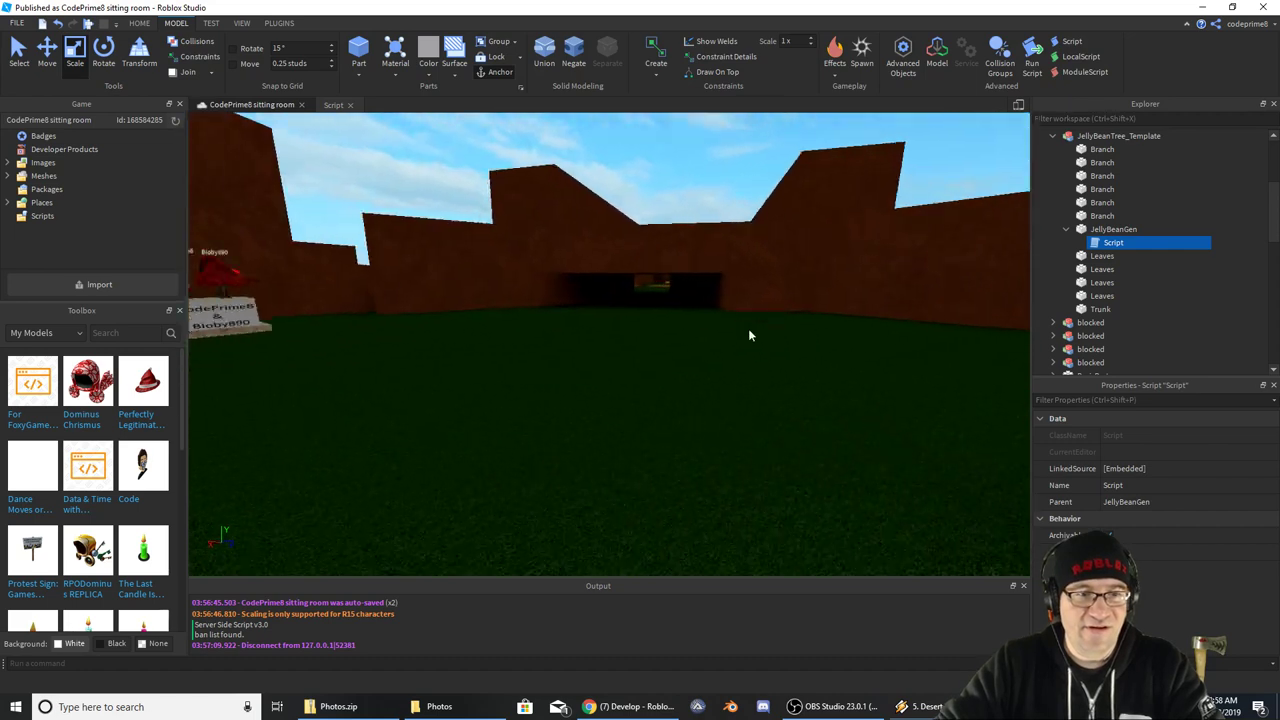
{"action": "key", "text": "w"}
{"action": "right_click_drag", "start_coordinate": [748, 328], "coordinate": [734, 305]}
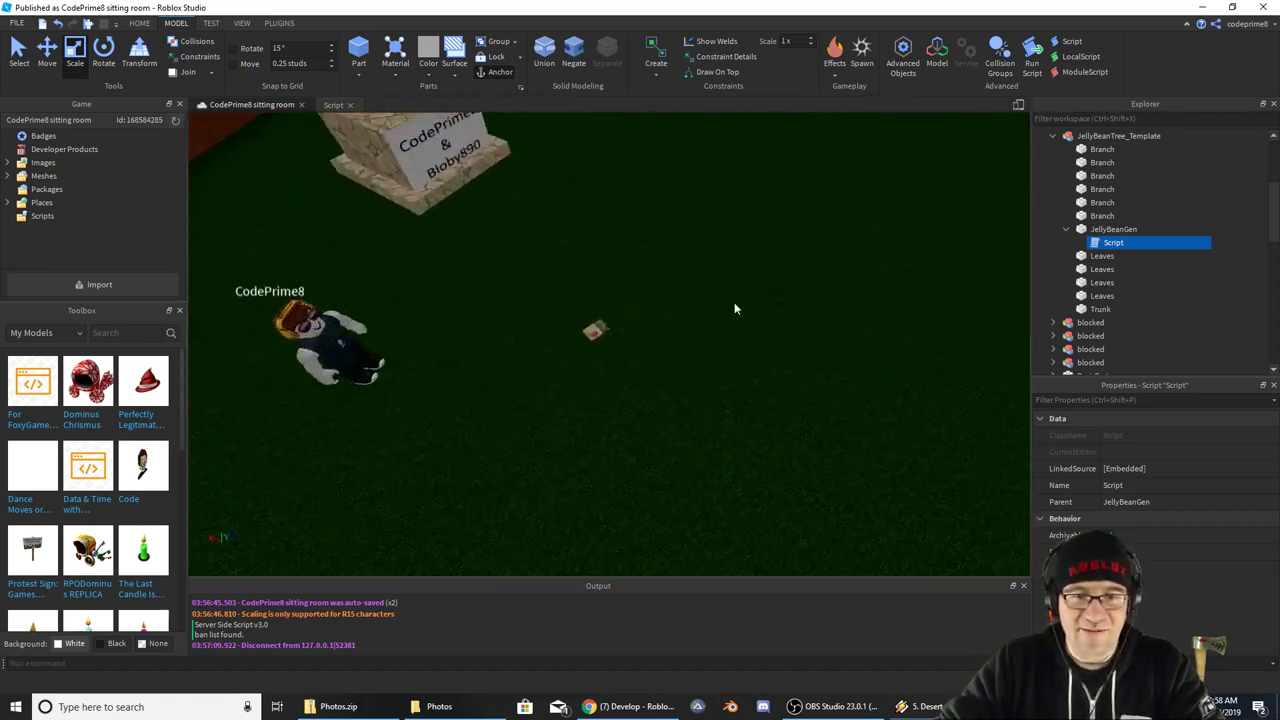
{"action": "left_click", "coordinate": [600, 316]}
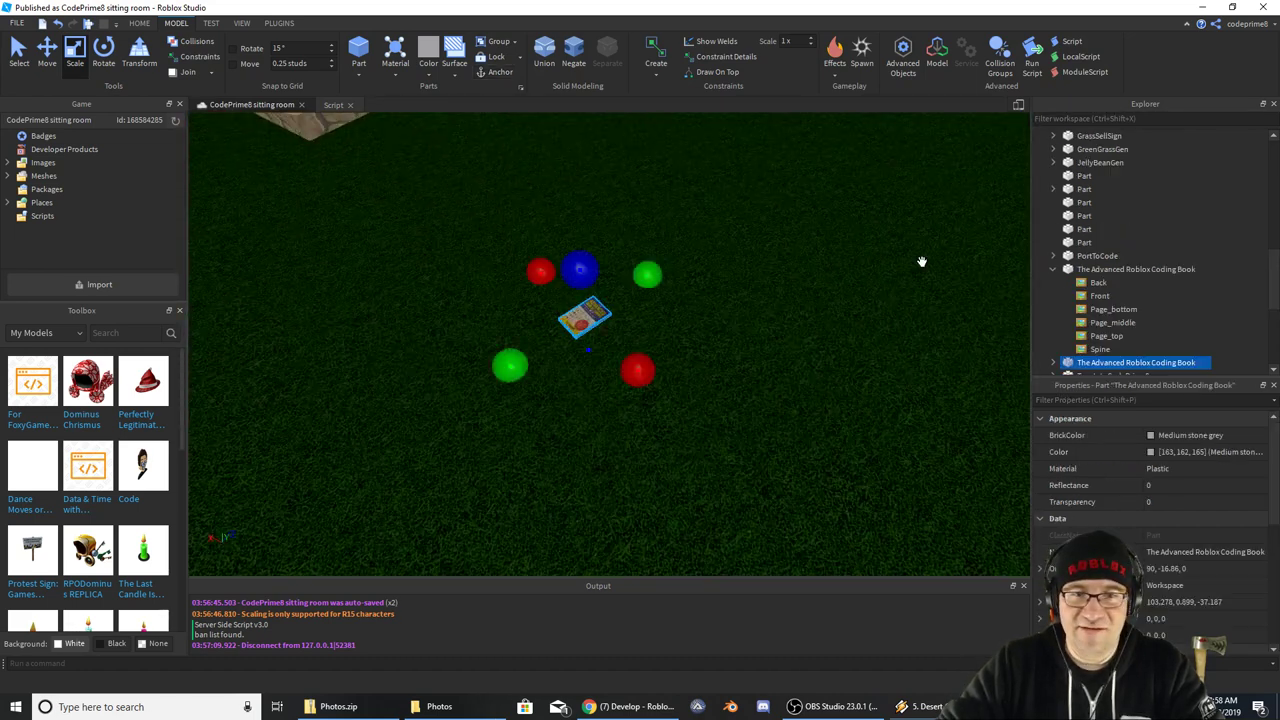
{"action": "right_click", "coordinate": [1090, 365]}
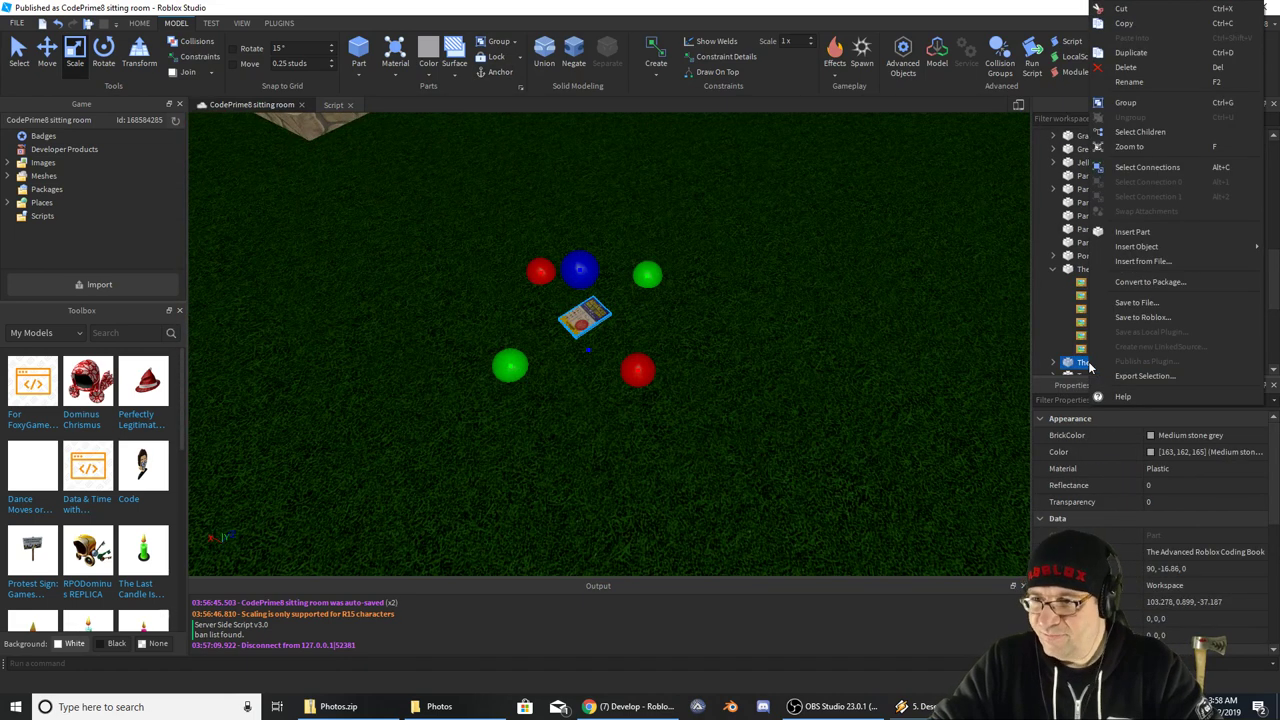
{"action": "left_click", "coordinate": [1165, 53]}
{"action": "left_click_drag", "start_coordinate": [1120, 366], "coordinate": [1146, 333]}
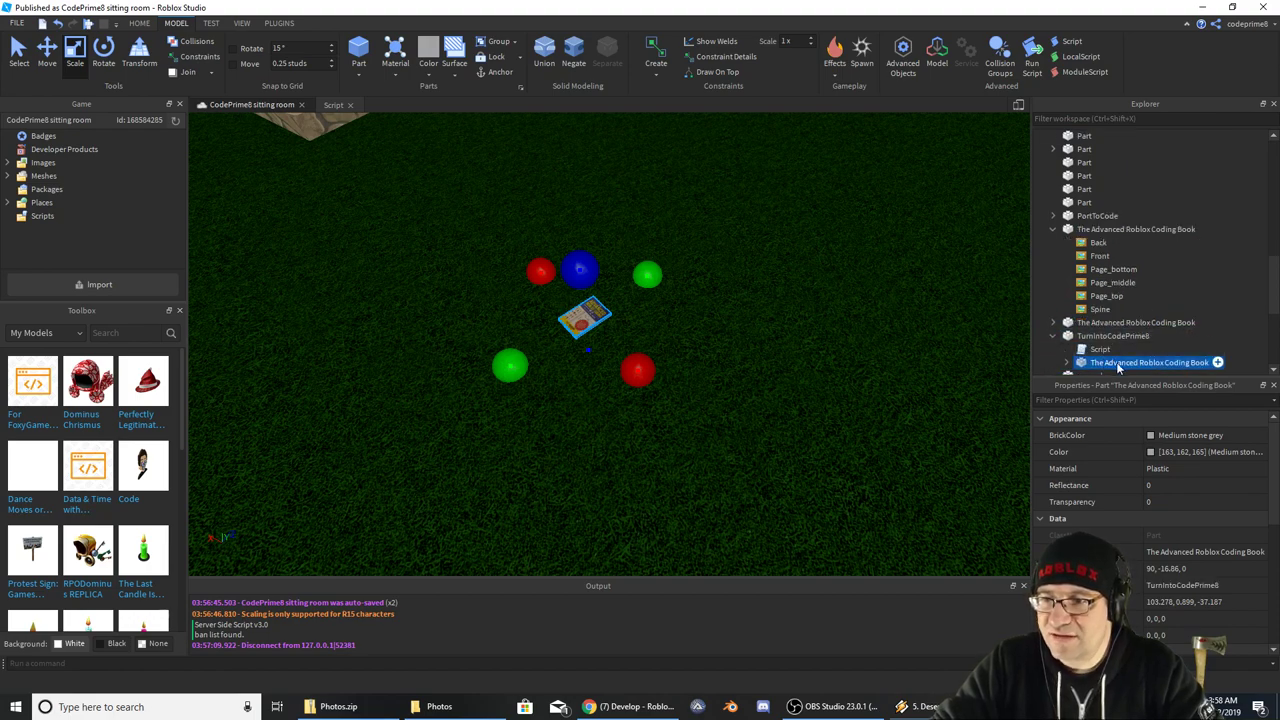
{"action": "key", "text": "ctrl+z"}
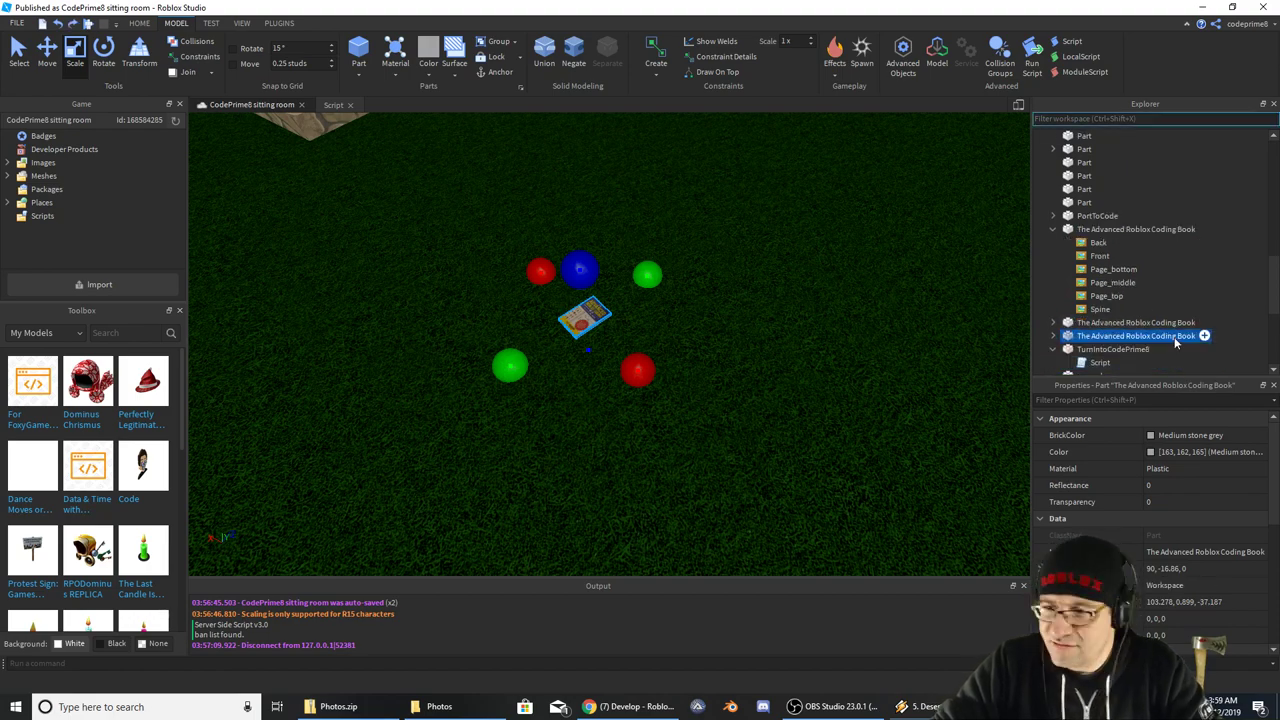
Cut the duplicated book part out of the Workspace and paste it into ReplicatedStorage
{"action": "right_click", "coordinate": [1113, 340]}
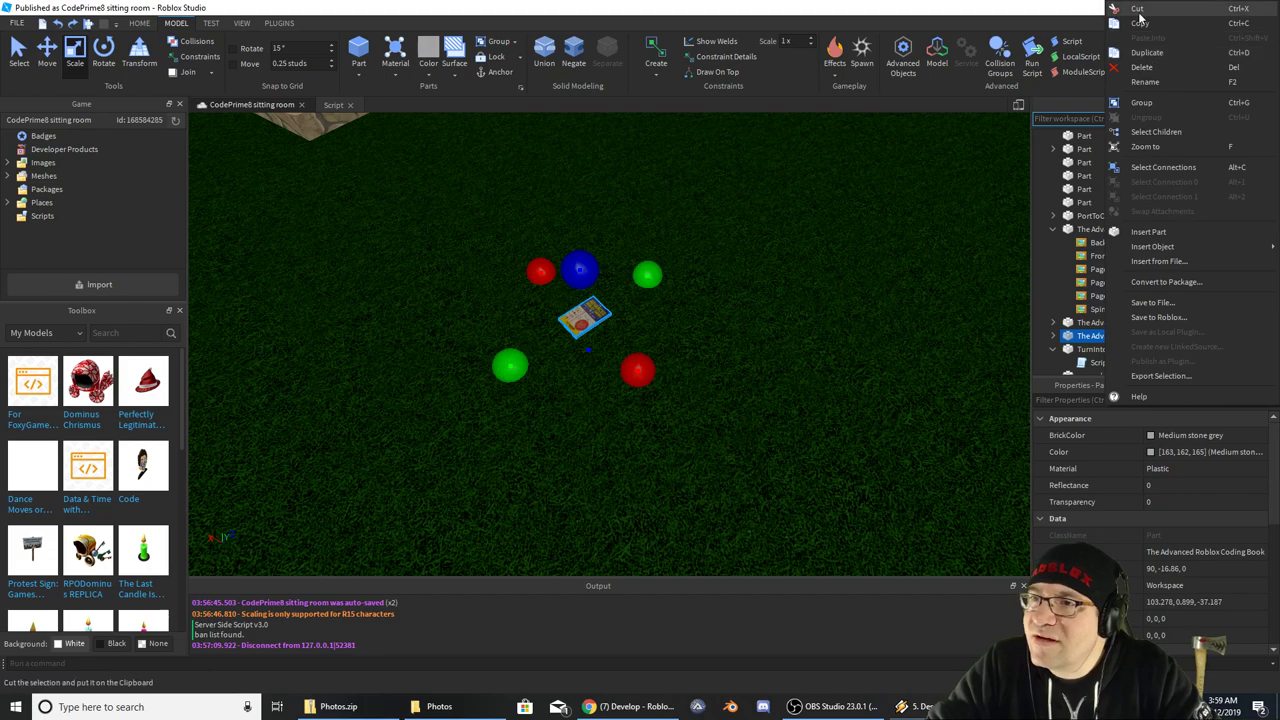
{"action": "left_click", "coordinate": [1143, 67]}
{"action": "scroll", "coordinate": [1130, 266], "scroll_direction": "down", "scroll_amount": 5}
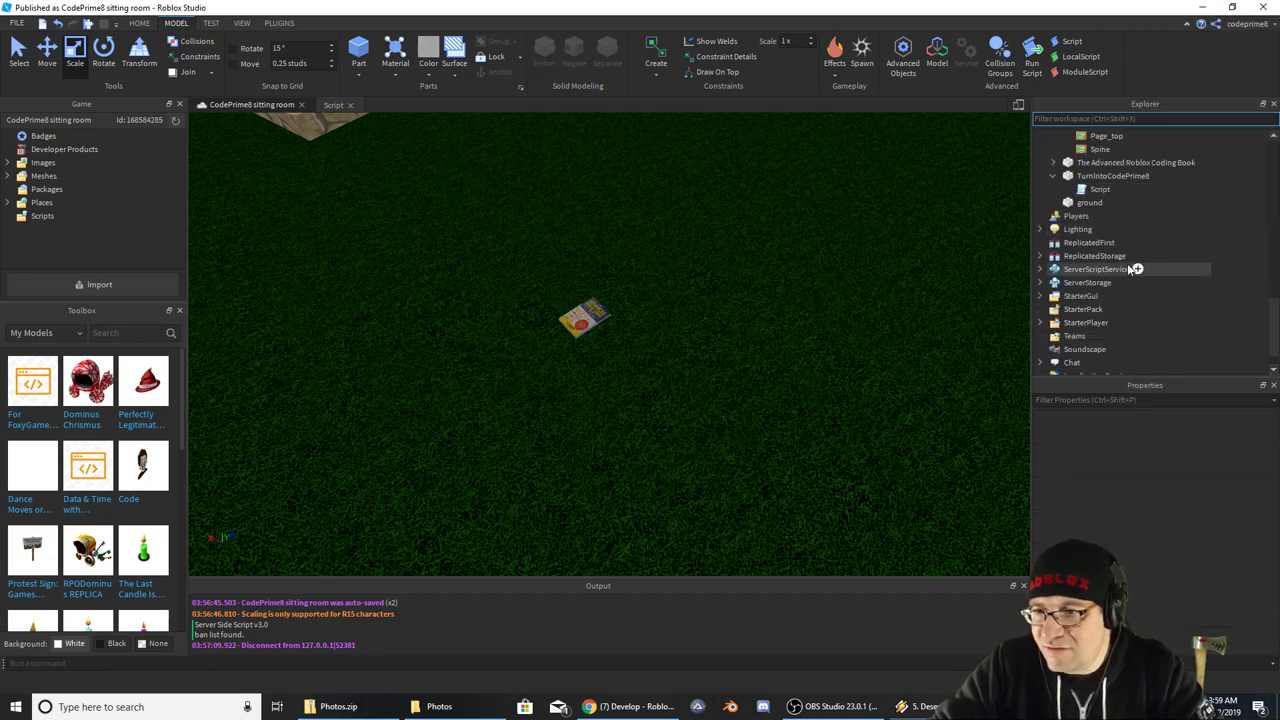
{"action": "left_click", "coordinate": [1136, 256]}
{"action": "left_click", "coordinate": [1057, 257]}
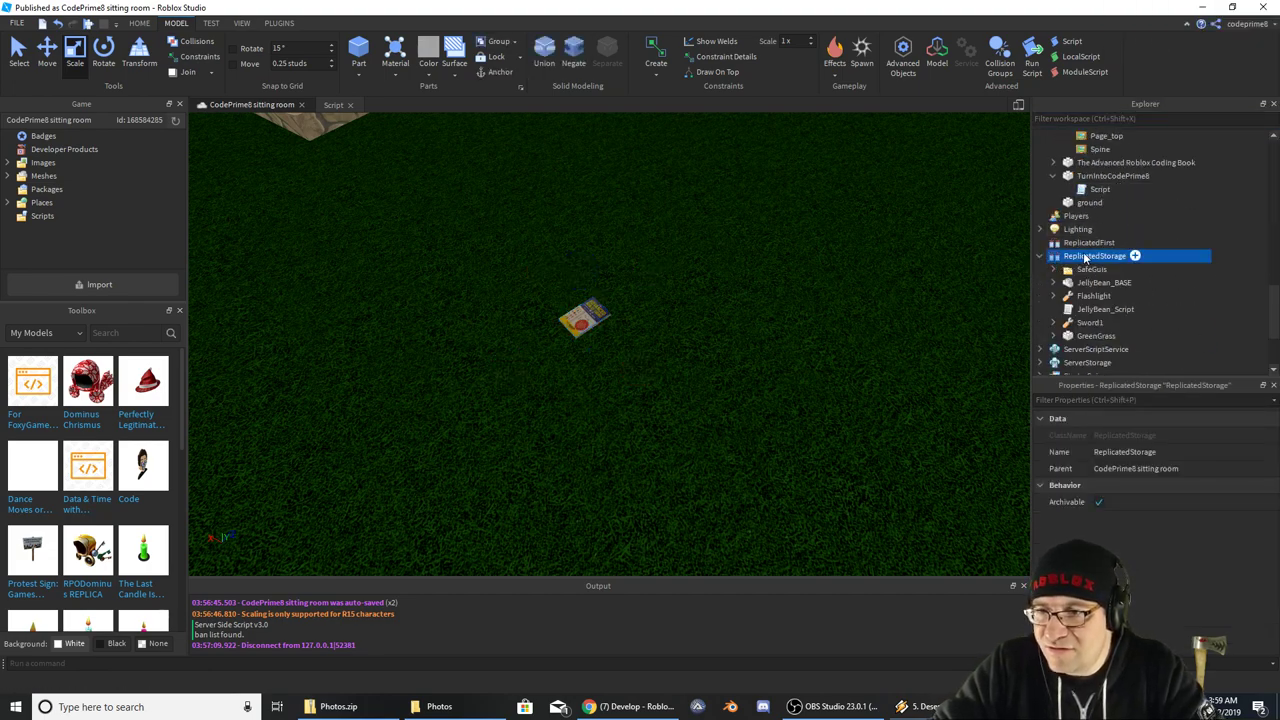
{"action": "right_click", "coordinate": [1087, 258]}
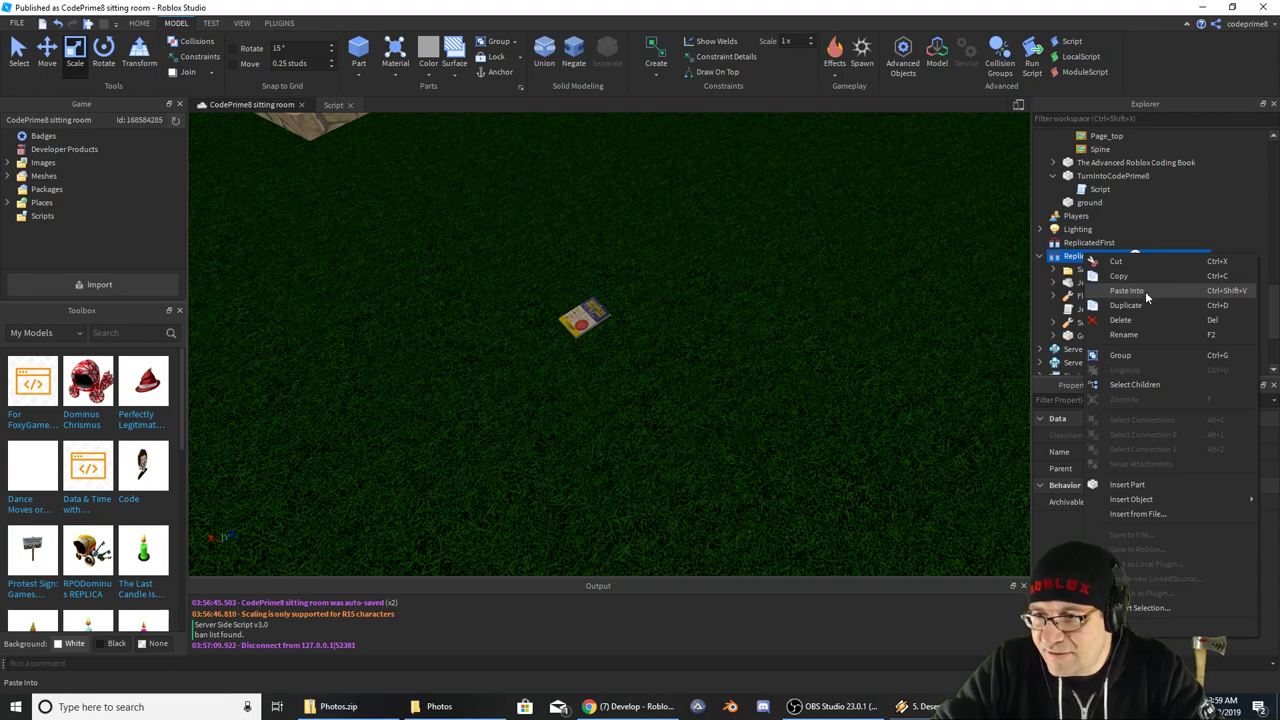
{"action": "left_click", "coordinate": [1127, 290]}
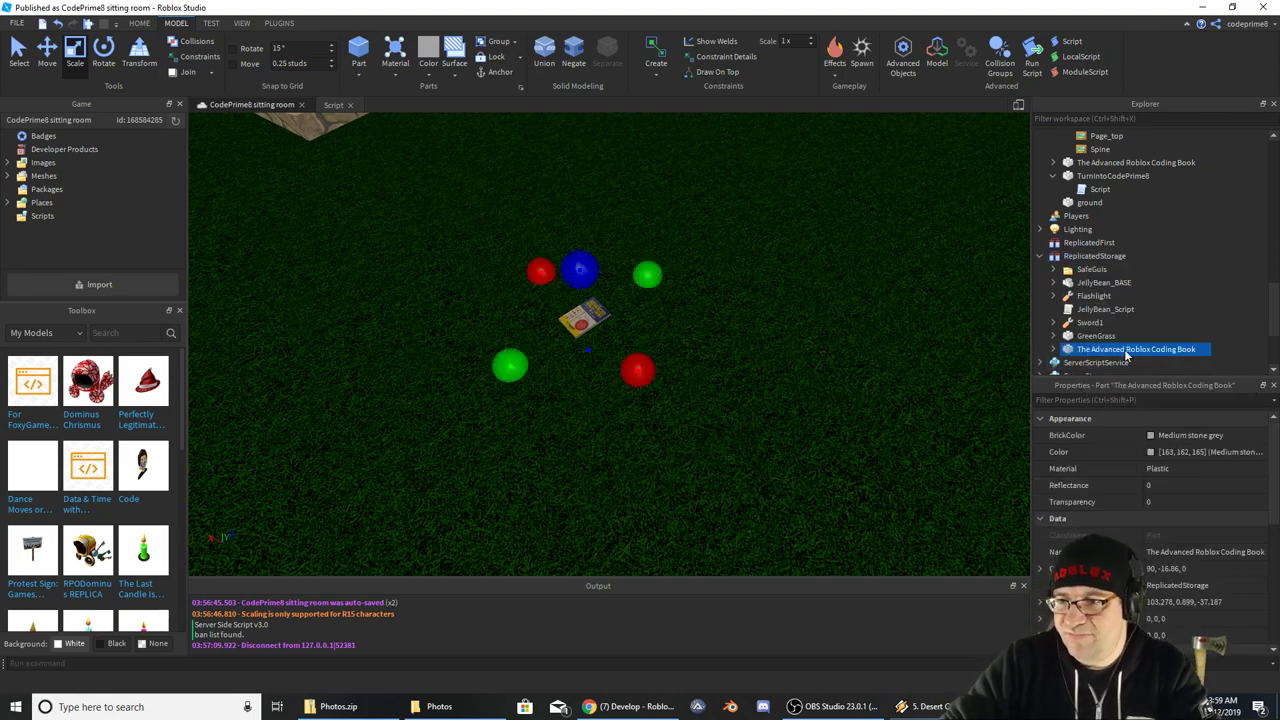
Rename the book copy in ReplicatedStorage as CodeBook and clear the selection
{"action": "key", "text": "F2"}
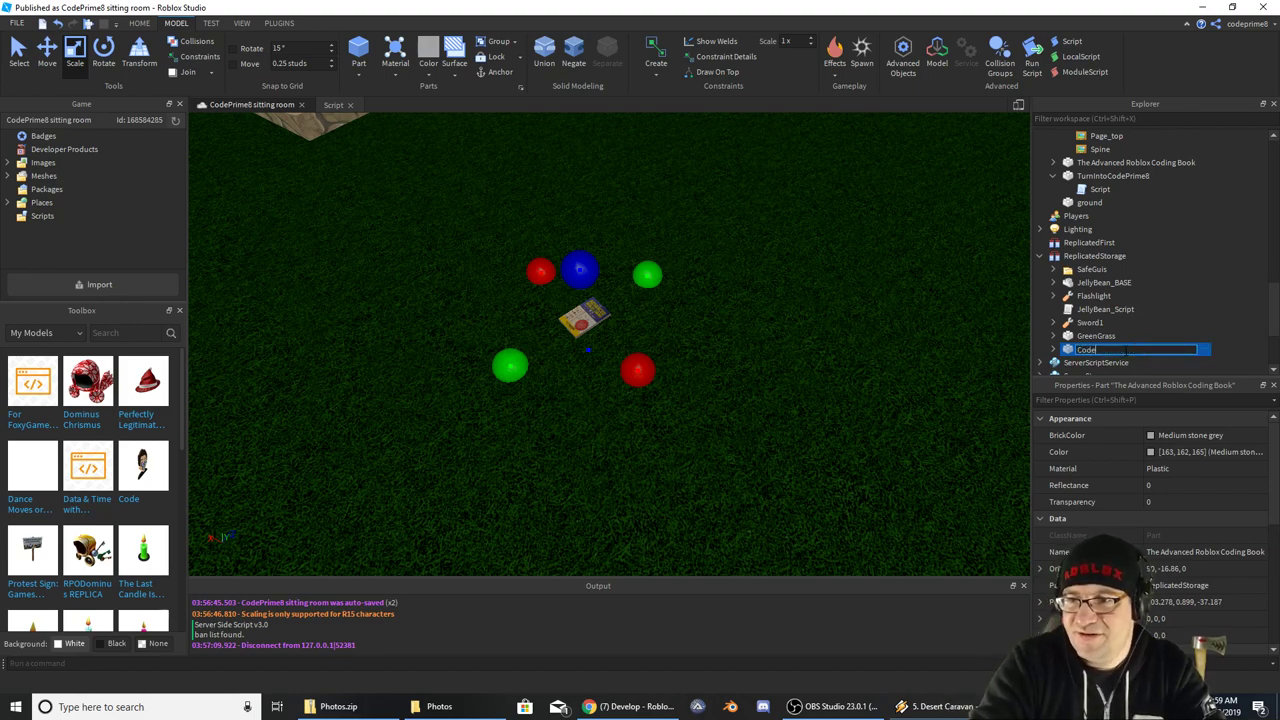
{"action": "type", "text": "CodeBook"}
{"action": "key", "text": "Return"}
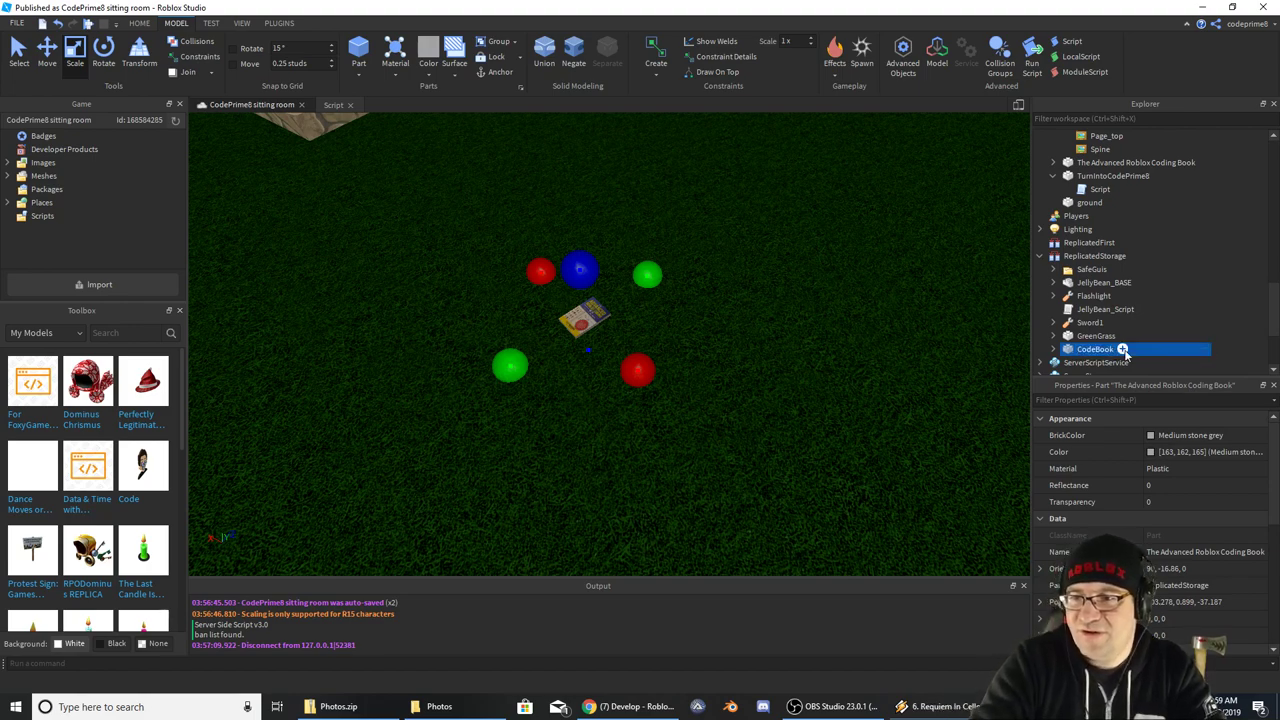
{"action": "left_click", "coordinate": [843, 300]}
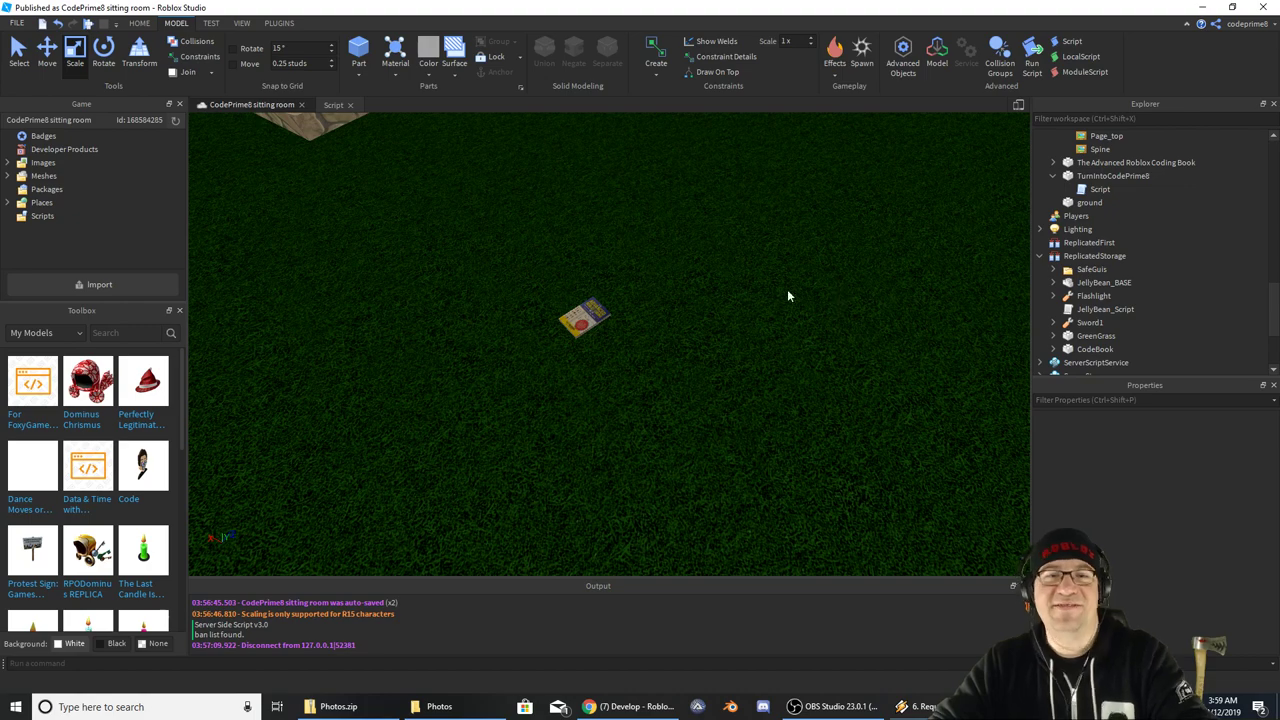
Start a play test and walk the avatar up to the jelly bean tree to inspect what spawns around its trunk
{"action": "key", "text": "F5"}
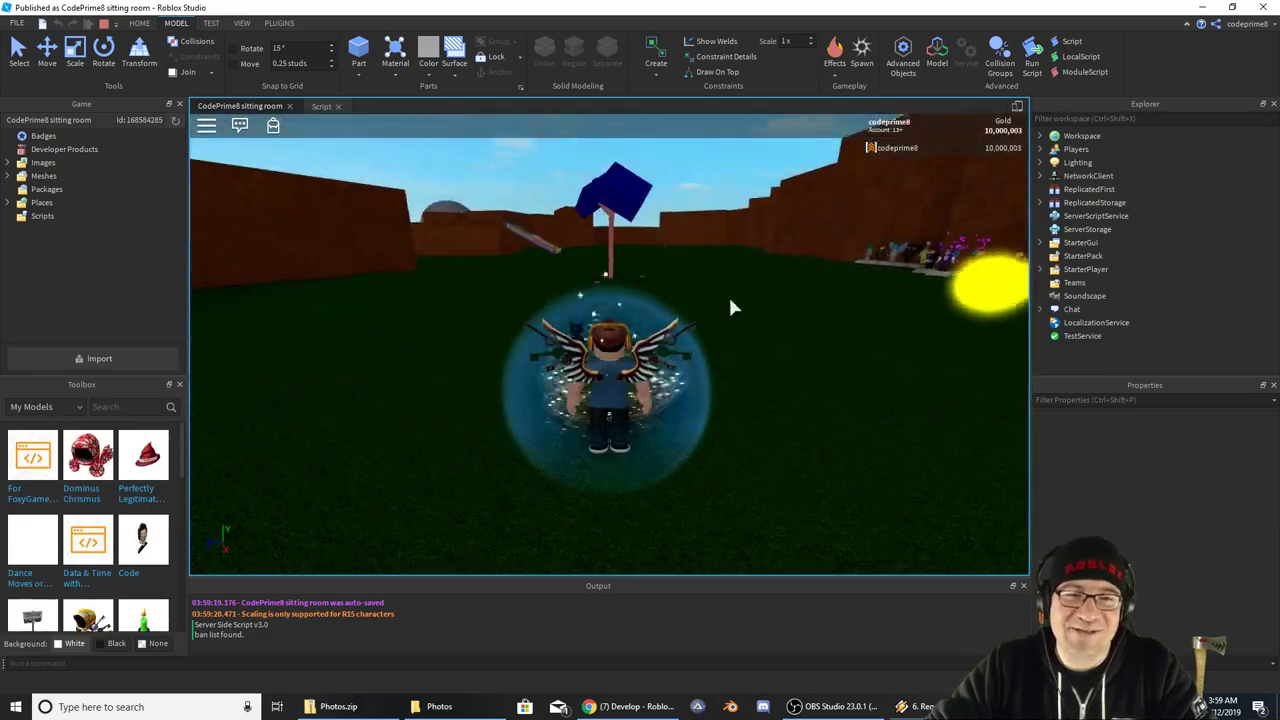
{"action": "key", "text": "w"}
{"action": "scroll", "coordinate": [730, 300], "scroll_direction": "up", "scroll_amount": 5}
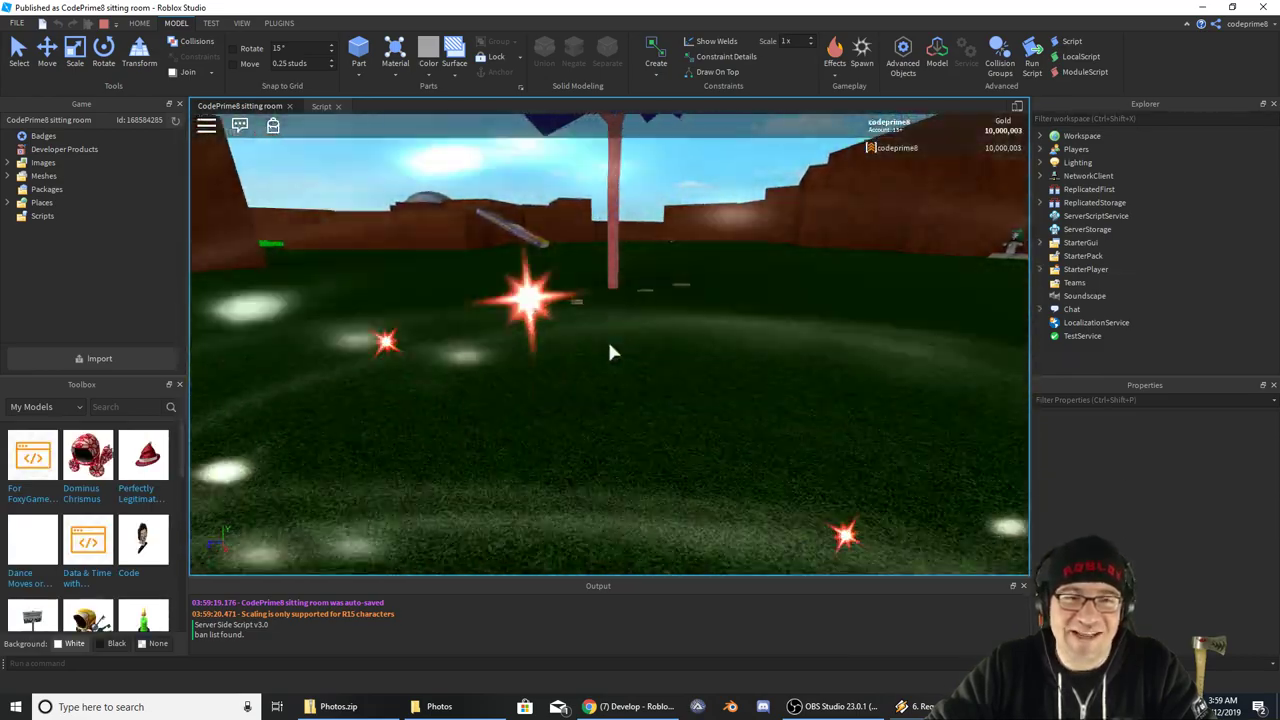
{"action": "key", "text": "w"}
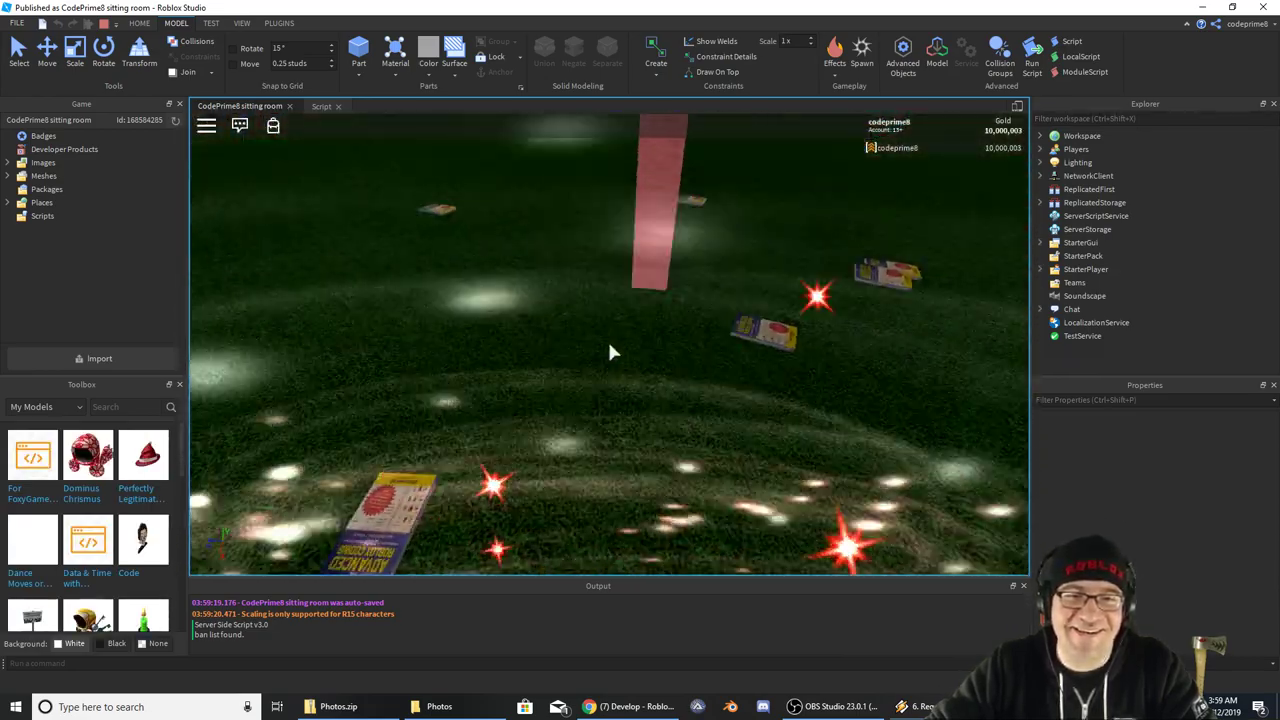
{"action": "key", "text": "w"}
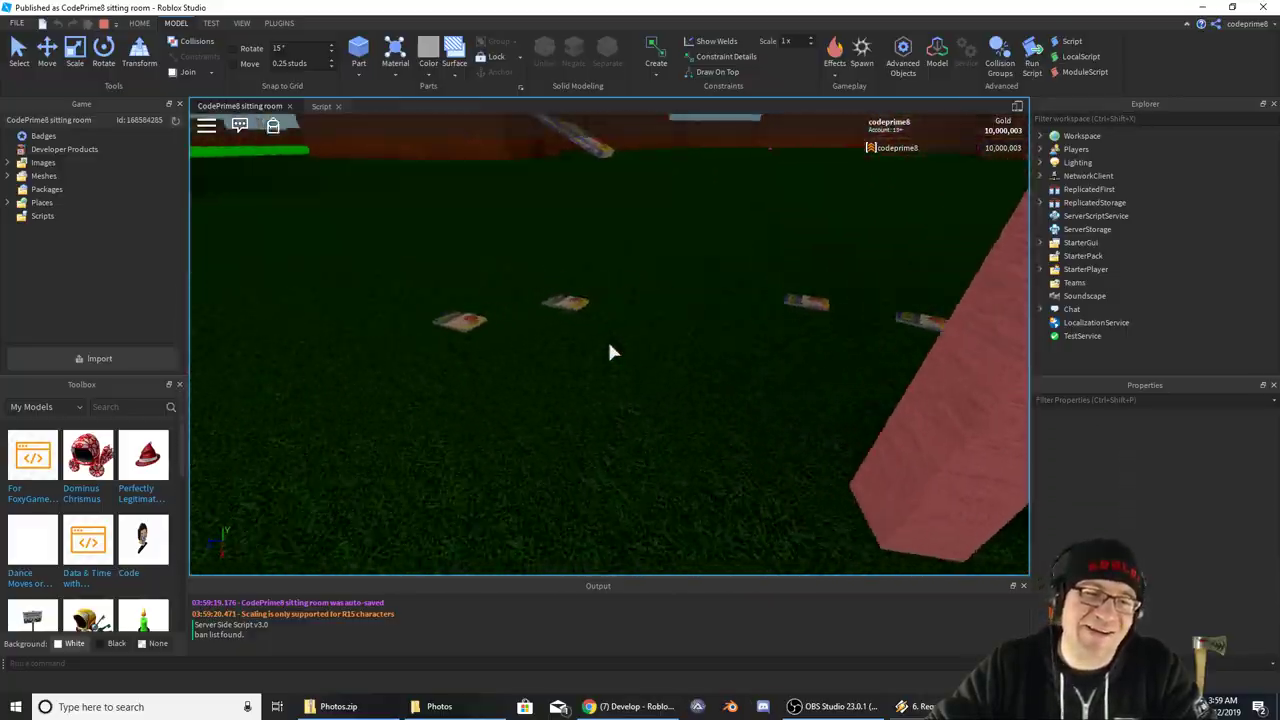
{"action": "key", "text": "w"}
{"action": "key", "text": "a"}
{"action": "key", "text": "a"}
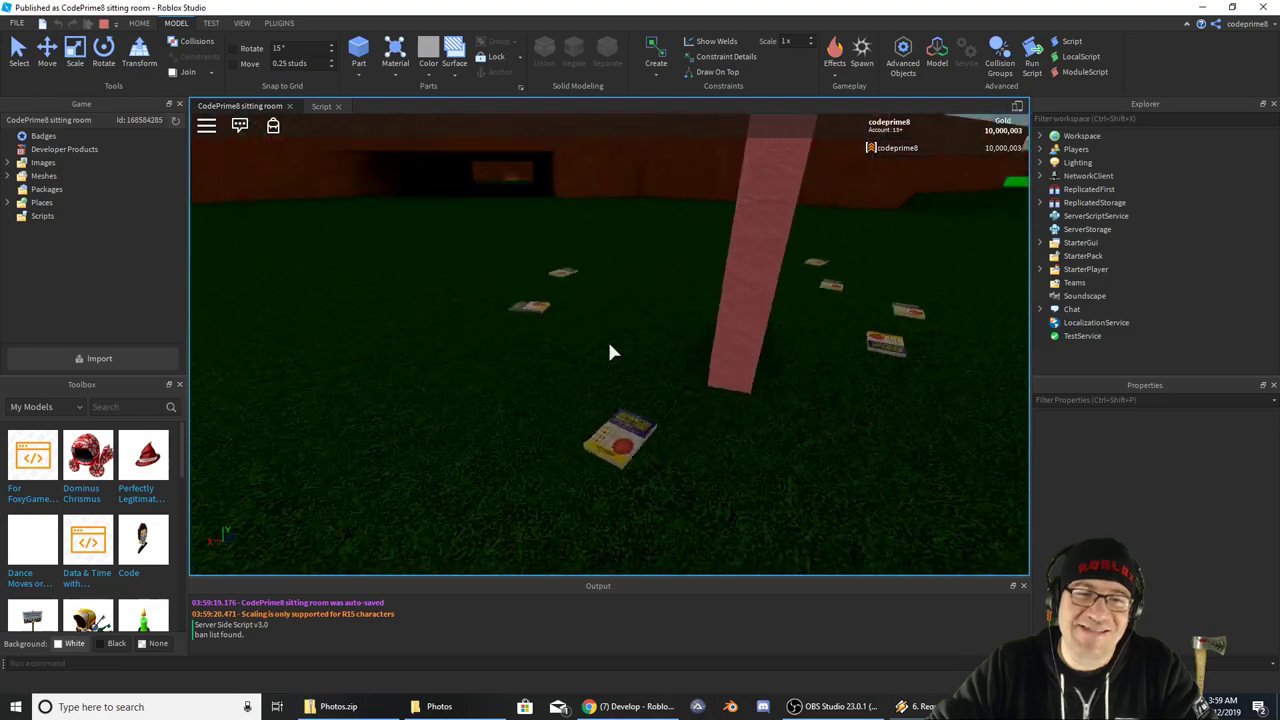
{"action": "key", "text": "s"}
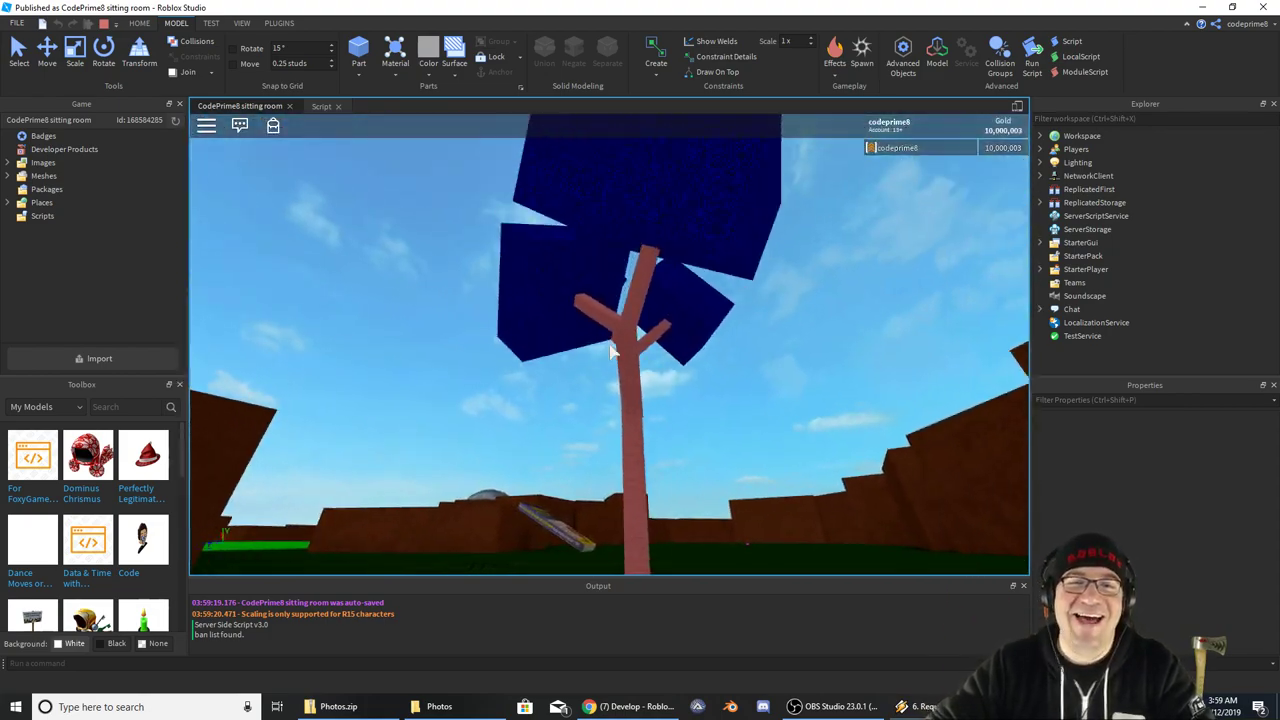
Walk the avatar around the tree in third-person view to check how the spawned books spread over the grass
{"action": "scroll", "coordinate": [609, 345], "scroll_direction": "down", "scroll_amount": 3}
{"action": "key", "text": "w"}
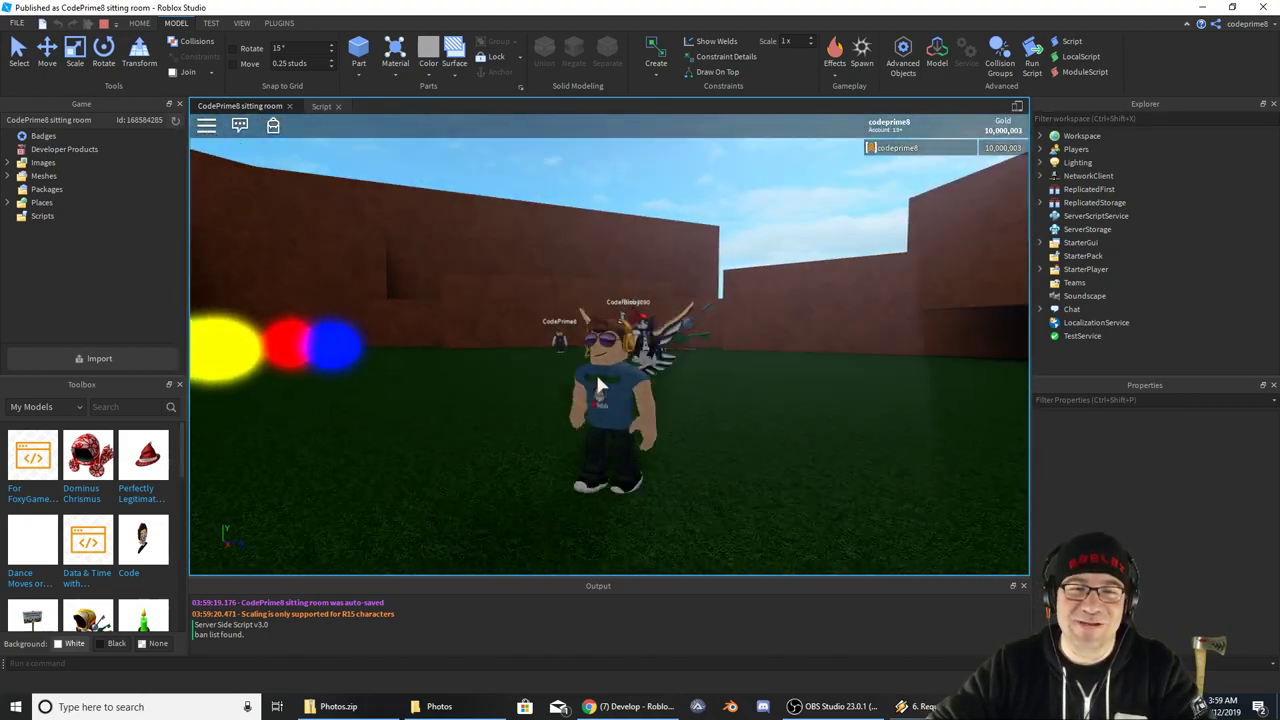
{"action": "key", "text": "d"}
{"action": "key", "text": "s"}
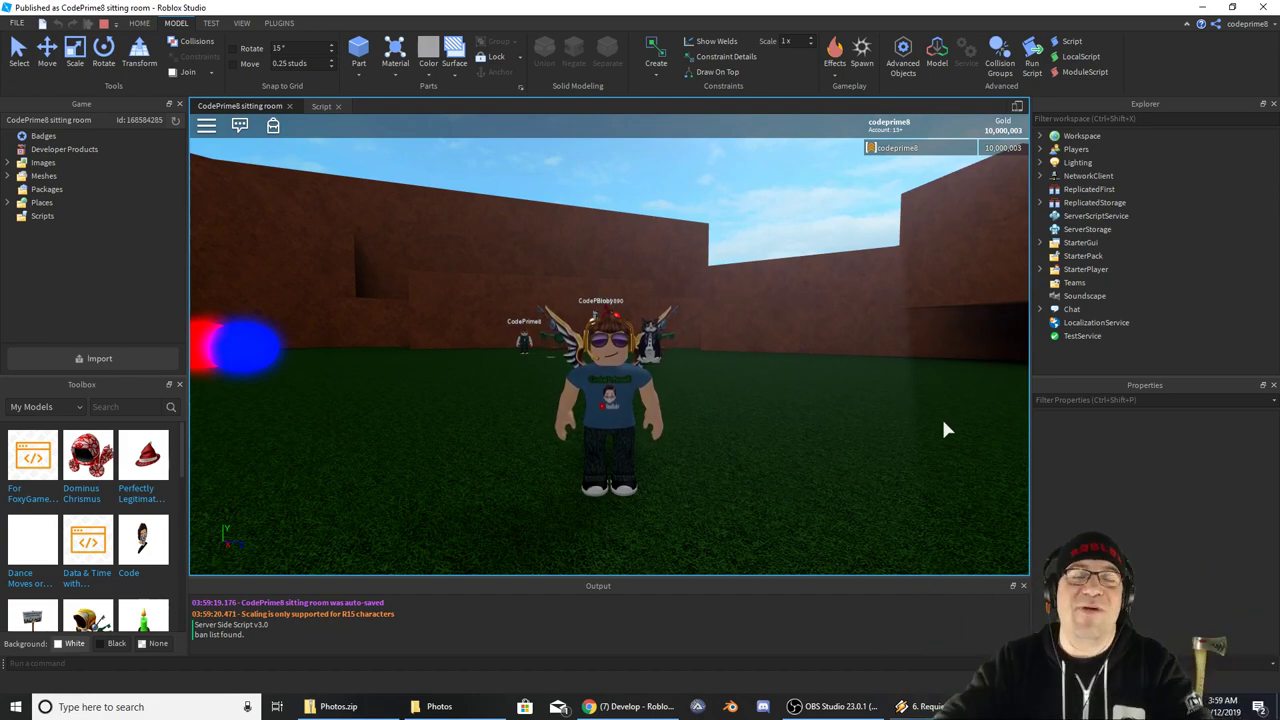
{"action": "right_click_drag", "start_coordinate": [897, 389], "coordinate": [868, 395]}
{"action": "key", "text": "w"}
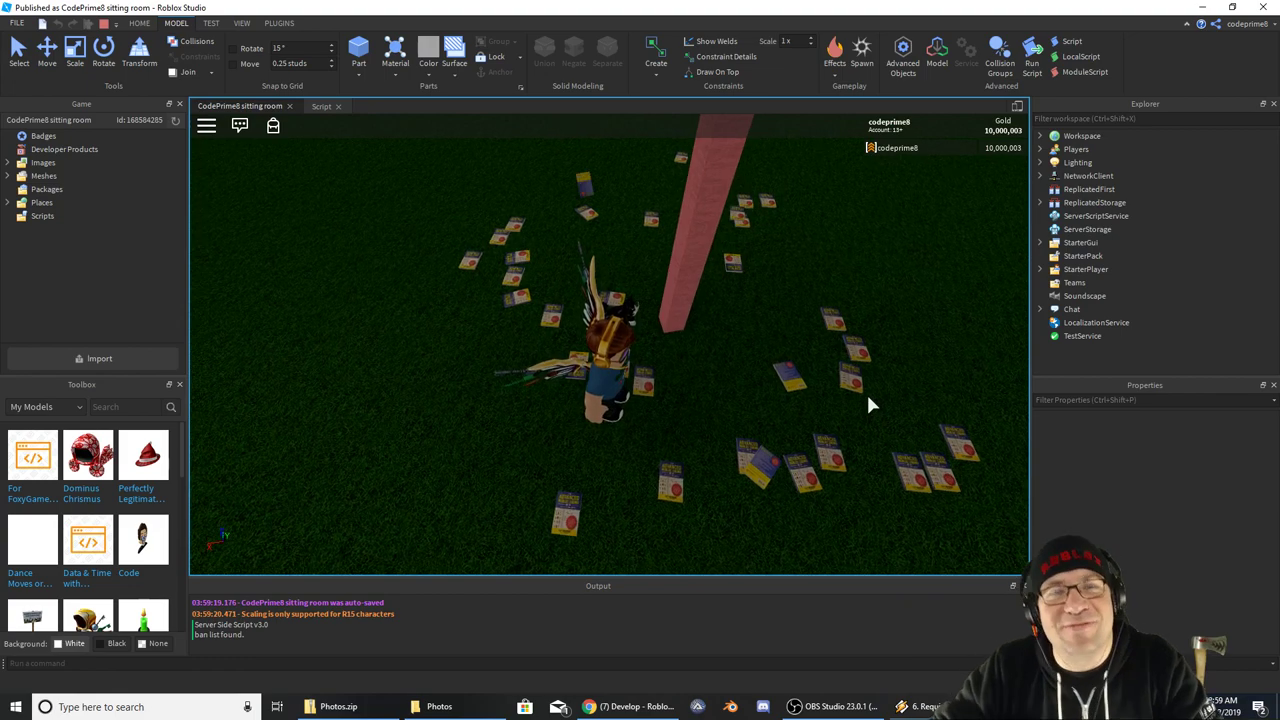
{"action": "key", "text": "w"}
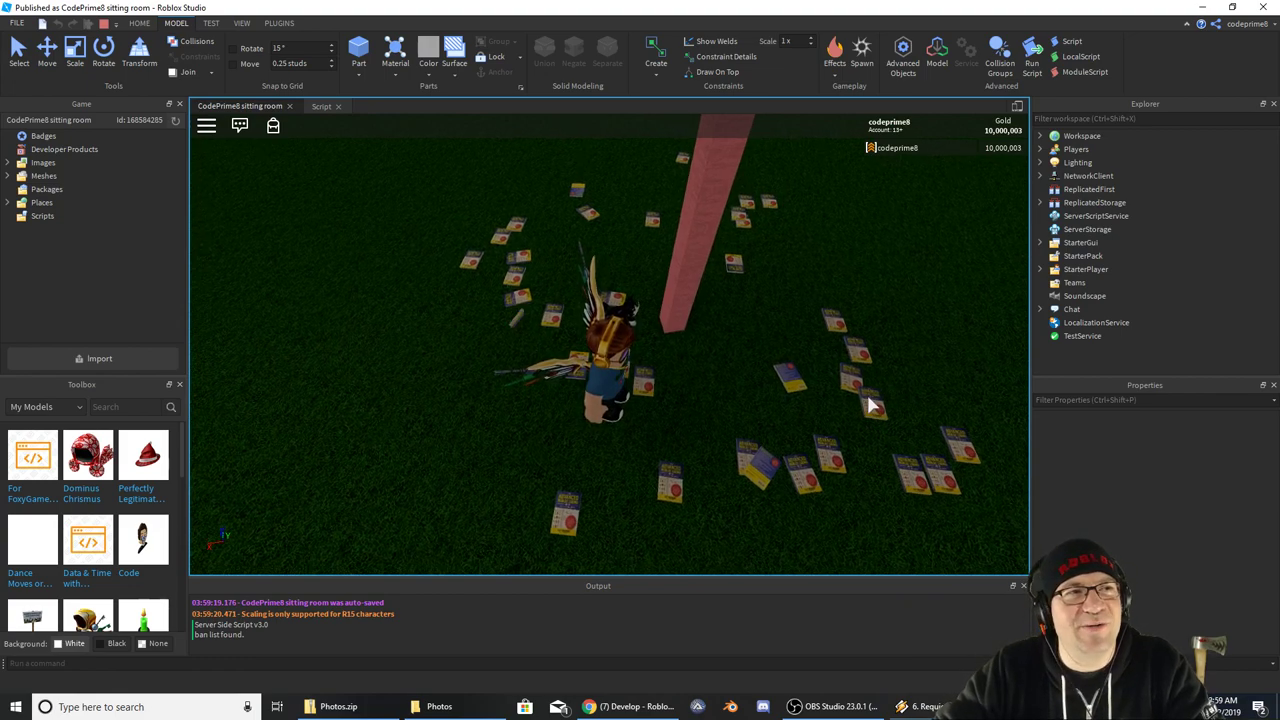
{"action": "key", "text": "s"}
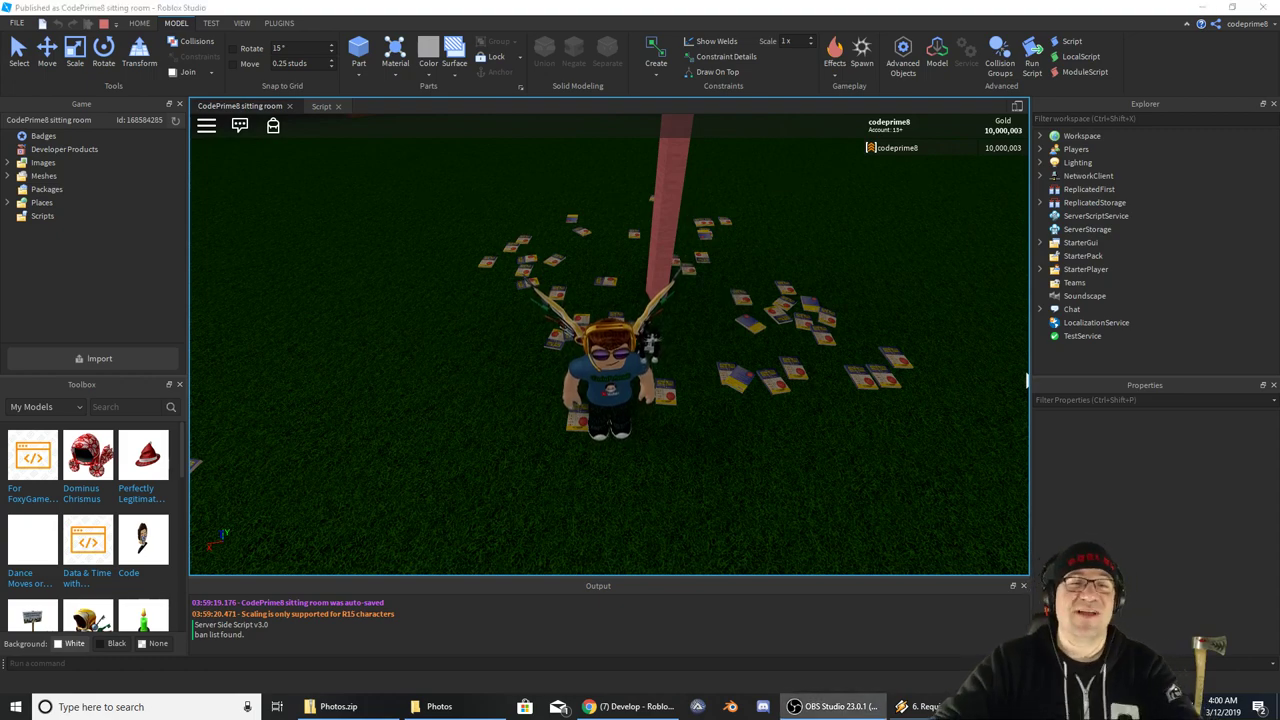
{"action": "right_click_drag", "start_coordinate": [740, 355], "coordinate": [741, 352]}
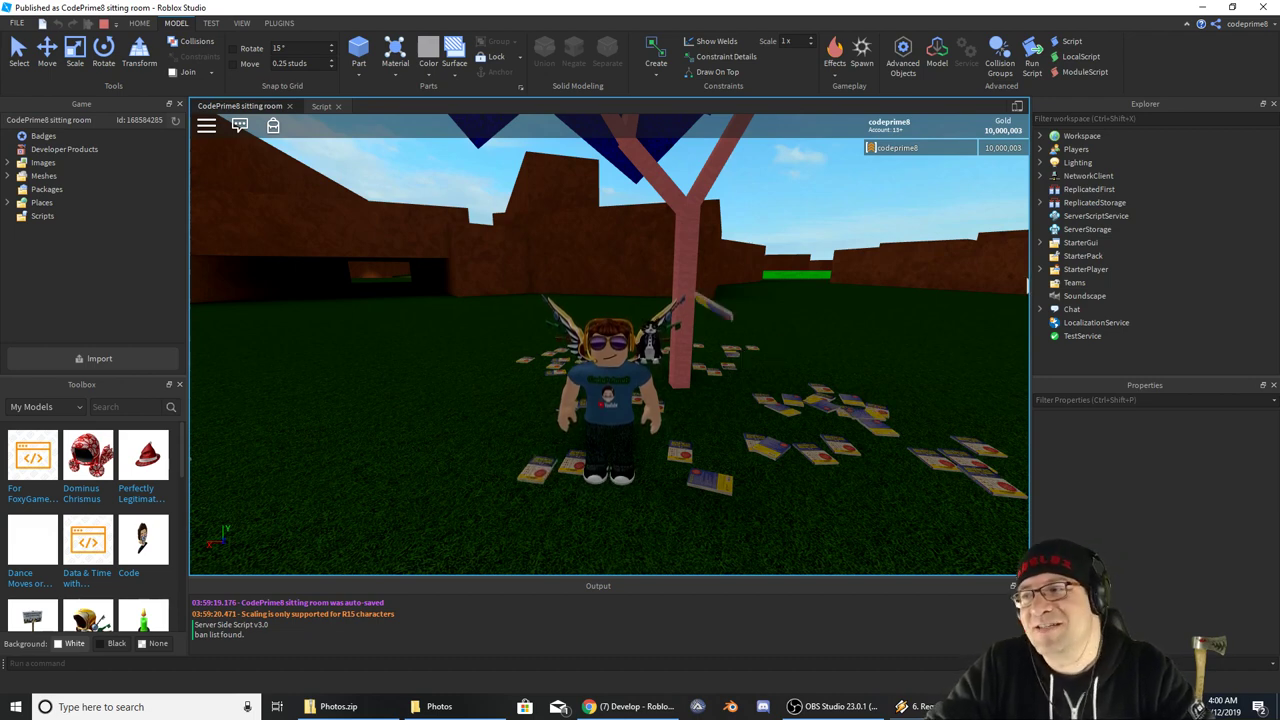
{"action": "key", "text": "alt+Tab"}
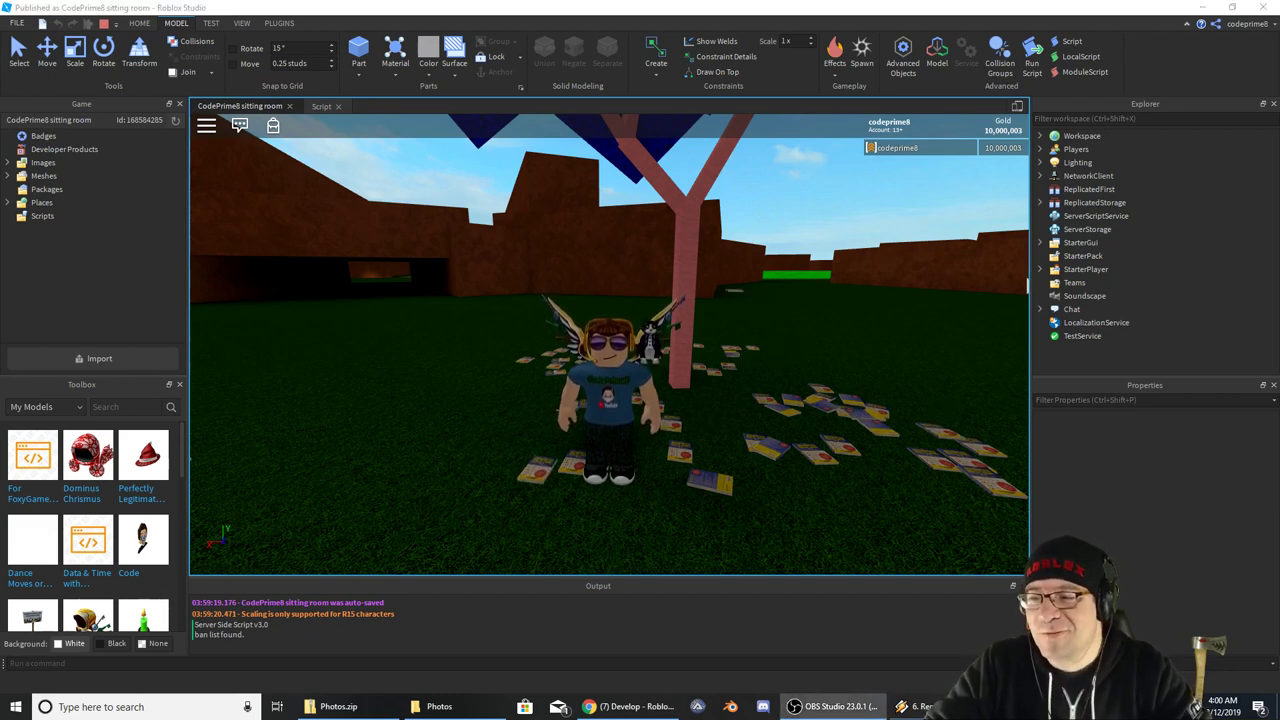